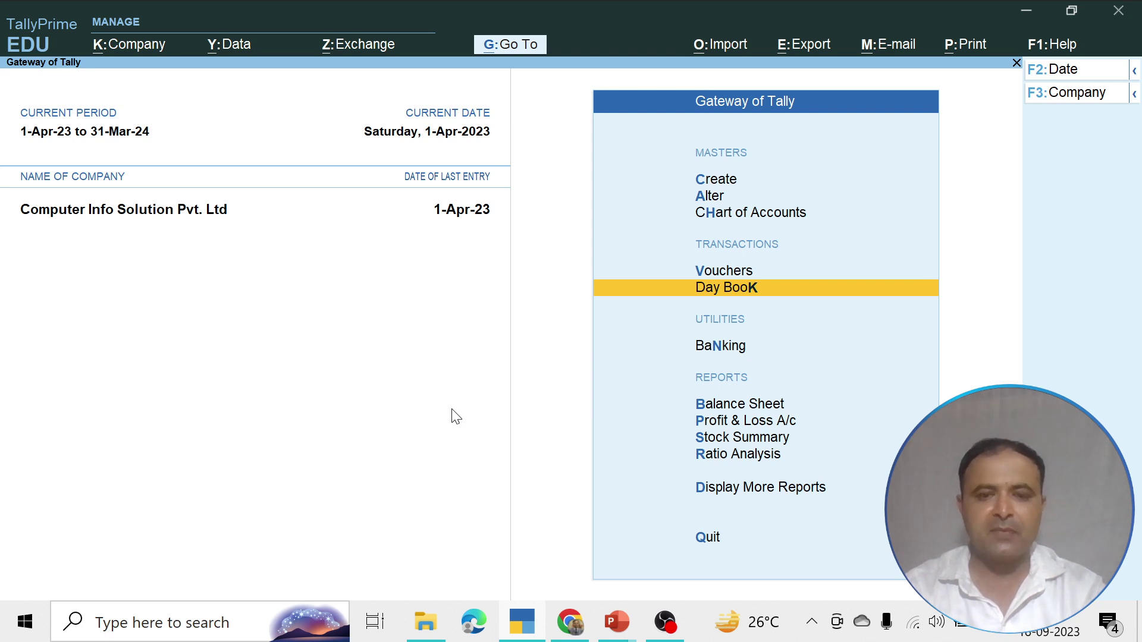
# Review the GST rate slab slide, then open Create from Gateway of Tally
pyautogui.press('Up')
pyautogui.press('Up')
pyautogui.press('Up')
pyautogui.press('Up')
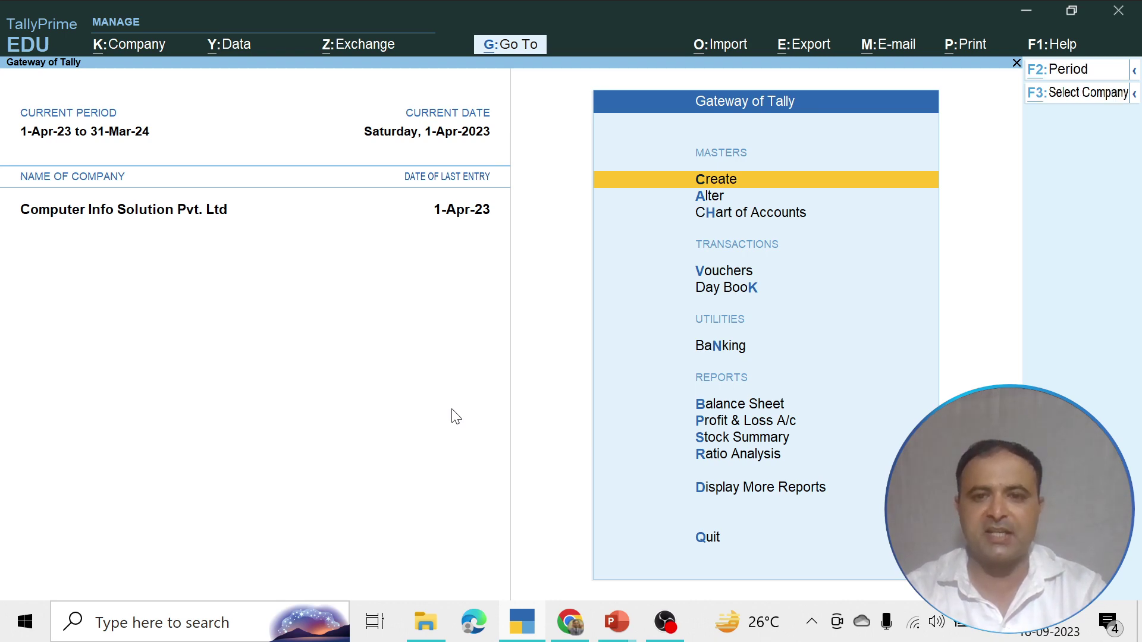
pyautogui.hotkey('alt', 'Tab')
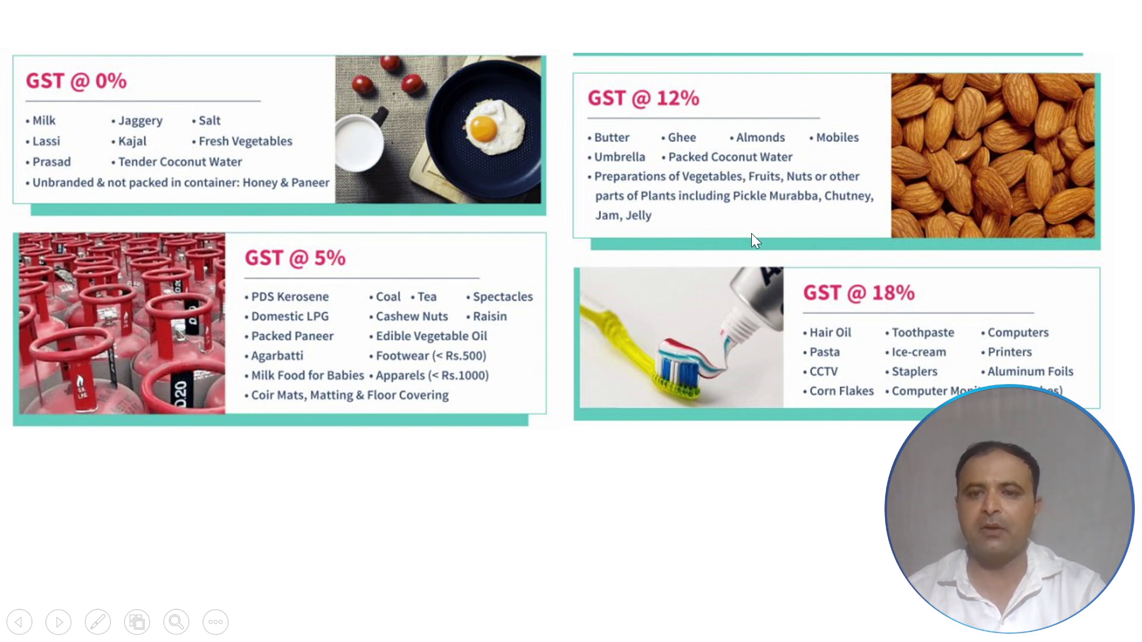
pyautogui.hotkey('alt', 'Tab')
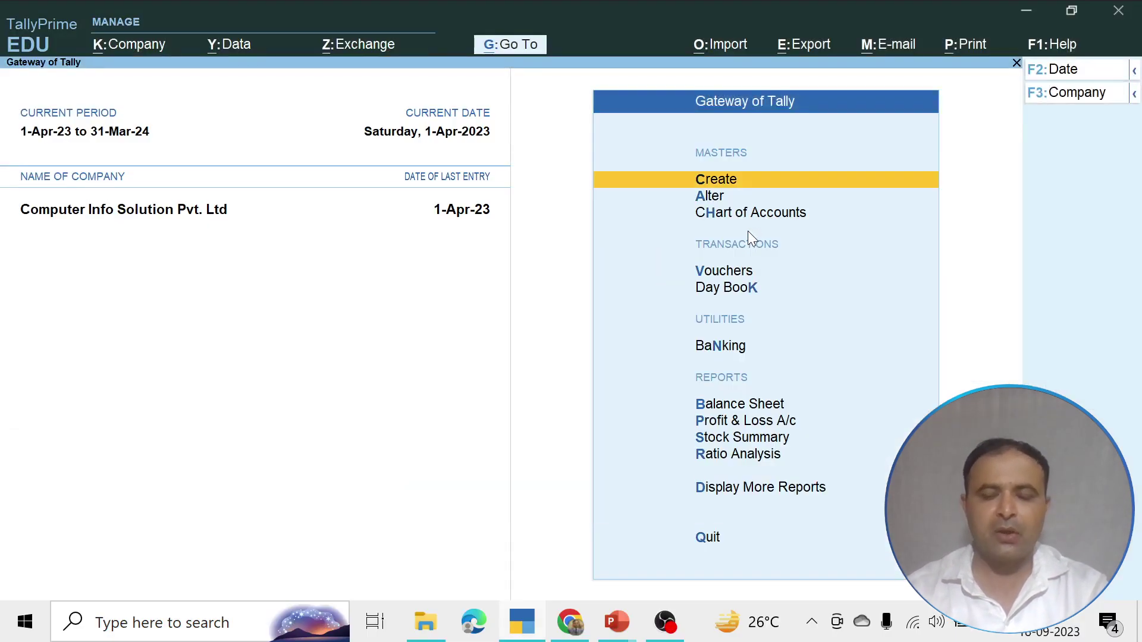
pyautogui.press('Down')
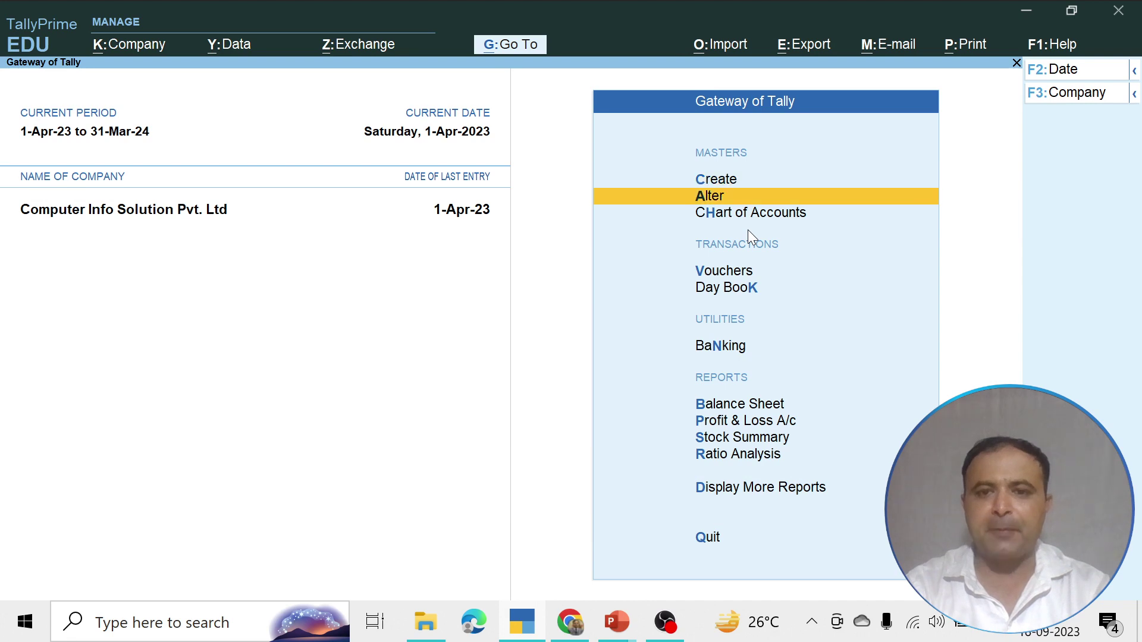
pyautogui.press('Up')
pyautogui.press('Return')
# Start stock group 'Tea' under Primary, quantities No, with Set/Alter GST Details set to yes
pyautogui.press('Down')
pyautogui.press('Down')
pyautogui.press('Down')
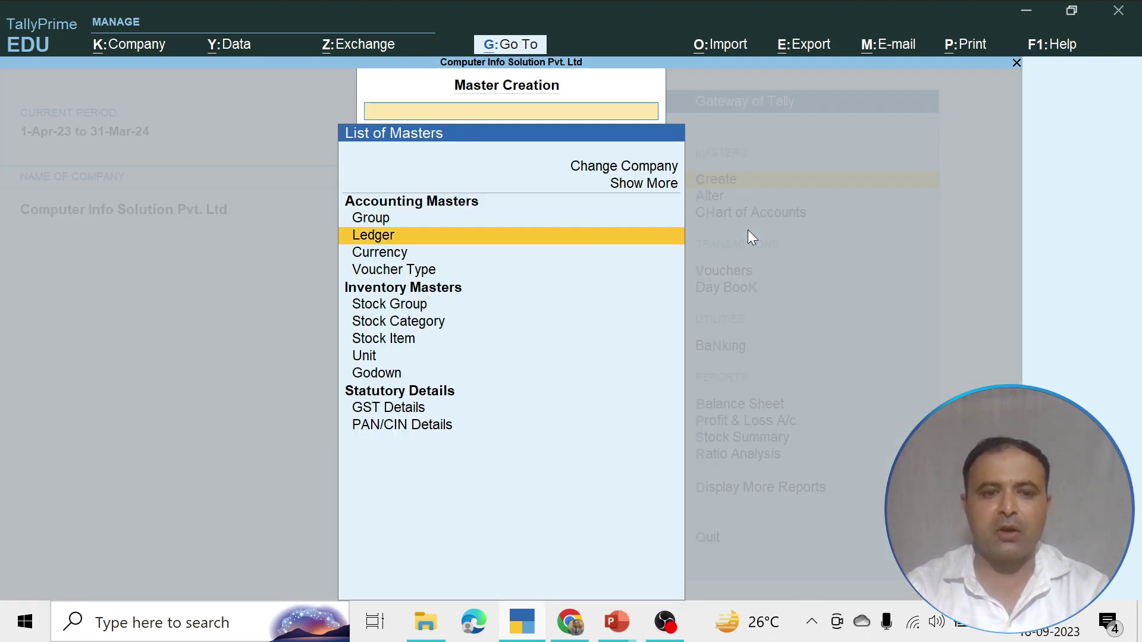
pyautogui.press('Down')
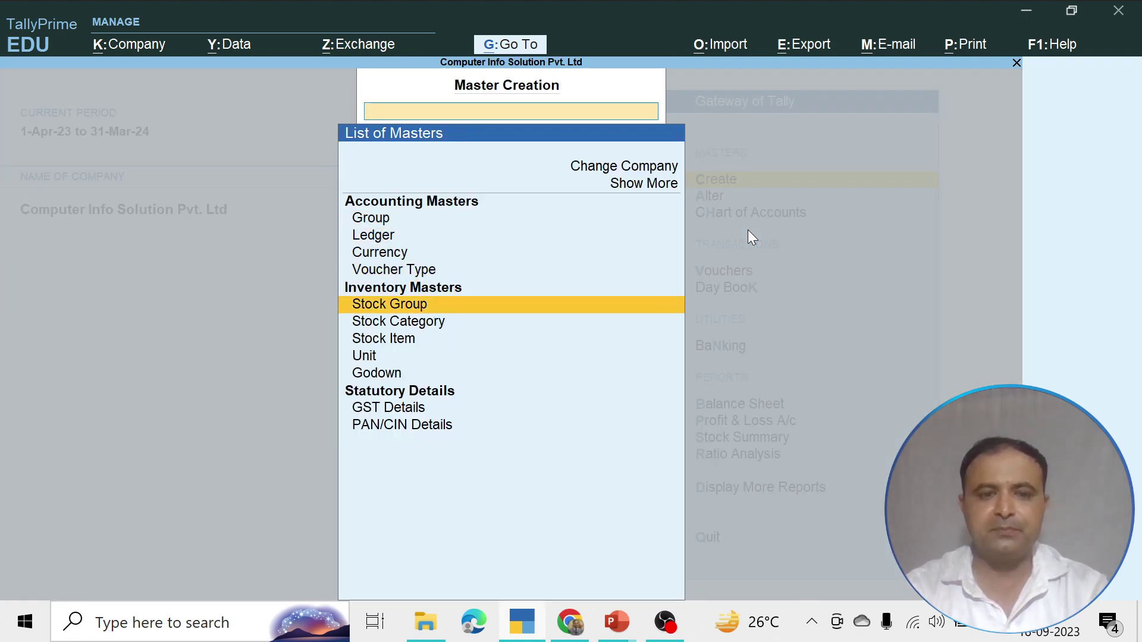
pyautogui.press('Return')
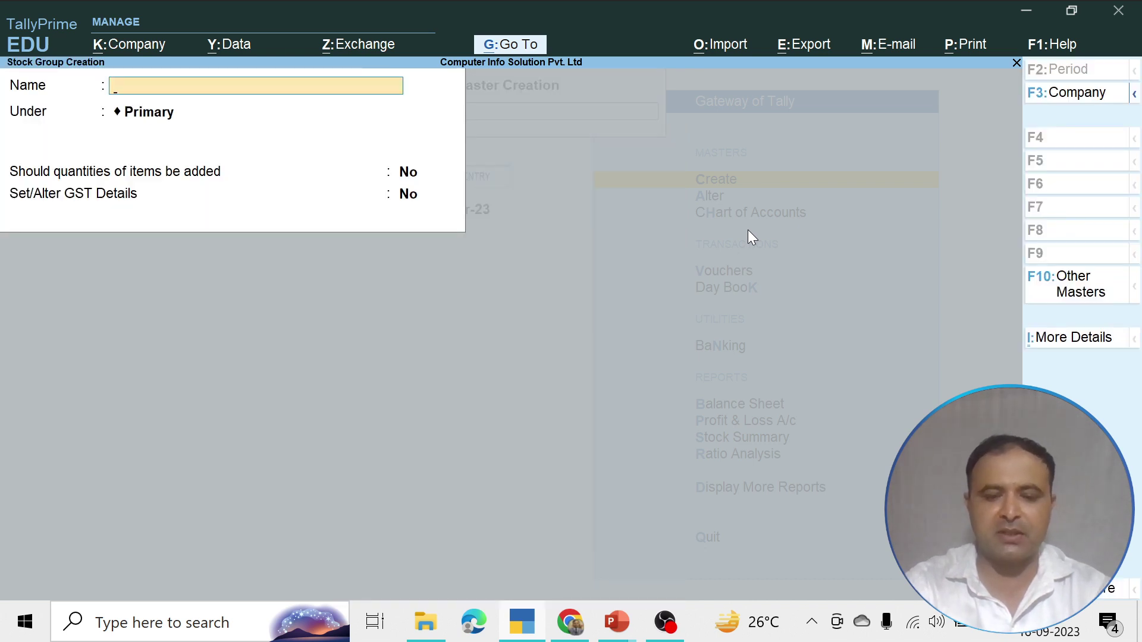
pyautogui.write('Teas')
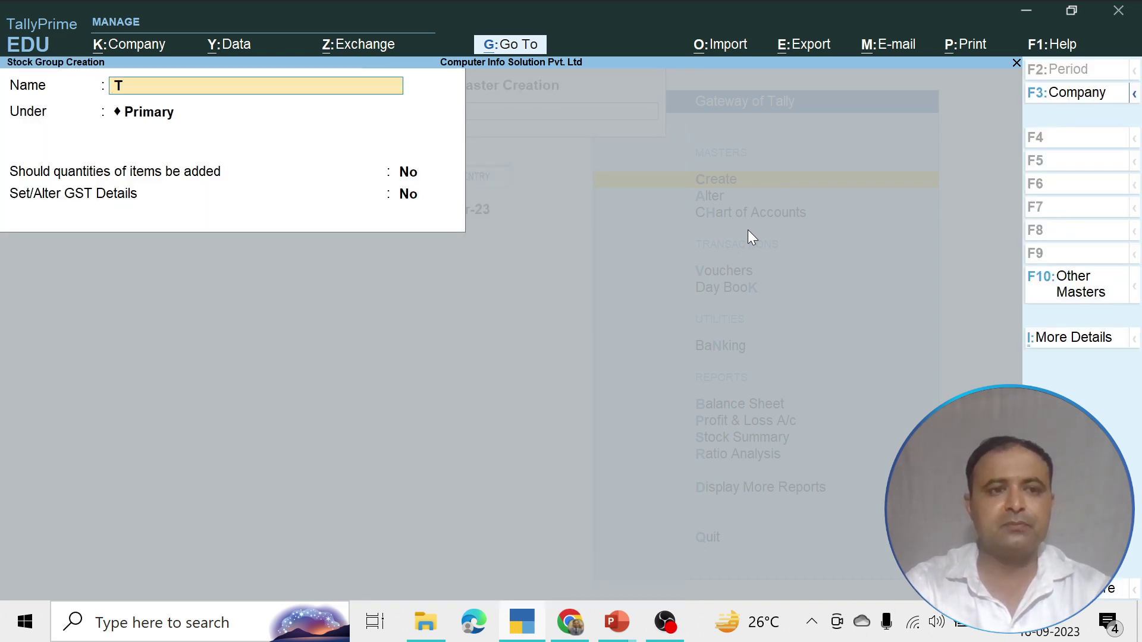
pyautogui.press('BackSpace')
pyautogui.press('BackSpace')
pyautogui.press('BackSpace')
pyautogui.press('BackSpace')
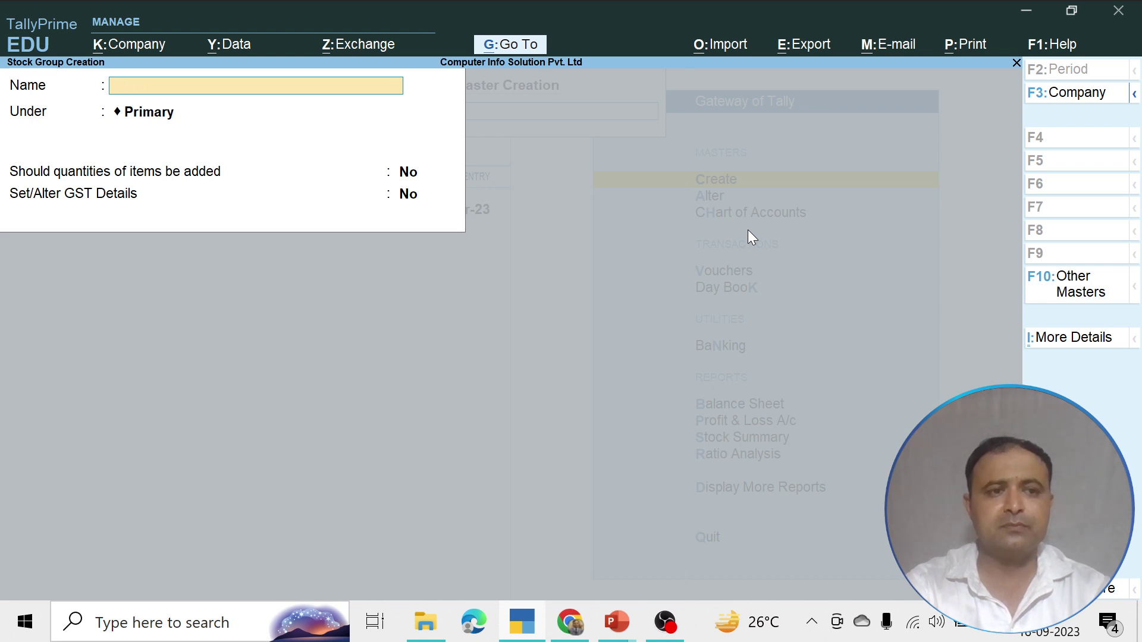
pyautogui.write('Tea')
pyautogui.press('Return')
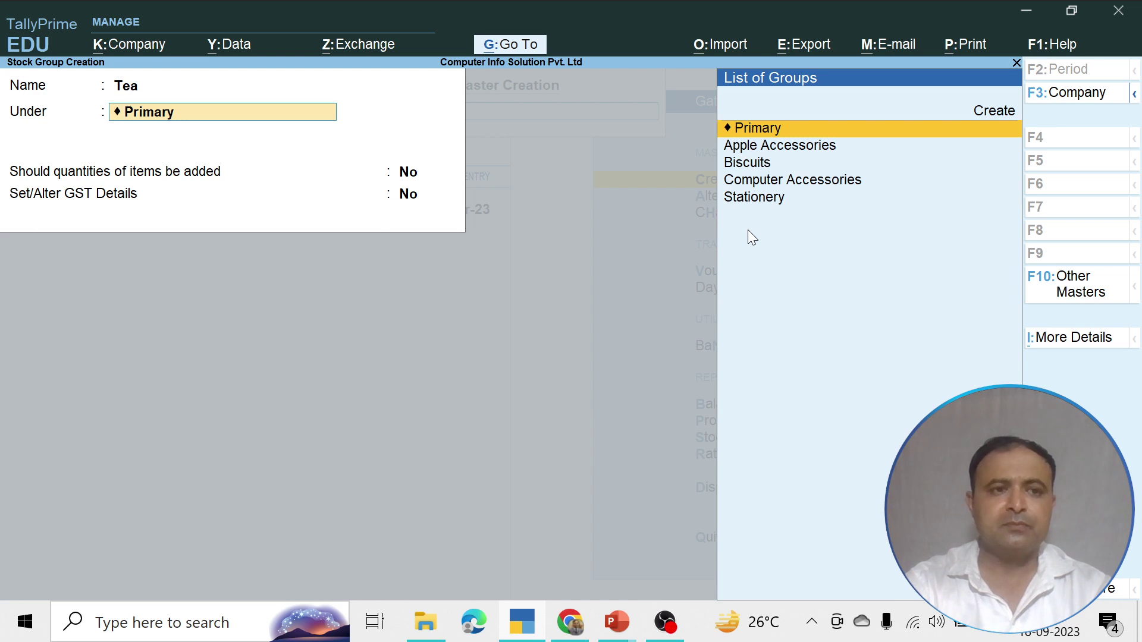
pyautogui.press('Return')
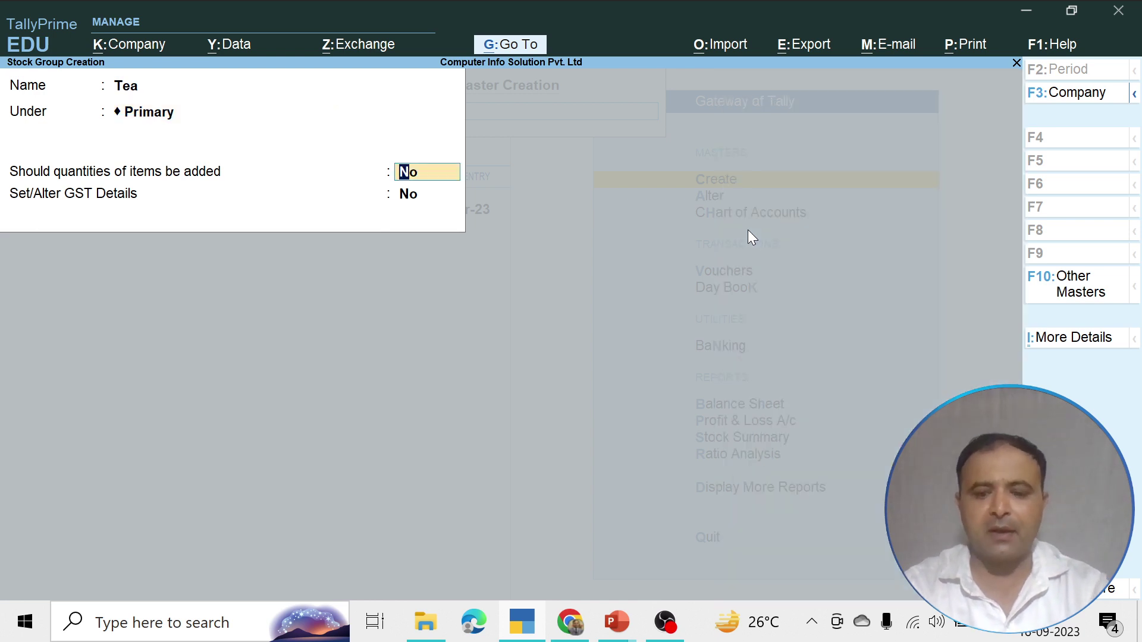
pyautogui.press('Return')
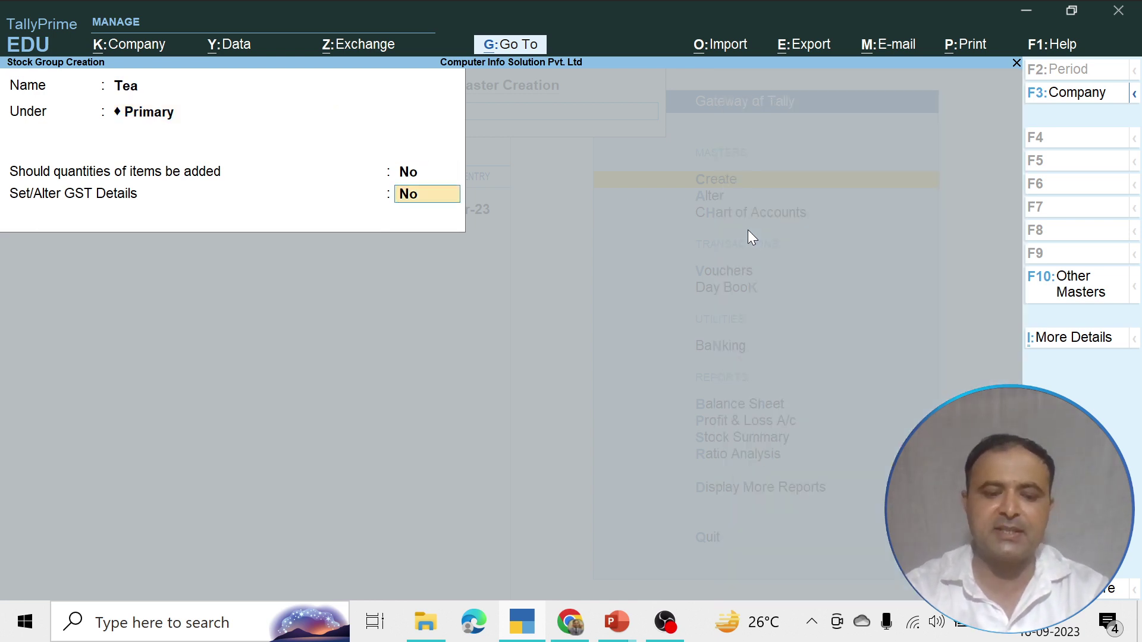
pyautogui.write('yes')
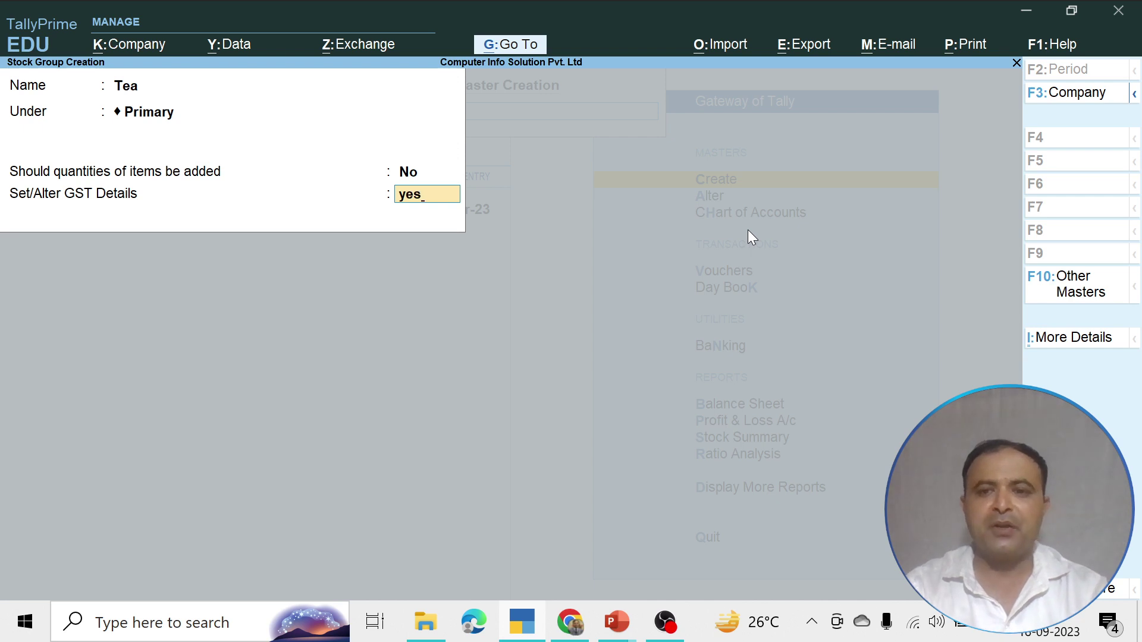
# Enter Tea's GST description 'Tea Product' and HSN code 45878
pyautogui.press('Return')
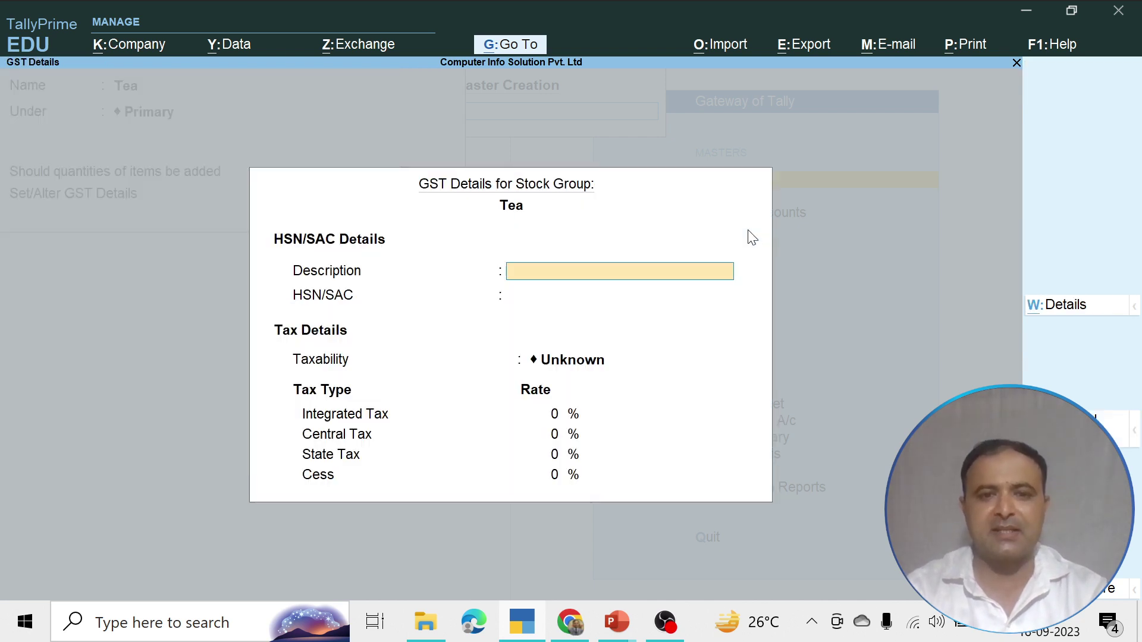
pyautogui.write('Tea')
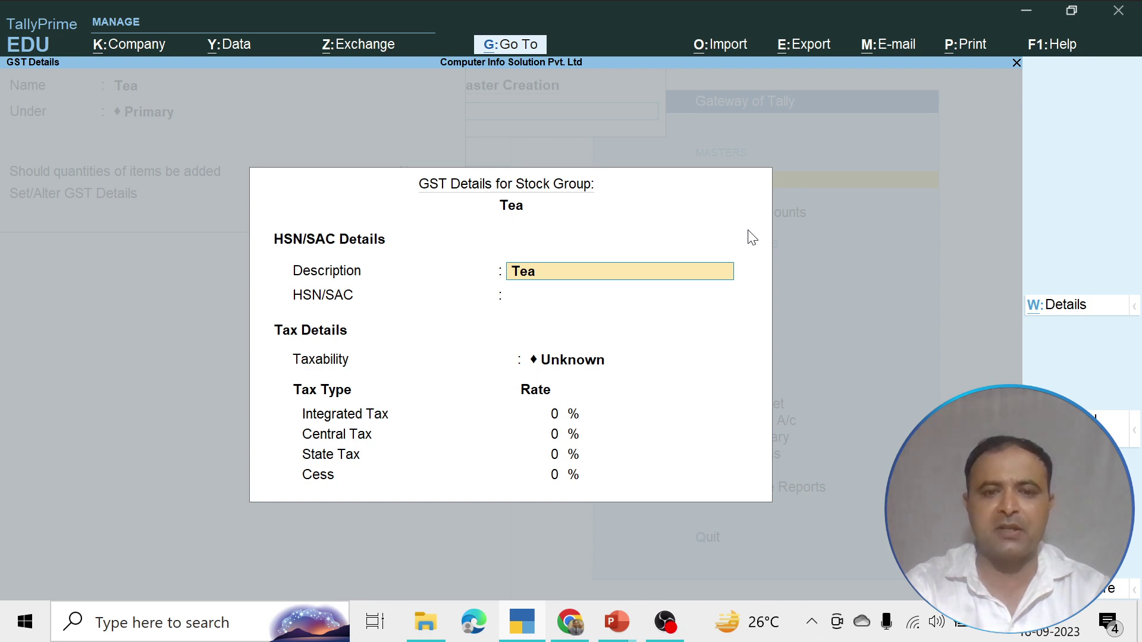
pyautogui.write(' Product')
pyautogui.press('Return')
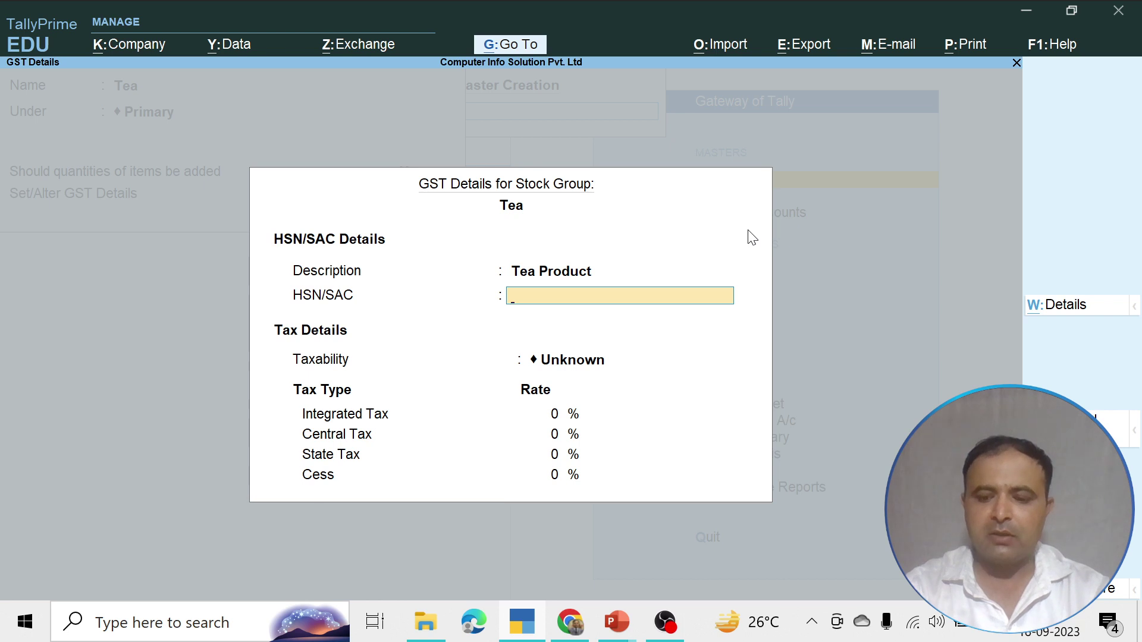
pyautogui.write('45878')
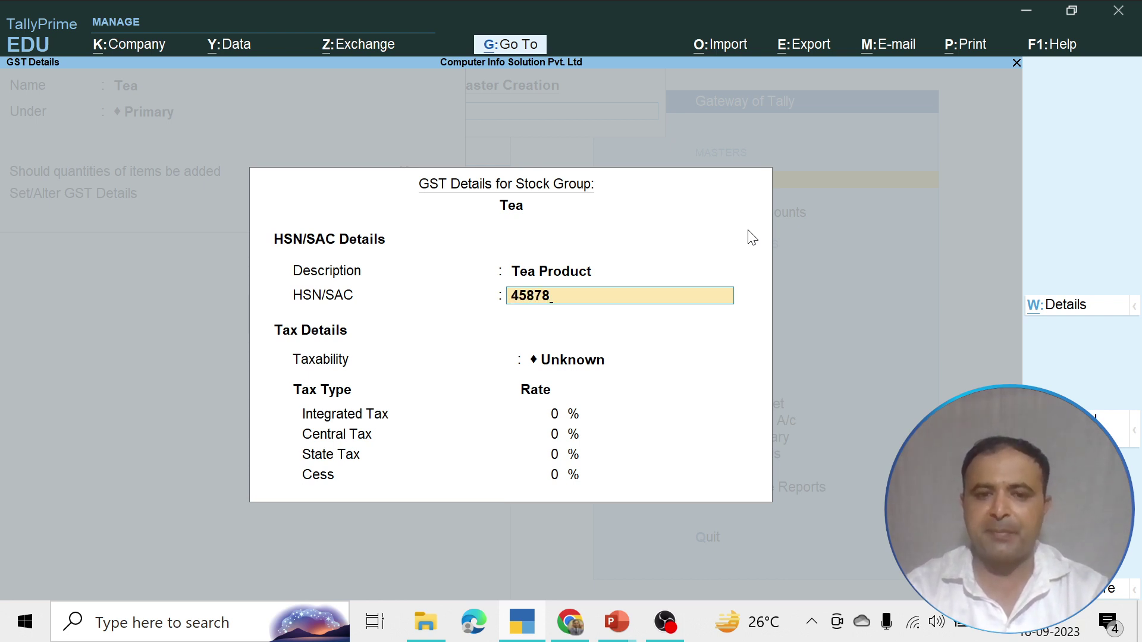
pyautogui.press('Return')
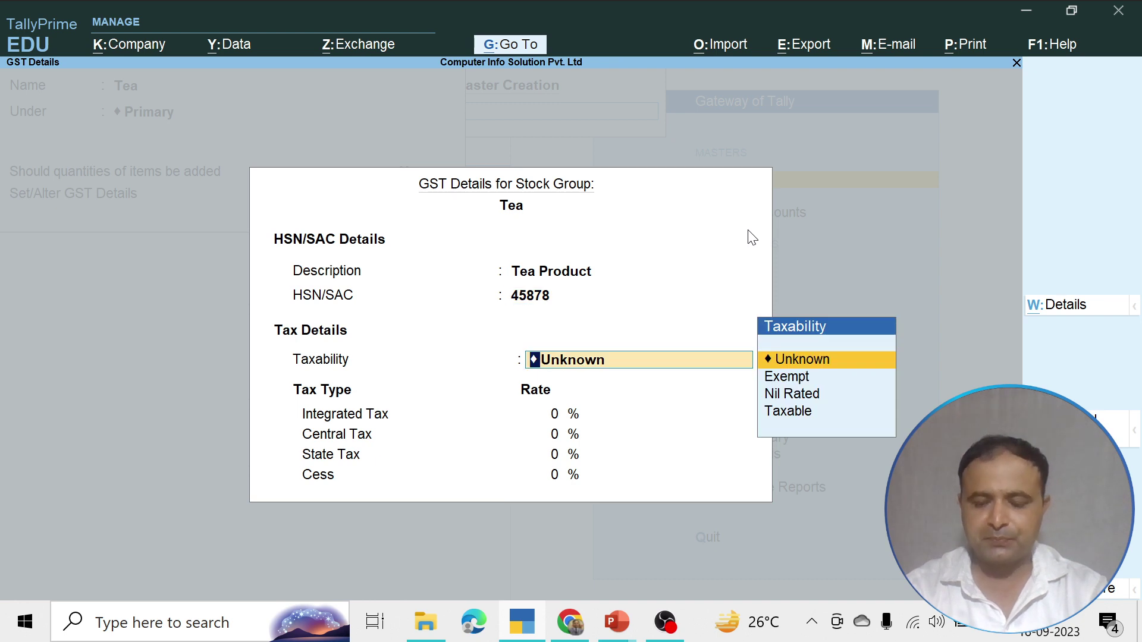
# Make Tea taxable at 5% integrated tax, 2.50% central/state, and save the group
pyautogui.press('Down')
pyautogui.press('Down')
pyautogui.press('Down')
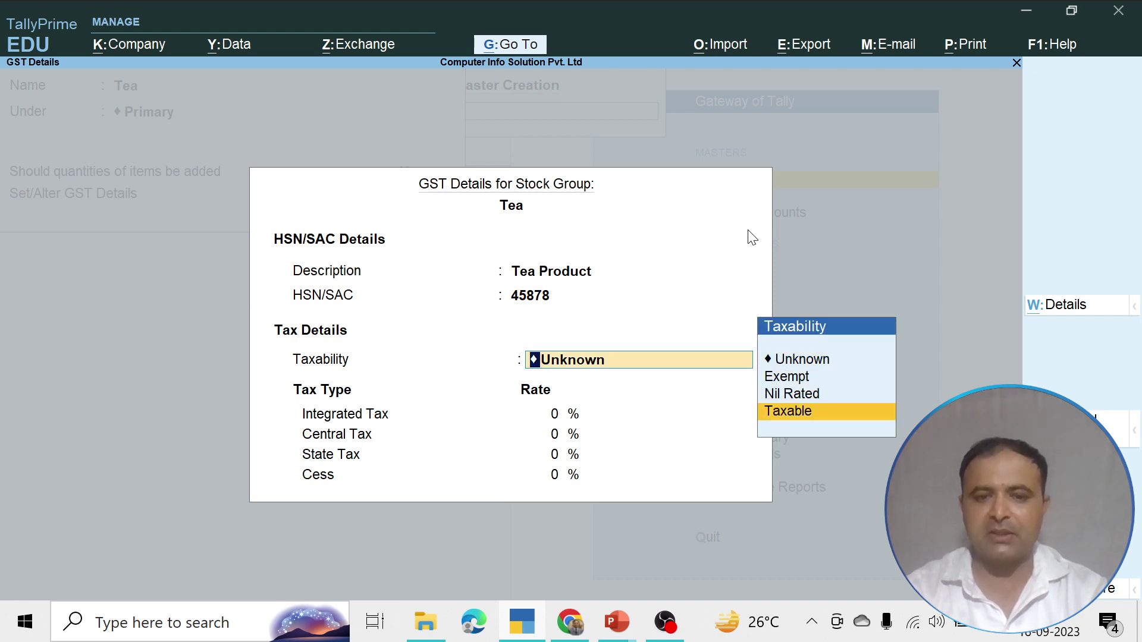
pyautogui.press('Return')
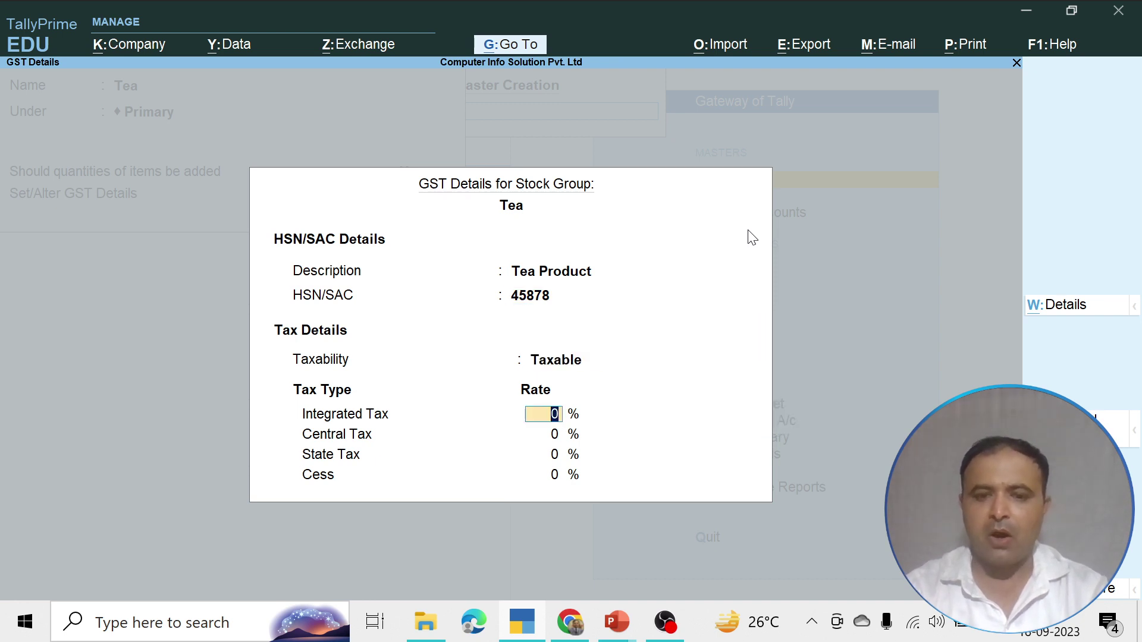
pyautogui.write('5')
pyautogui.press('Return')
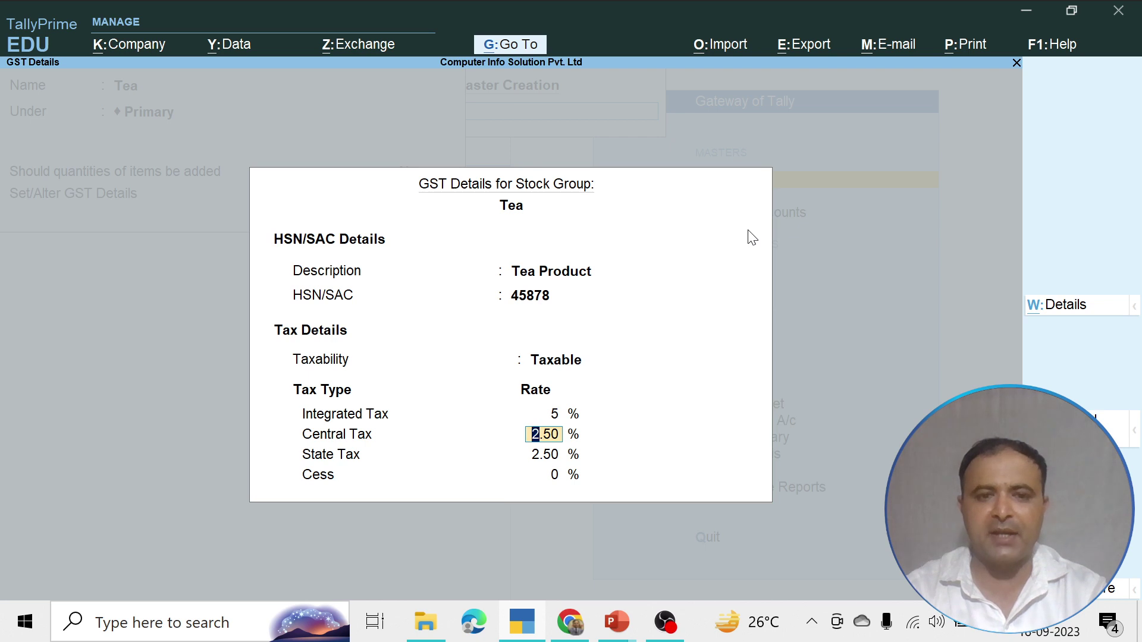
pyautogui.press('Return')
pyautogui.press('Return')
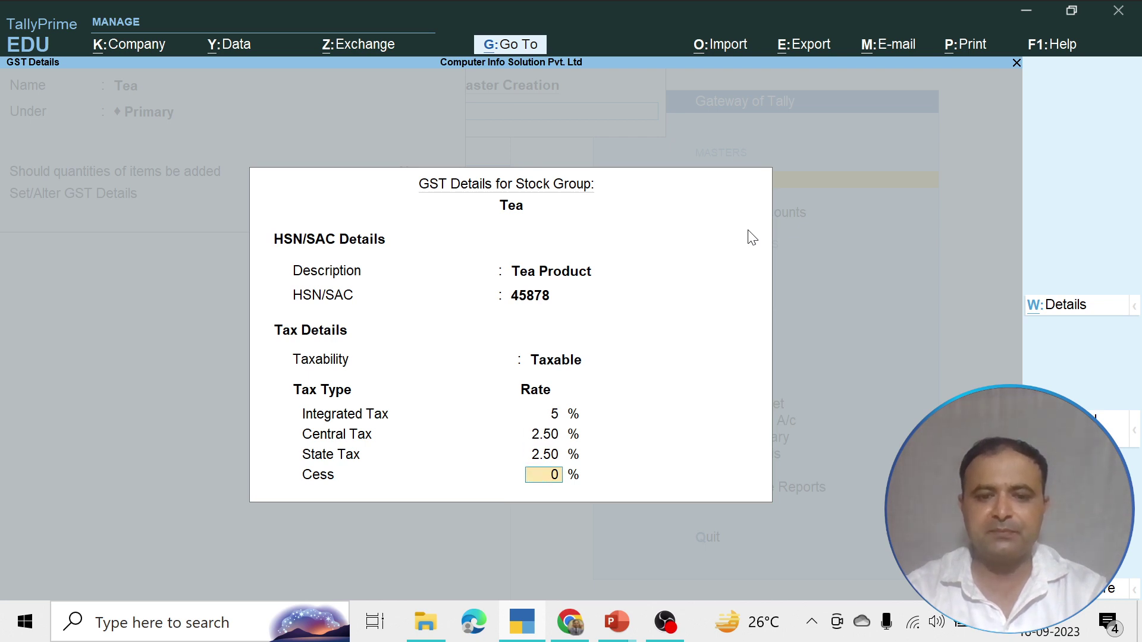
pyautogui.press('Return')
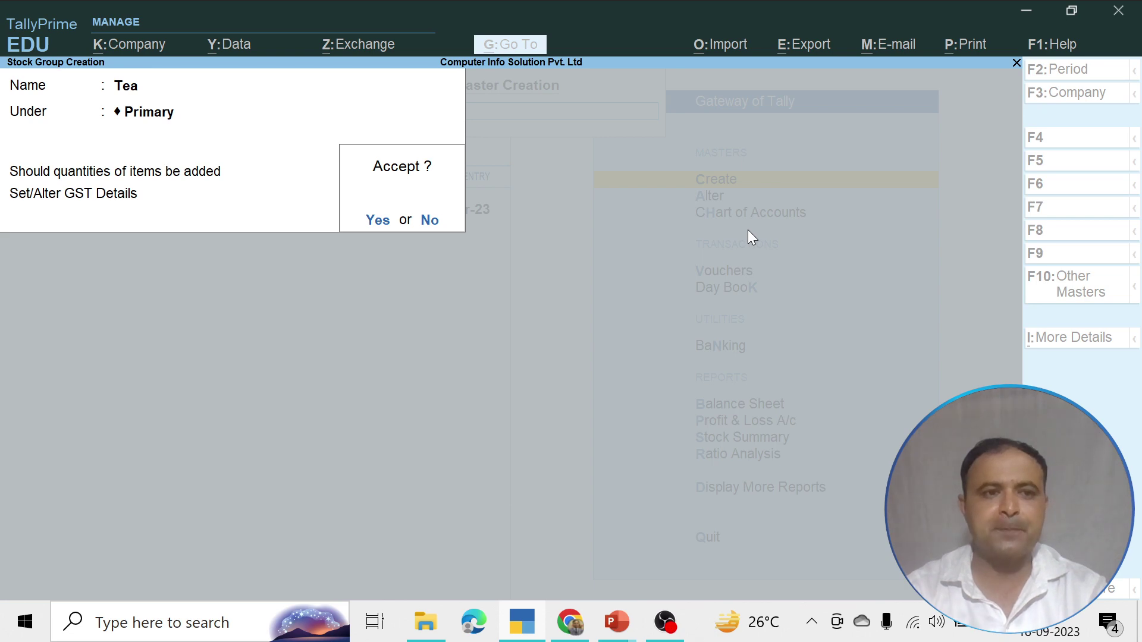
pyautogui.press('Return')
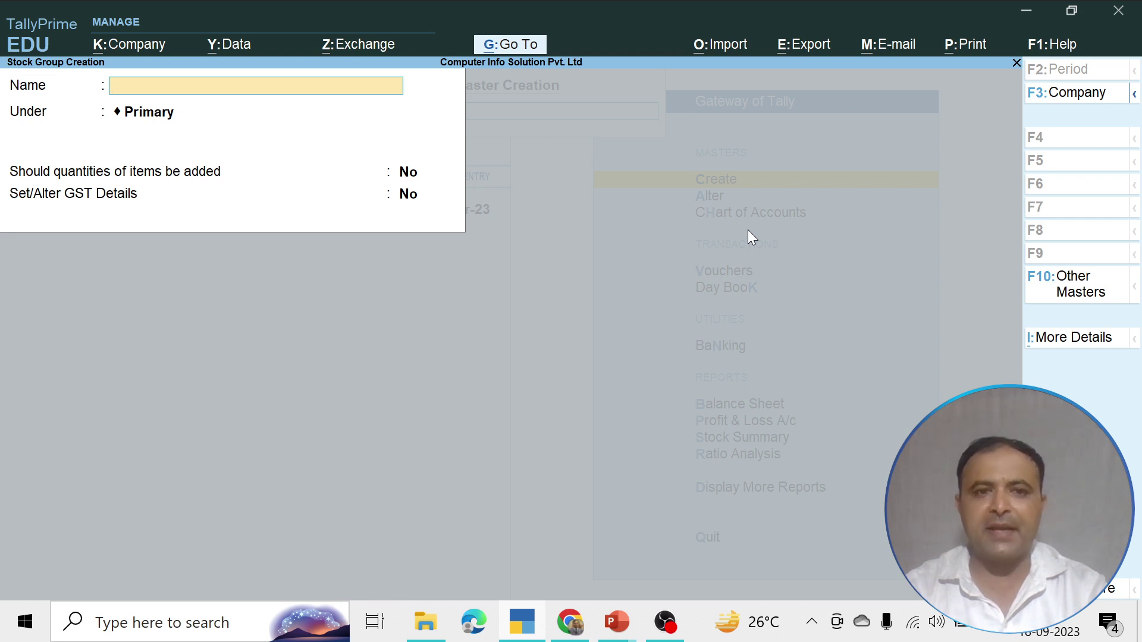
# Leave stock group creation and start a new stock item named 'Tata Tea'
pyautogui.press('Escape')
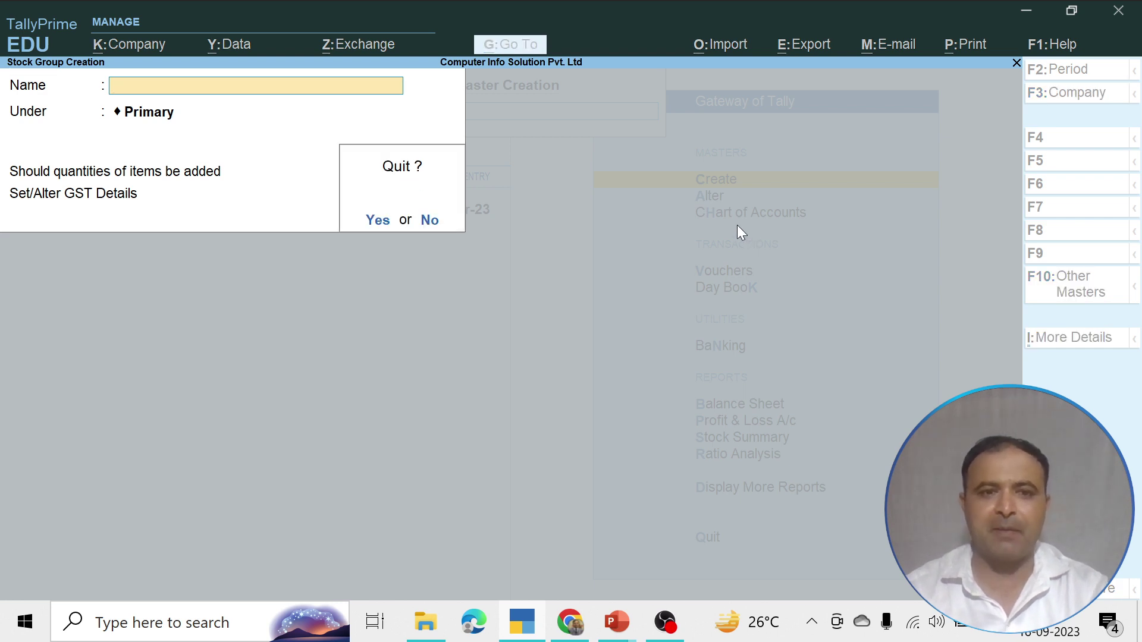
pyautogui.press('y')
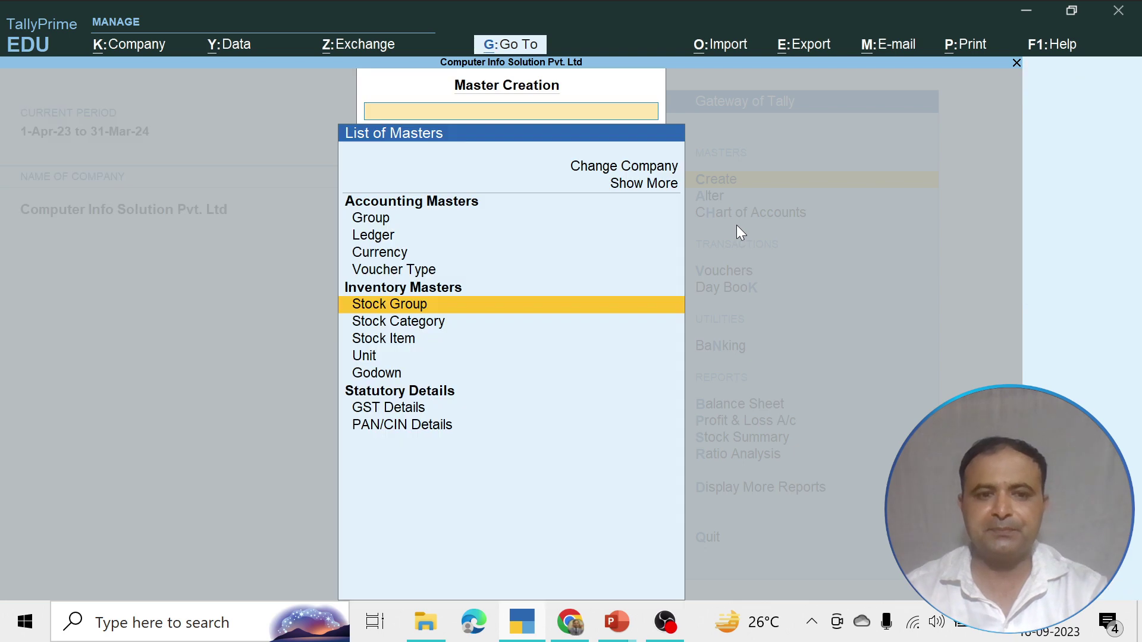
pyautogui.press('Down')
pyautogui.press('Down')
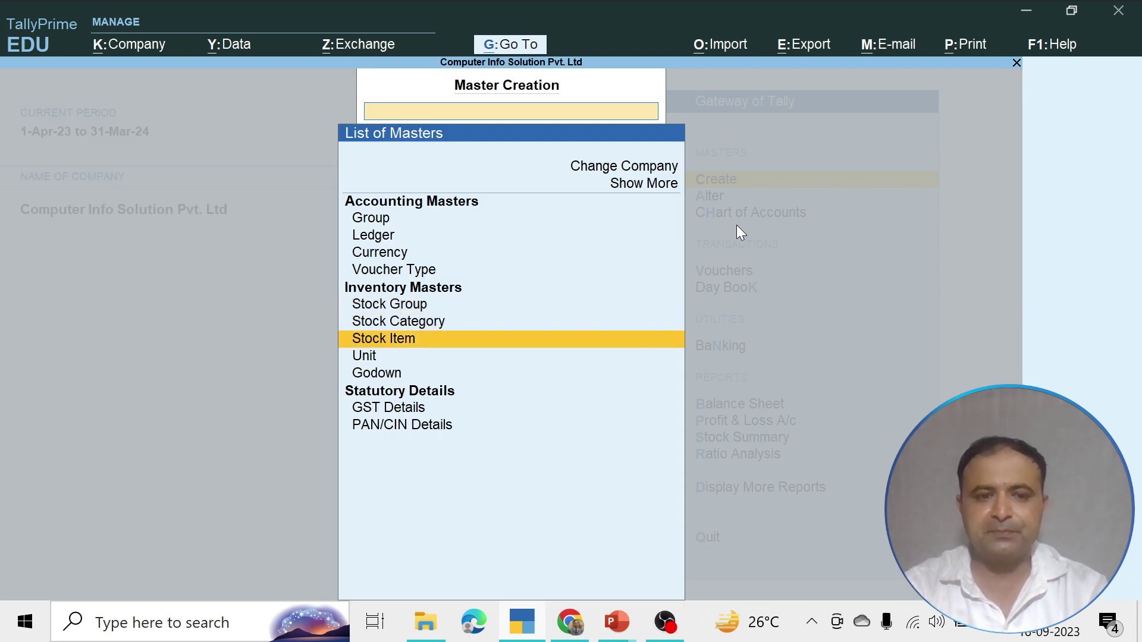
pyautogui.press('Return')
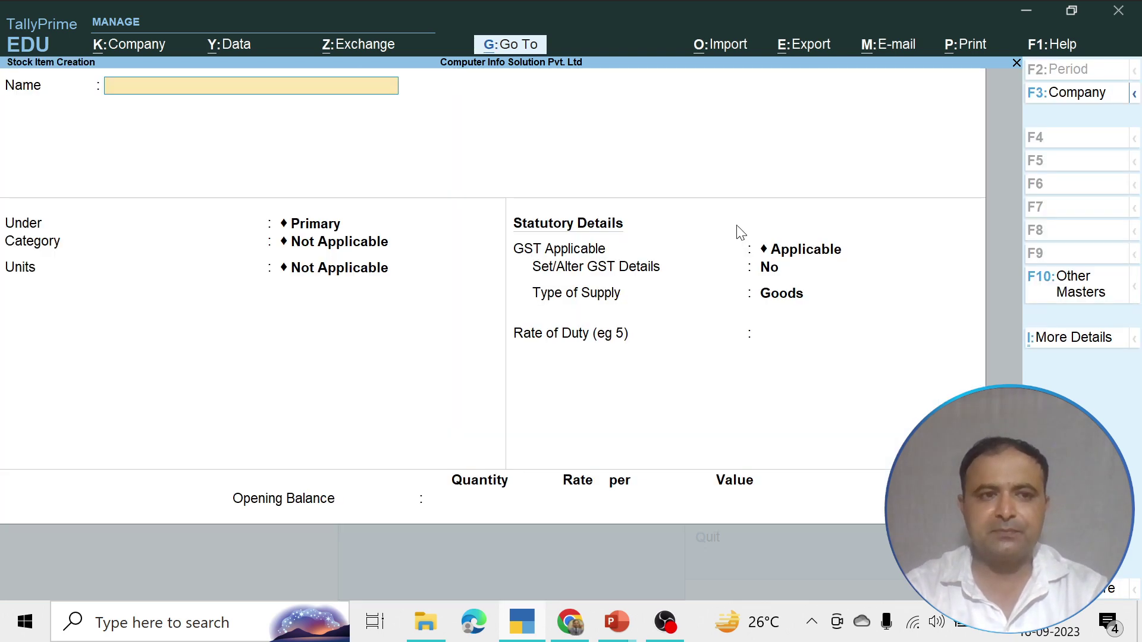
pyautogui.write('Tata Tea')
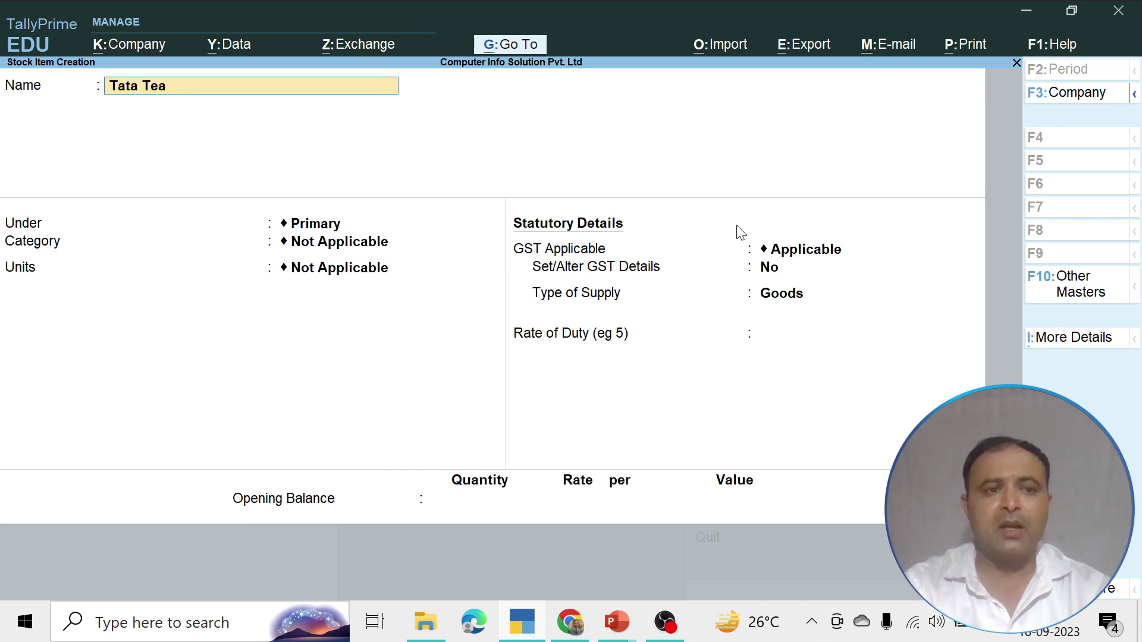
pyautogui.press('Return')
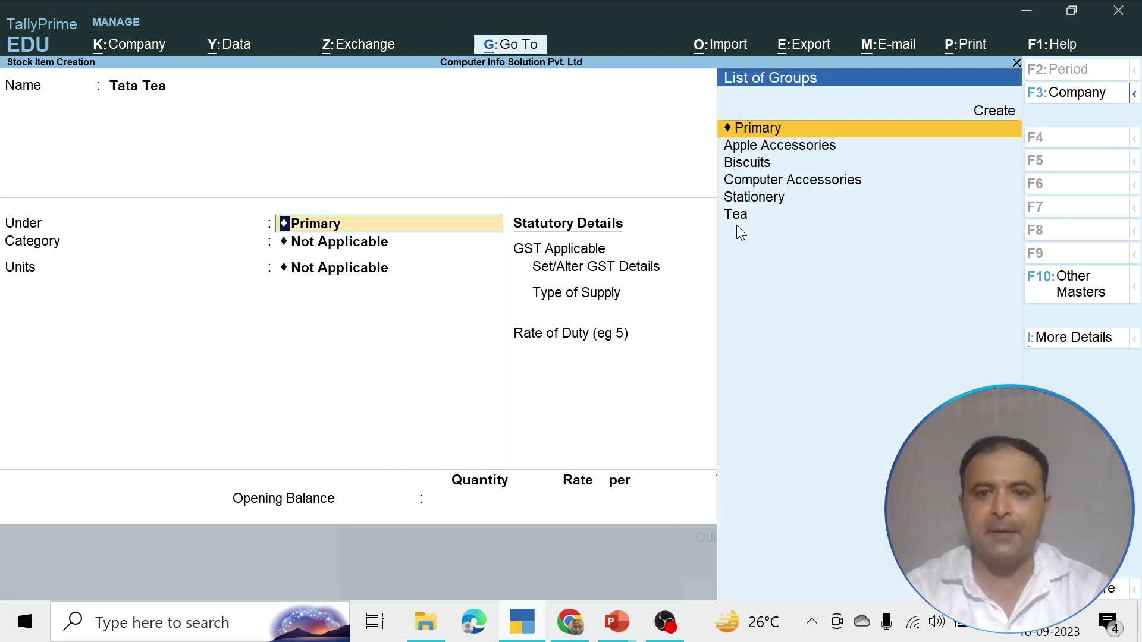
# Place Tata Tea under Tea with unit Pkt, Goods supply, duty rate 0, and save it
pyautogui.press('Down')
pyautogui.press('Down')
pyautogui.press('Down')
pyautogui.press('Down')
pyautogui.press('Down')
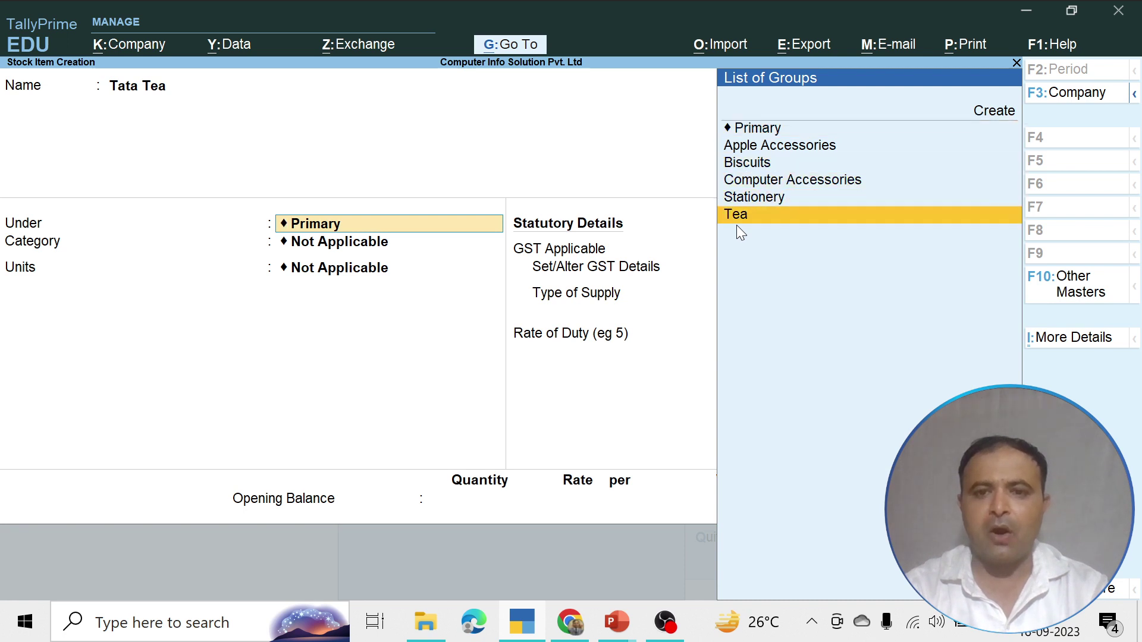
pyautogui.press('Return')
pyautogui.press('Return')
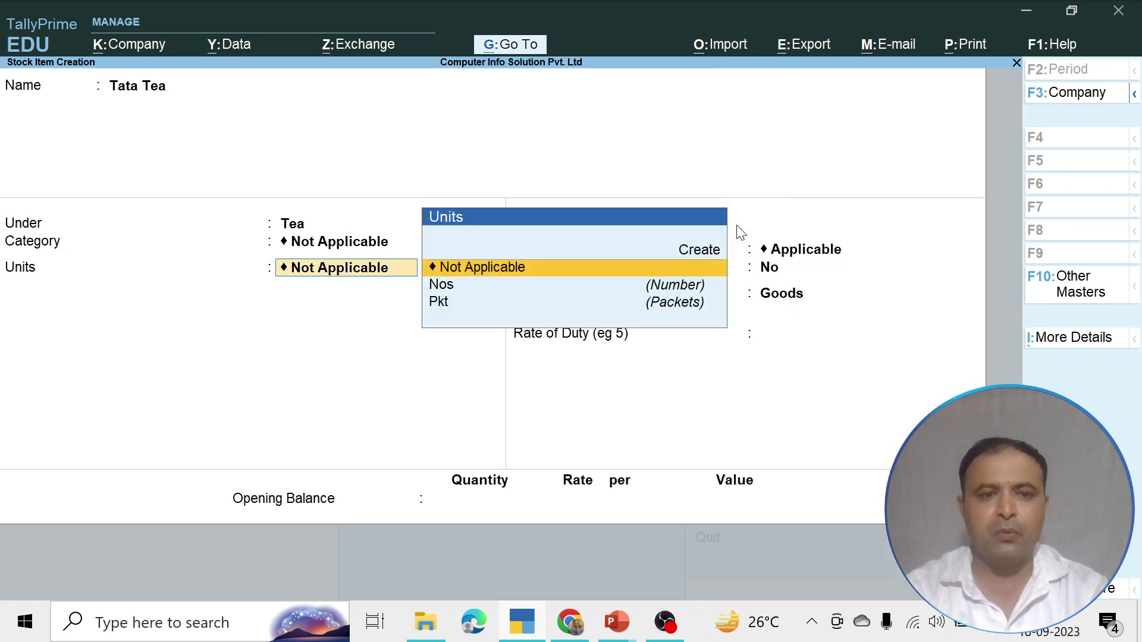
pyautogui.press('Down')
pyautogui.press('Down')
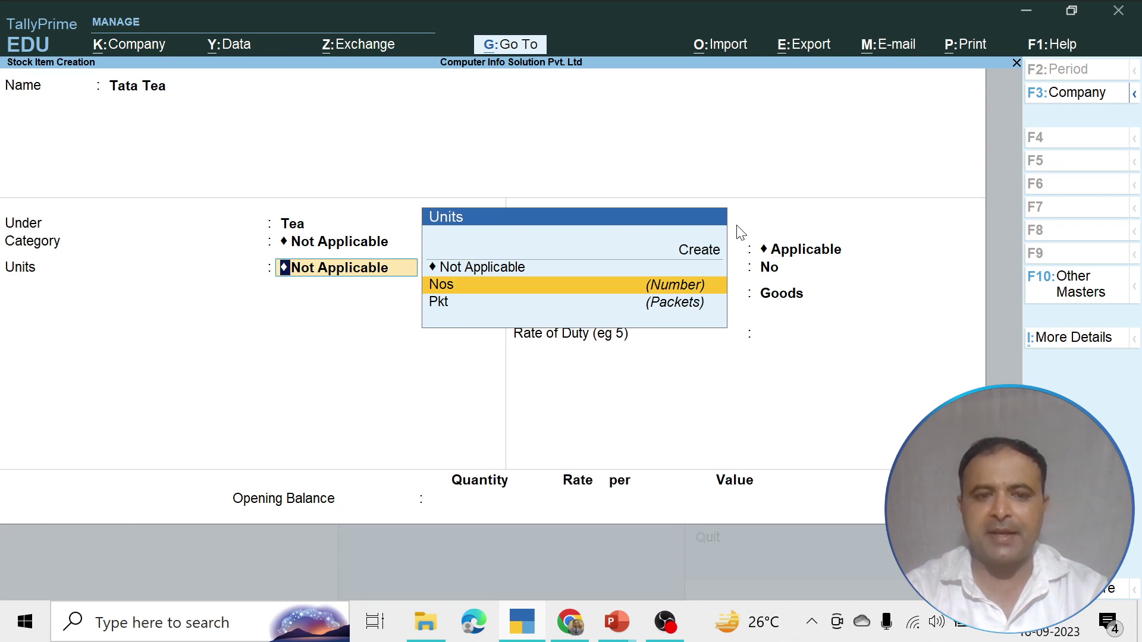
pyautogui.press('Return')
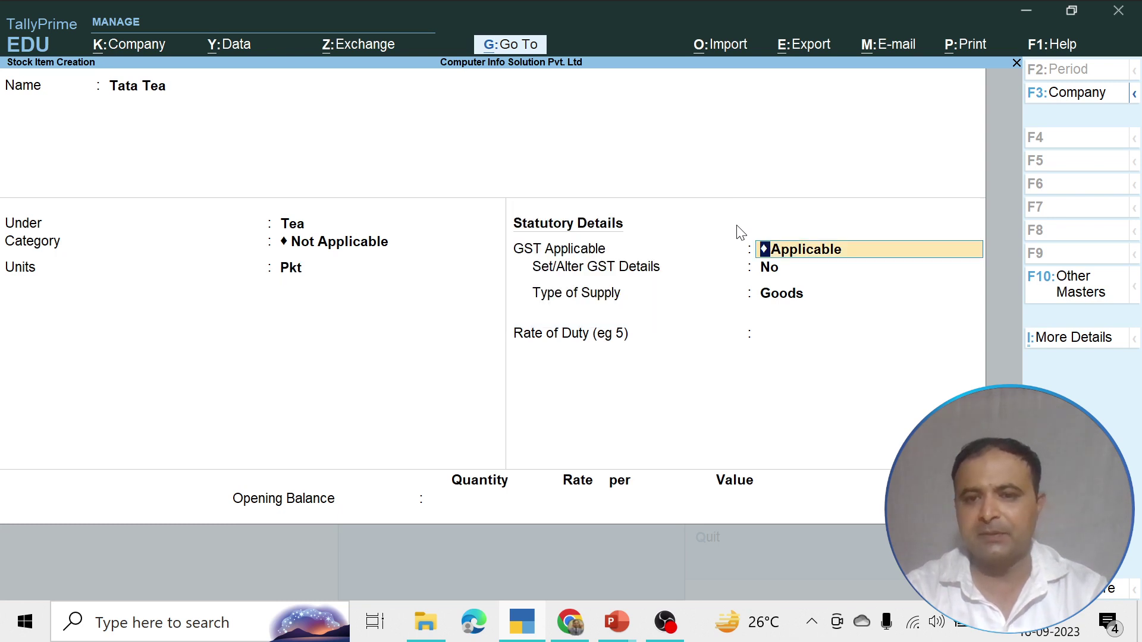
pyautogui.press('Return')
pyautogui.press('Return')
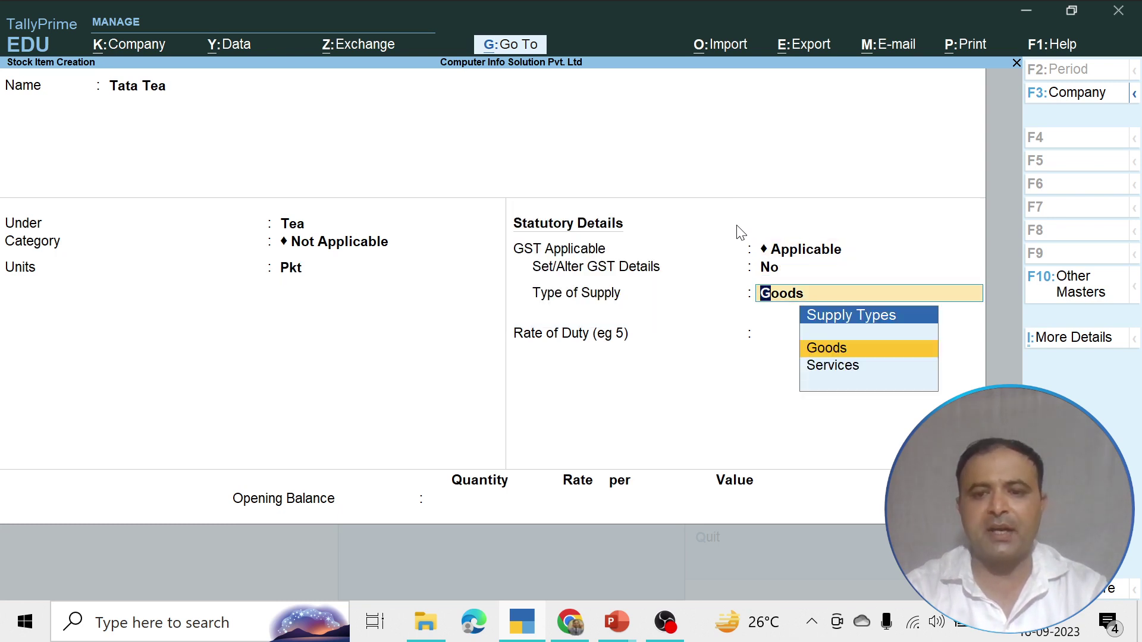
pyautogui.press('Return')
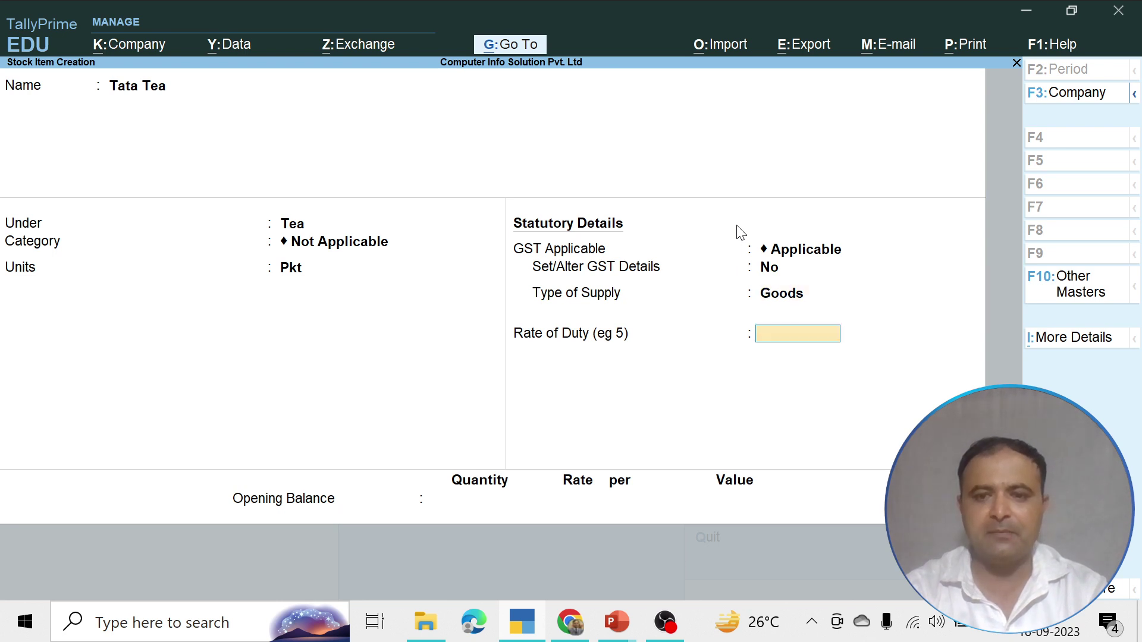
pyautogui.press('Return')
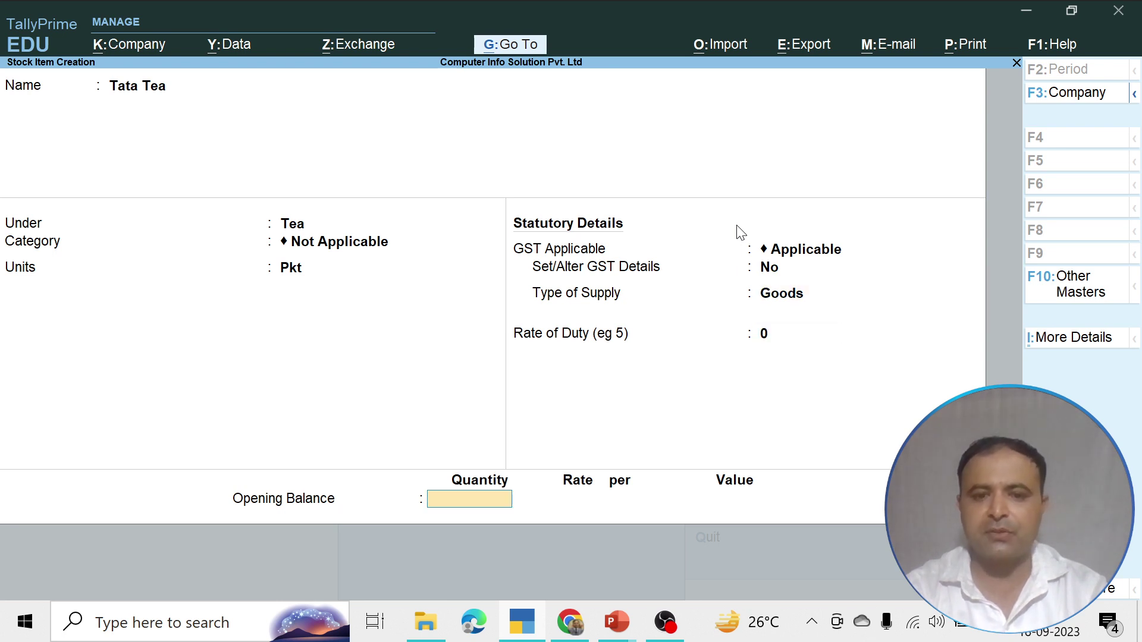
pyautogui.press('Return')
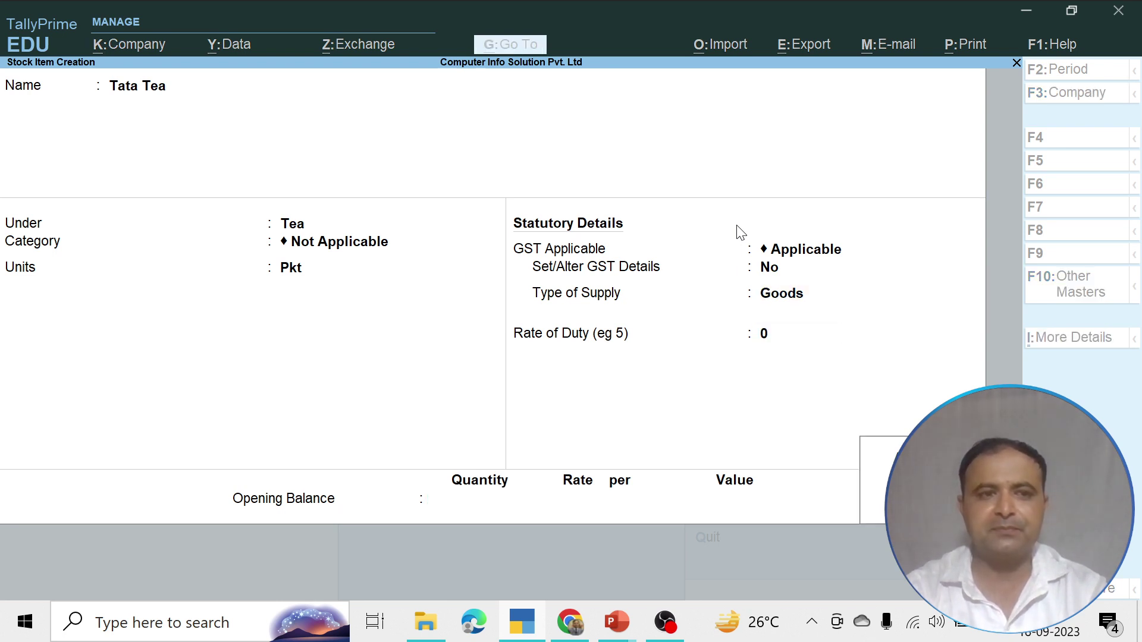
pyautogui.press('Return')
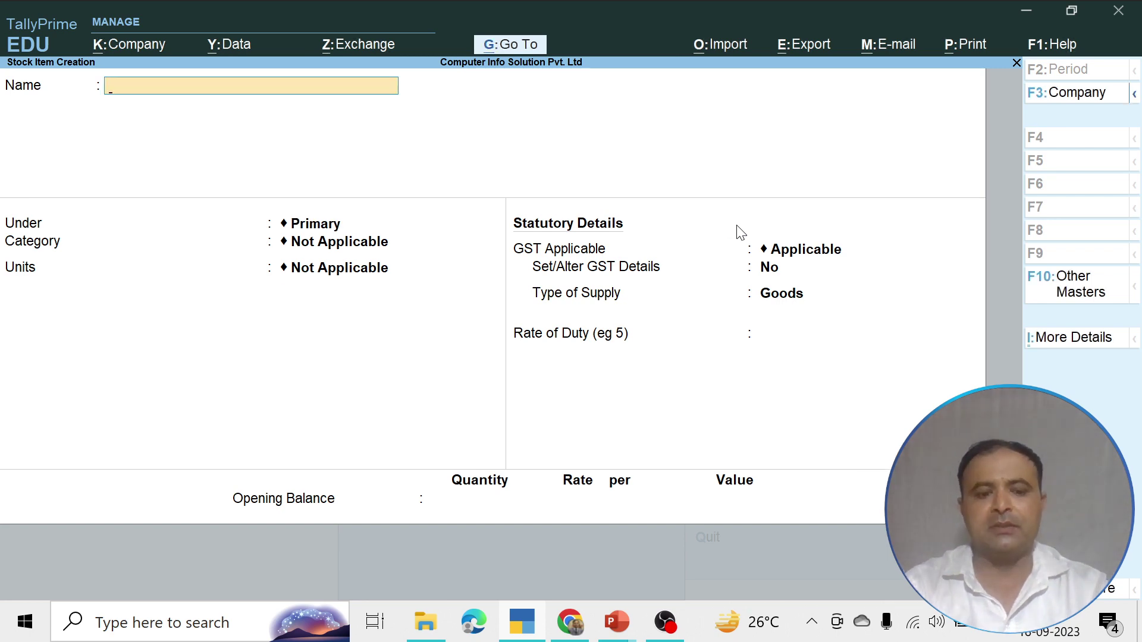
# Glance at the GST rate slide, then close the empty stock item form
pyautogui.hotkey('alt', 'Tab')
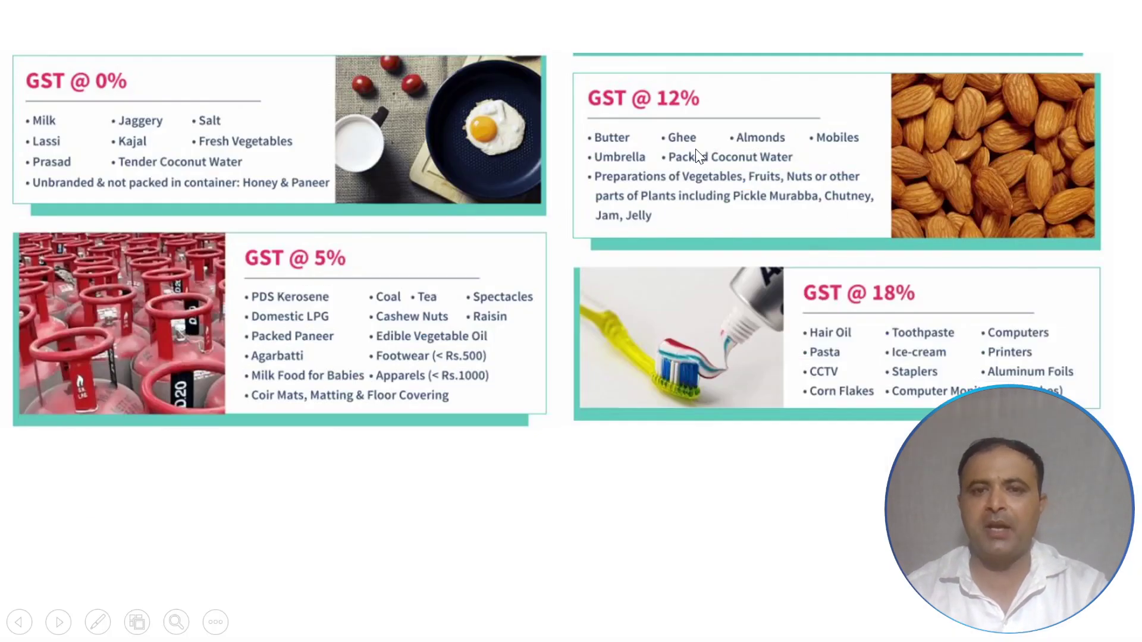
pyautogui.hotkey('alt', 'Tab')
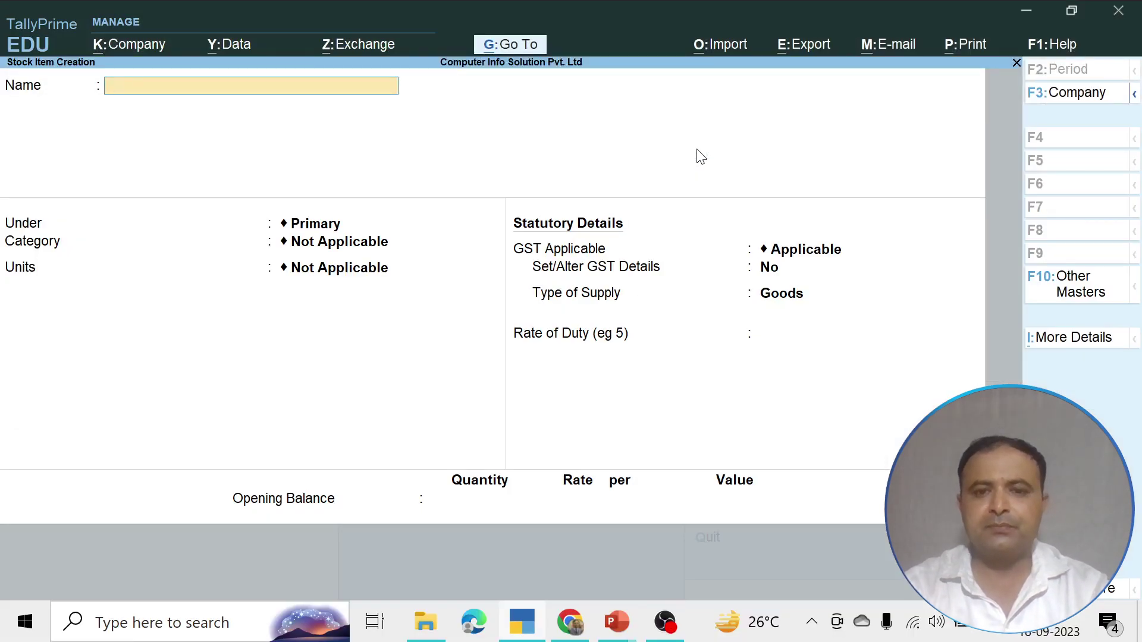
pyautogui.press('alt')
pyautogui.press('Escape')
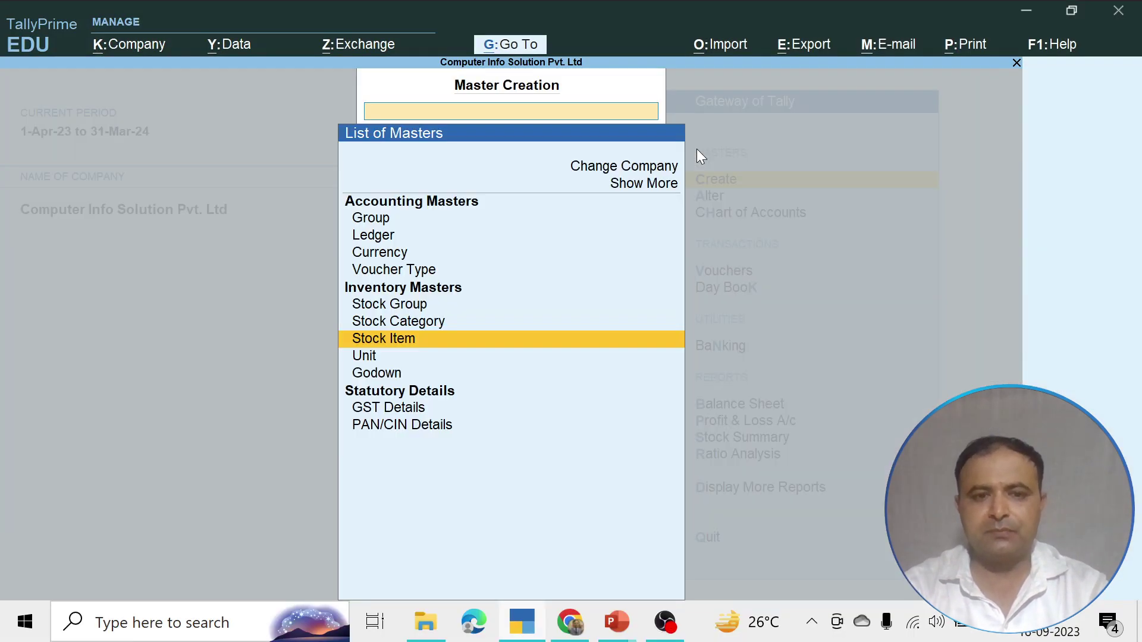
# Create stock group 'Butter' under Primary and open its GST details
pyautogui.press('Up')
pyautogui.press('Up')
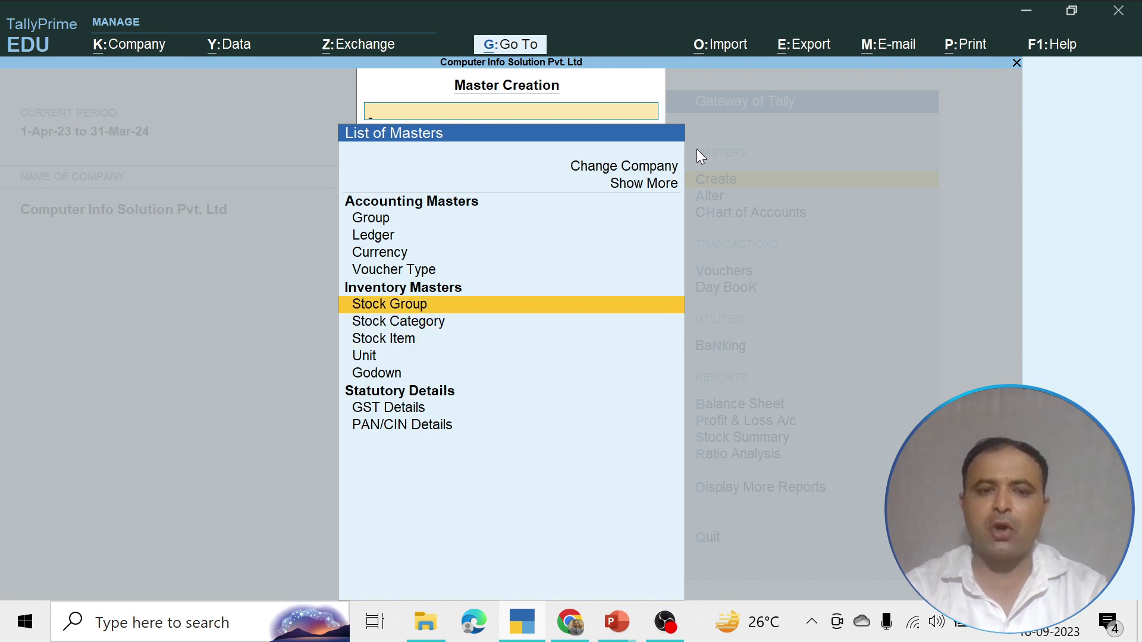
pyautogui.click(508, 307)
pyautogui.write('Butter')
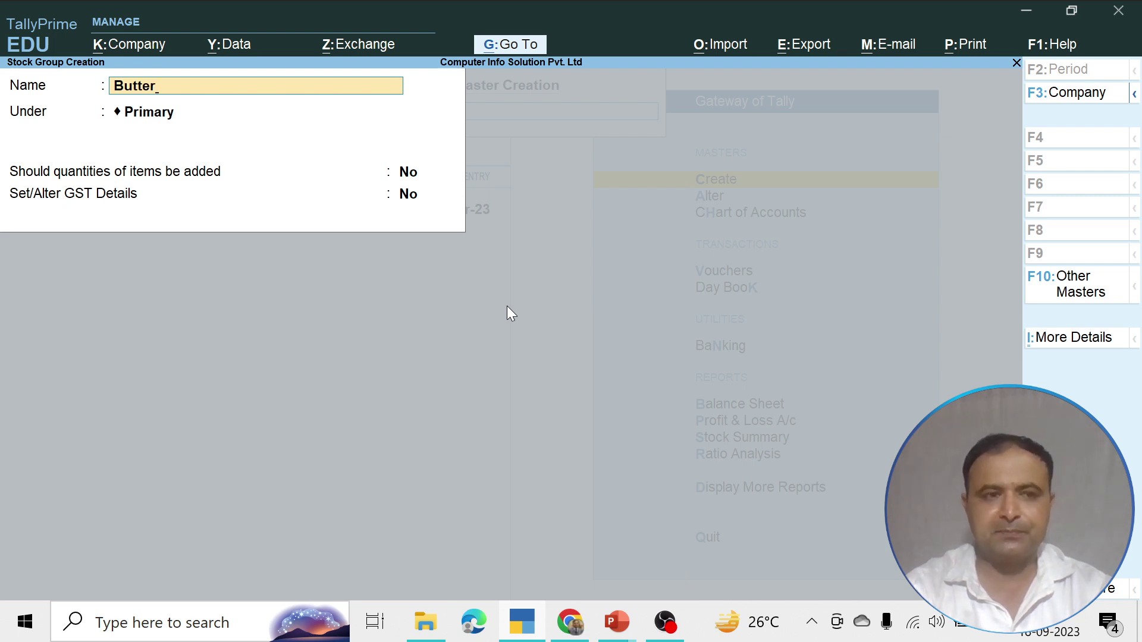
pyautogui.press('Return')
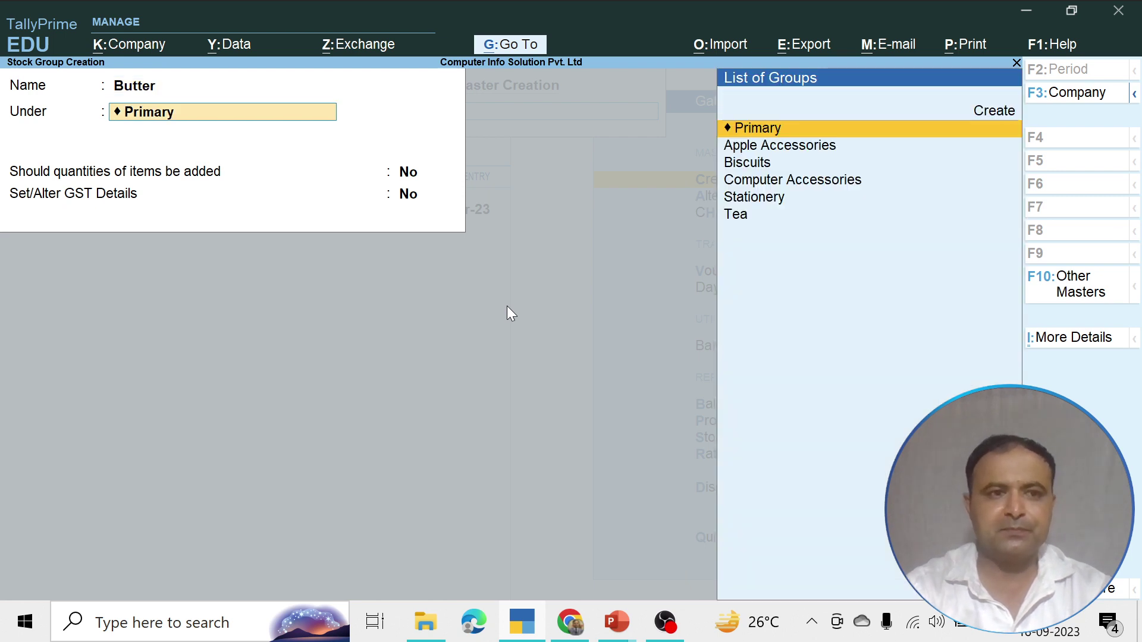
pyautogui.press('Return')
pyautogui.press('Return')
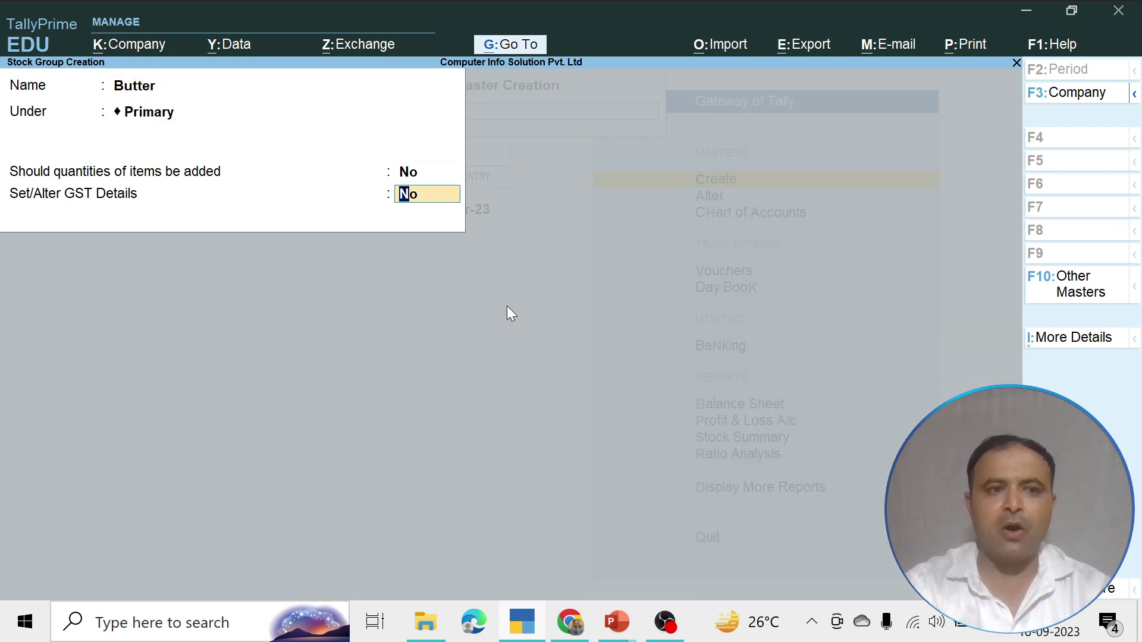
pyautogui.write('yes')
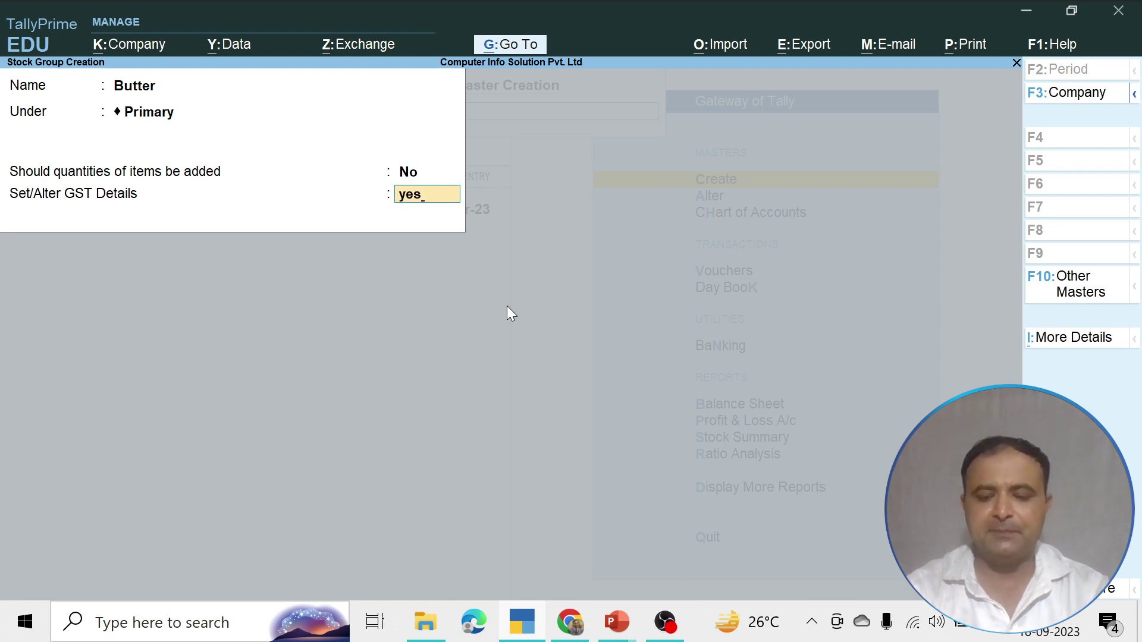
pyautogui.press('Return')
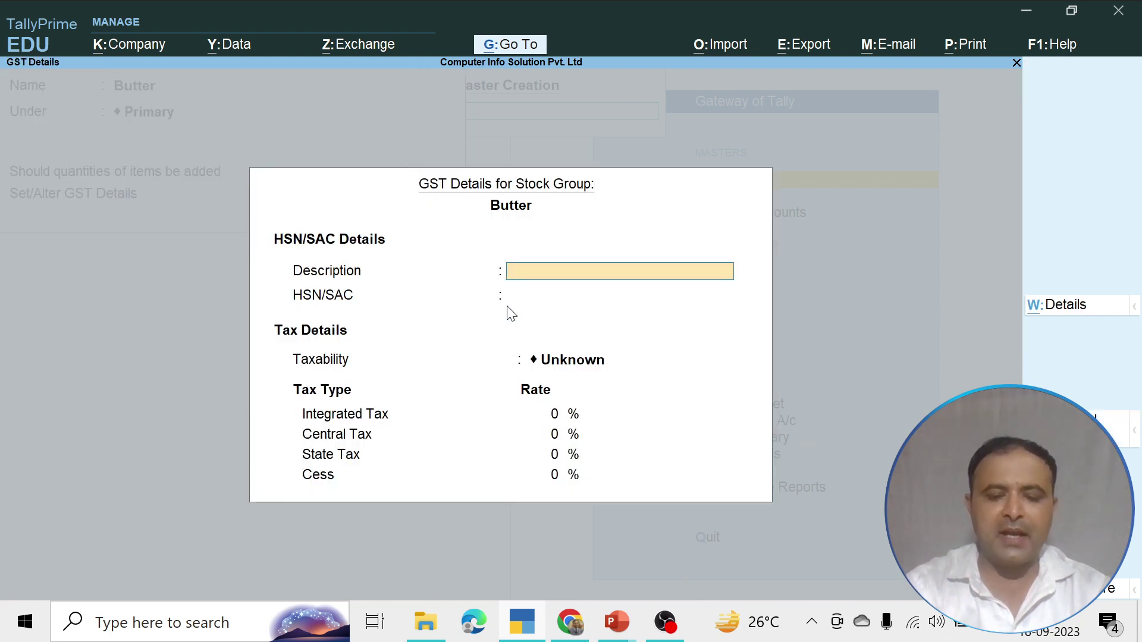
# Give Butter the description 'Butter Product', HSN 8596, and Taxable status
pyautogui.write('Butt')
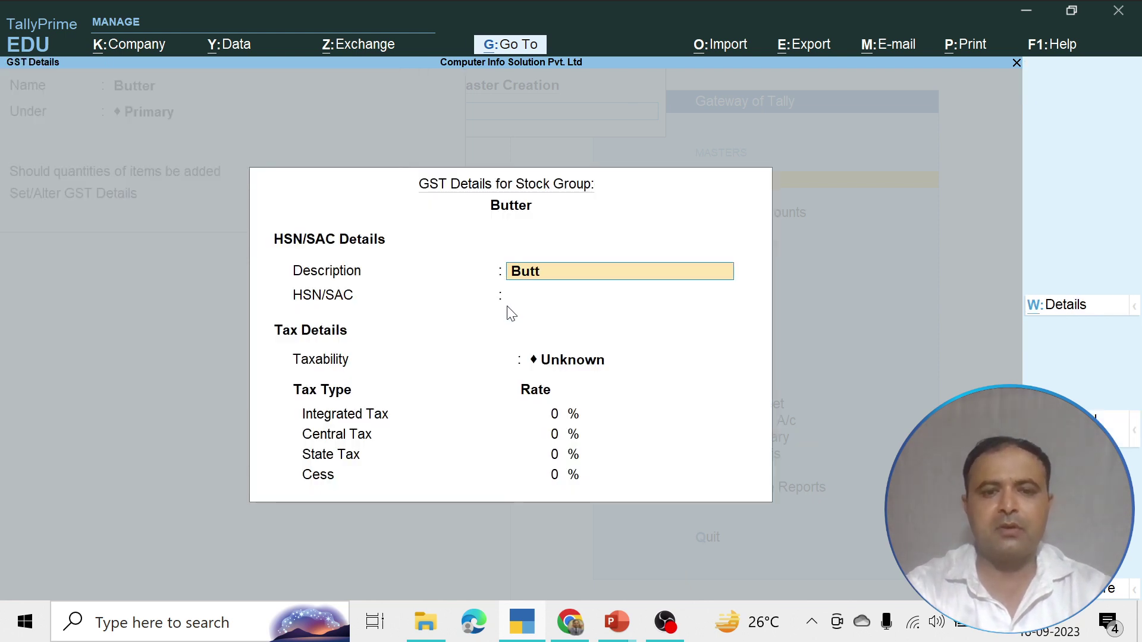
pyautogui.write('er Product')
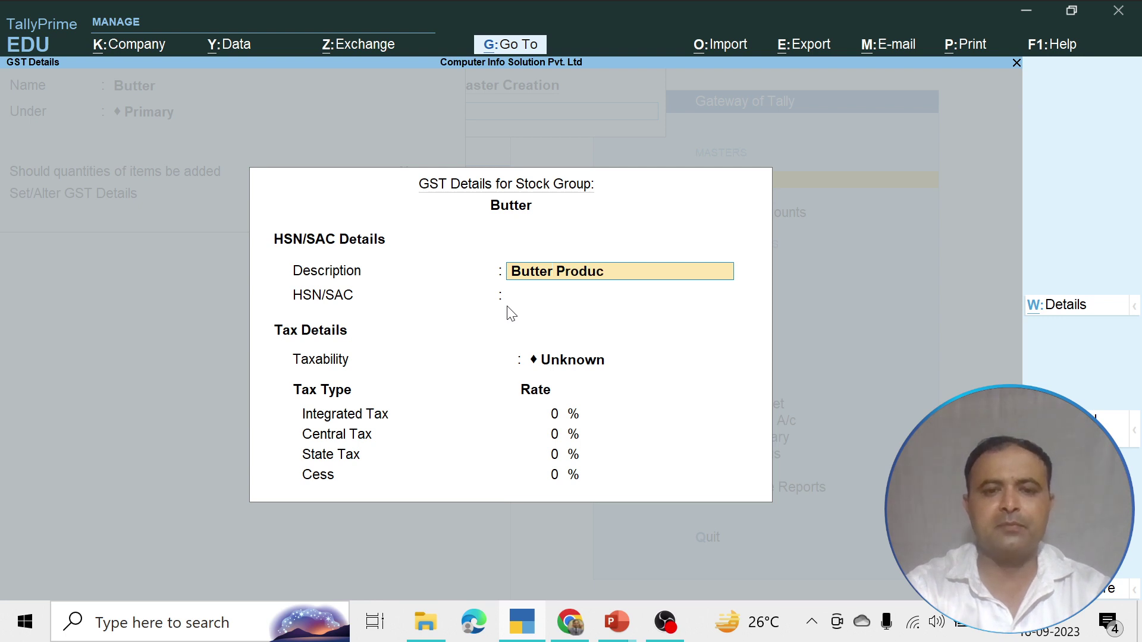
pyautogui.press('Return')
pyautogui.write('8596')
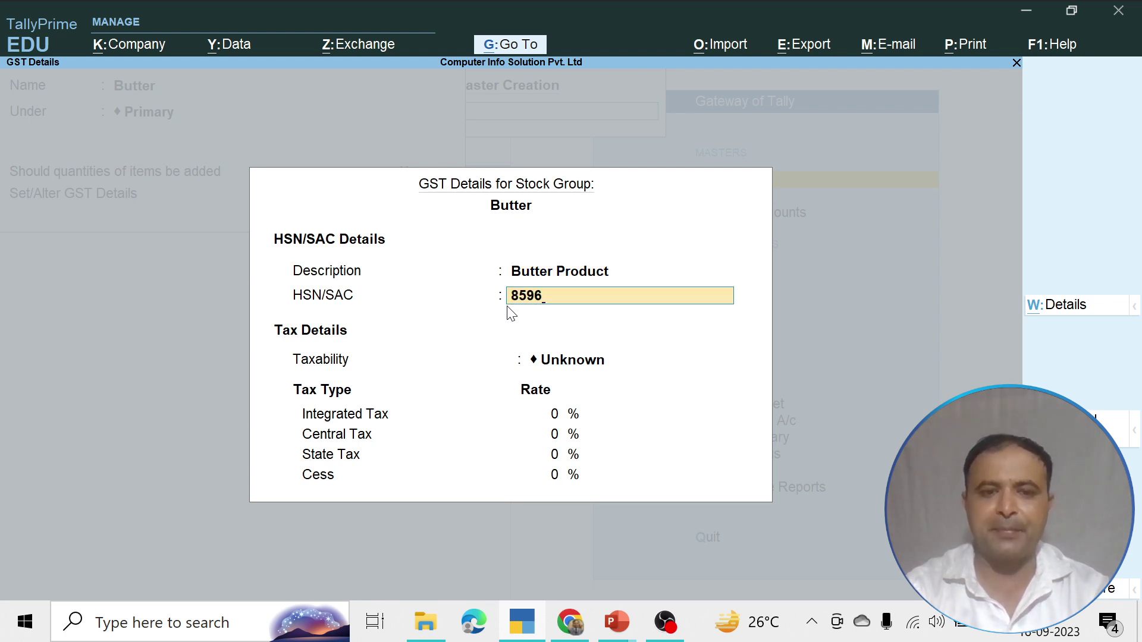
pyautogui.press('Return')
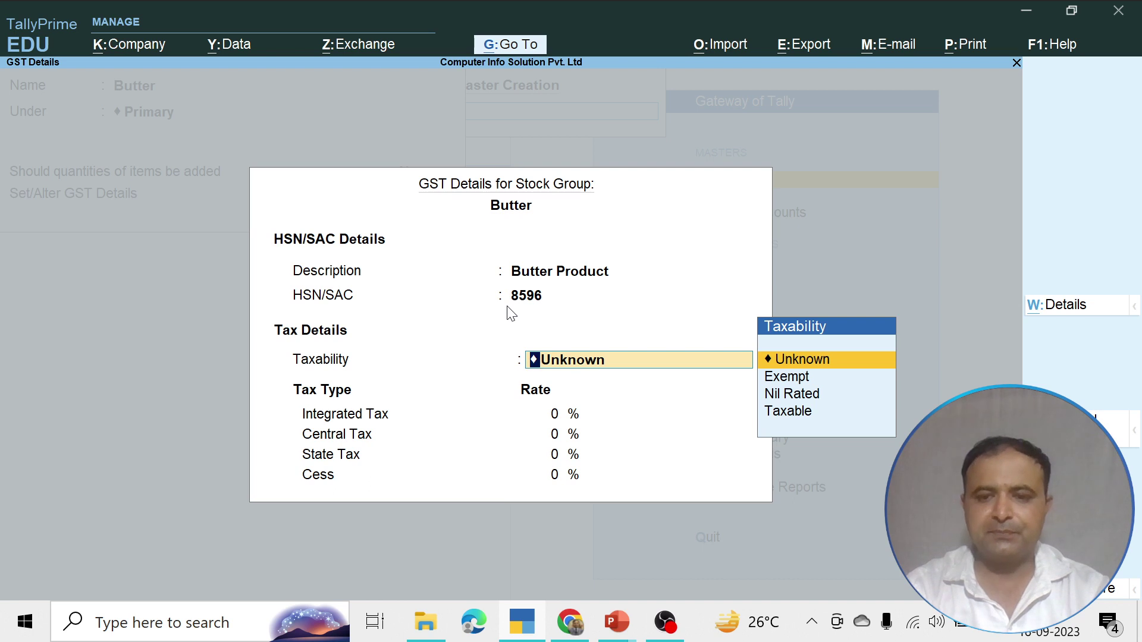
pyautogui.press('Down')
pyautogui.press('Down')
pyautogui.press('Down')
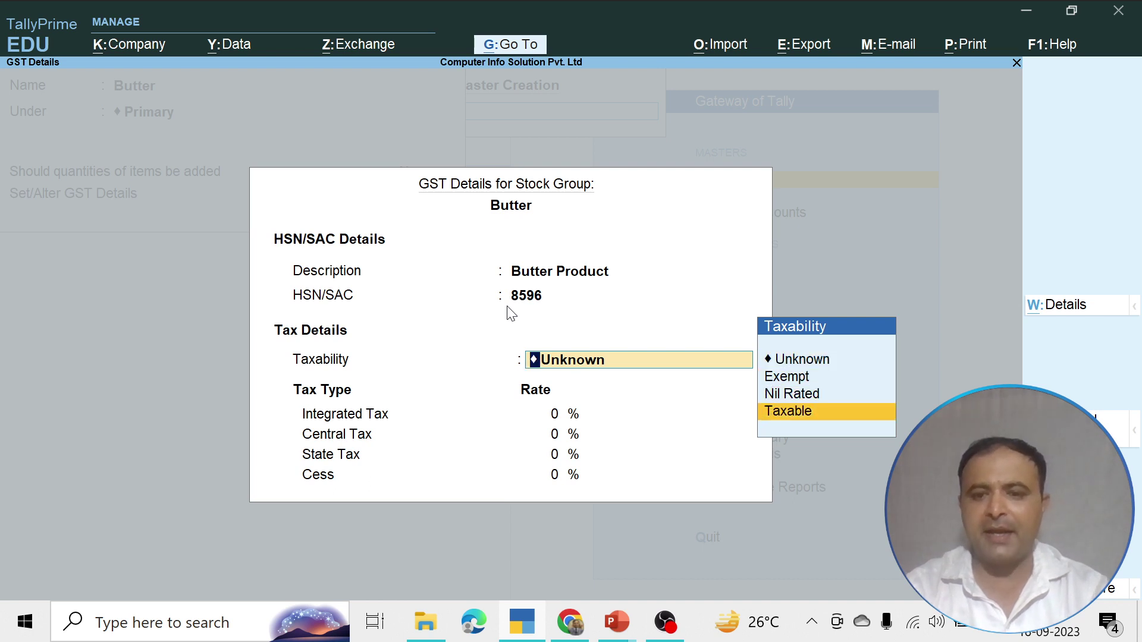
pyautogui.press('Return')
# Set Butter's rates to 12% integrated, 6% central and 6% state, cess 0
pyautogui.write('12')
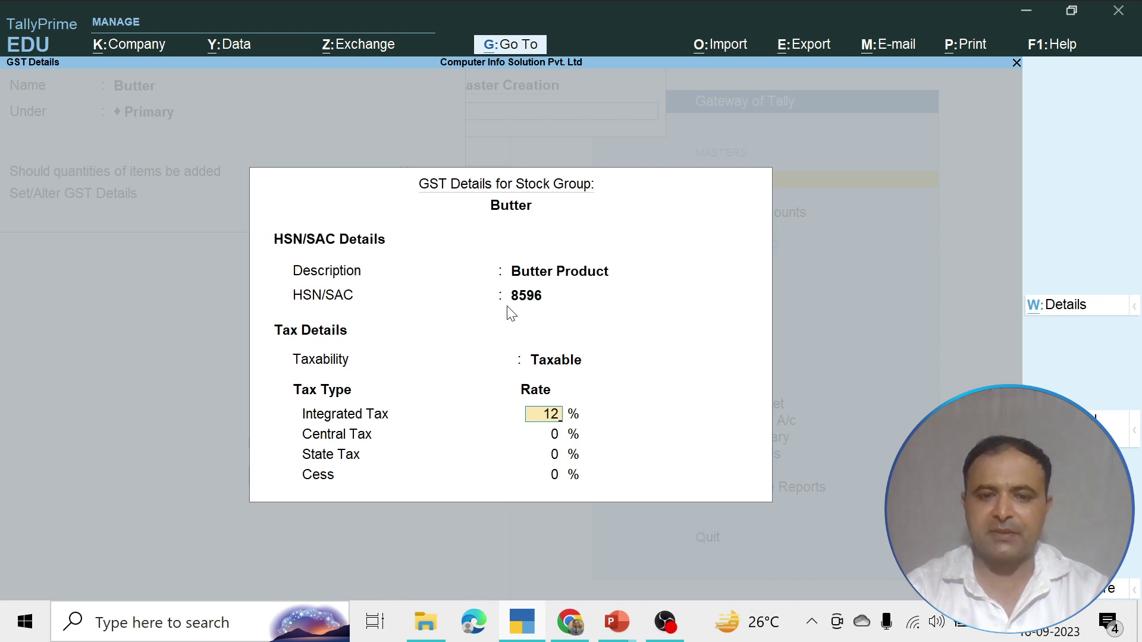
pyautogui.press('Return')
pyautogui.press('Return')
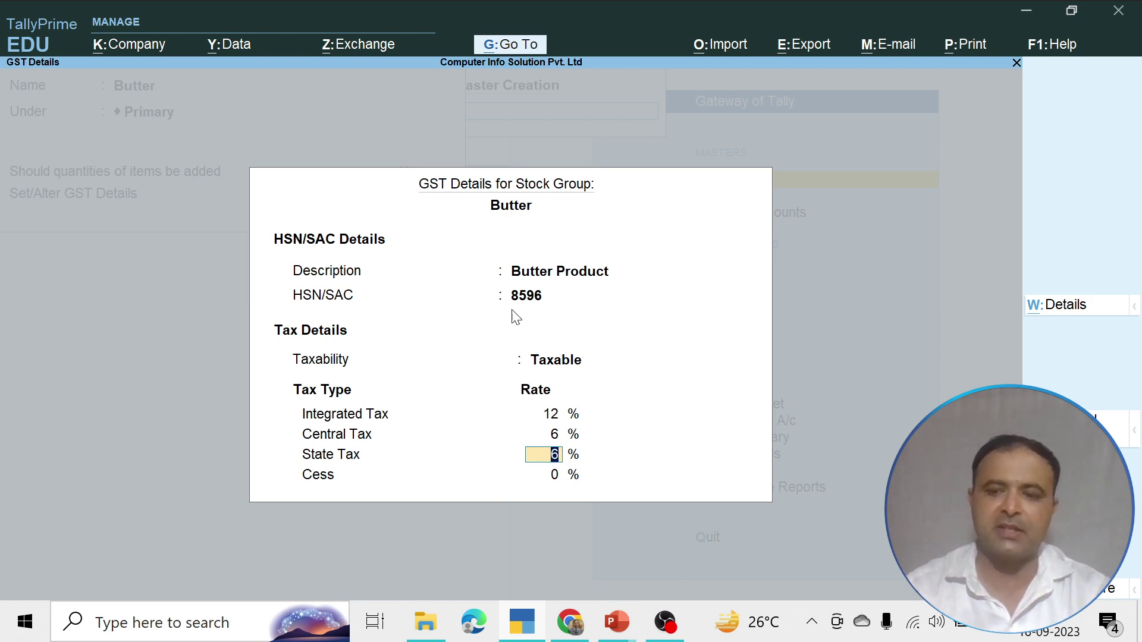
pyautogui.press('F12')
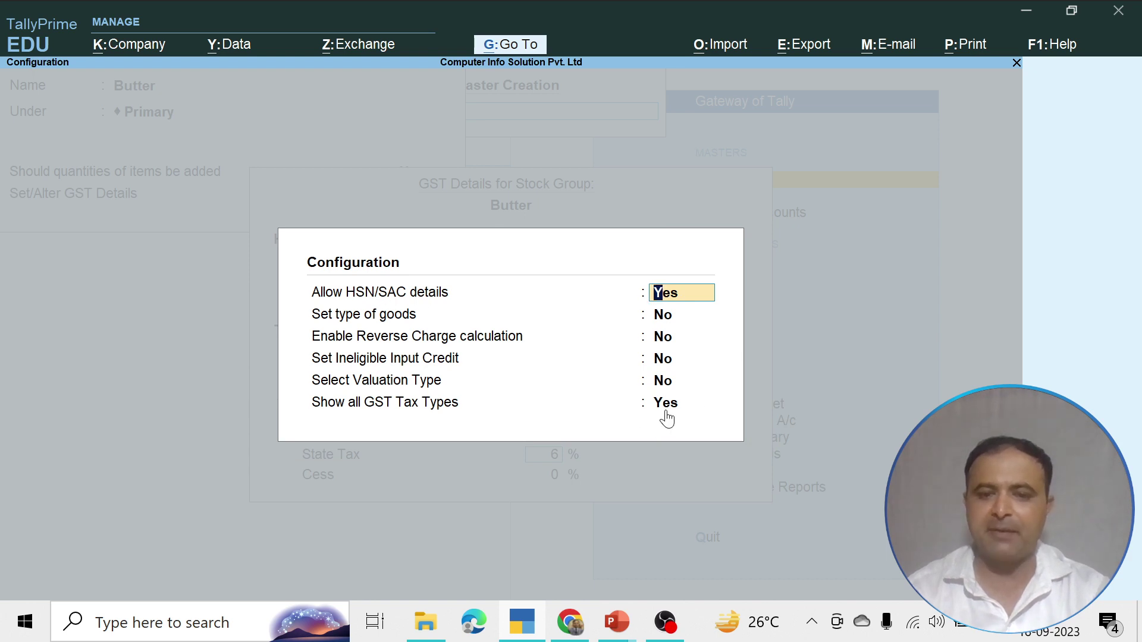
pyautogui.press('Return')
pyautogui.press('Return')
pyautogui.press('Return')
pyautogui.press('Return')
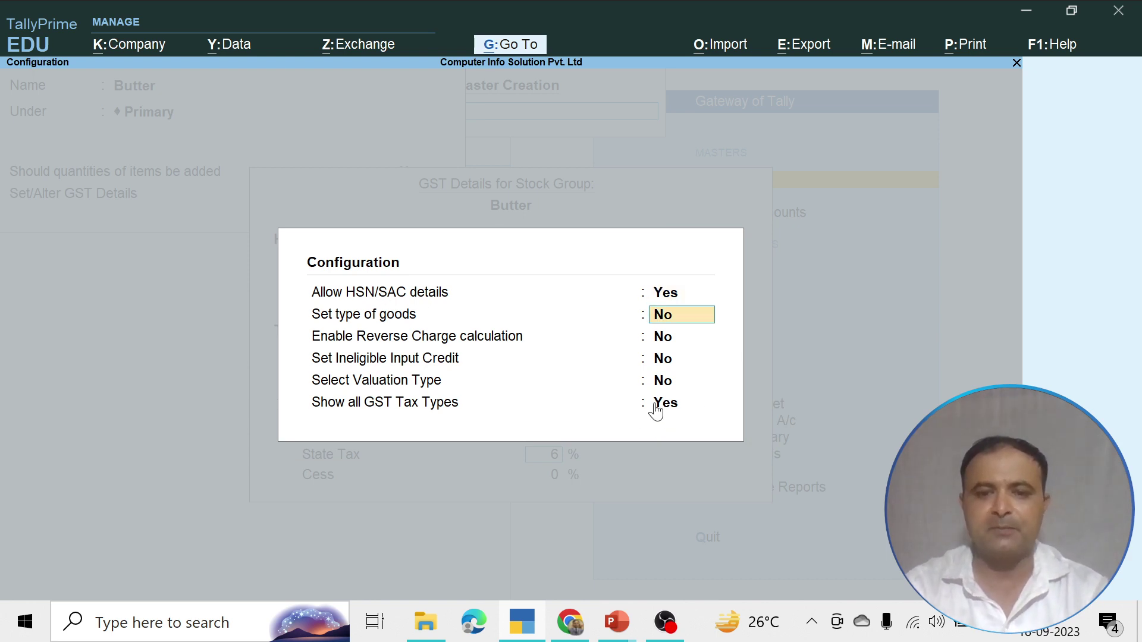
pyautogui.press('Return')
pyautogui.press('Return')
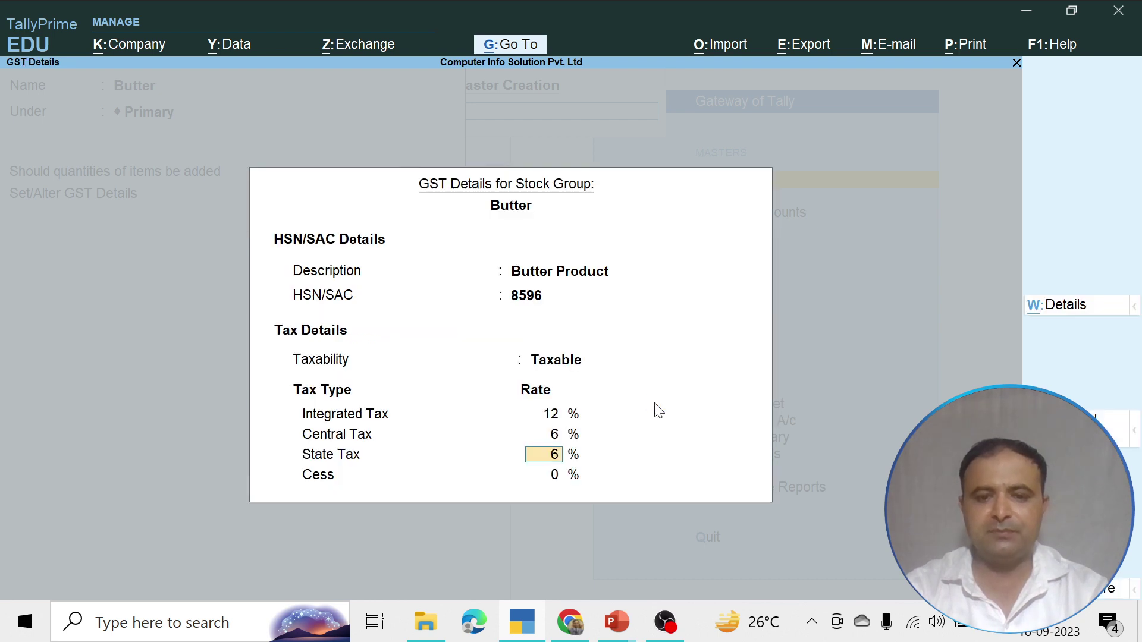
pyautogui.press('Return')
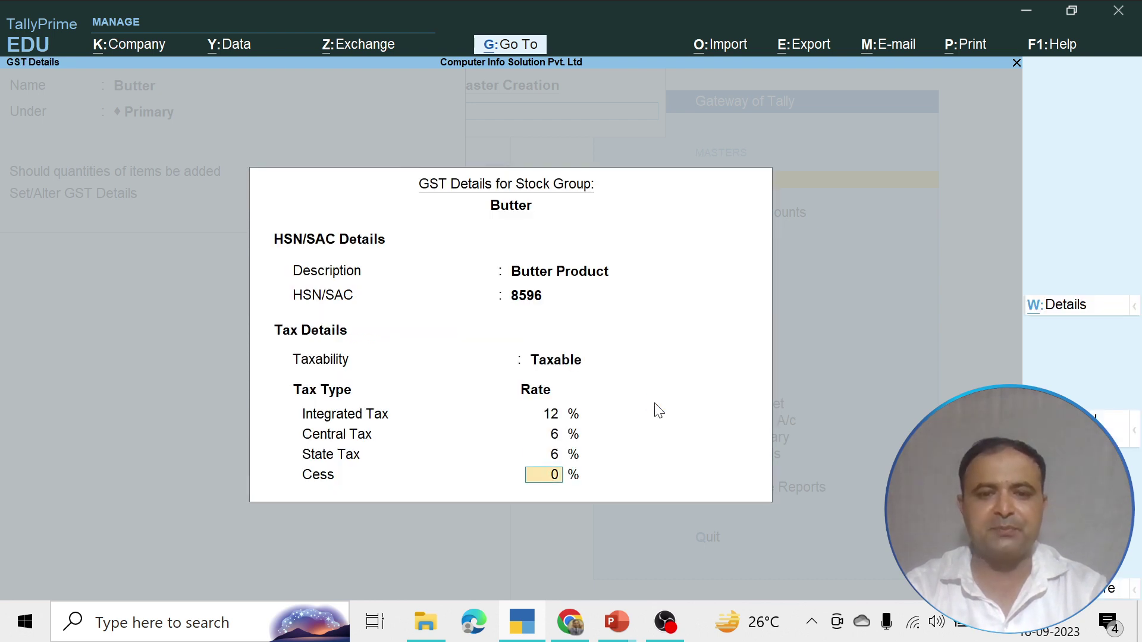
pyautogui.press('Return')
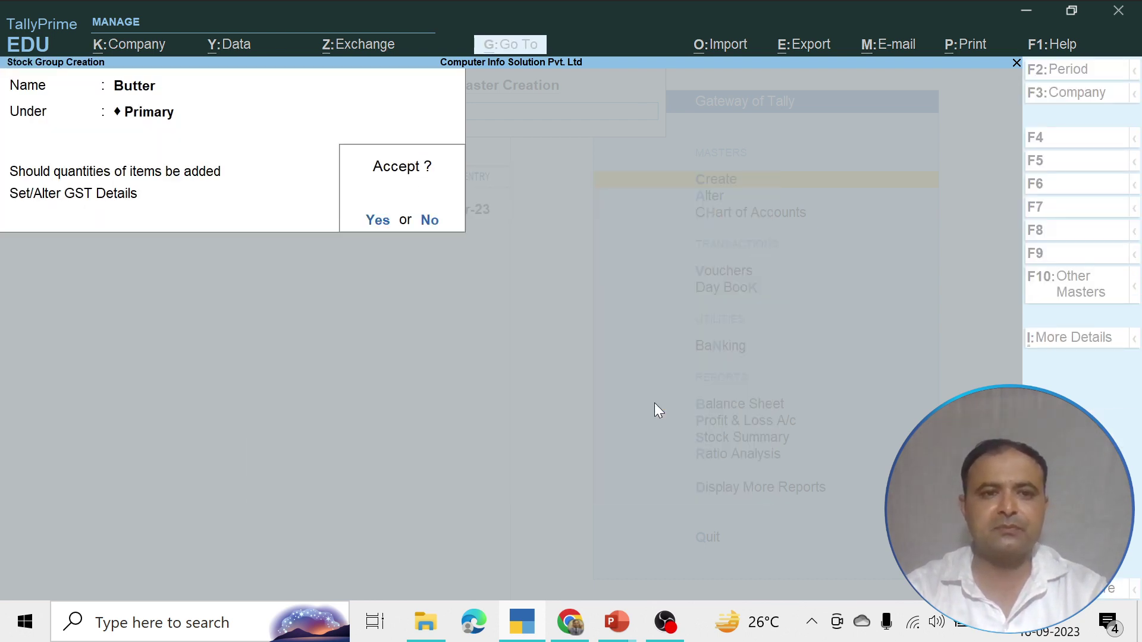
# Save the Butter stock group and quit stock group creation
pyautogui.press('Return')
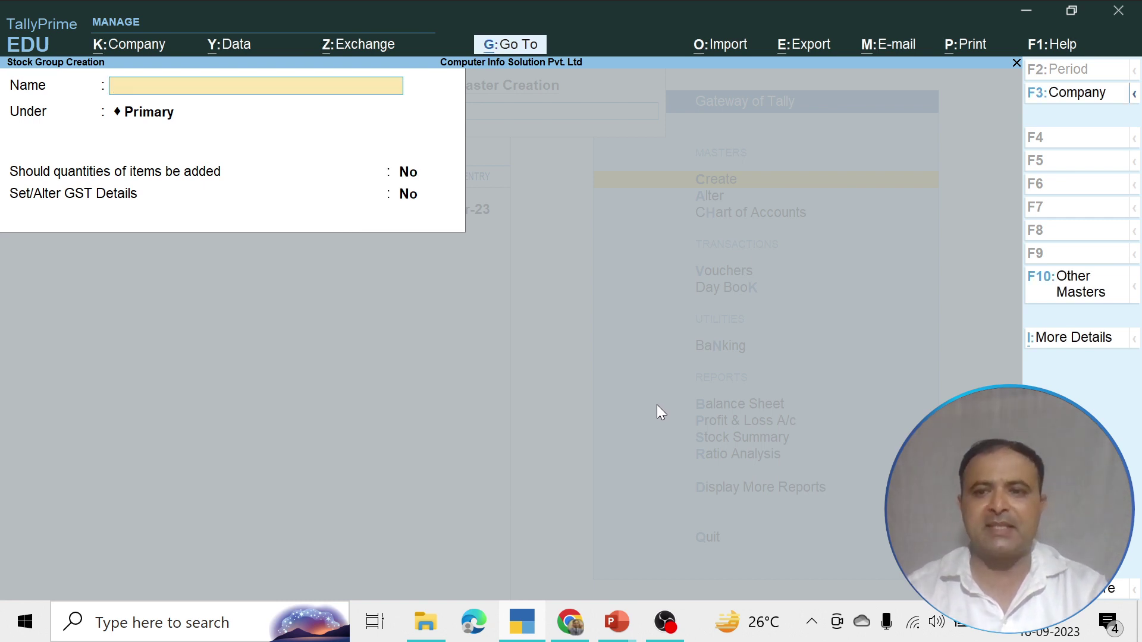
pyautogui.press('Escape')
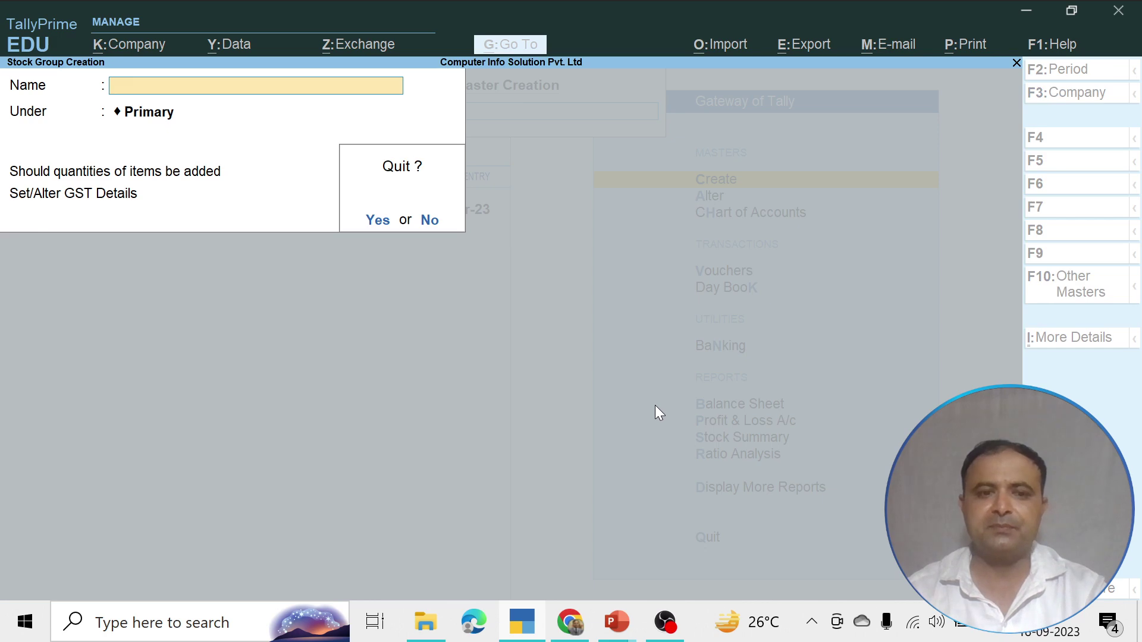
pyautogui.press('Return')
# Start stock item 'Amul Butter' under the Butter group, category Not Applicable
pyautogui.press('Down')
pyautogui.press('Down')
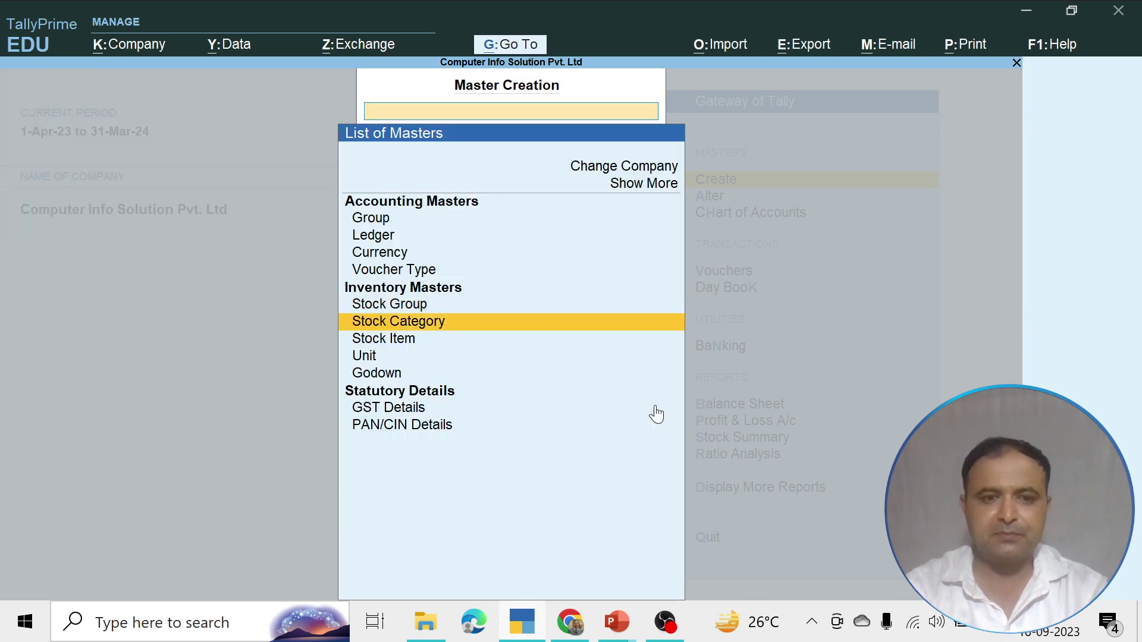
pyautogui.press('Return')
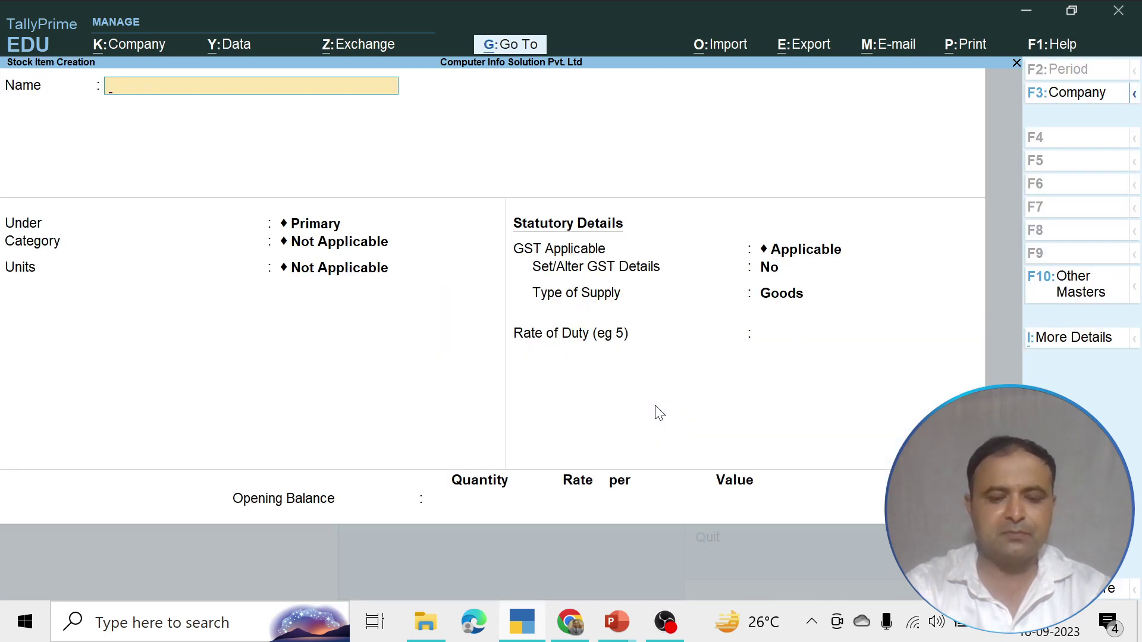
pyautogui.write('Amul ')
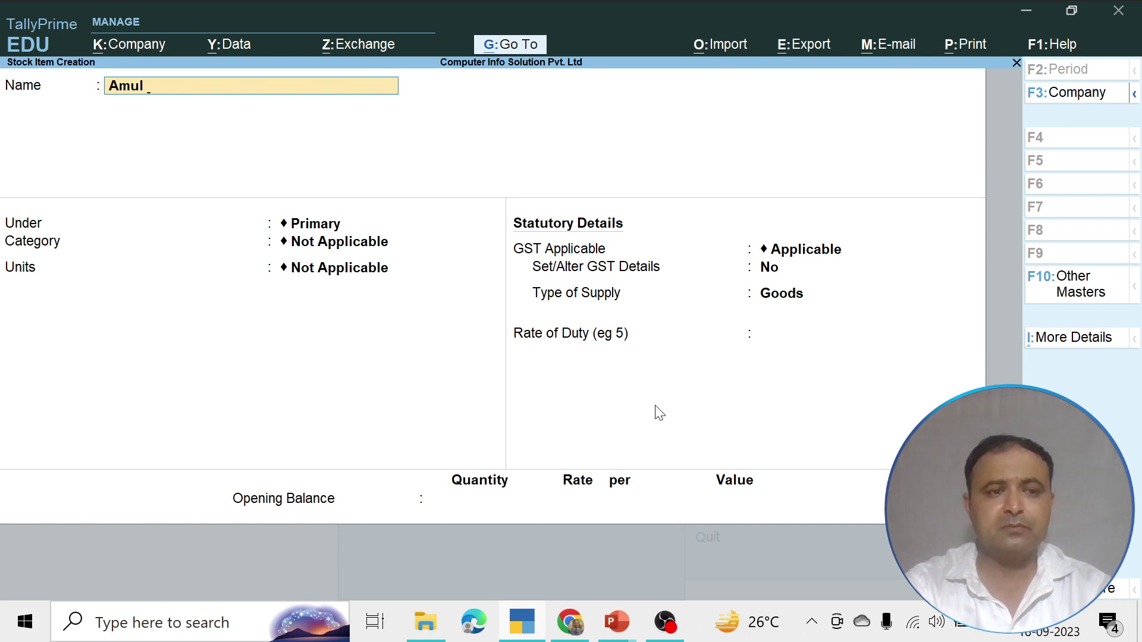
pyautogui.write('Butter')
pyautogui.press('Return')
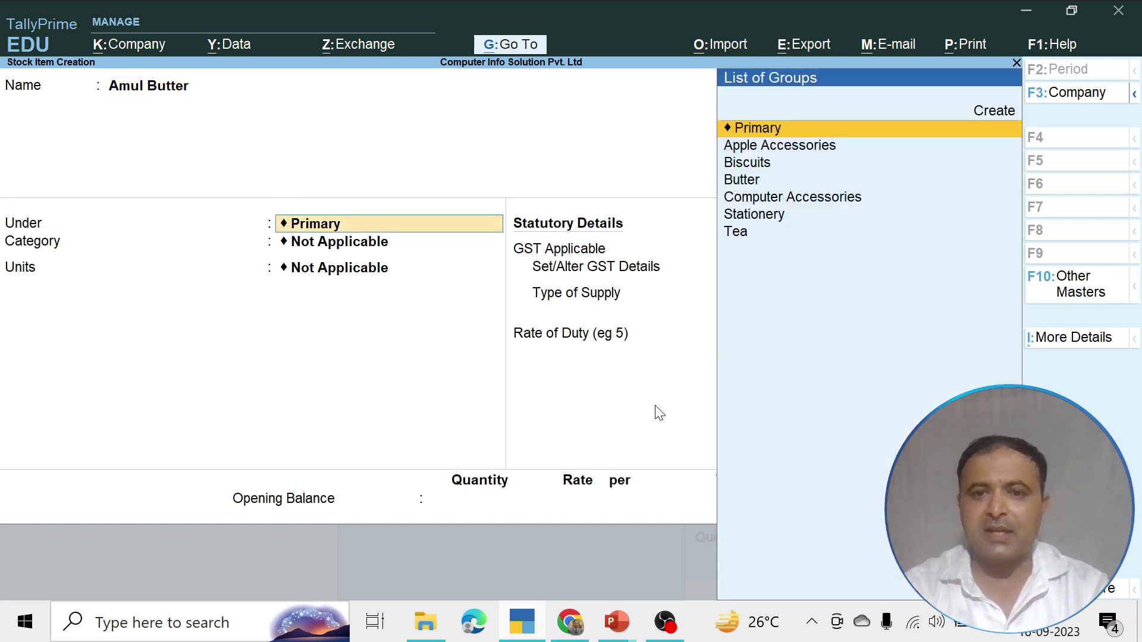
pyautogui.press('Down')
pyautogui.press('Down')
pyautogui.press('Down')
pyautogui.press('Return')
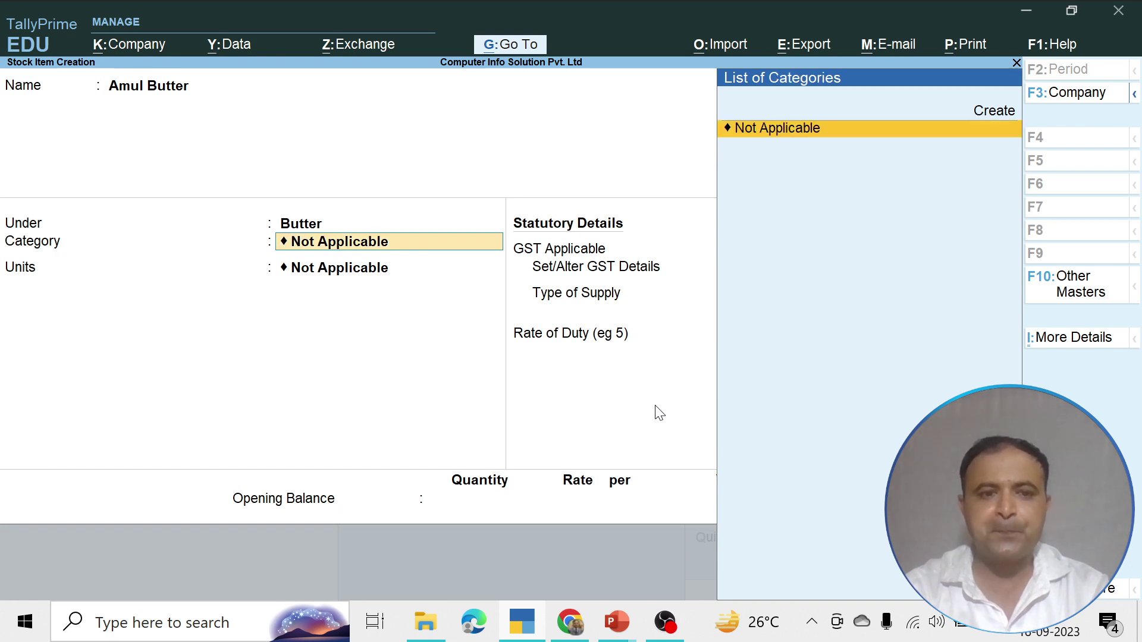
pyautogui.press('Return')
pyautogui.press('Down')
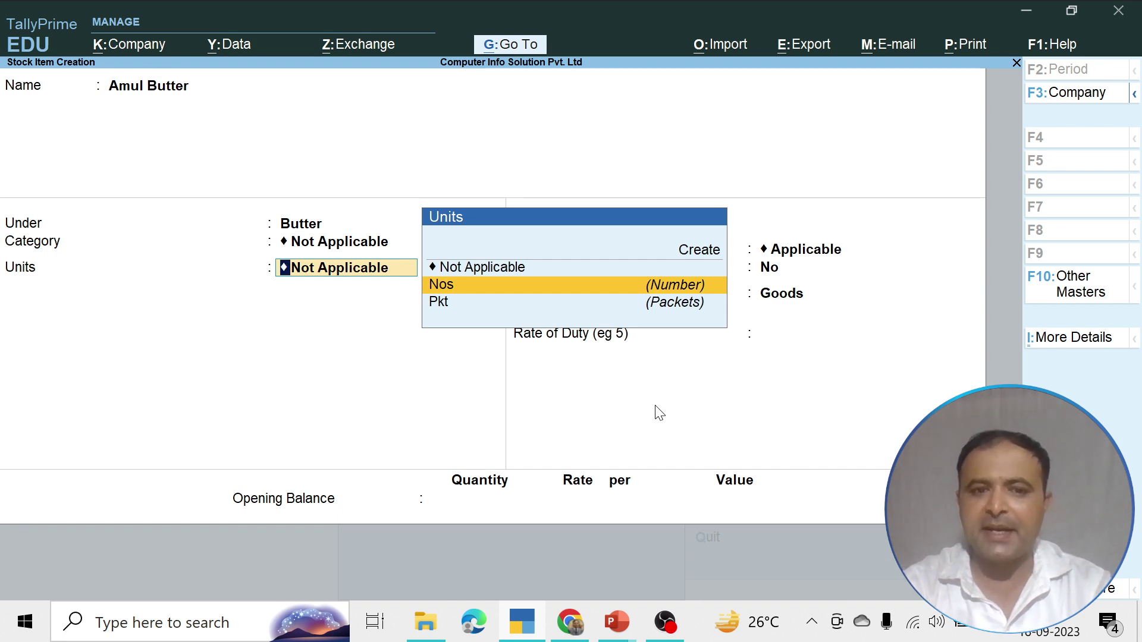
pyautogui.press('Up')
pyautogui.press('Up')
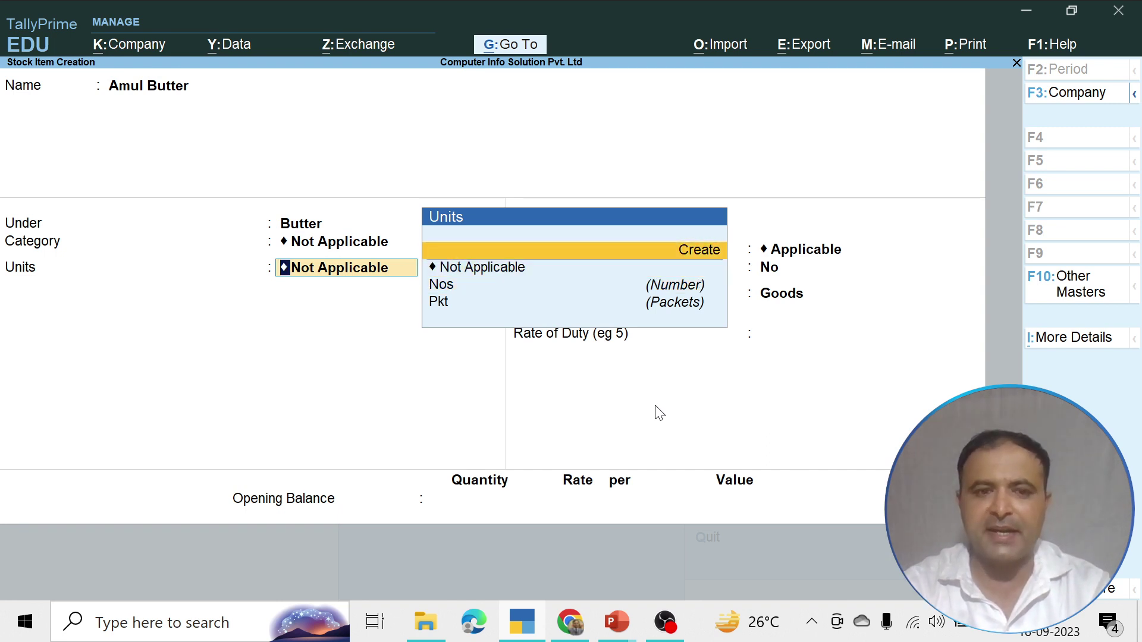
# Create unit kg, formal name Kilogram, UQC KGS-KILOGRAMS, with 0 decimal places
pyautogui.press('Return')
pyautogui.write('k')
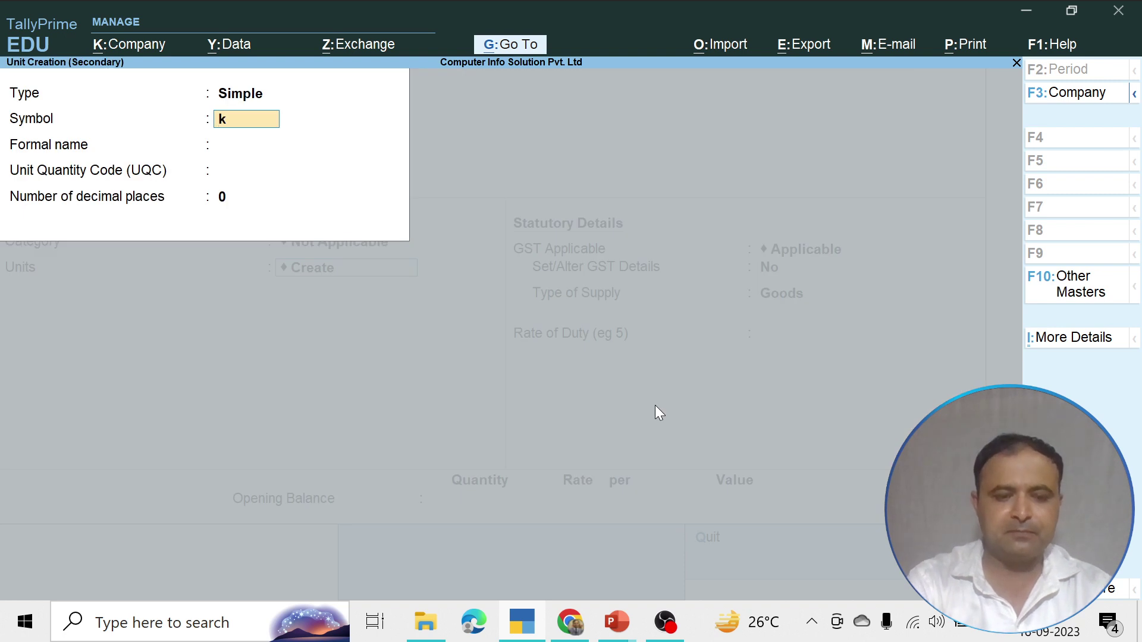
pyautogui.write('g')
pyautogui.press('Return')
pyautogui.write('Kilogram')
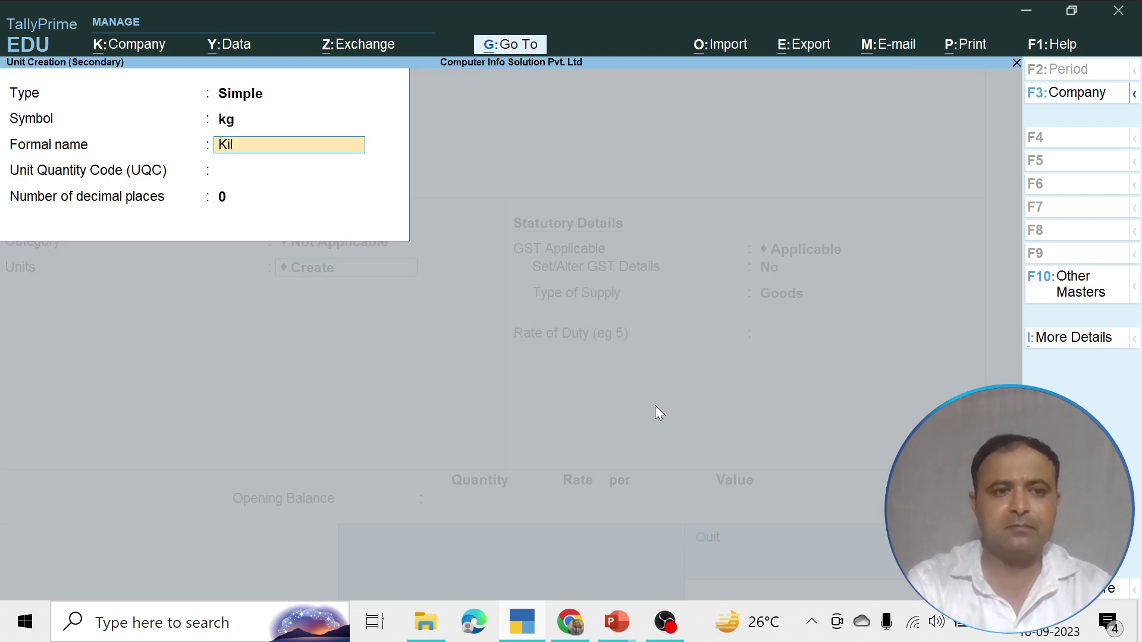
pyautogui.press('Return')
pyautogui.write('k')
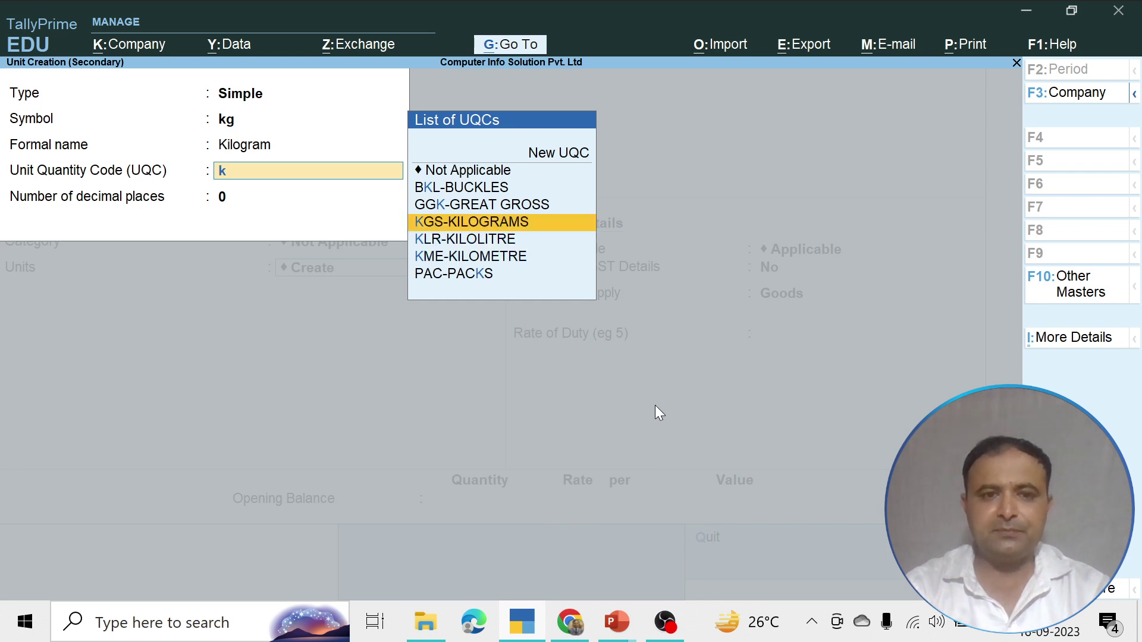
pyautogui.press('Down')
pyautogui.press('Up')
pyautogui.press('Return')
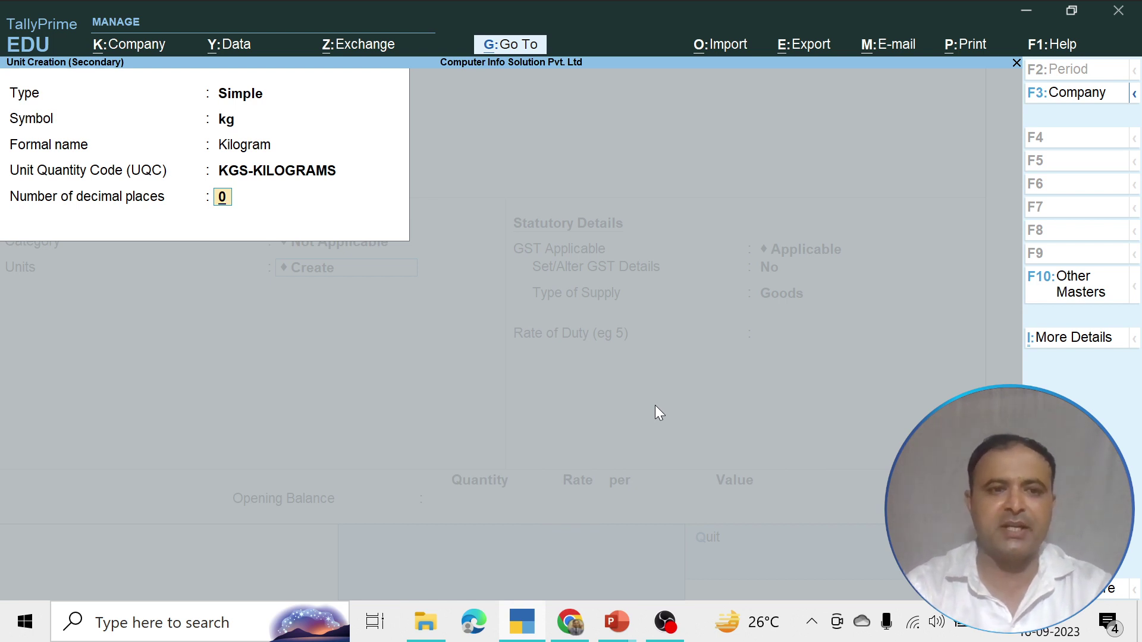
pyautogui.press('Return')
# Save Amul Butter with unit kg as GST-applicable Goods at duty rate 0
pyautogui.press('Return')
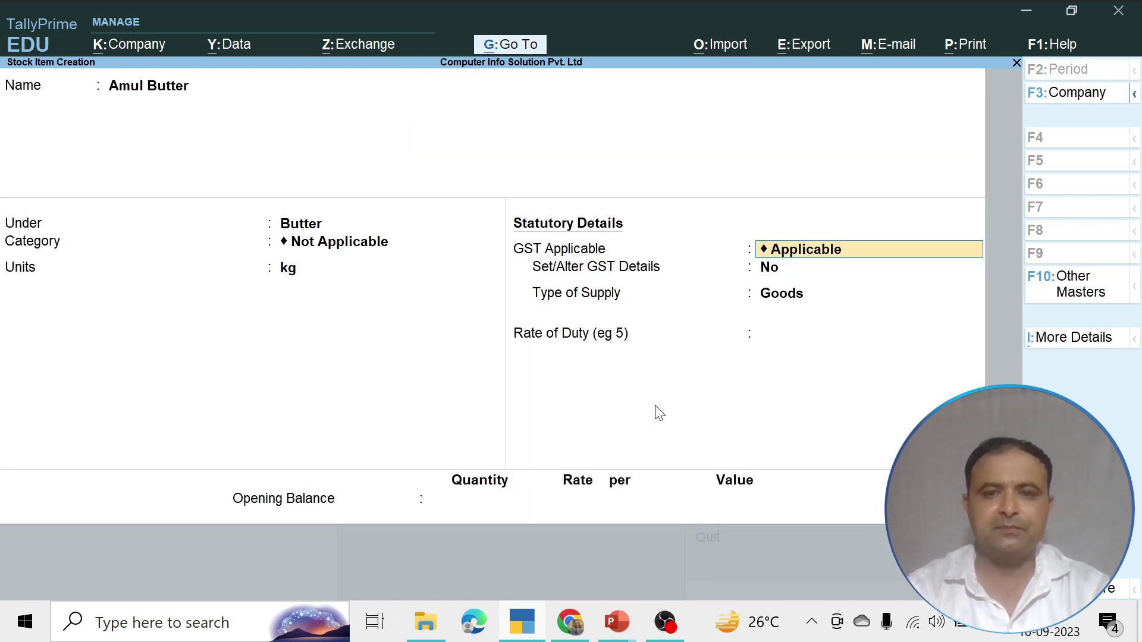
pyautogui.press('Return')
pyautogui.press('Return')
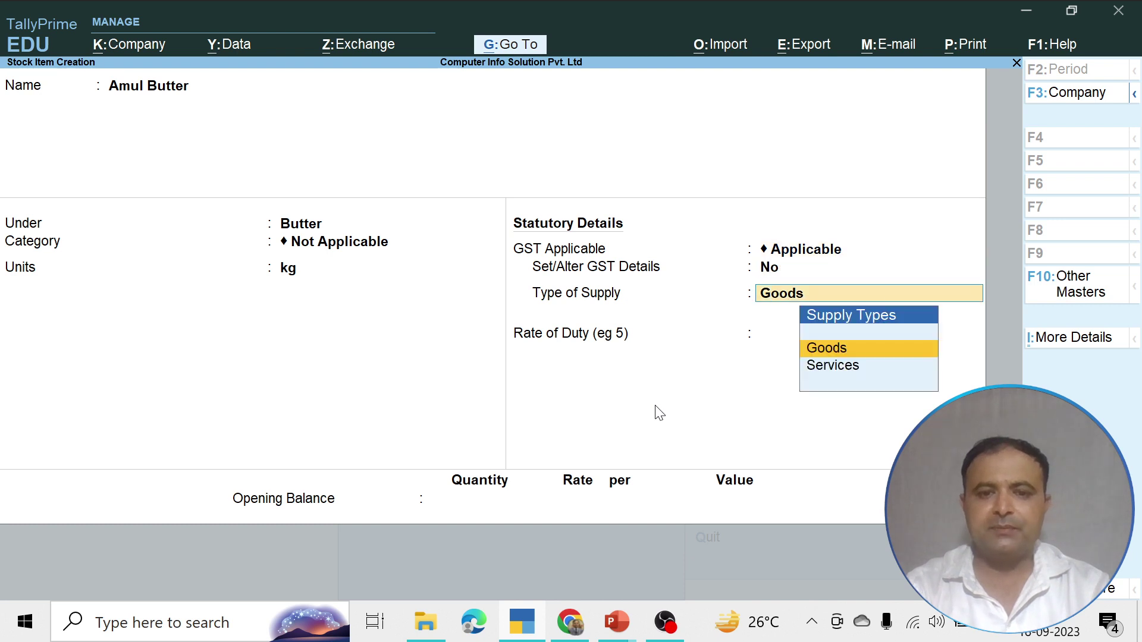
pyautogui.press('Return')
pyautogui.press('Return')
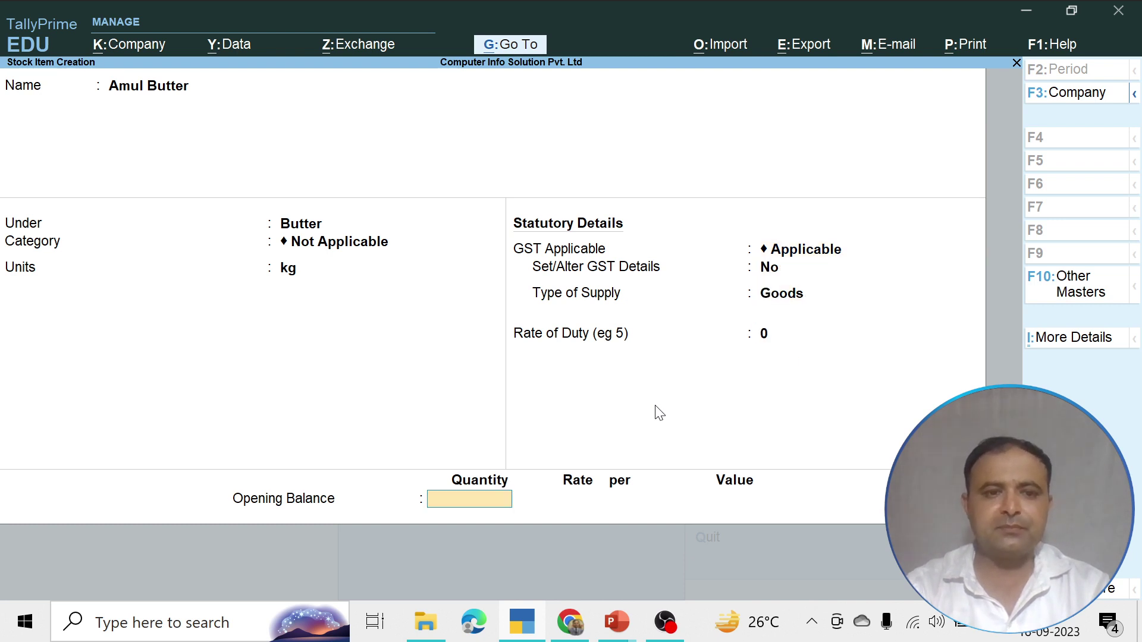
pyautogui.press('Return')
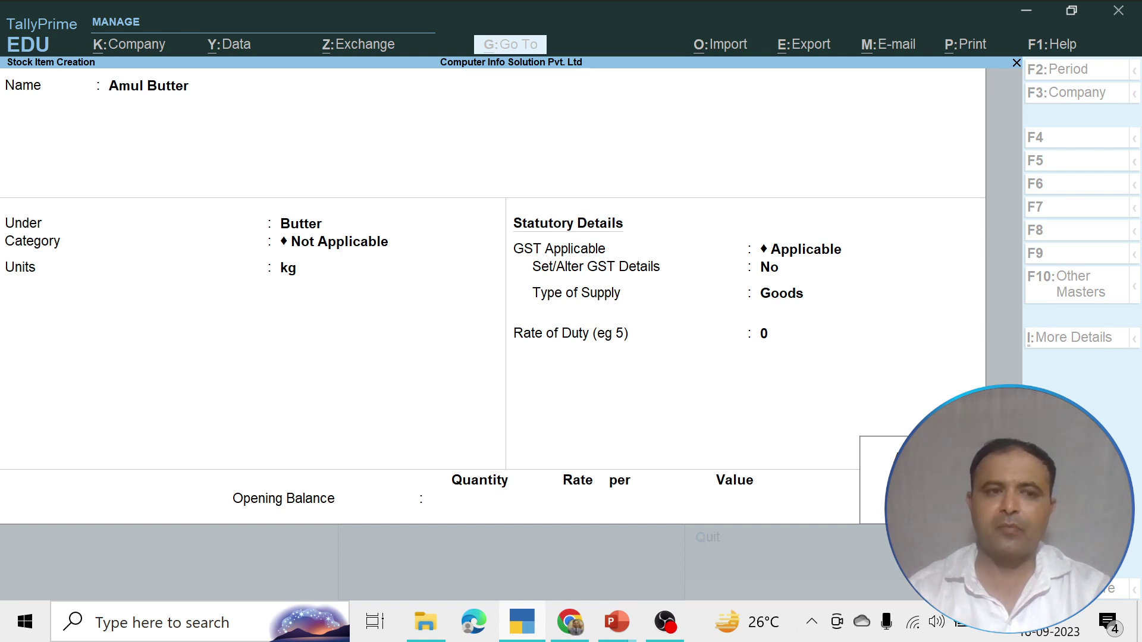
pyautogui.press('Return')
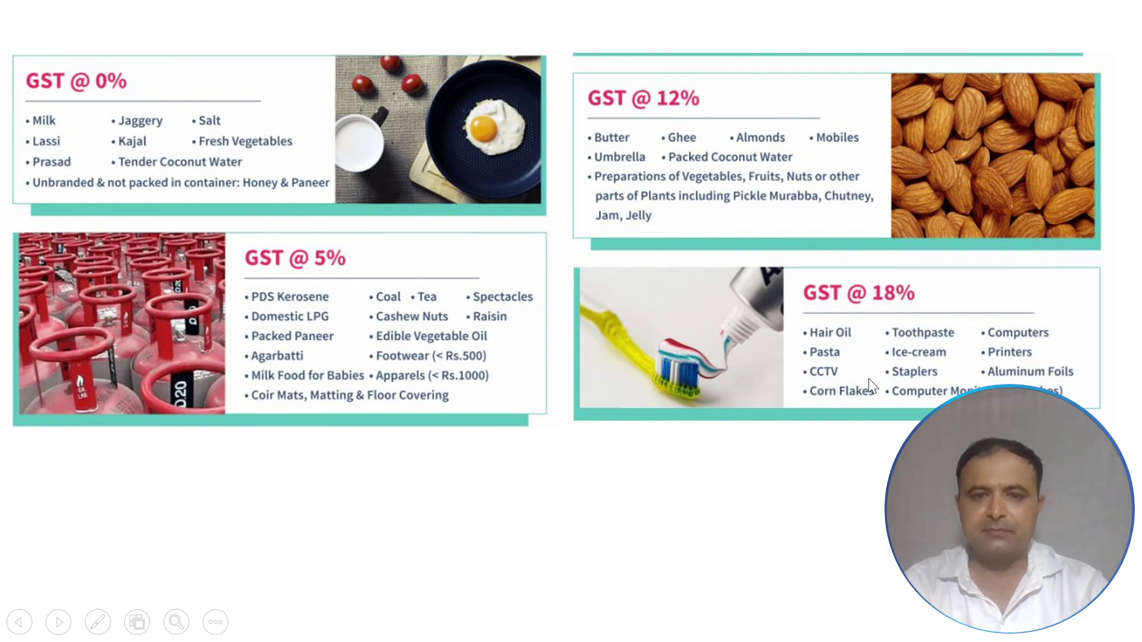
pyautogui.hotkey('alt', 'Tab')
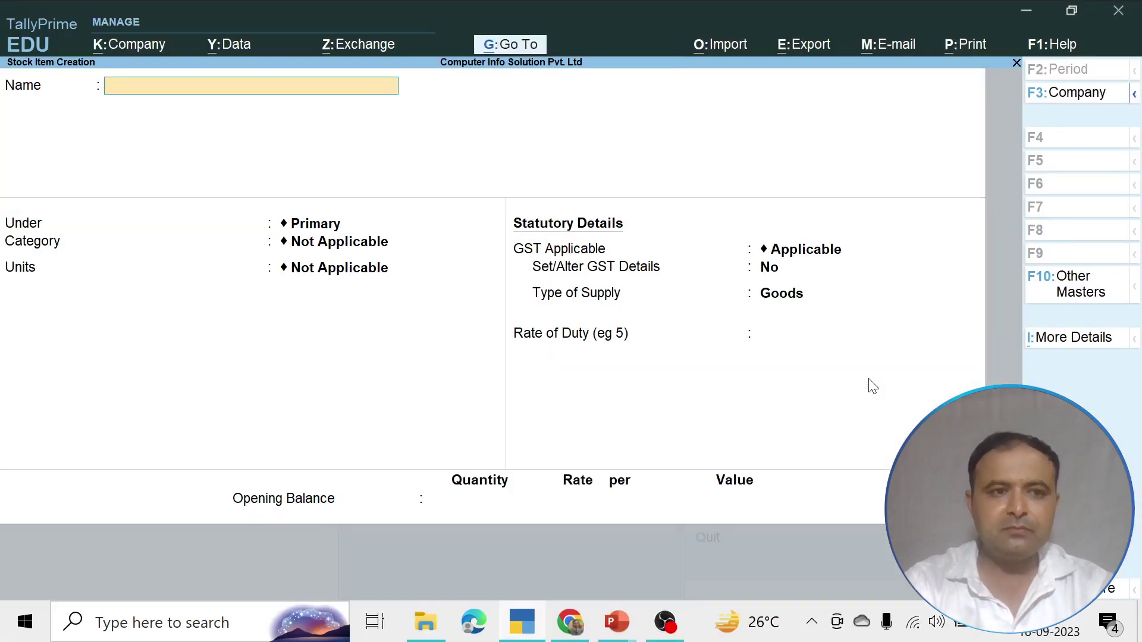
# Enter Hair Oil as a stock item name, browse the group list, then abandon the item unsaved
pyautogui.write('Hair O')
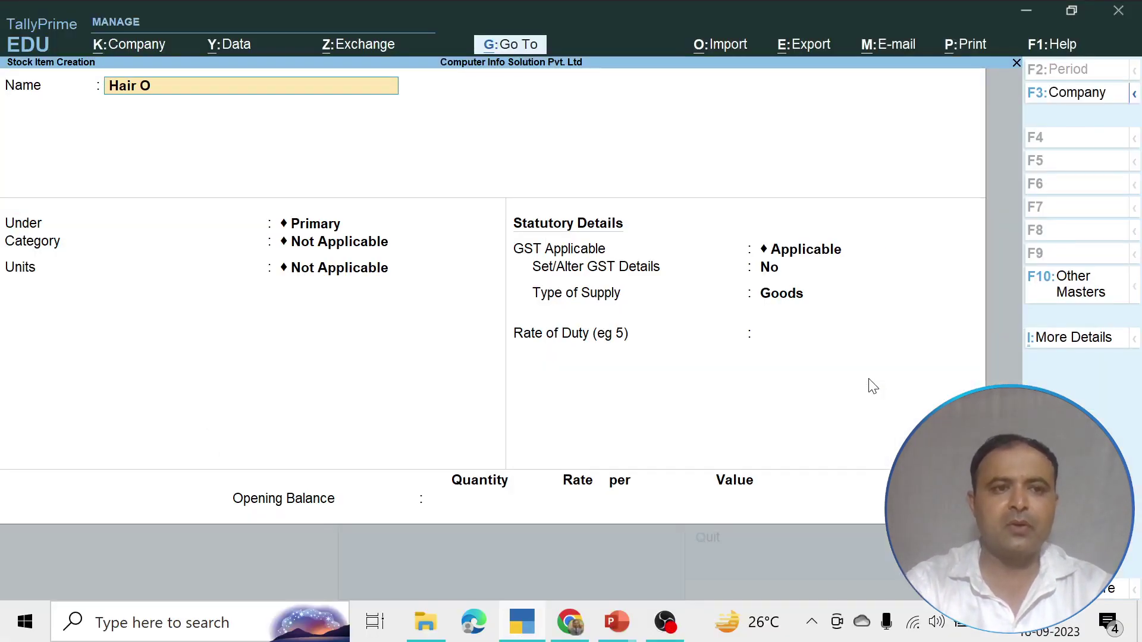
pyautogui.write('il')
pyautogui.press('Return')
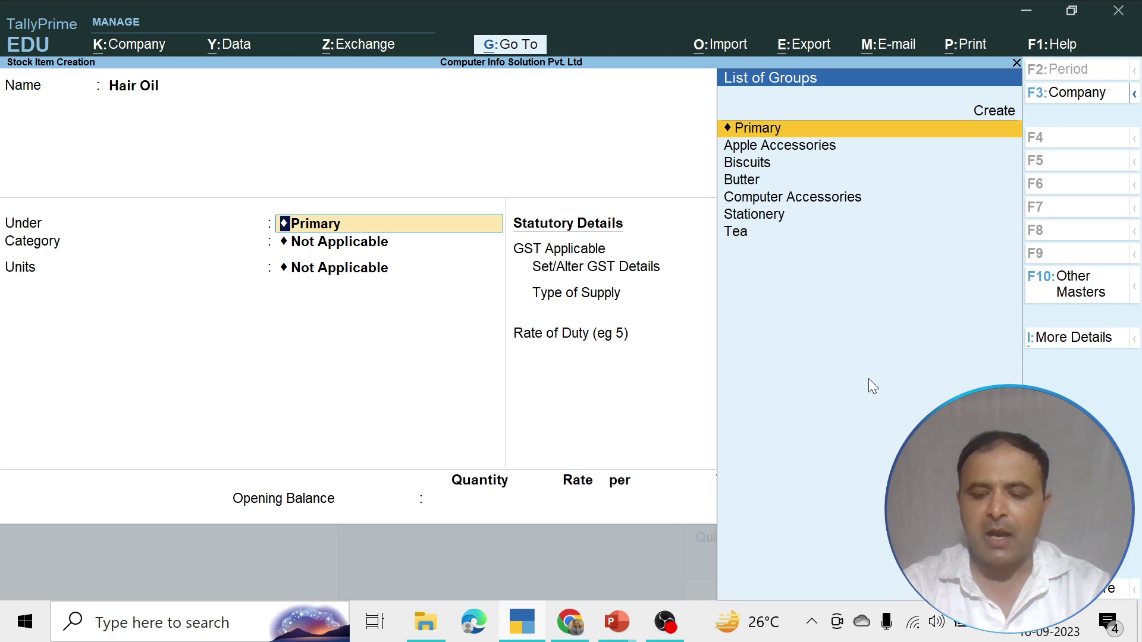
pyautogui.press('Up')
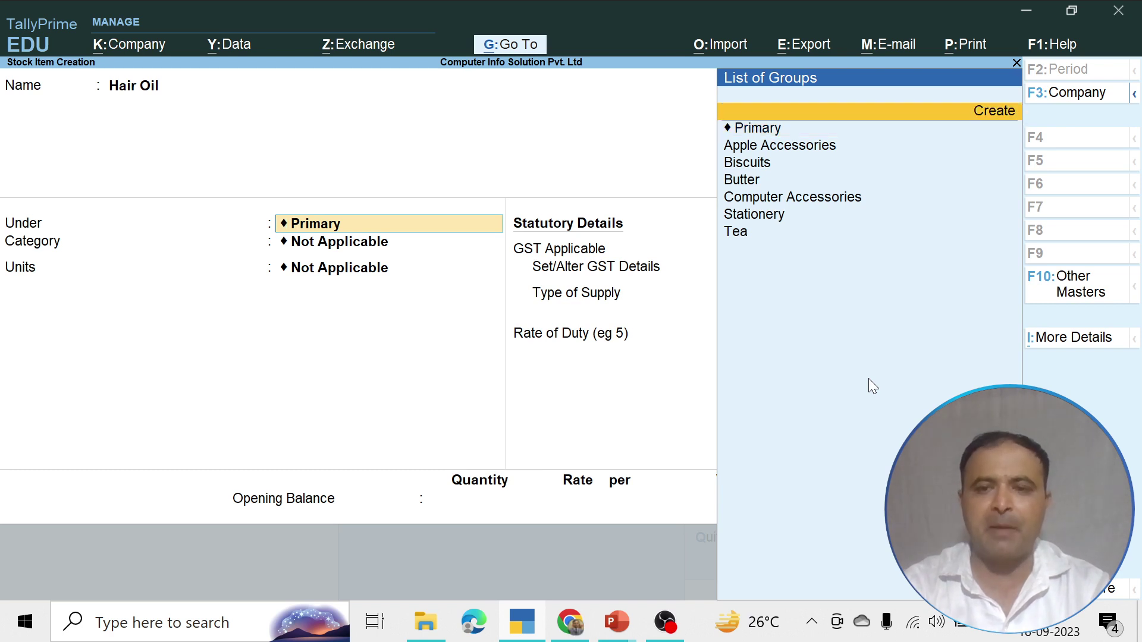
pyautogui.press('Down')
pyautogui.press('Down')
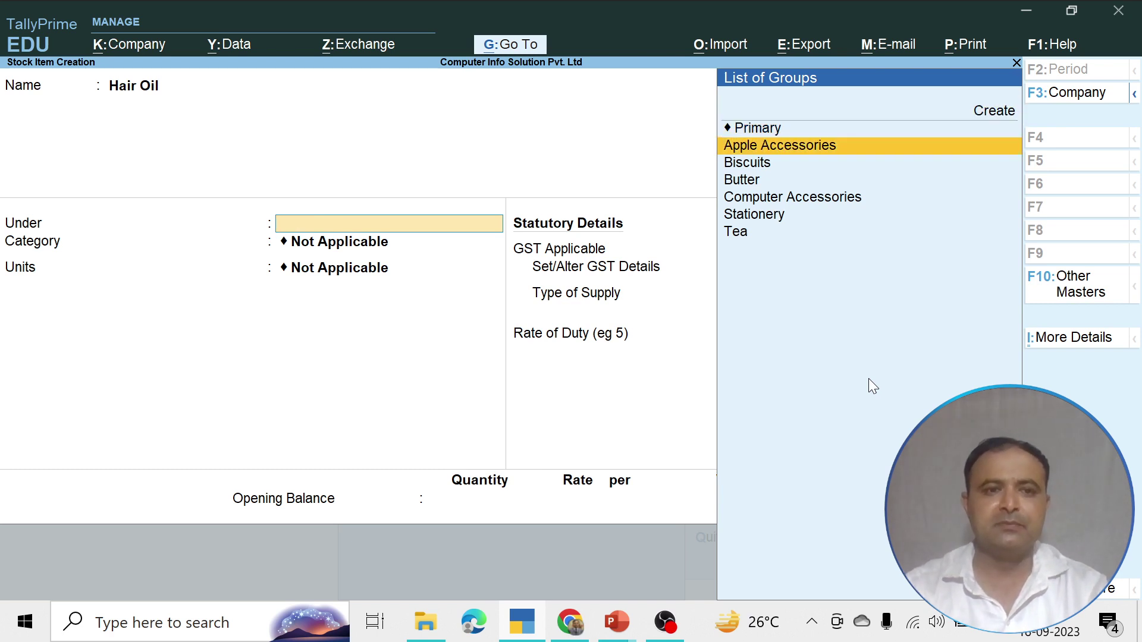
pyautogui.press('Escape')
pyautogui.press('Escape')
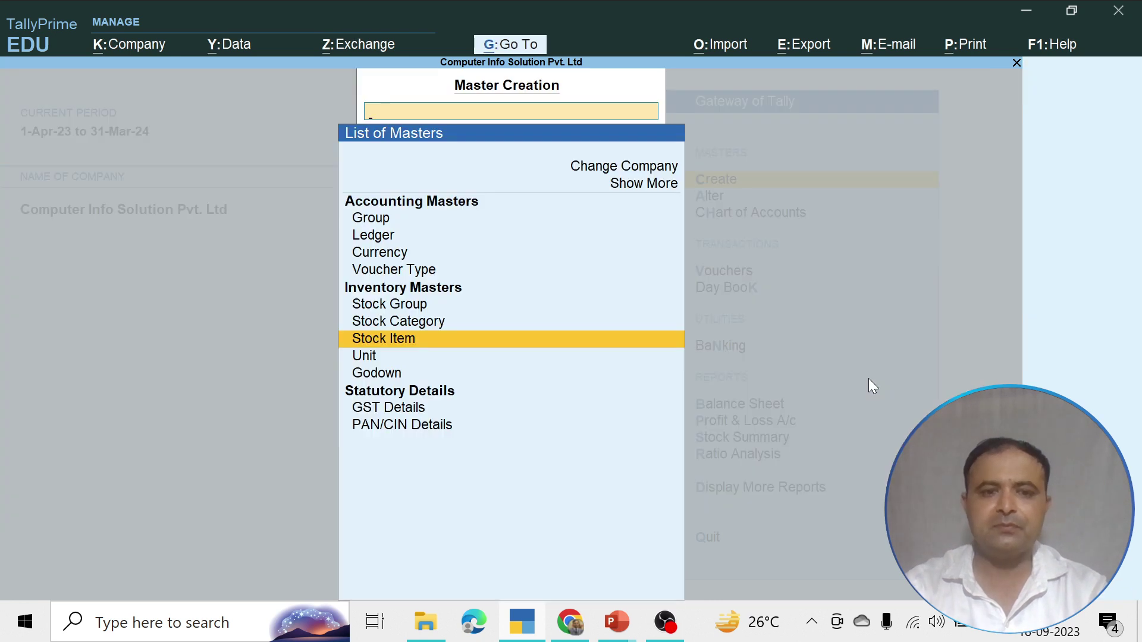
# Start a new stock group named Hair Oil, enable GST details and enter description 'Hair O'
pyautogui.press('Up')
pyautogui.press('Up')
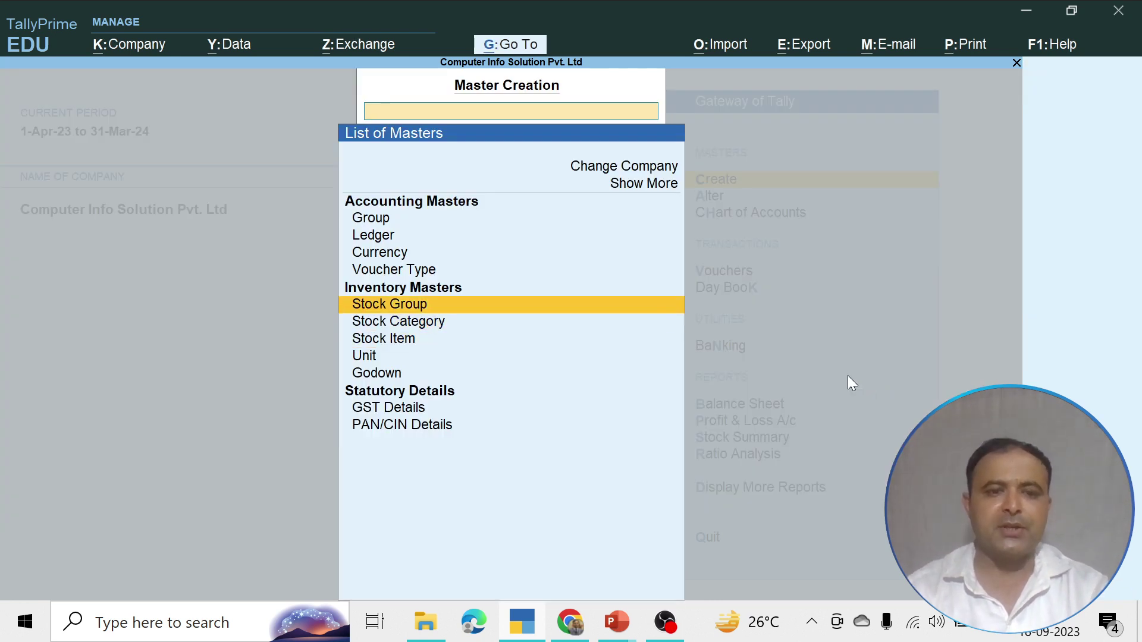
pyautogui.click(390, 302)
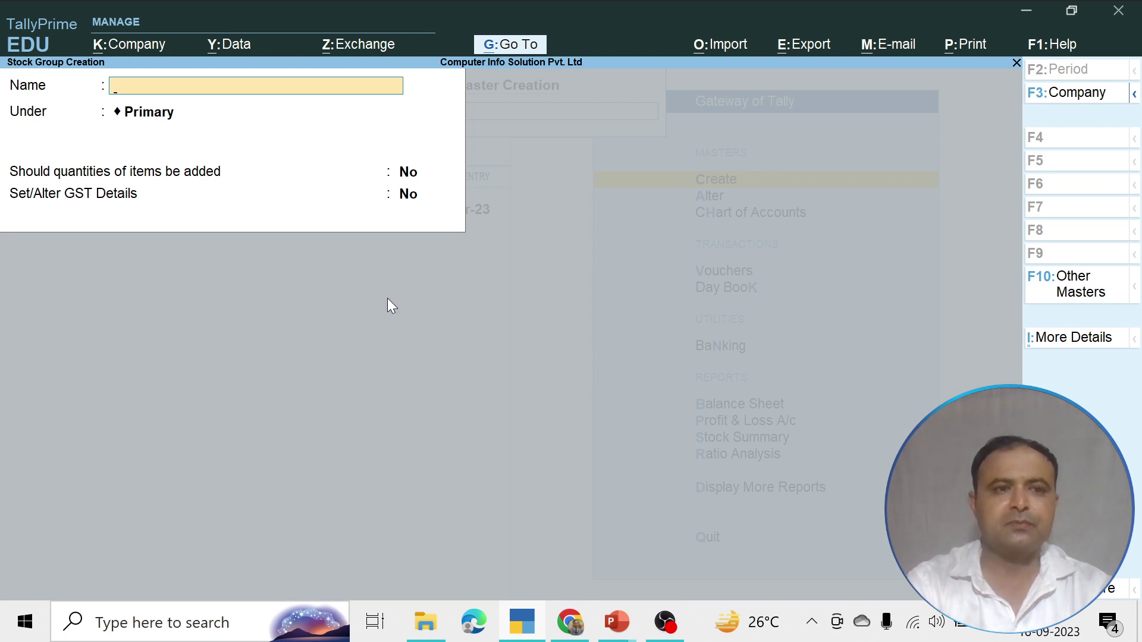
pyautogui.write('Hair ')
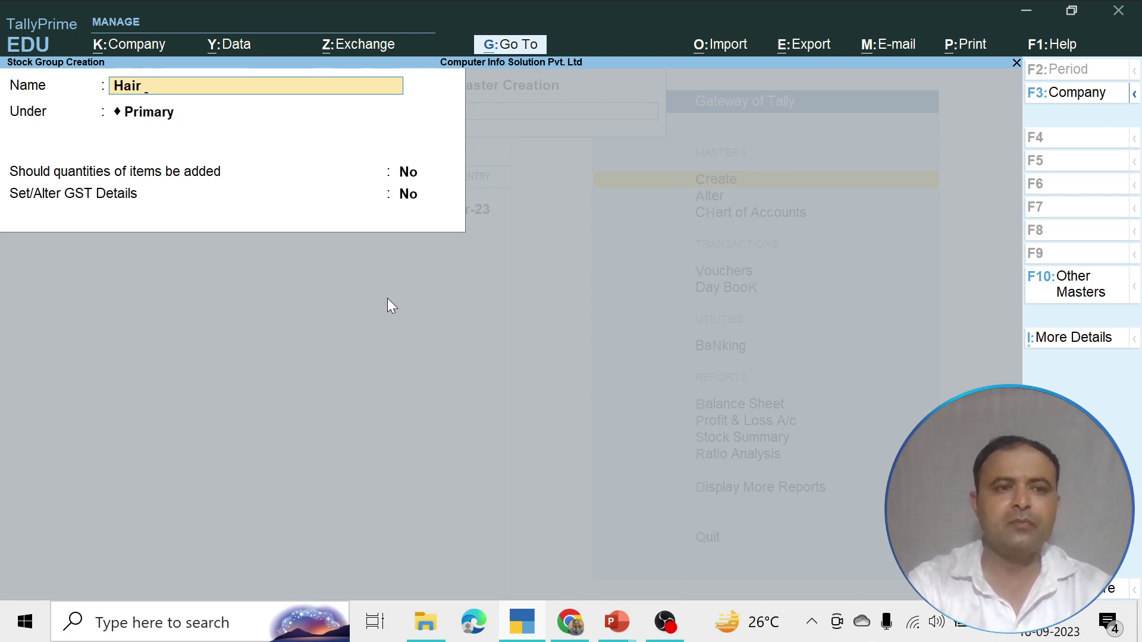
pyautogui.write('Old')
pyautogui.press('BackSpace')
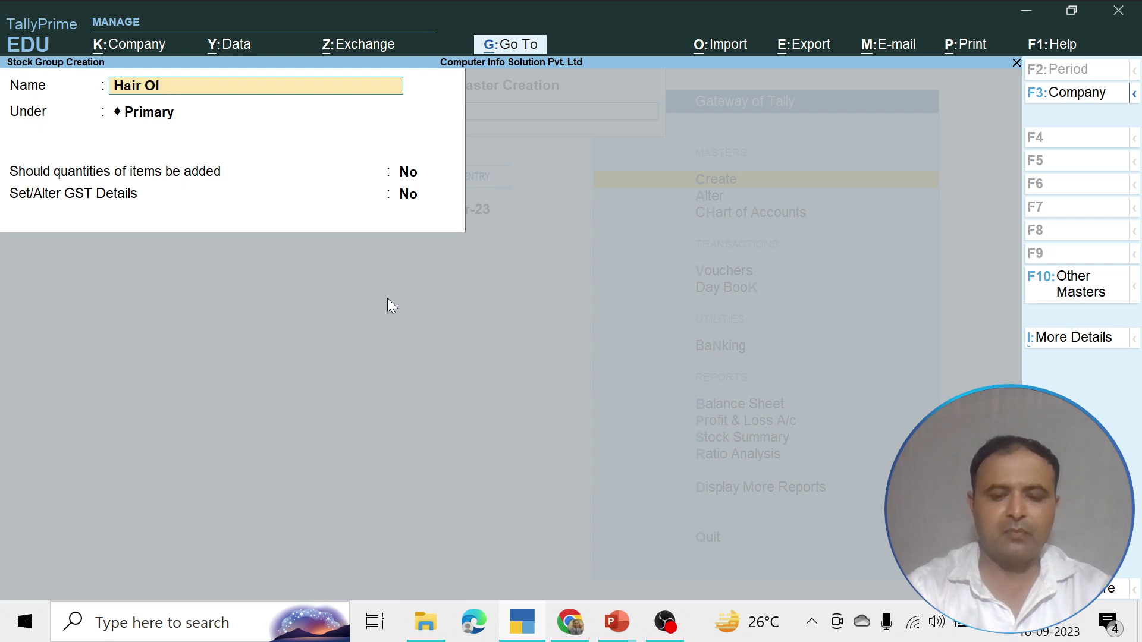
pyautogui.press('Return')
pyautogui.press('Return')
pyautogui.press('Return')
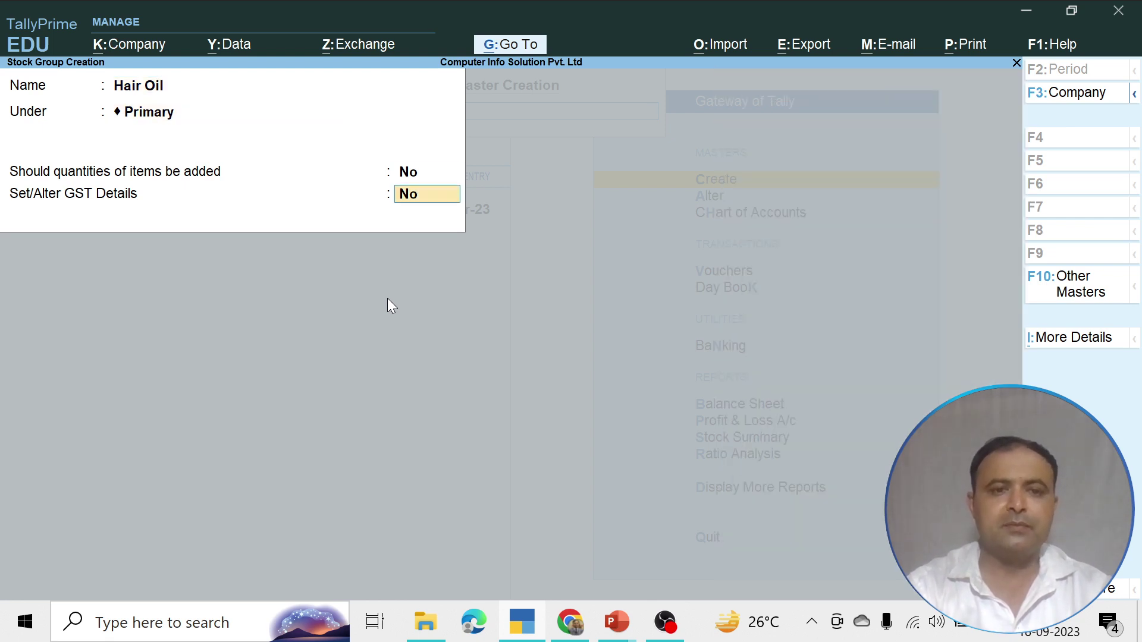
pyautogui.write('yes')
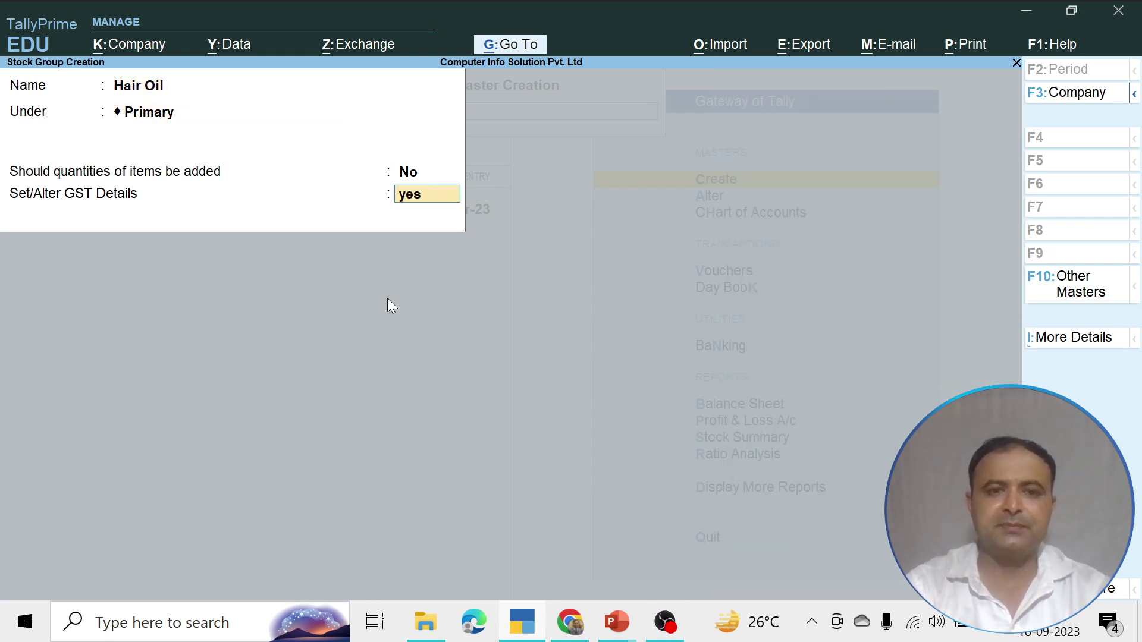
pyautogui.press('Return')
pyautogui.write('Hai')
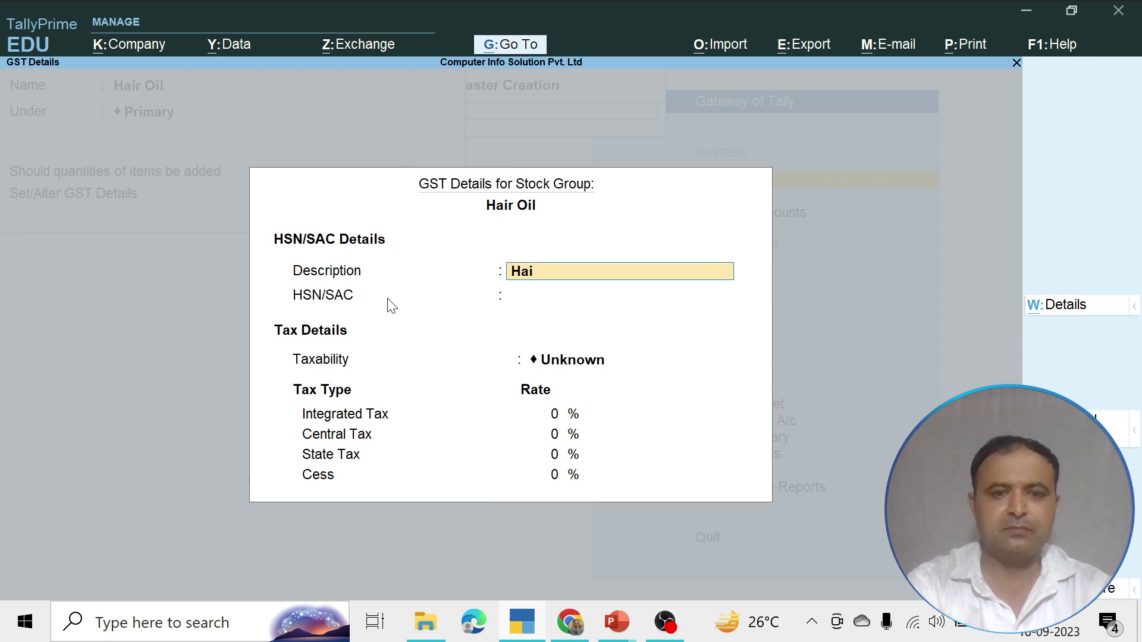
pyautogui.write('r Oil')
pyautogui.press('Return')
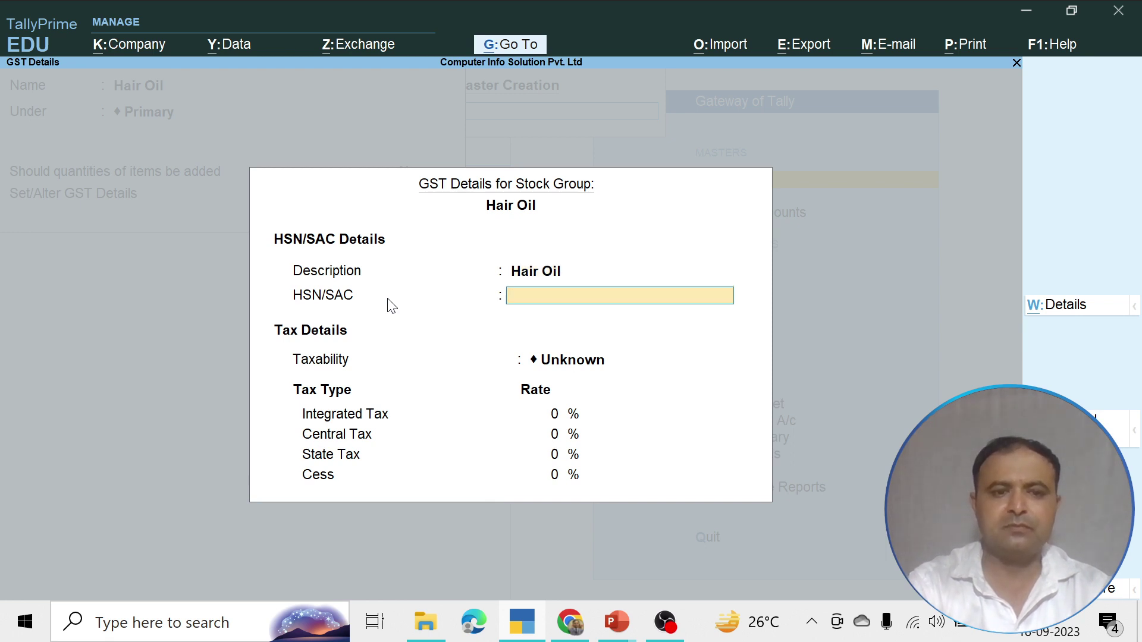
# Give it HSN/SAC 4587, Taxable, 18% integrated tax, save it and quit group creation
pyautogui.write('4587')
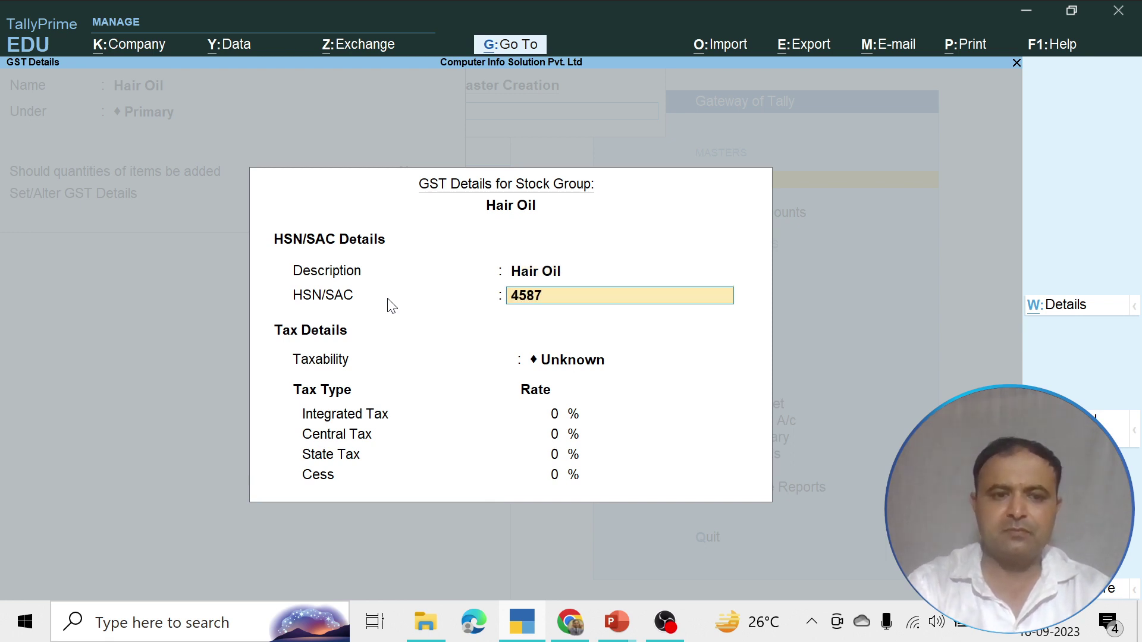
pyautogui.press('Return')
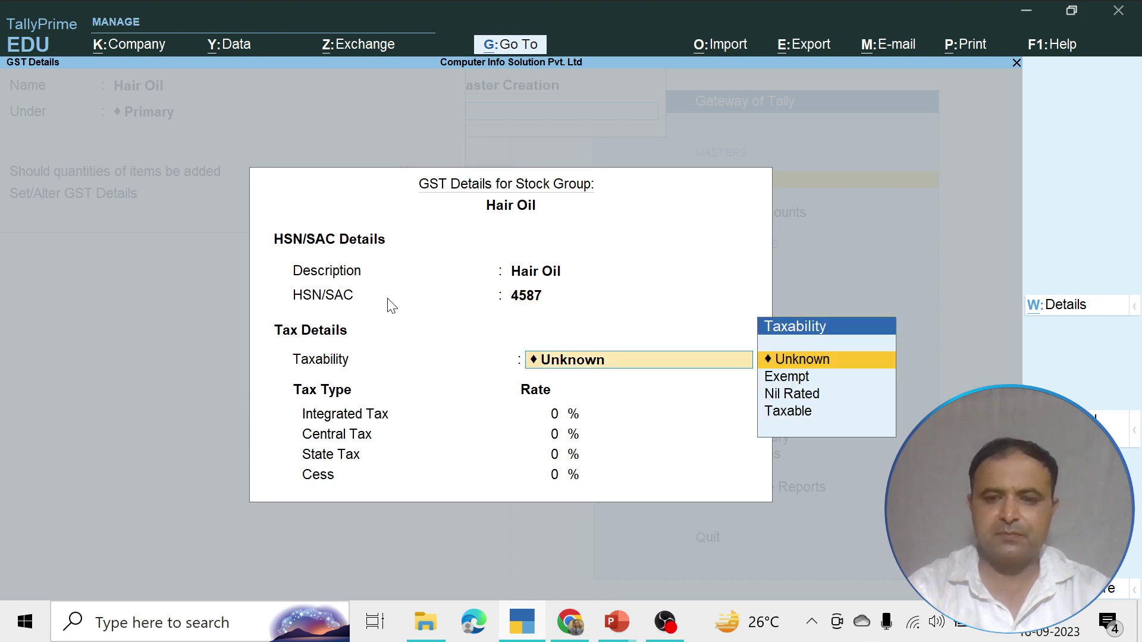
pyautogui.press('Down')
pyautogui.press('Down')
pyautogui.press('Down')
pyautogui.press('Return')
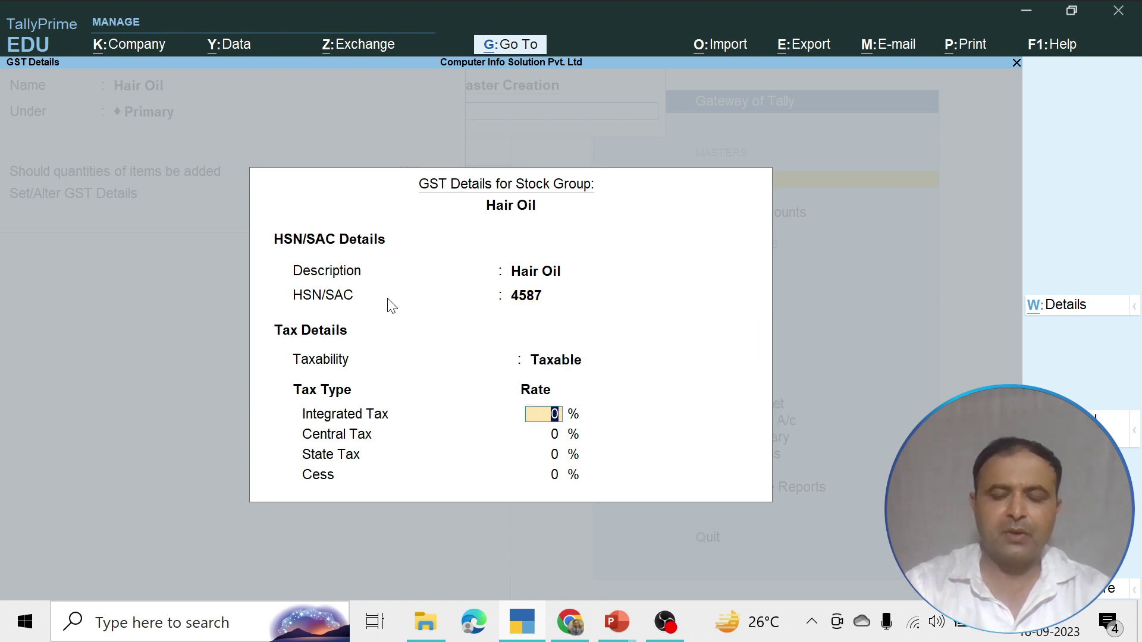
pyautogui.write('18')
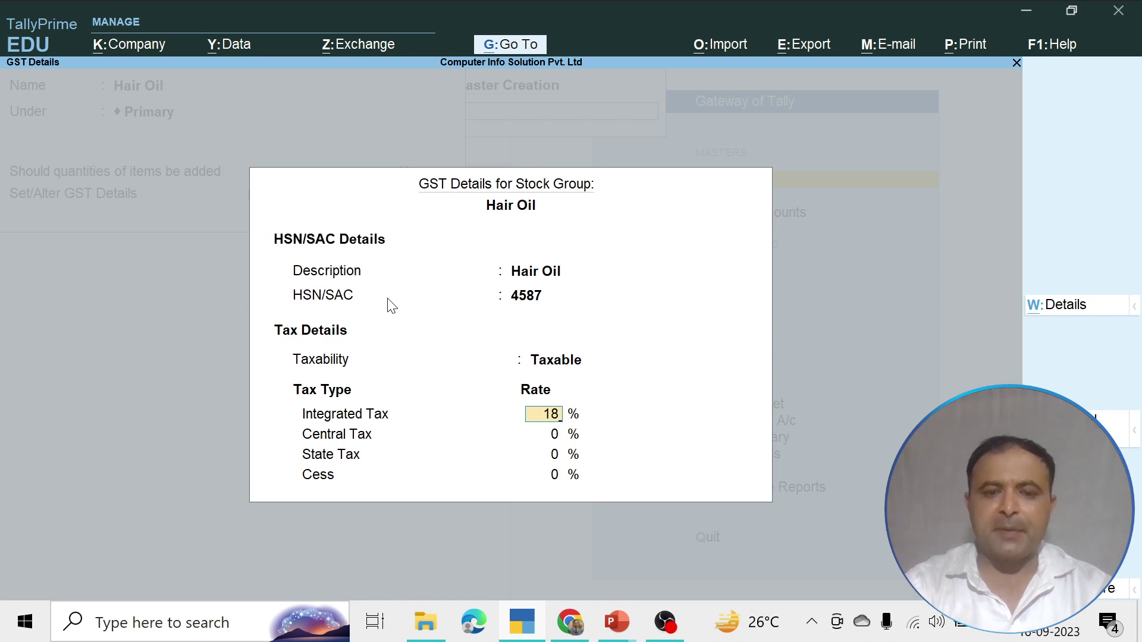
pyautogui.press('Return')
pyautogui.press('Return')
pyautogui.press('Return')
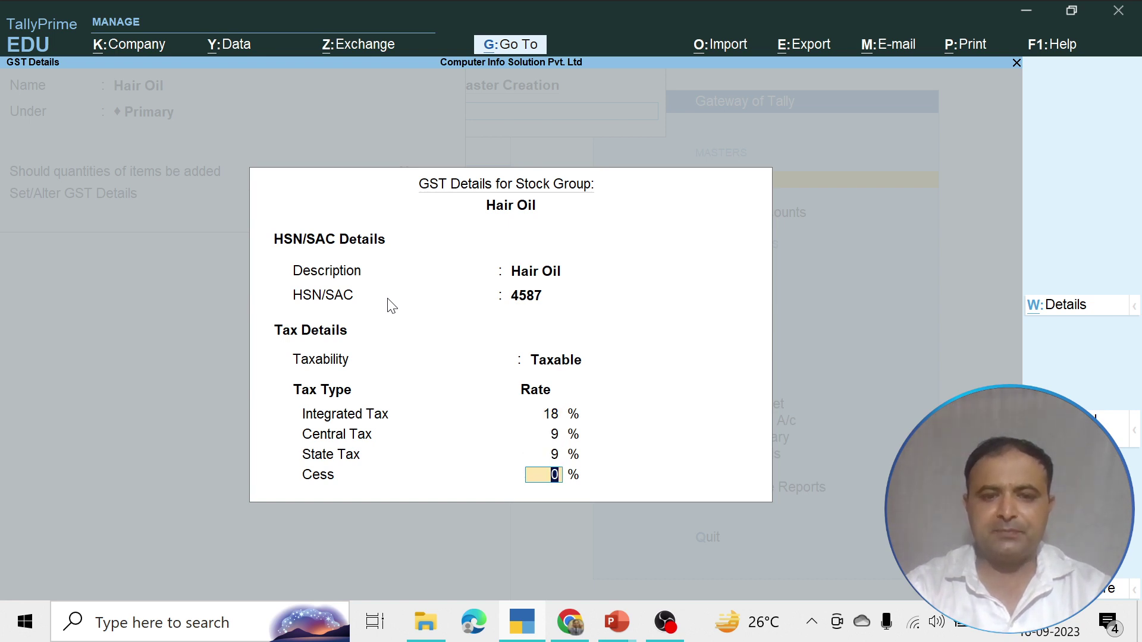
pyautogui.press('Return')
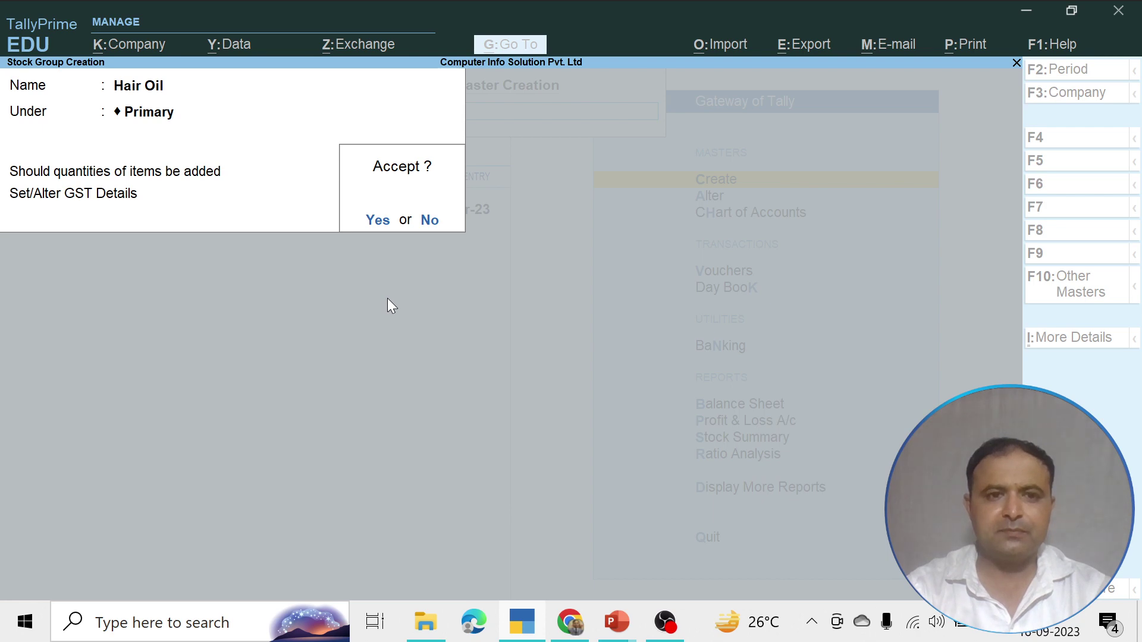
pyautogui.press('Return')
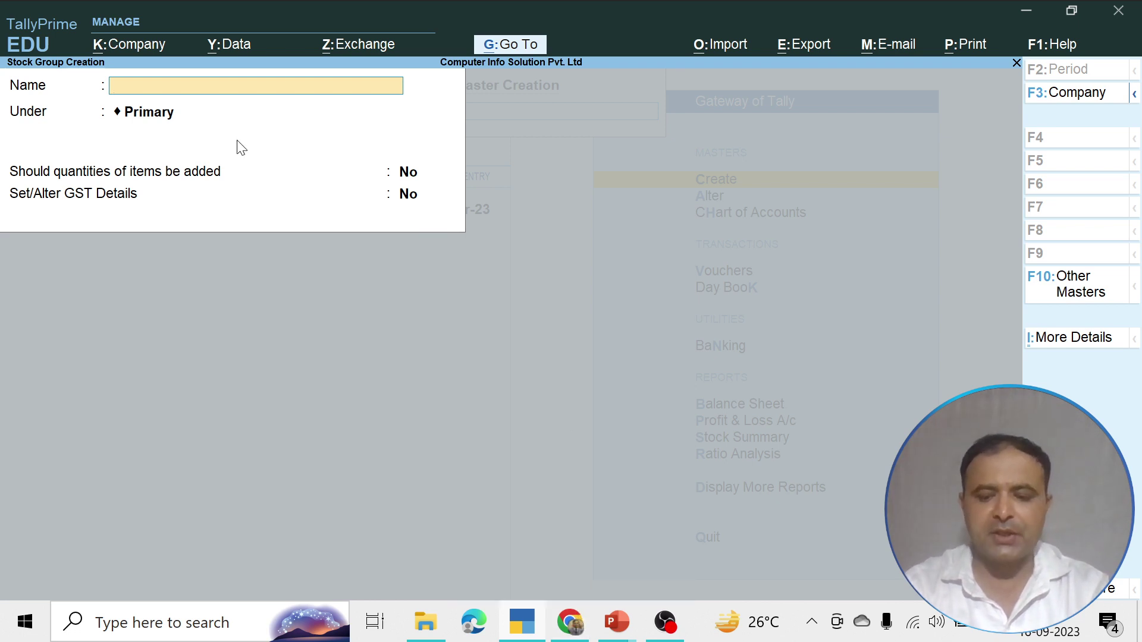
pyautogui.press('Escape')
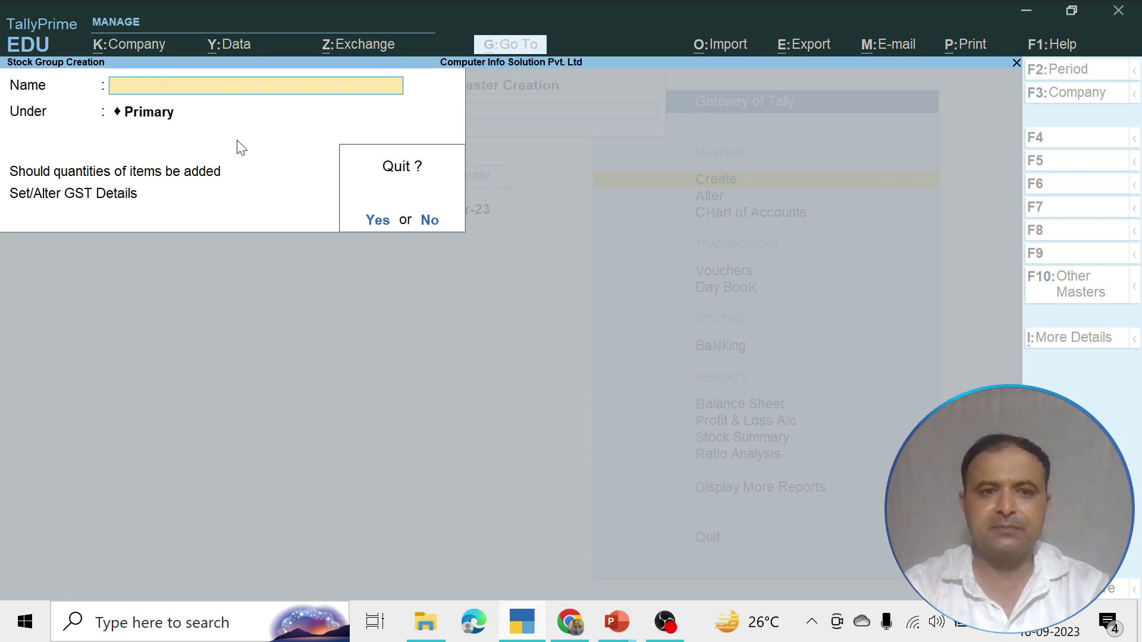
pyautogui.press('Return')
pyautogui.press('Down')
pyautogui.press('Down')
# Start stock item 'Shanti Amla Hair Oil' and place it under the Hair Oil group
pyautogui.press('Return')
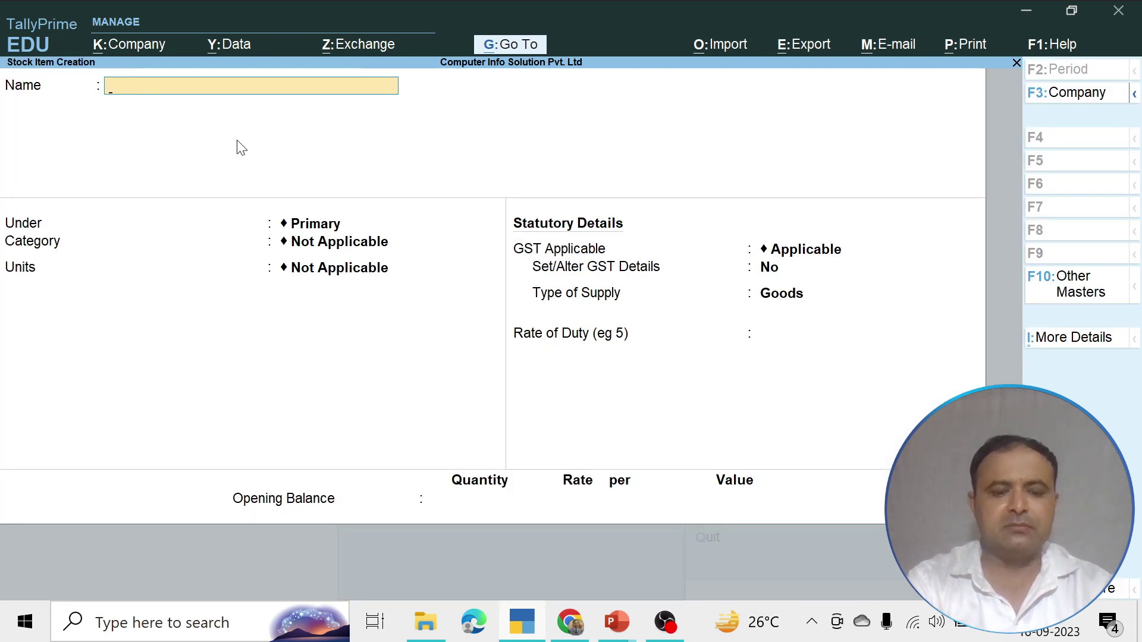
pyautogui.write('S')
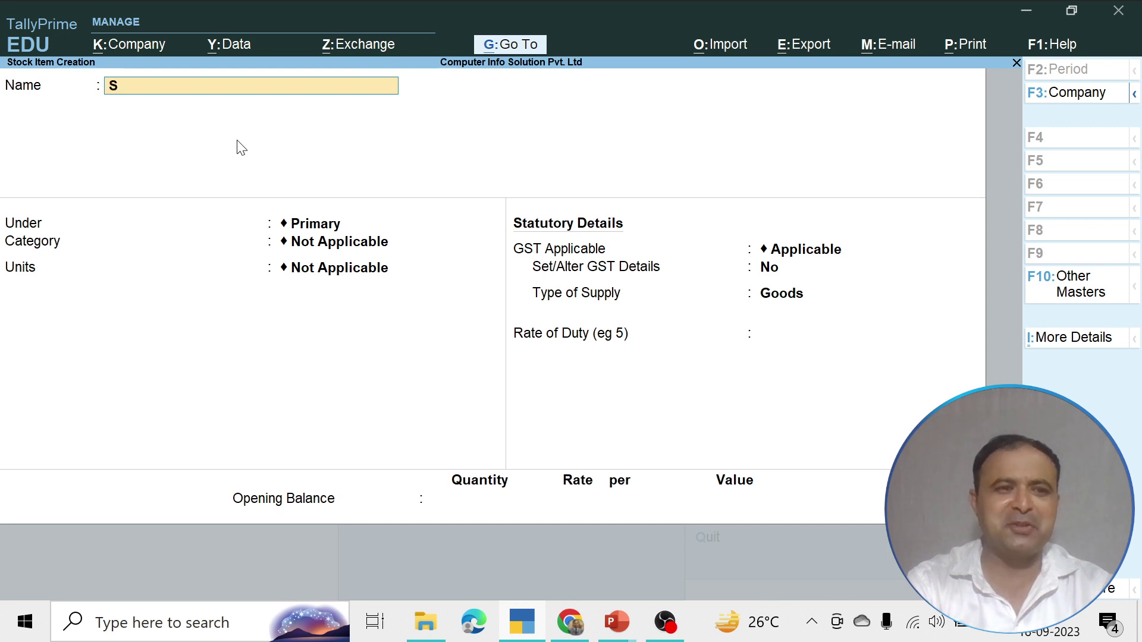
pyautogui.write('hanti')
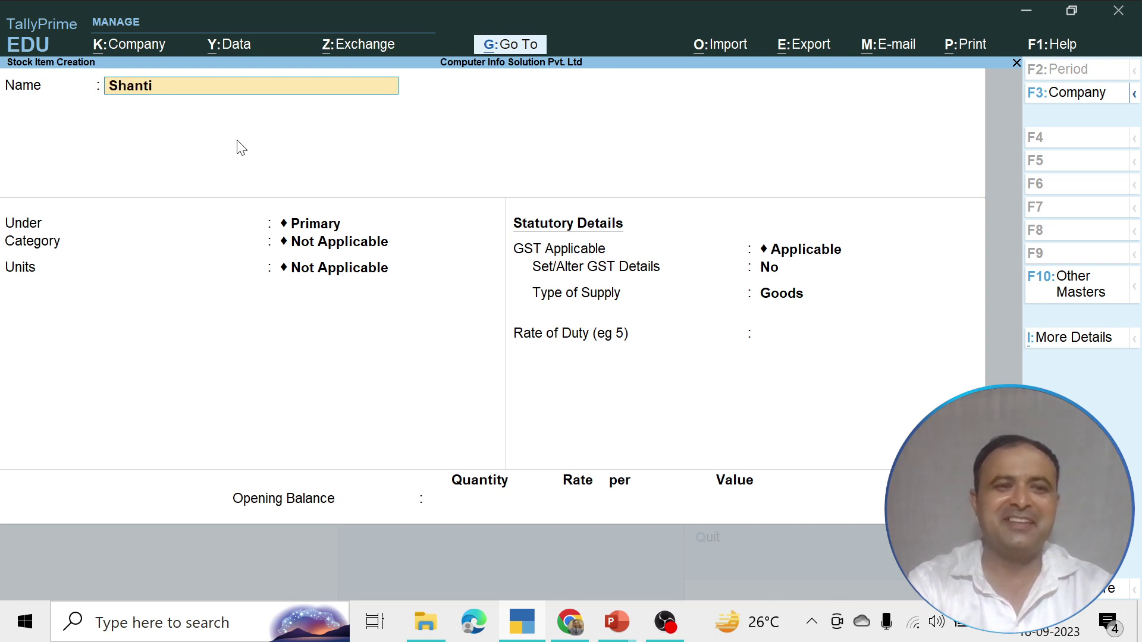
pyautogui.write(' Amla')
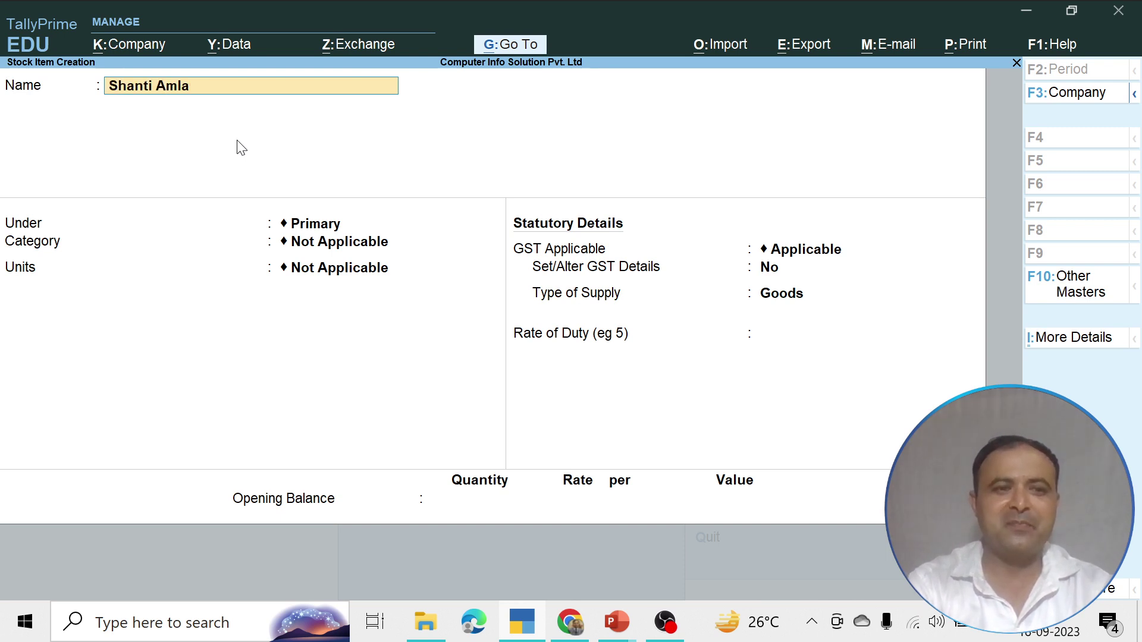
pyautogui.write(' Hair Oil')
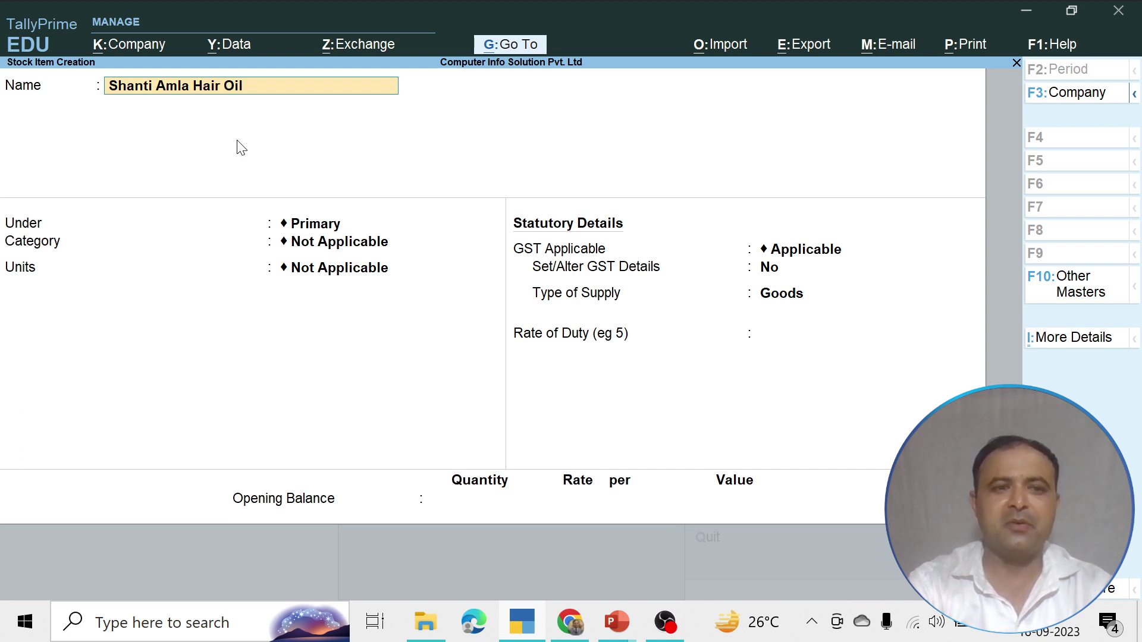
pyautogui.press('Return')
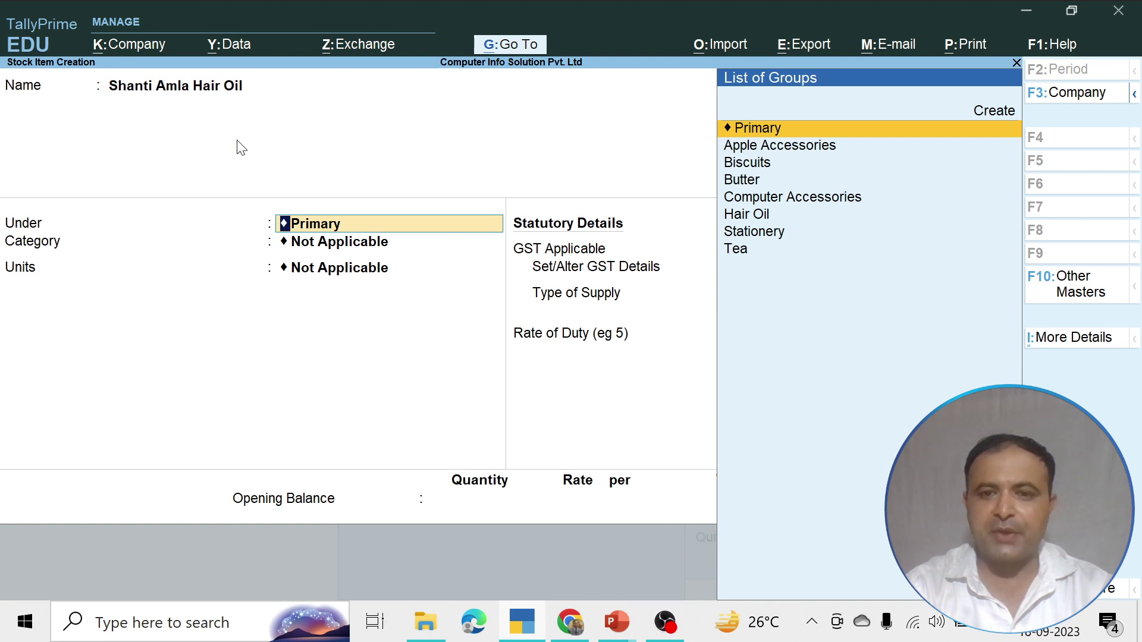
pyautogui.press('Down')
pyautogui.press('Down')
pyautogui.press('Down')
pyautogui.press('Down')
pyautogui.press('Down')
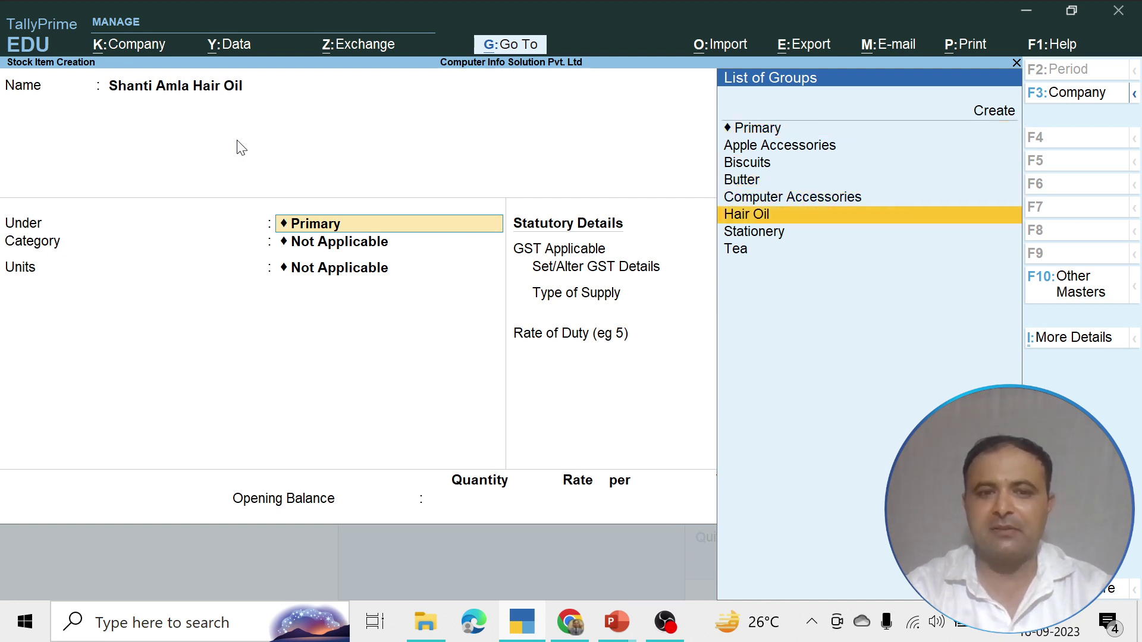
pyautogui.press('Return')
pyautogui.press('Return')
# Set its unit to Pkt, keep GST applicable with Goods as supply type, and finish
pyautogui.press('Down')
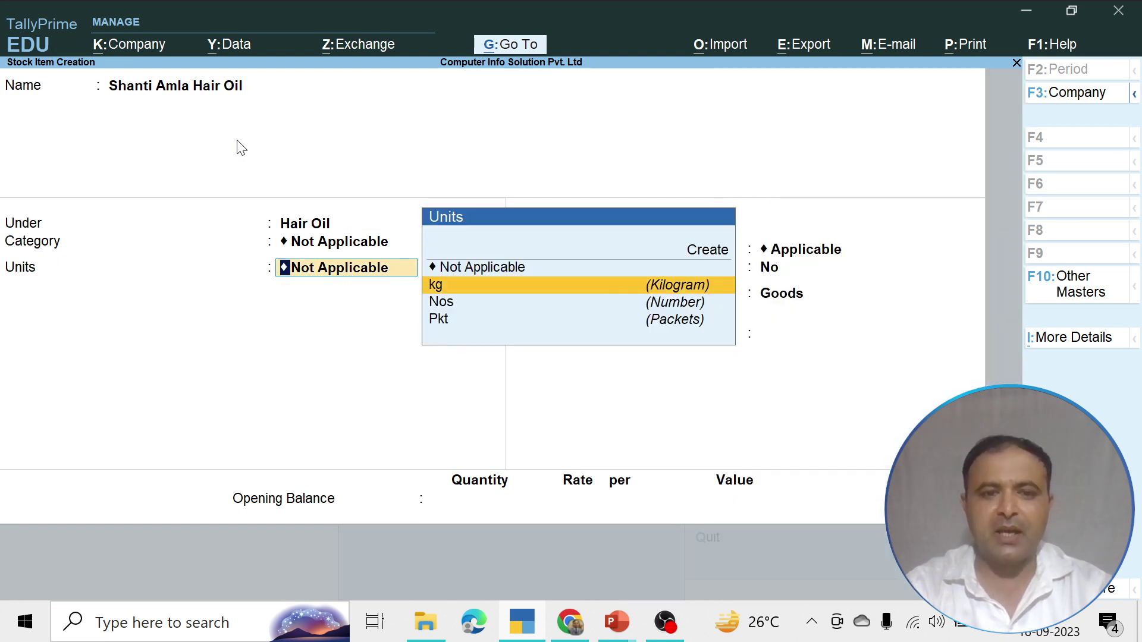
pyautogui.press('Down')
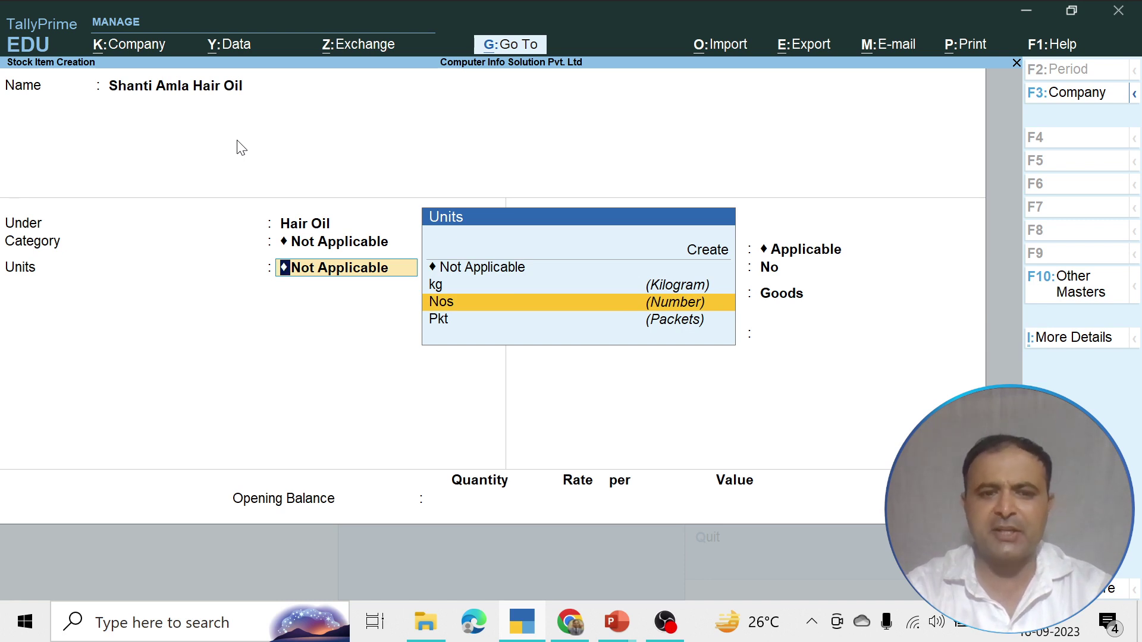
pyautogui.press('Down')
pyautogui.press('Return')
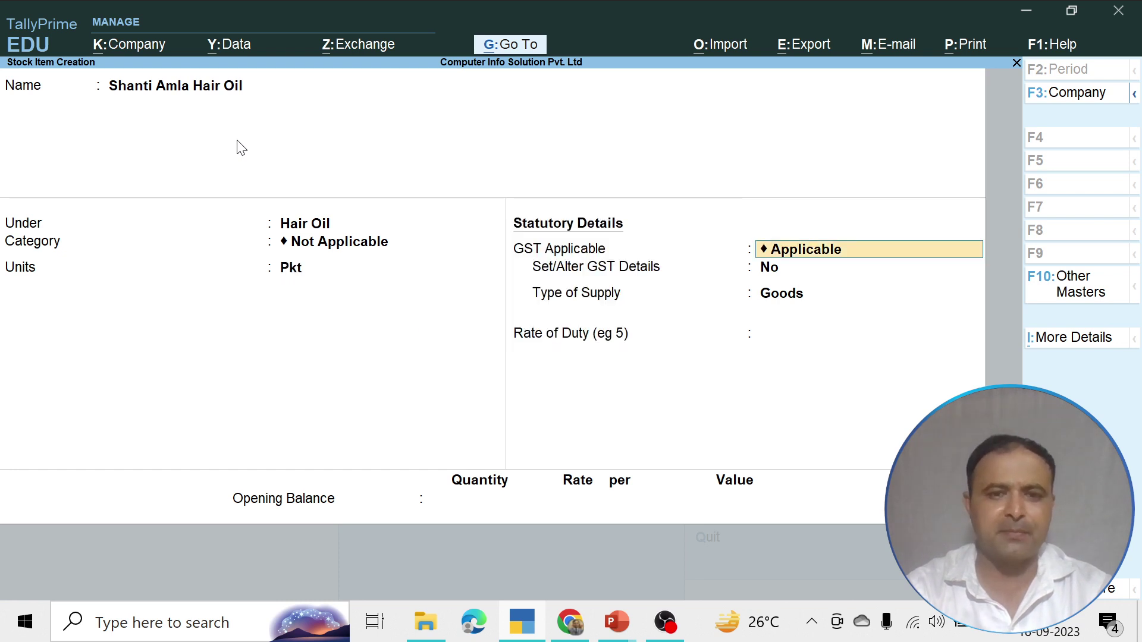
pyautogui.press('Return')
pyautogui.press('Return')
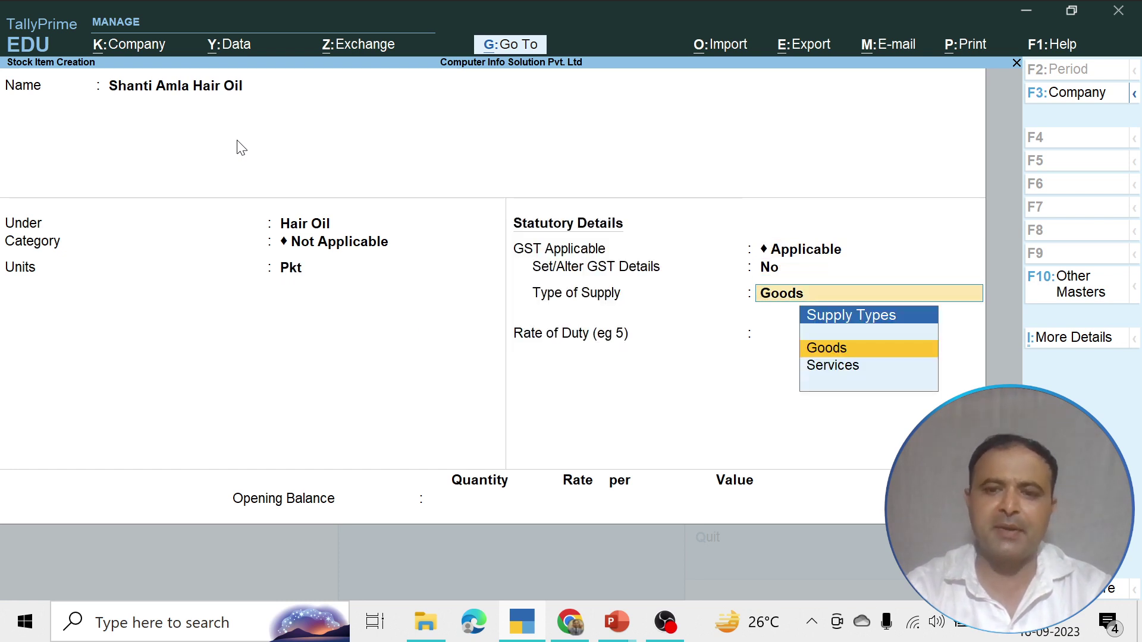
pyautogui.press('Return')
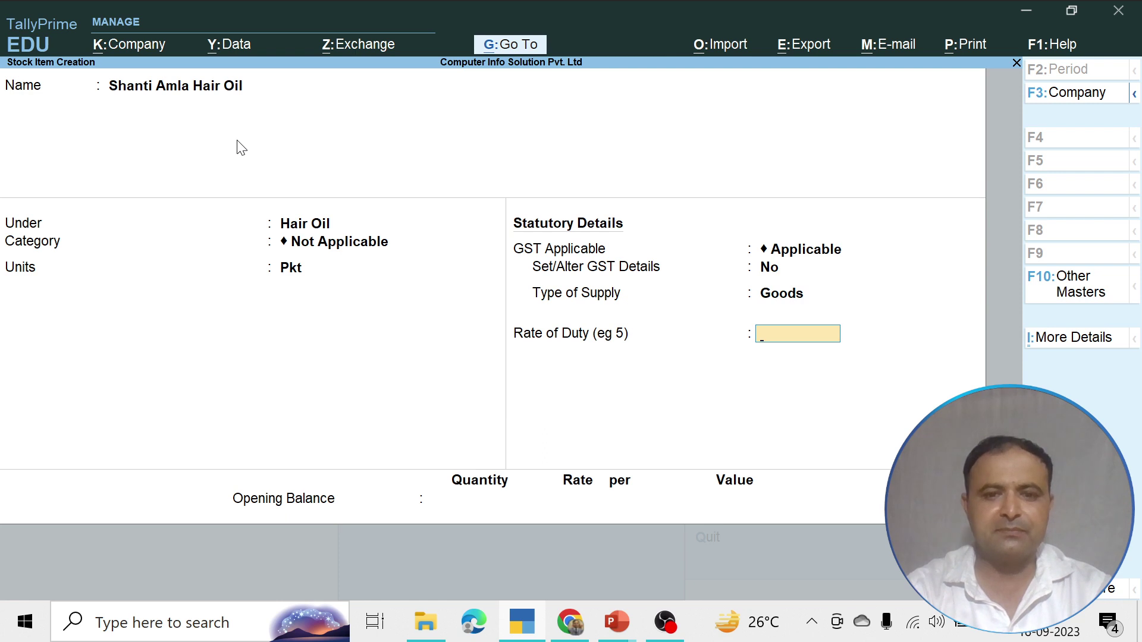
pyautogui.press('Return')
pyautogui.press('Return')
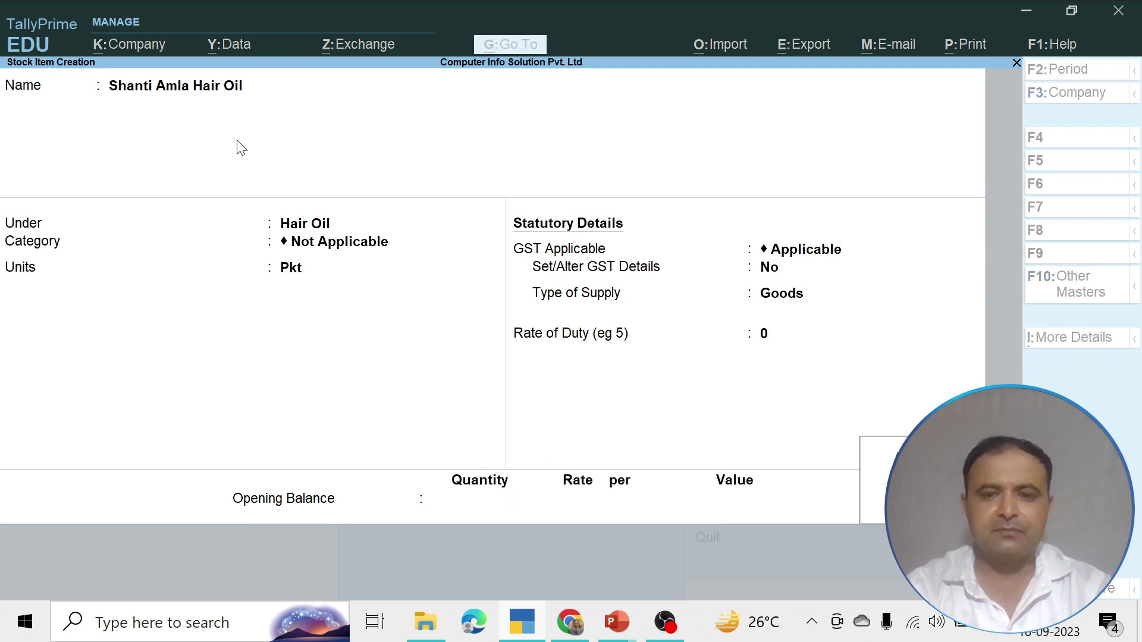
pyautogui.press('Return')
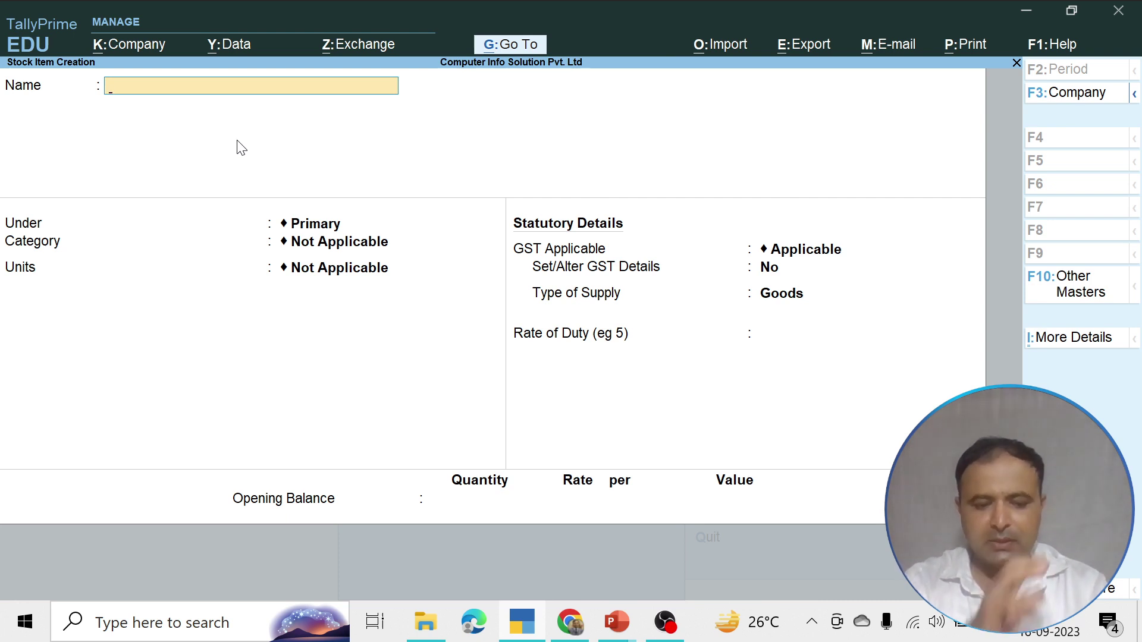
# Switch to the GST rates slide show, advance one slide, and return to TallyPrime
pyautogui.hotkey('alt', 'Tab')
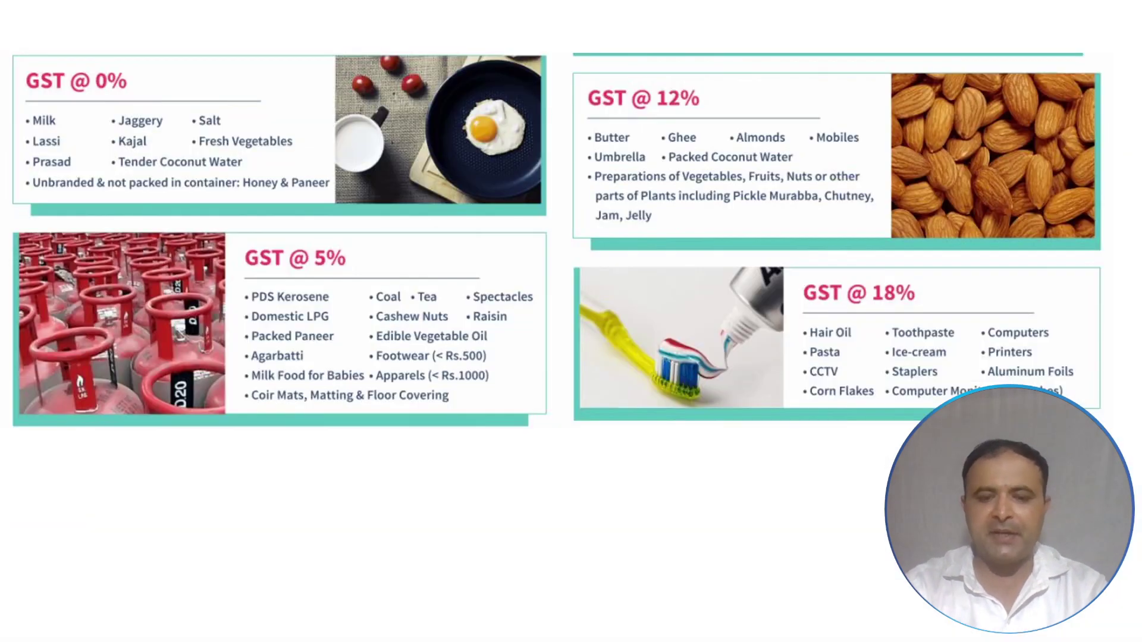
pyautogui.press('Right')
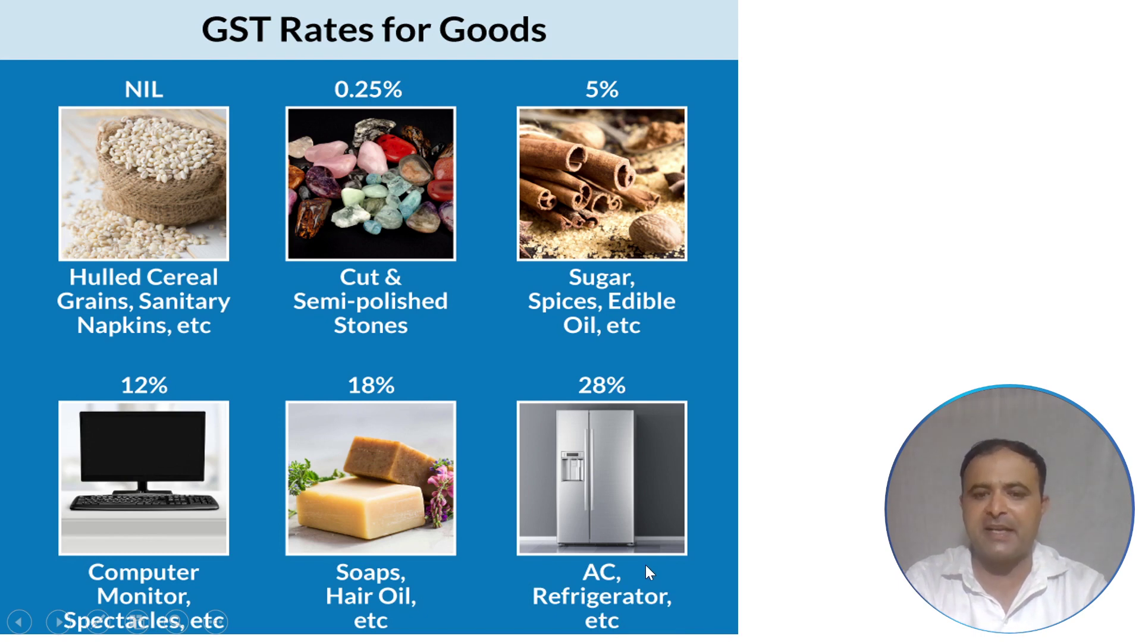
pyautogui.hotkey('alt', 'Tab')
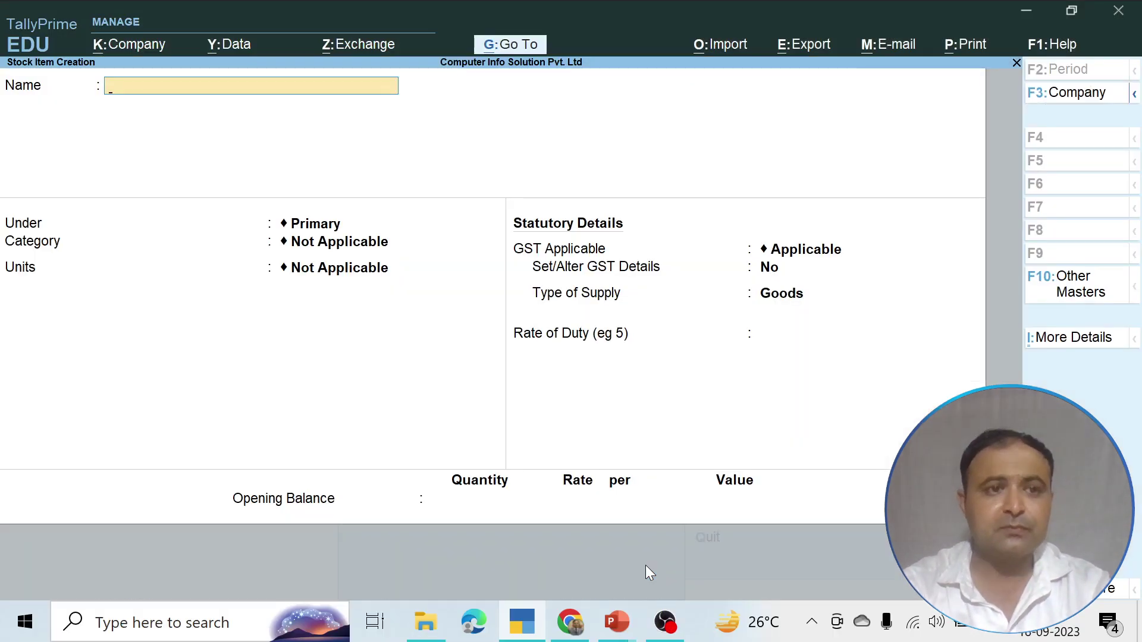
# Close the empty item form and start stock group Air Conditioner under Primary
pyautogui.press('Escape')
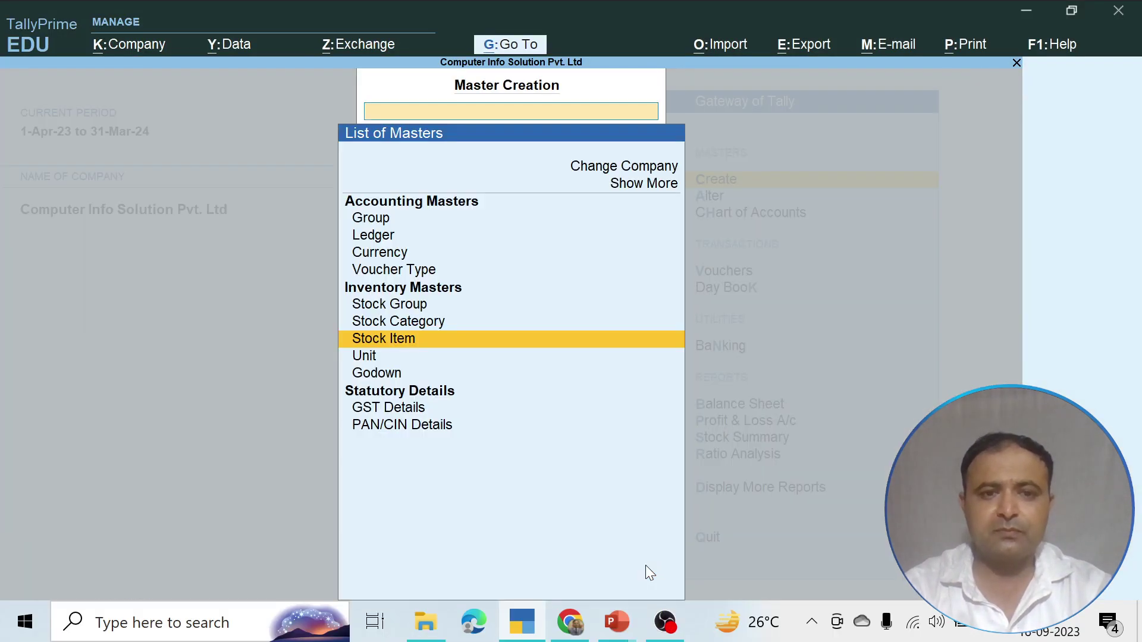
pyautogui.press('Up')
pyautogui.press('Up')
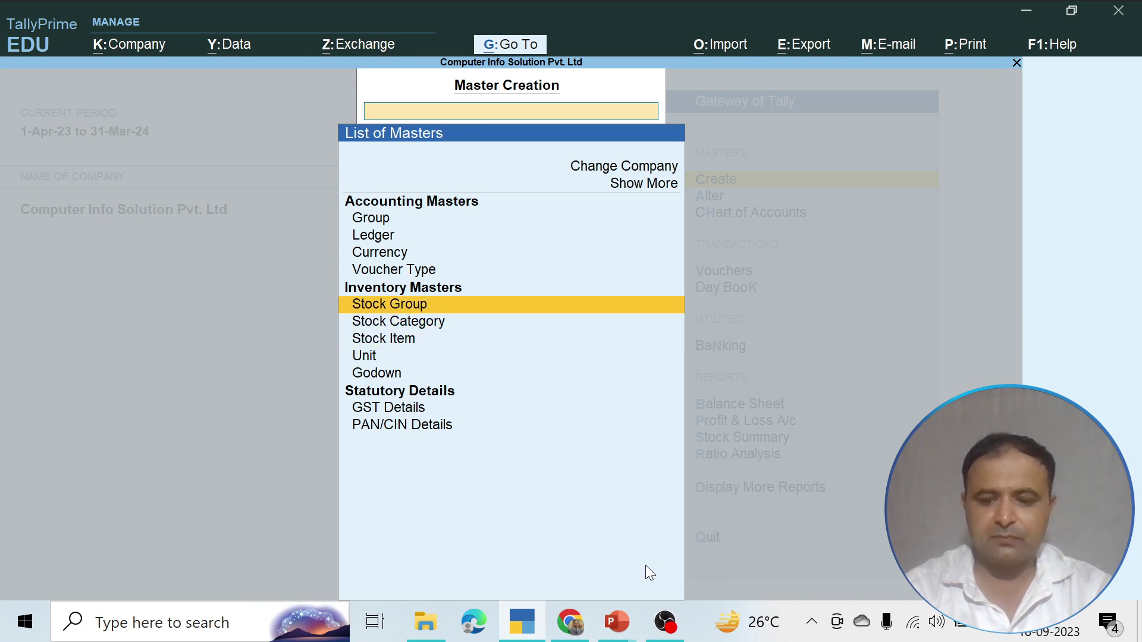
pyautogui.press('Return')
pyautogui.write('AC')
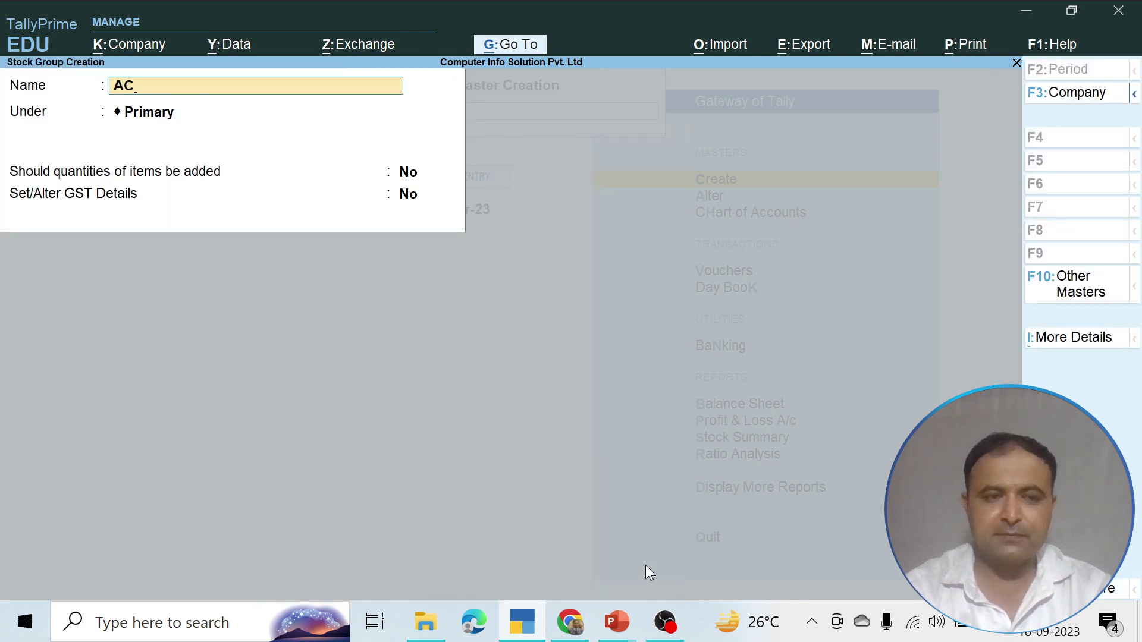
pyautogui.press('Return')
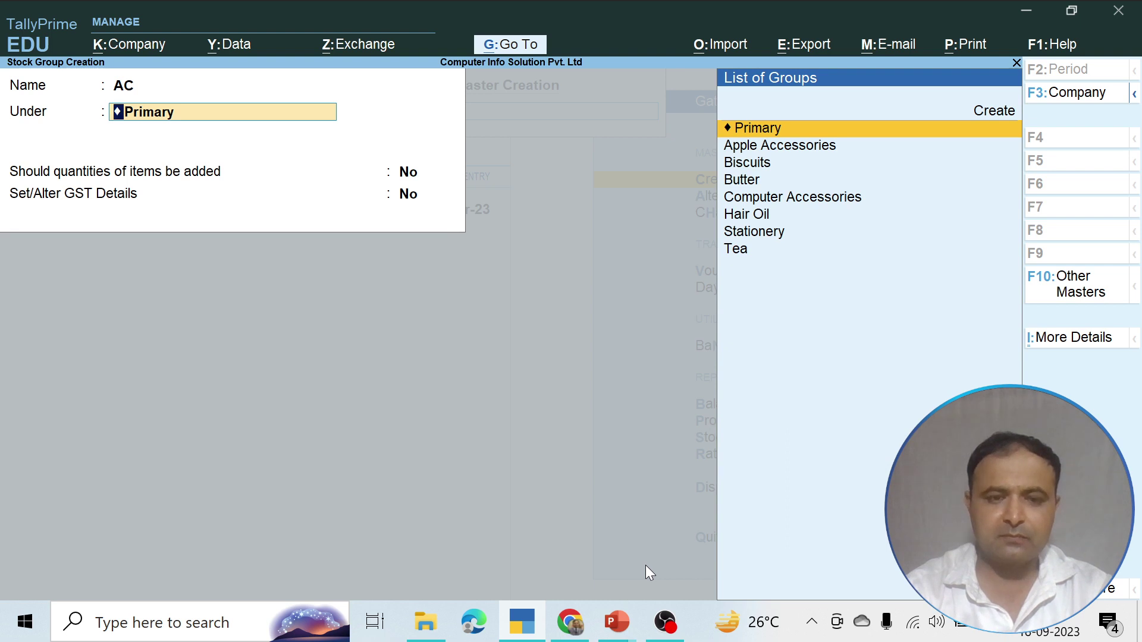
pyautogui.press('BackSpace')
pyautogui.press('BackSpace')
pyautogui.write('ir')
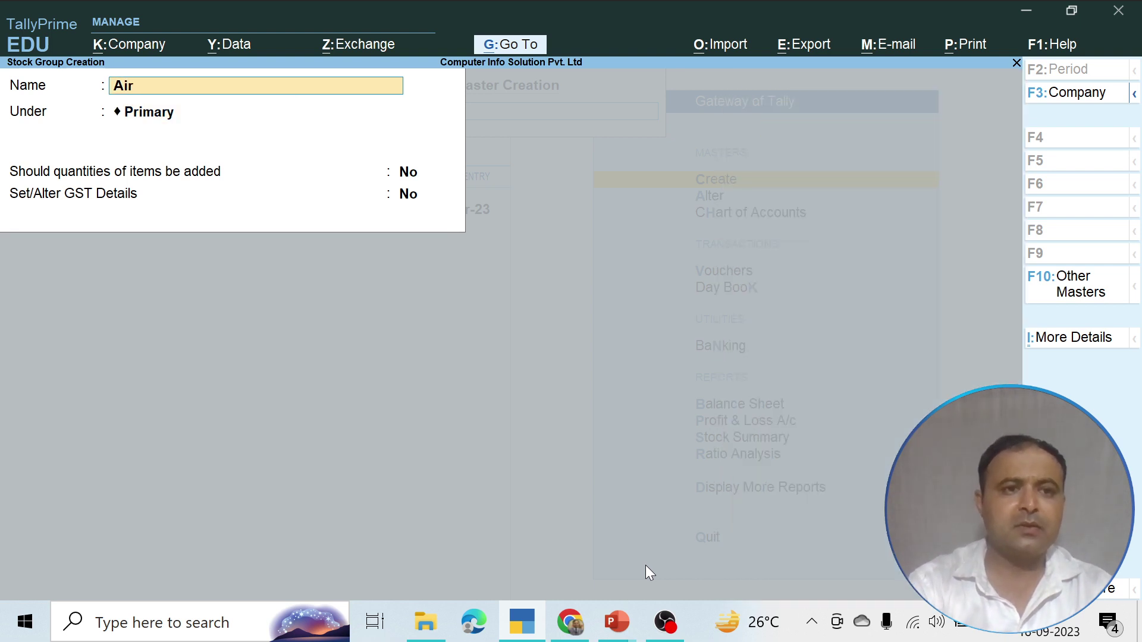
pyautogui.write(' Conditi')
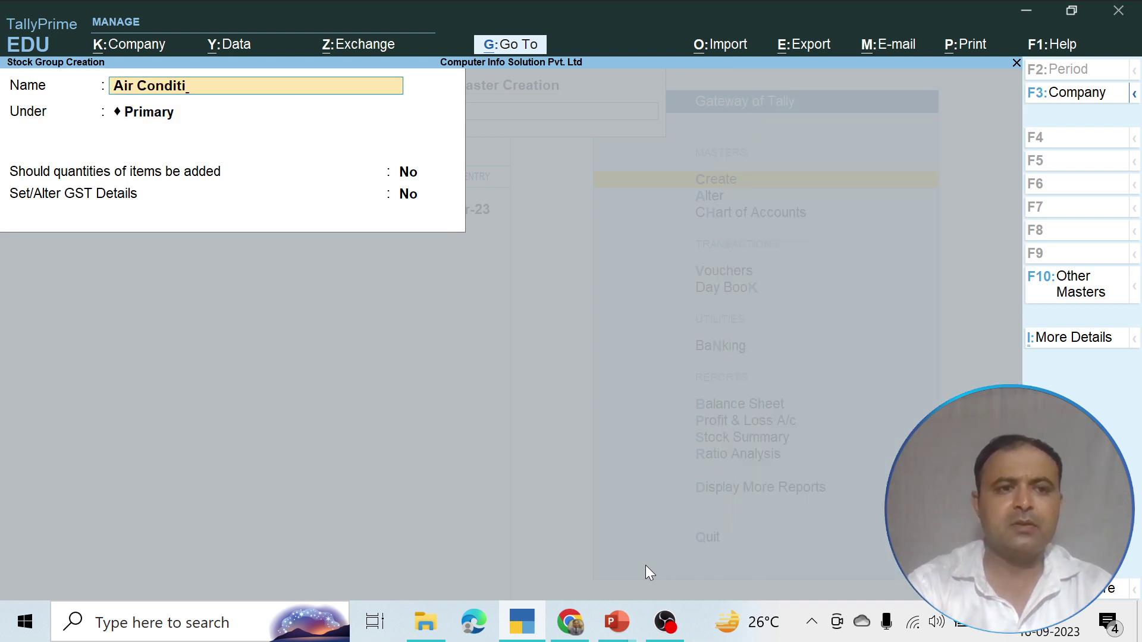
pyautogui.write('oner')
pyautogui.press('Return')
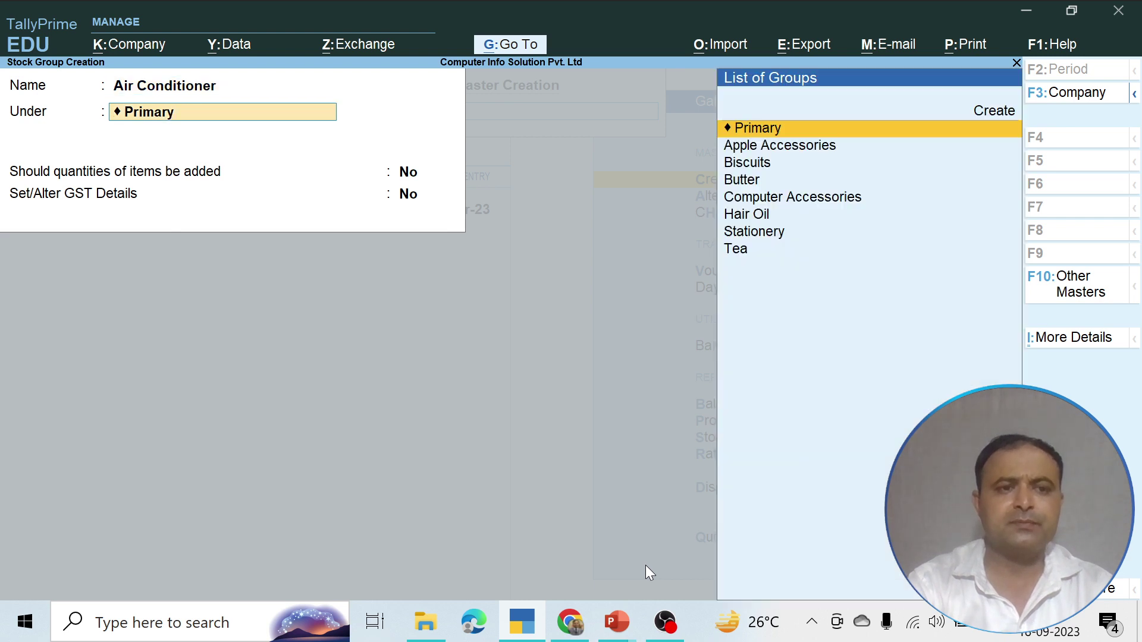
pyautogui.press('Return')
pyautogui.press('Return')
# Add GST details: Ac Product, HSN 78487, Taxable, 28% integrated (14% central/state), no cess
pyautogui.write('yes')
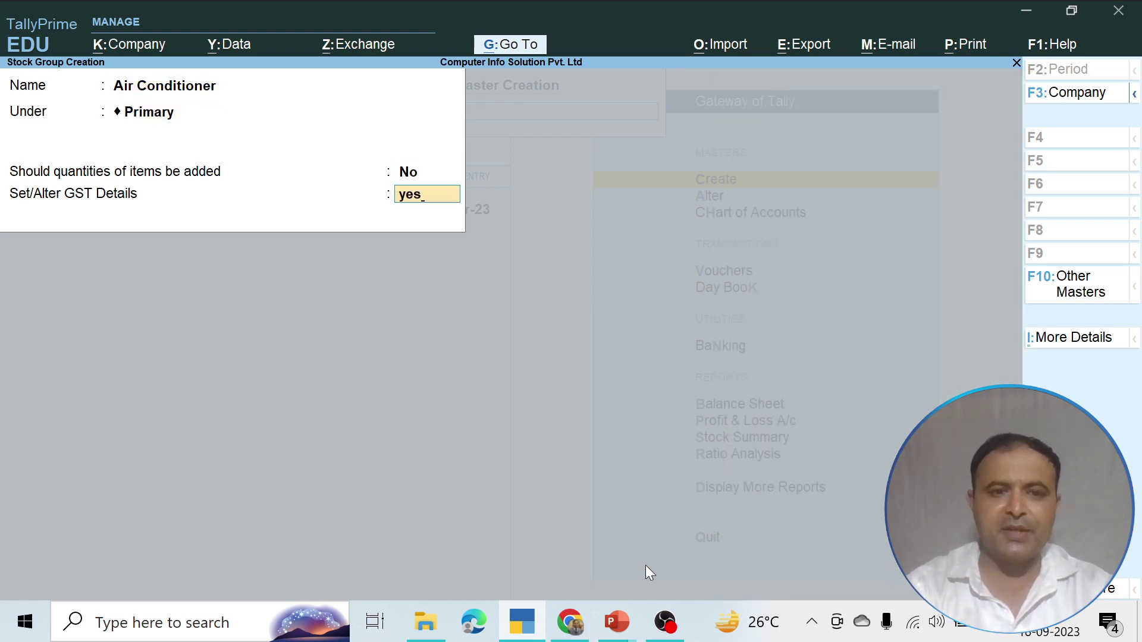
pyautogui.press('Return')
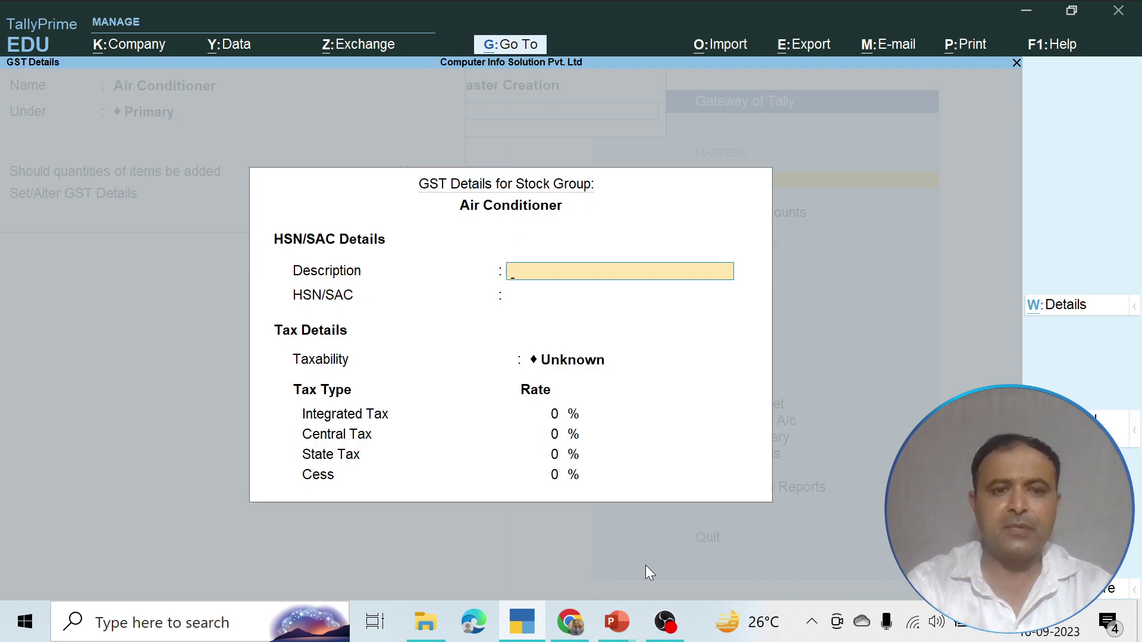
pyautogui.write('Ac Pro')
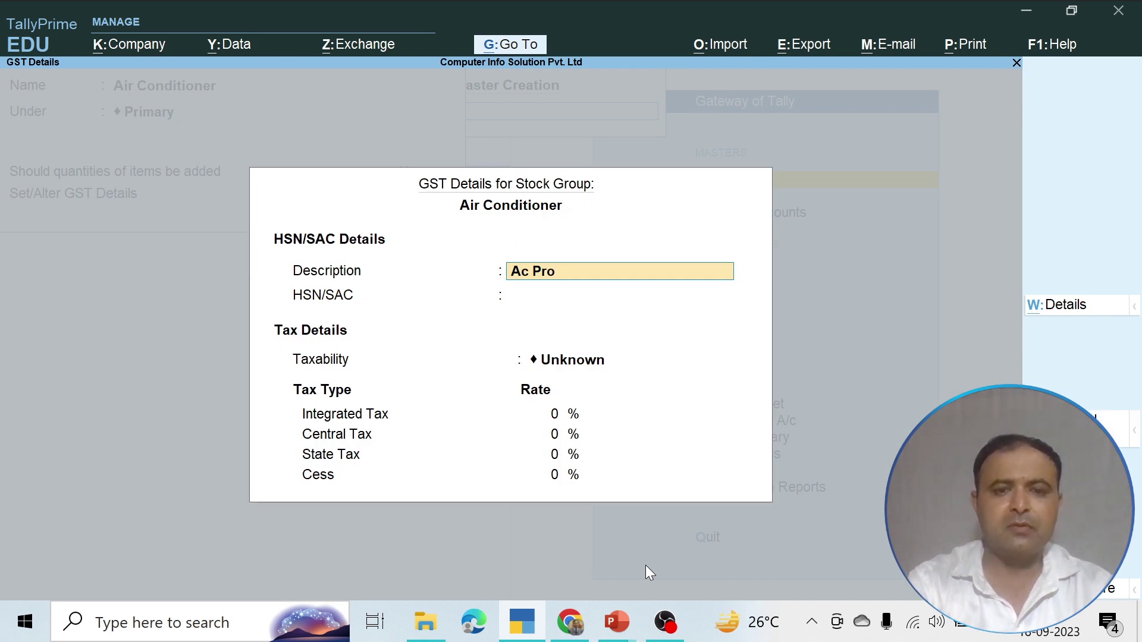
pyautogui.write('duct')
pyautogui.press('Return')
pyautogui.write('78487')
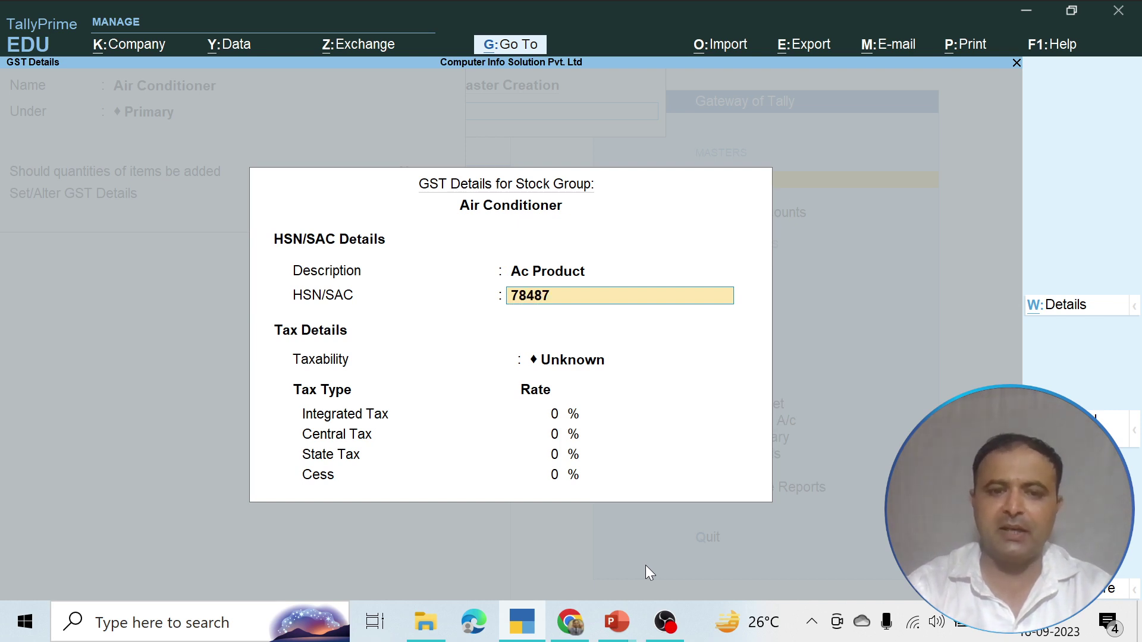
pyautogui.press('Return')
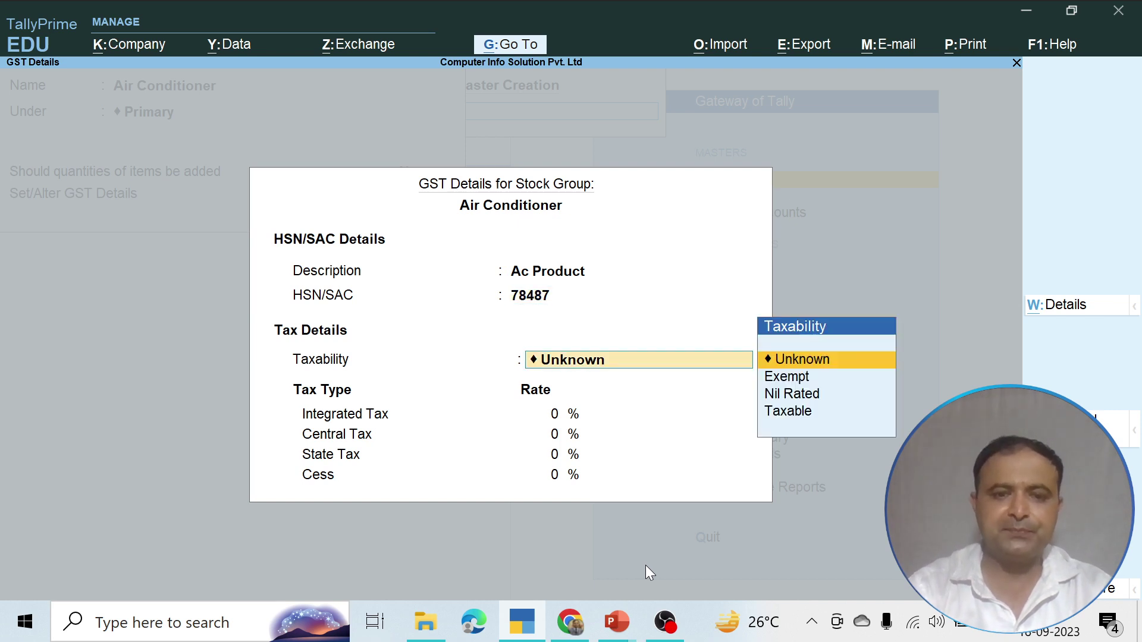
pyautogui.press('Down')
pyautogui.press('Down')
pyautogui.press('Down')
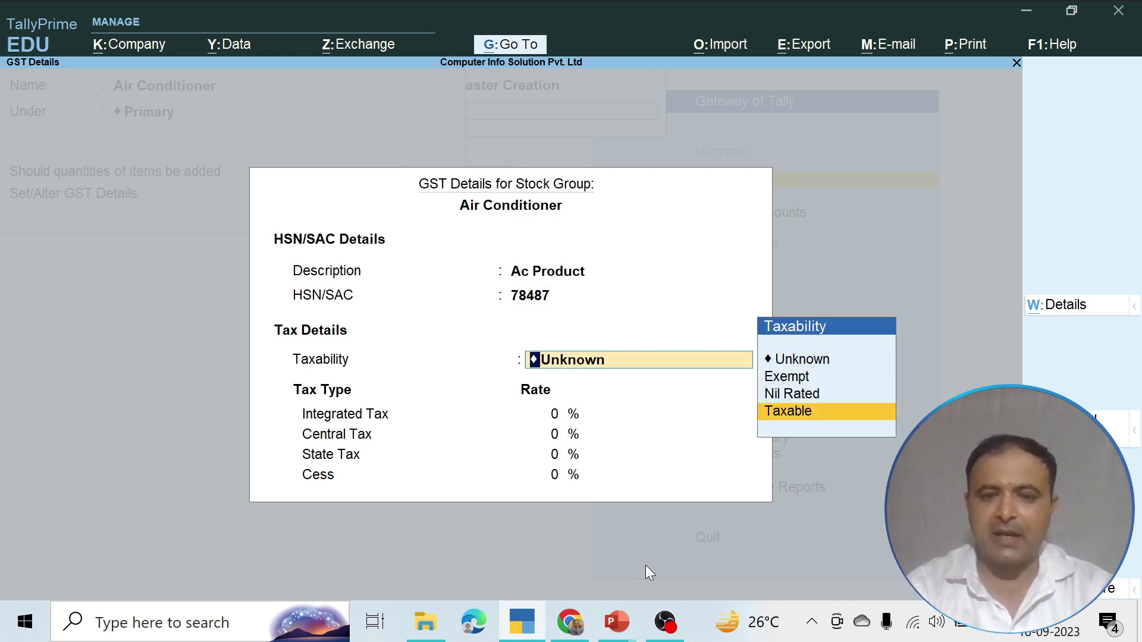
pyautogui.press('Return')
pyautogui.write('28')
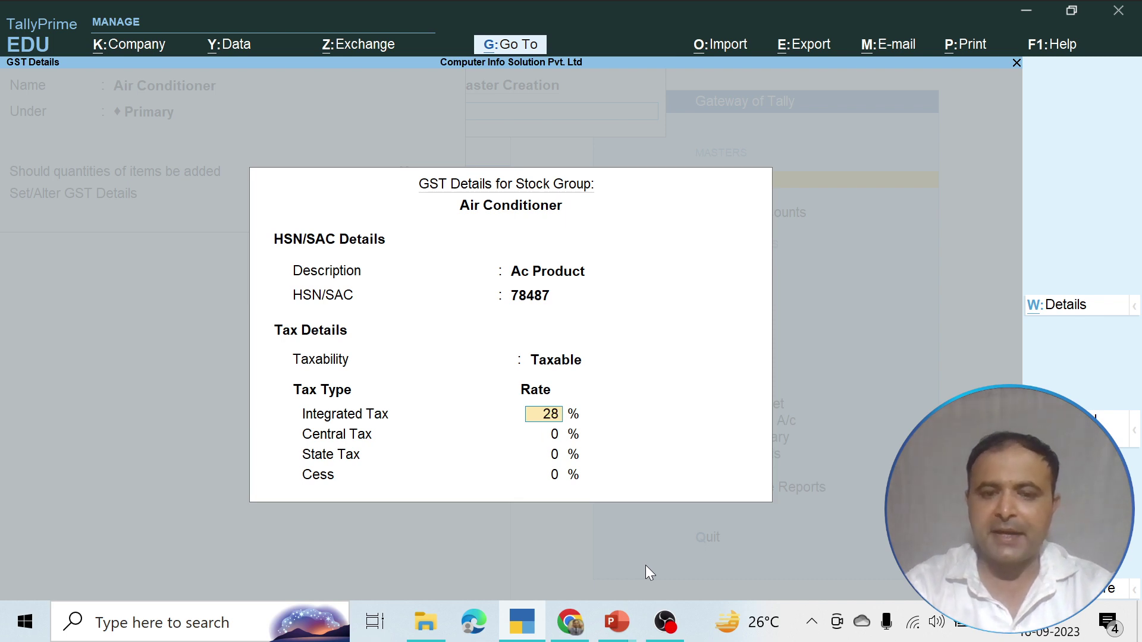
pyautogui.press('Return')
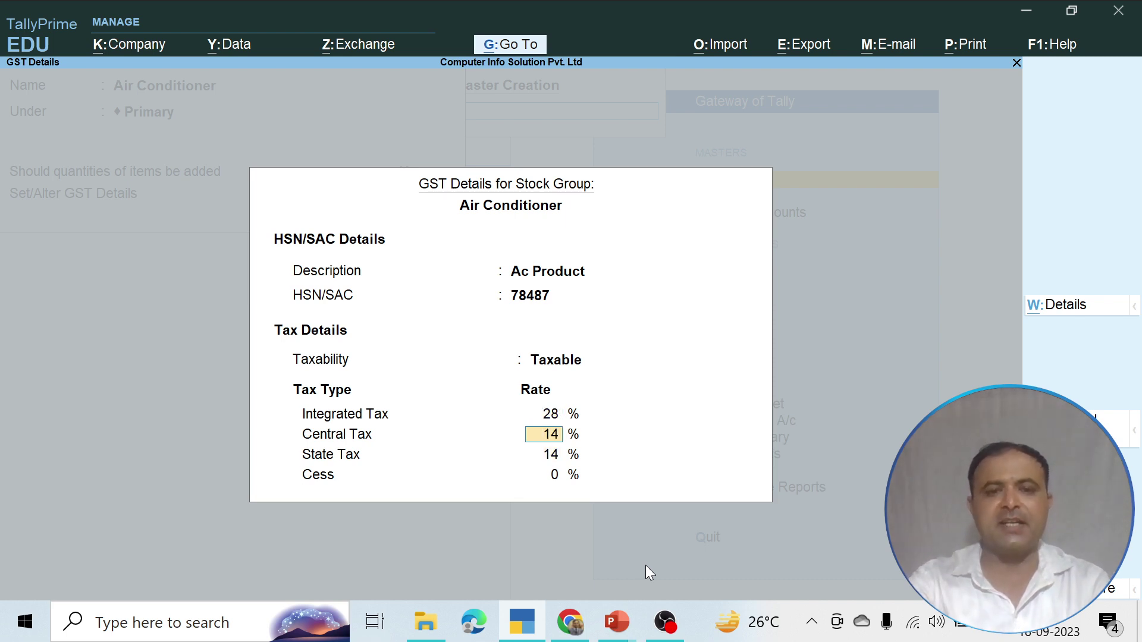
pyautogui.press('Return')
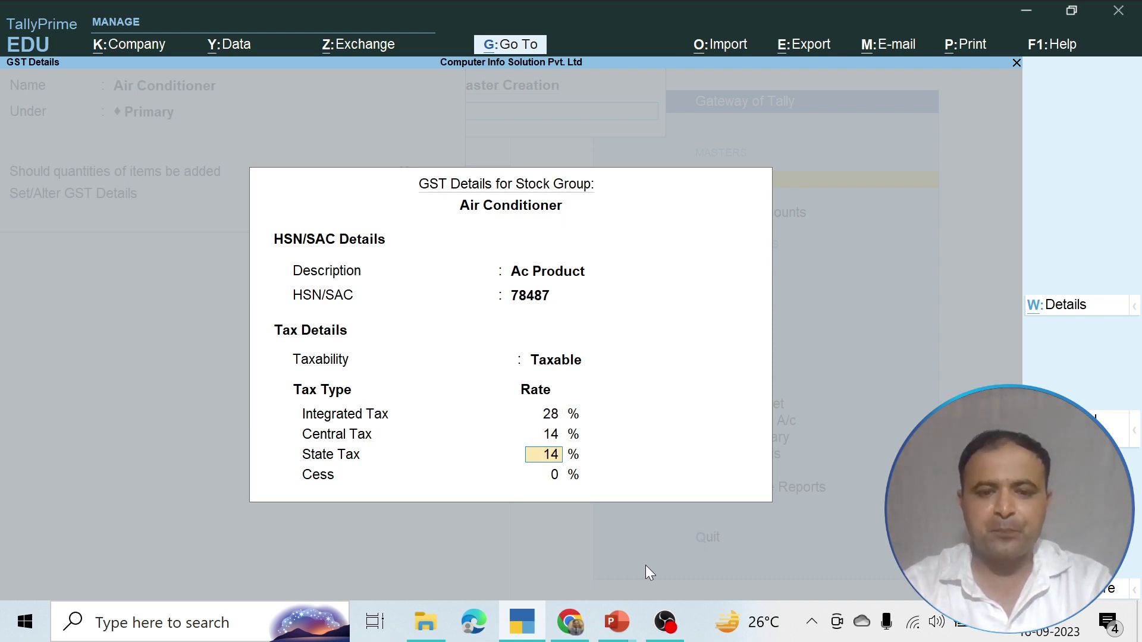
pyautogui.press('Return')
pyautogui.press('Return')
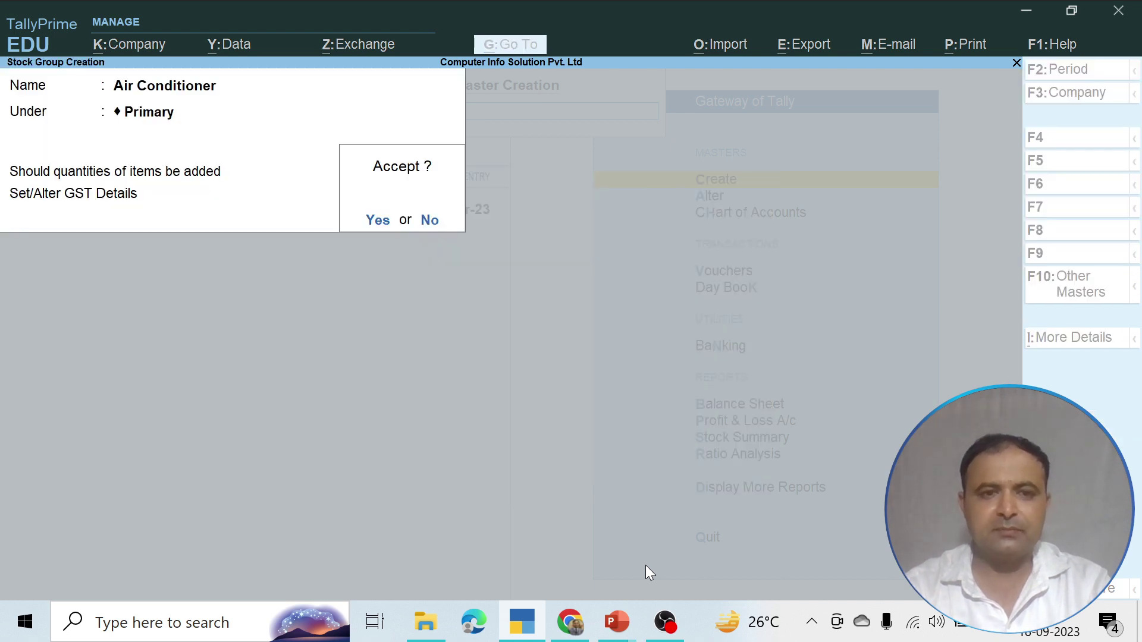
pyautogui.press('Return')
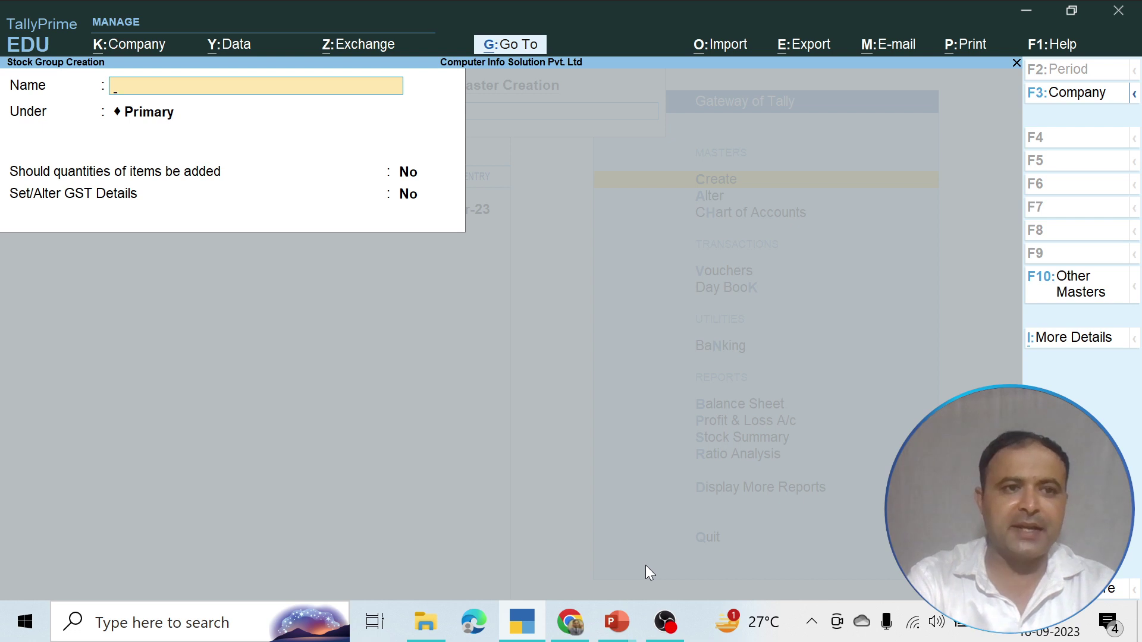
# Enter stock group Milk under Primary, checking the GST rates slide show in between
pyautogui.write('Milk')
pyautogui.press('Return')
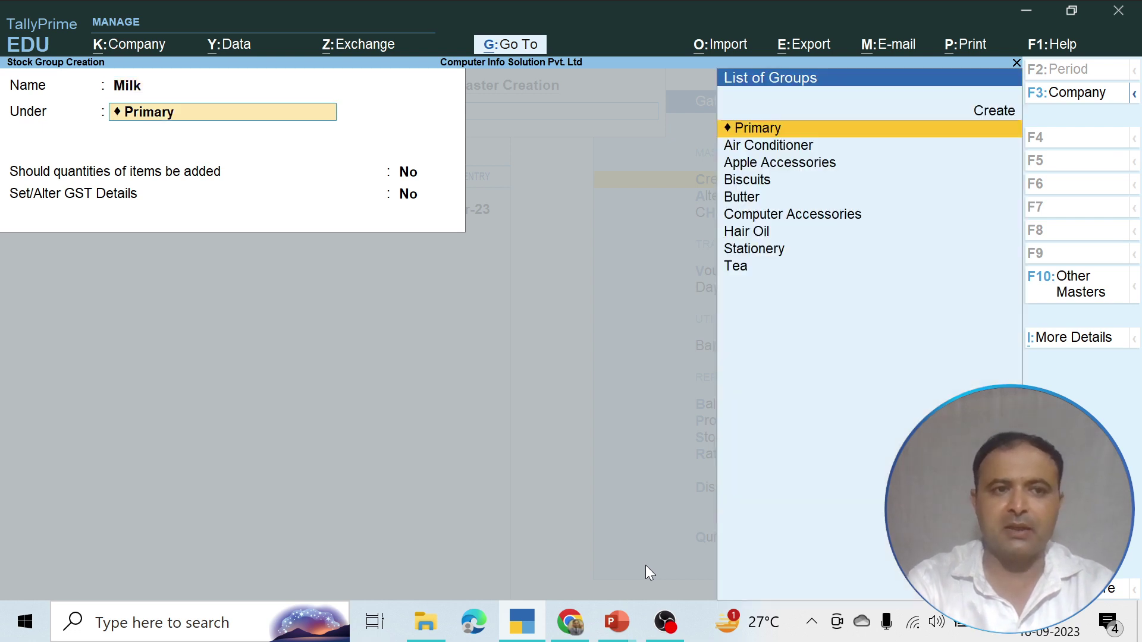
pyautogui.press('Return')
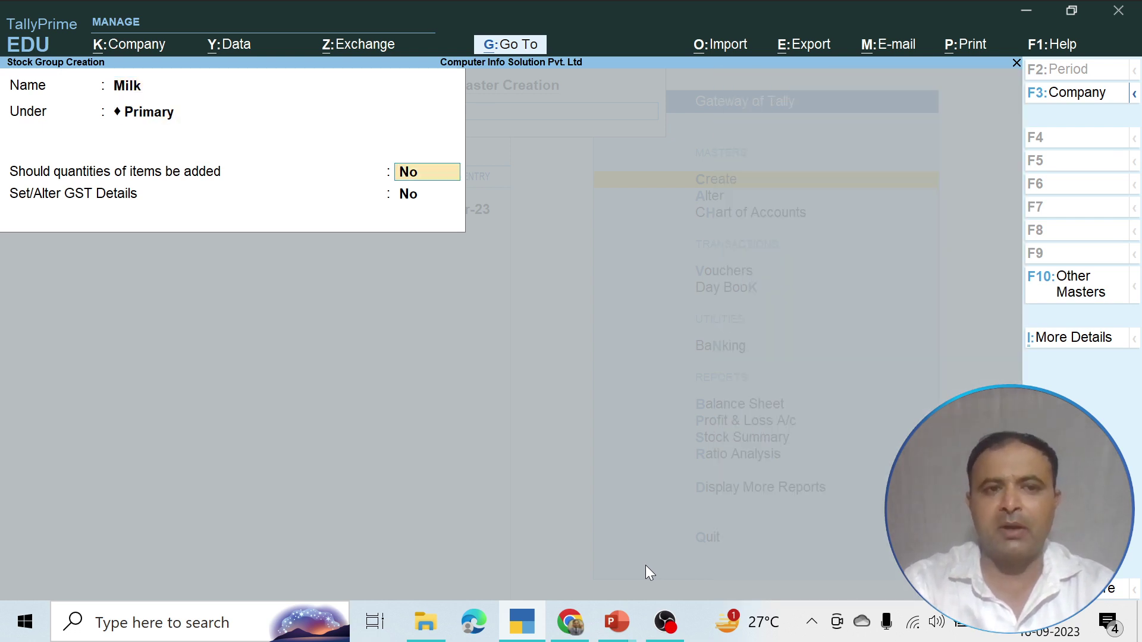
pyautogui.hotkey('alt', 'Tab')
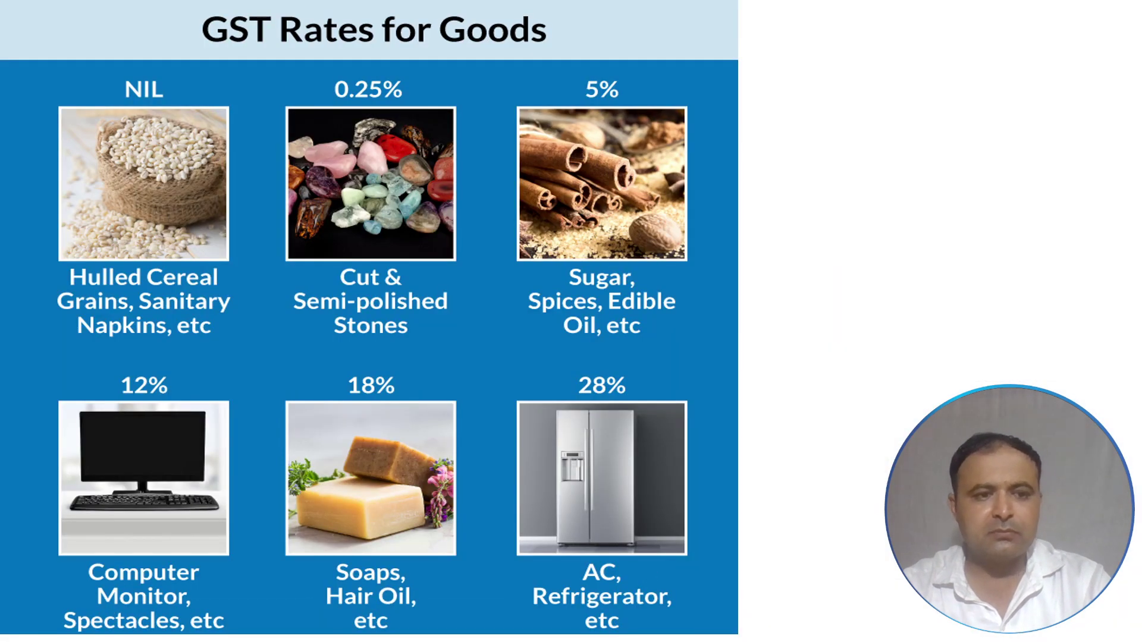
pyautogui.hotkey('alt', 'Tab')
pyautogui.press('BackSpace')
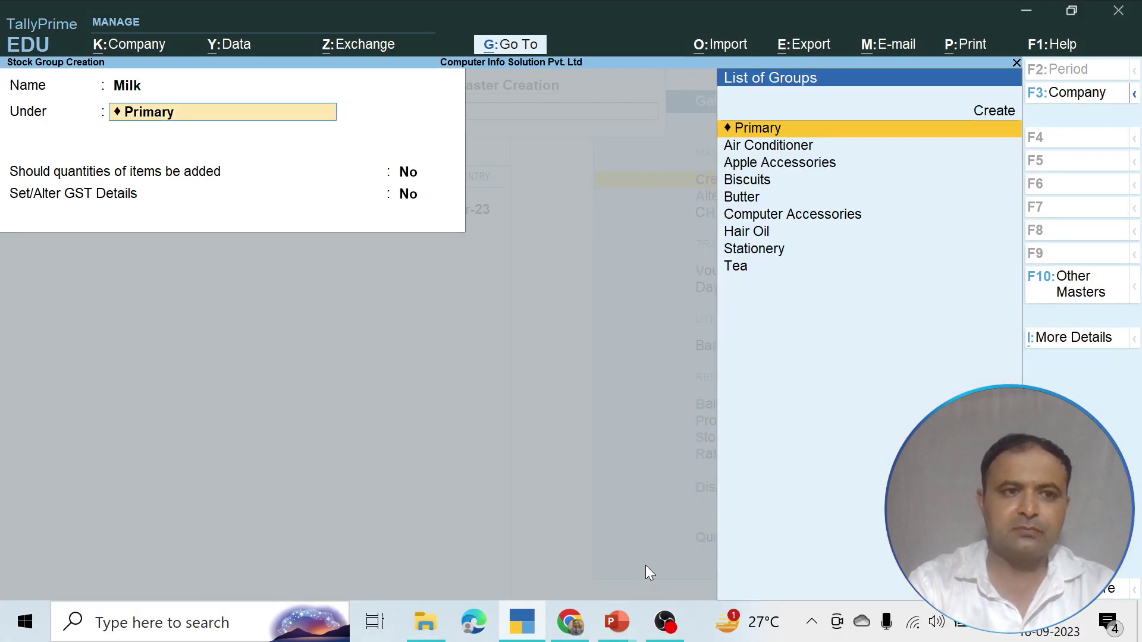
pyautogui.hotkey('alt', 'Tab')
# Advance to the slide of goods at GST 0%, 5%, 12% and 18%, then return to TallyPrime
pyautogui.press('Right')
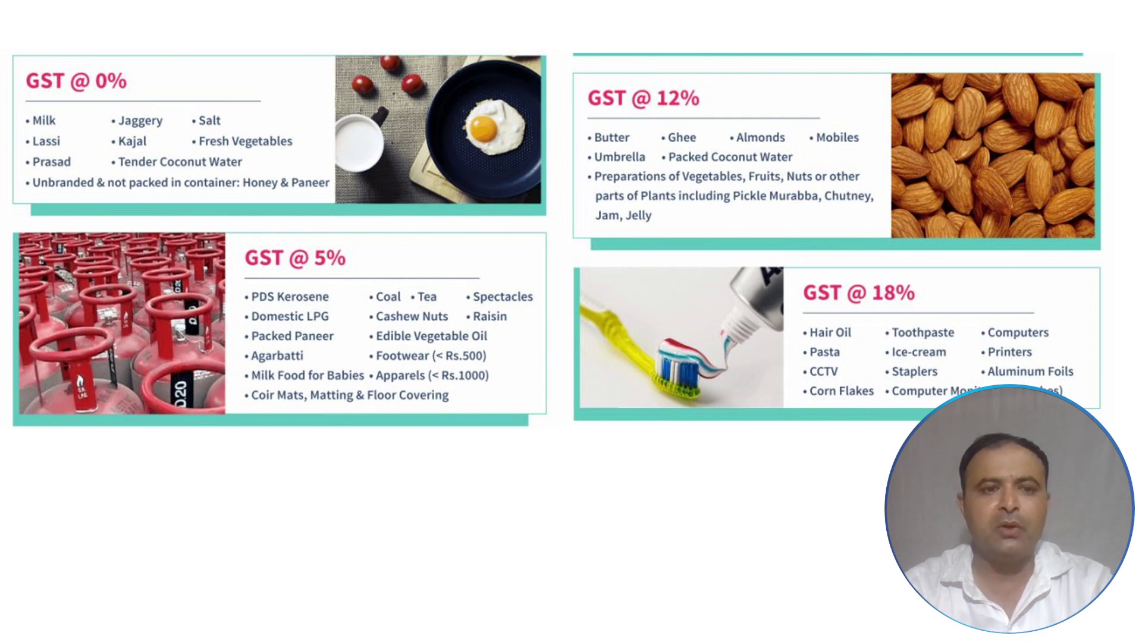
pyautogui.hotkey('alt', 'Tab')
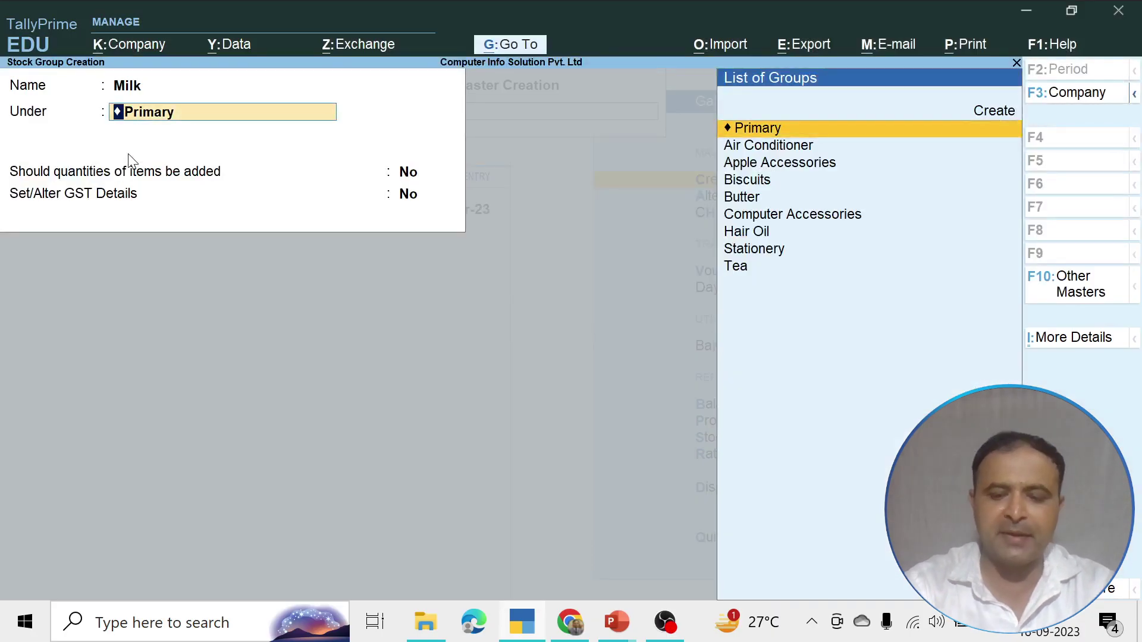
# Rename the group to Honey under Primary, with GST description Honey Product and HSN 78487
pyautogui.press('BackSpace')
pyautogui.write('Hon')
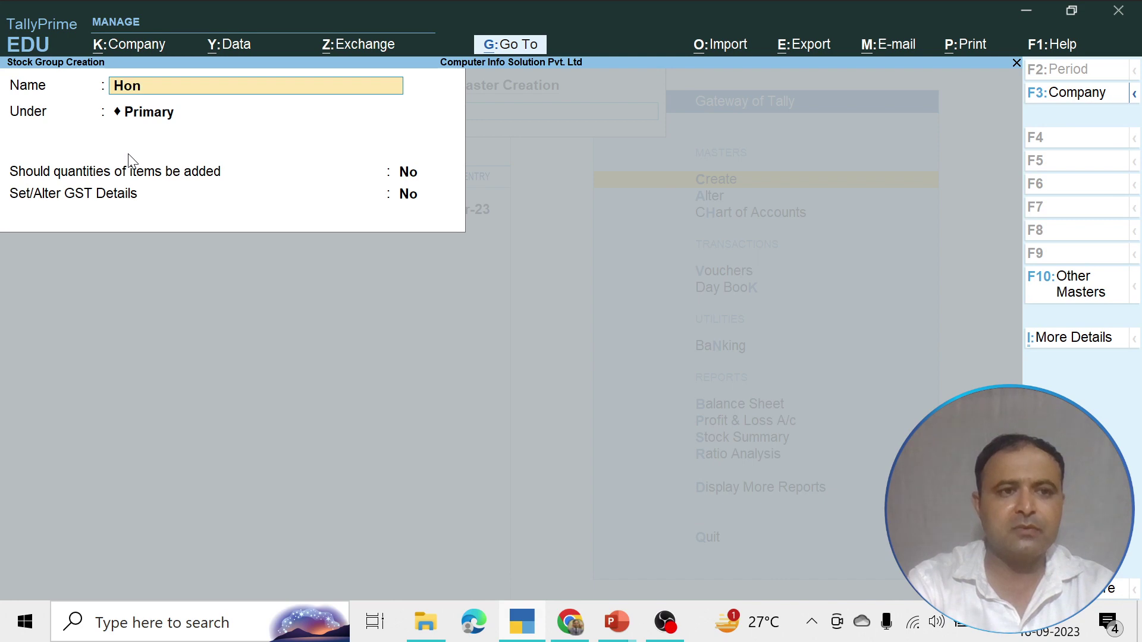
pyautogui.write('ey')
pyautogui.press('Return')
pyautogui.press('Return')
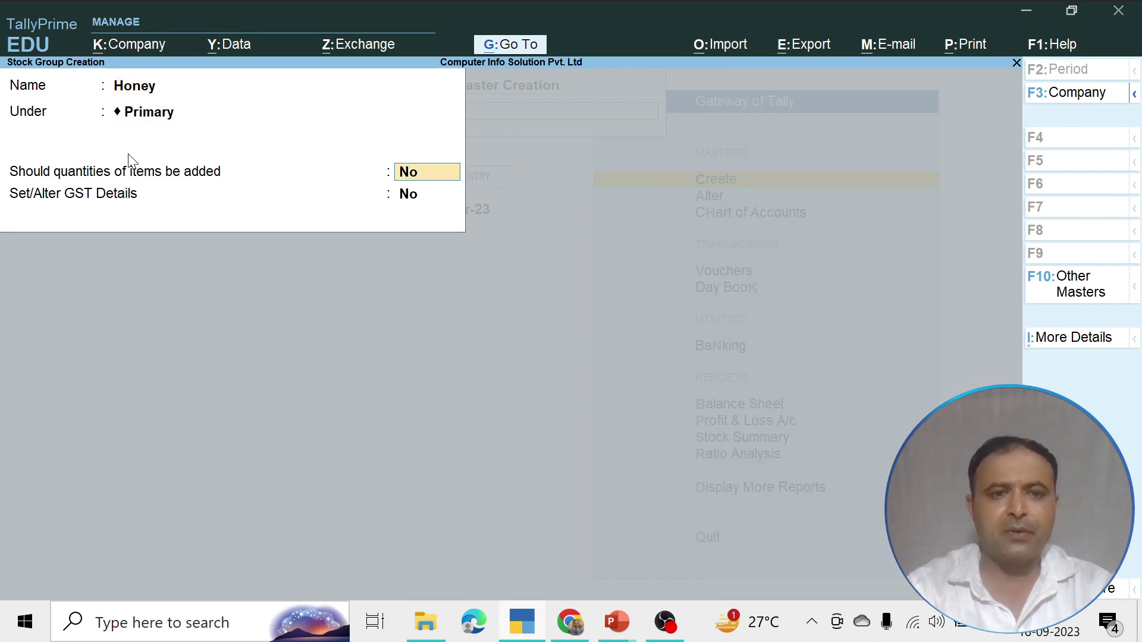
pyautogui.press('Return')
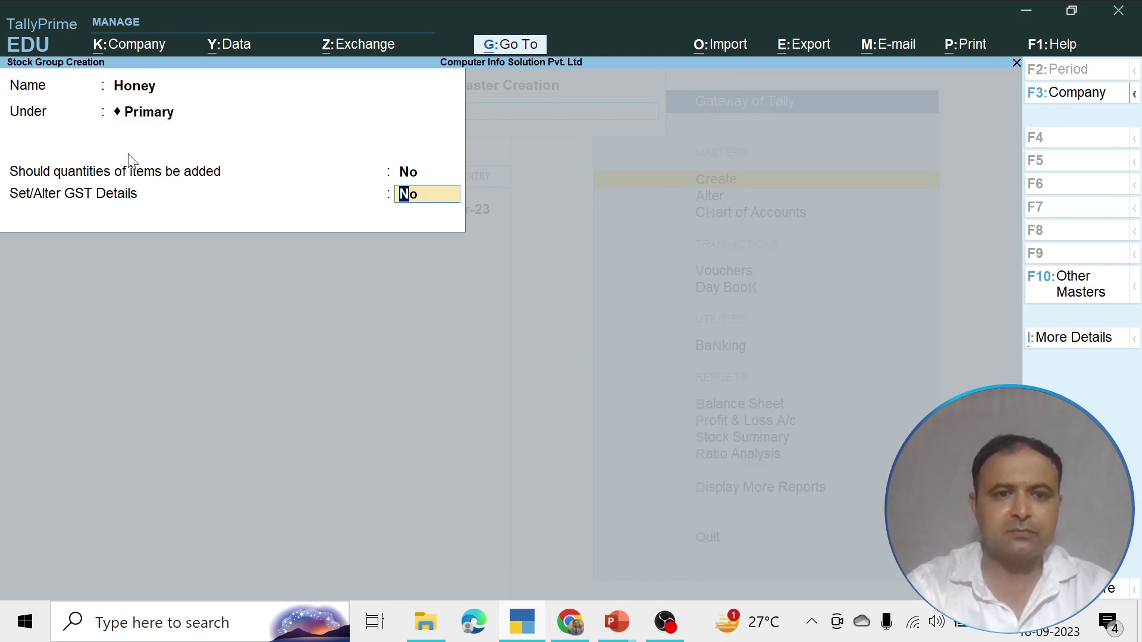
pyautogui.write('yes')
pyautogui.press('Return')
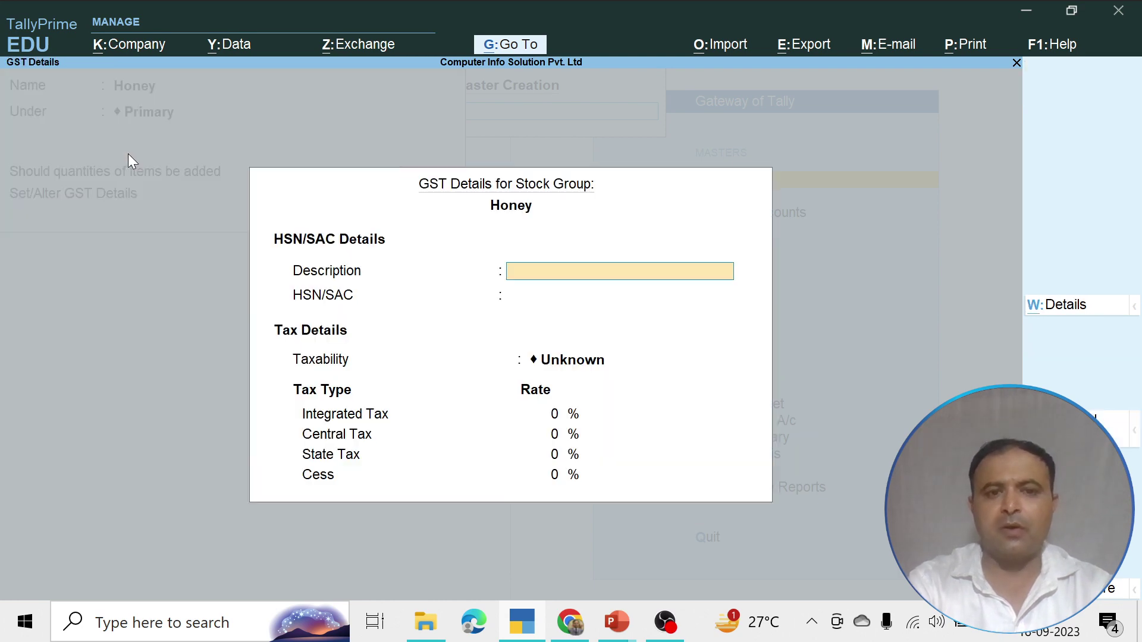
pyautogui.write('Hon')
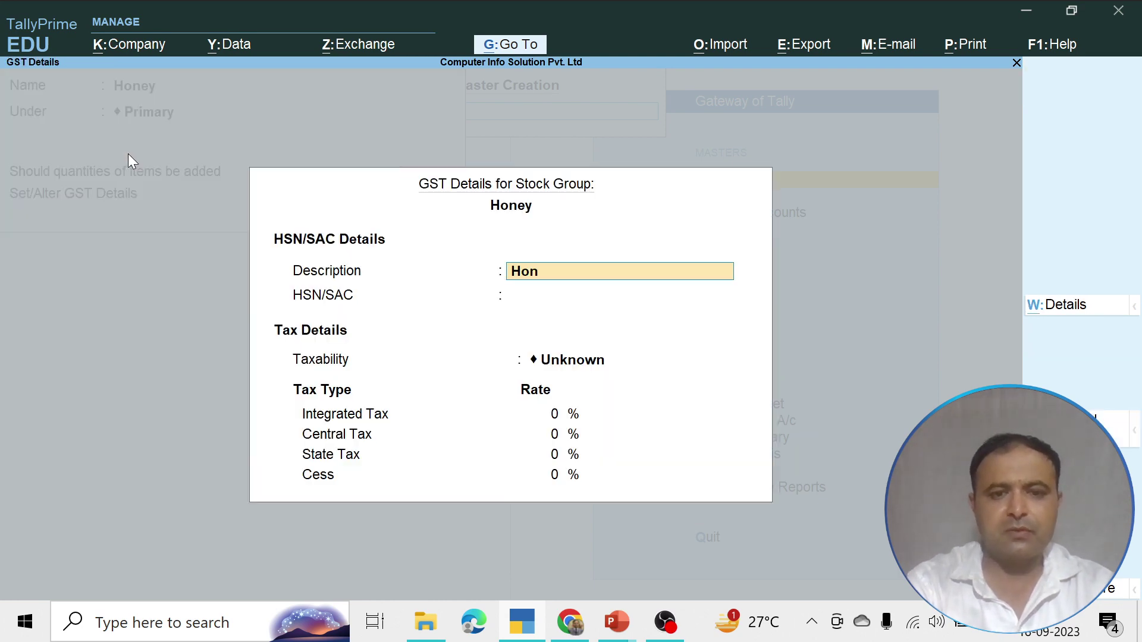
pyautogui.write('ey Product')
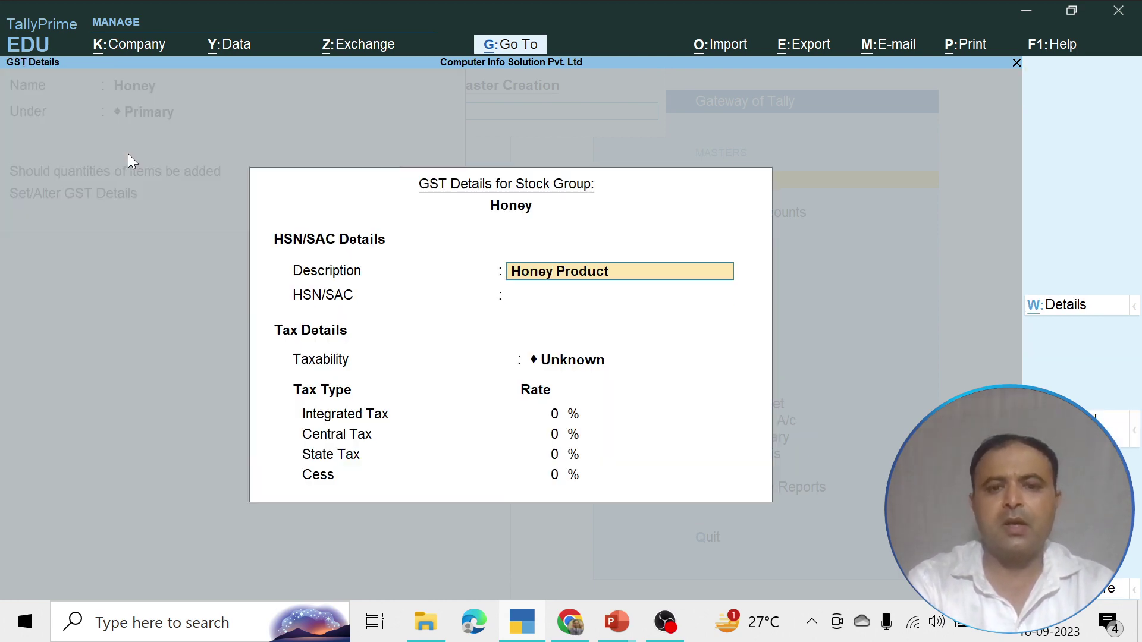
pyautogui.press('Return')
pyautogui.write('78487')
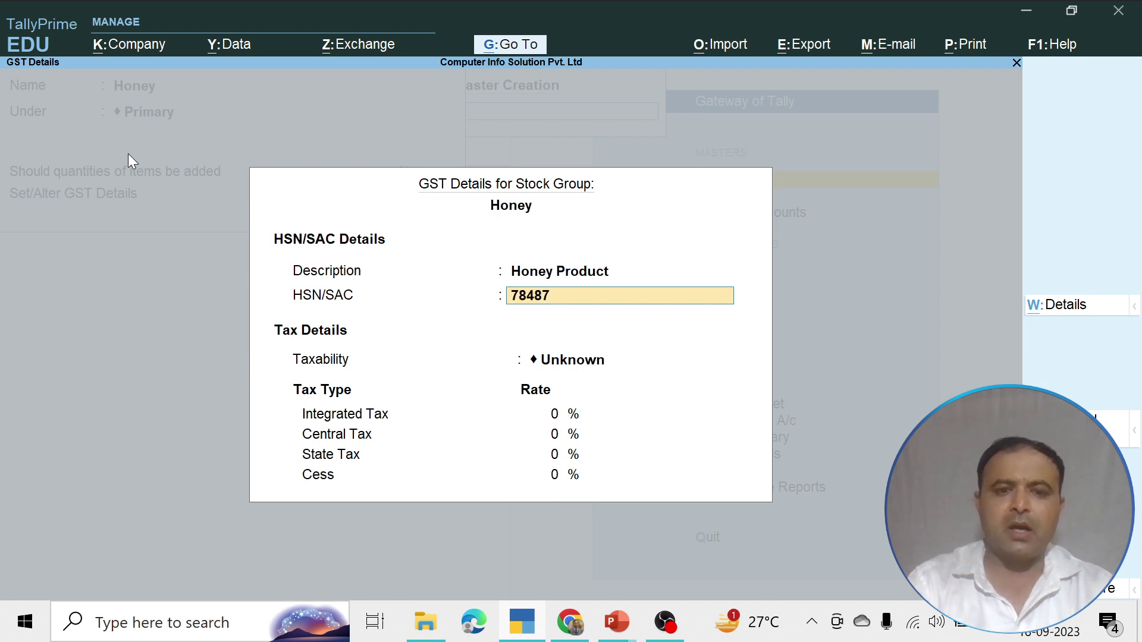
pyautogui.press('Return')
# Set taxability to Nil Rated, recheck the GST details, save Honey and quit group creation
pyautogui.press('Down')
pyautogui.press('Down')
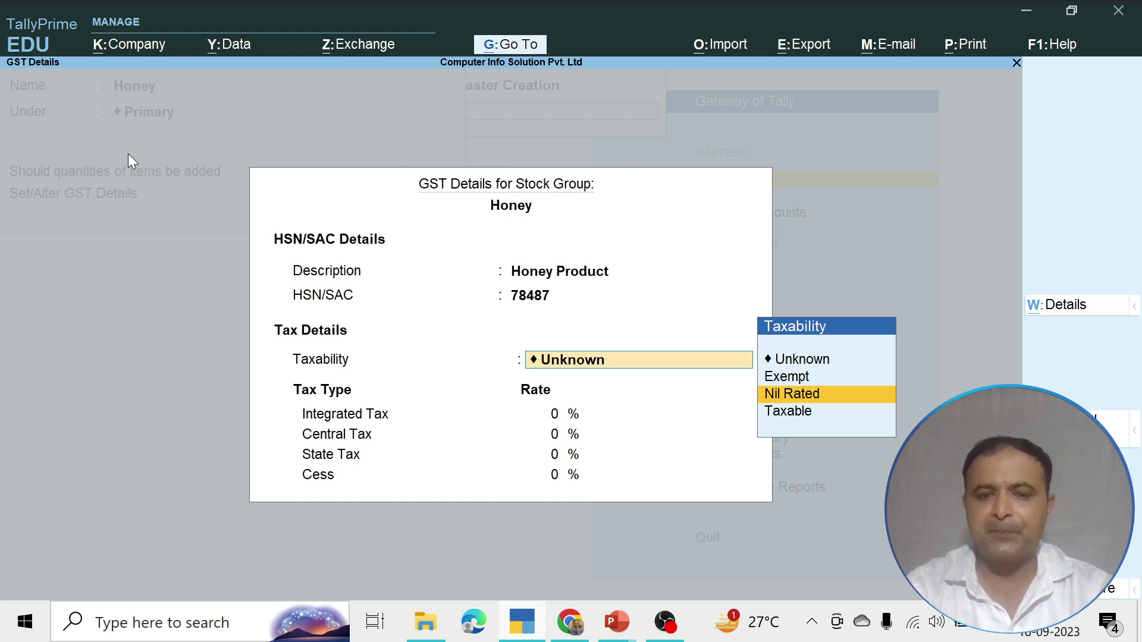
pyautogui.hotkey('ctrl', 'a')
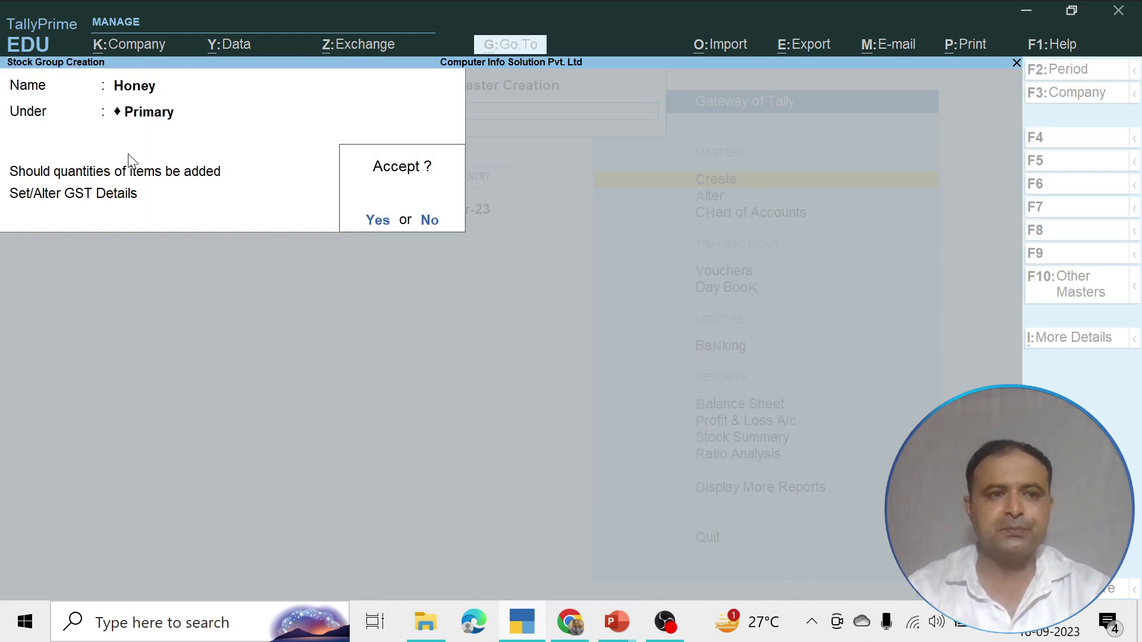
pyautogui.press('n')
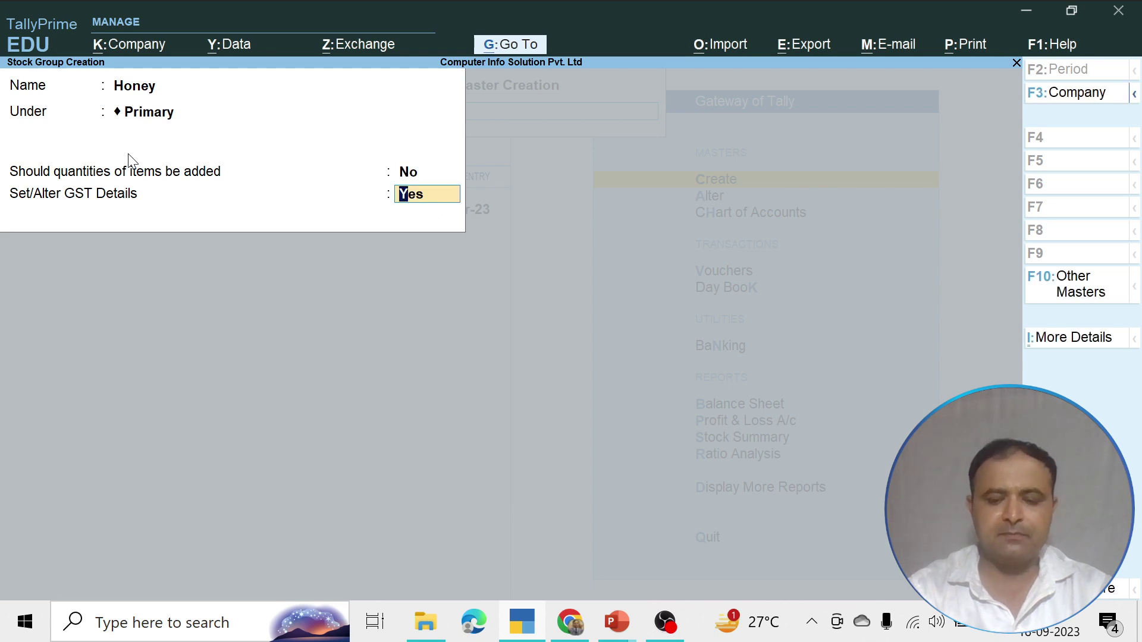
pyautogui.press('Return')
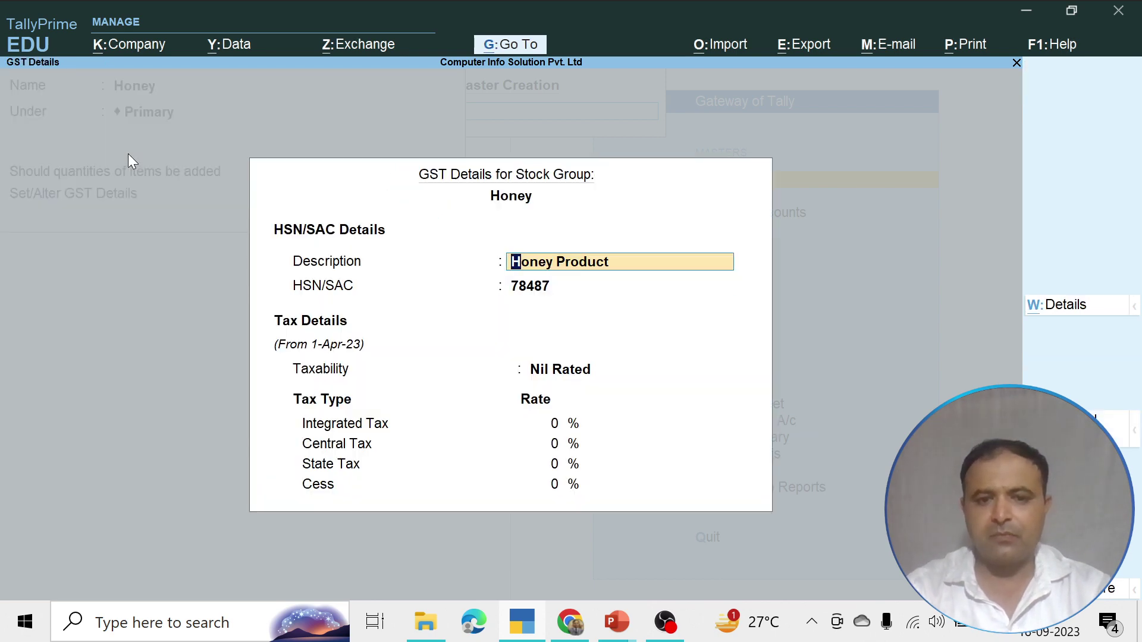
pyautogui.press('Return')
pyautogui.press('Return')
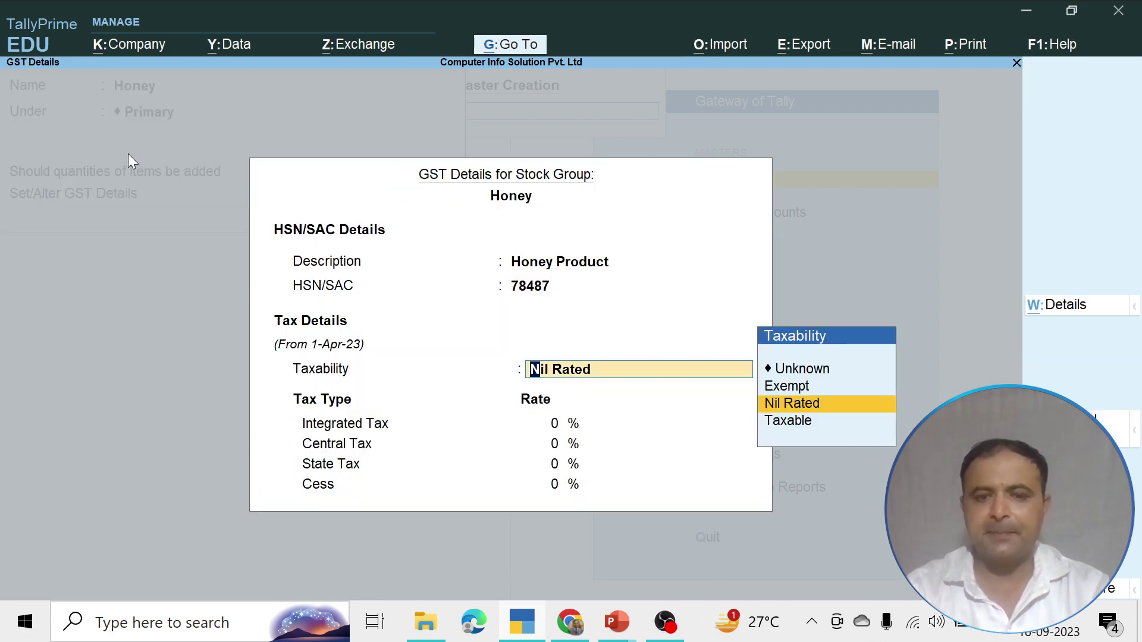
pyautogui.press('Return')
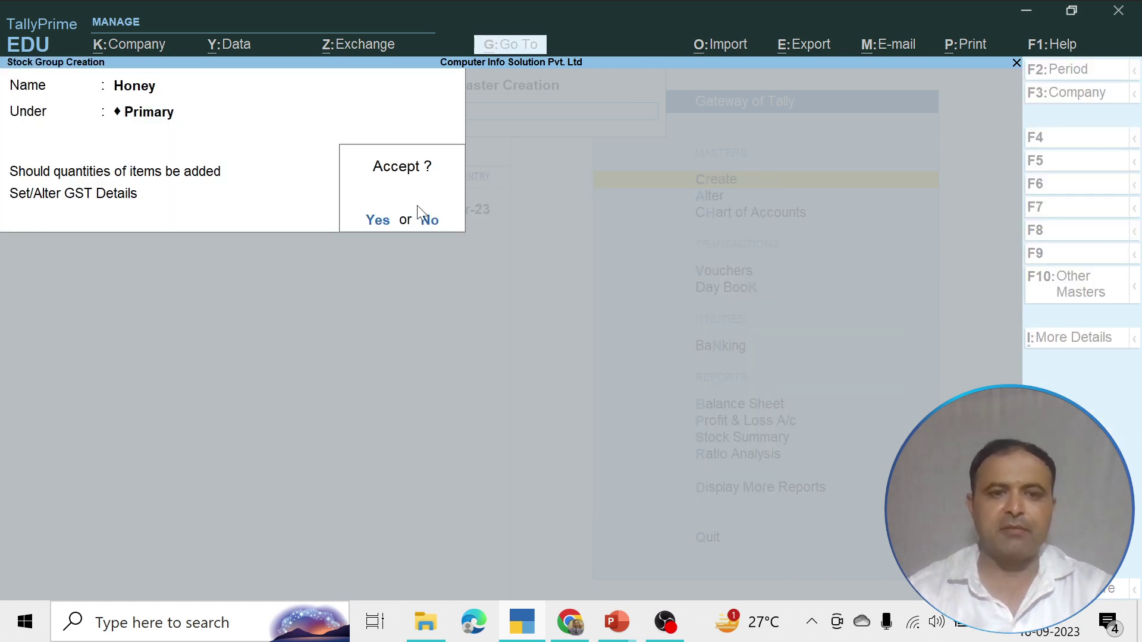
pyautogui.click(378, 221)
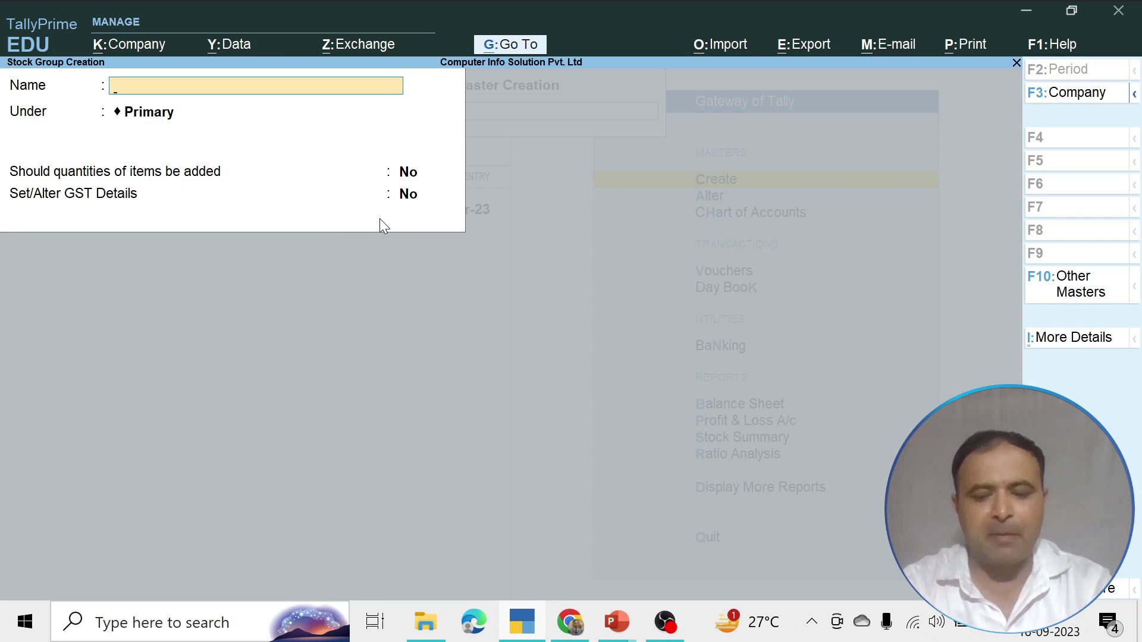
pyautogui.press('Escape')
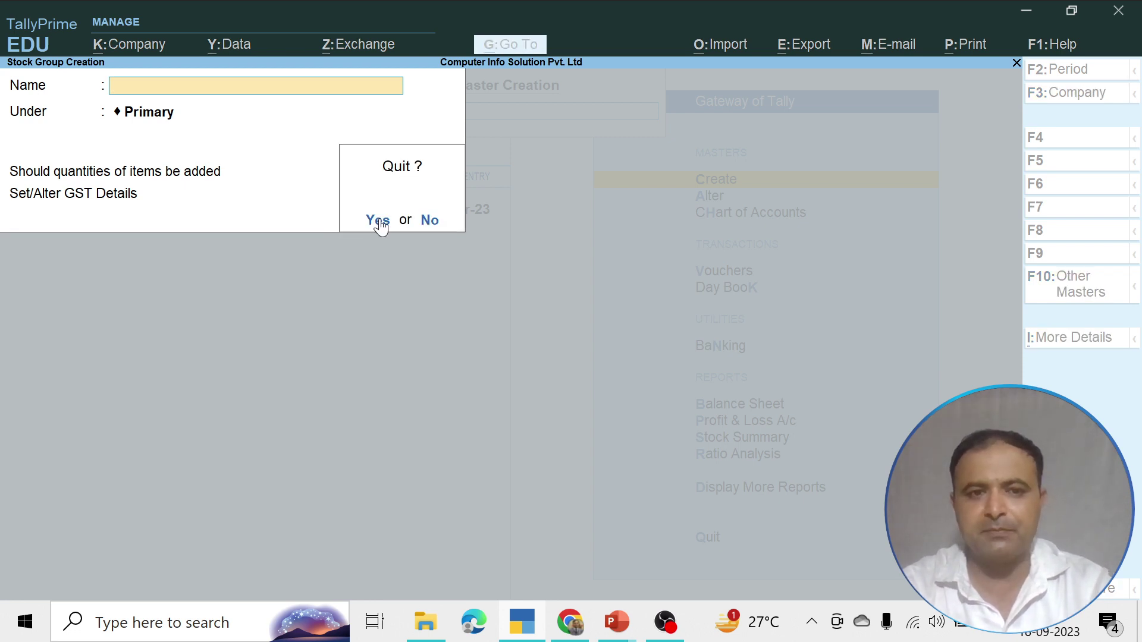
pyautogui.click(378, 220)
# From Gateway of Tally, choose Create and open the Ledger creation form
pyautogui.press('Escape')
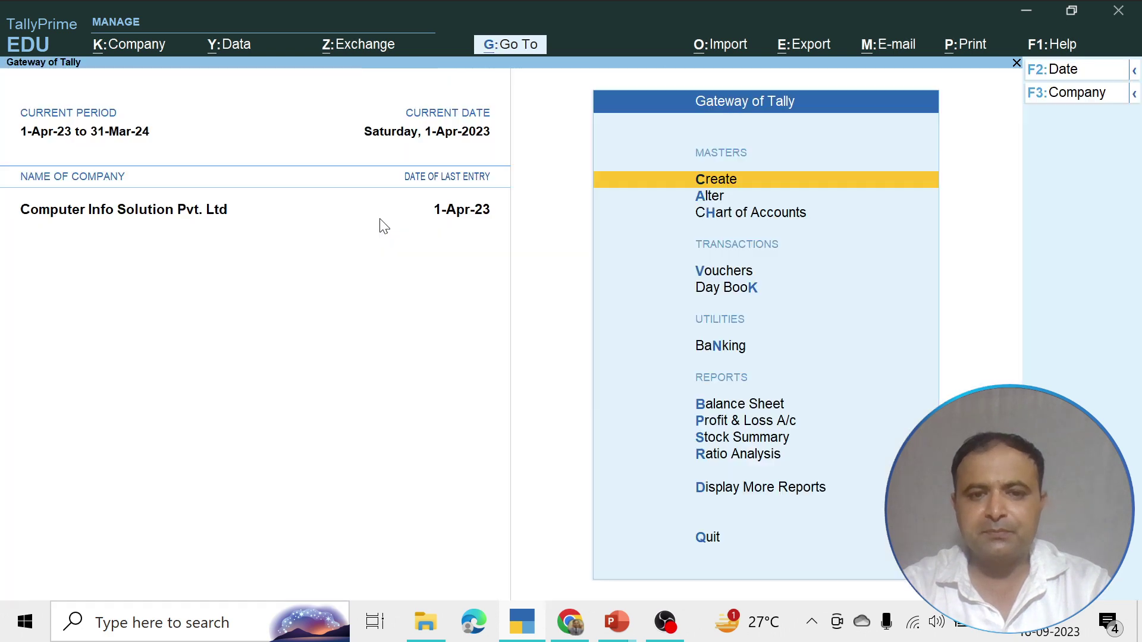
pyautogui.press('Down')
pyautogui.press('Up')
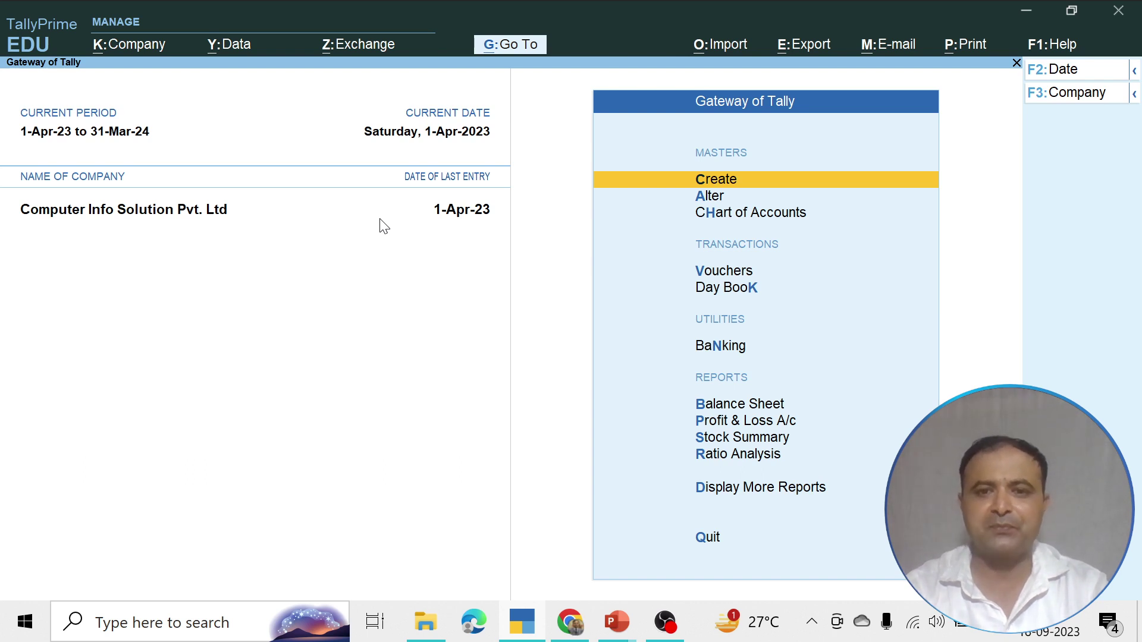
pyautogui.press('Return')
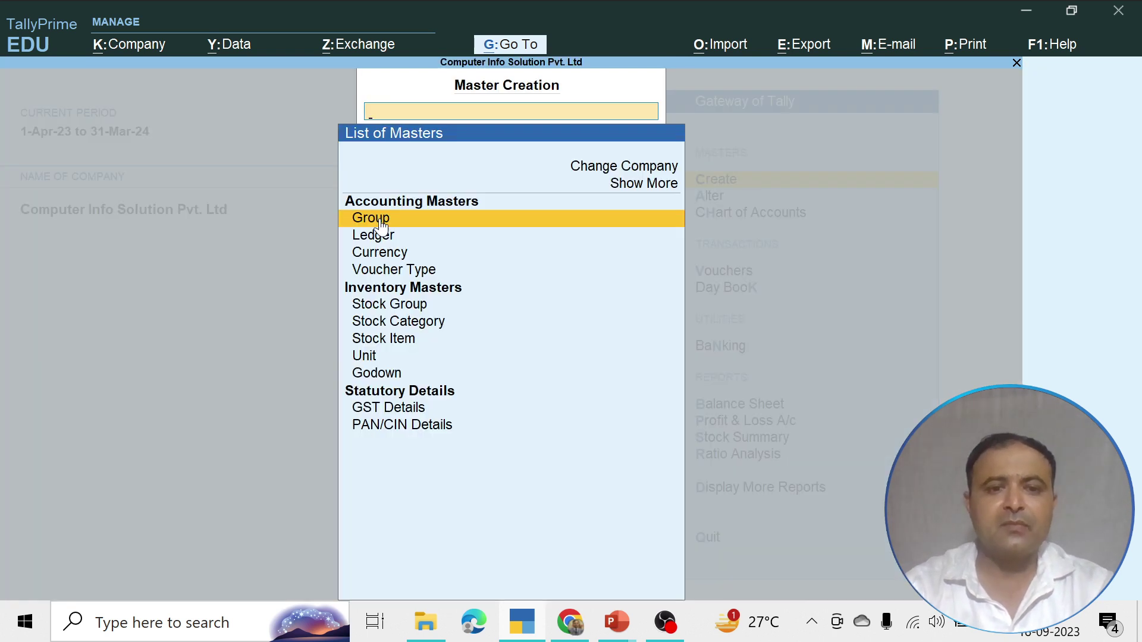
pyautogui.press('Down')
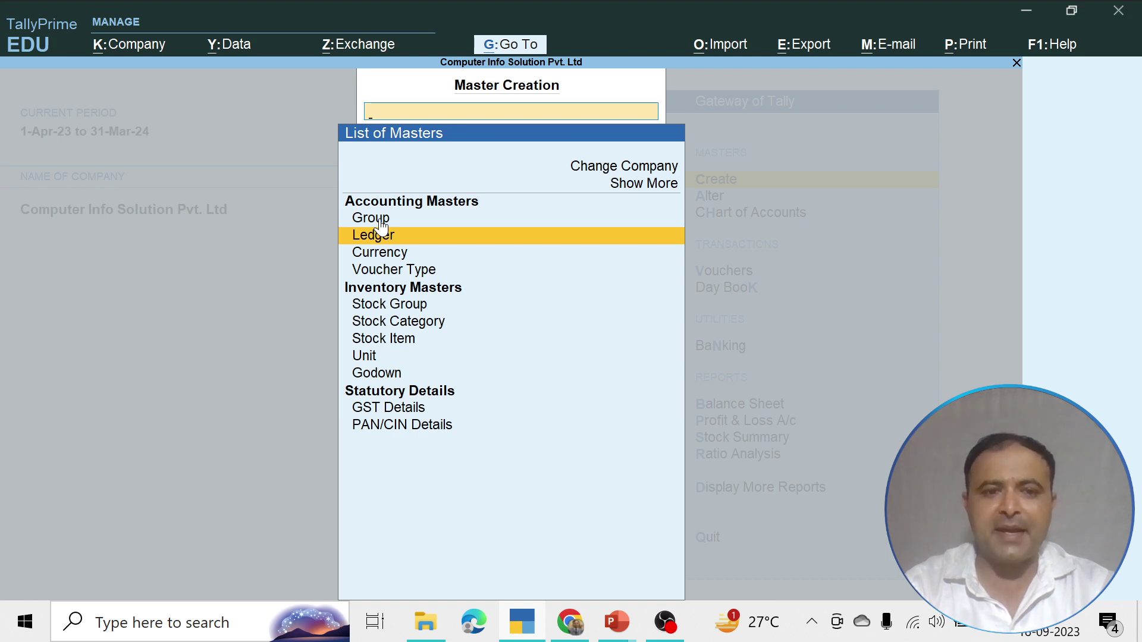
pyautogui.press('Return')
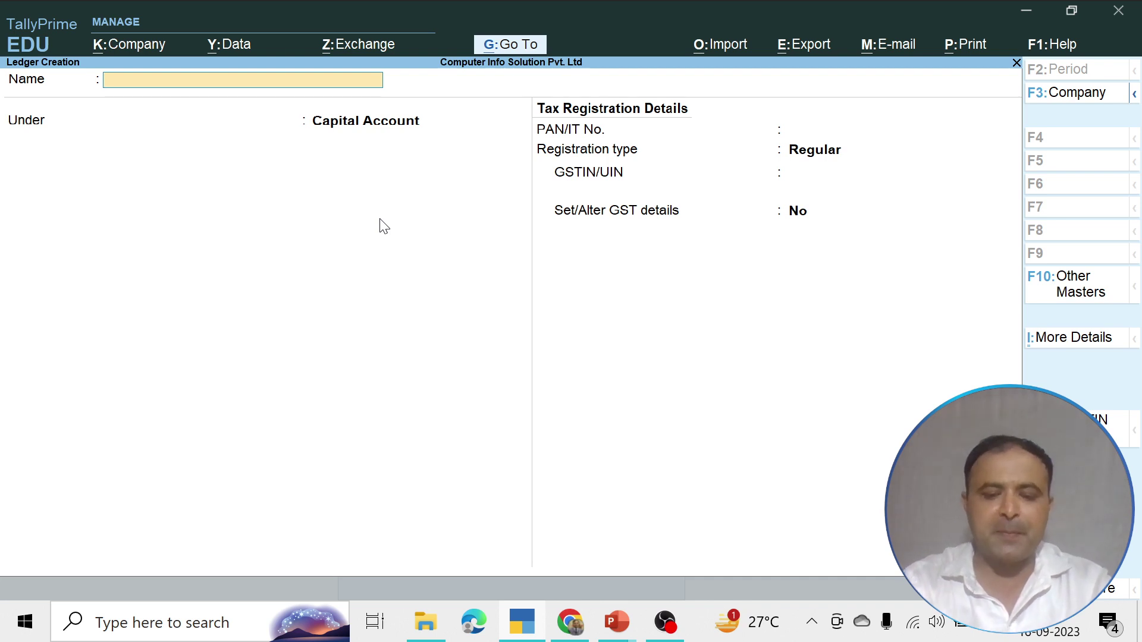
# Name the ledger IGST@0% under Duties & Taxes with GST as the duty type
pyautogui.write('Igst')
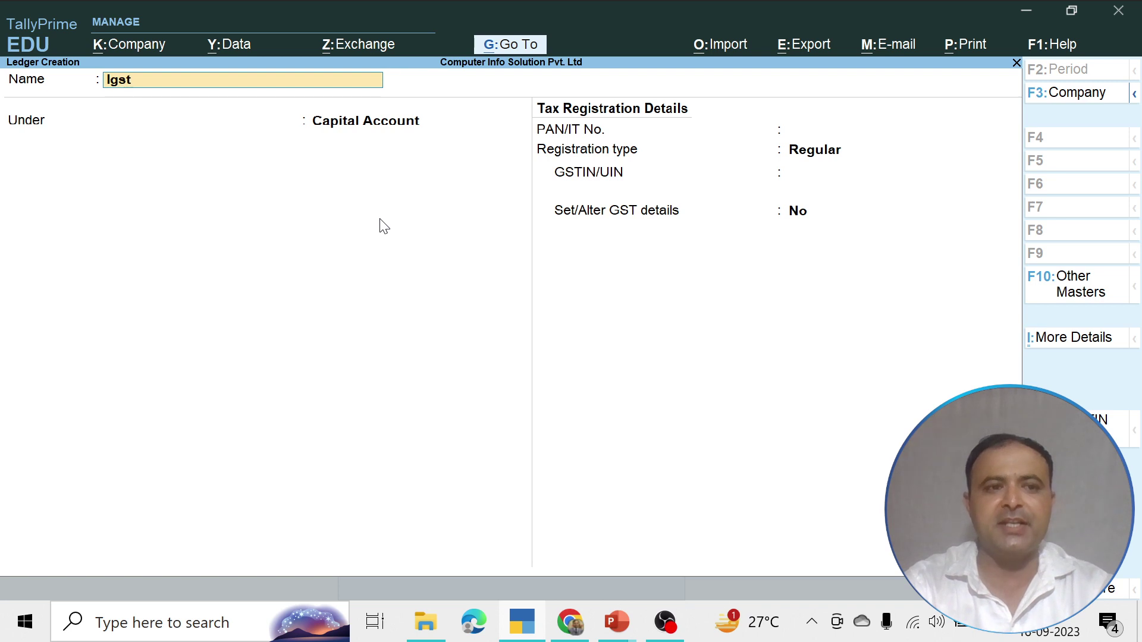
pyautogui.press('BackSpace')
pyautogui.press('BackSpace')
pyautogui.press('BackSpace')
pyautogui.write('GST')
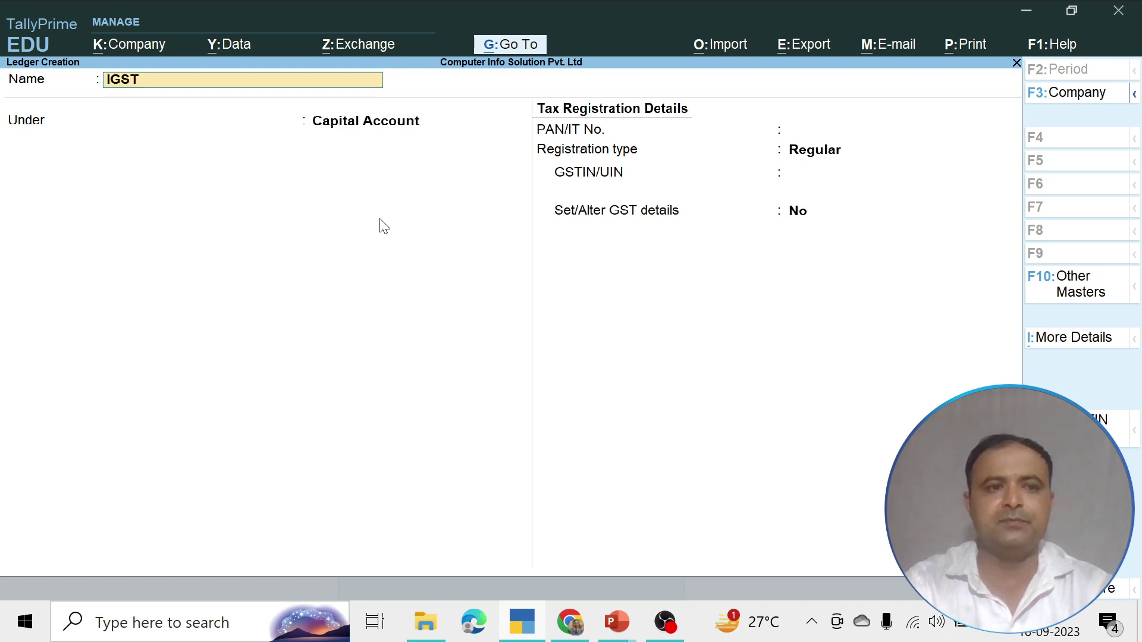
pyautogui.write('@0')
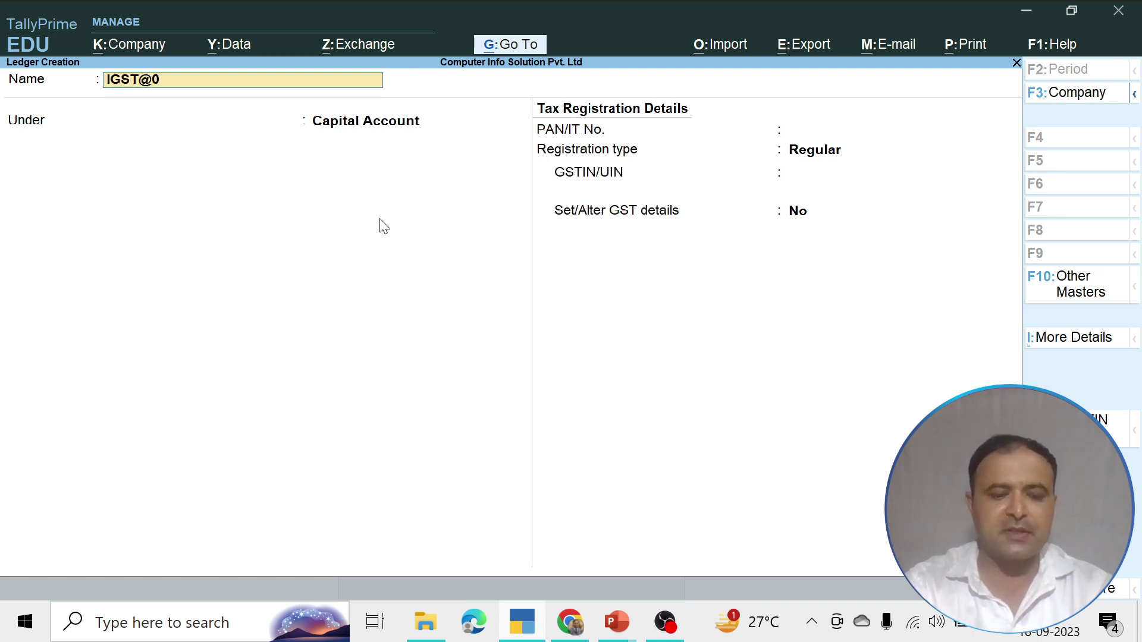
pyautogui.write('%')
pyautogui.press('Return')
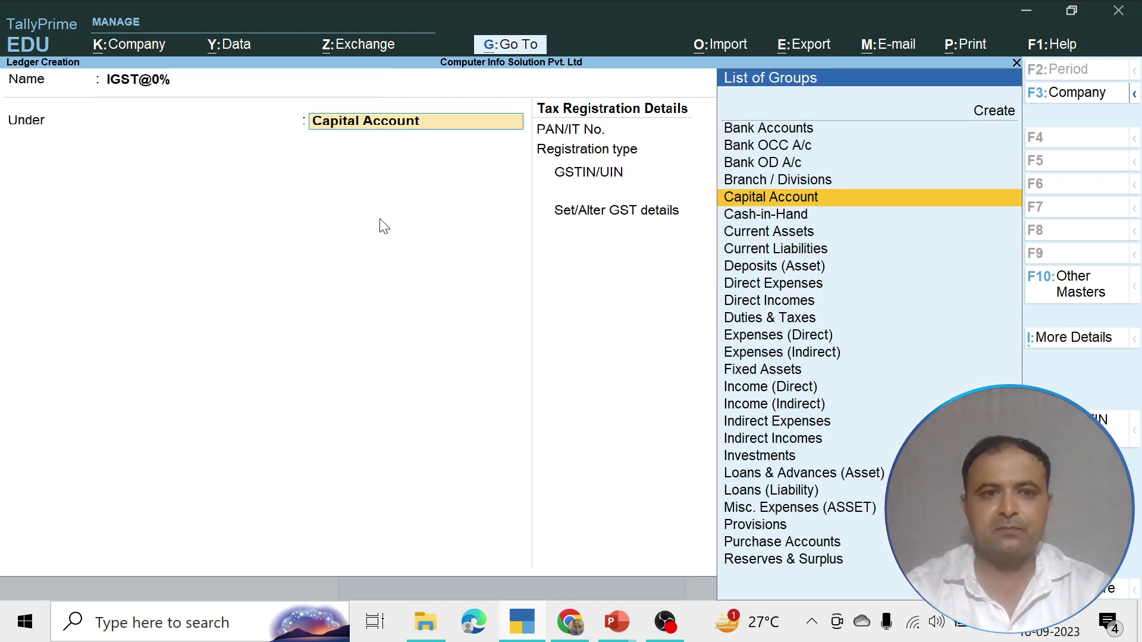
pyautogui.write('D')
pyautogui.press('Down')
pyautogui.press('Down')
pyautogui.press('Down')
pyautogui.press('Down')
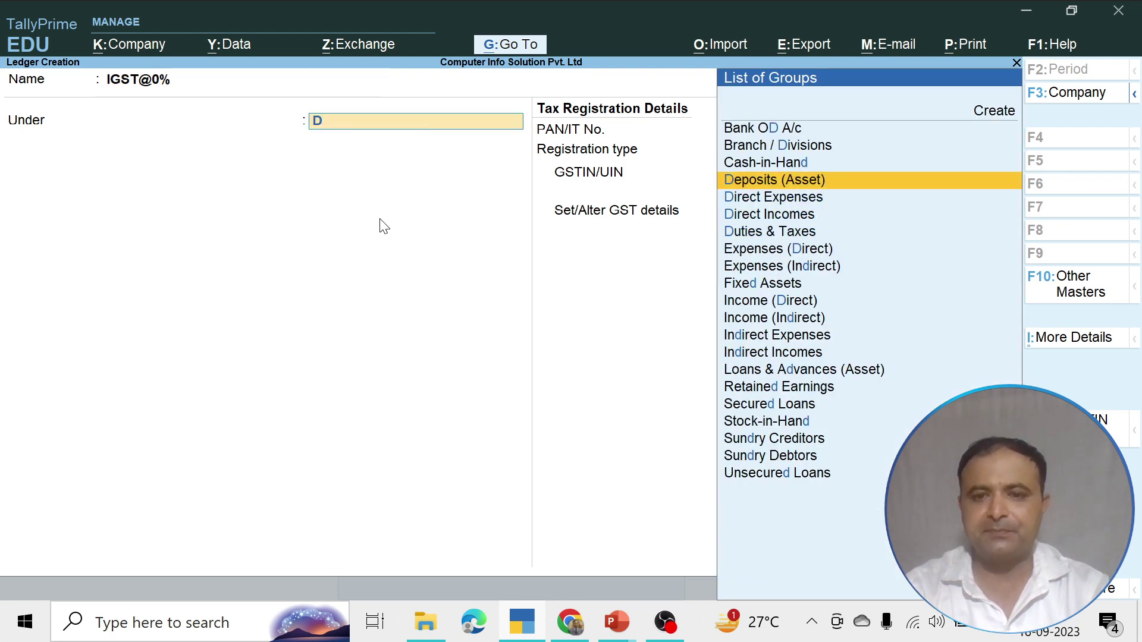
pyautogui.press('Return')
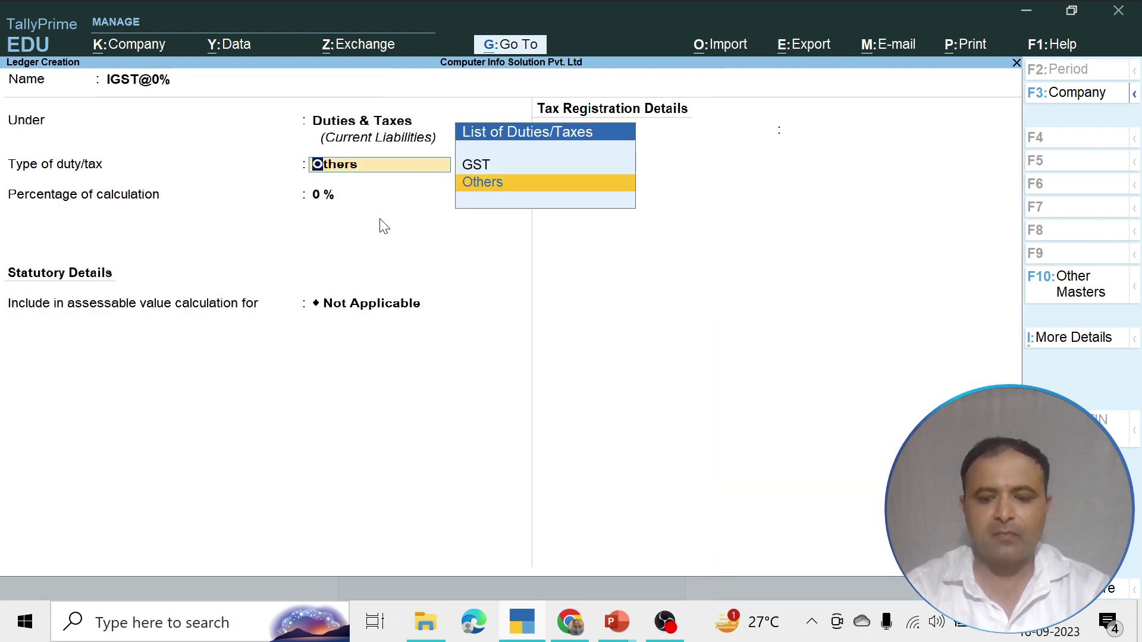
pyautogui.press('Up')
pyautogui.press('Return')
# Set tax type Integrated Tax at 0% with Normal Rounding, and save the ledger
pyautogui.press('Down')
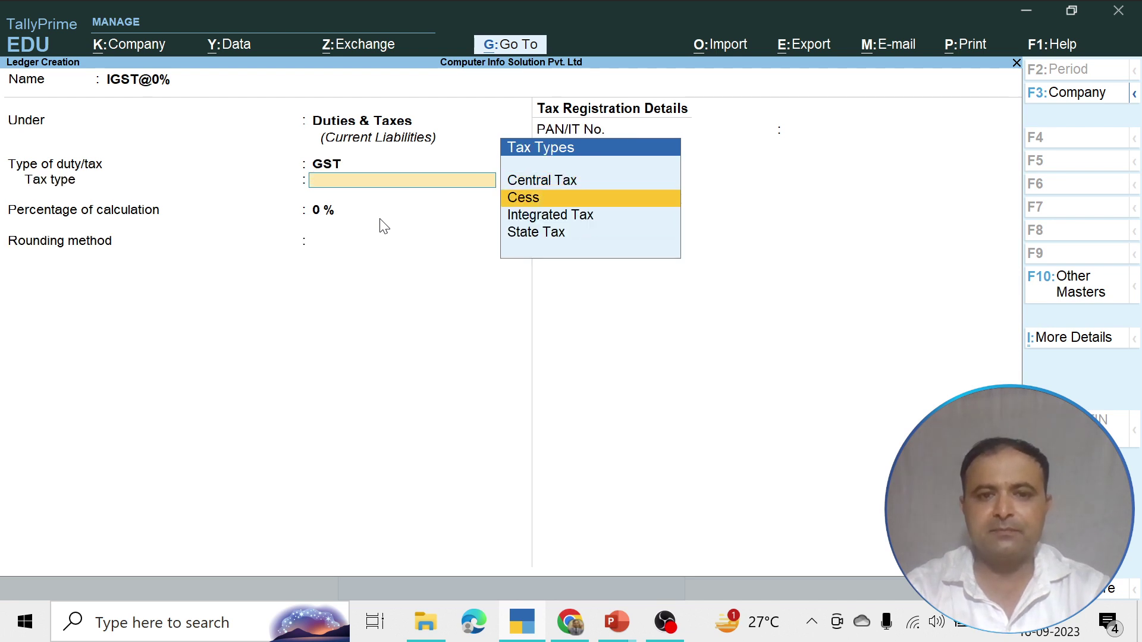
pyautogui.press('Down')
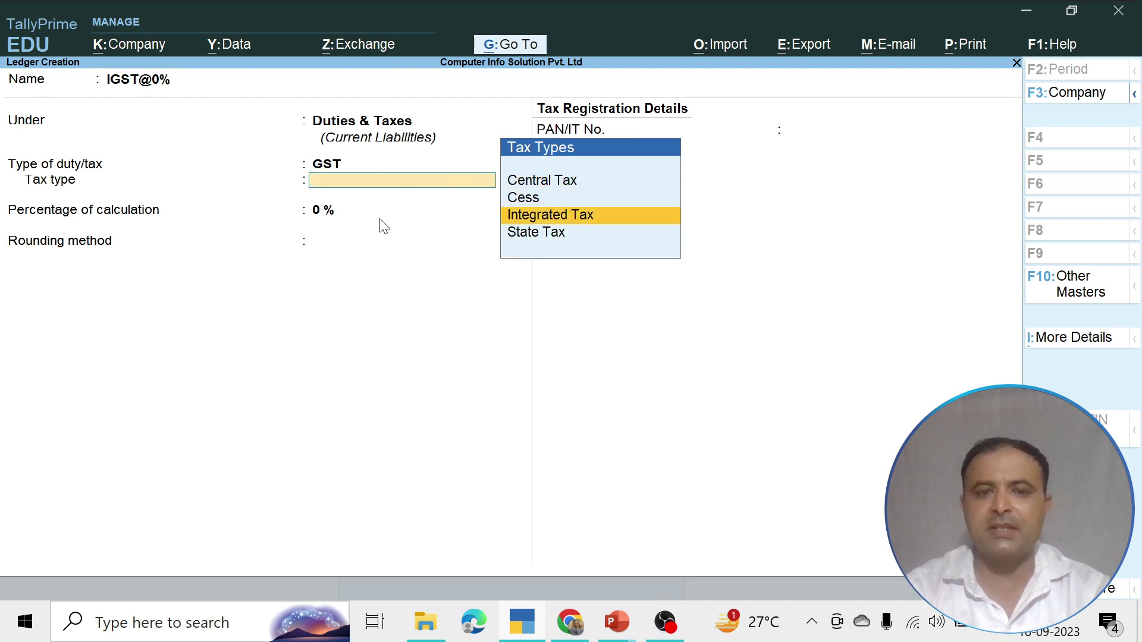
pyautogui.press('Return')
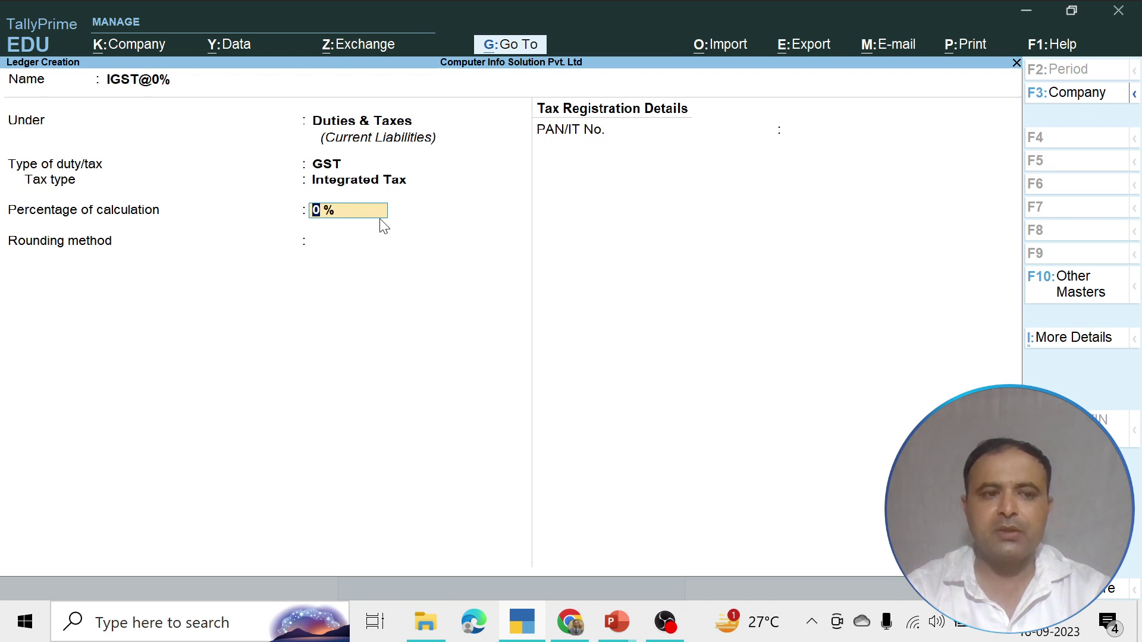
pyautogui.press('Return')
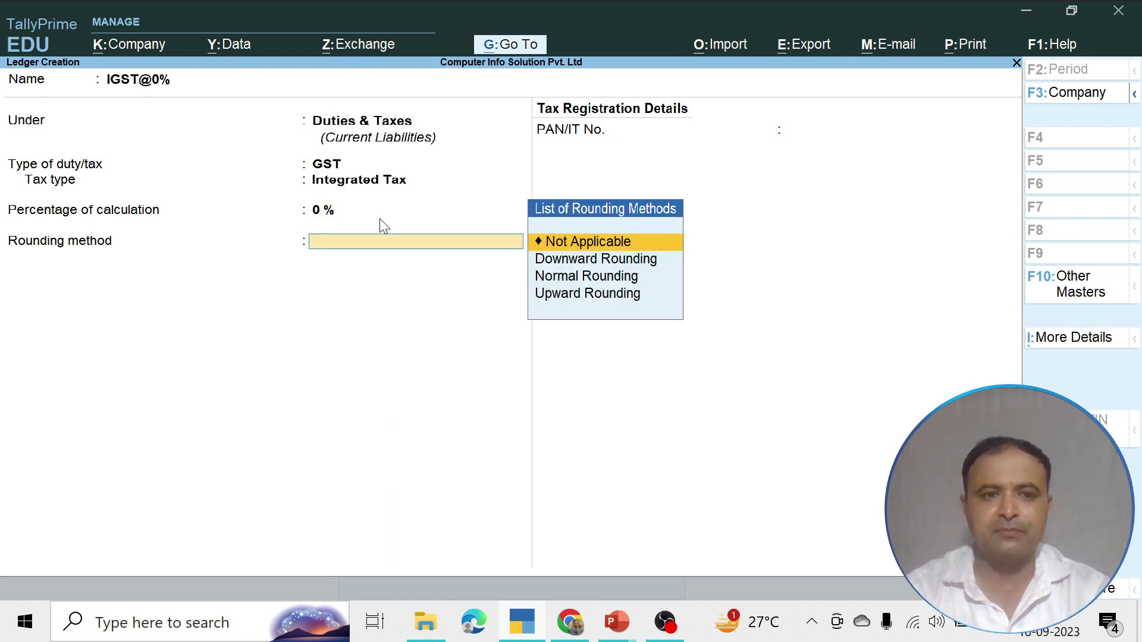
pyautogui.press('Down')
pyautogui.press('Down')
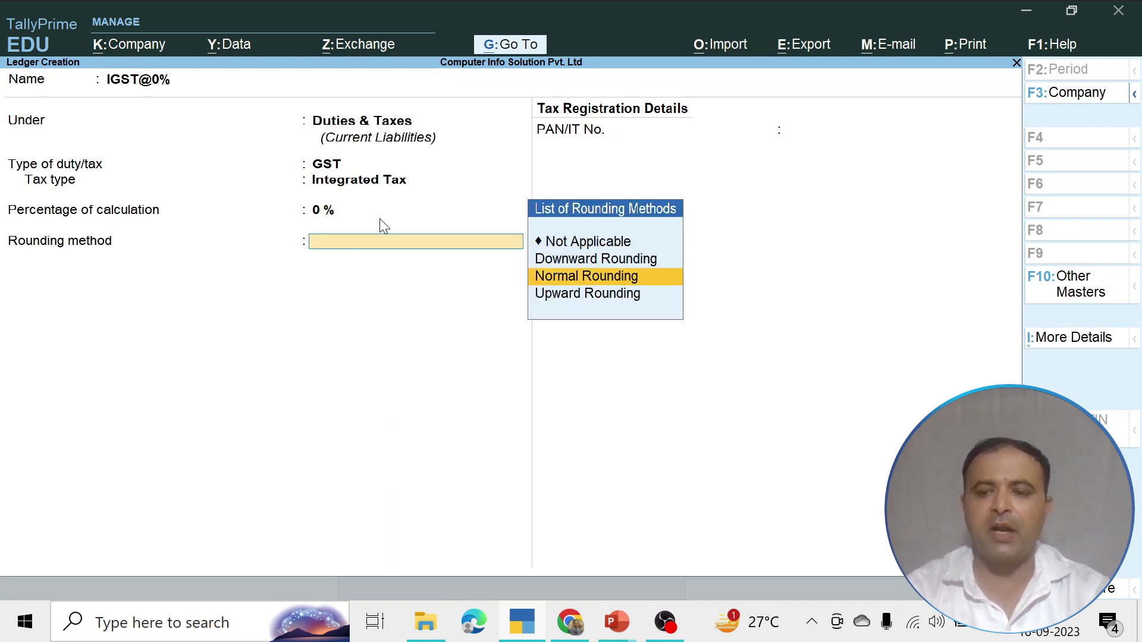
pyautogui.press('Return')
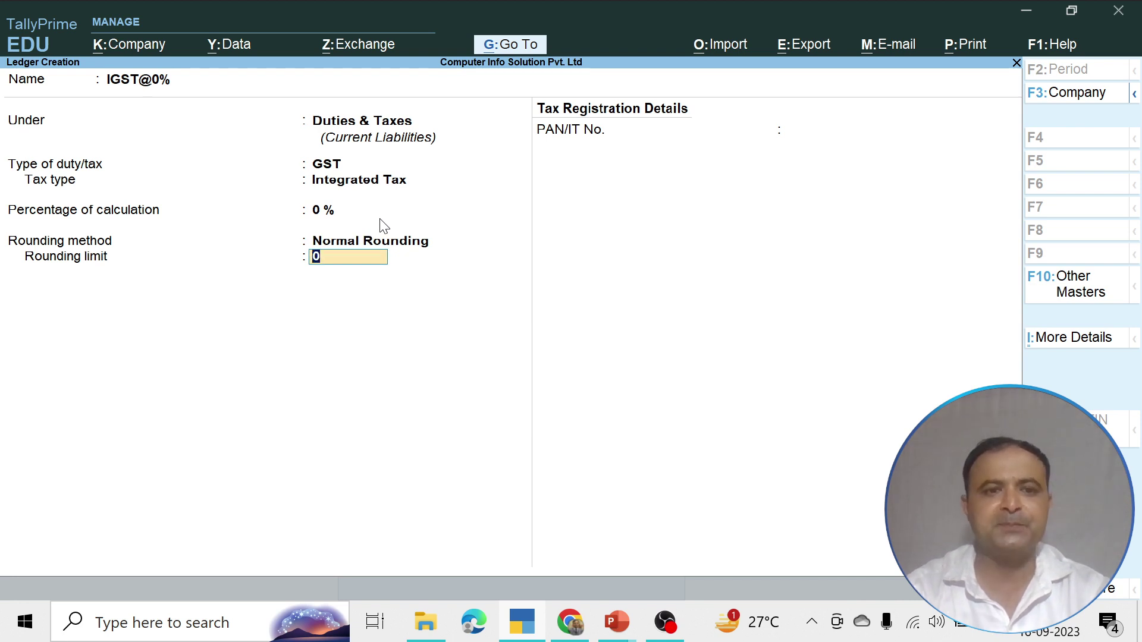
pyautogui.press('Return')
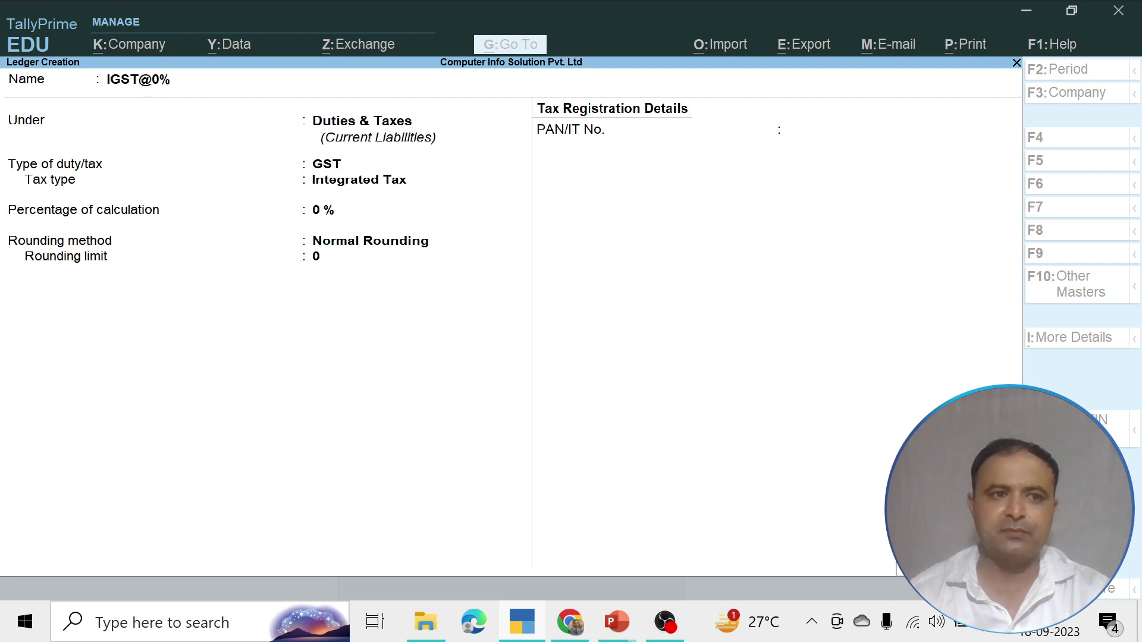
pyautogui.hotkey('ctrl', 'a')
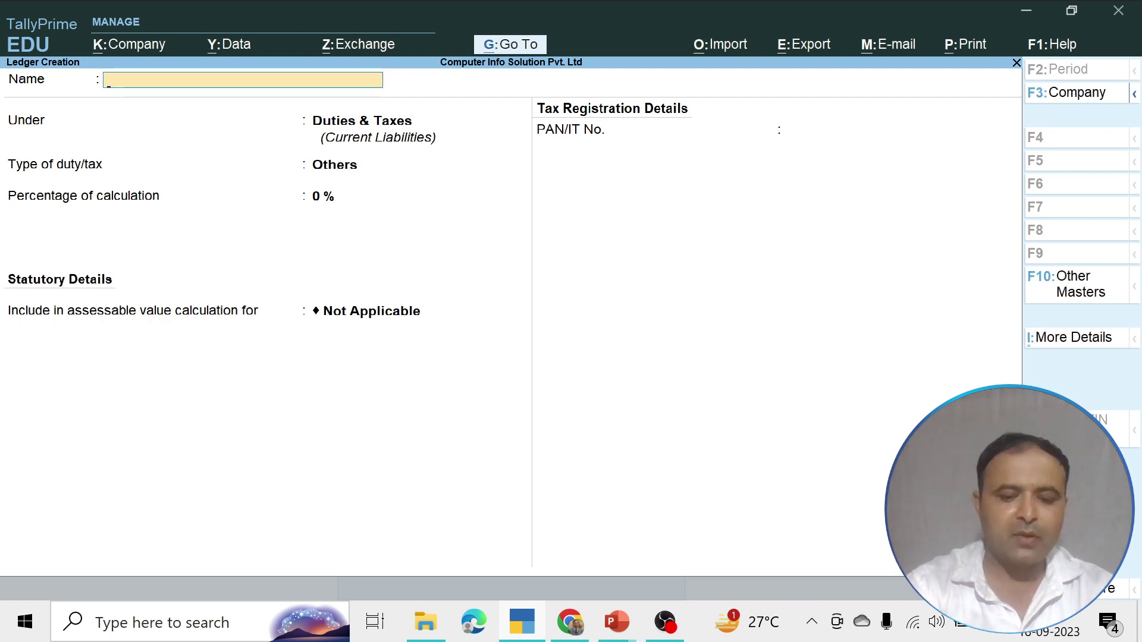
# Create ledger IGST@5% under Duties & Taxes as GST Integrated Tax at 5%, rounding limit 0
pyautogui.write('Igst')
pyautogui.press('BackSpace')
pyautogui.press('BackSpace')
pyautogui.press('BackSpace')
pyautogui.press('BackSpace')
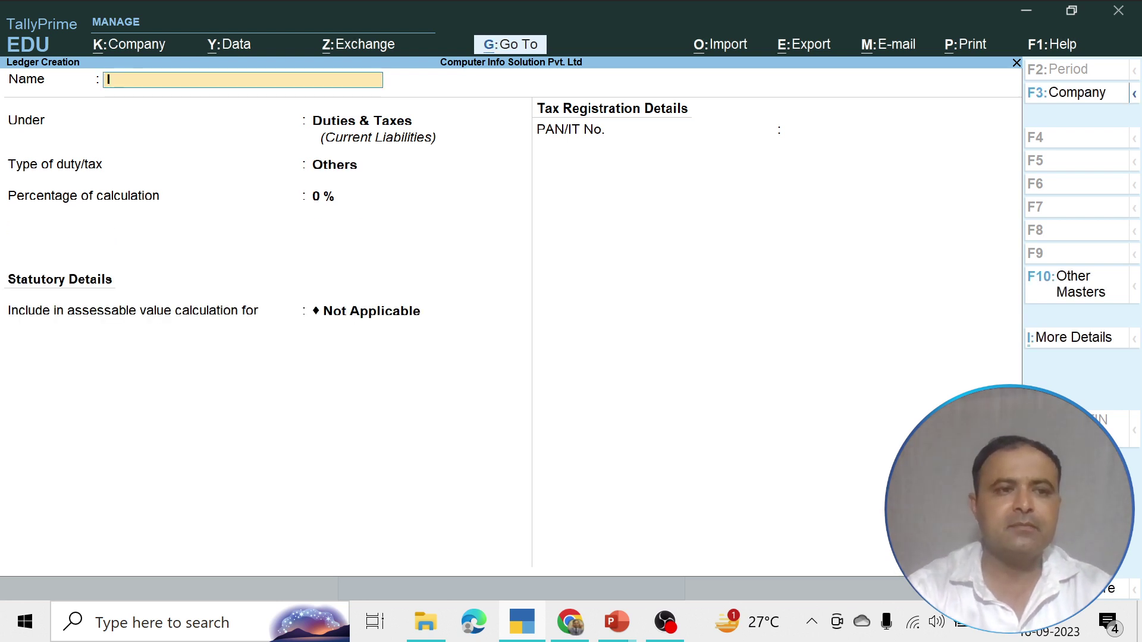
pyautogui.write('GST')
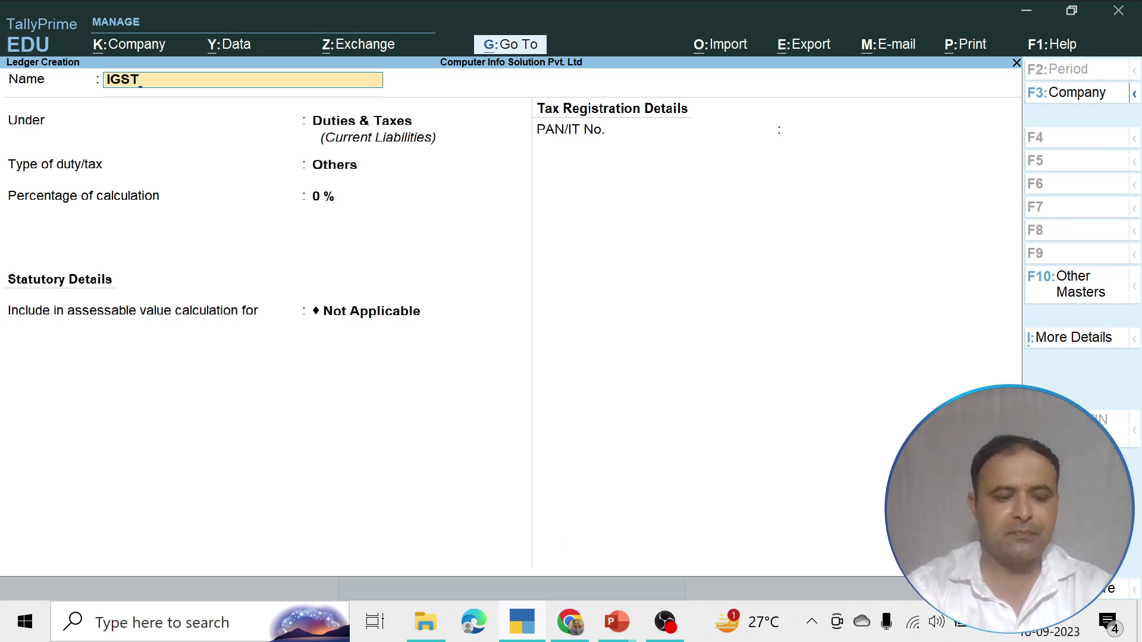
pyautogui.write('@5%')
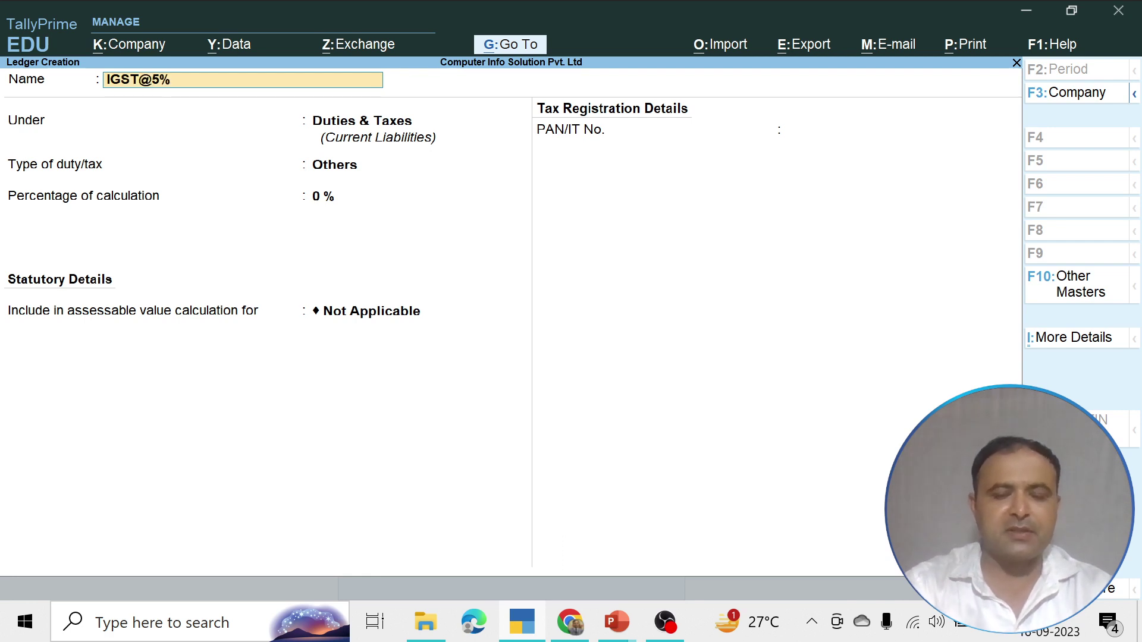
pyautogui.press('Return')
pyautogui.press('Return')
pyautogui.press('Up')
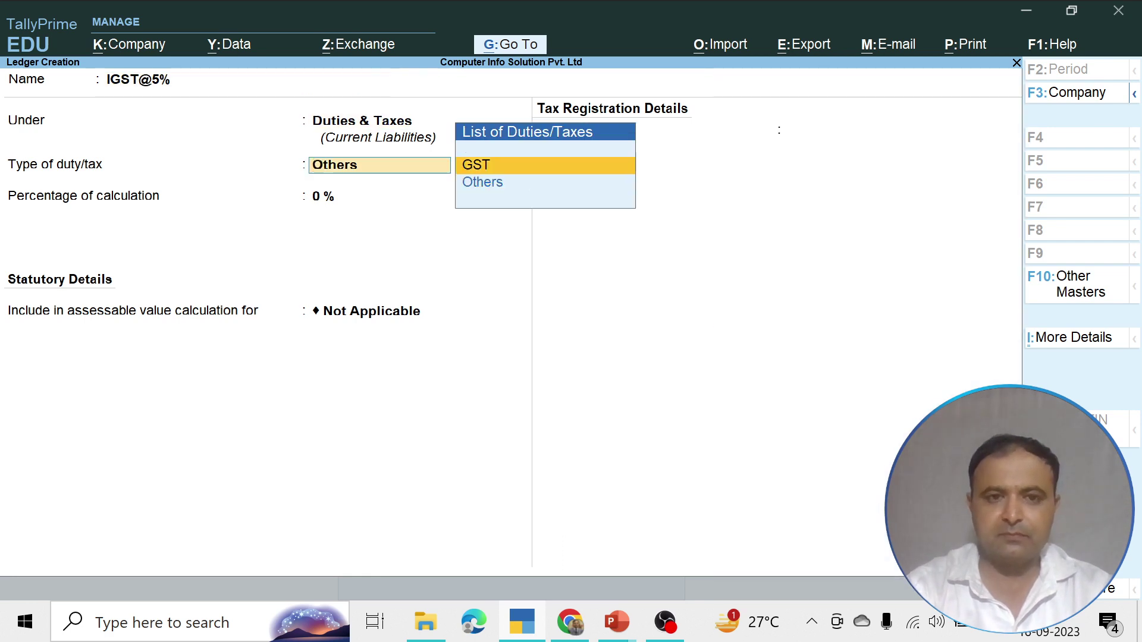
pyautogui.press('Return')
pyautogui.press('Down')
pyautogui.press('Down')
pyautogui.press('Return')
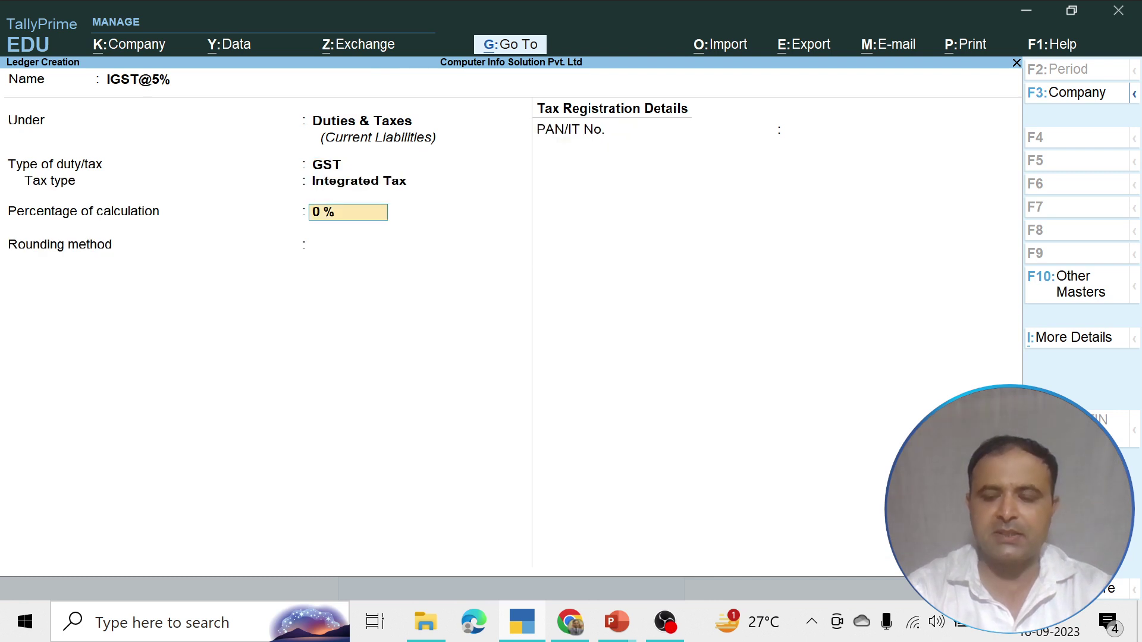
pyautogui.write('5')
pyautogui.press('Return')
pyautogui.press('Down')
pyautogui.press('Down')
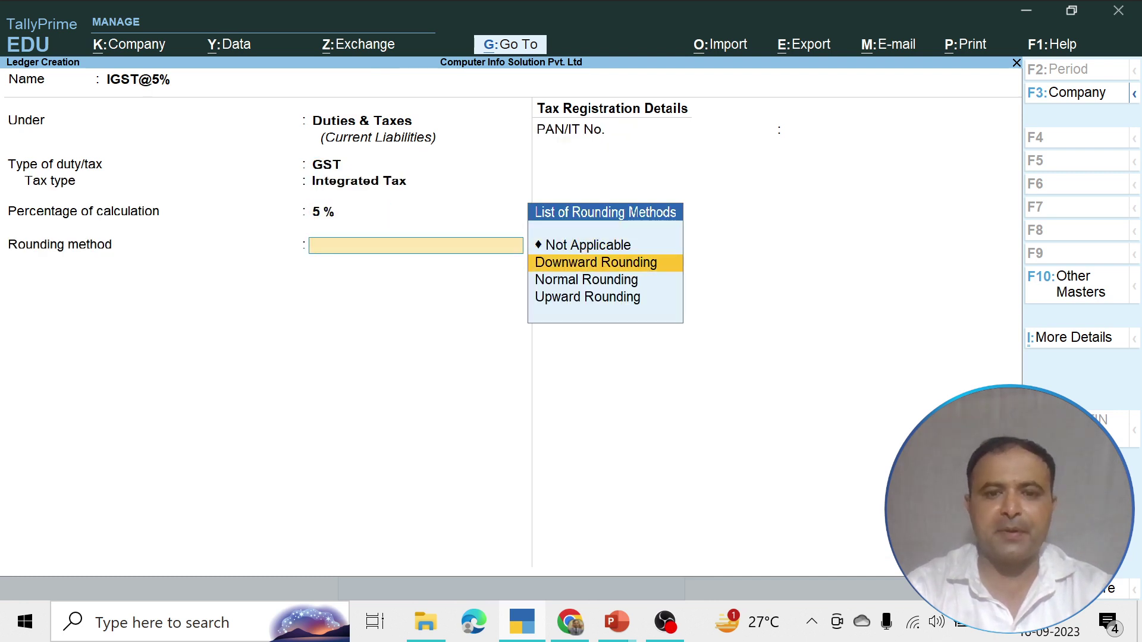
pyautogui.press('Return')
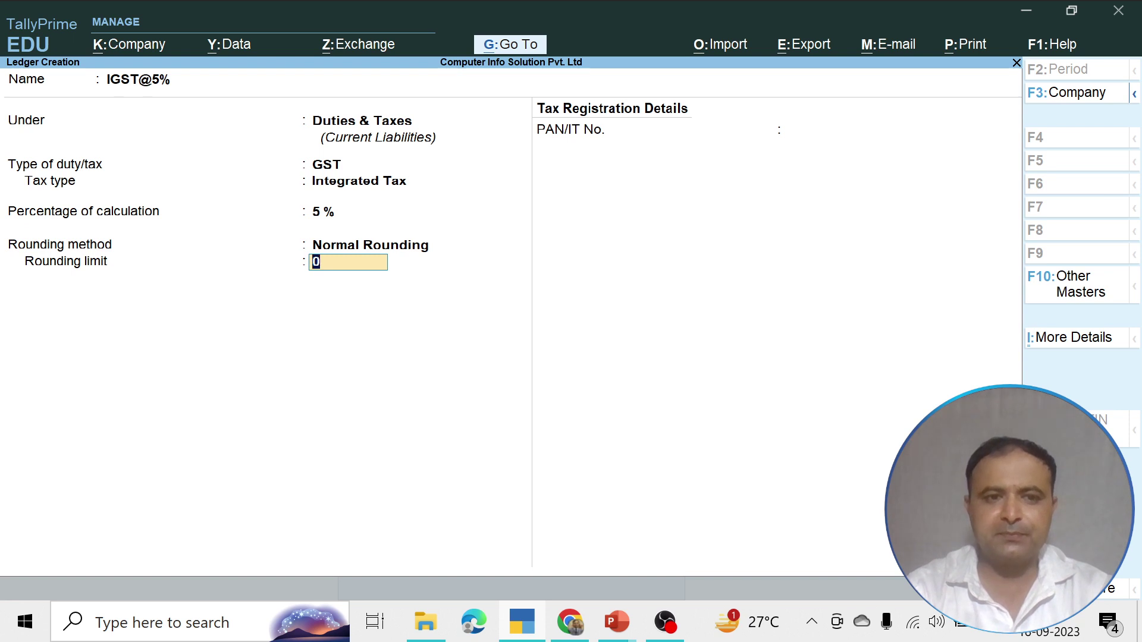
pyautogui.press('Return')
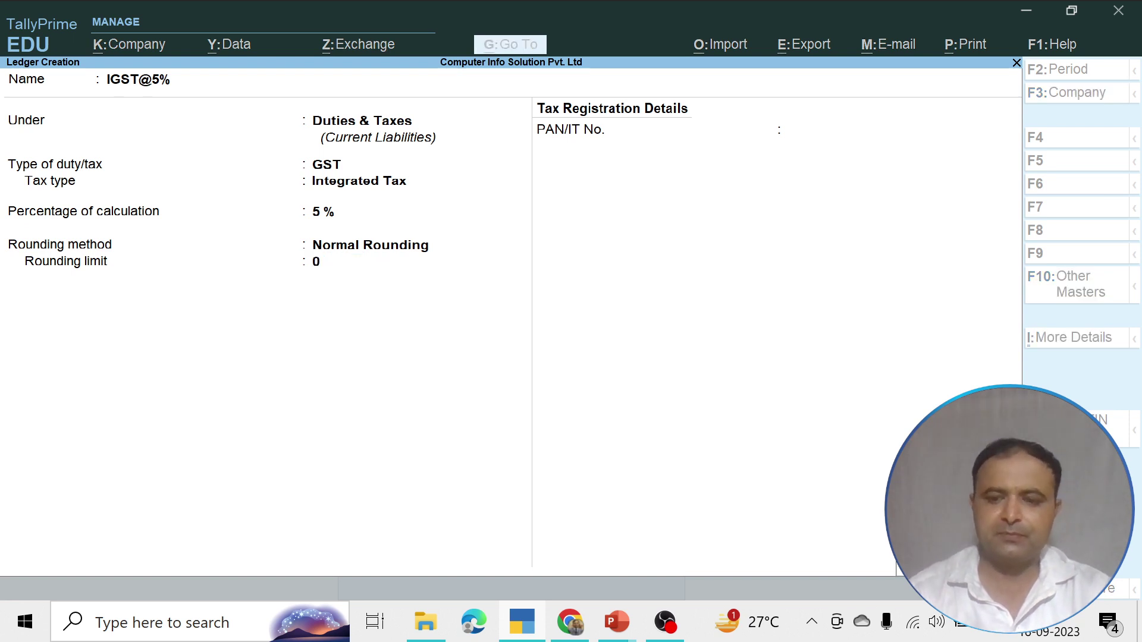
pyautogui.press('Return')
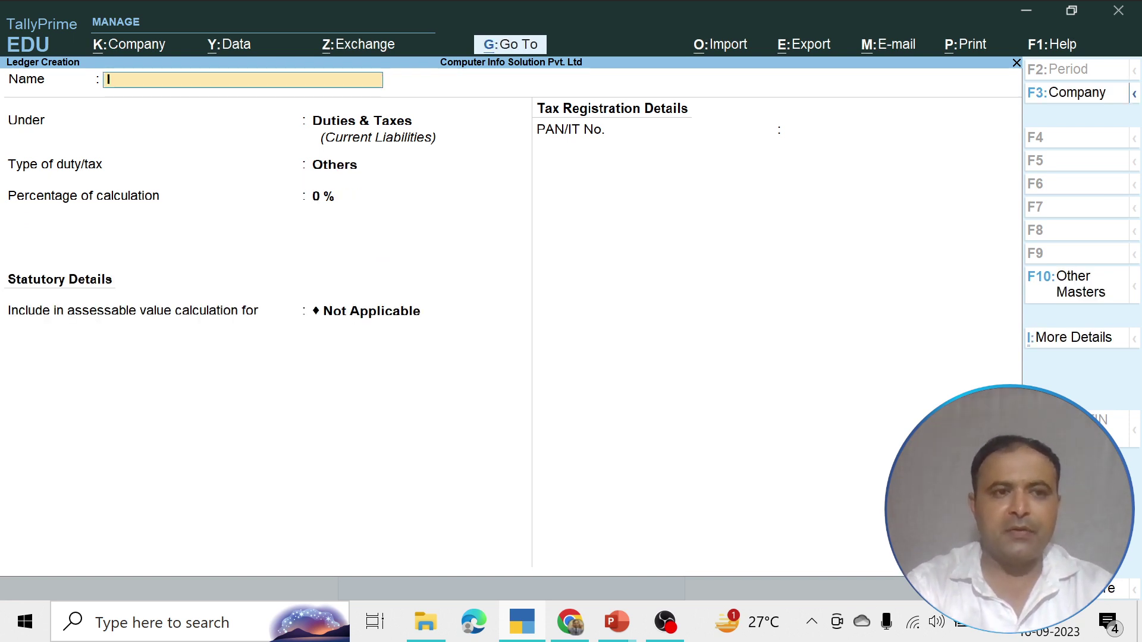
# Fill in IGST@12% under Duties & Taxes as GST Integrated Tax, 12%, Normal Rounding, limit 0
pyautogui.write('a')
pyautogui.press('BackSpace')
pyautogui.write('IGS')
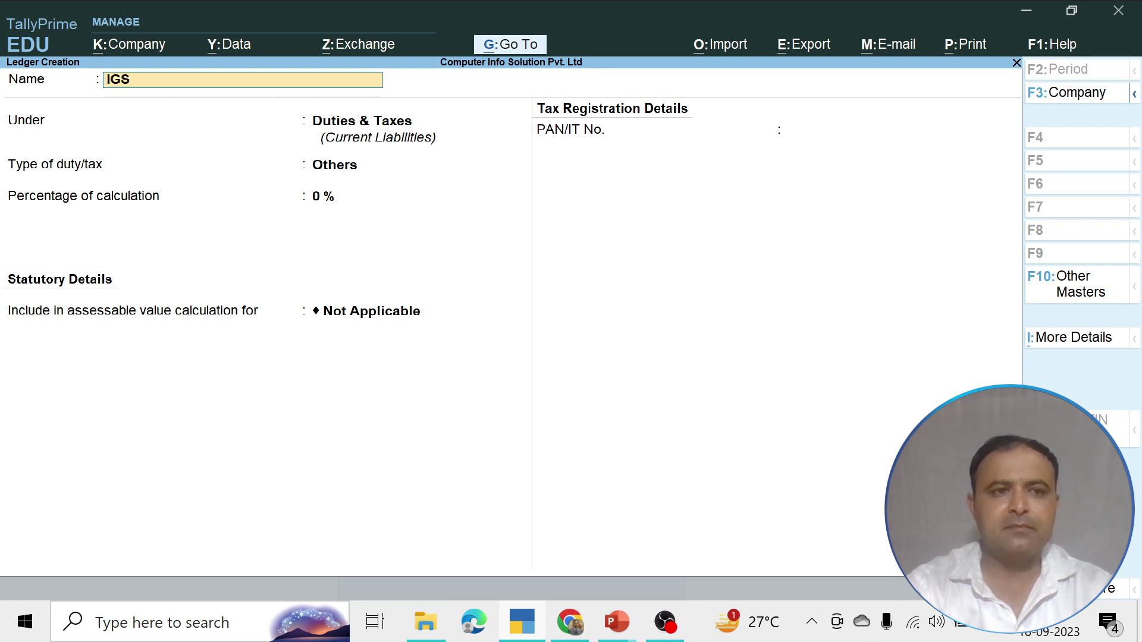
pyautogui.write('T@')
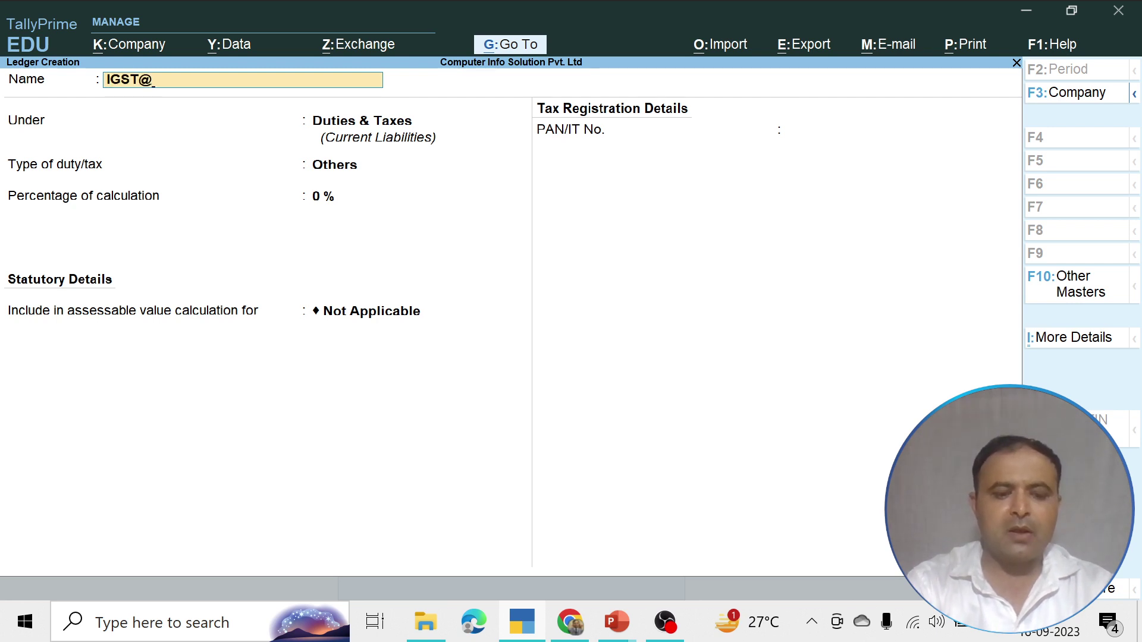
pyautogui.write('12')
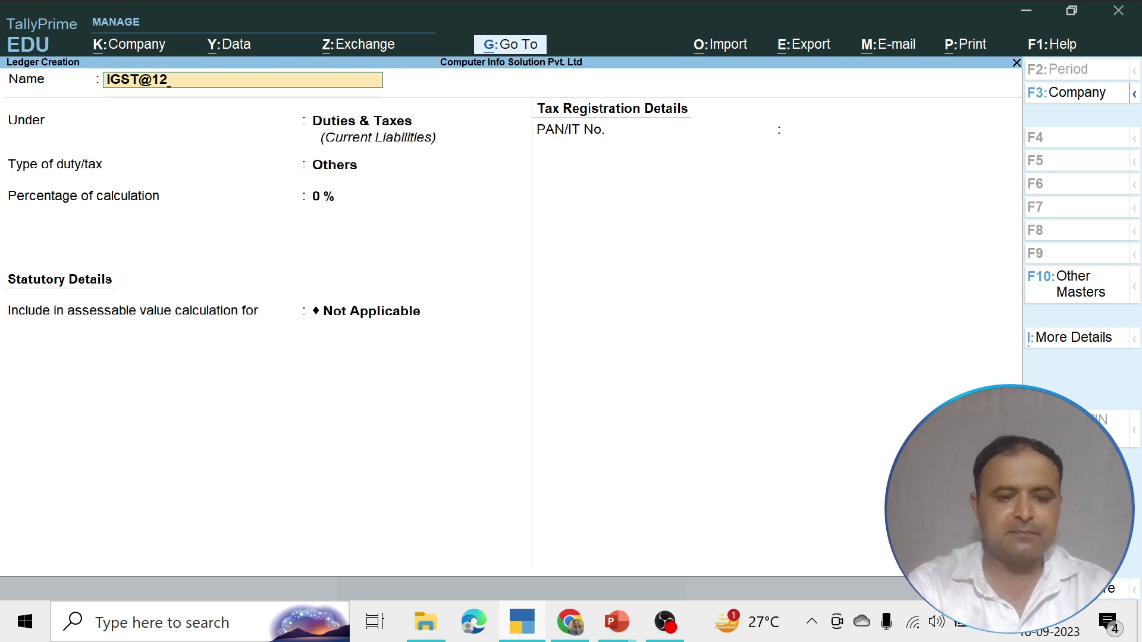
pyautogui.write('%')
pyautogui.press('Return')
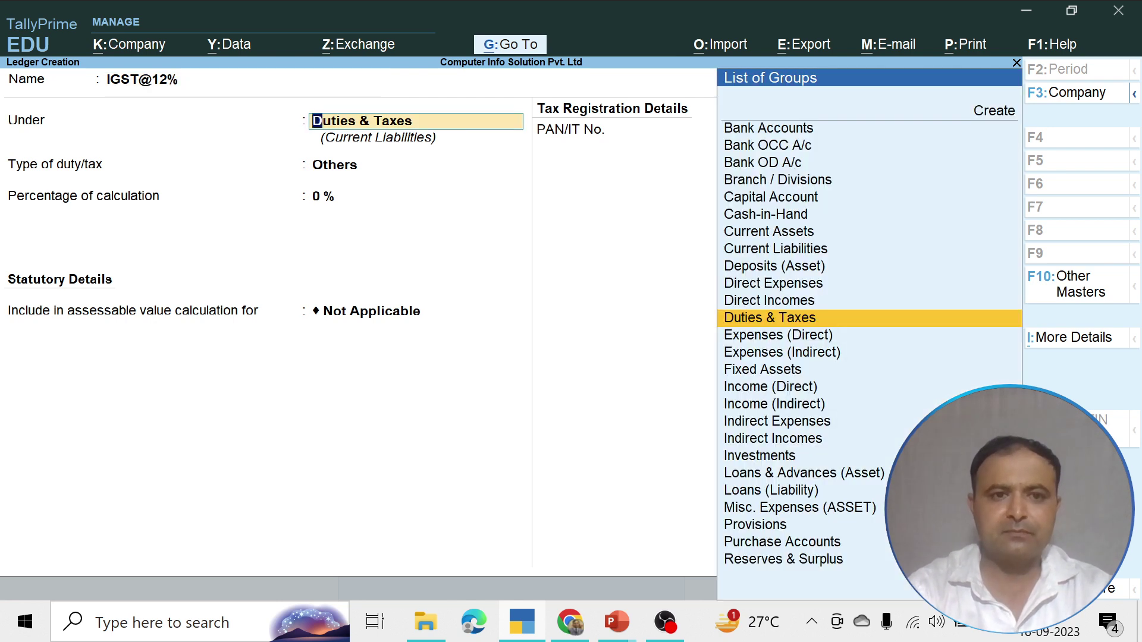
pyautogui.press('Return')
pyautogui.press('Up')
pyautogui.press('Return')
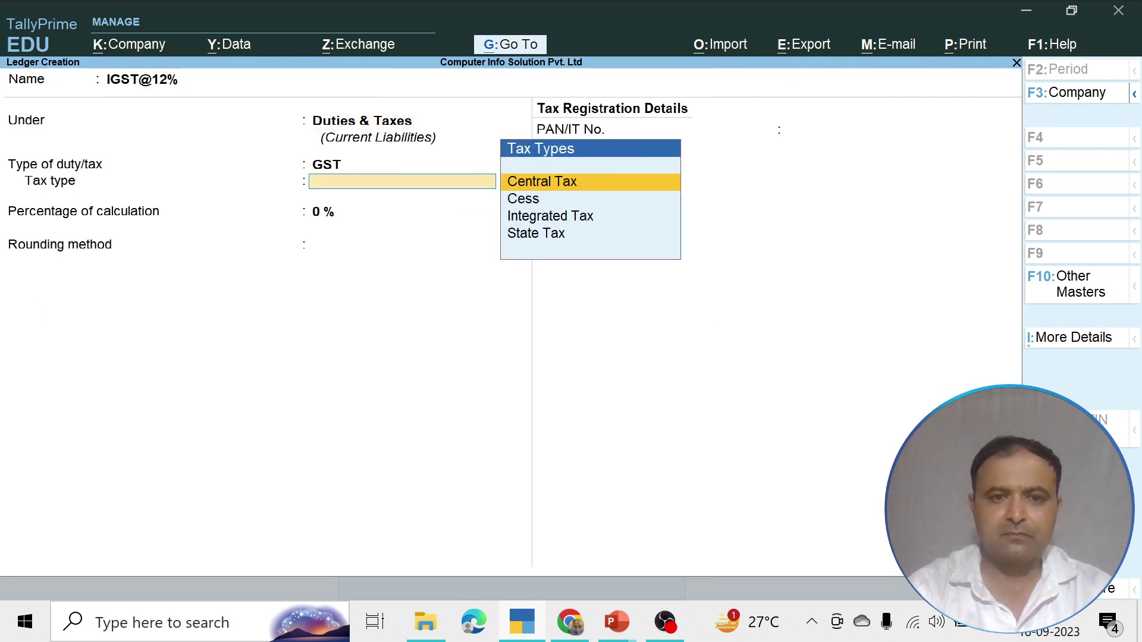
pyautogui.press('Down')
pyautogui.press('Down')
pyautogui.press('Return')
pyautogui.write('12')
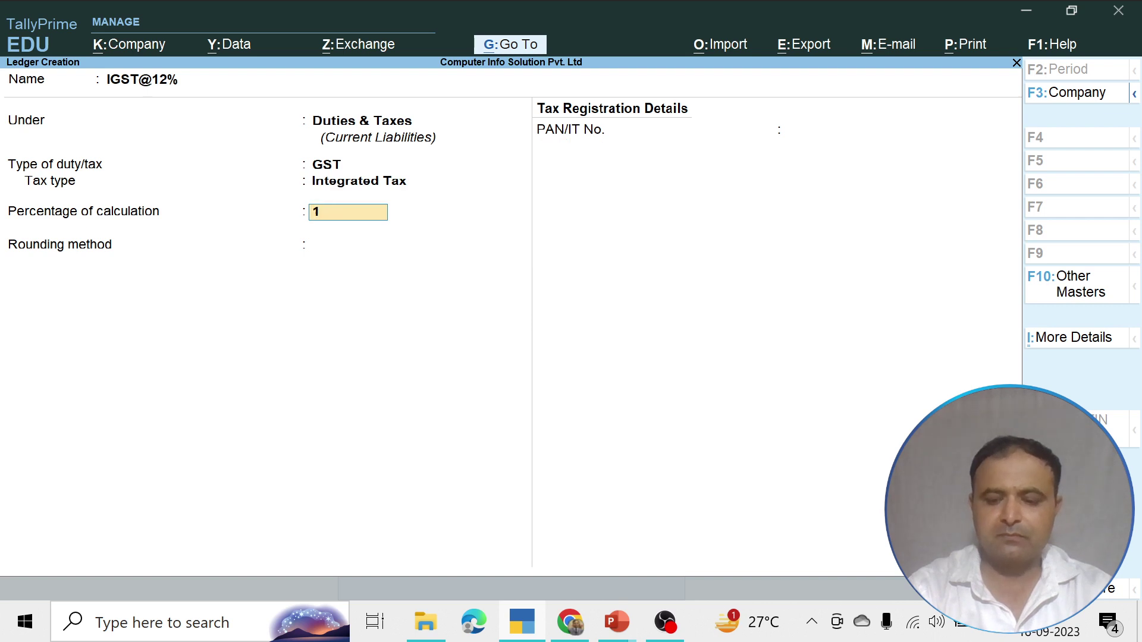
pyautogui.press('Return')
pyautogui.press('Down')
pyautogui.press('Down')
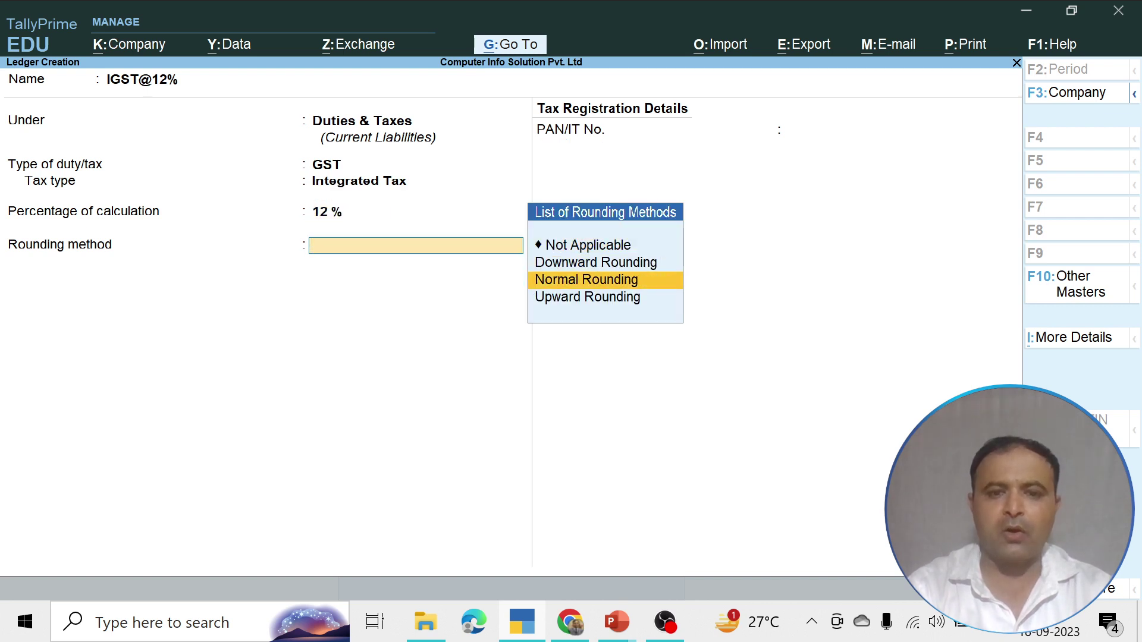
pyautogui.press('Return')
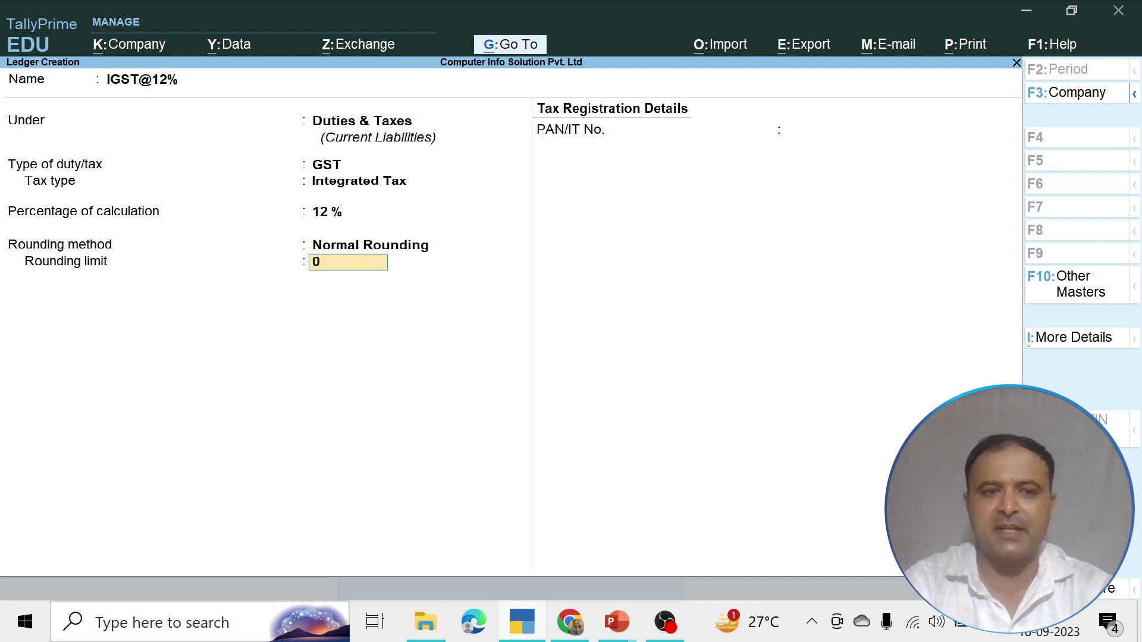
pyautogui.press('Return')
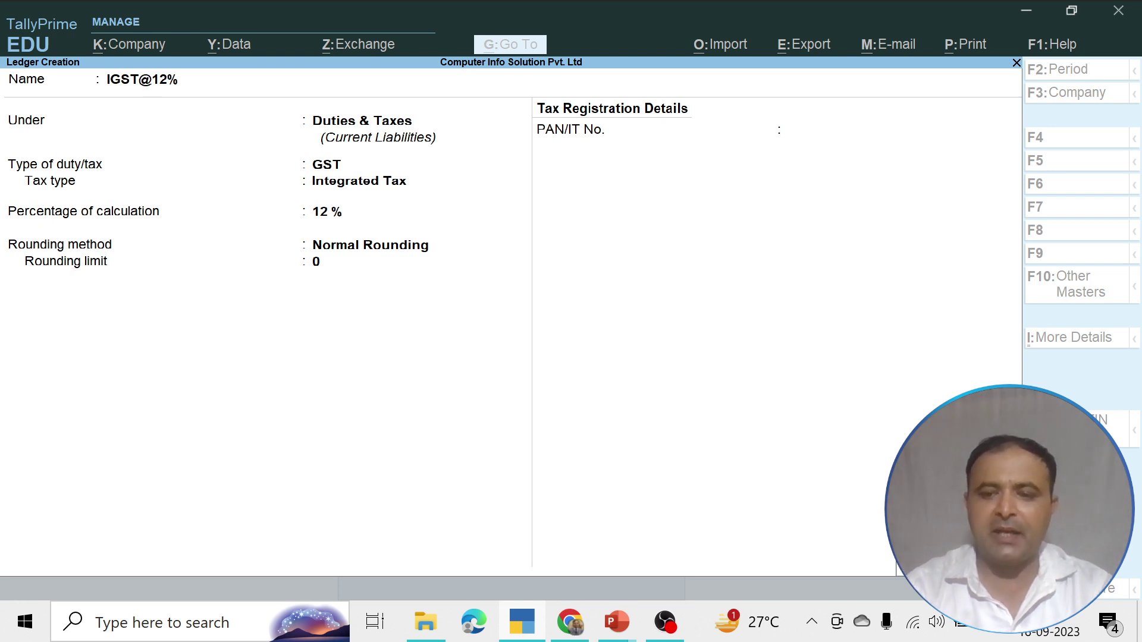
# Save the IGST@12% ledger and name the next ledger IGST@18%
pyautogui.press('Return')
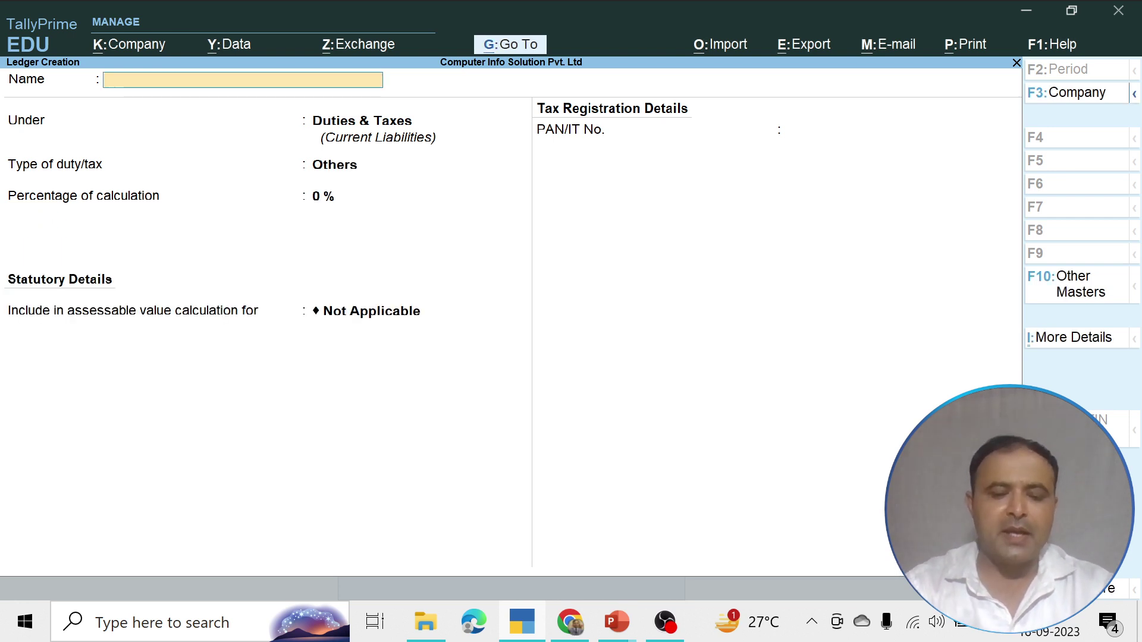
pyautogui.write('Igs')
pyautogui.press('BackSpace')
pyautogui.press('BackSpace')
pyautogui.press('BackSpace')
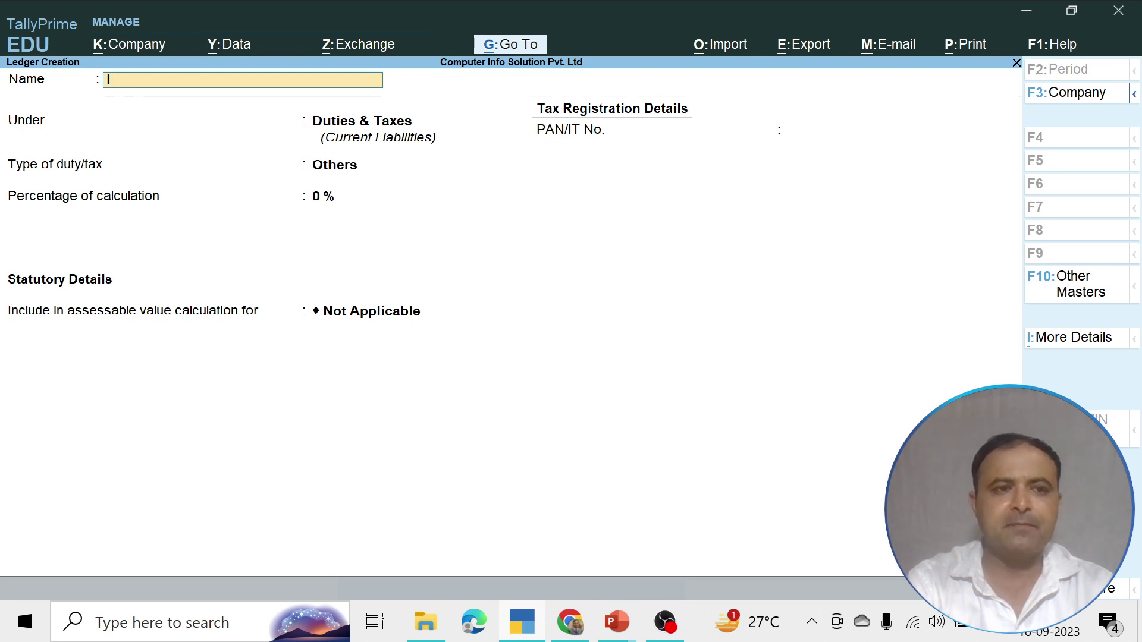
pyautogui.write('IGST')
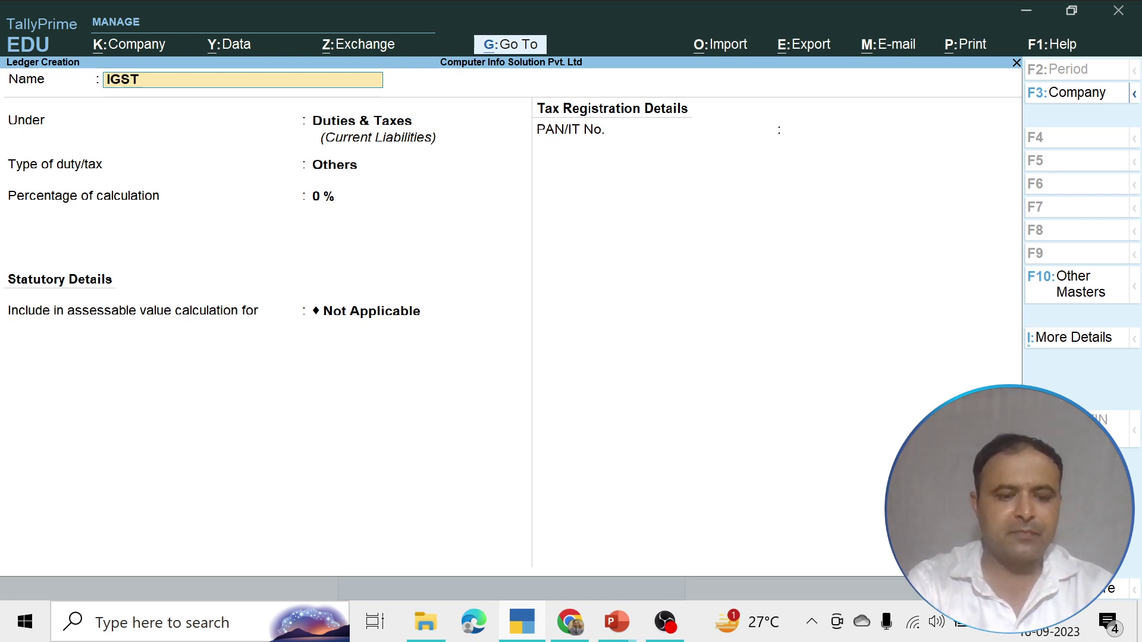
pyautogui.write('@18%')
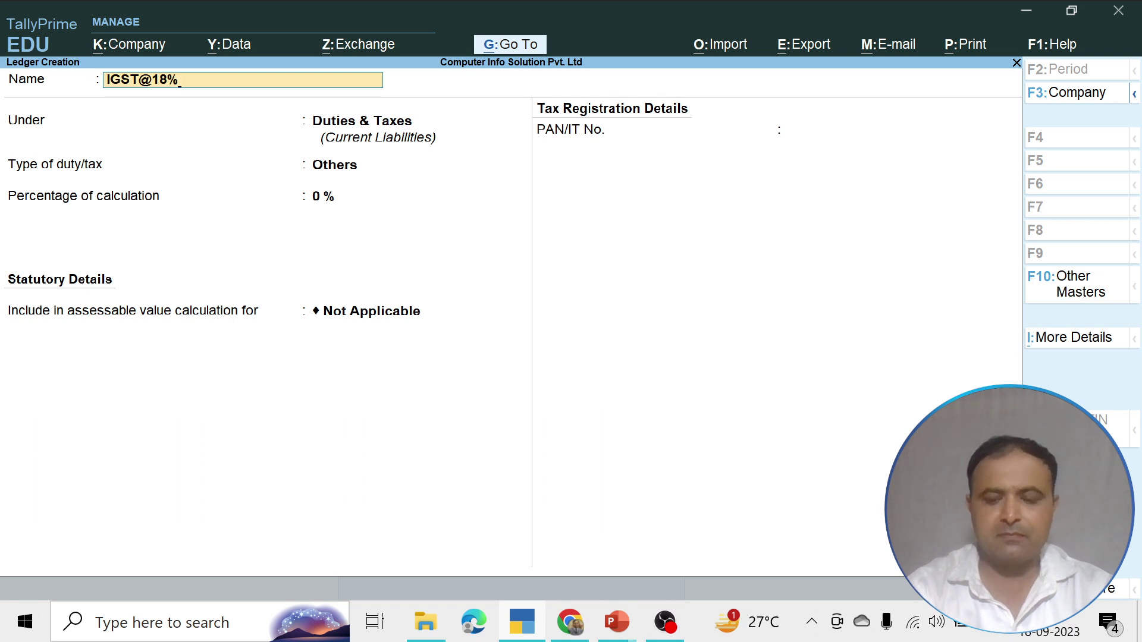
pyautogui.press('Return')
# Set IGST@18% as GST Integrated Tax at 18% with Normal Rounding, limit 0, and save it
pyautogui.press('Return')
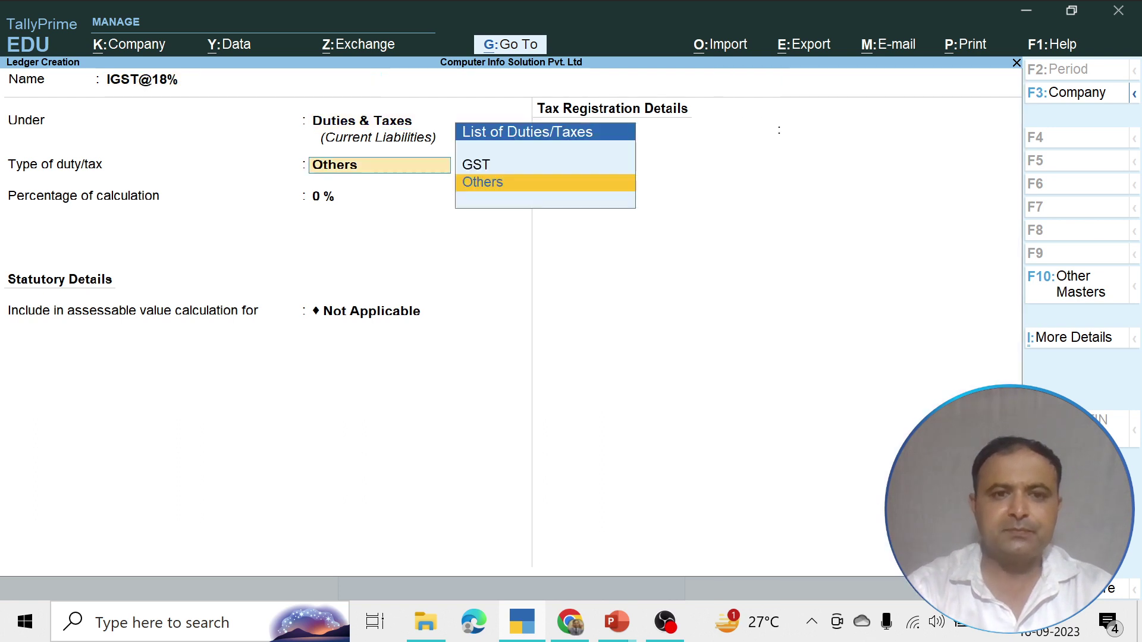
pyautogui.press('Up')
pyautogui.press('Return')
pyautogui.press('Down')
pyautogui.press('Down')
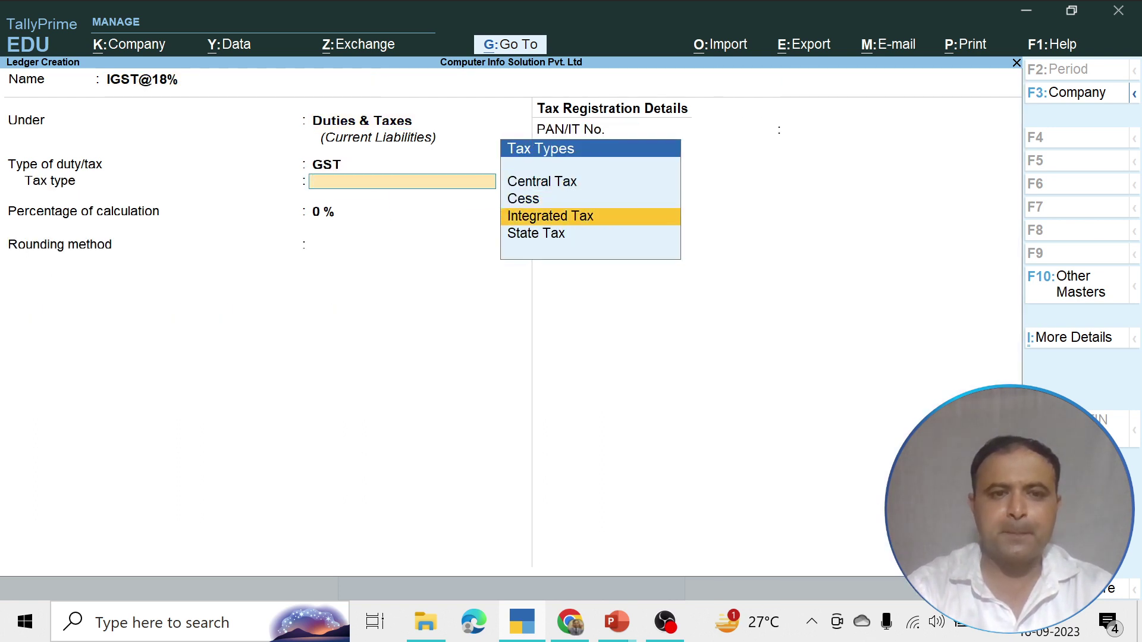
pyautogui.press('Return')
pyautogui.write('18')
pyautogui.press('Return')
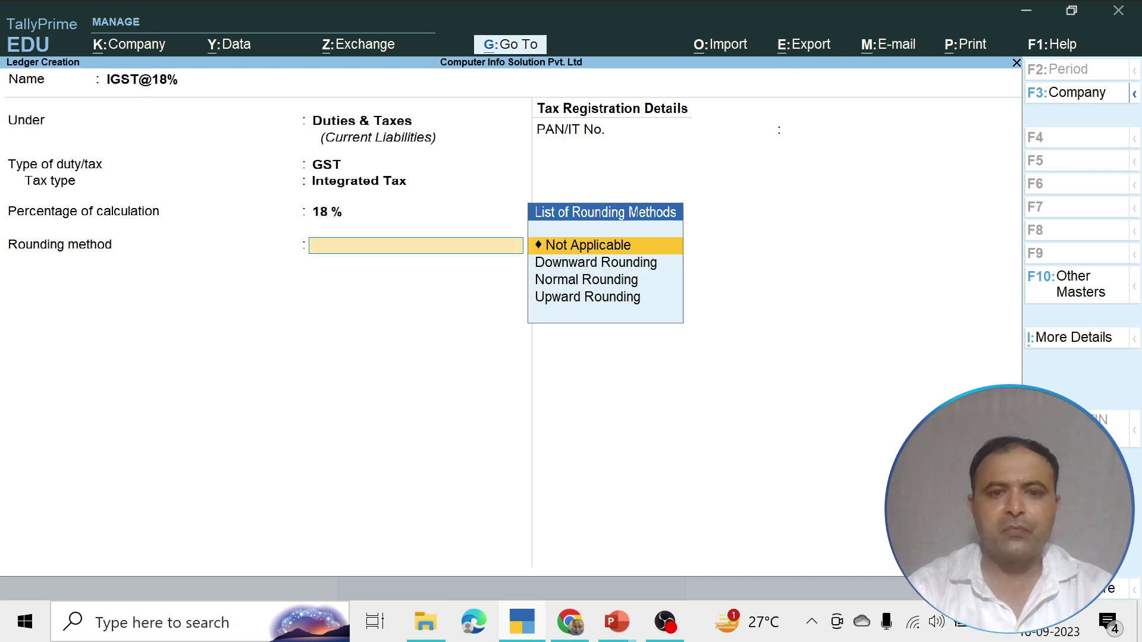
pyautogui.press('Down')
pyautogui.press('Down')
pyautogui.press('Return')
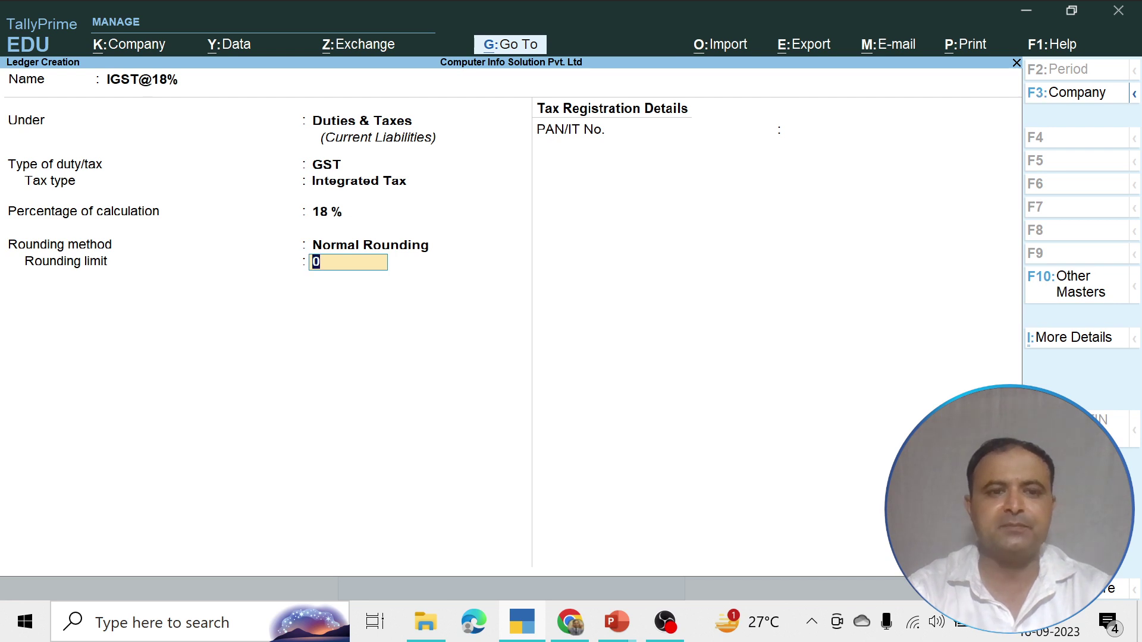
pyautogui.press('Return')
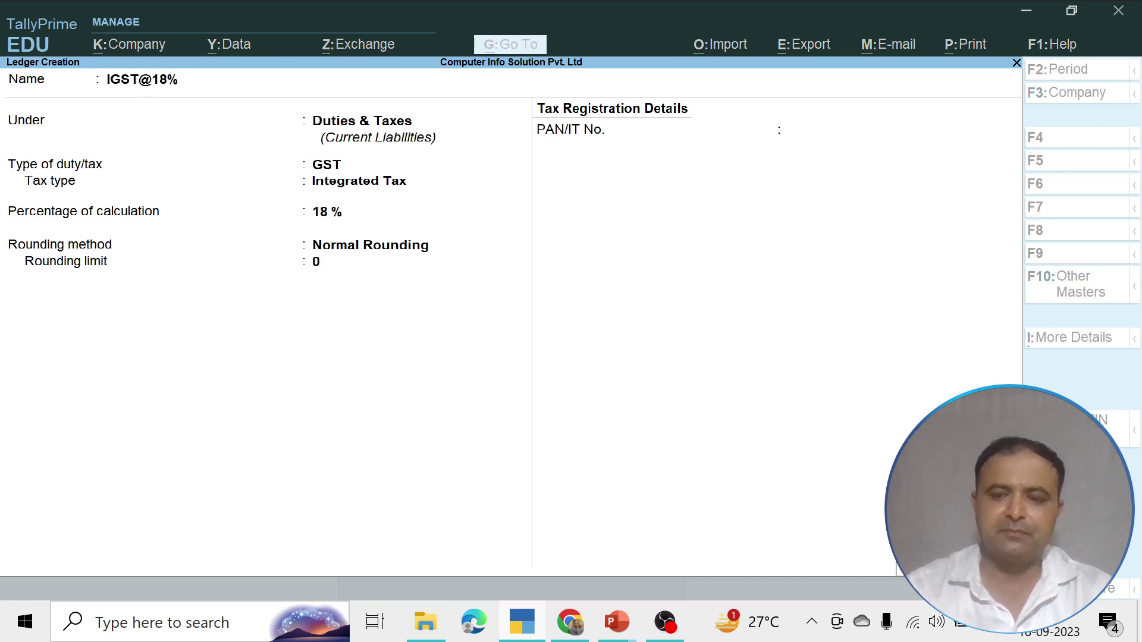
pyautogui.press('Return')
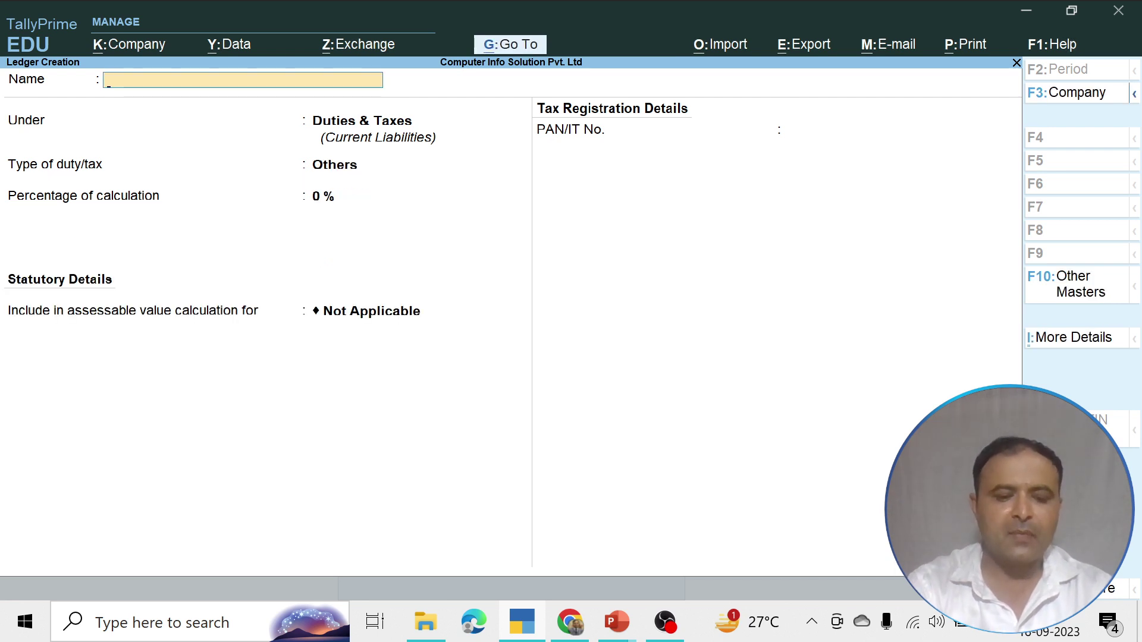
# Name a new ledger IGST@28% under Duties & Taxes as GST Integrated Tax
pyautogui.write('Ist')
pyautogui.press('BackSpace')
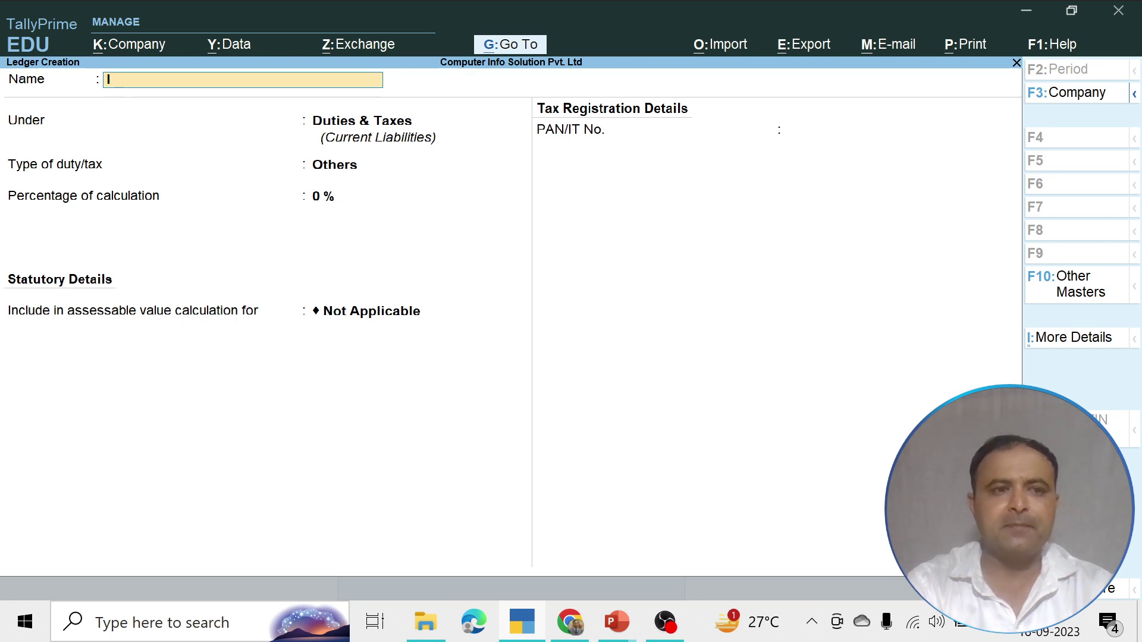
pyautogui.write('GST@')
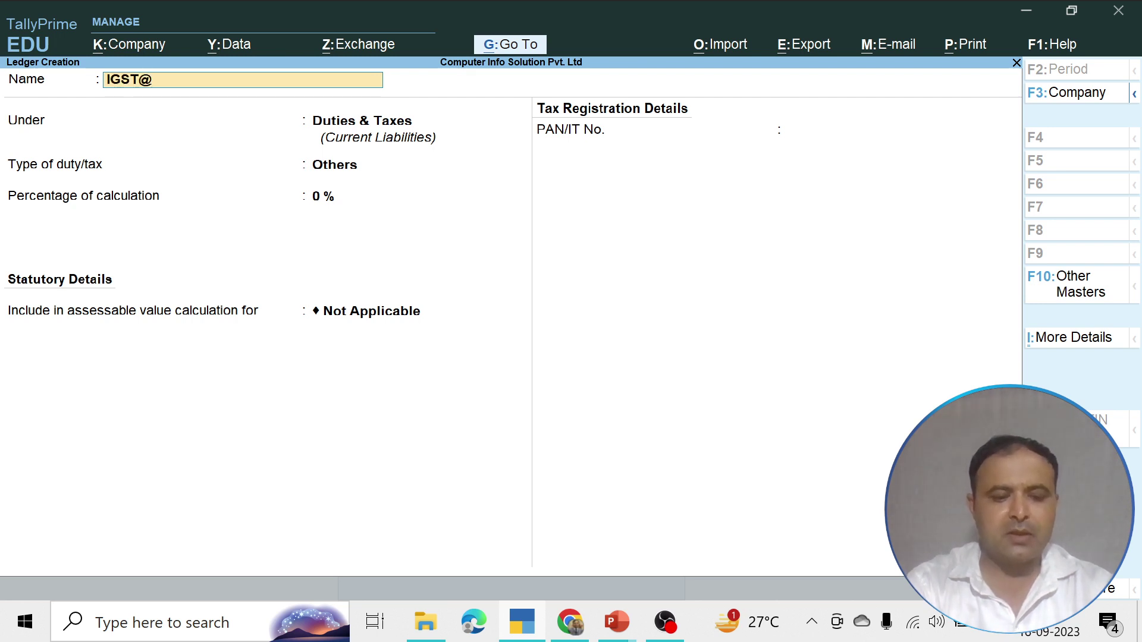
pyautogui.write('28%')
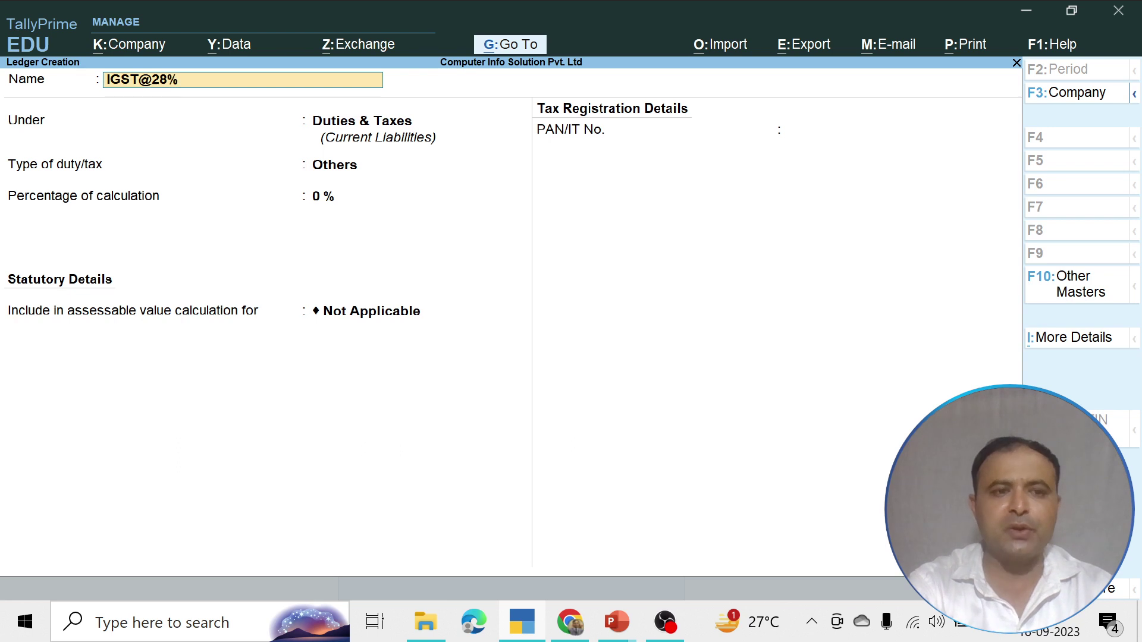
pyautogui.press('Return')
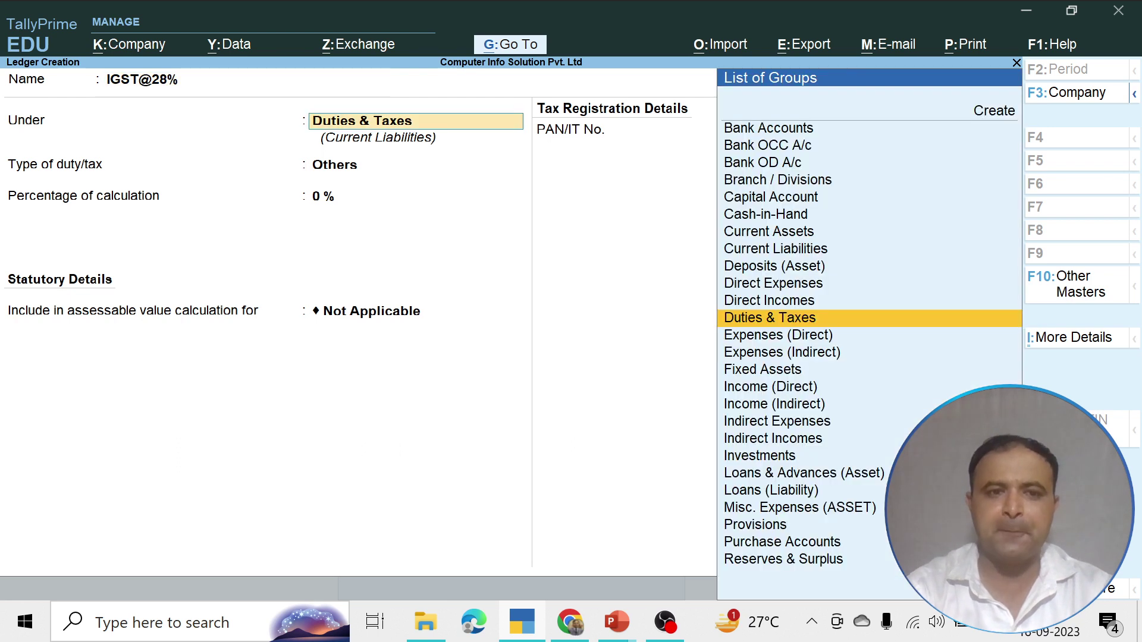
pyautogui.press('Return')
pyautogui.press('Up')
pyautogui.press('Return')
pyautogui.press('Down')
pyautogui.press('Down')
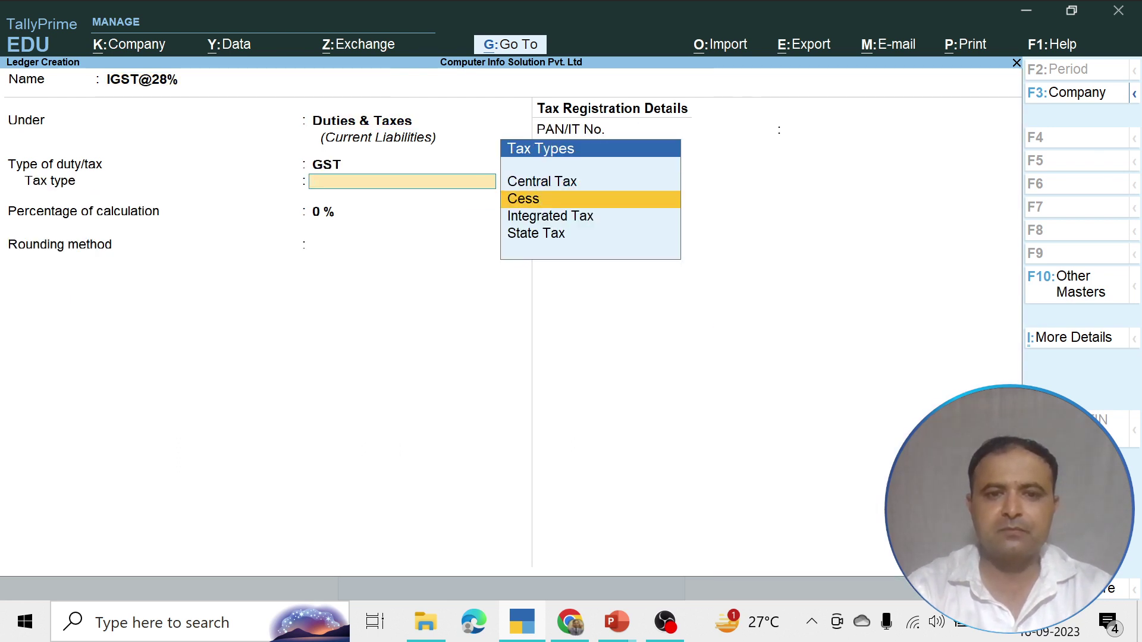
pyautogui.press('Return')
# Enter the 28% rate, save the ledger with Ctrl+A, and return to Gateway of Tally
pyautogui.write('28')
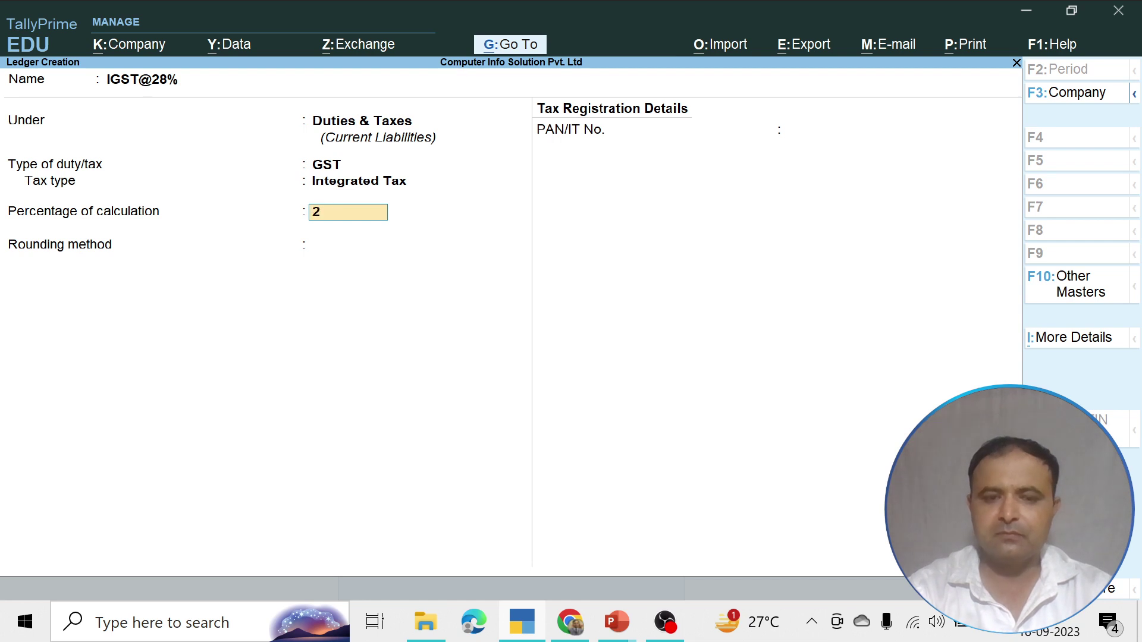
pyautogui.press('Return')
pyautogui.press('Return')
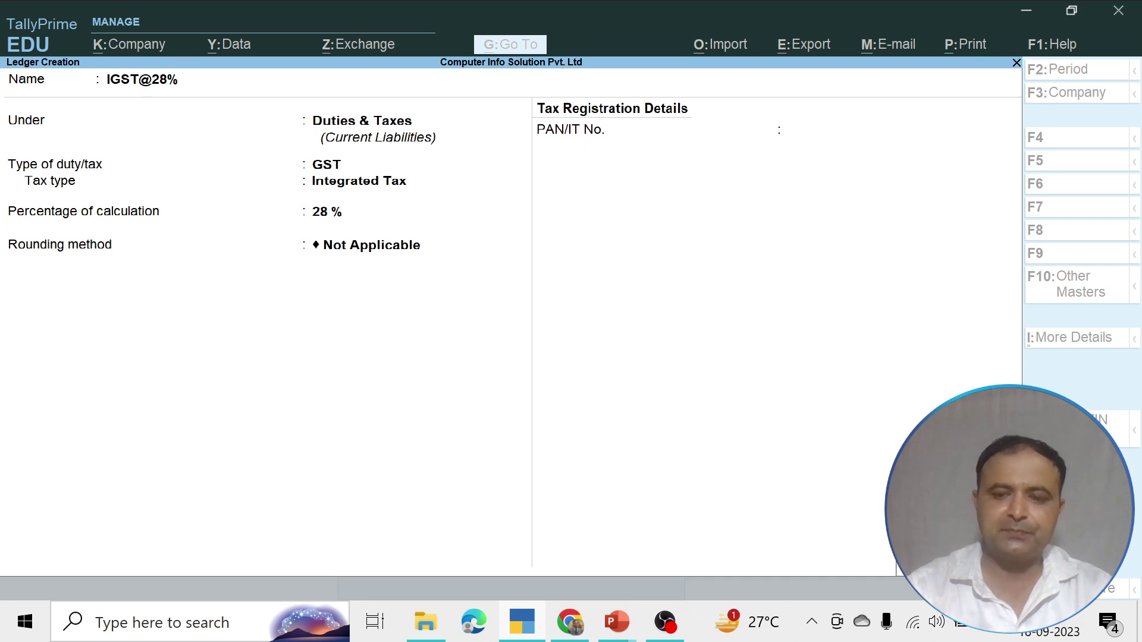
pyautogui.hotkey('ctrl', 'a')
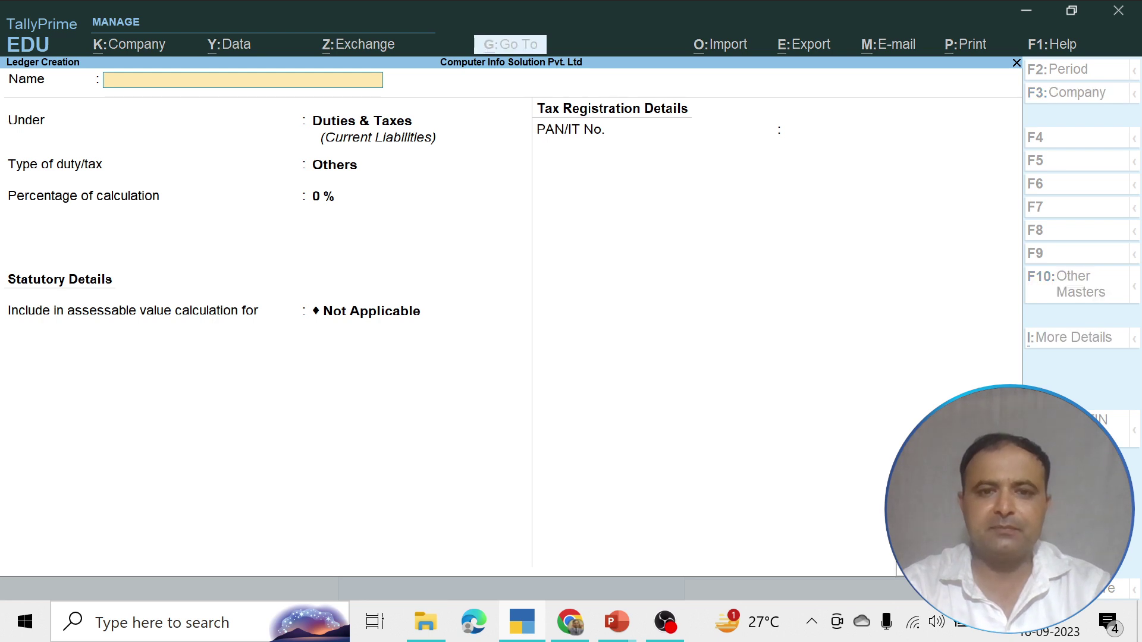
pyautogui.press('Escape')
pyautogui.press('Escape')
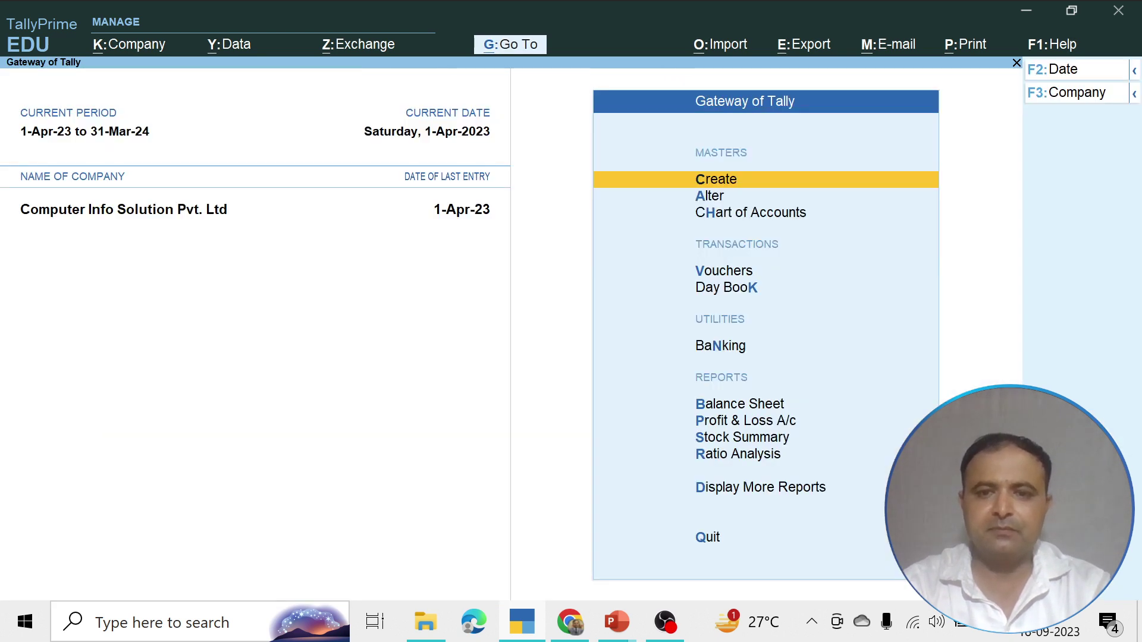
# Start Purchase voucher 3 with ABC Solution Pvt. Ltd as party and open its ledger for alteration
pyautogui.press('Down')
pyautogui.press('Down')
pyautogui.press('Down')
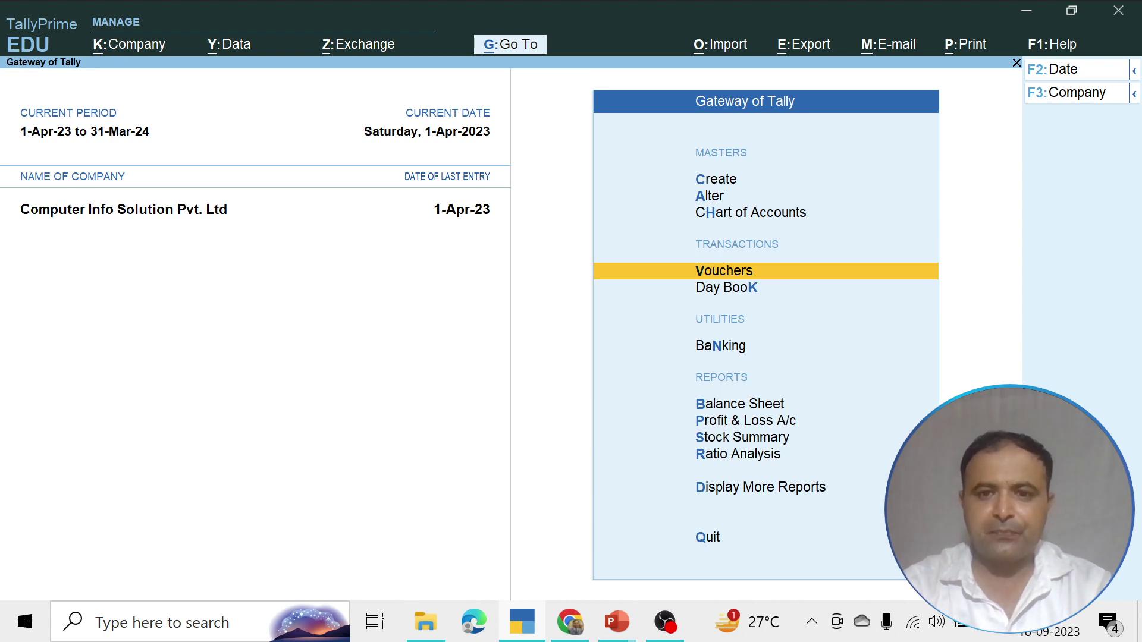
pyautogui.press('Return')
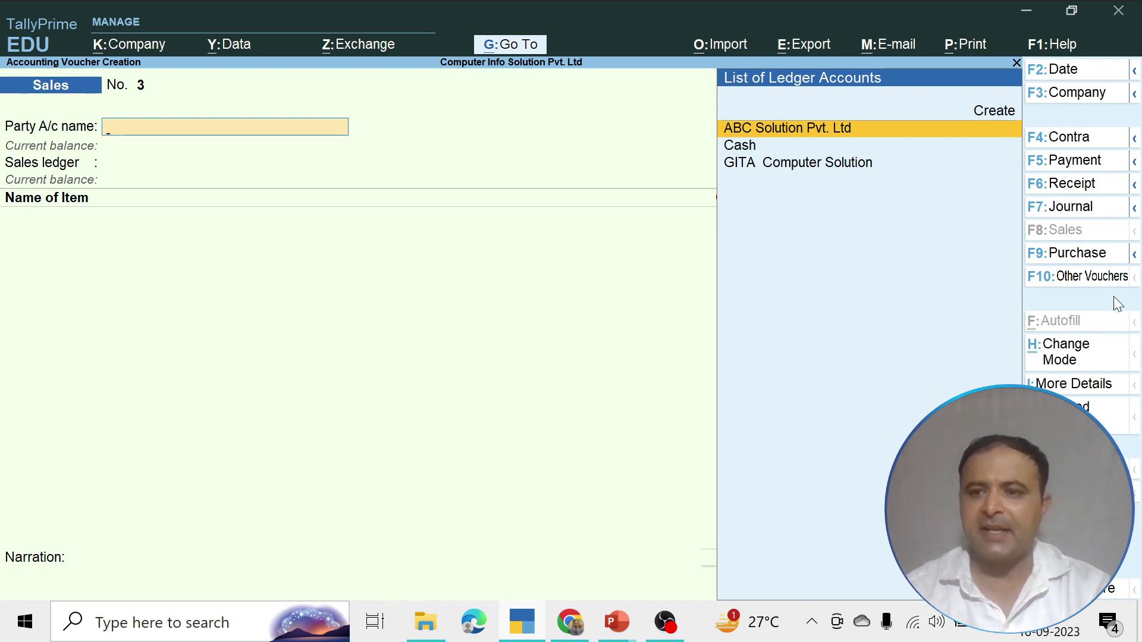
pyautogui.click(1078, 261)
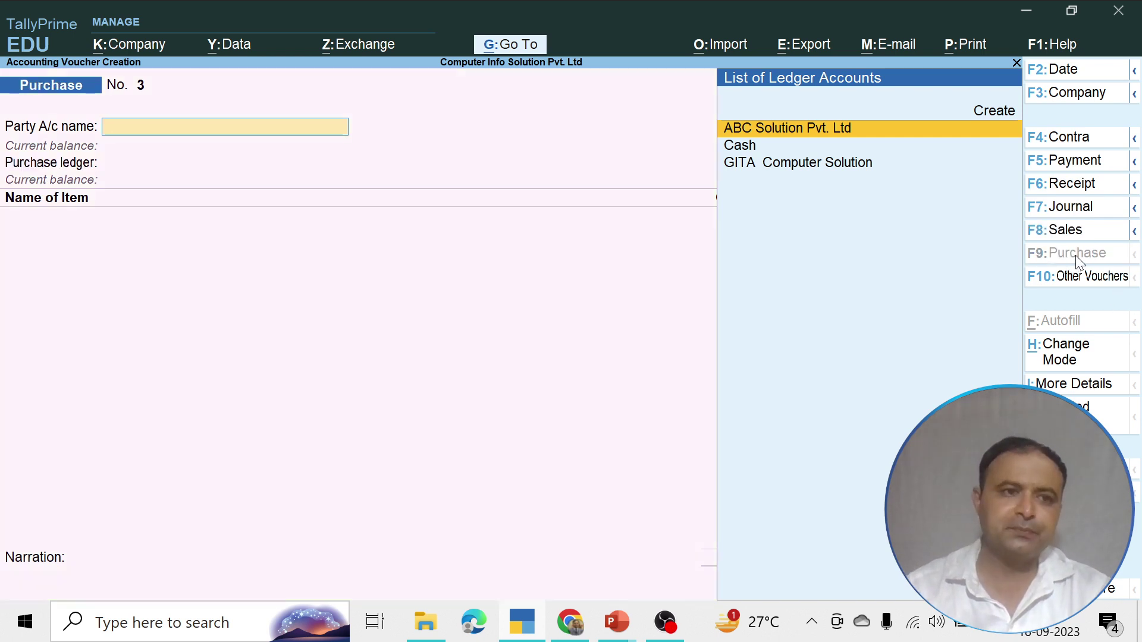
pyautogui.press('Down')
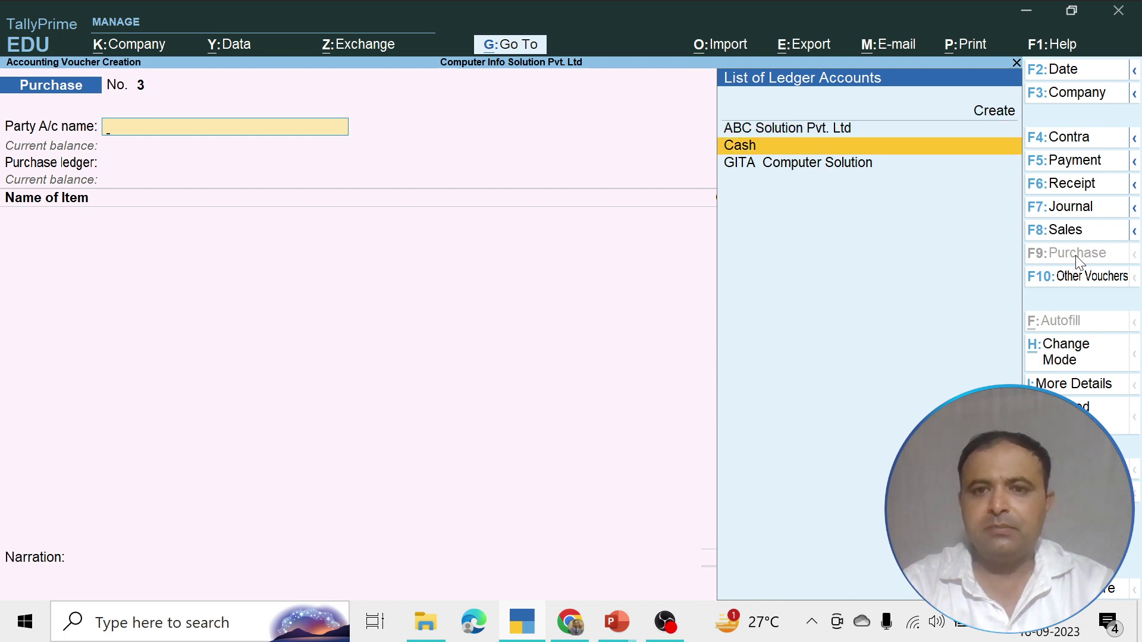
pyautogui.press('Up')
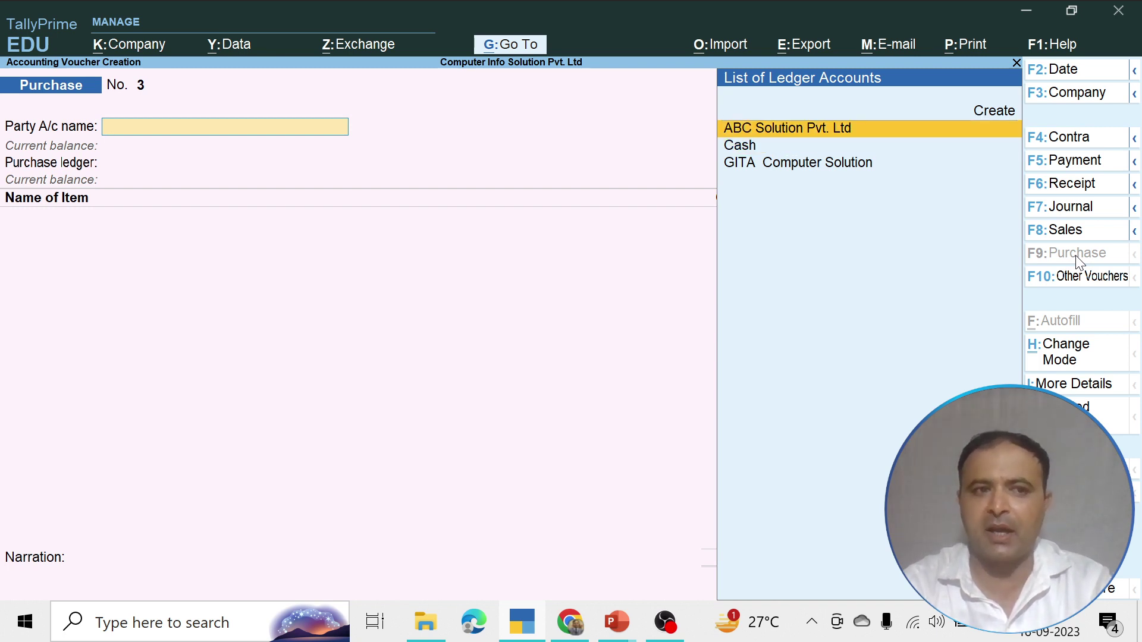
pyautogui.press('Return')
pyautogui.press('BackSpace')
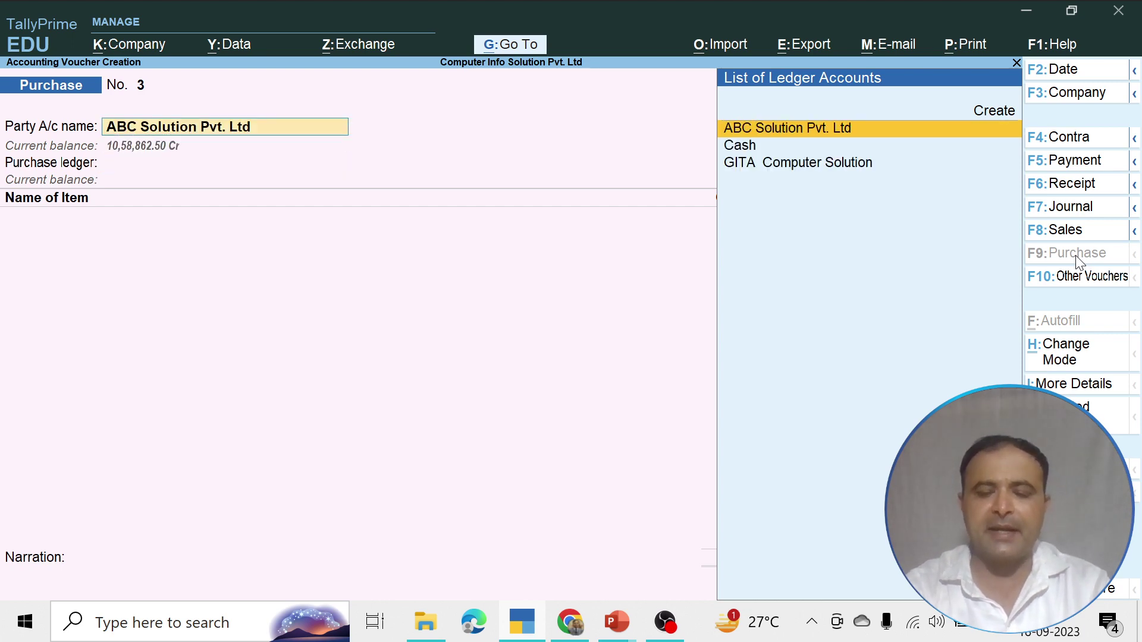
pyautogui.hotkey('ctrl', 'Return')
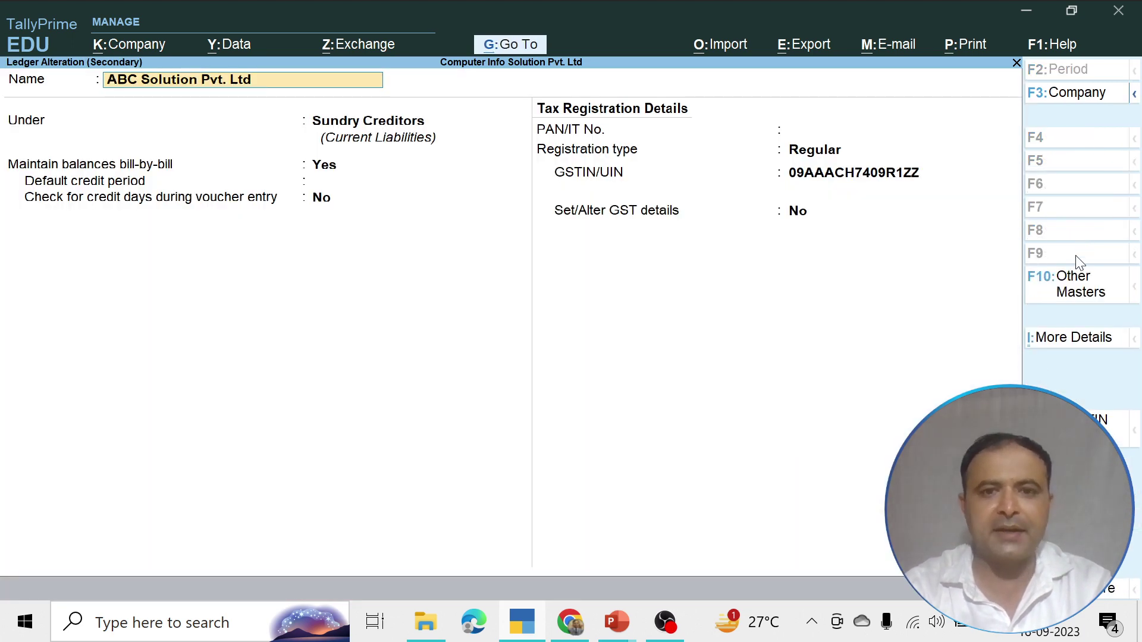
# Step through ABC Solution Pvt. Ltd's ledger, clear its GSTIN, and return to the purchase voucher
pyautogui.press('Return')
pyautogui.press('Return')
pyautogui.press('Return')
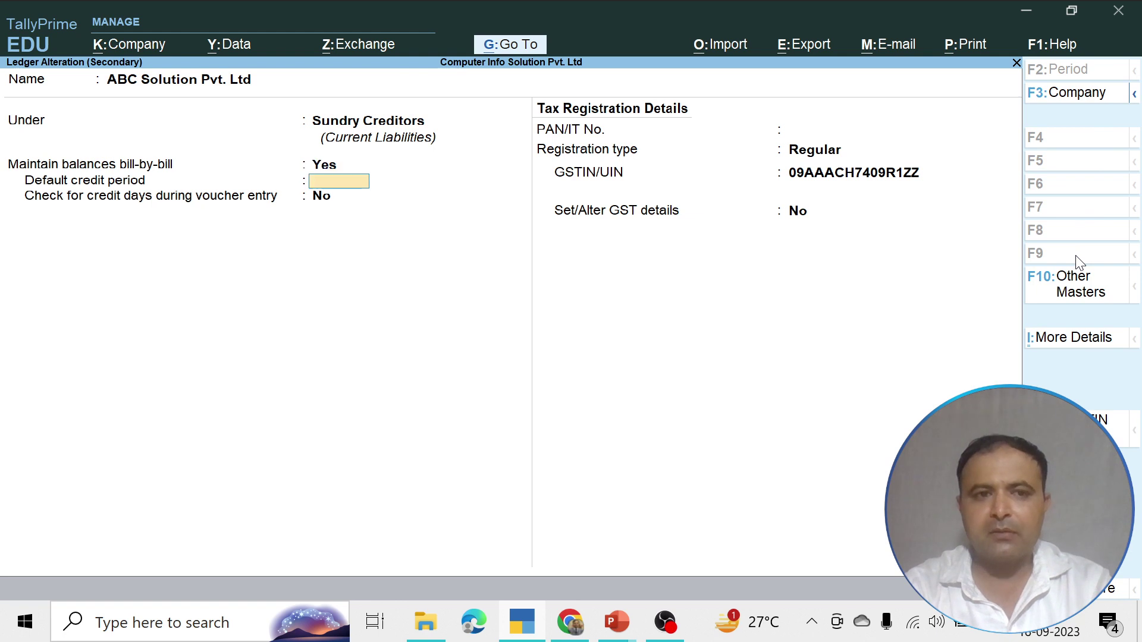
pyautogui.press('Return')
pyautogui.press('Return')
pyautogui.press('Return')
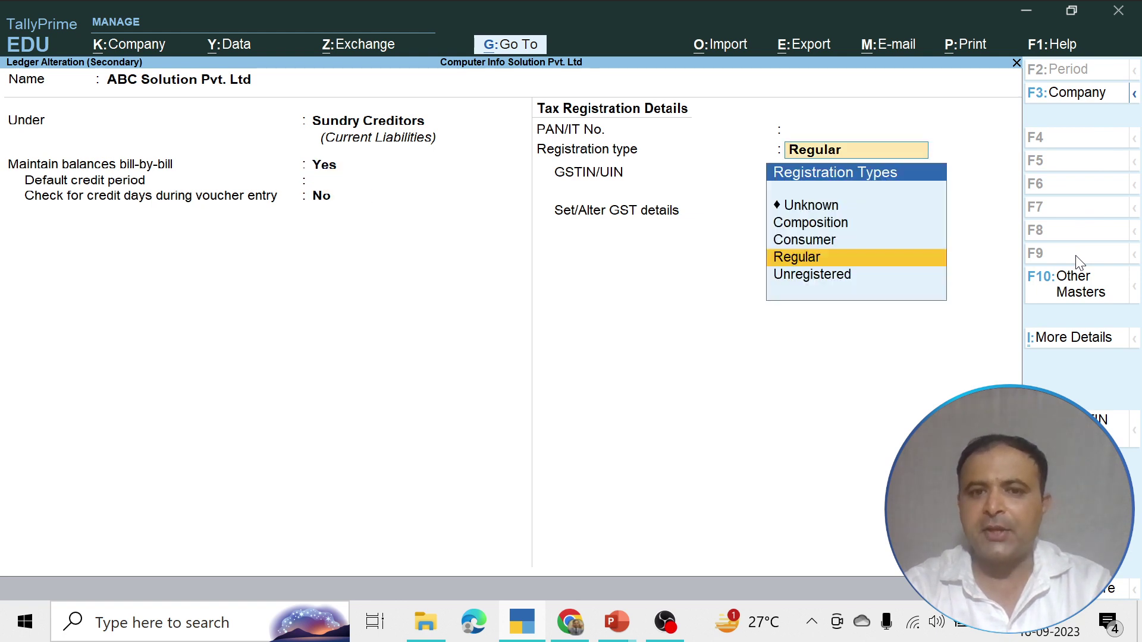
pyautogui.press('Return')
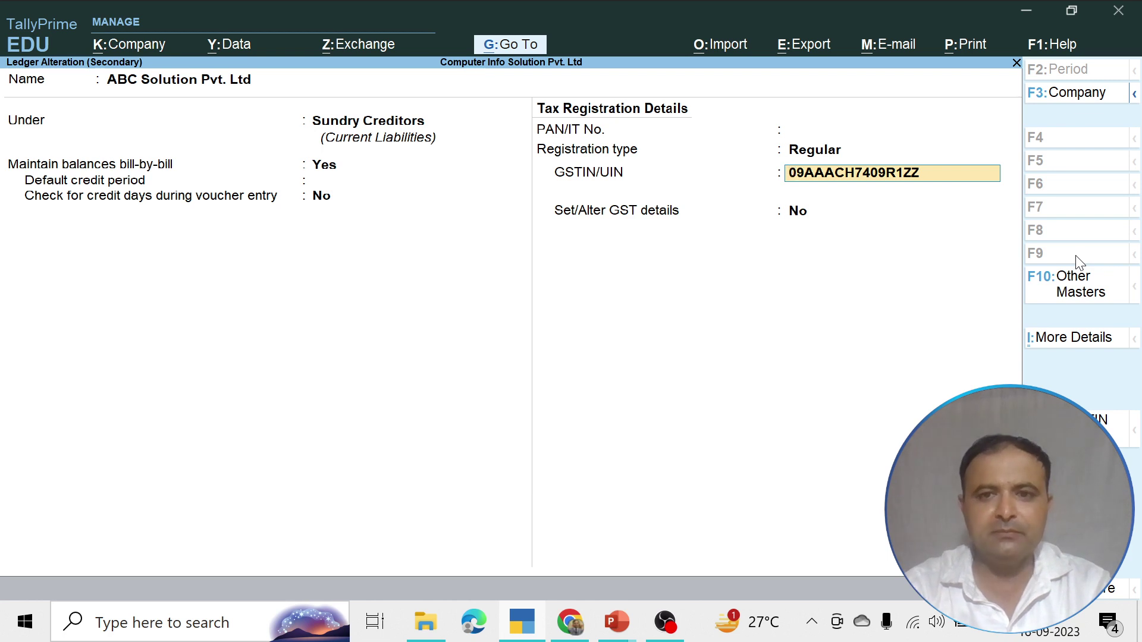
pyautogui.press('BackSpace')
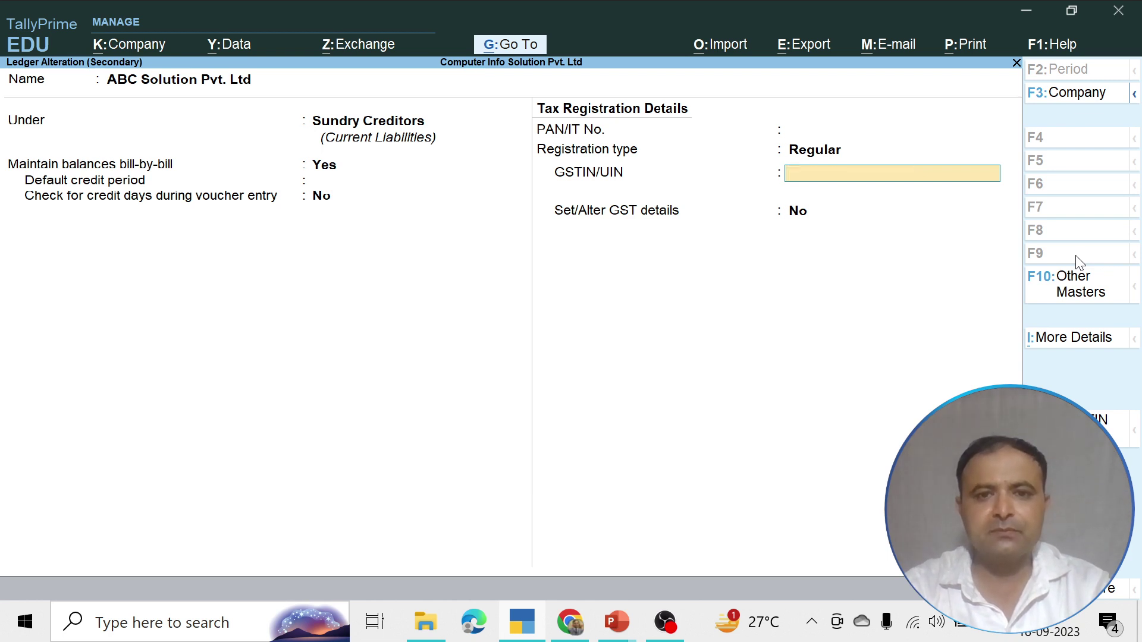
pyautogui.press('Return')
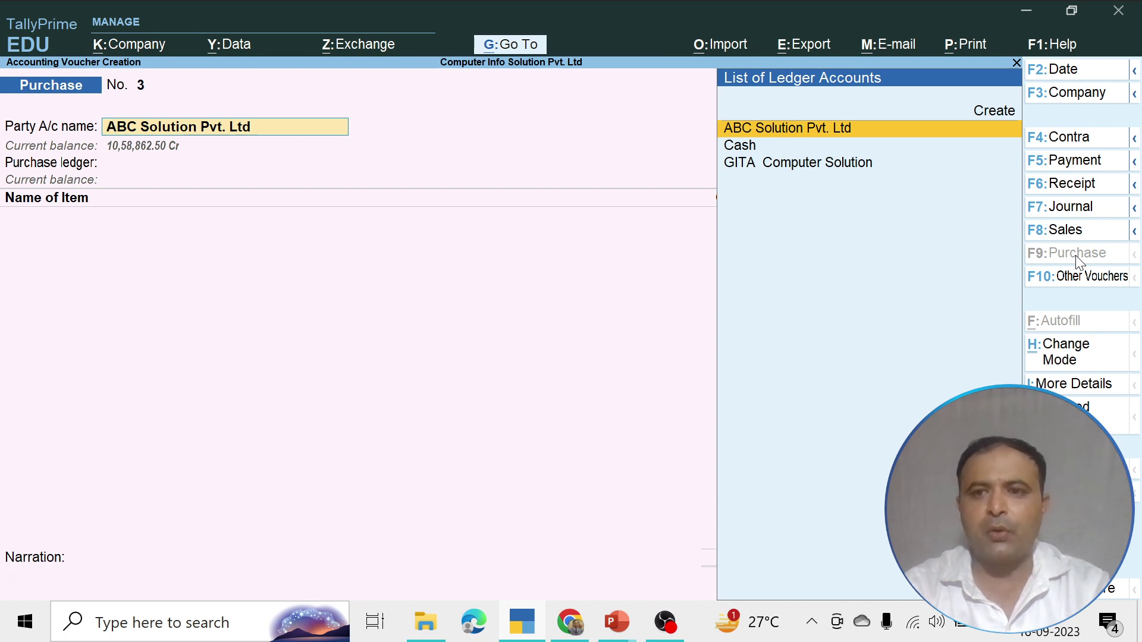
# Open a new Ledger Creation form from the purchase voucher and enter the person's full name
pyautogui.press('Up')
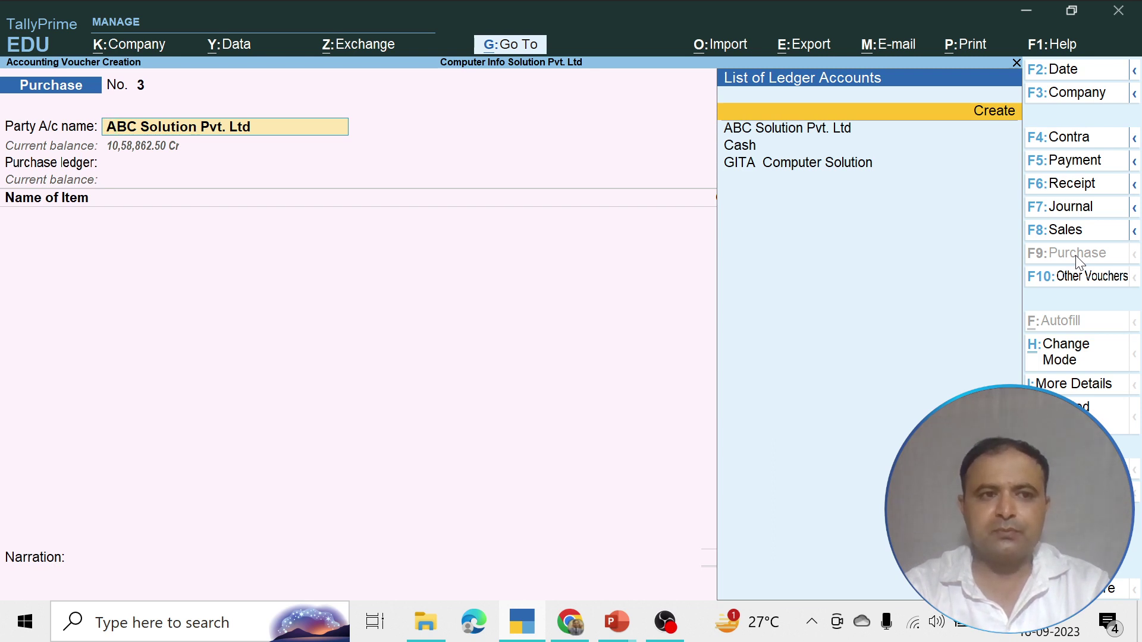
pyautogui.press('Return')
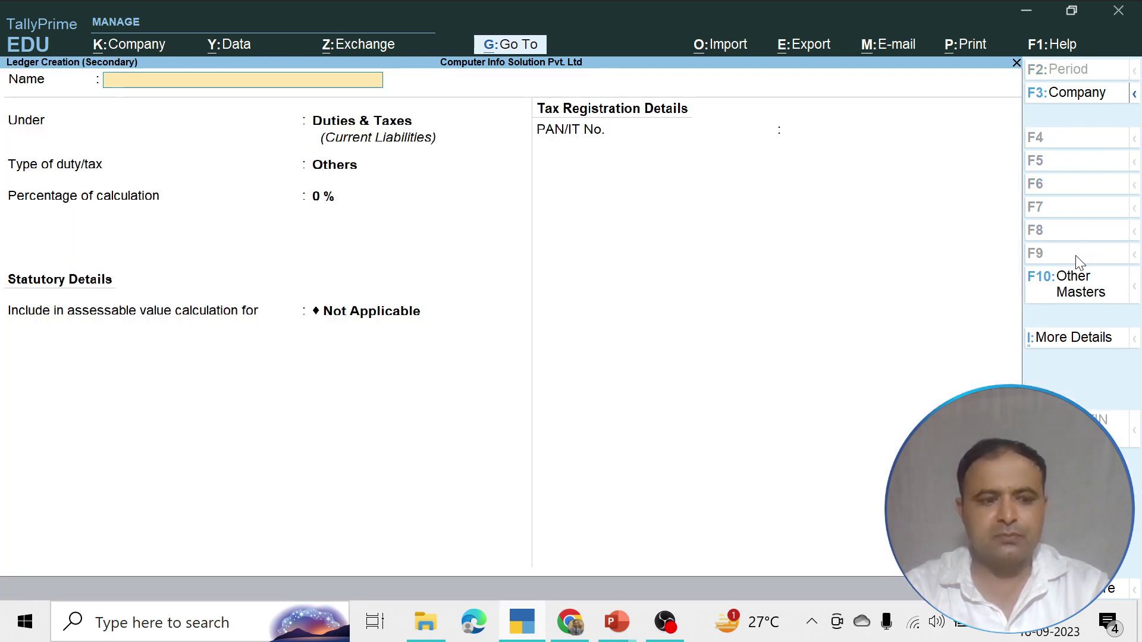
pyautogui.press('Escape')
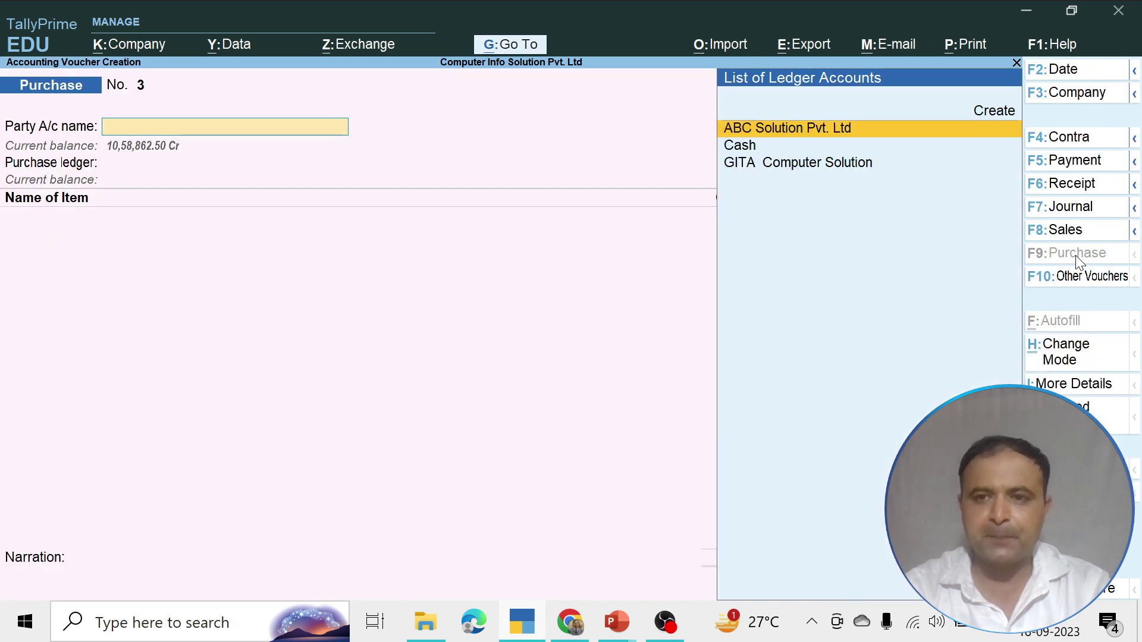
pyautogui.press('Up')
pyautogui.press('Return')
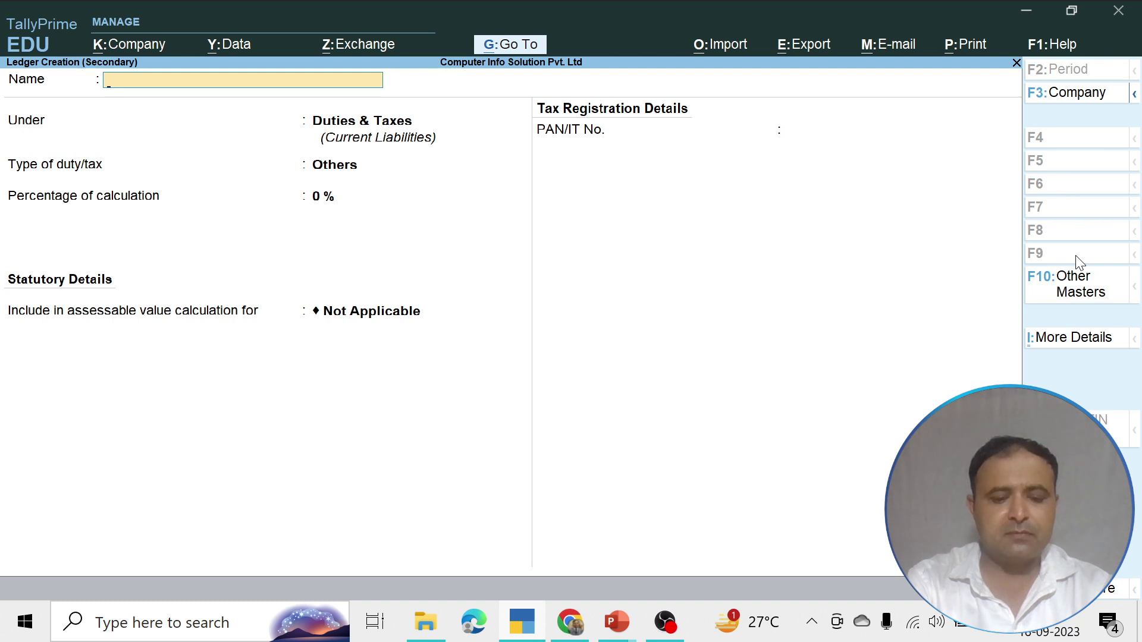
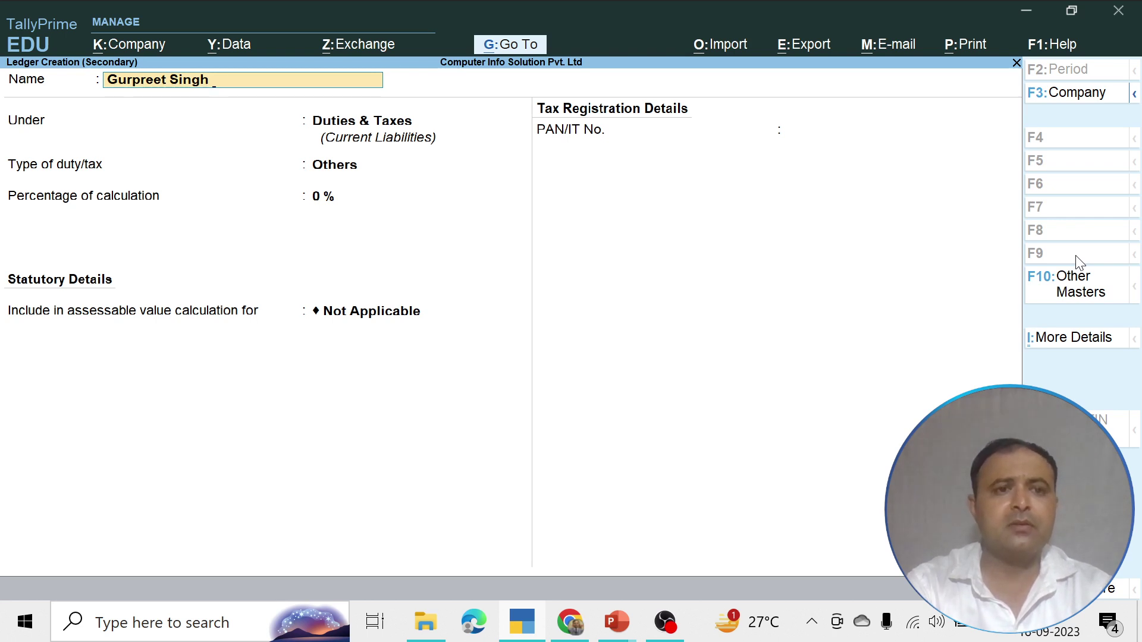
# Finish the ledger name with 'Traders & Co.' and place it under Sundry Creditors
pyautogui.write('Traders')
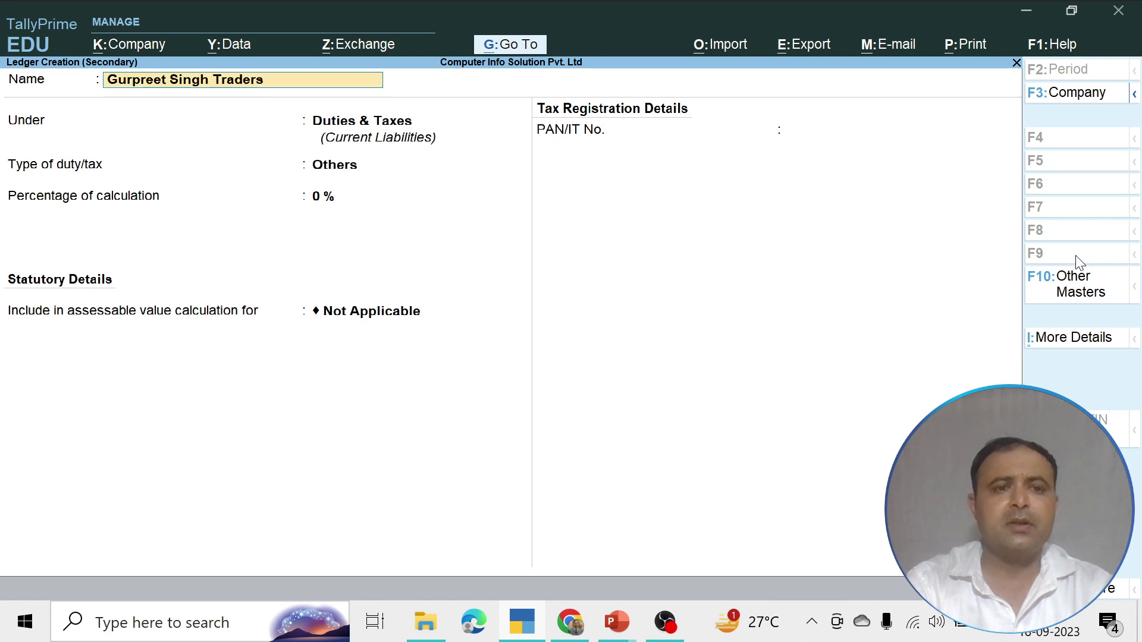
pyautogui.write(' & C')
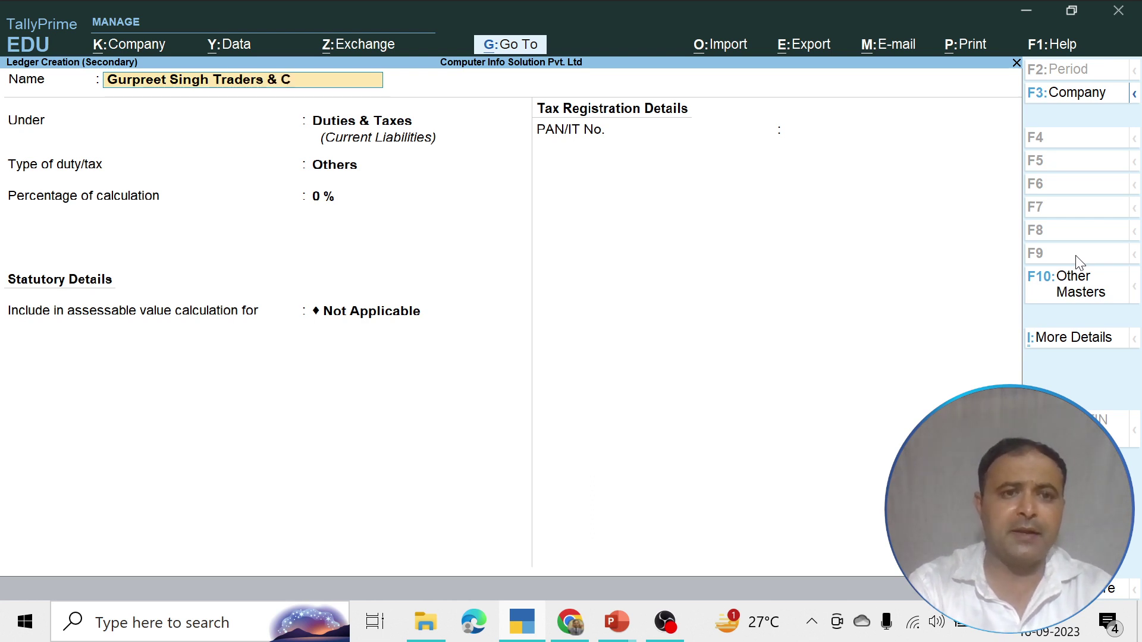
pyautogui.write('o.')
pyautogui.press('Return')
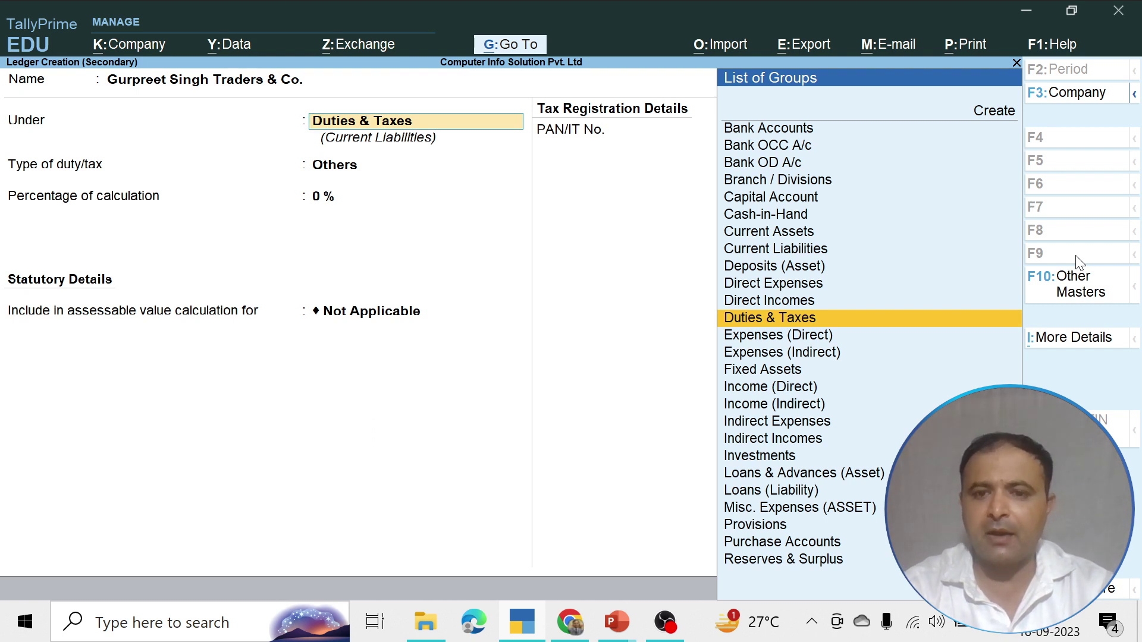
pyautogui.write('S')
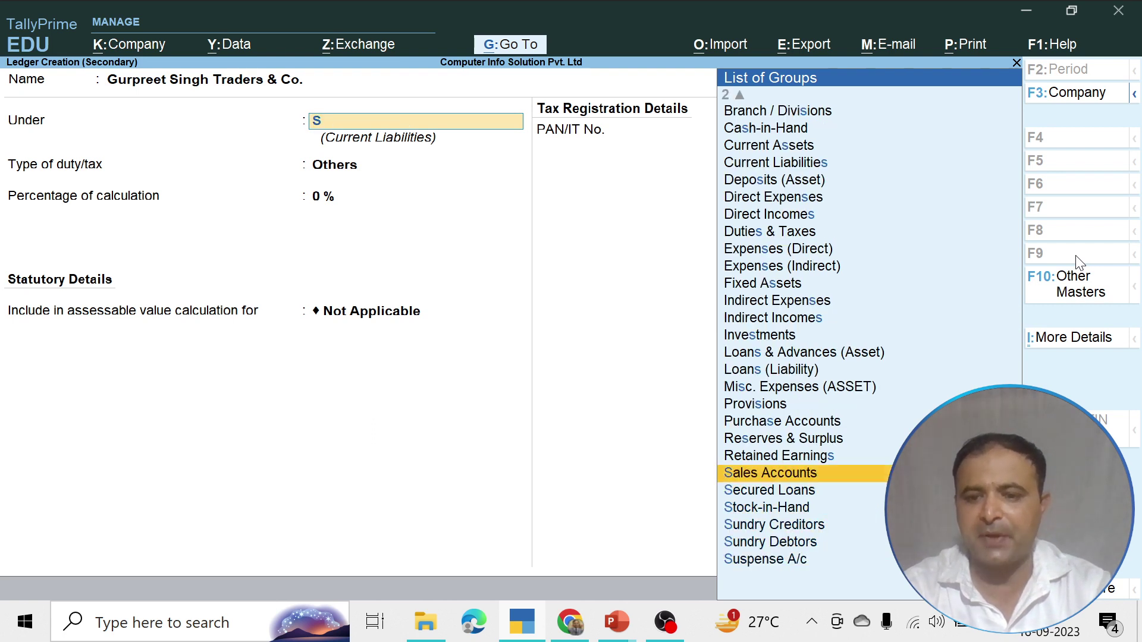
pyautogui.press('Down')
pyautogui.press('Down')
pyautogui.press('Down')
pyautogui.press('Return')
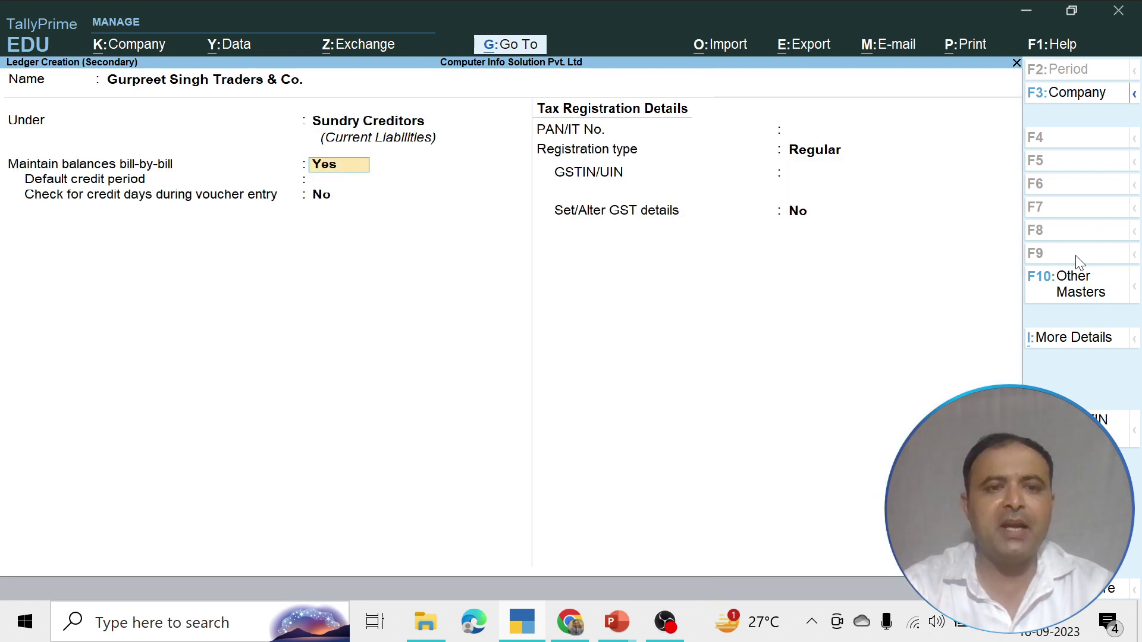
# Change the party's registration type from Regular to Composition
pyautogui.press('Return')
pyautogui.press('Return')
pyautogui.press('Return')
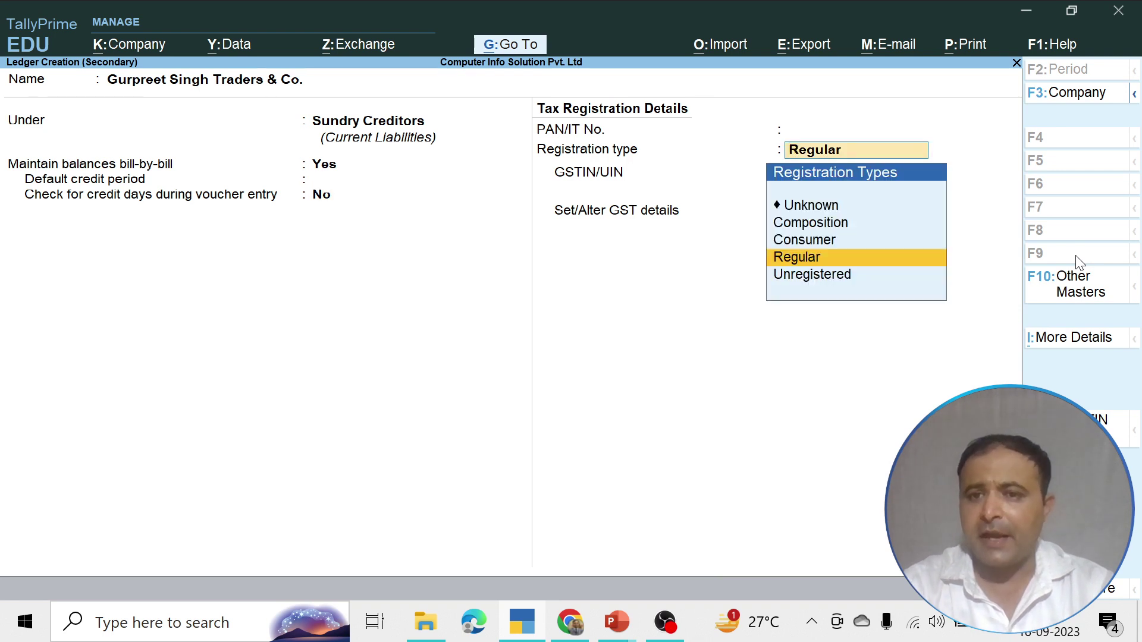
pyautogui.press('Return')
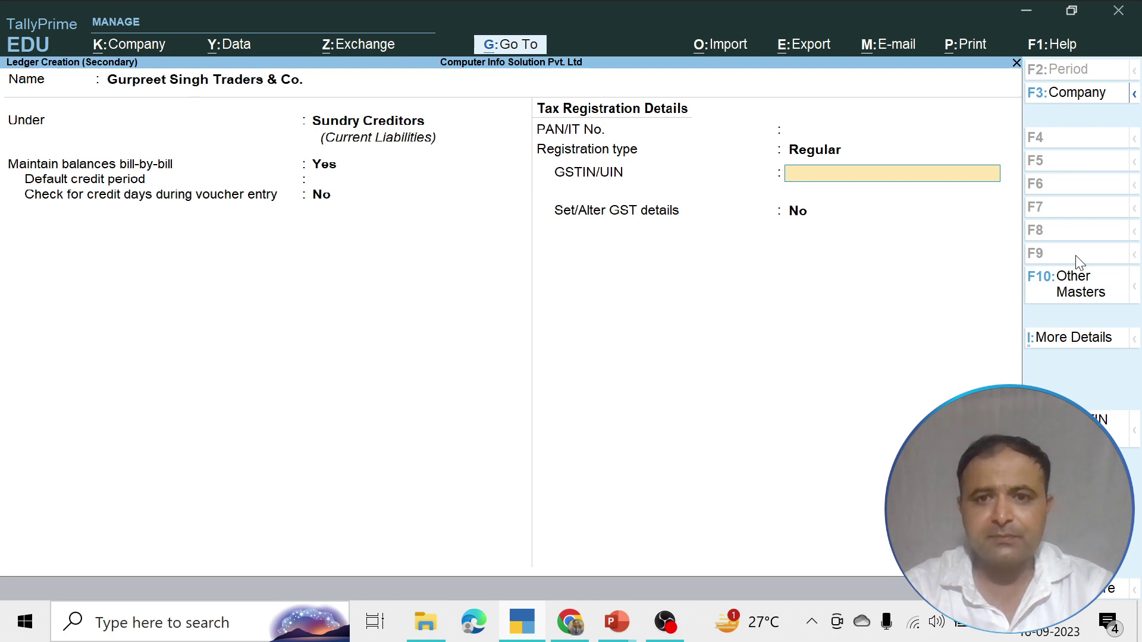
pyautogui.write('0')
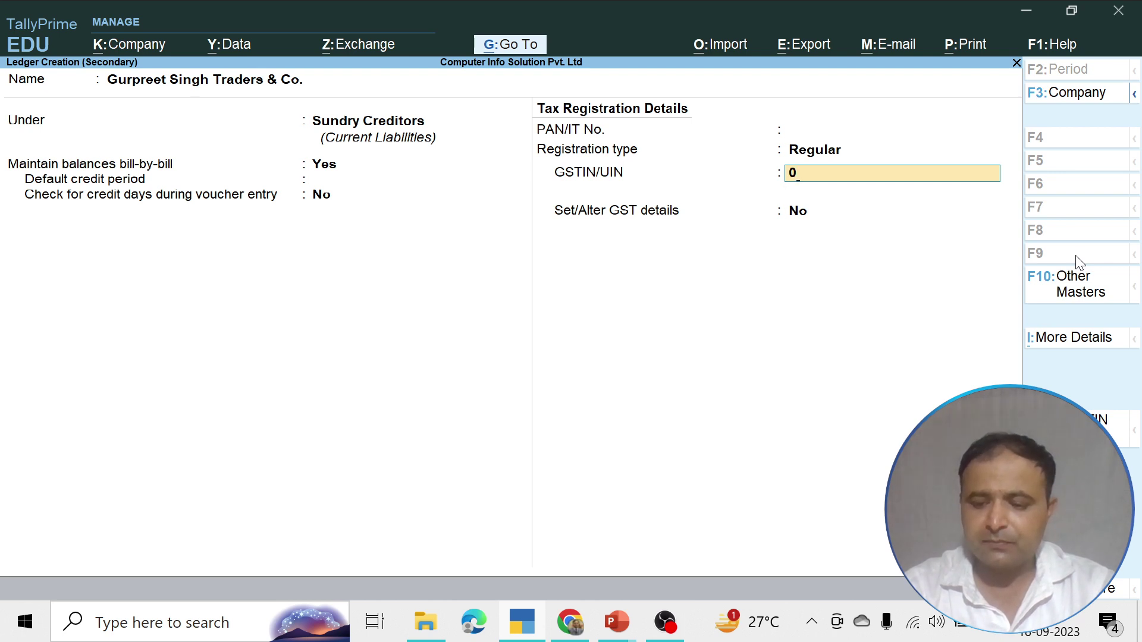
pyautogui.press('BackSpace')
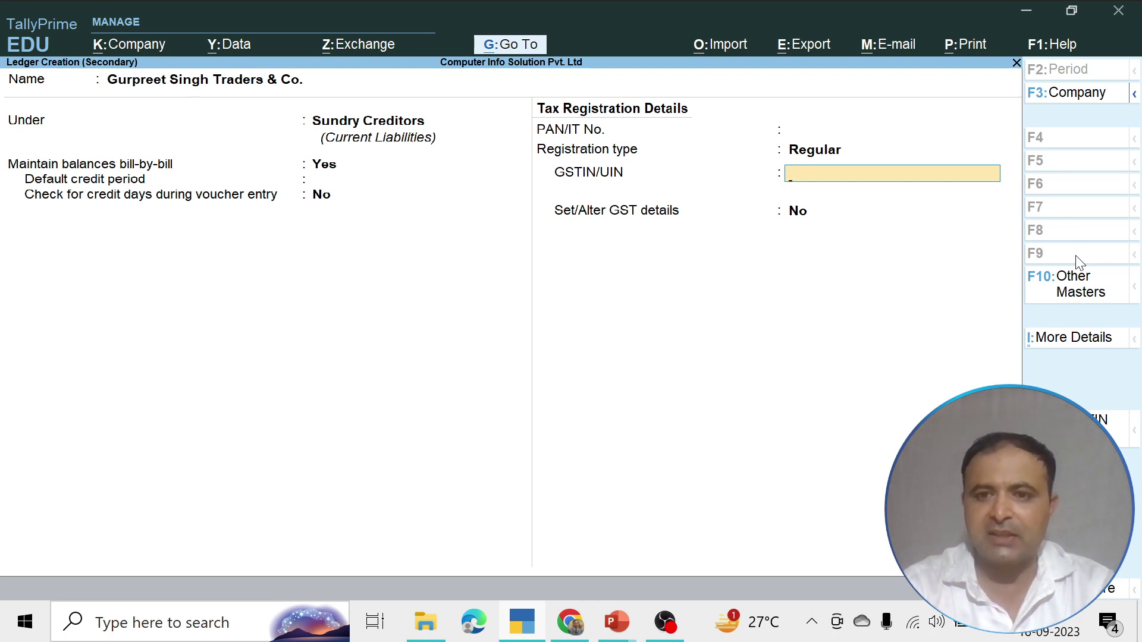
pyautogui.press('BackSpace')
pyautogui.press('Up')
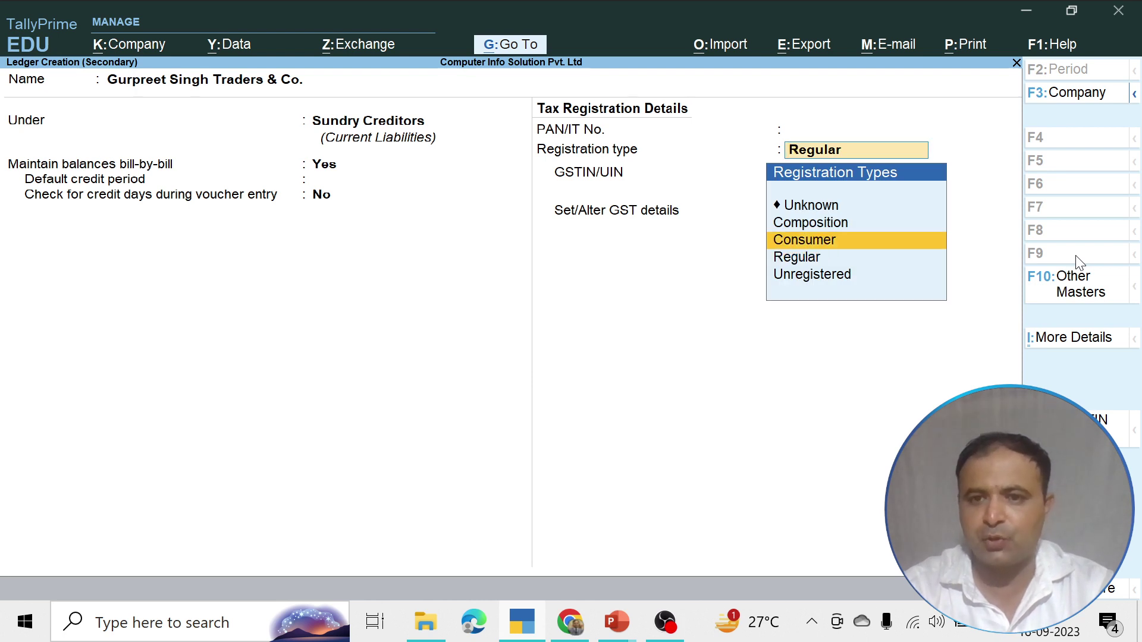
pyautogui.press('Up')
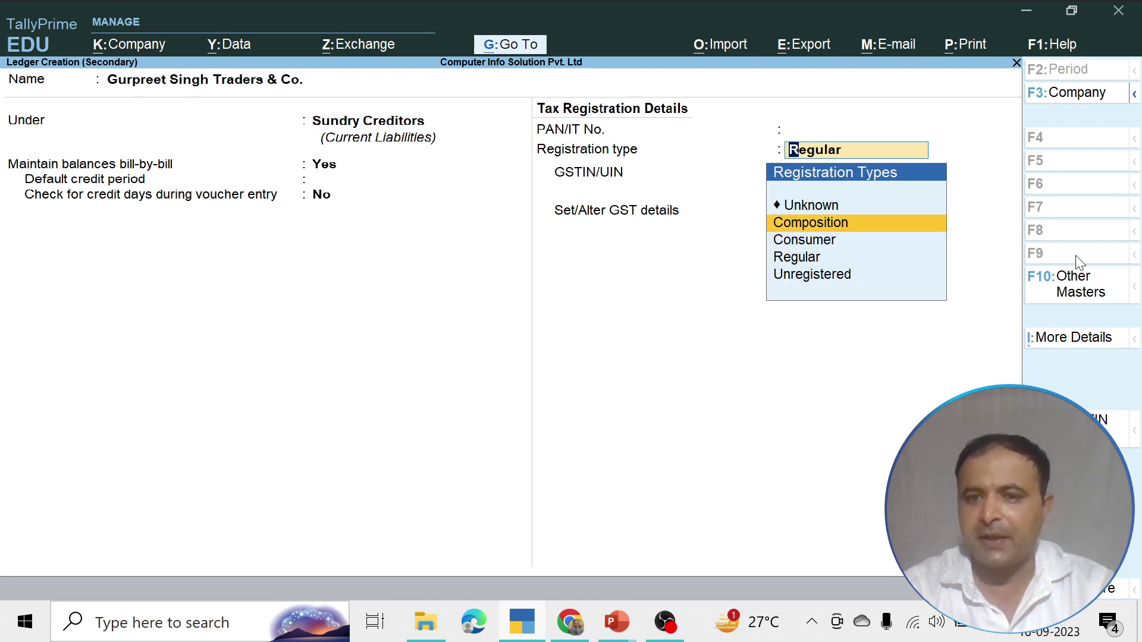
pyautogui.press('Down')
pyautogui.press('Down')
pyautogui.press('Up')
pyautogui.press('Up')
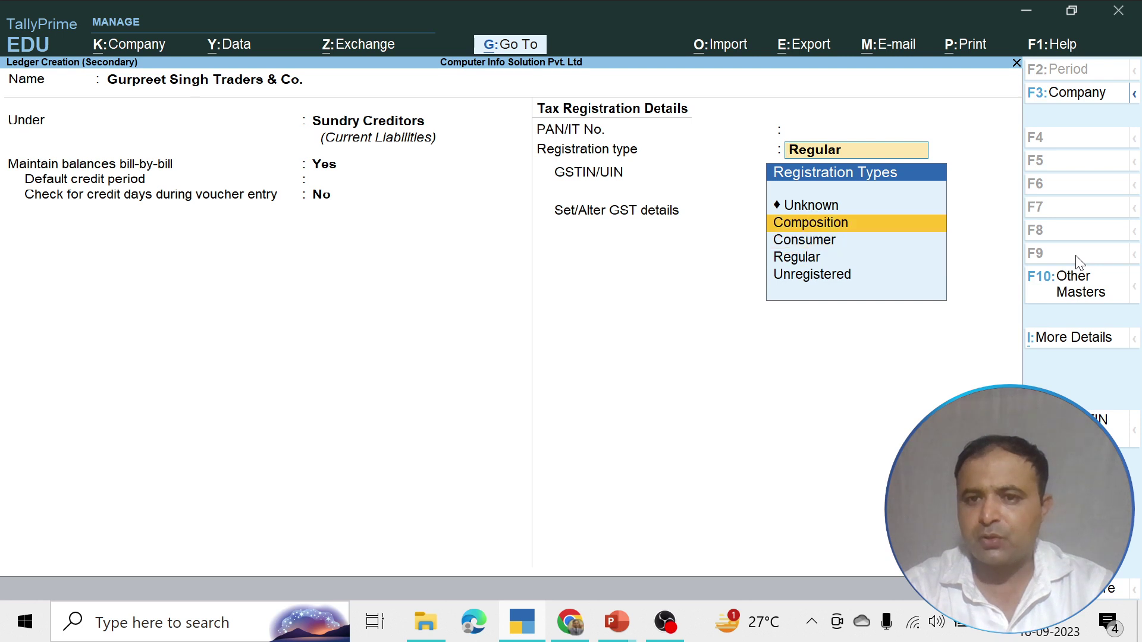
pyautogui.press('Return')
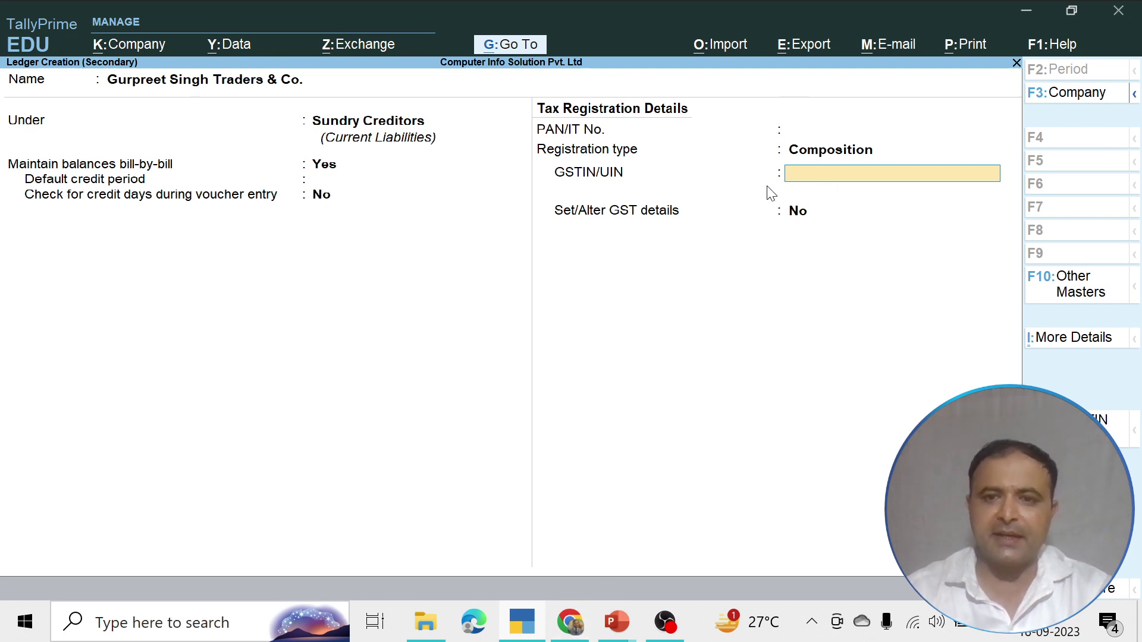
# Leave GSTIN/UIN blank and set Set/Alter GST details to Yes
pyautogui.press('Return')
pyautogui.press('Return')
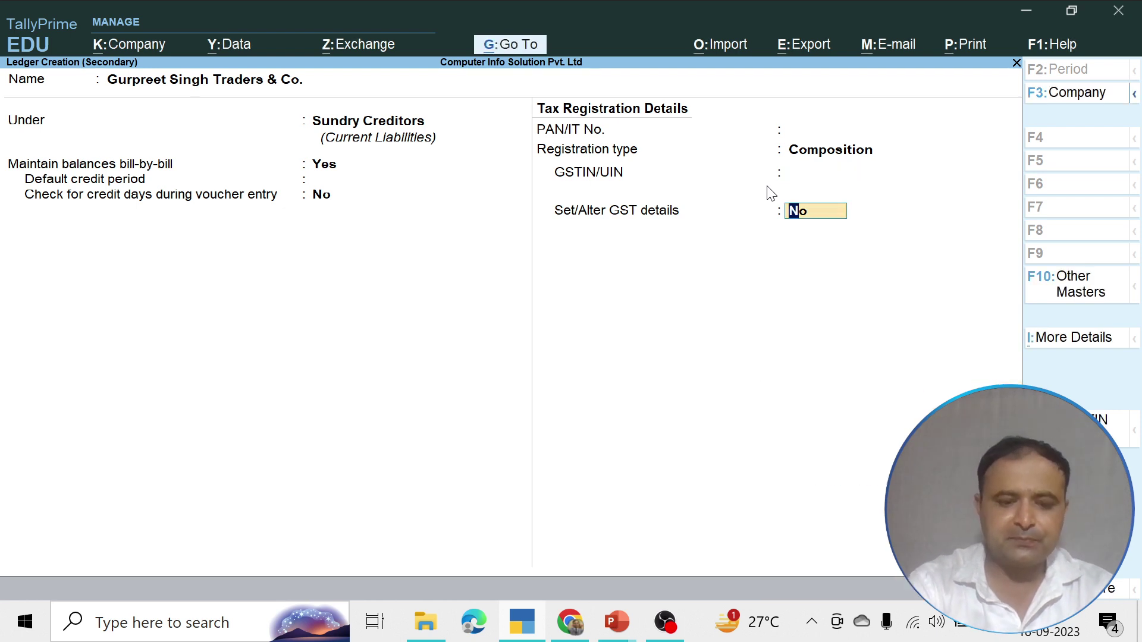
pyautogui.write('yes')
pyautogui.press('Return')
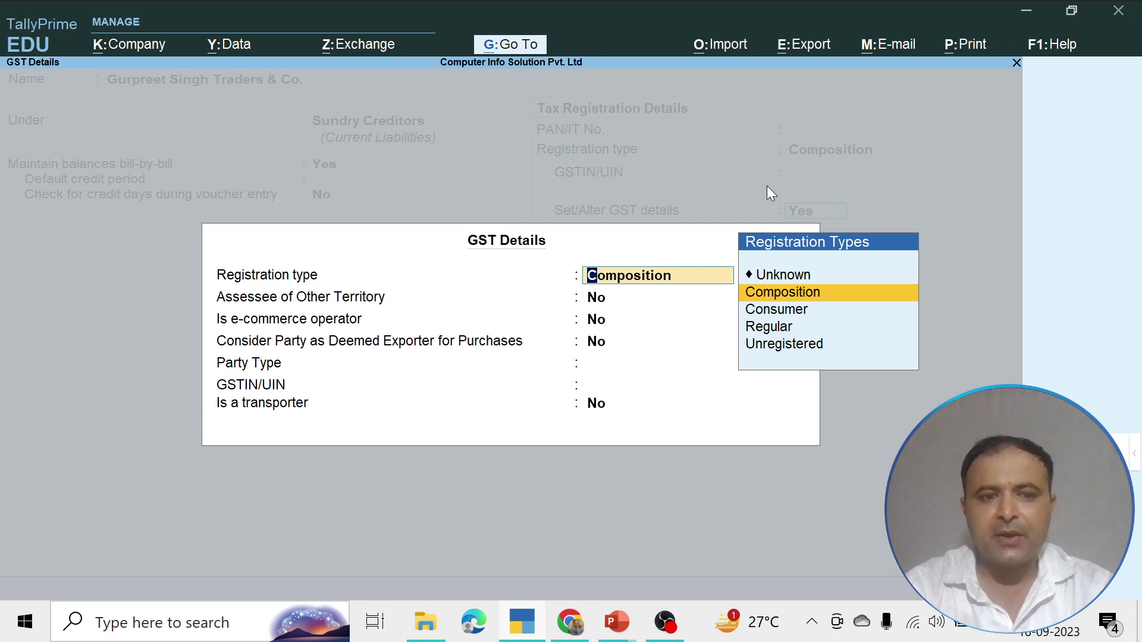
# Enter the party's GSTIN in the Composition GST details and save the new ledger
pyautogui.press('Return')
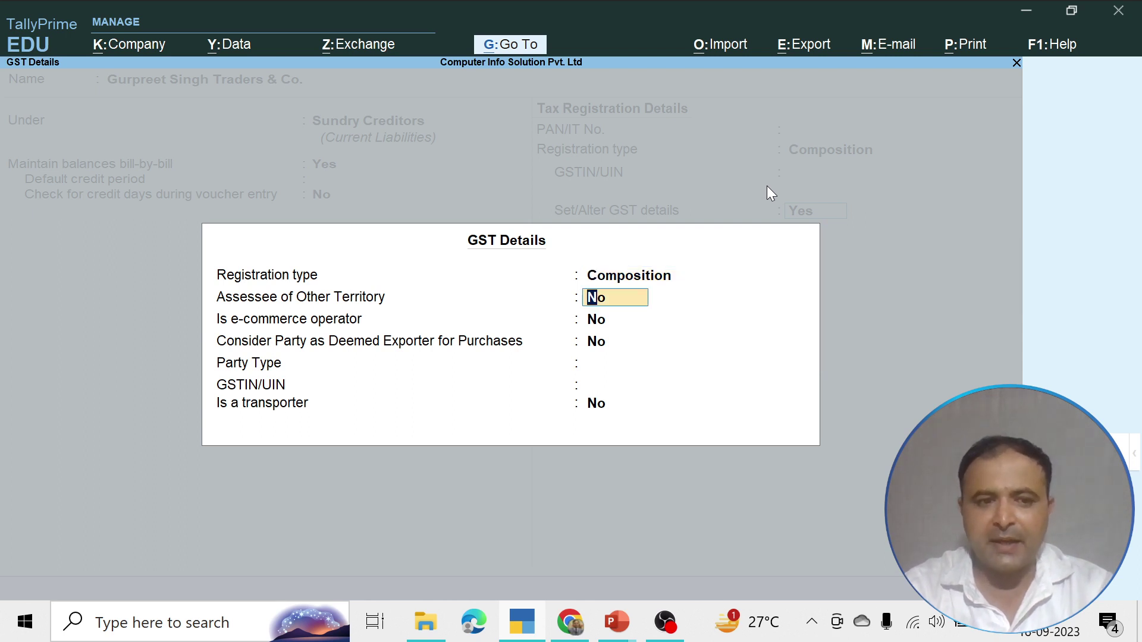
pyautogui.press('Return')
pyautogui.press('Return')
pyautogui.press('Return')
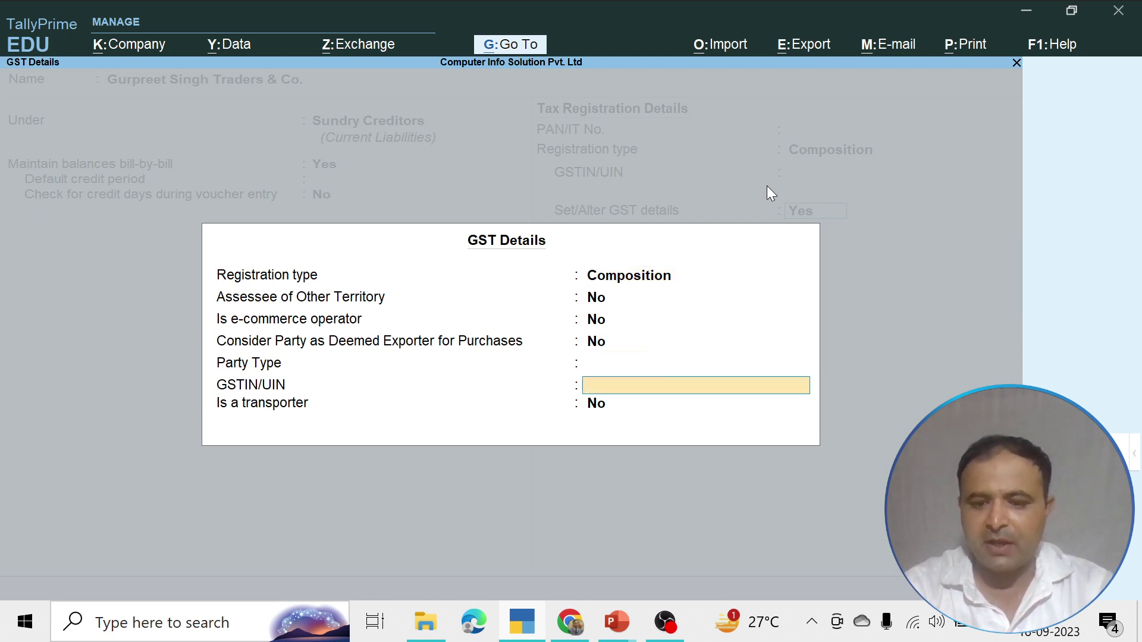
pyautogui.write('08')
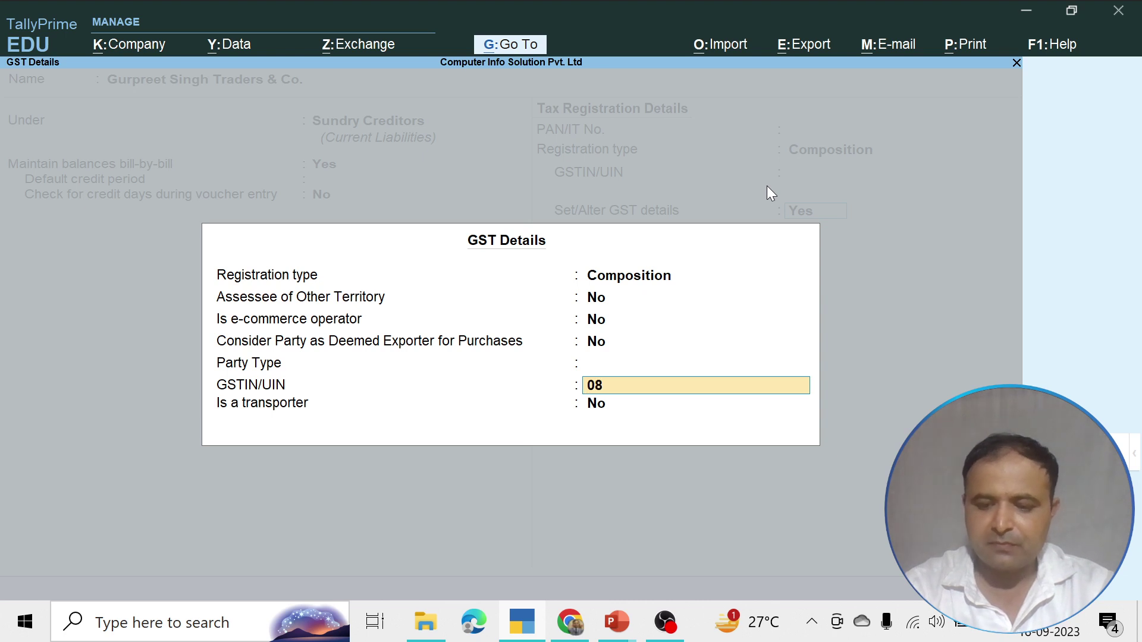
pyautogui.write('A')
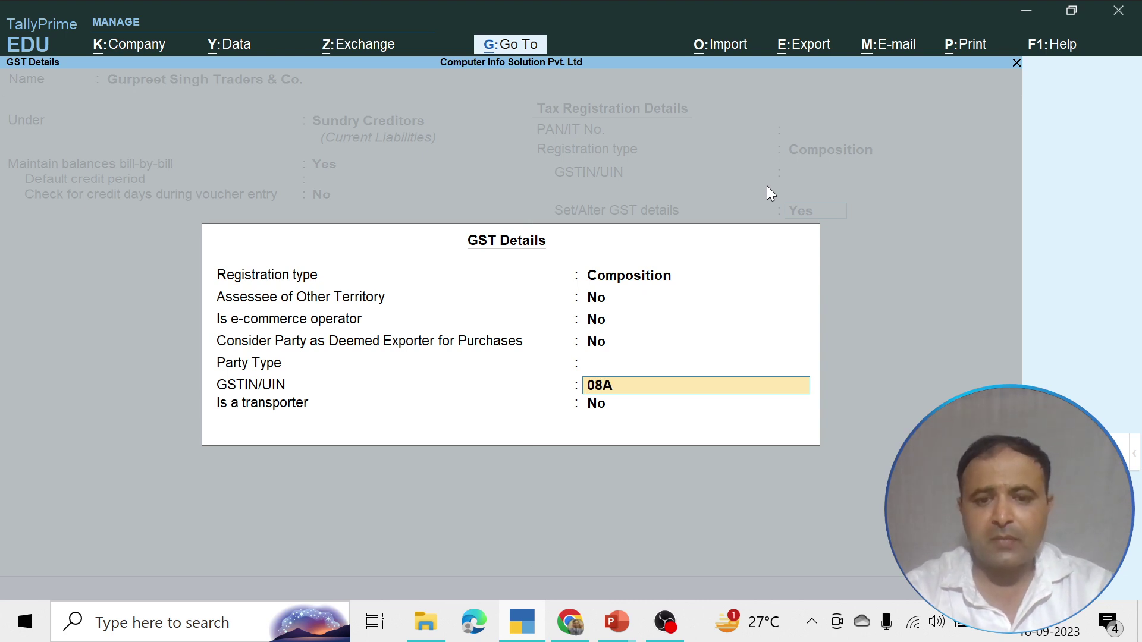
pyautogui.write('SDFD')
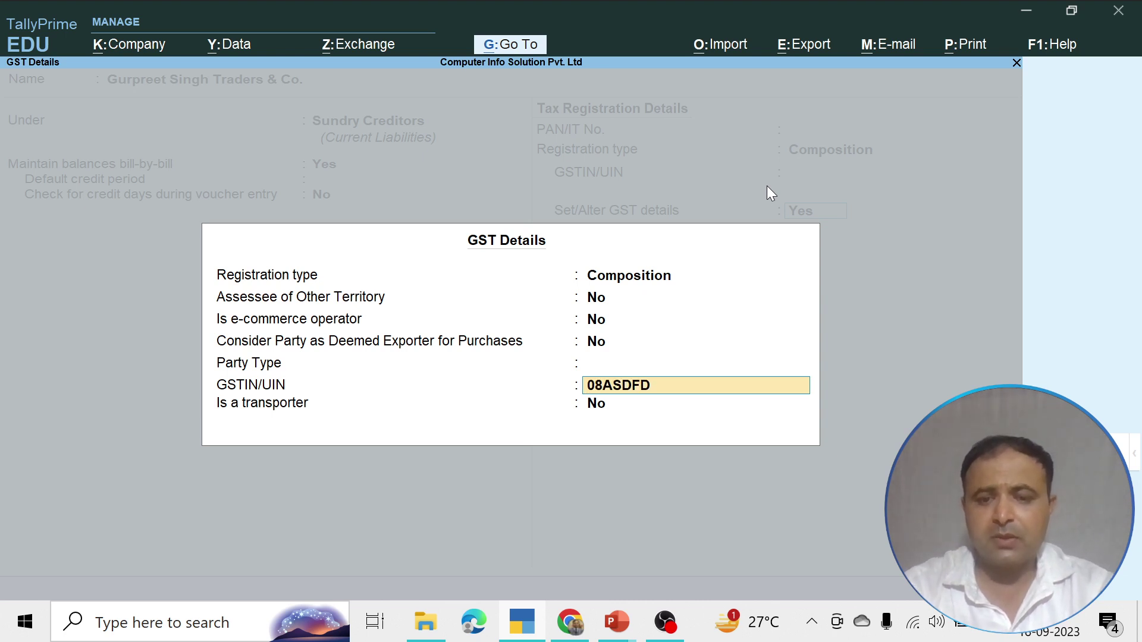
pyautogui.write('1254')
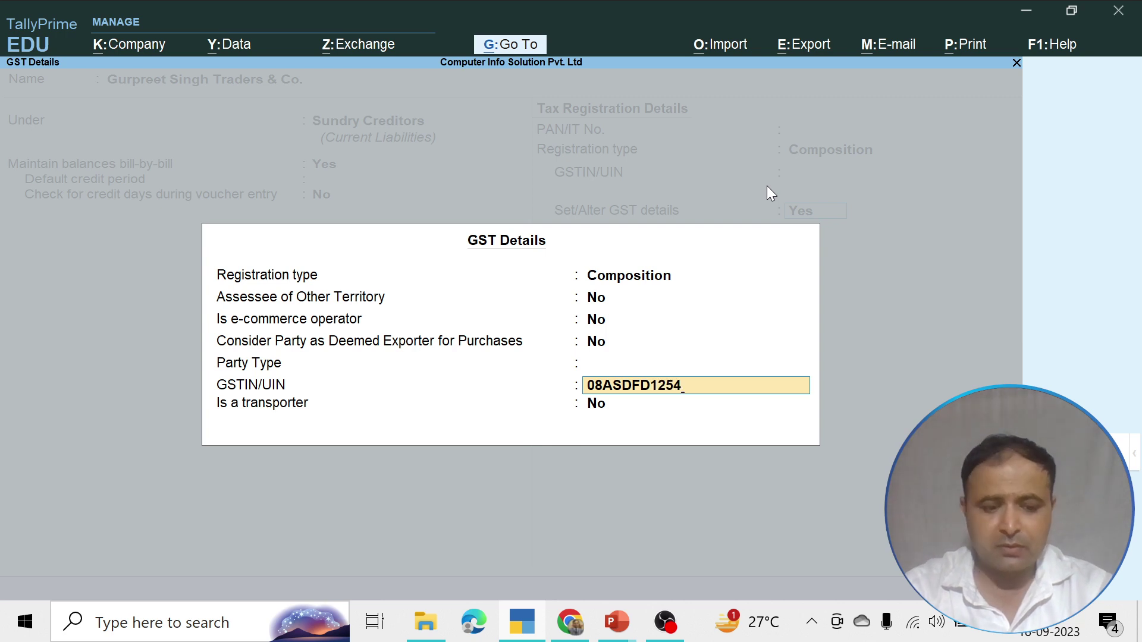
pyautogui.write('A1')
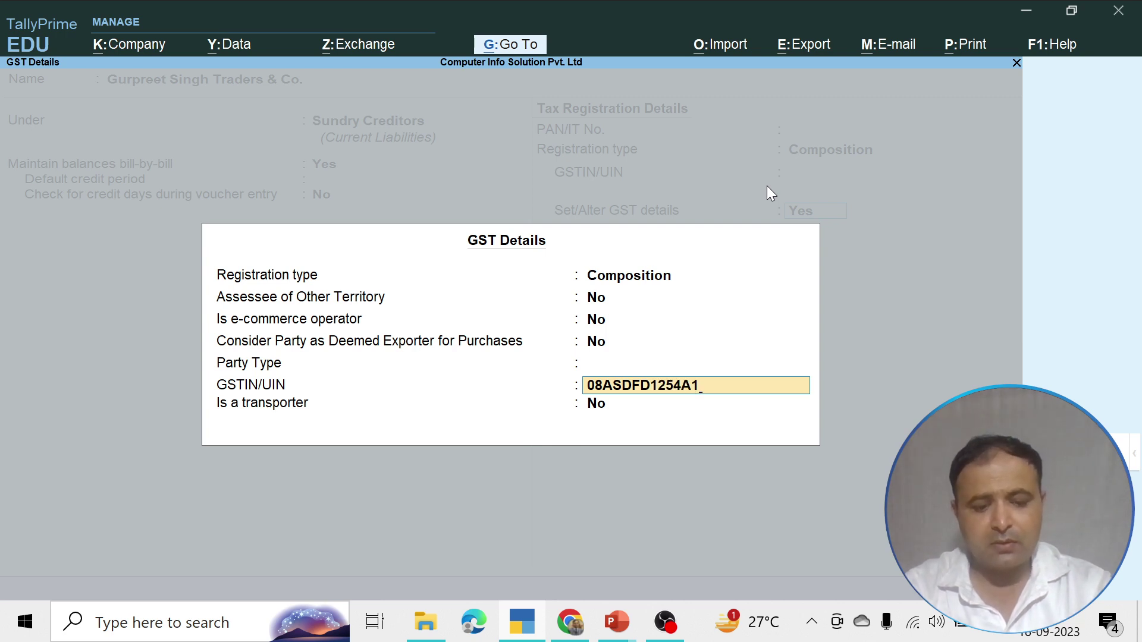
pyautogui.write('Z5')
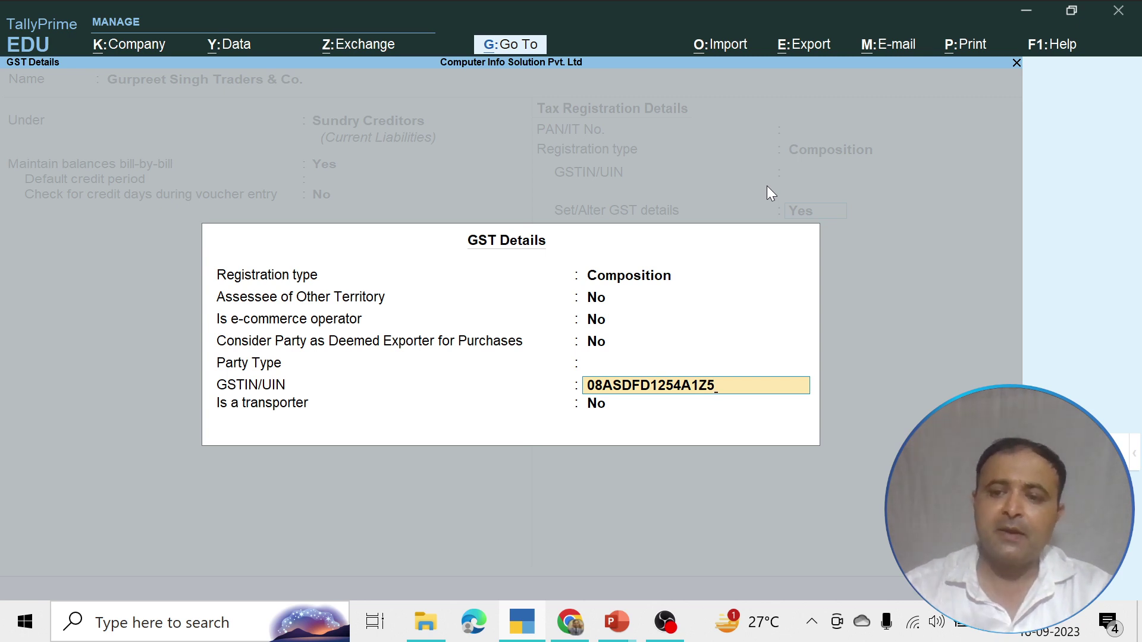
pyautogui.press('Return')
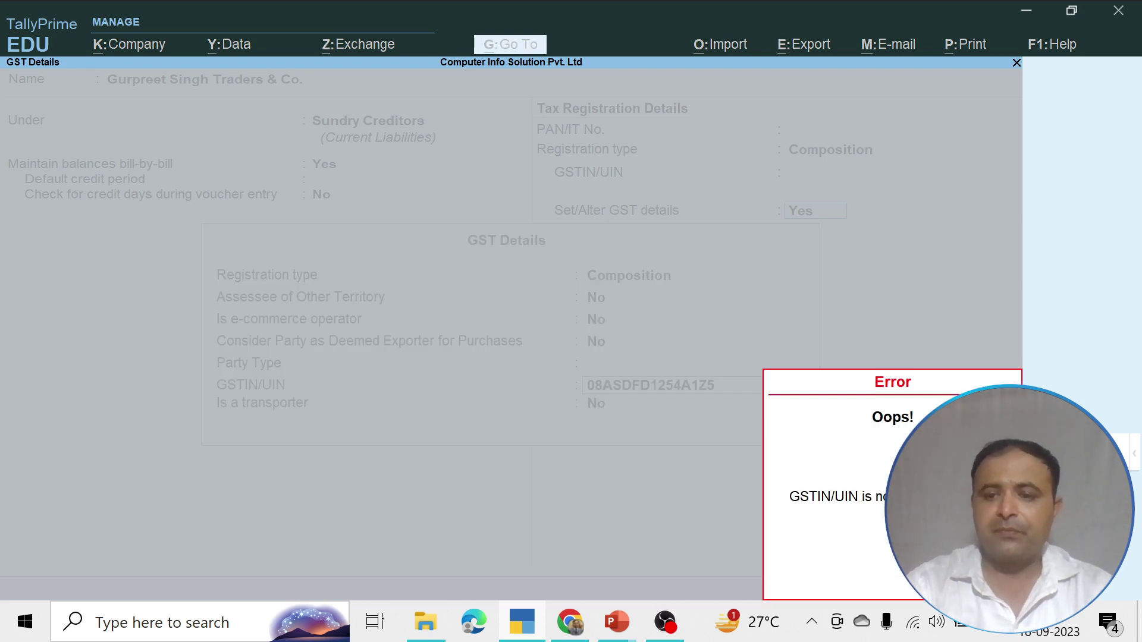
pyautogui.press('Escape')
pyautogui.press('Return')
pyautogui.press('Return')
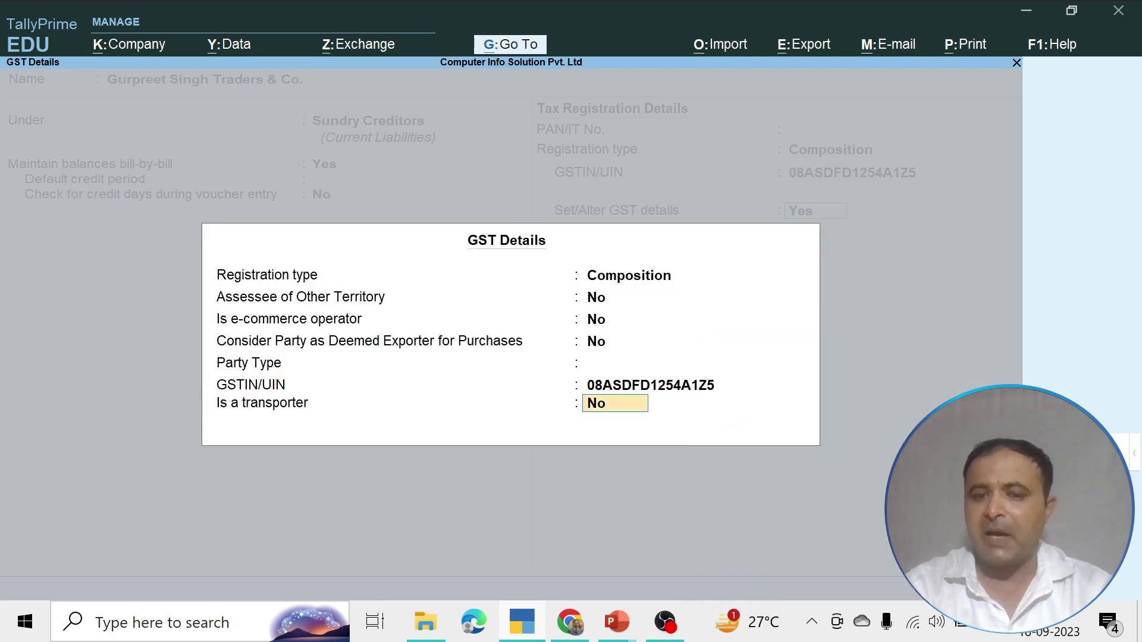
pyautogui.press('Return')
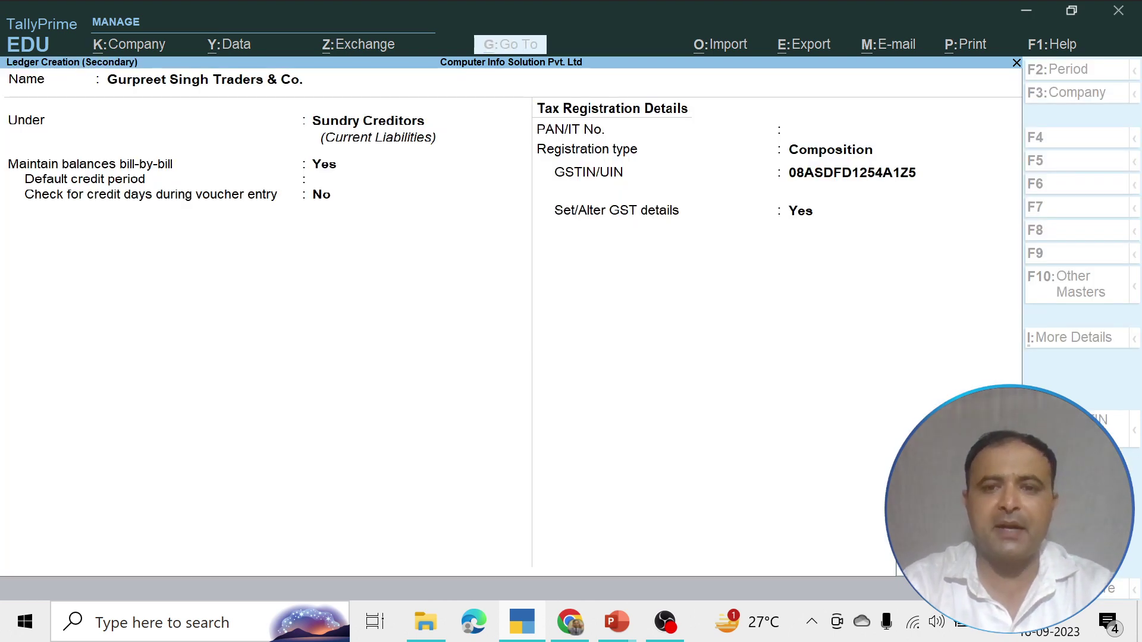
pyautogui.hotkey('ctrl', 'a')
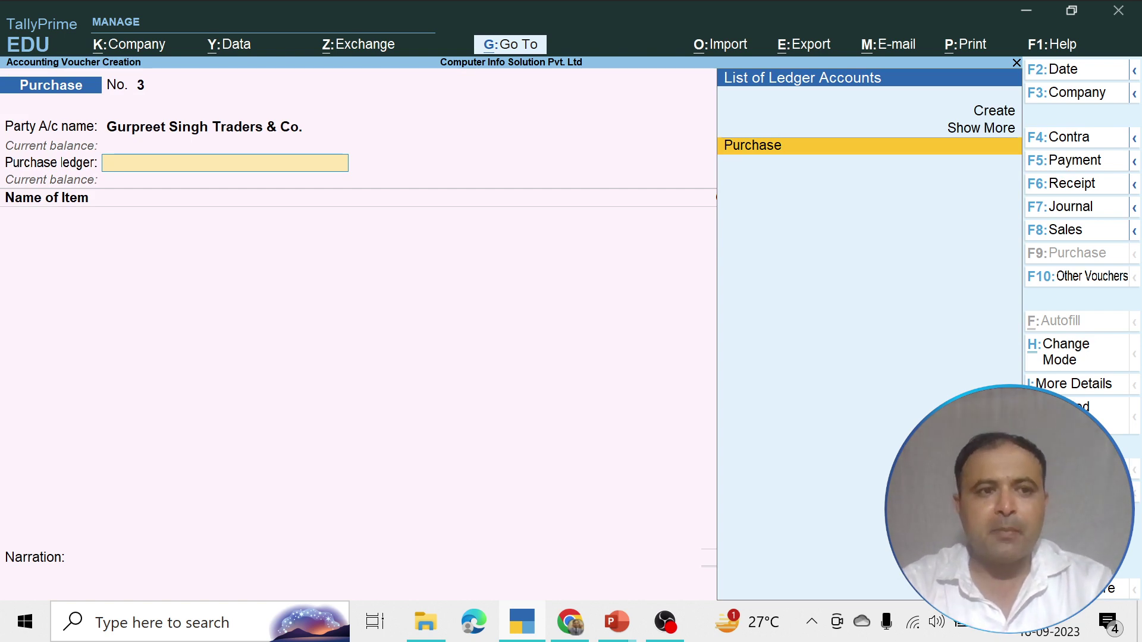
# Start a new purchase ledger from the voucher named InterStatePurchase
pyautogui.press('Return')
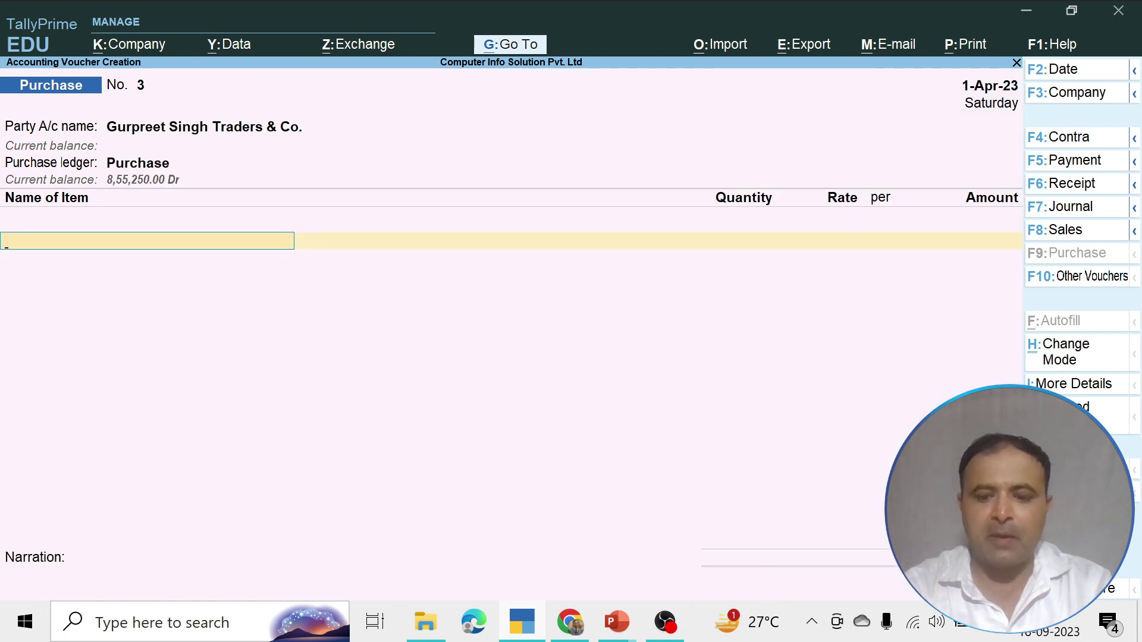
pyautogui.press('BackSpace')
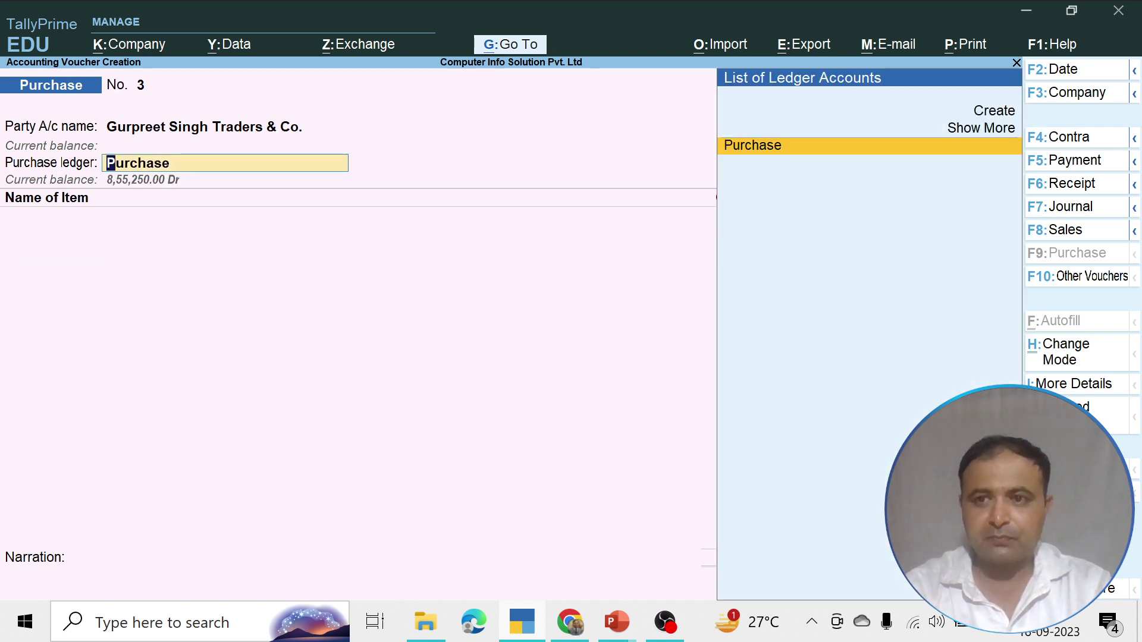
pyautogui.press('Up')
pyautogui.press('Up')
pyautogui.press('Return')
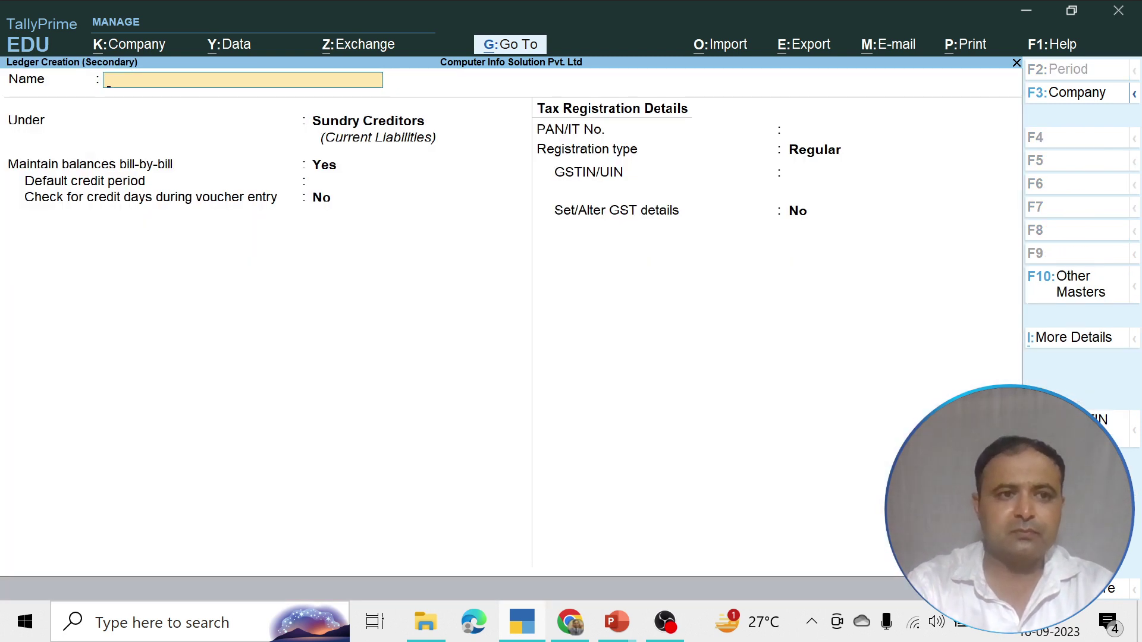
pyautogui.write('InTER')
pyautogui.press('BackSpace')
pyautogui.press('BackSpace')
pyautogui.press('BackSpace')
pyautogui.press('BackSpace')
pyautogui.press('BackSpace')
pyautogui.write('In')
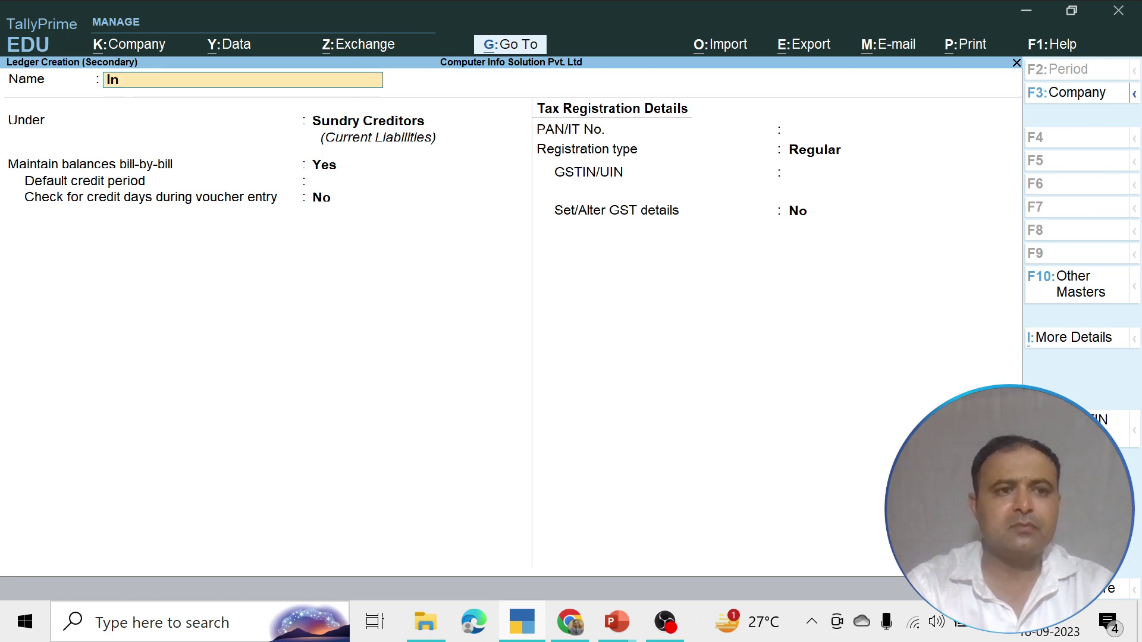
pyautogui.write('terStat')
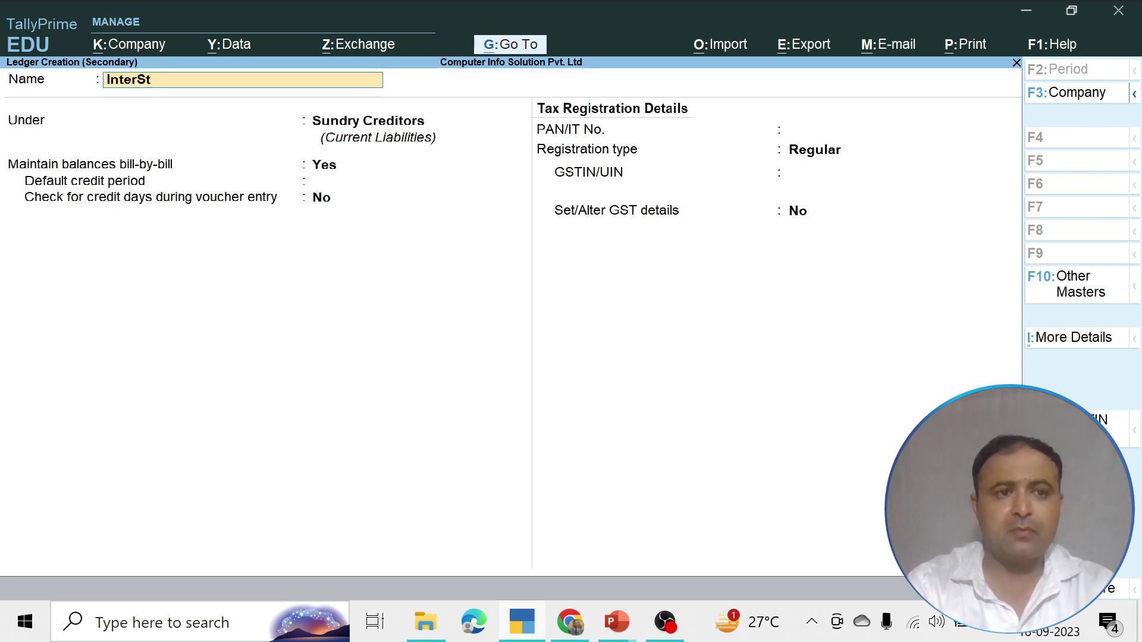
pyautogui.press('BackSpace')
pyautogui.write('te')
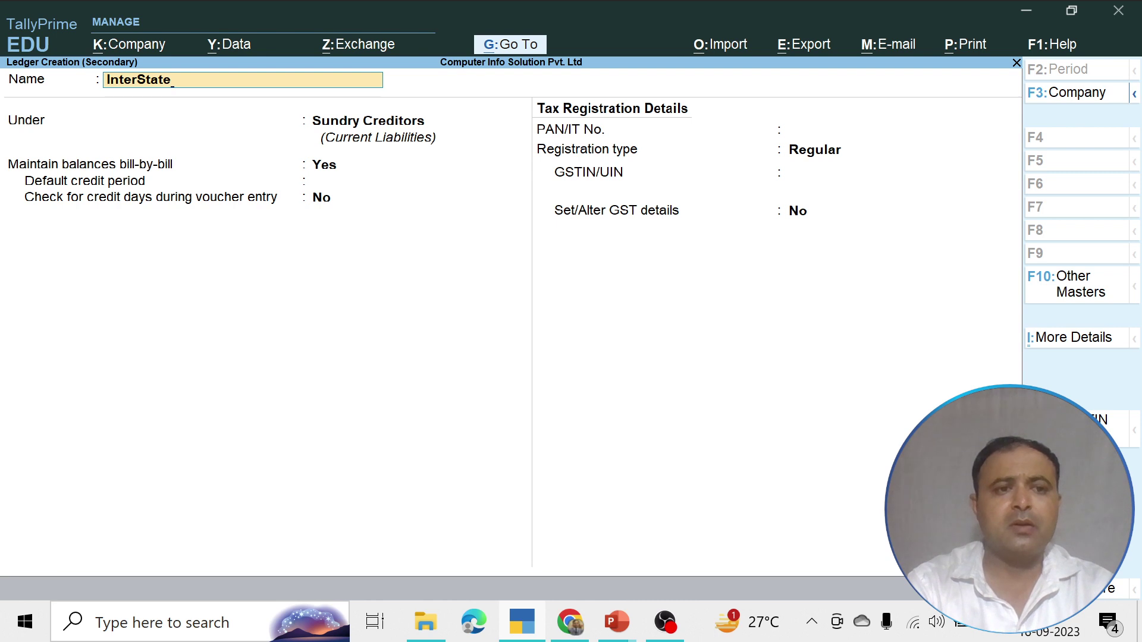
pyautogui.write('Purchase')
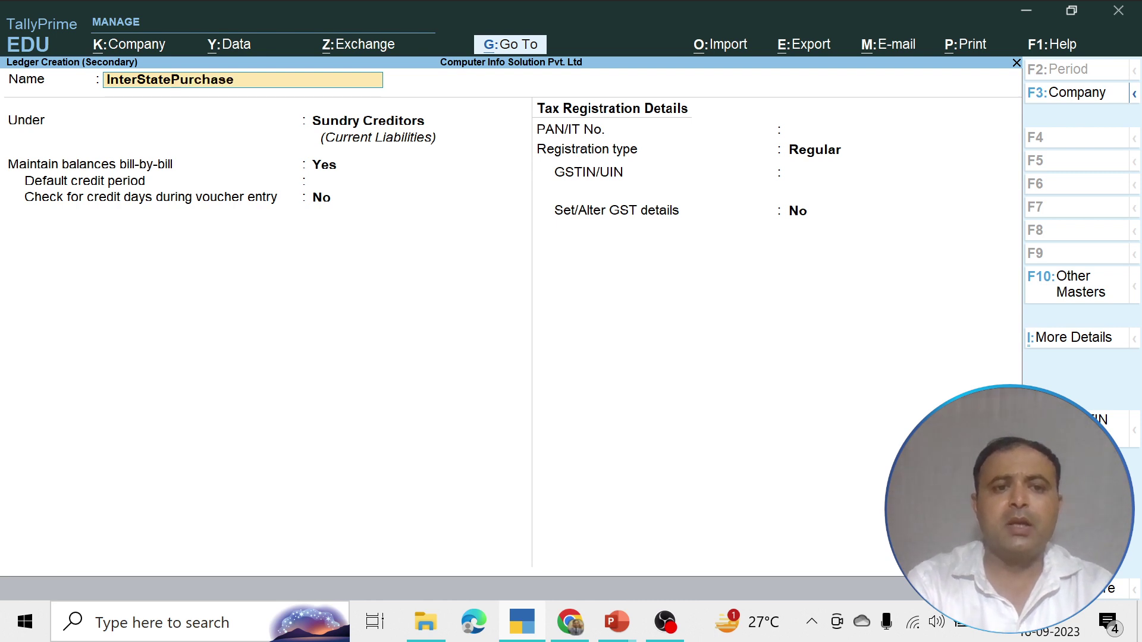
pyautogui.press('Return')
# Place InterStatePurchase under Purchase Accounts, GST applicable, with Goods as type of supply
pyautogui.write('P')
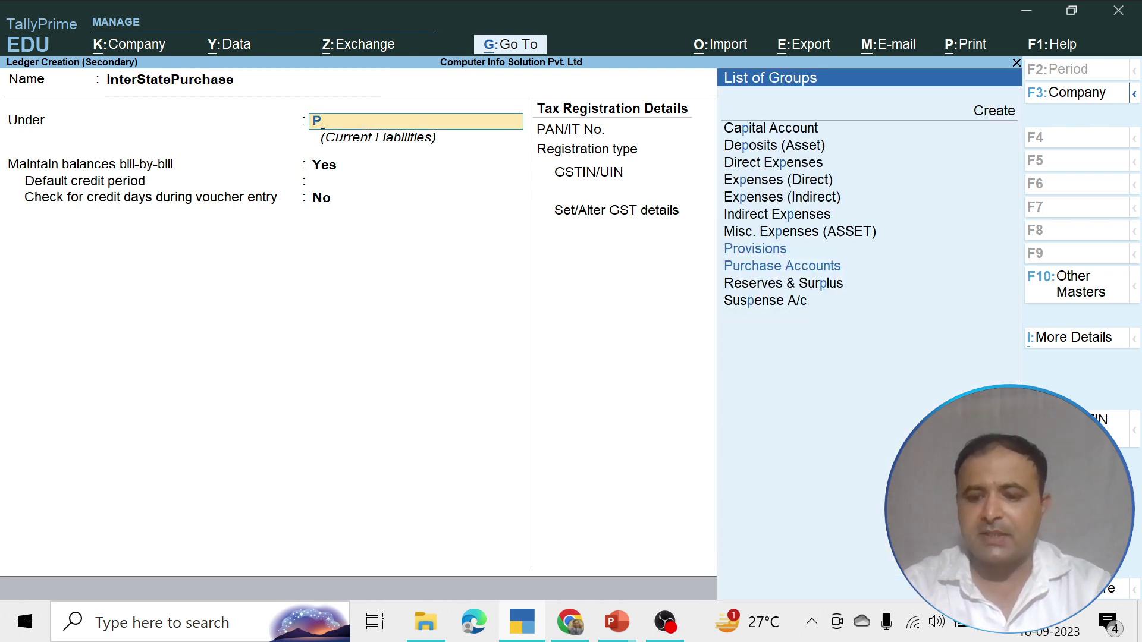
pyautogui.press('Down')
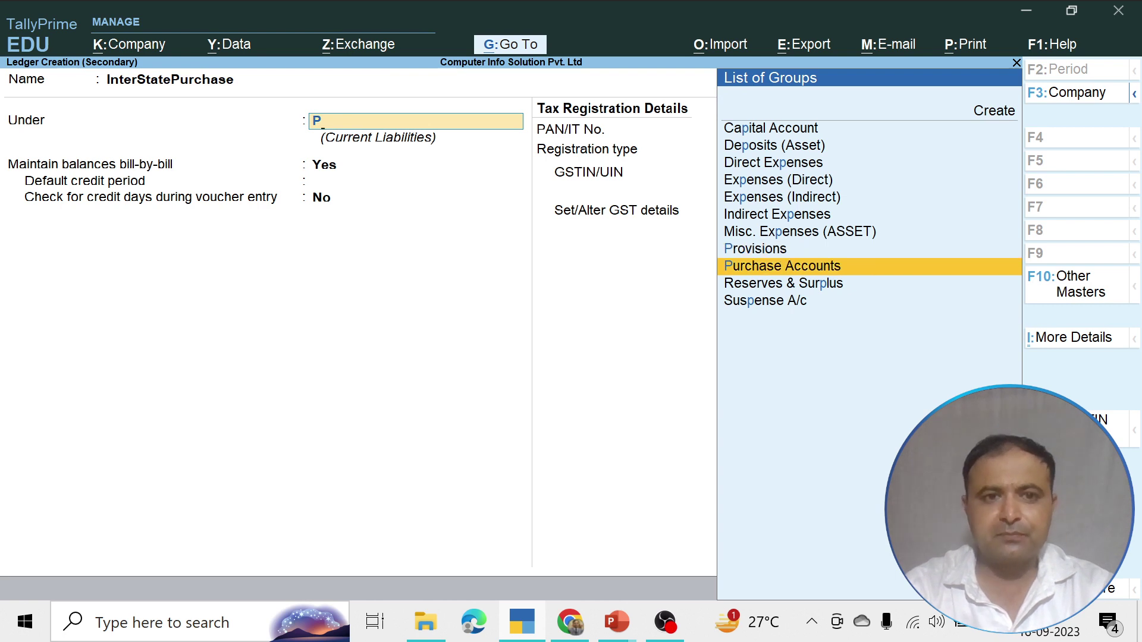
pyautogui.press('Return')
pyautogui.press('Return')
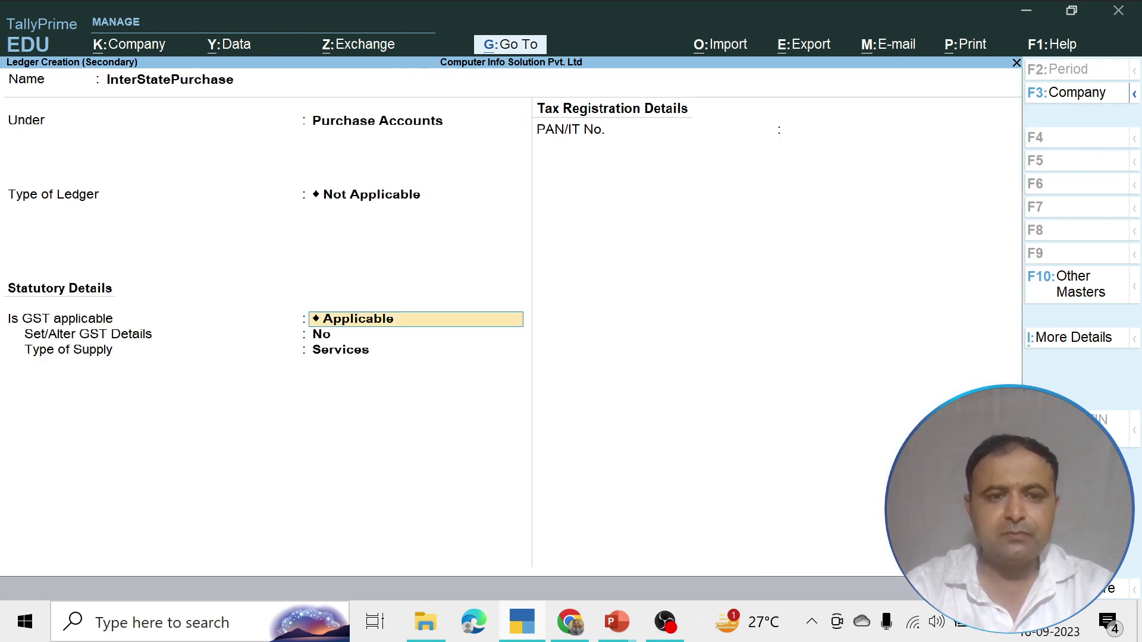
pyautogui.press('Return')
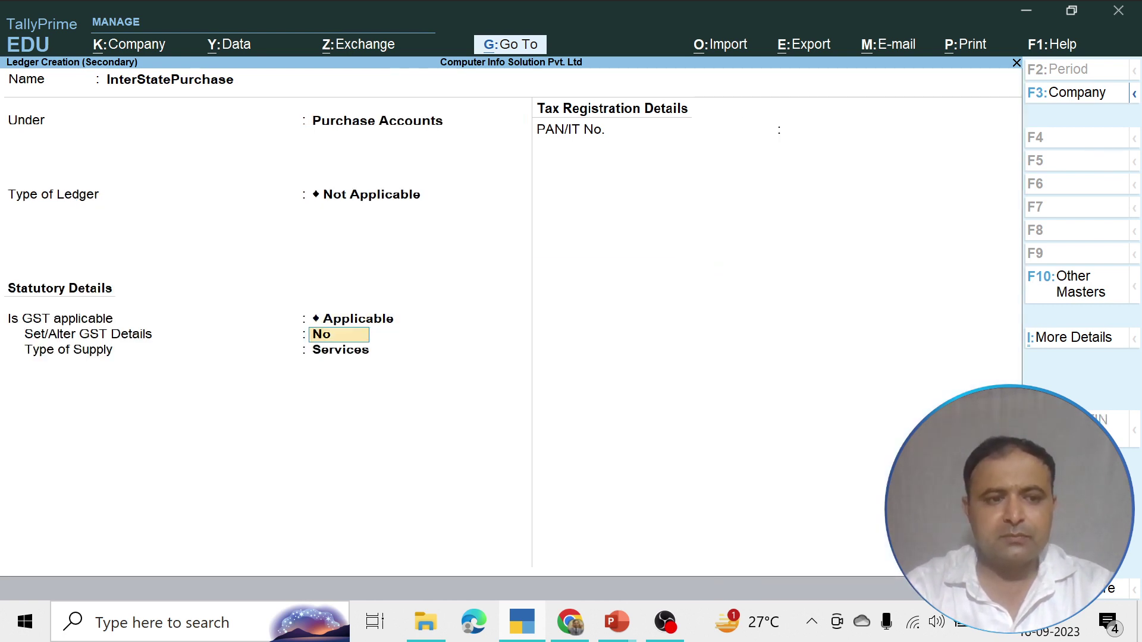
pyautogui.press('Return')
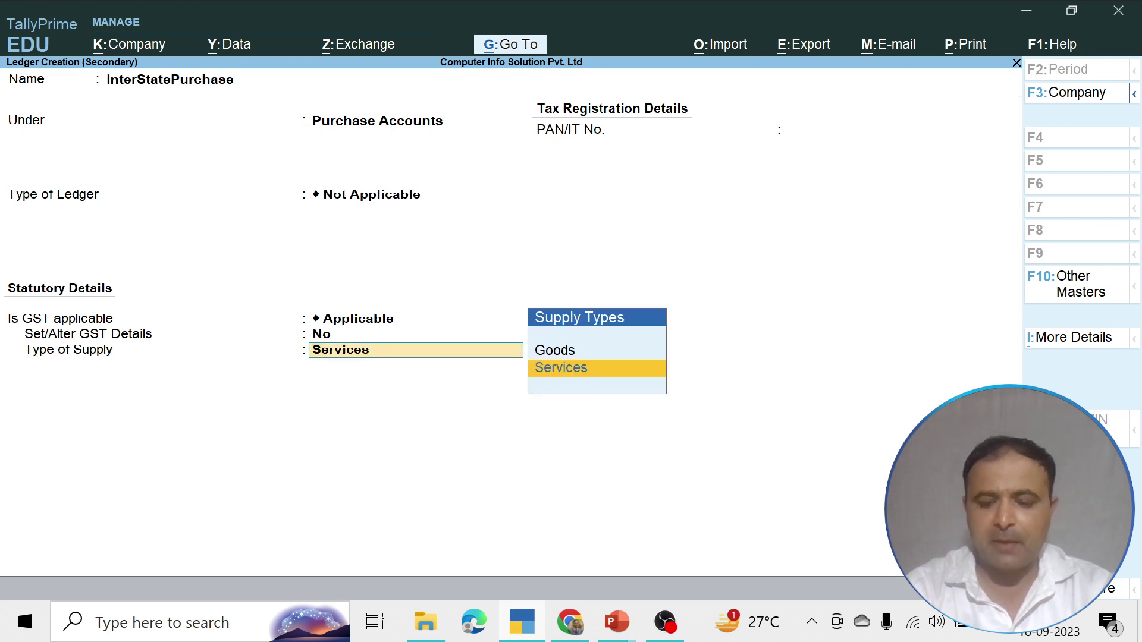
pyautogui.press('Up')
pyautogui.press('Return')
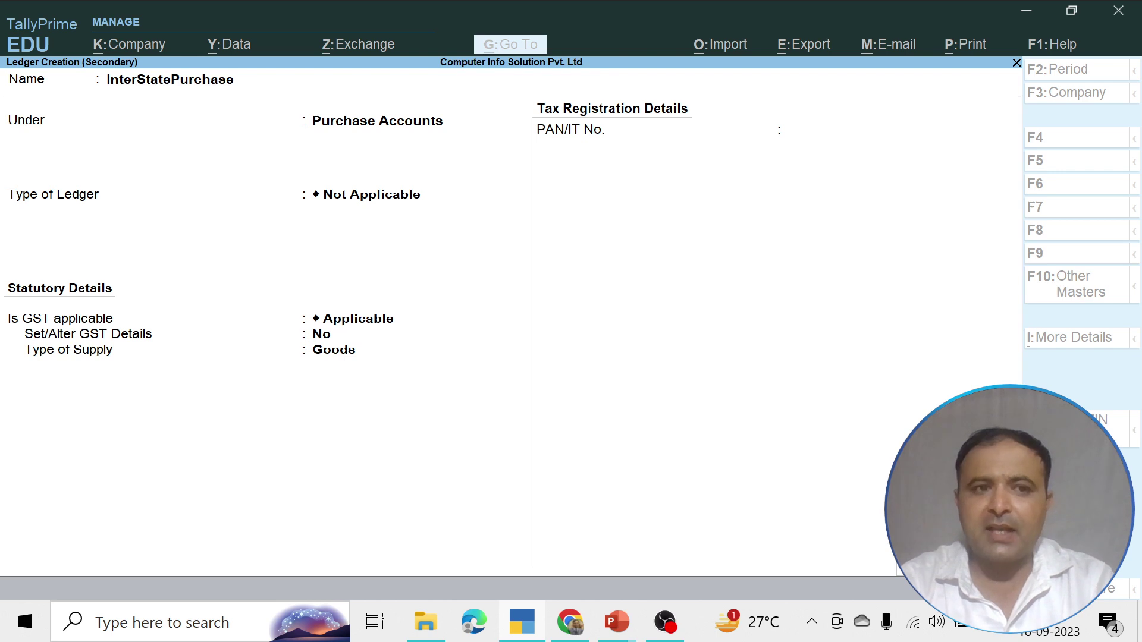
# Save InterStatePurchase and enter Amul Butter, 5 kg at 1,000 per kg
pyautogui.hotkey('ctrl', 'a')
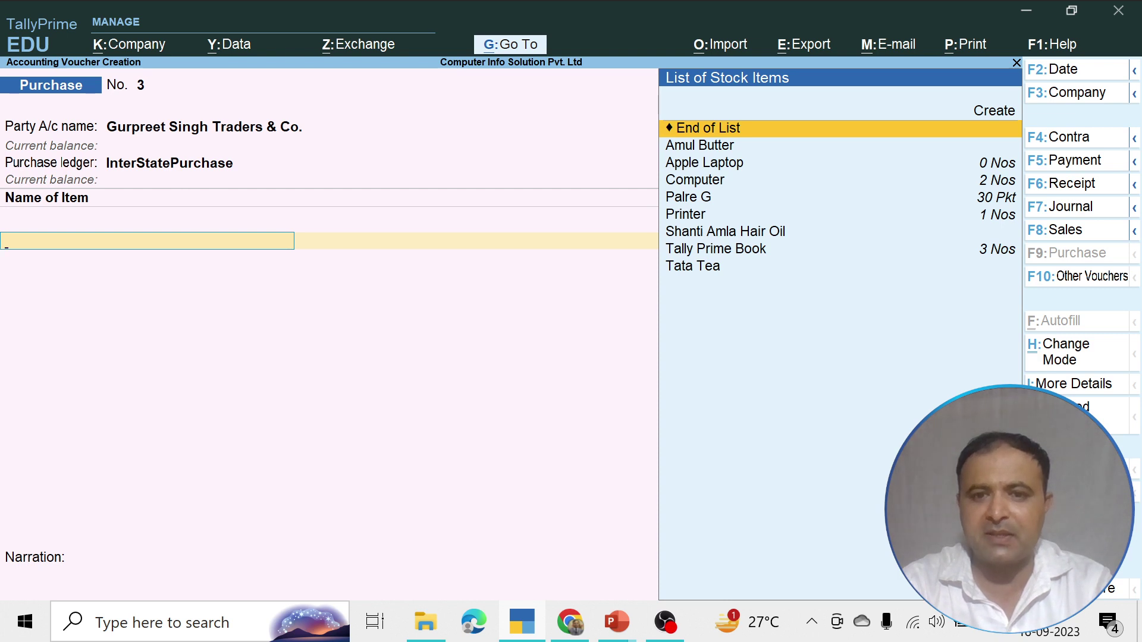
pyautogui.press('Down')
pyautogui.press('Down')
pyautogui.press('Down')
pyautogui.press('Up')
pyautogui.press('Up')
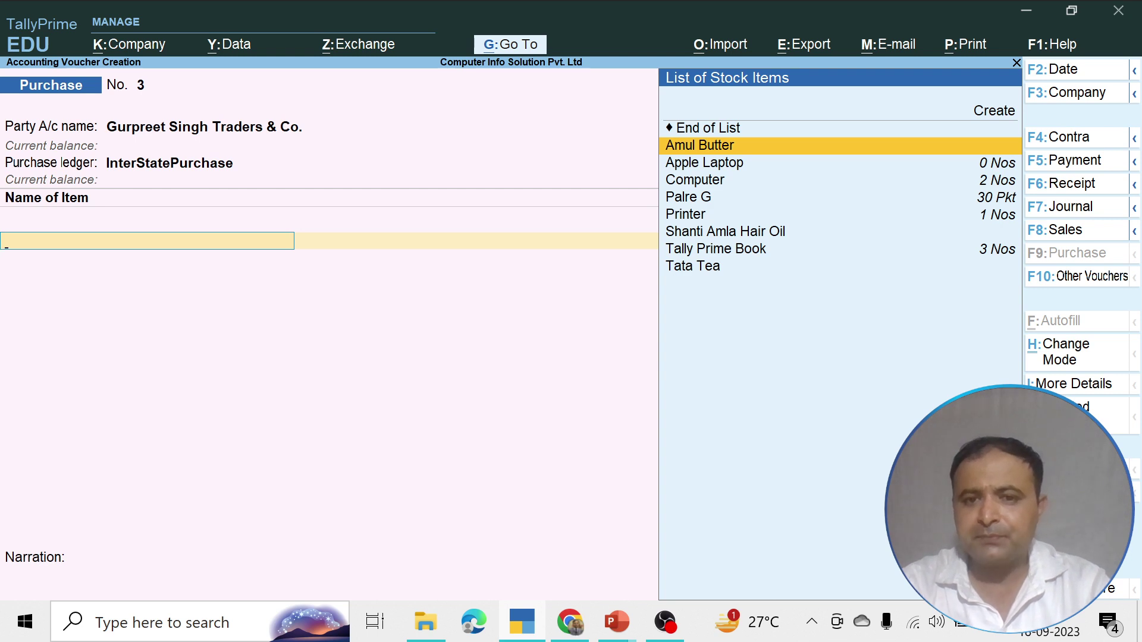
pyautogui.press('Down')
pyautogui.press('Down')
pyautogui.press('Down')
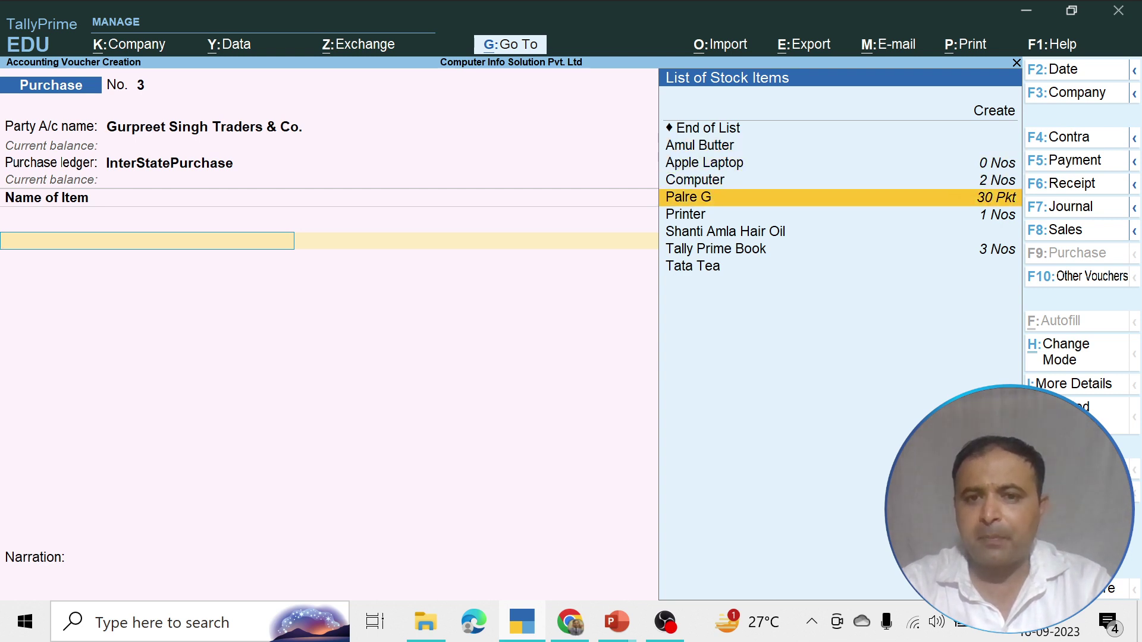
pyautogui.press('Up')
pyautogui.press('Up')
pyautogui.press('Up')
pyautogui.press('Return')
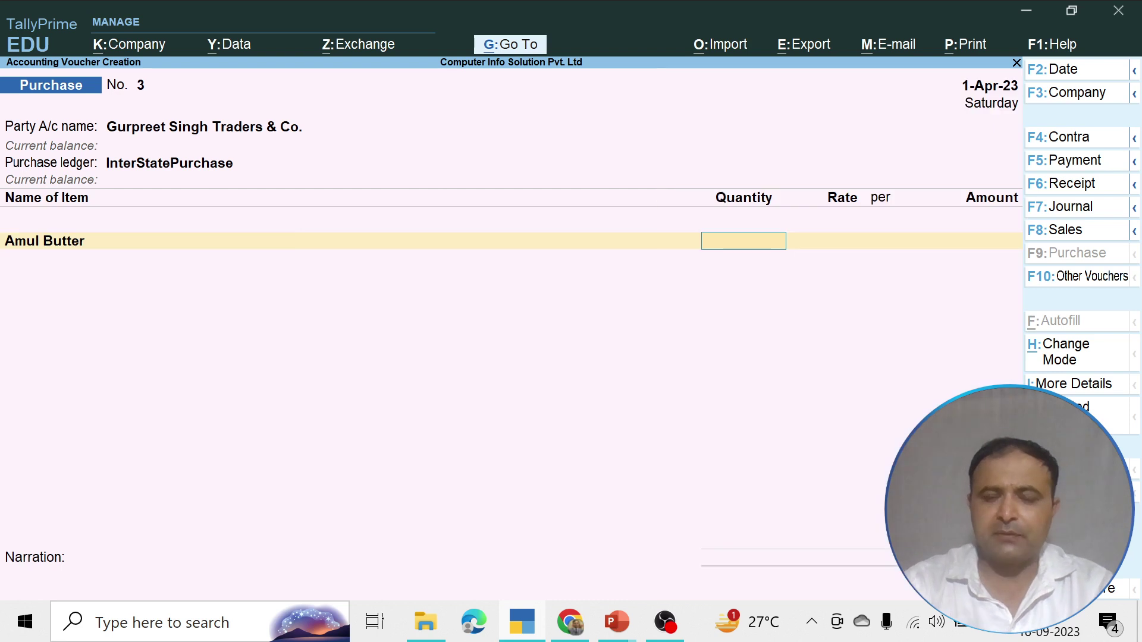
pyautogui.write('5')
pyautogui.press('Return')
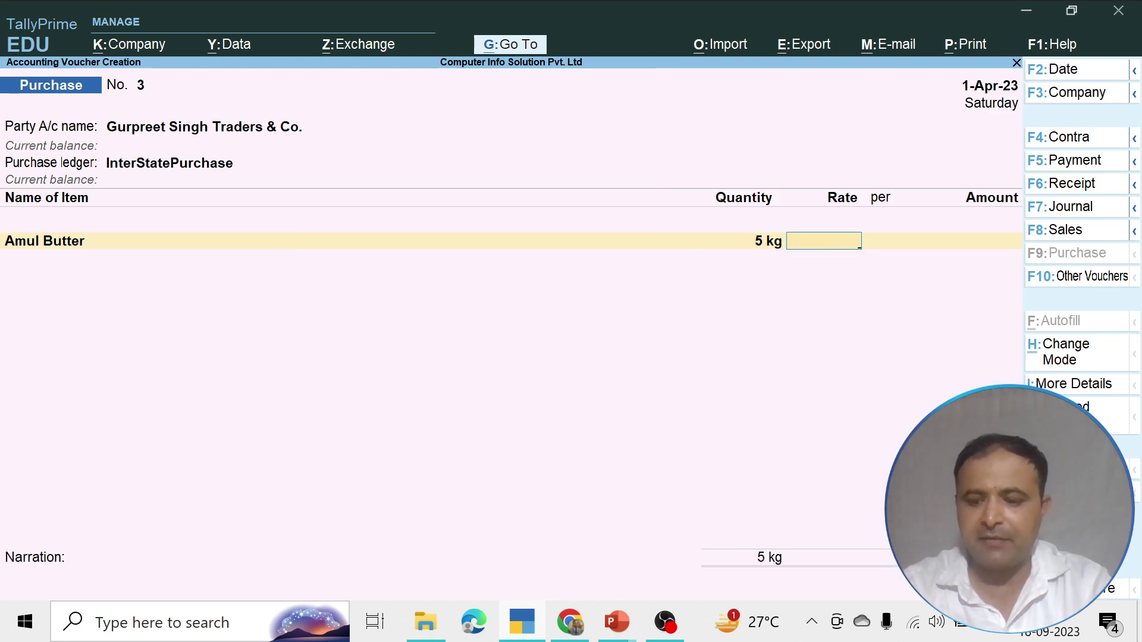
pyautogui.write('1000')
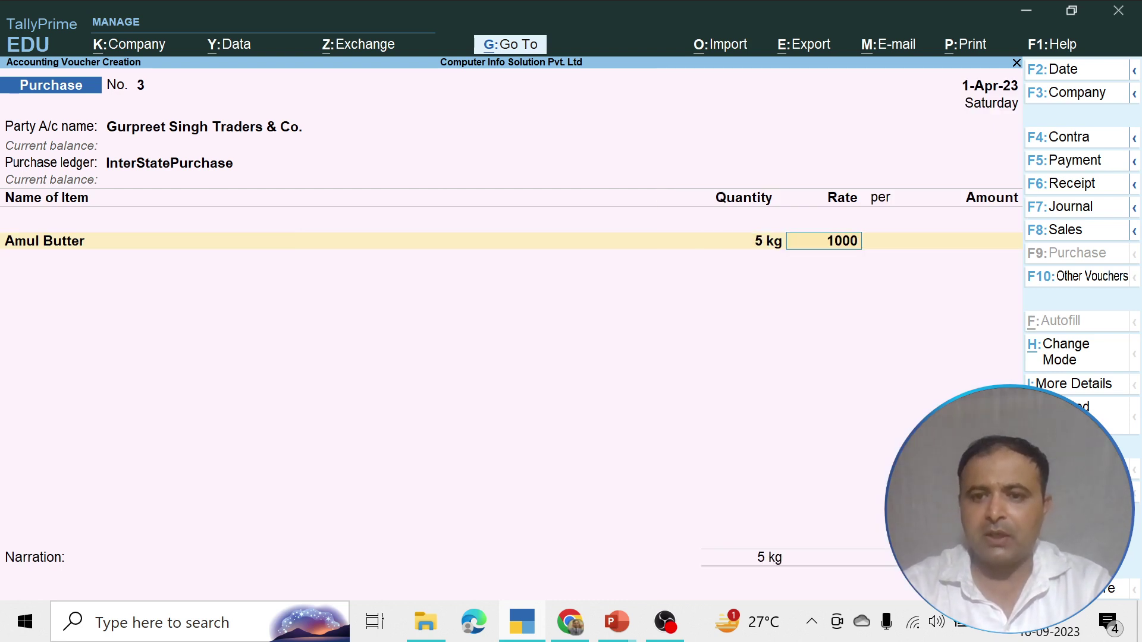
pyautogui.press('Return')
pyautogui.press('Return')
pyautogui.press('Return')
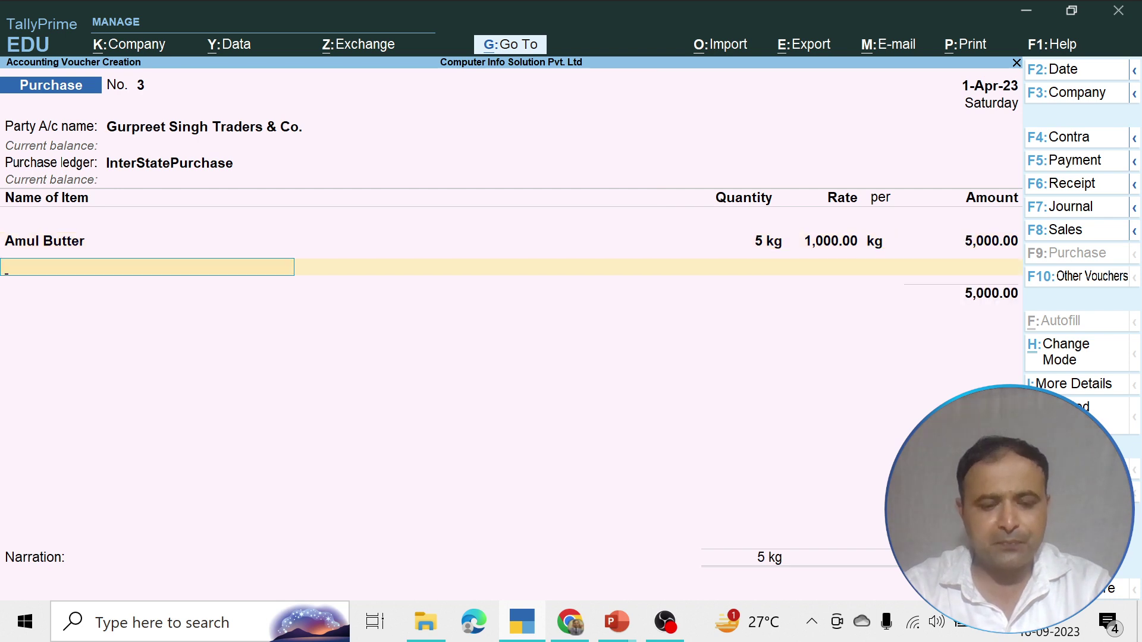
pyautogui.press('Return')
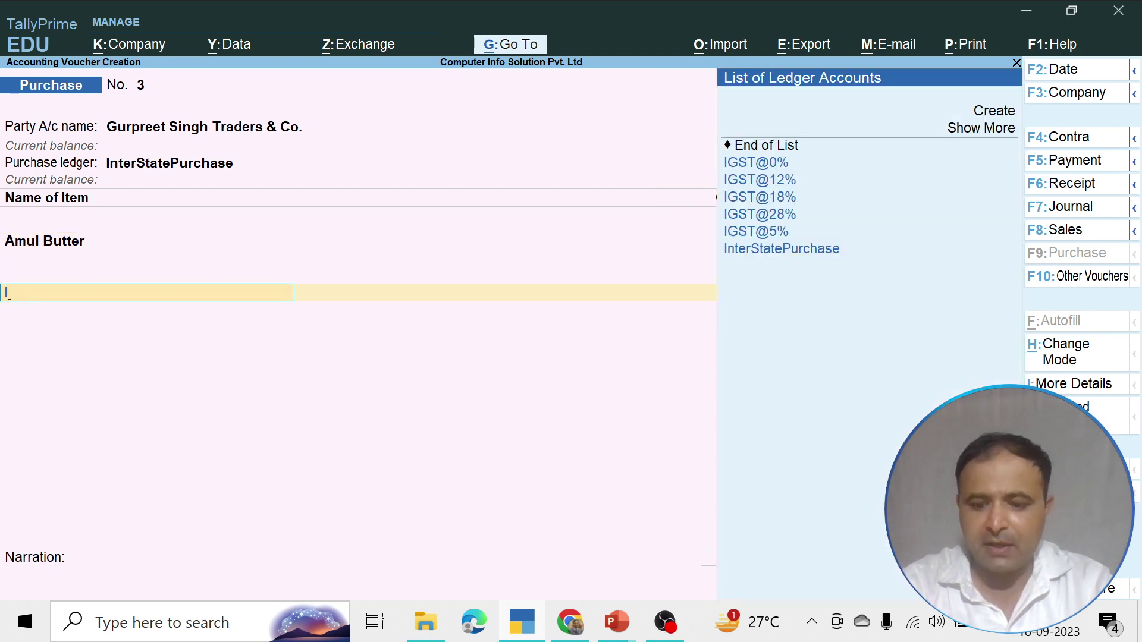
# Set the tax line under Amul Butter to IGST@18%, after trying IGST@5% and IGST@12%
pyautogui.press('Down')
pyautogui.press('Down')
pyautogui.press('Down')
pyautogui.press('Down')
pyautogui.press('Down')
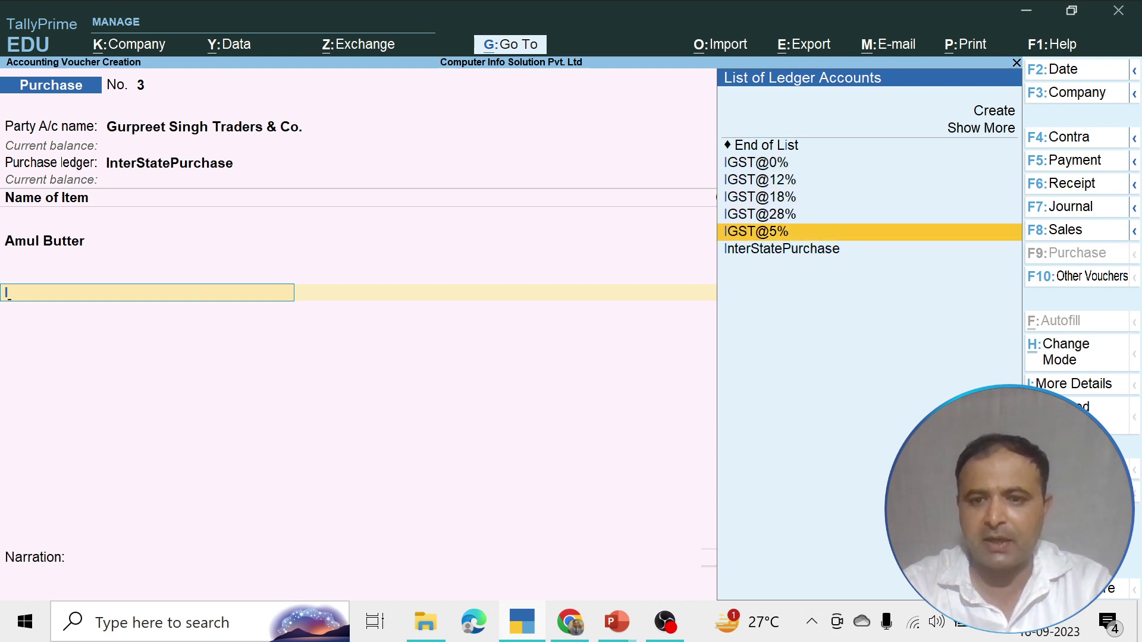
pyautogui.press('Return')
pyautogui.press('BackSpace')
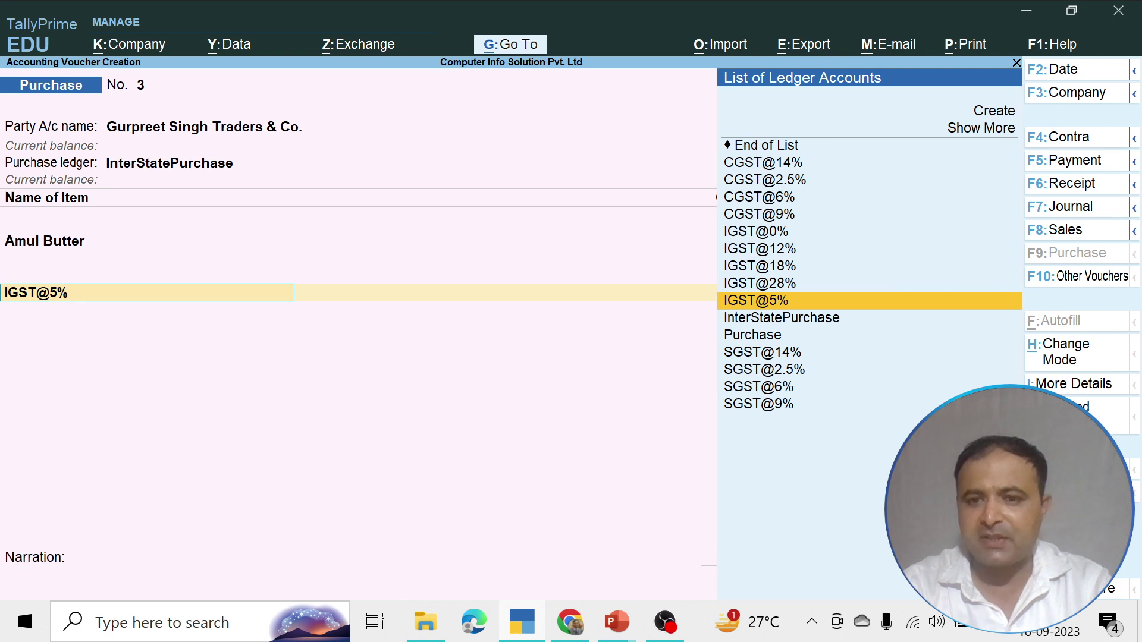
pyautogui.press('Up')
pyautogui.press('Up')
pyautogui.press('Up')
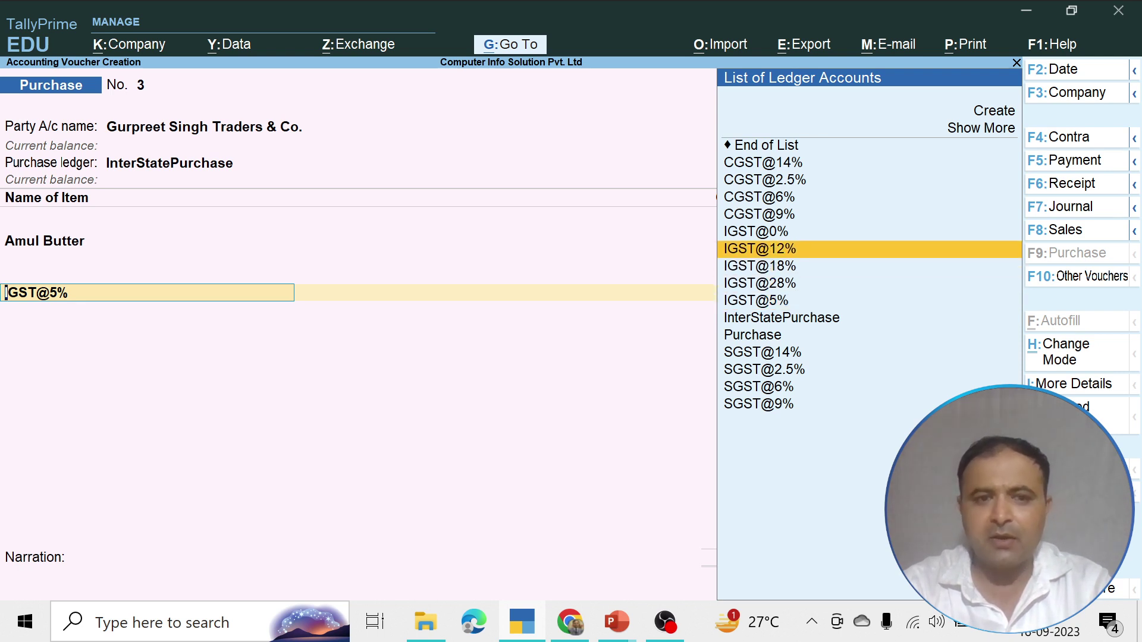
pyautogui.press('Return')
pyautogui.press('BackSpace')
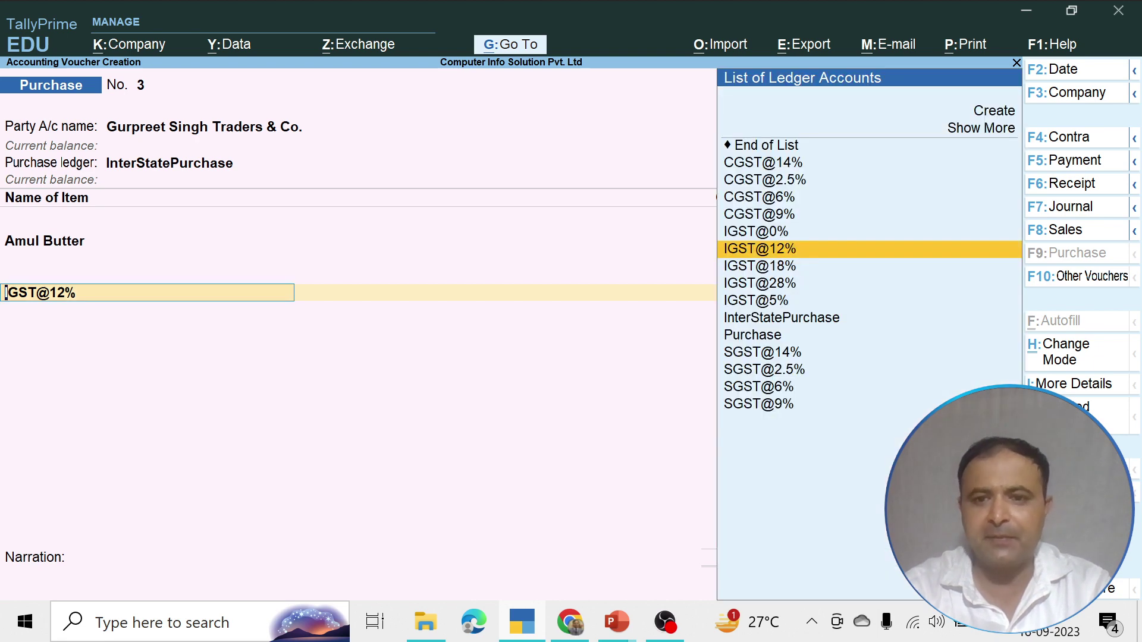
pyautogui.press('Down')
pyautogui.press('Return')
# Step back up the voucher, keeping InterStatePurchase as the purchase ledger
pyautogui.press('BackSpace')
pyautogui.press('BackSpace')
pyautogui.press('BackSpace')
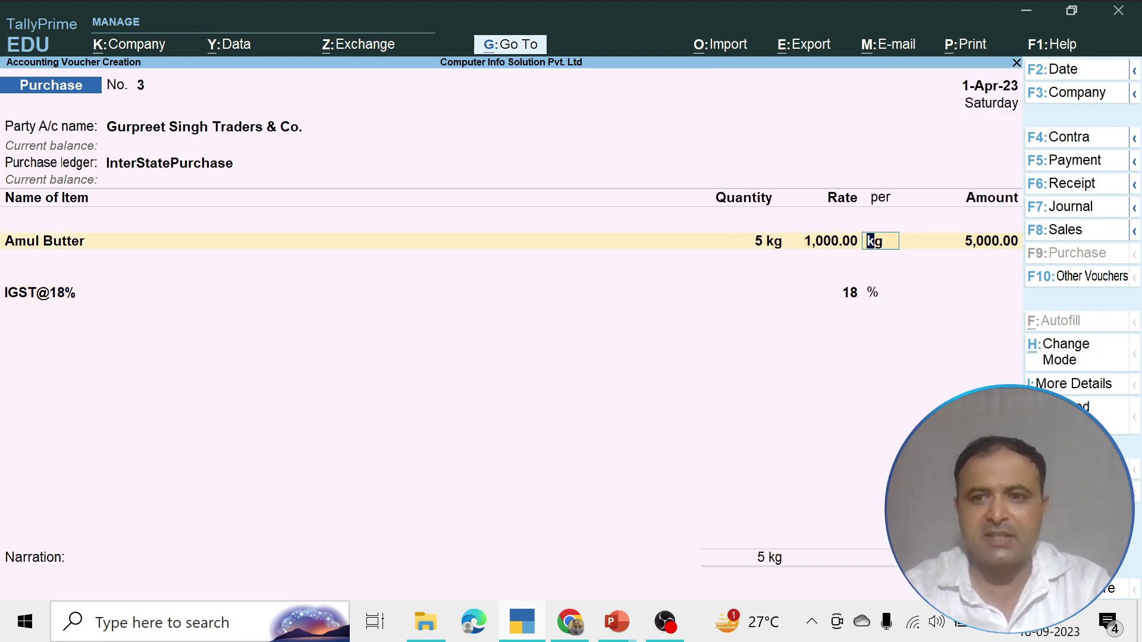
pyautogui.press('BackSpace')
pyautogui.press('BackSpace')
pyautogui.press('BackSpace')
pyautogui.press('BackSpace')
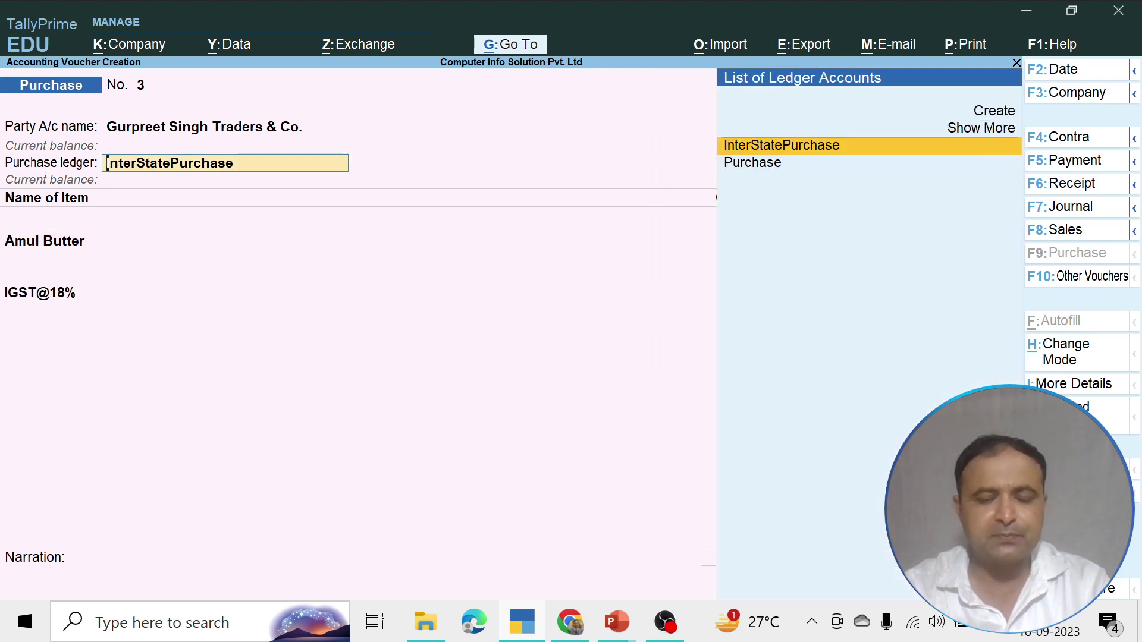
pyautogui.press('Return')
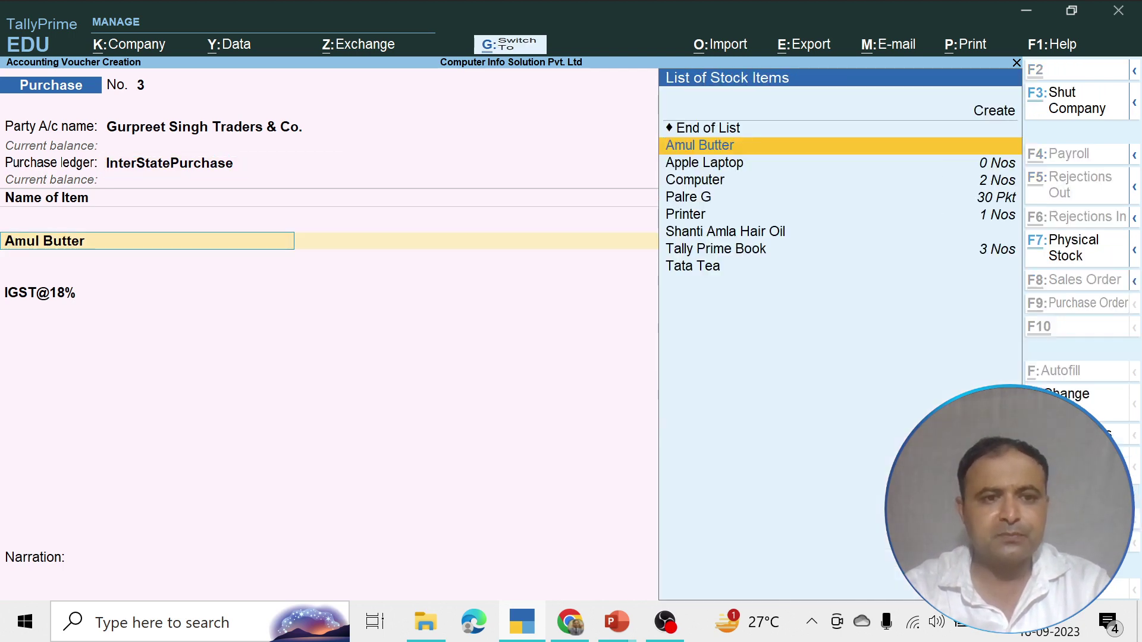
# Review Amul Butter's stock item settings and save it back to the voucher
pyautogui.hotkey('ctrl', 'Return')
pyautogui.press('Return')
pyautogui.press('Return')
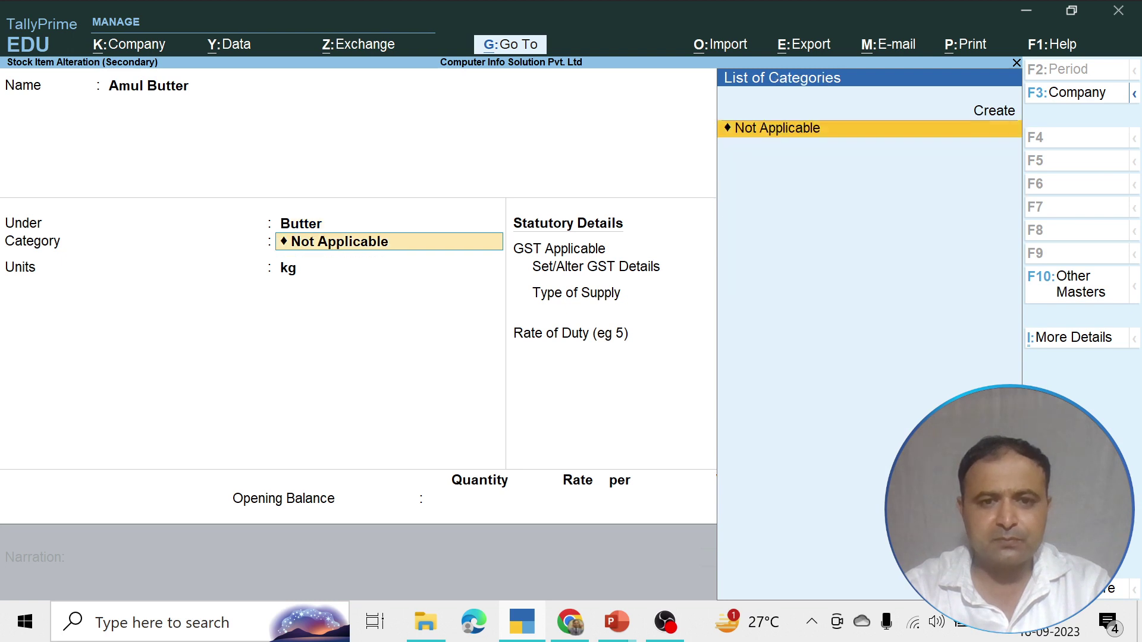
pyautogui.press('Return')
pyautogui.press('Return')
pyautogui.press('Return')
pyautogui.press('Return')
pyautogui.press('Return')
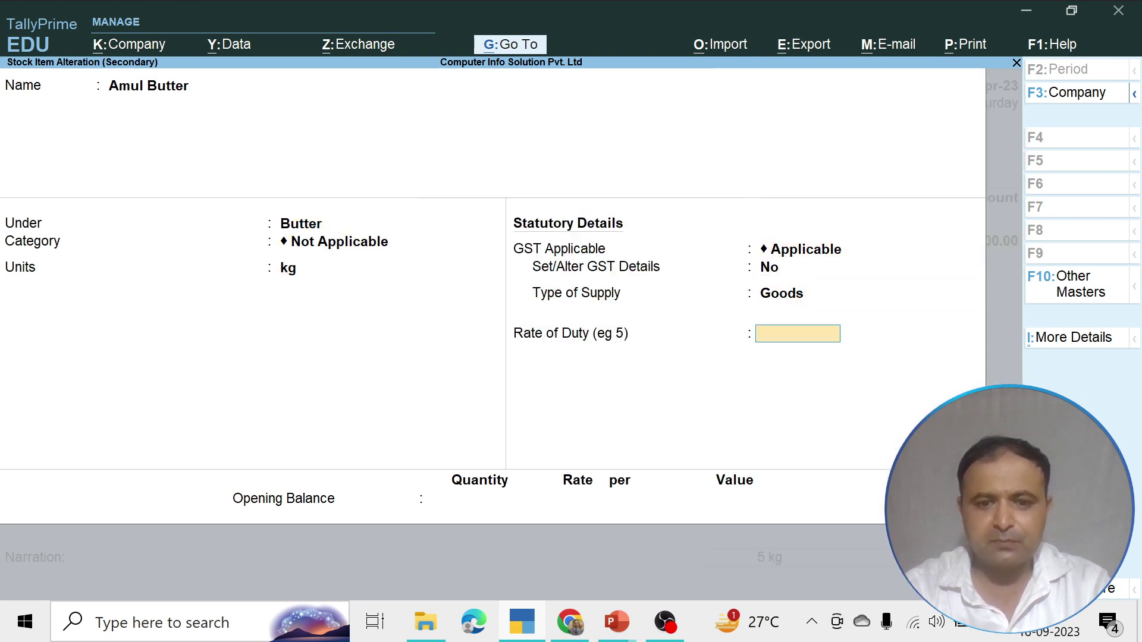
pyautogui.press('Return')
pyautogui.hotkey('ctrl', 'a')
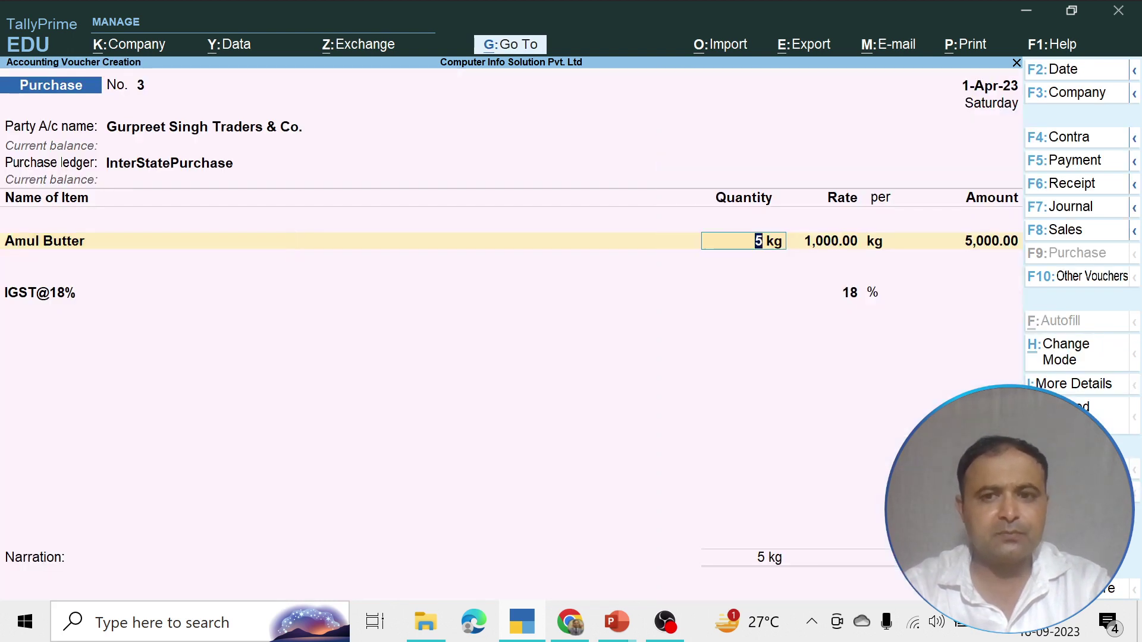
pyautogui.press('Return')
pyautogui.press('Return')
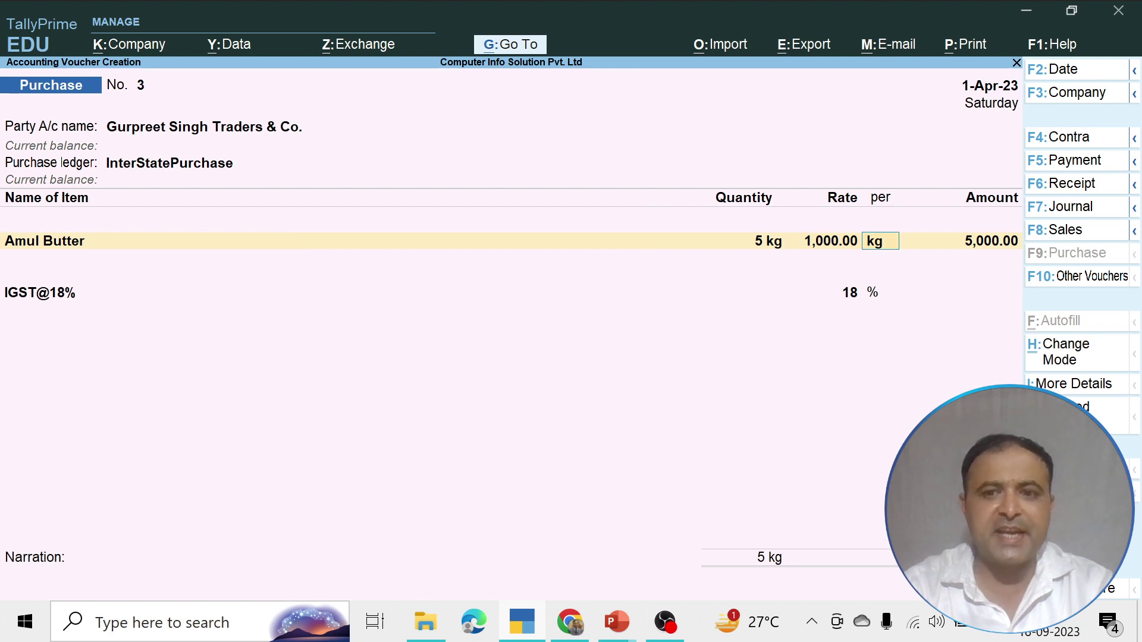
pyautogui.press('BackSpace')
pyautogui.press('BackSpace')
pyautogui.press('BackSpace')
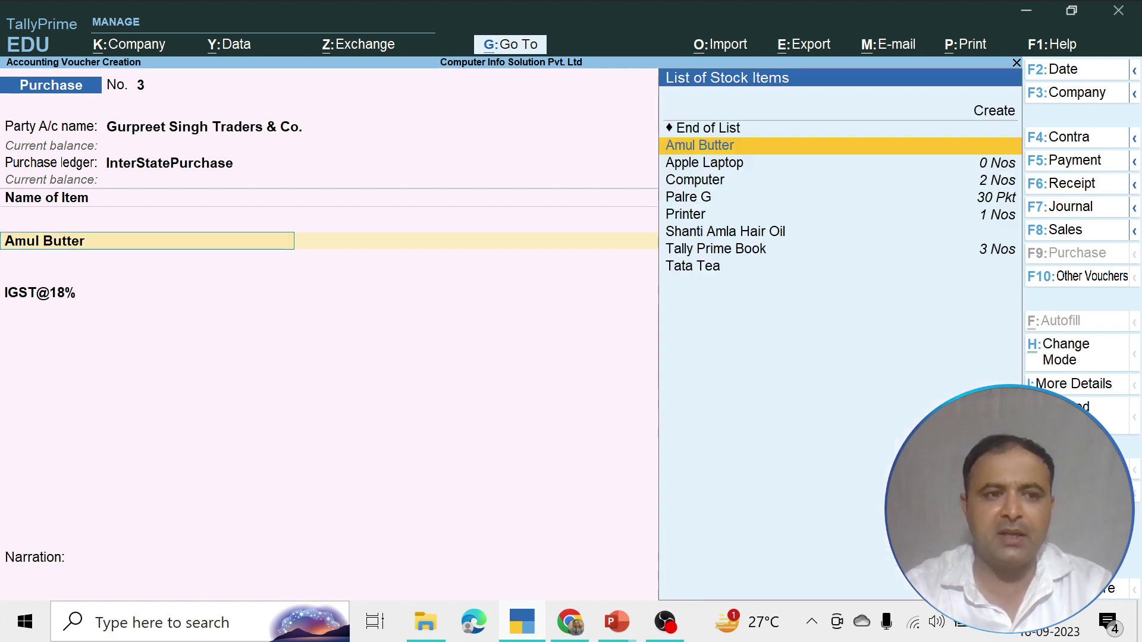
# Open the Butter stock group from Amul Butter and turn its GST details on
pyautogui.hotkey('ctrl', 'Return')
pyautogui.press('Return')
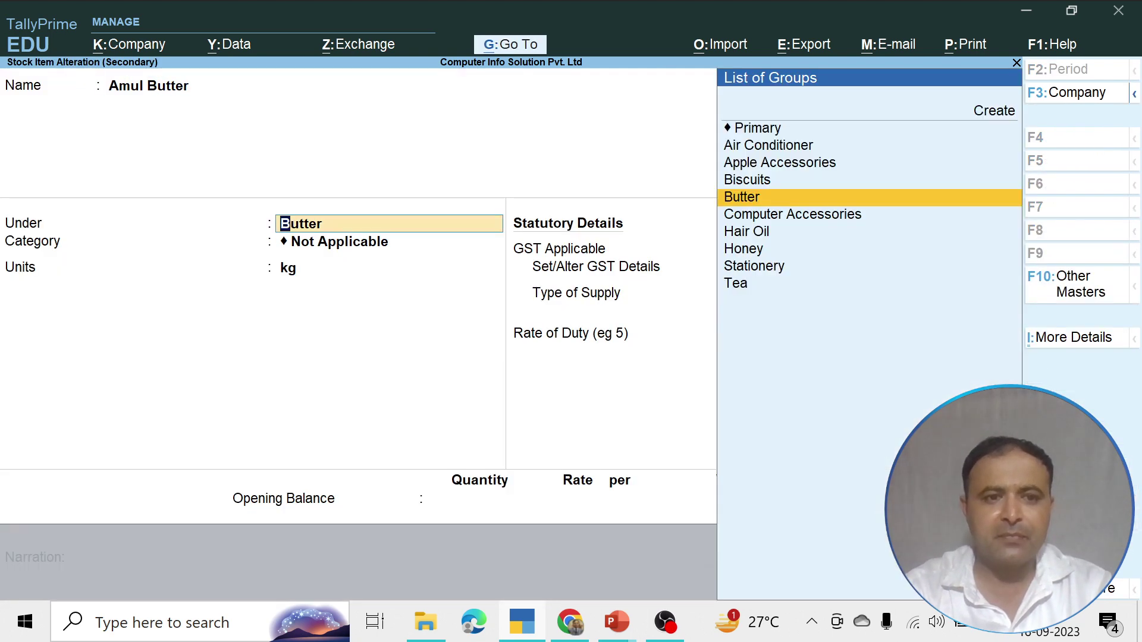
pyautogui.hotkey('ctrl', 'Return')
pyautogui.press('Return')
pyautogui.press('Return')
pyautogui.press('Return')
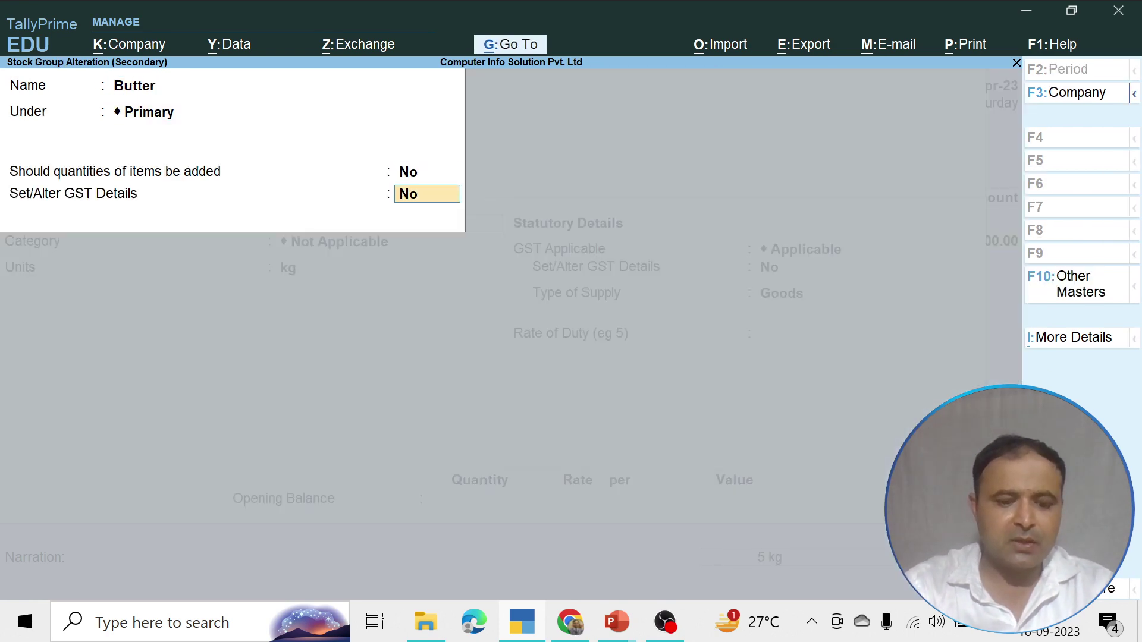
pyautogui.write('yes')
pyautogui.press('Return')
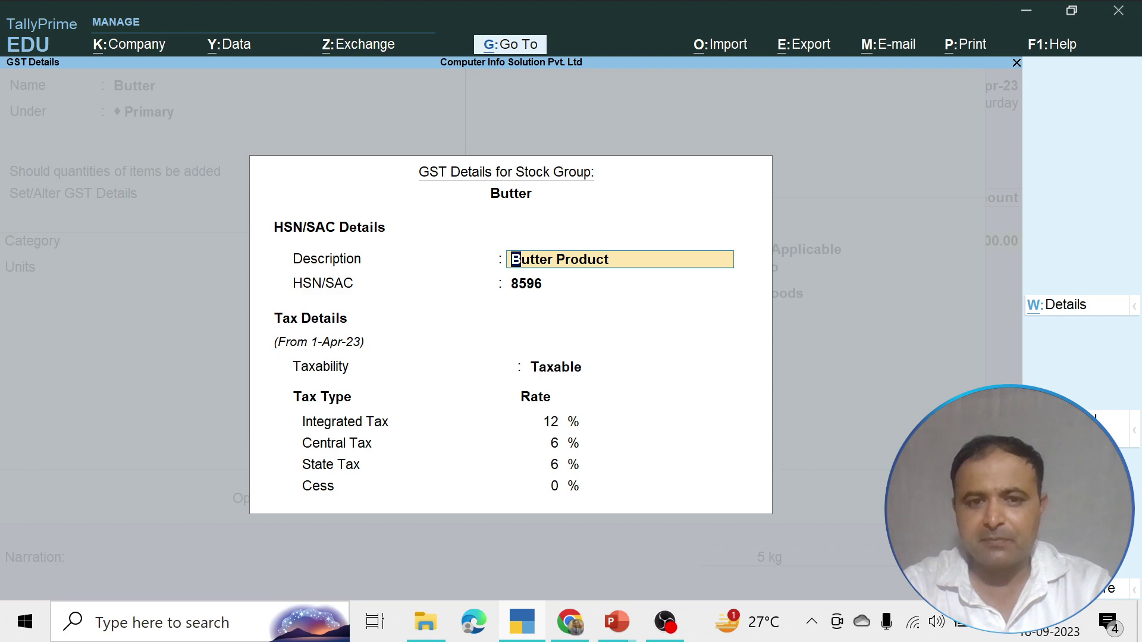
# Discard the Butter group's GST changes and quit the group alteration without saving
pyautogui.press('BackSpace')
pyautogui.press('Escape')
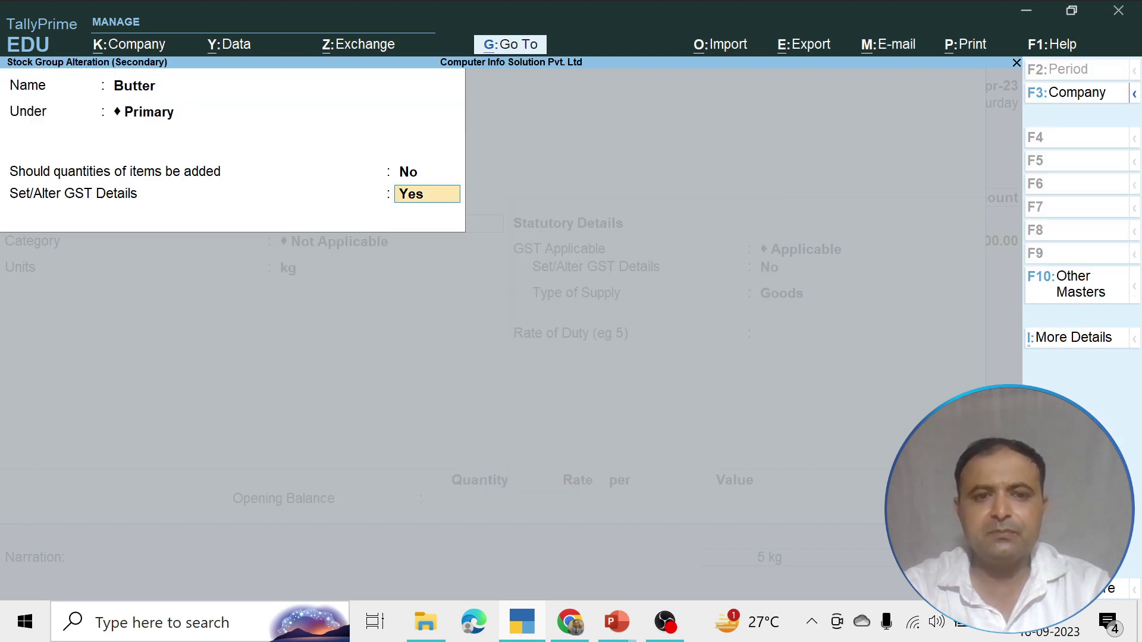
pyautogui.press('BackSpace')
pyautogui.press('Escape')
pyautogui.press('y')
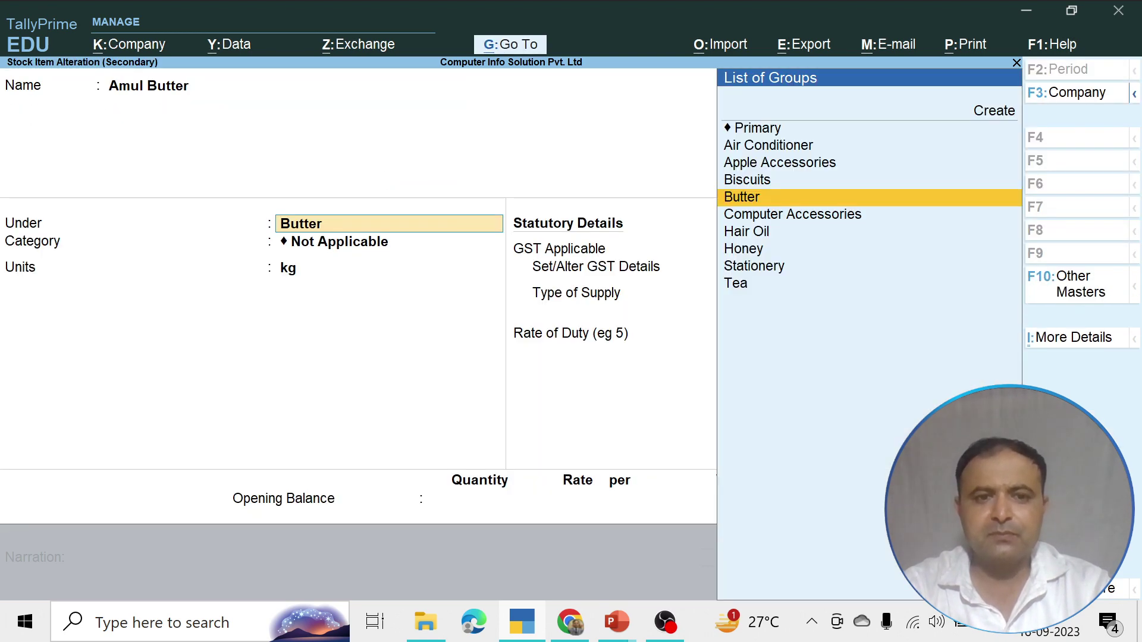
pyautogui.press('BackSpace')
pyautogui.press('Escape')
# Leave the item alteration and change the tax line to IGST@12%
pyautogui.press('y')
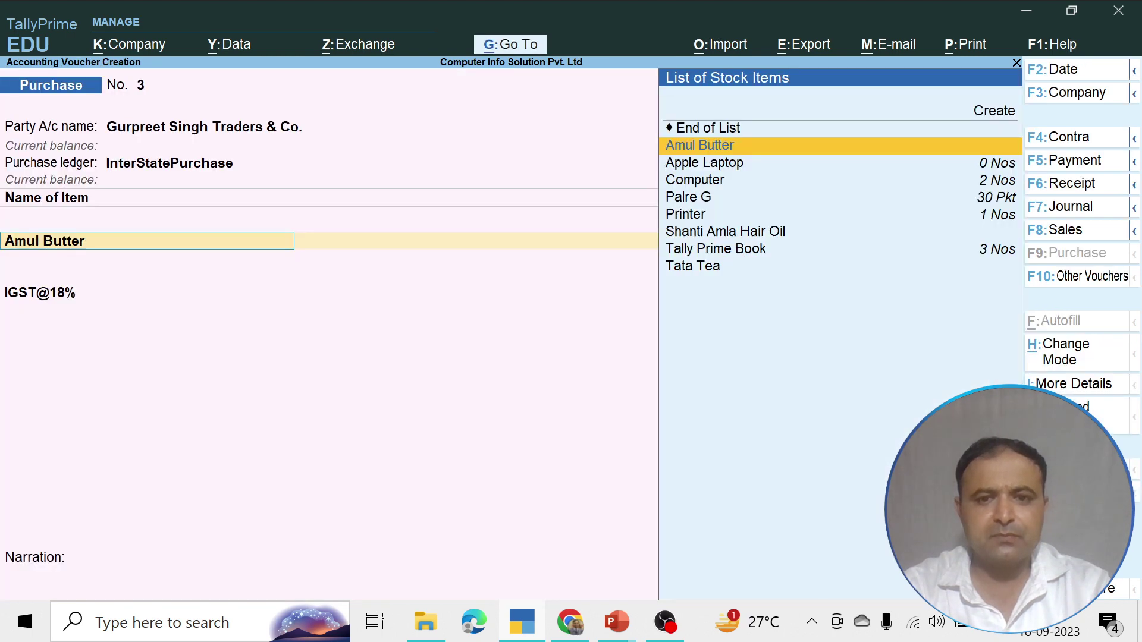
pyautogui.press('Return')
pyautogui.press('Return')
pyautogui.press('Return')
pyautogui.press('Return')
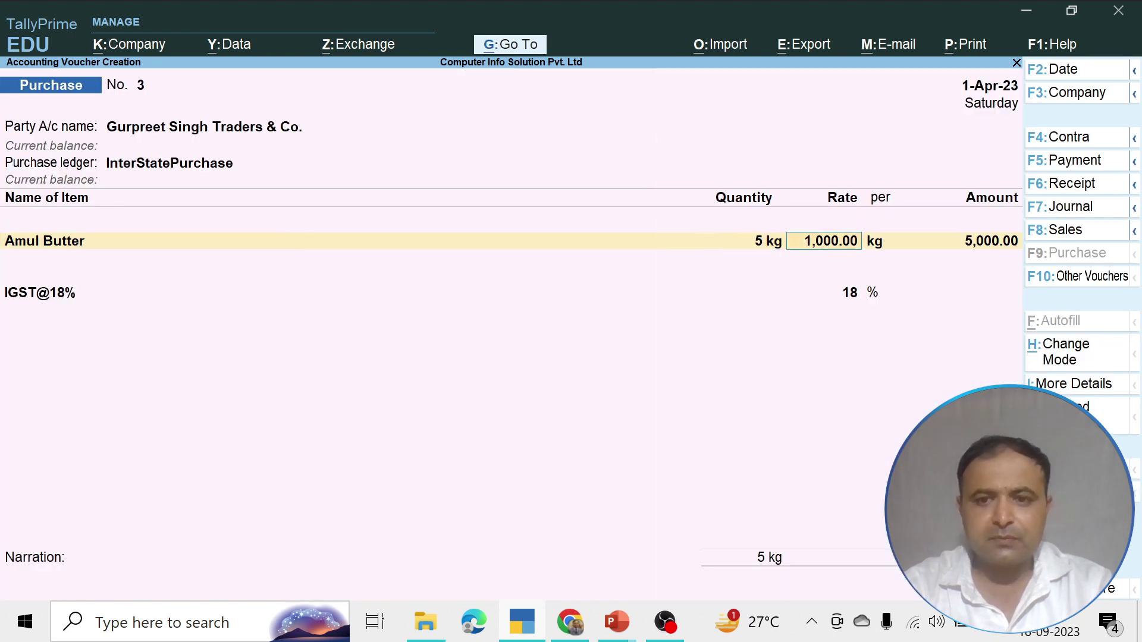
pyautogui.press('Return')
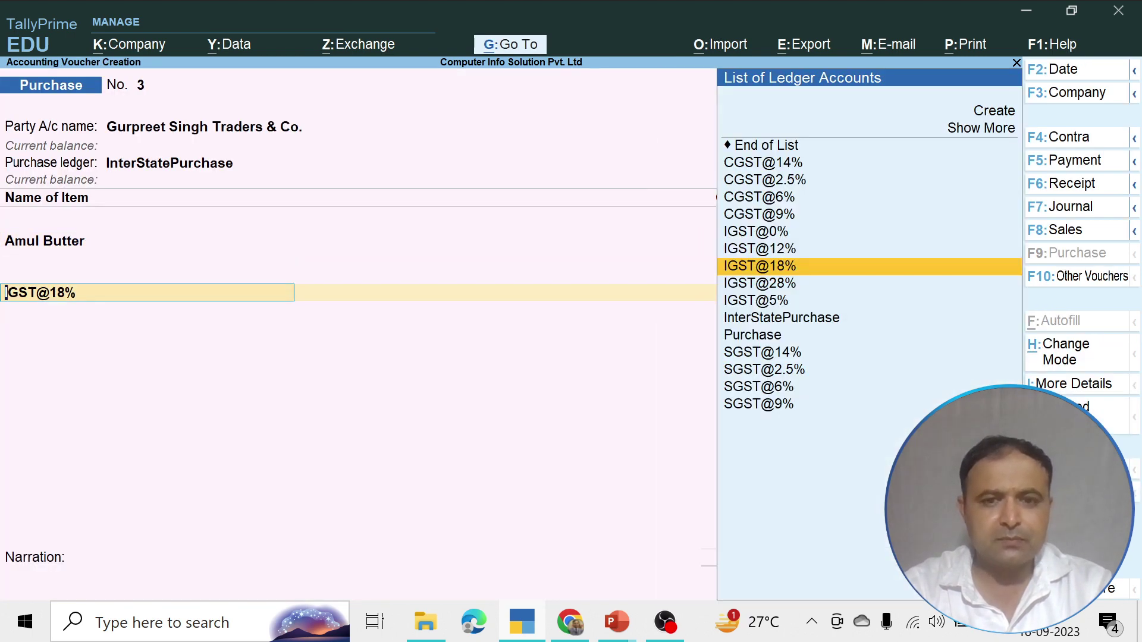
pyautogui.press('Up')
pyautogui.press('Return')
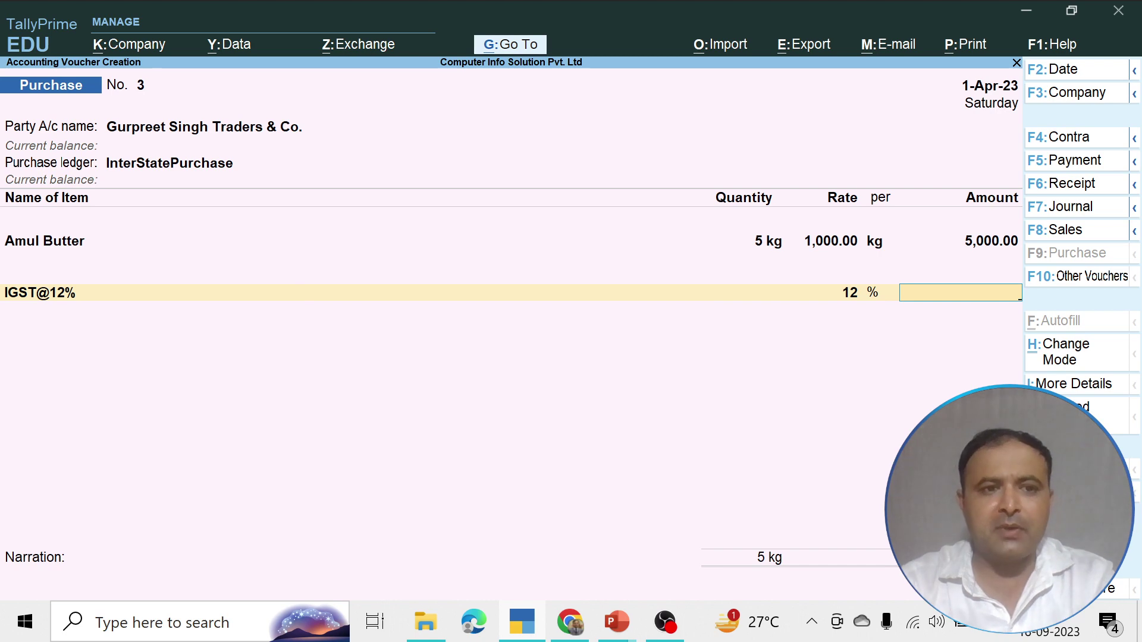
# Switch the purchase ledger from InterStatePurchase to Purchase, keeping the Amul Butter line
pyautogui.press('BackSpace')
pyautogui.press('BackSpace')
pyautogui.press('BackSpace')
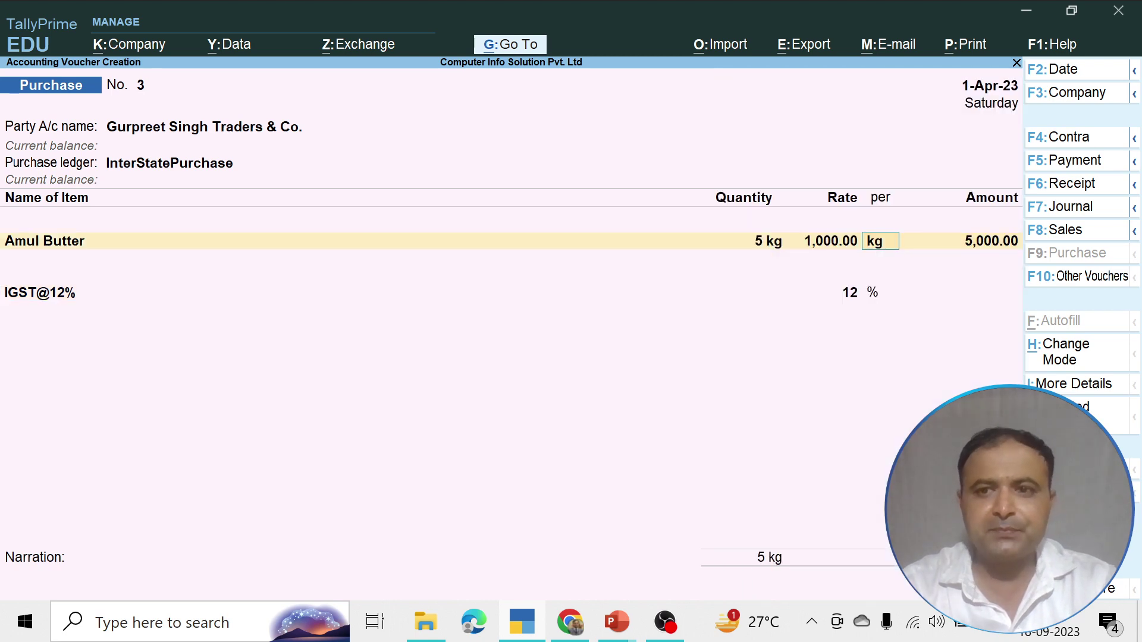
pyautogui.press('BackSpace')
pyautogui.press('BackSpace')
pyautogui.press('BackSpace')
pyautogui.press('BackSpace')
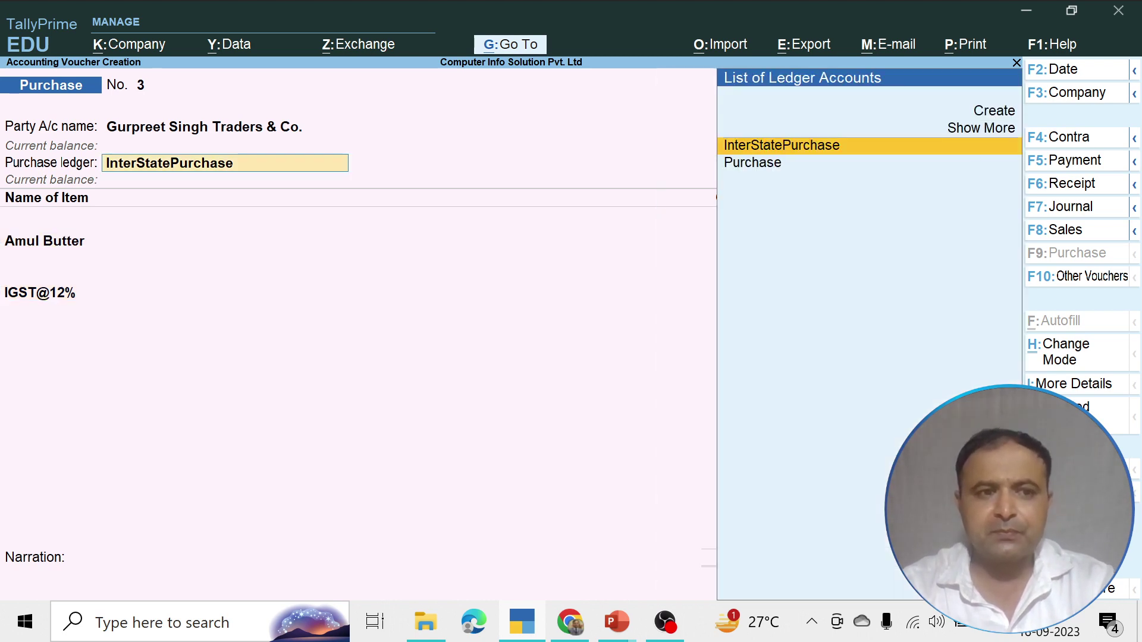
pyautogui.press('Return')
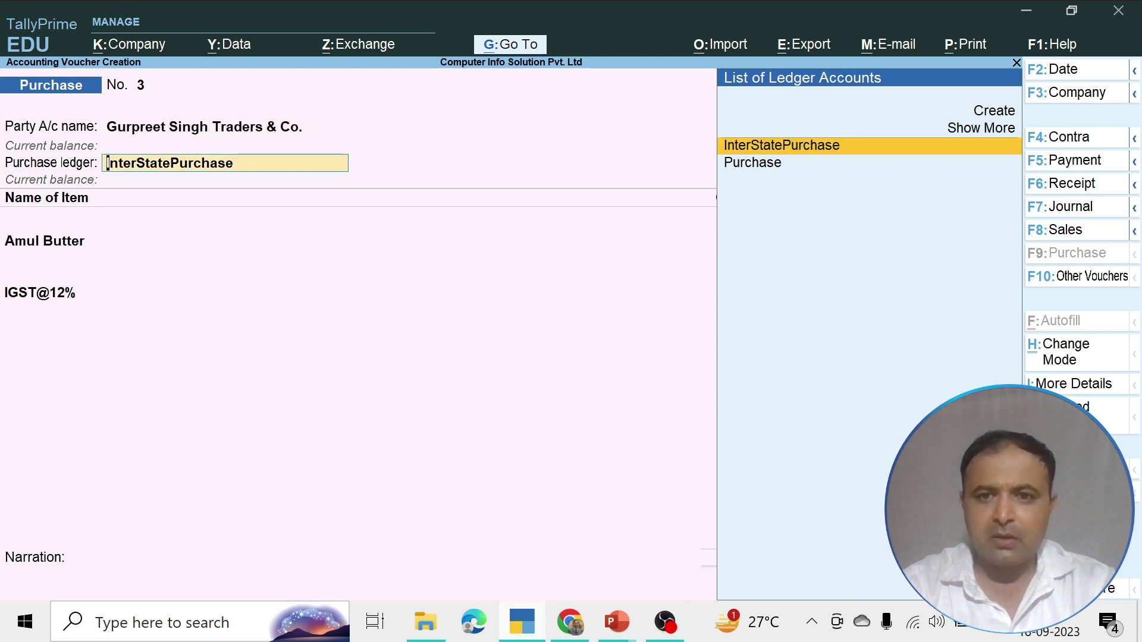
pyautogui.press('Down')
pyautogui.press('Return')
pyautogui.press('Return')
pyautogui.press('Return')
pyautogui.press('Return')
pyautogui.press('Return')
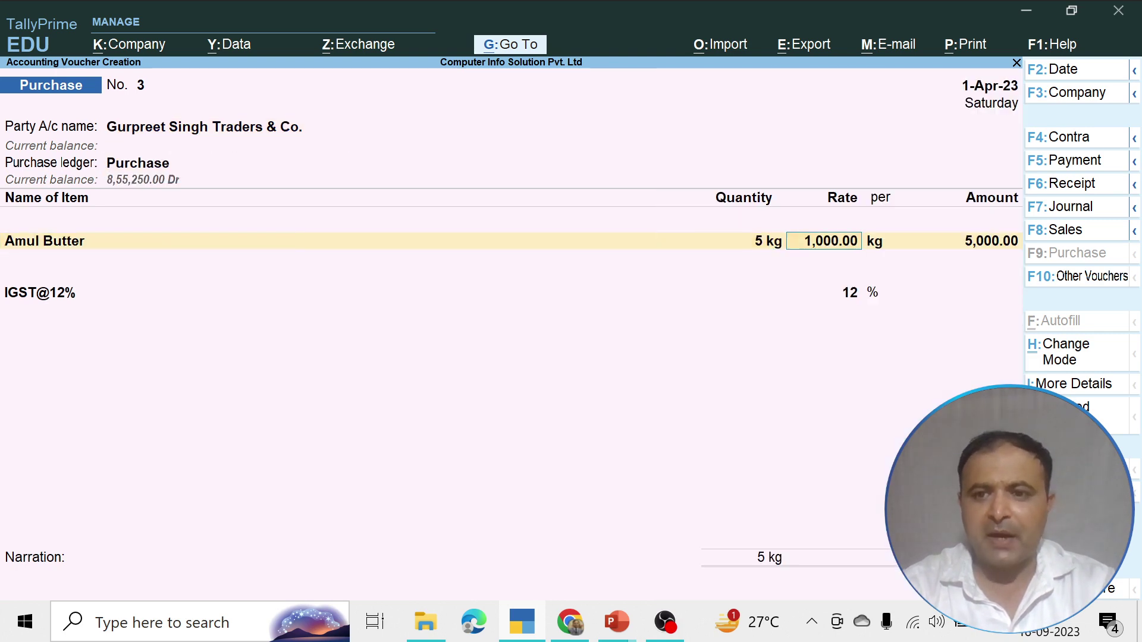
pyautogui.press('Return')
pyautogui.press('Return')
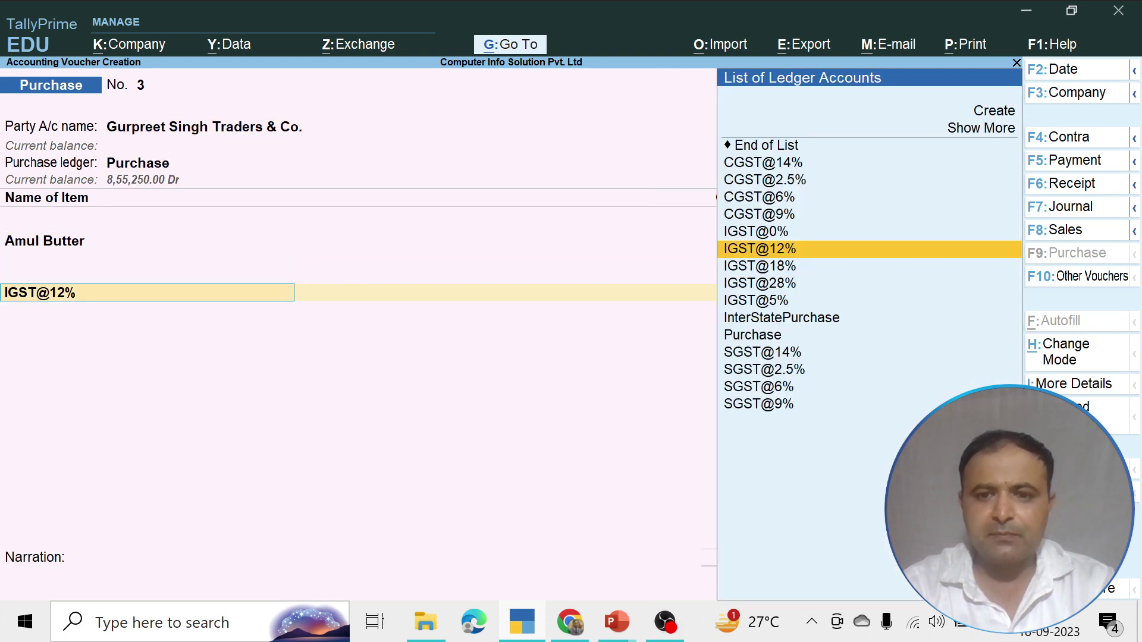
pyautogui.press('Return')
pyautogui.press('BackSpace')
pyautogui.press('BackSpace')
pyautogui.press('BackSpace')
pyautogui.press('BackSpace')
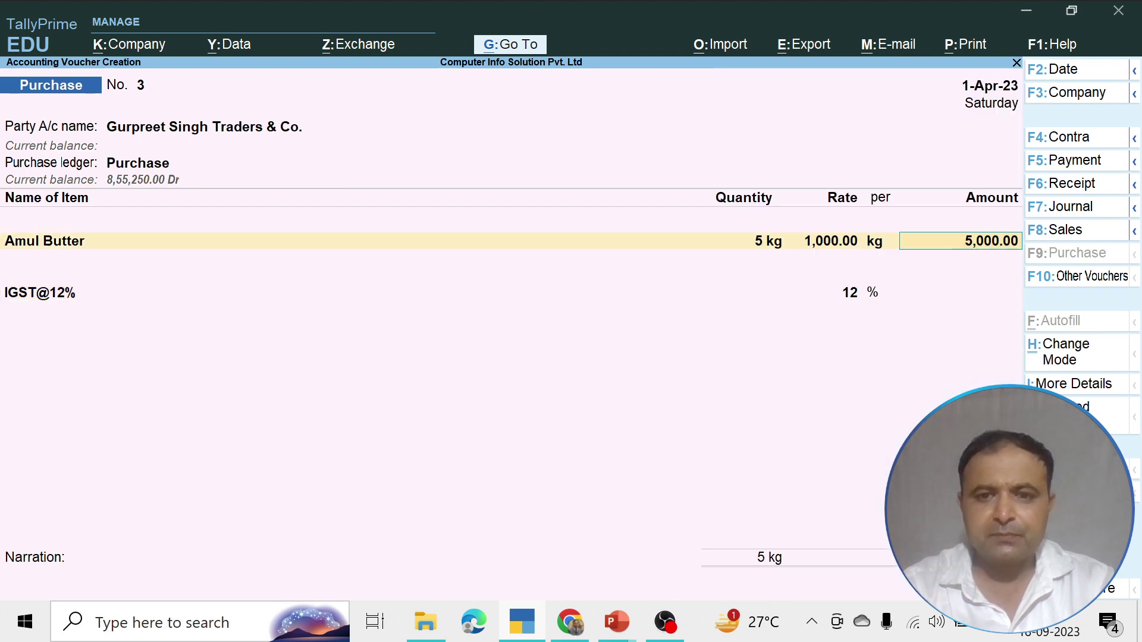
pyautogui.press('BackSpace')
pyautogui.press('BackSpace')
pyautogui.press('BackSpace')
pyautogui.press('BackSpace')
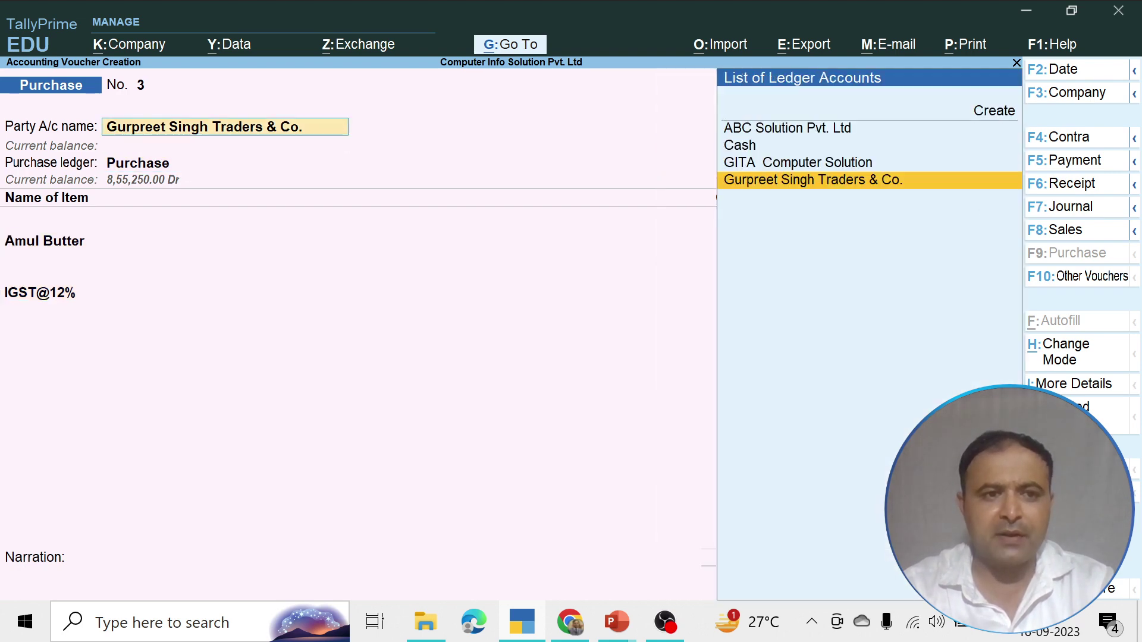
# Select ABC Solution Pvt. Ltd as party with the Purchase ledger and browse the stock items
pyautogui.press('Up')
pyautogui.press('Up')
pyautogui.press('Up')
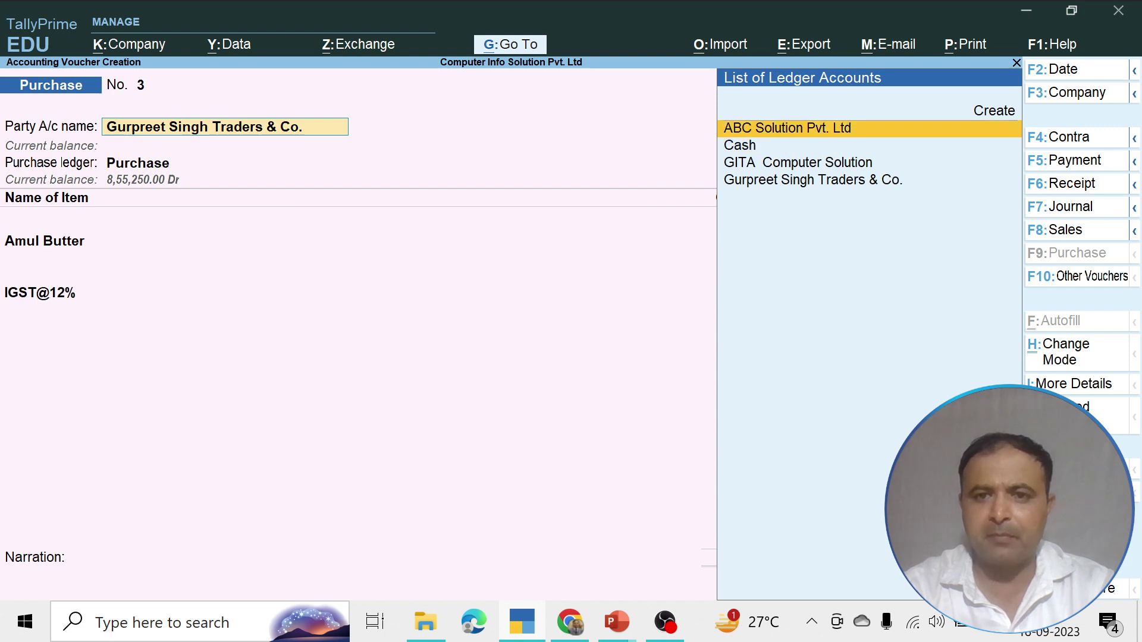
pyautogui.press('Return')
pyautogui.press('Return')
pyautogui.press('Return')
pyautogui.press('Return')
pyautogui.press('Return')
pyautogui.press('Return')
pyautogui.press('Return')
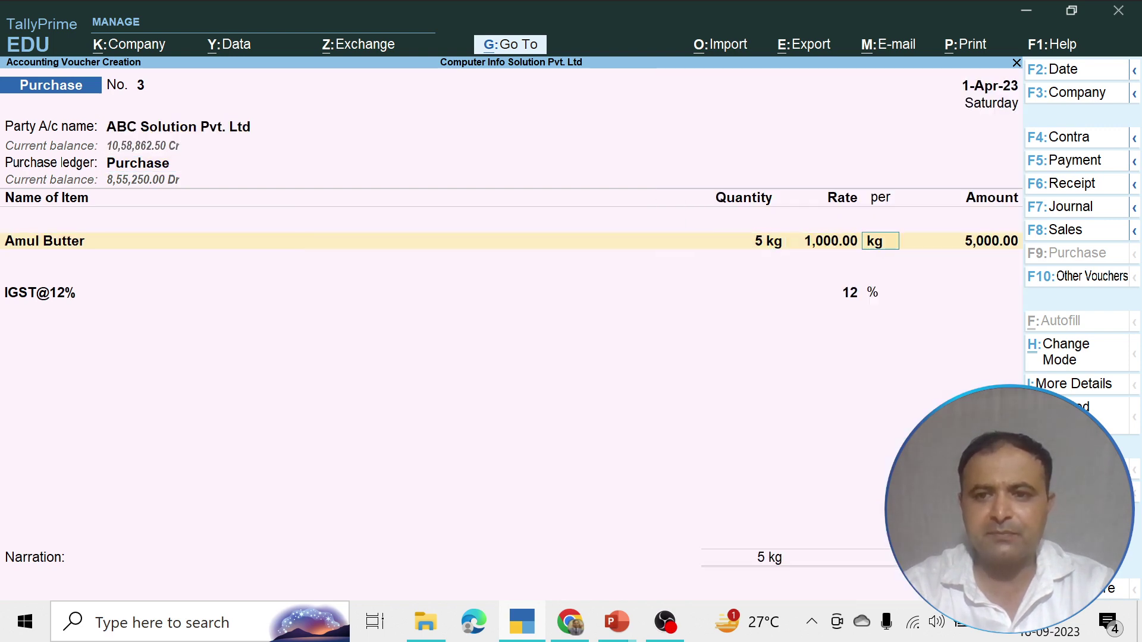
pyautogui.press('Return')
pyautogui.press('Return')
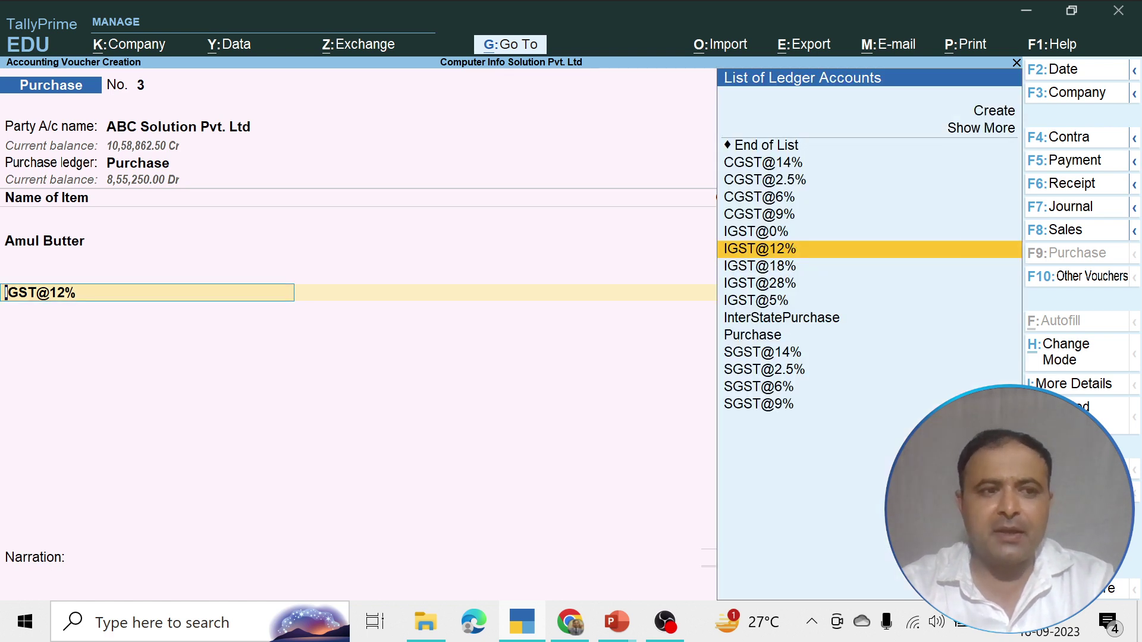
pyautogui.press('BackSpace')
pyautogui.press('BackSpace')
pyautogui.press('BackSpace')
pyautogui.press('BackSpace')
pyautogui.press('BackSpace')
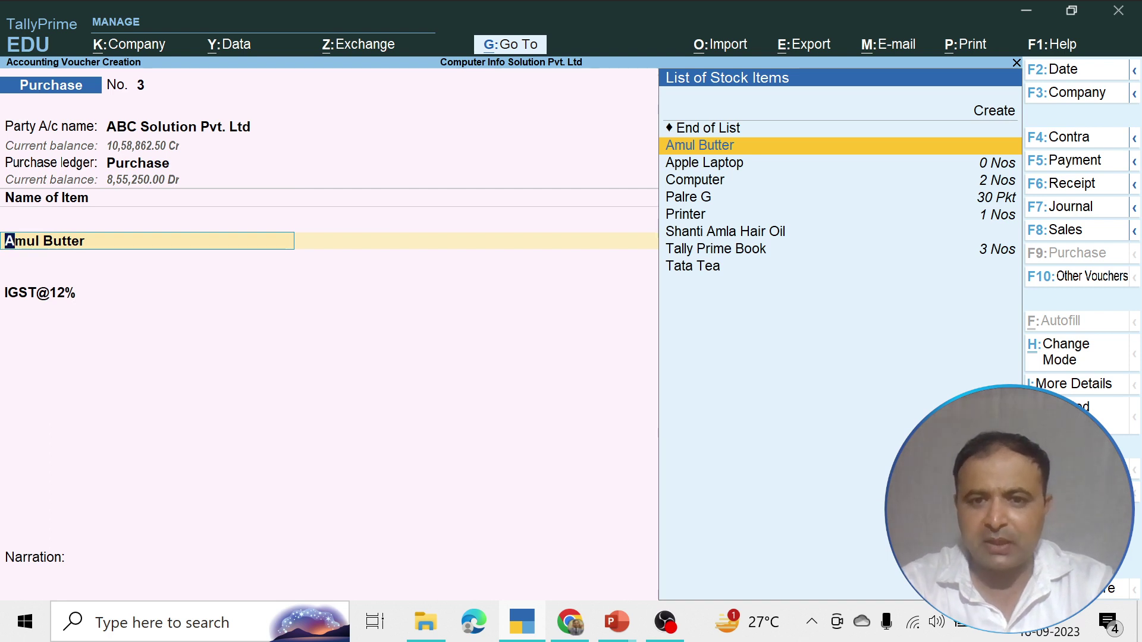
pyautogui.press('Down')
pyautogui.press('Down')
pyautogui.press('Down')
pyautogui.press('Down')
pyautogui.press('Down')
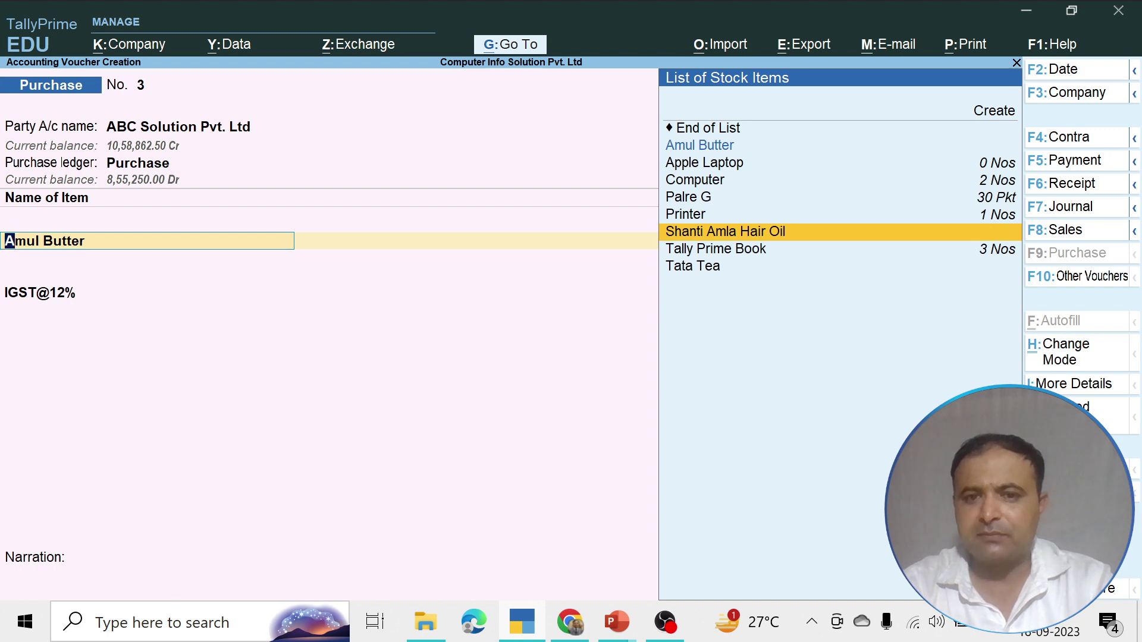
pyautogui.press('BackSpace')
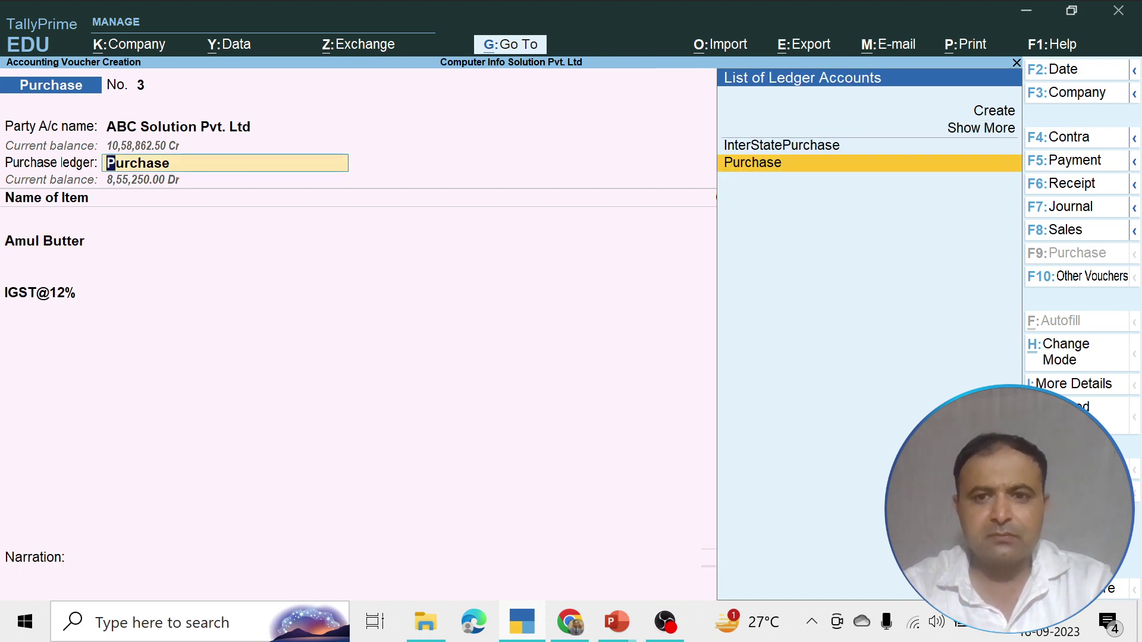
pyautogui.press('Return')
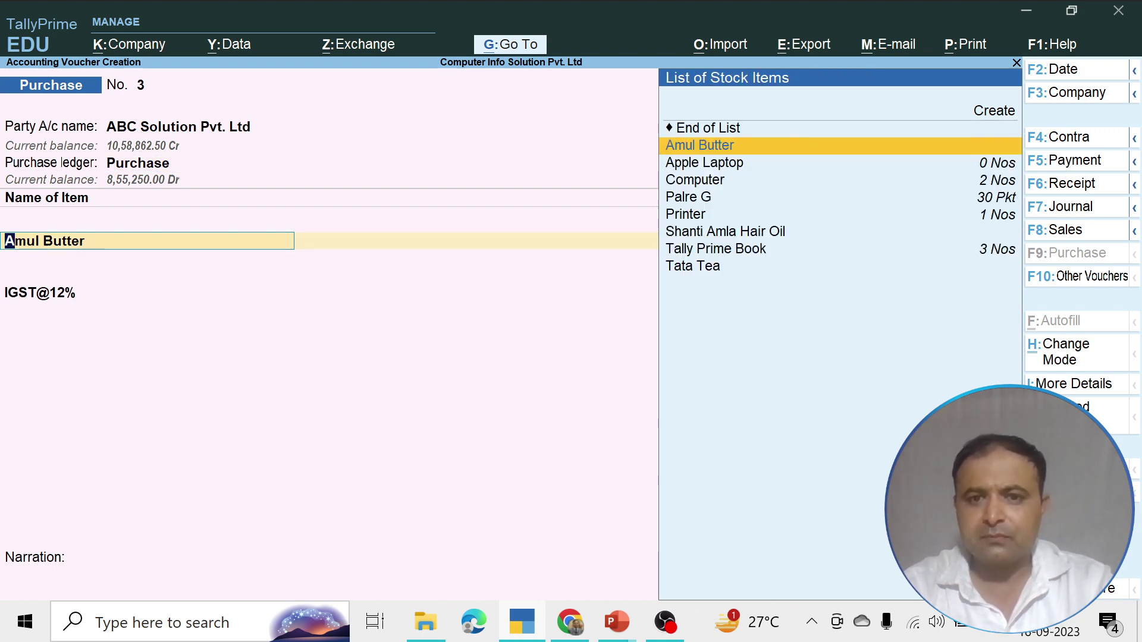
pyautogui.press('Down')
pyautogui.press('Down')
pyautogui.press('Down')
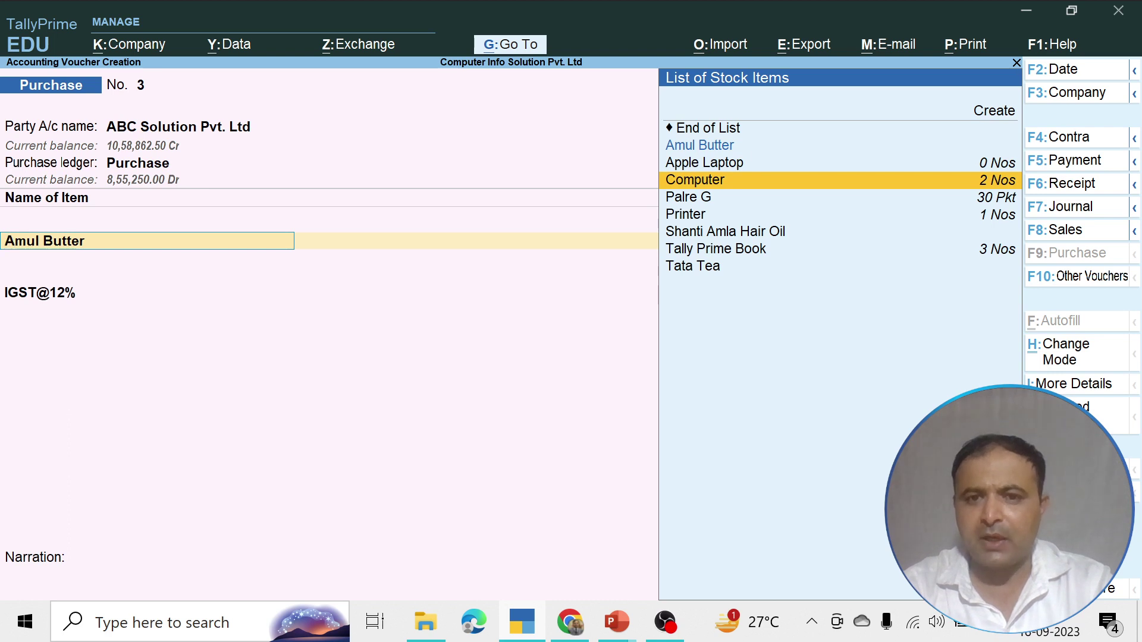
pyautogui.press('Down')
pyautogui.press('Down')
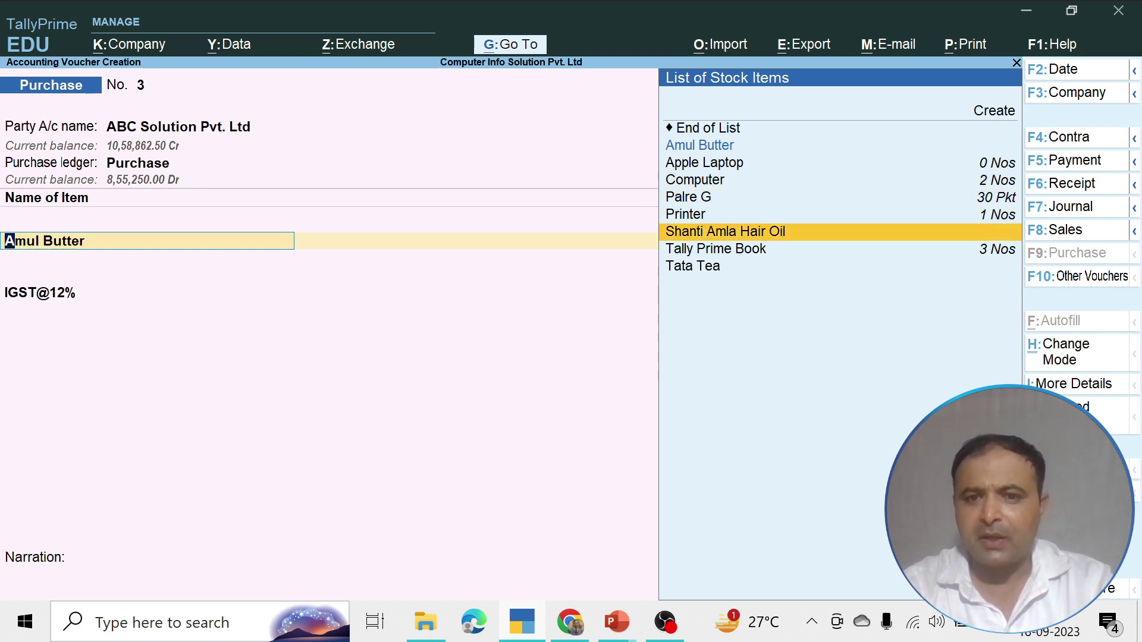
# Swap in Shanti Amla Hair Oil at 10 Pkt and rate 500, keeping the IGST@12% line
pyautogui.press('Return')
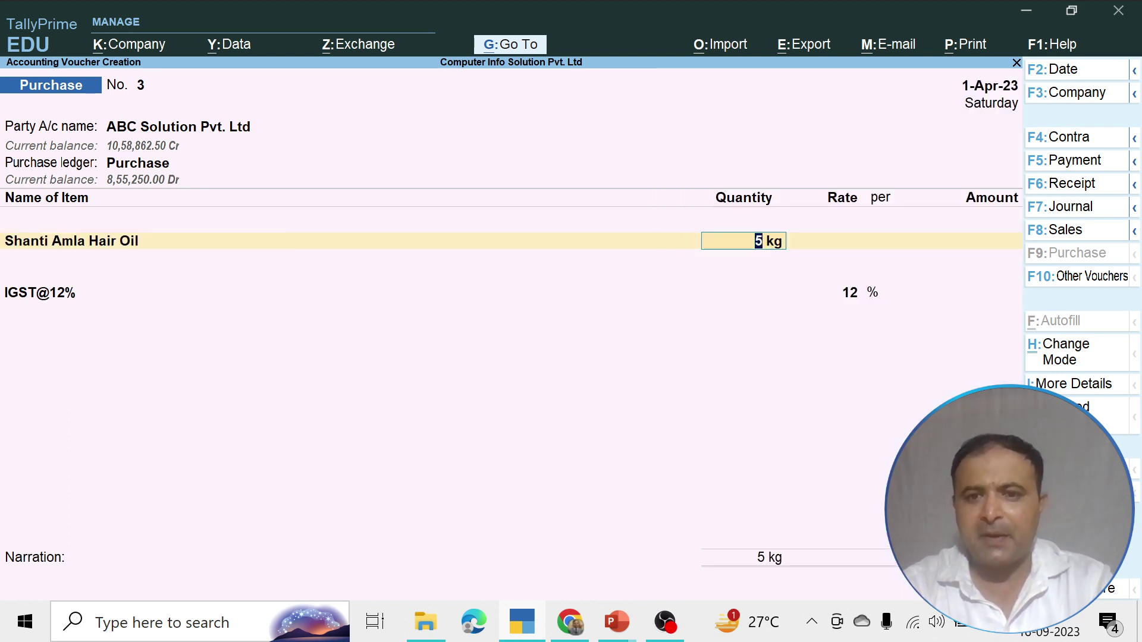
pyautogui.press('BackSpace')
pyautogui.press('BackSpace')
pyautogui.press('BackSpace')
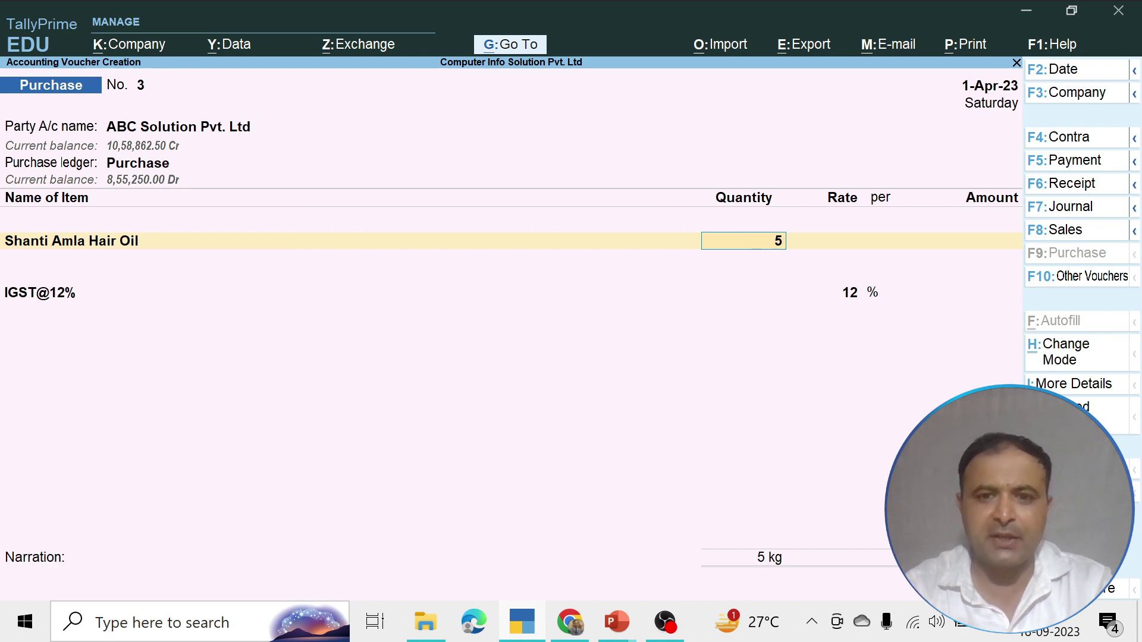
pyautogui.press('BackSpace')
pyautogui.write('10')
pyautogui.press('Return')
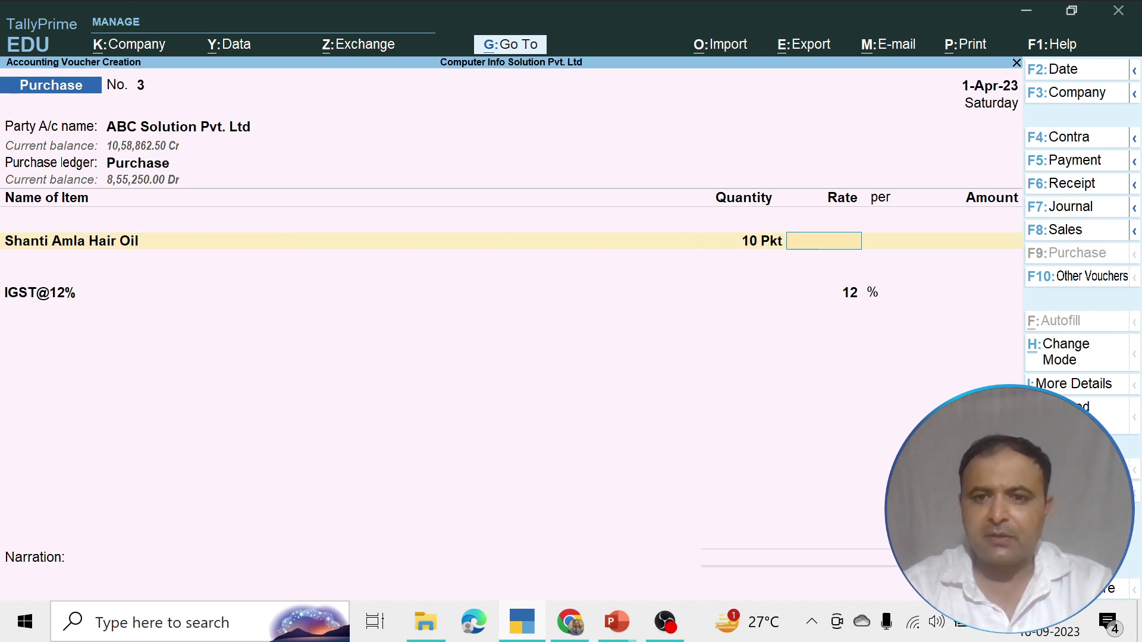
pyautogui.write('500')
pyautogui.press('Return')
pyautogui.press('Return')
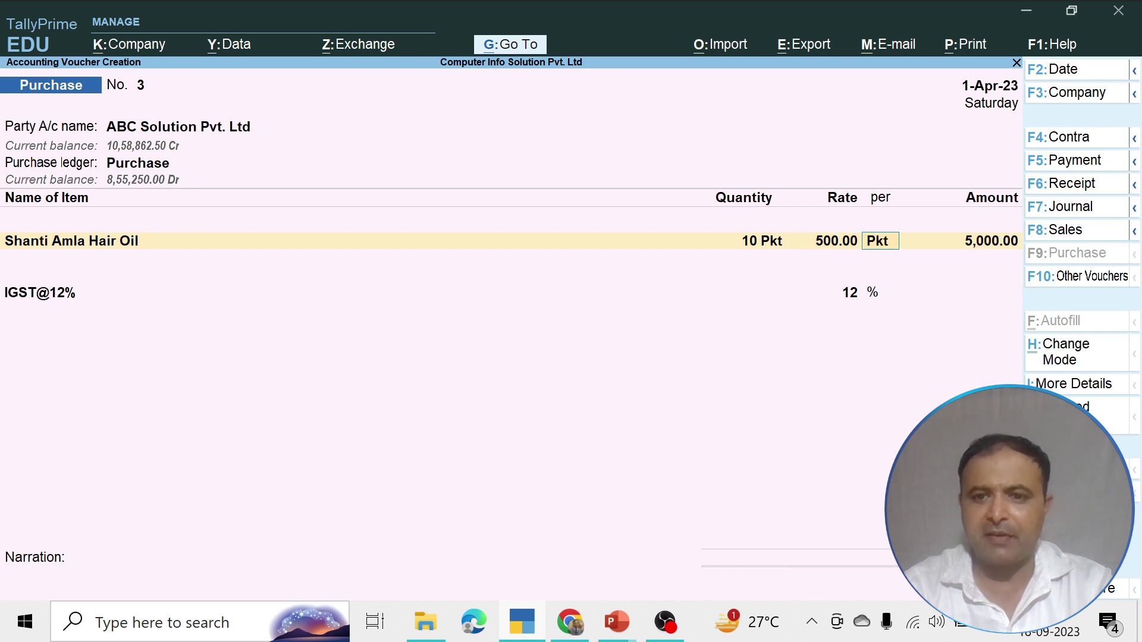
pyautogui.press('Return')
pyautogui.press('Return')
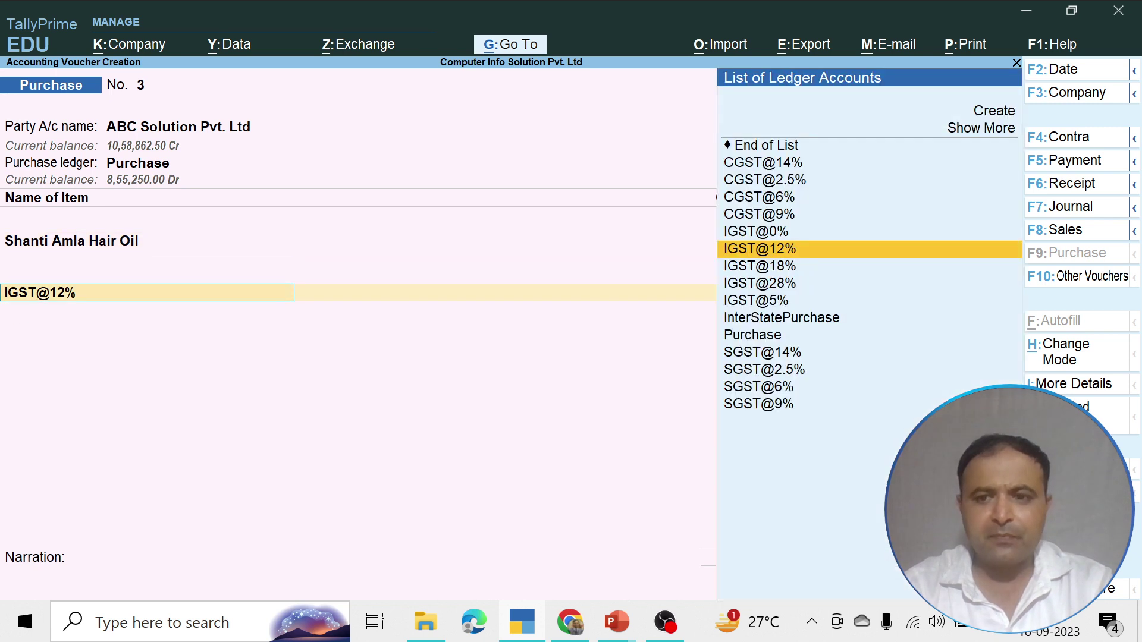
pyautogui.press('Return')
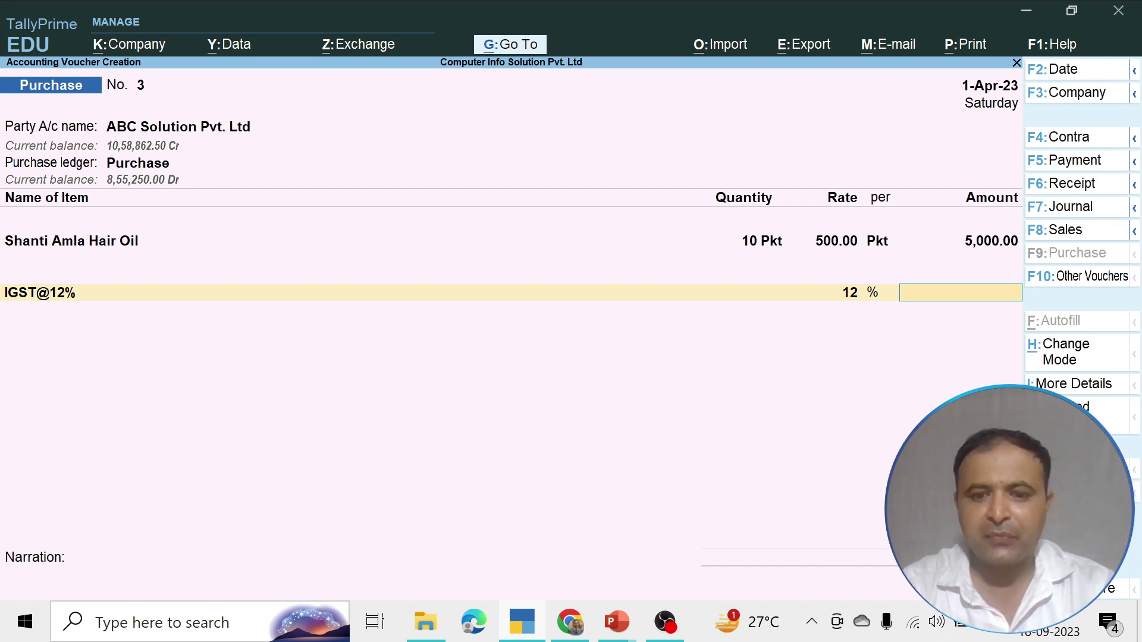
pyautogui.press('BackSpace')
pyautogui.press('BackSpace')
pyautogui.press('BackSpace')
pyautogui.press('BackSpace')
pyautogui.press('BackSpace')
pyautogui.press('BackSpace')
pyautogui.press('BackSpace')
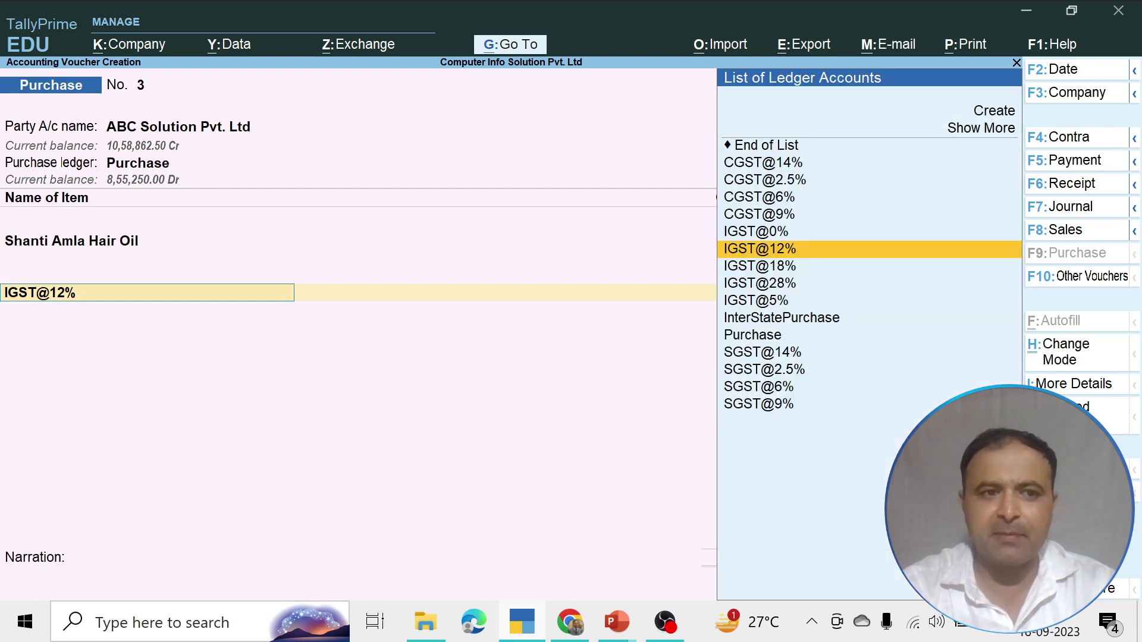
# Set 'Modify Tax Rate details of GST' to Yes in the voucher configuration (F12)
pyautogui.press('Return')
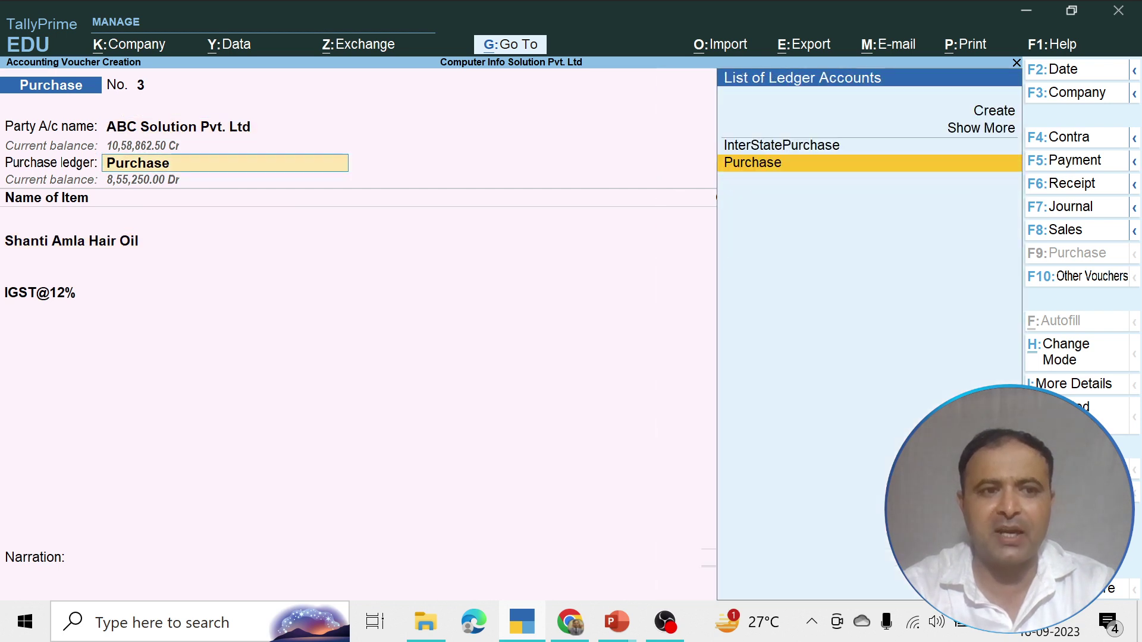
pyautogui.press('Return')
pyautogui.press('BackSpace')
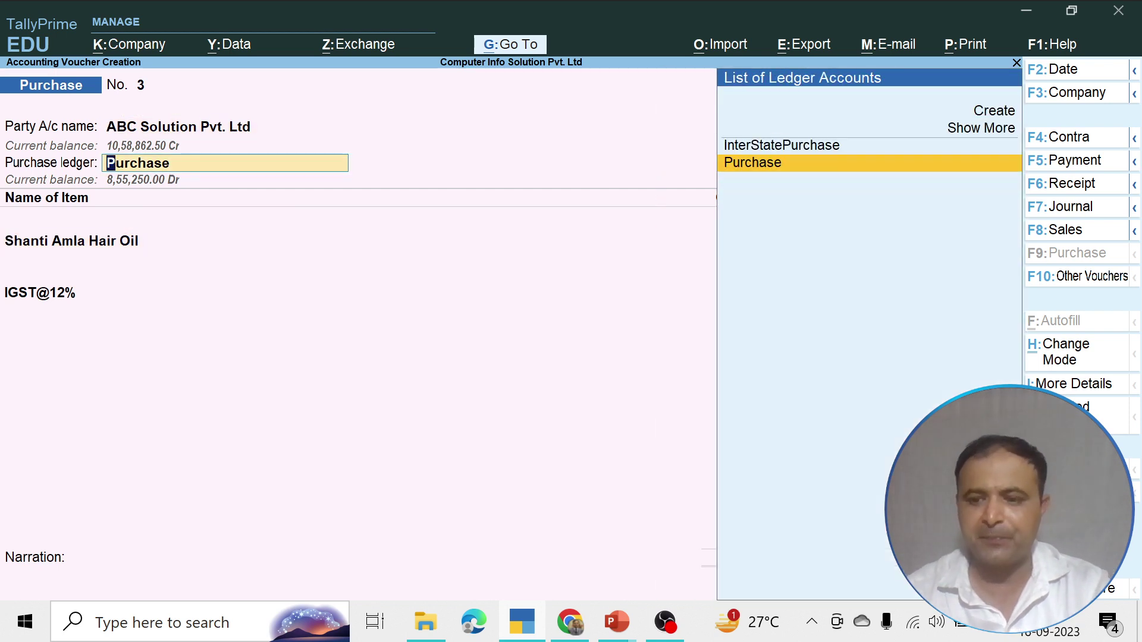
pyautogui.press('F12')
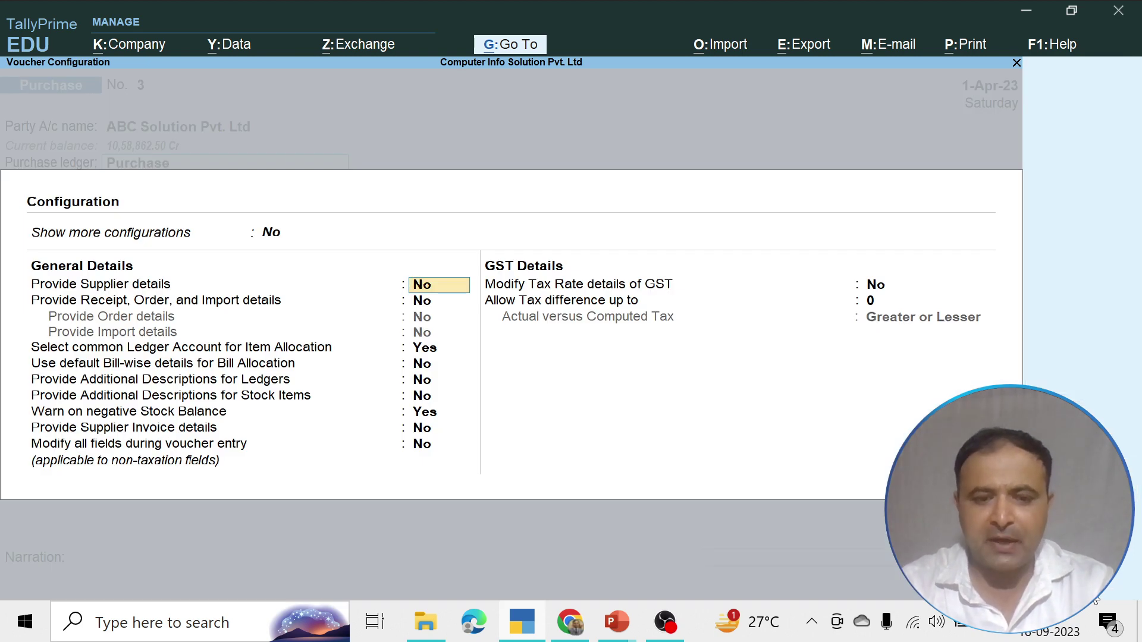
pyautogui.press('Return')
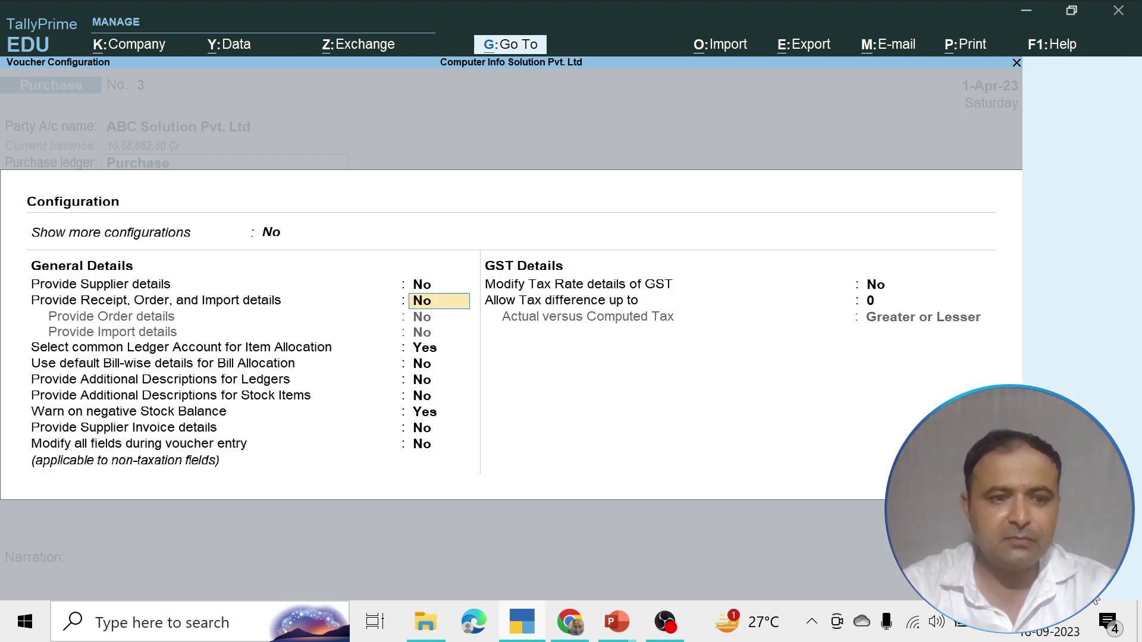
pyautogui.press('Return')
pyautogui.press('Return')
pyautogui.press('Return')
pyautogui.press('Return')
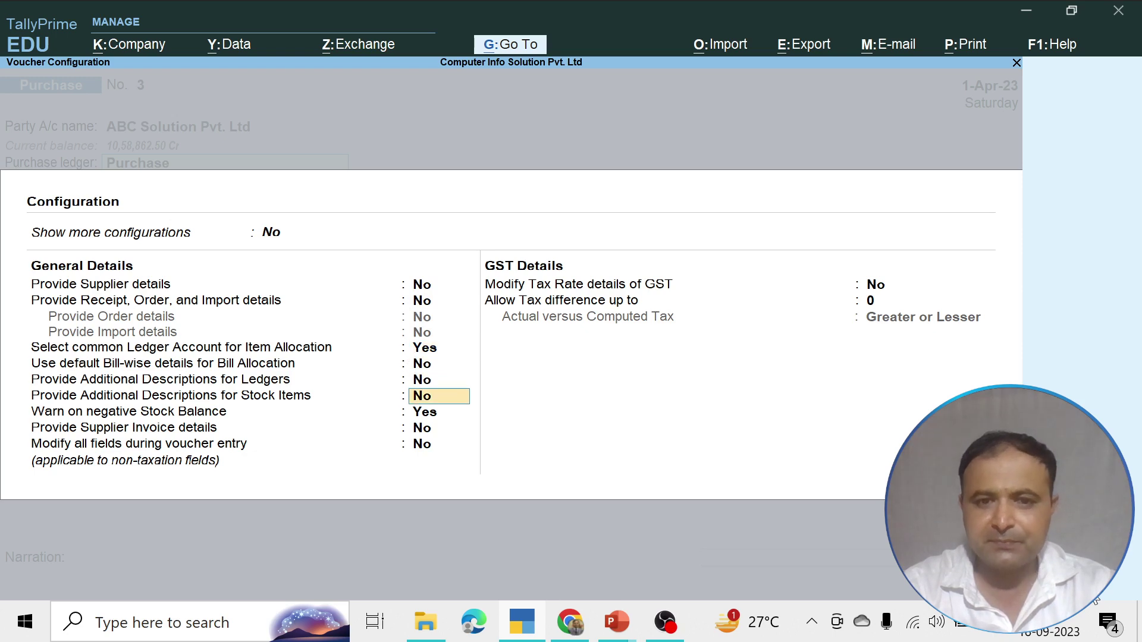
pyautogui.press('Return')
pyautogui.press('Return')
pyautogui.press('Return')
pyautogui.press('Return')
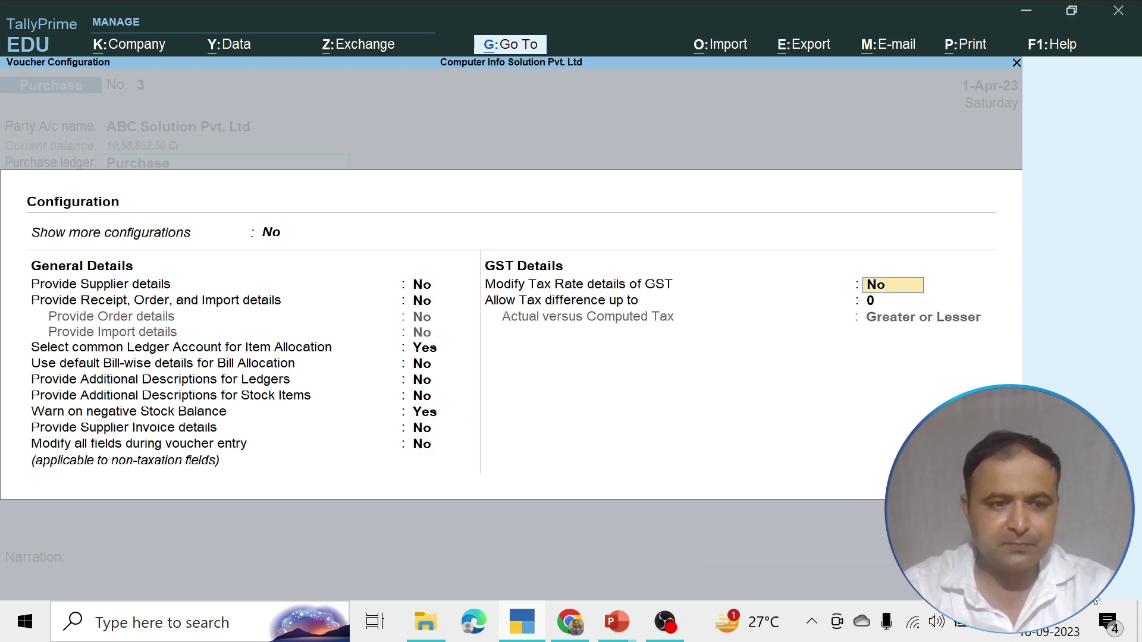
pyautogui.write('yes')
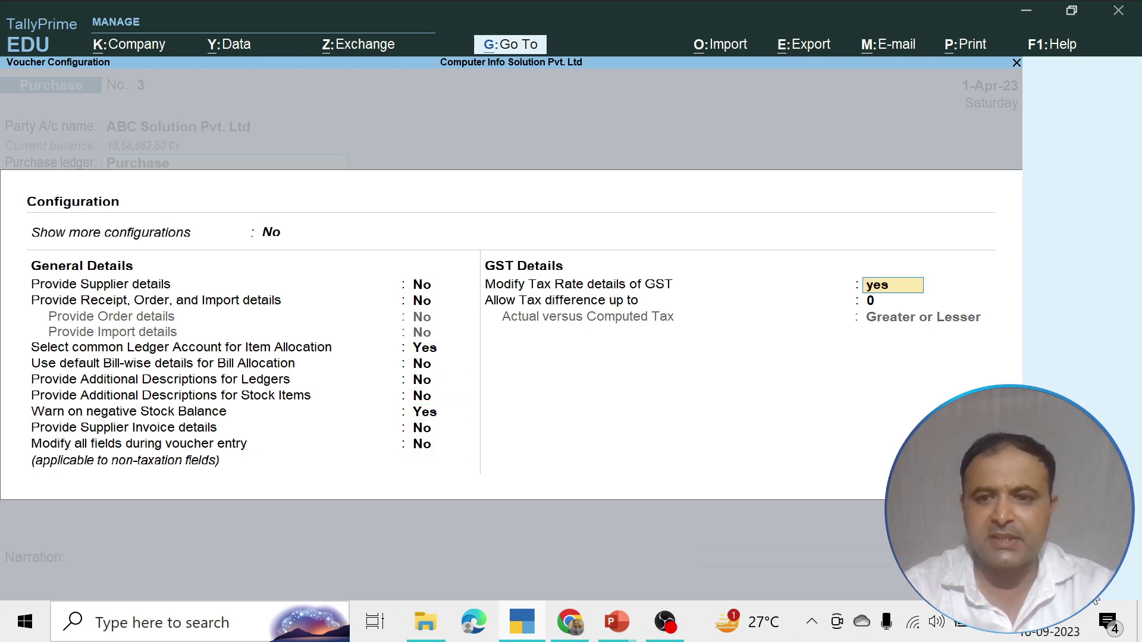
pyautogui.press('Return')
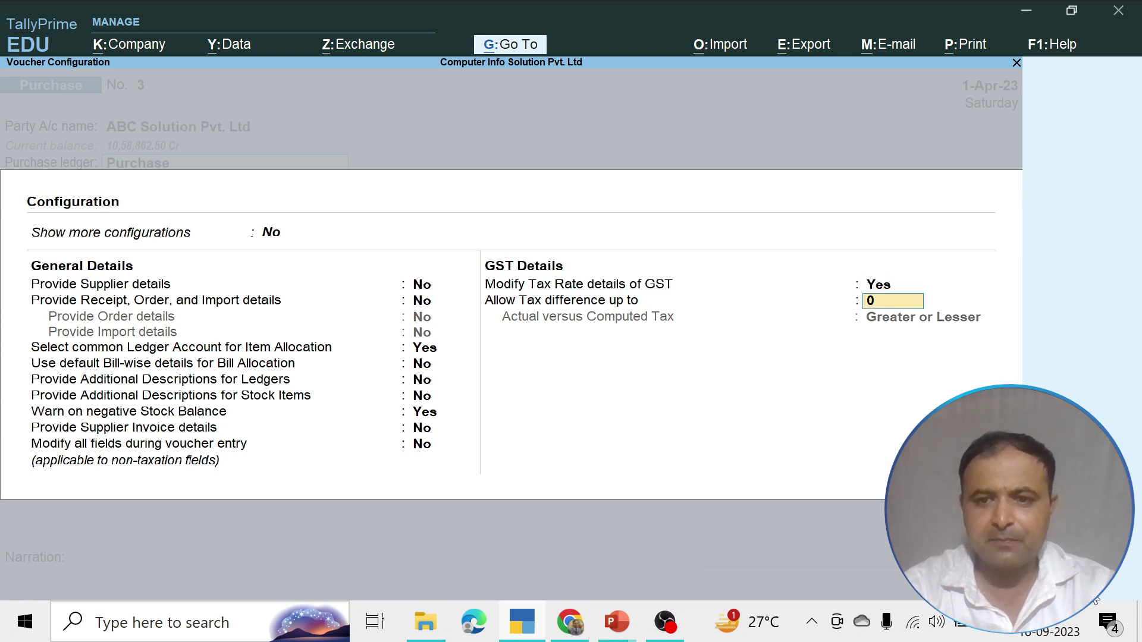
pyautogui.press('Return')
pyautogui.press('Return')
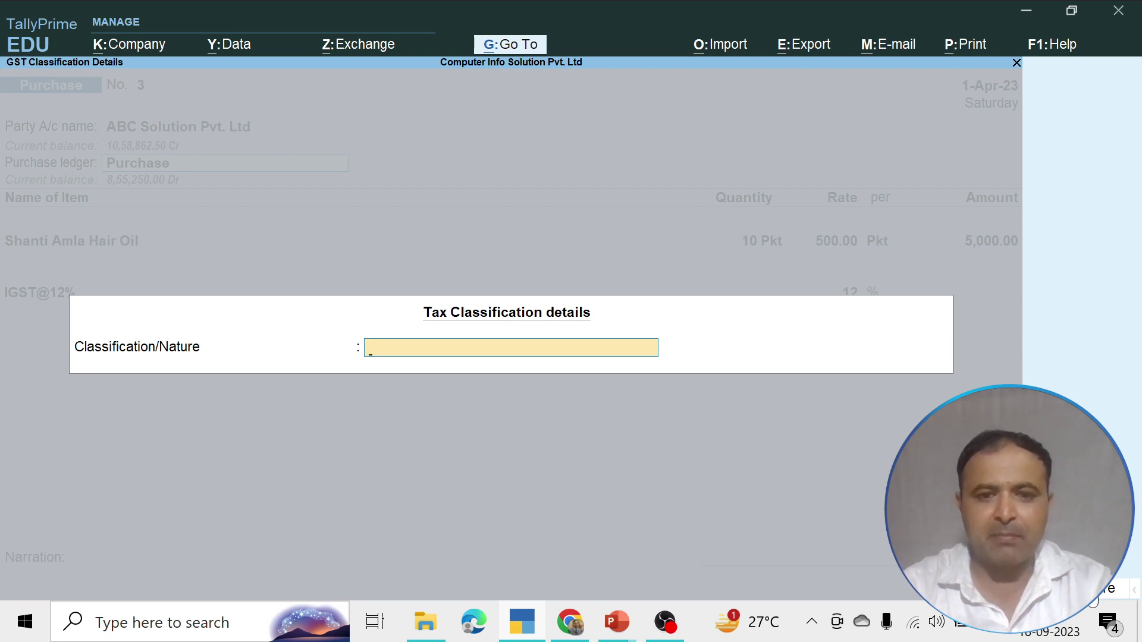
# Select InterStatePurchase as the purchase ledger
pyautogui.press('Escape')
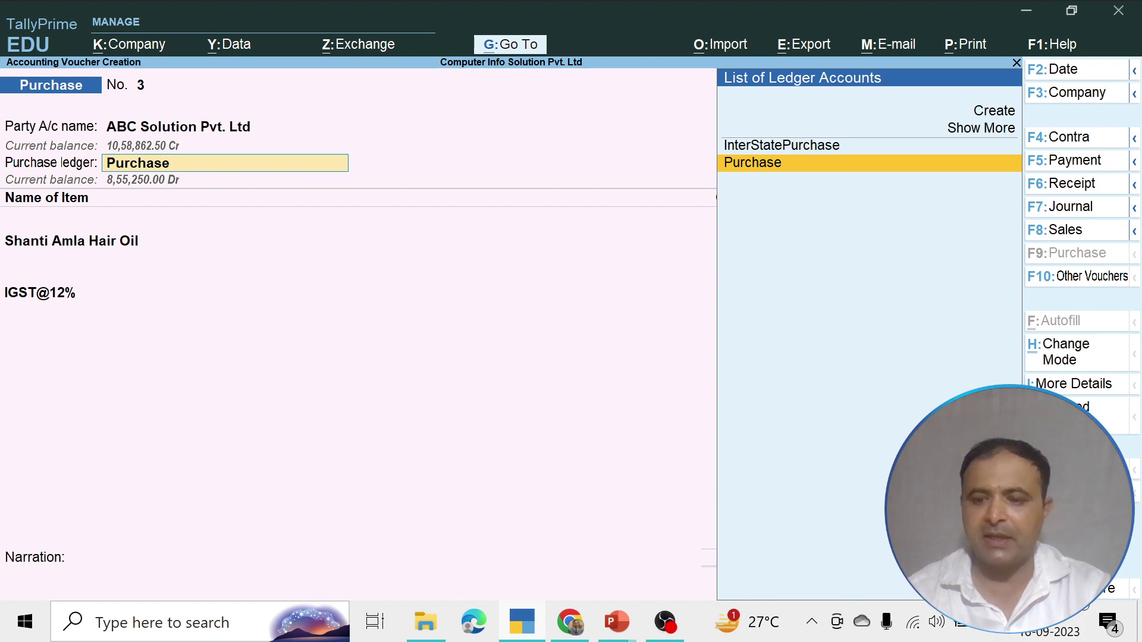
pyautogui.press('F12')
pyautogui.press('Down')
pyautogui.press('Down')
pyautogui.press('Down')
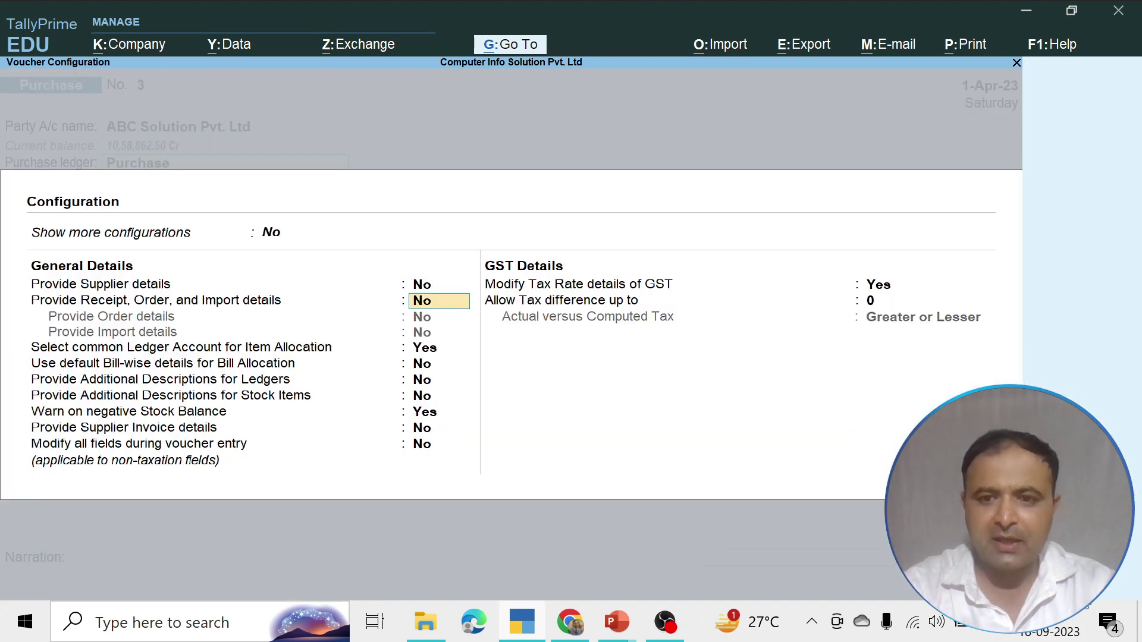
pyautogui.press('Down')
pyautogui.press('Down')
pyautogui.press('Down')
pyautogui.press('Down')
pyautogui.press('Down')
pyautogui.press('Down')
pyautogui.press('Down')
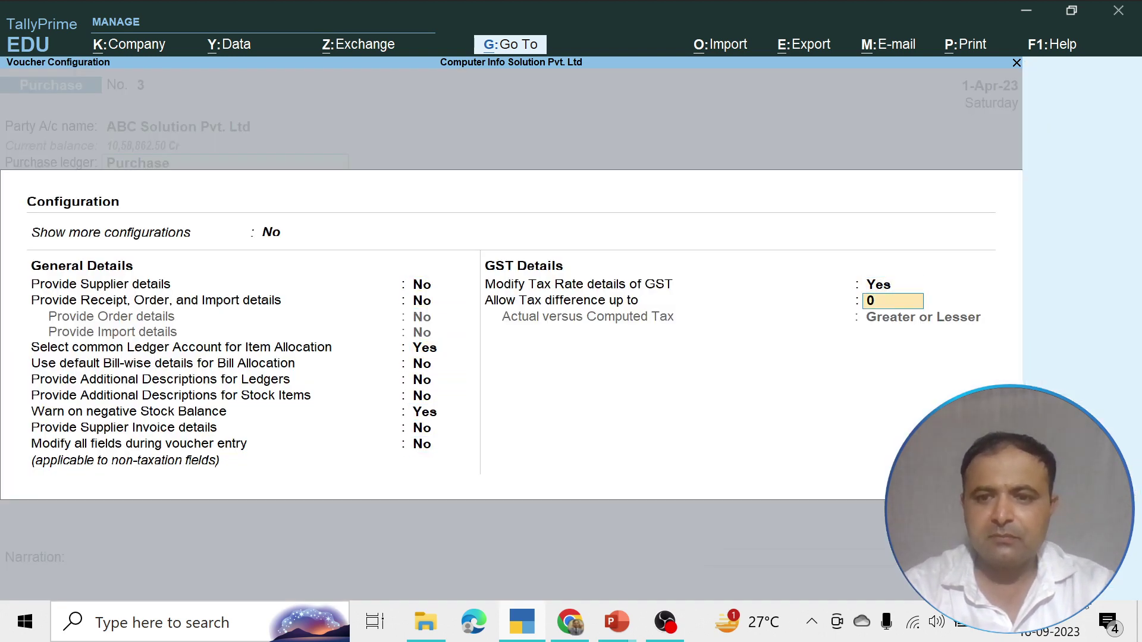
pyautogui.press('Up')
pyautogui.press('Down')
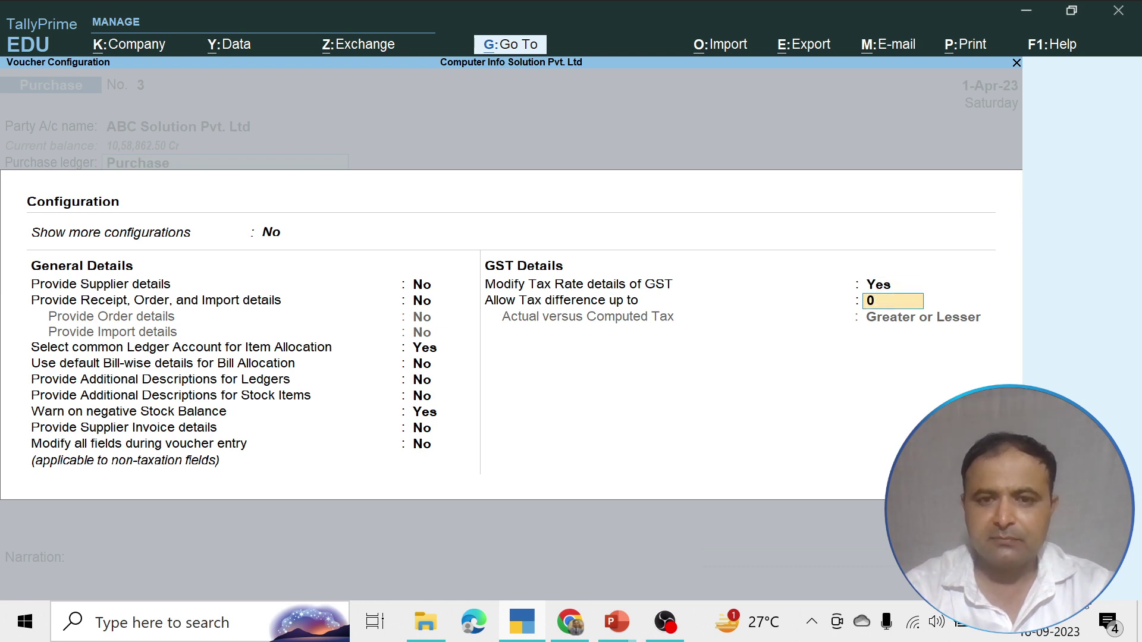
pyautogui.press('Return')
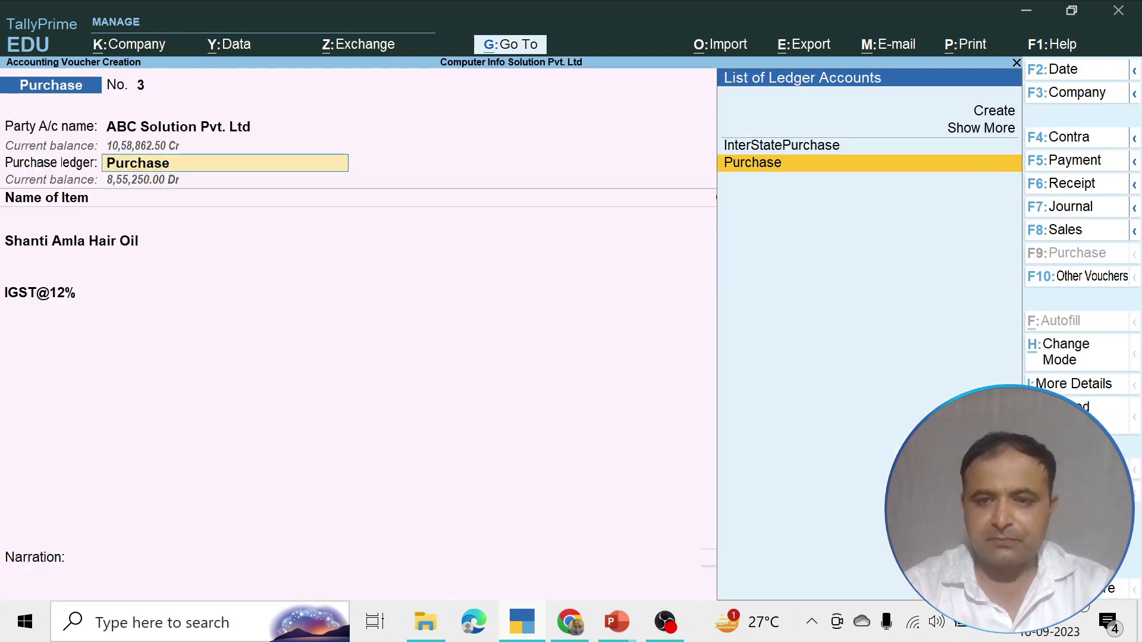
pyautogui.press('Up')
pyautogui.press('Return')
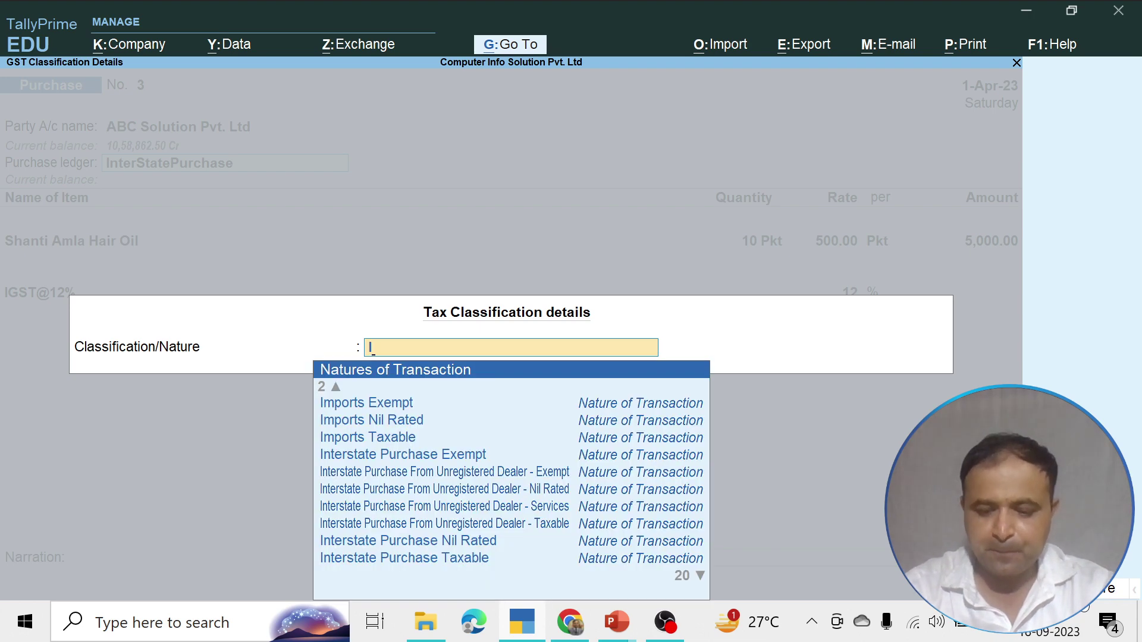
# Classify the purchase as Interstate Purchase Taxable and select Amul Butter as the item
pyautogui.press('Down')
pyautogui.press('Down')
pyautogui.press('Down')
pyautogui.press('Down')
pyautogui.press('Down')
pyautogui.press('Down')
pyautogui.press('Down')
pyautogui.press('Down')
pyautogui.press('Down')
pyautogui.press('Down')
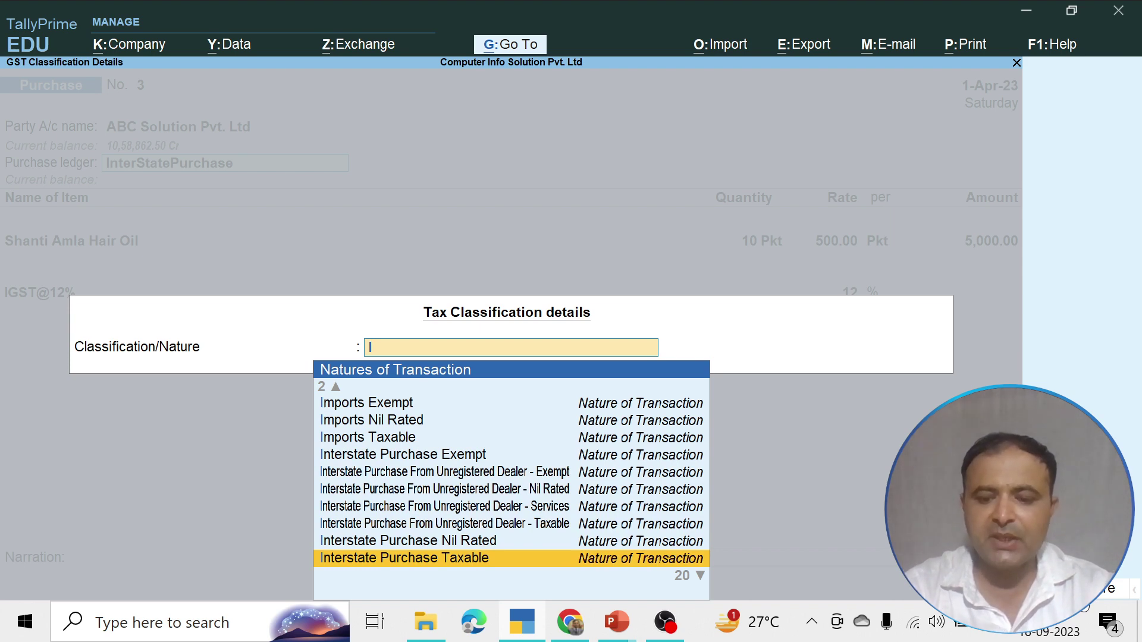
pyautogui.press('Escape')
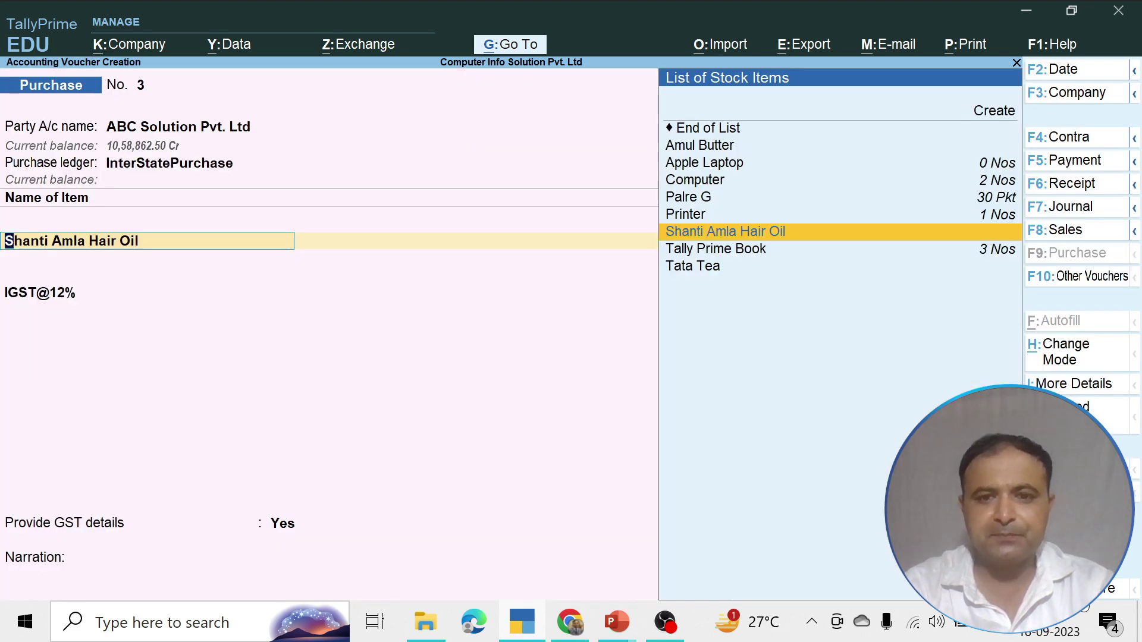
pyautogui.press('Up')
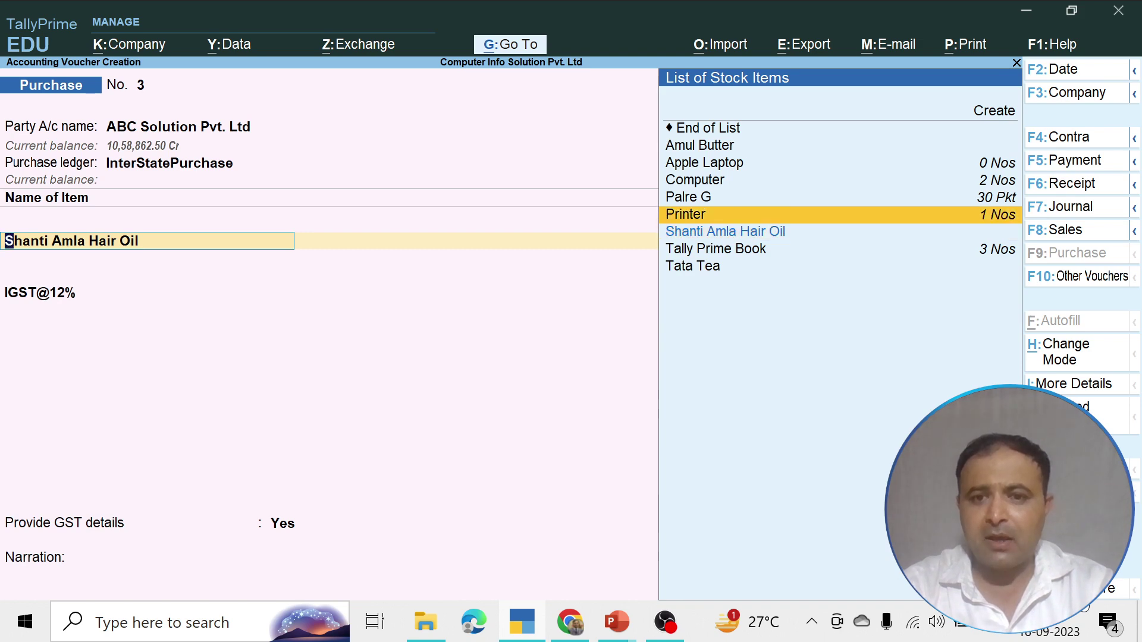
pyautogui.press('Up')
pyautogui.press('Up')
pyautogui.press('Up')
pyautogui.press('Up')
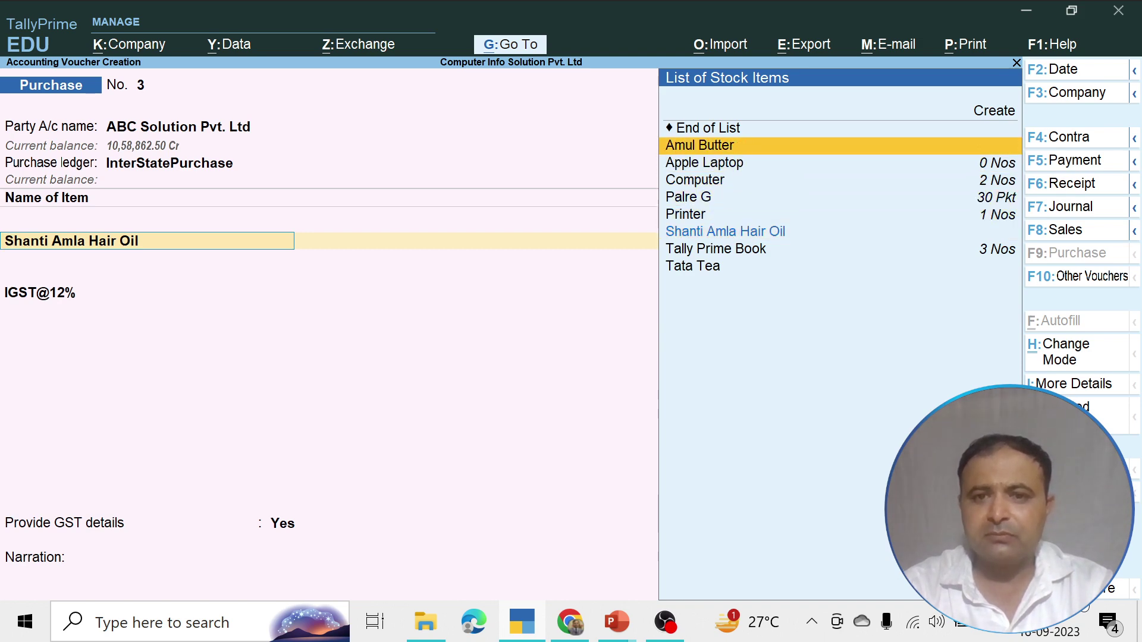
pyautogui.press('Return')
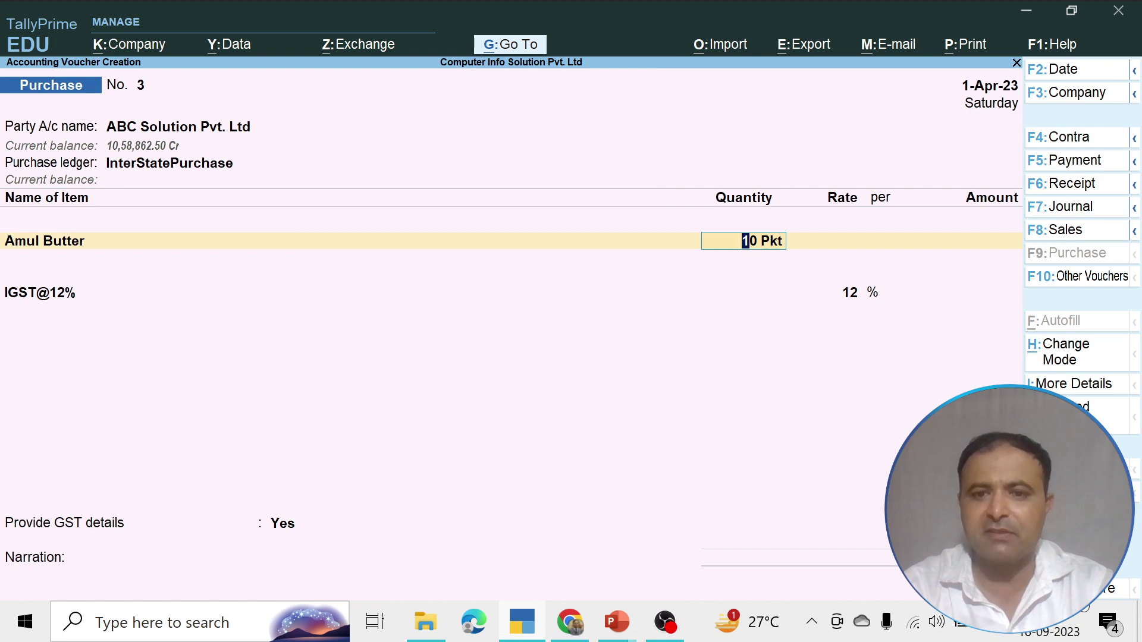
# Enter Amul Butter as 10 kg at 1,500 per kg, amounting to 15,000.00
pyautogui.press('BackSpace')
pyautogui.press('BackSpace')
pyautogui.press('BackSpace')
pyautogui.press('BackSpace')
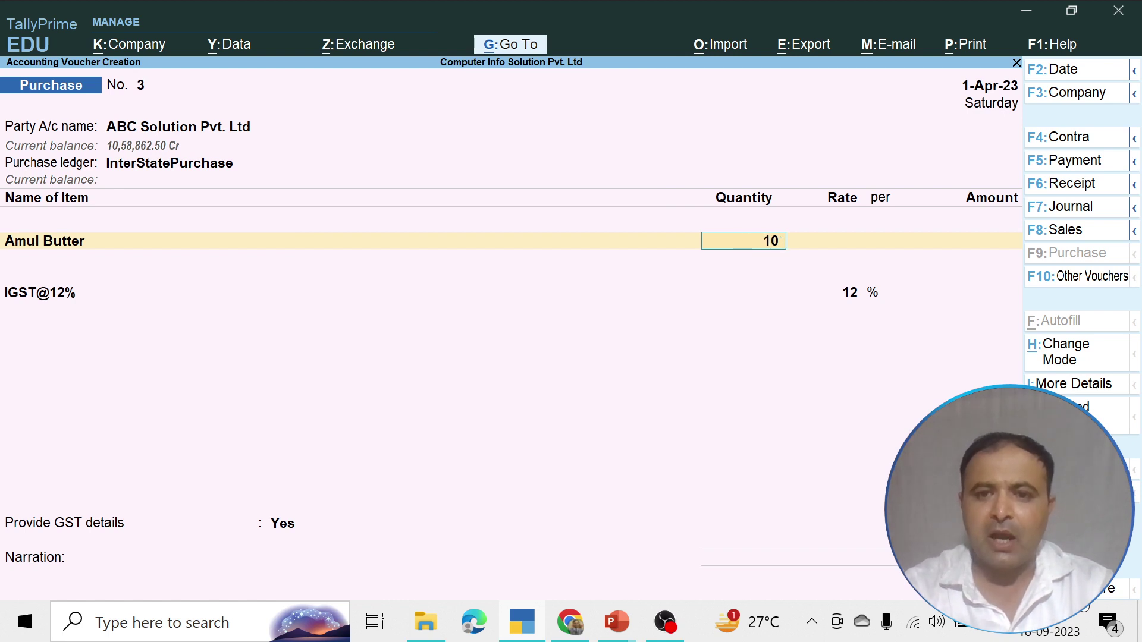
pyautogui.write('kg')
pyautogui.press('Return')
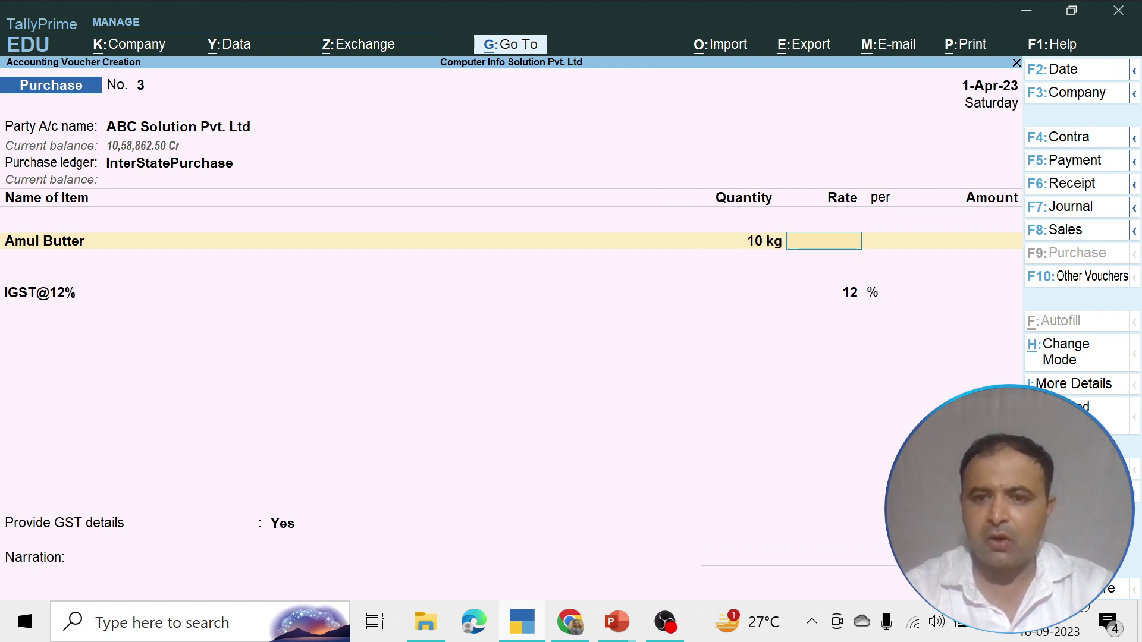
pyautogui.write('1')
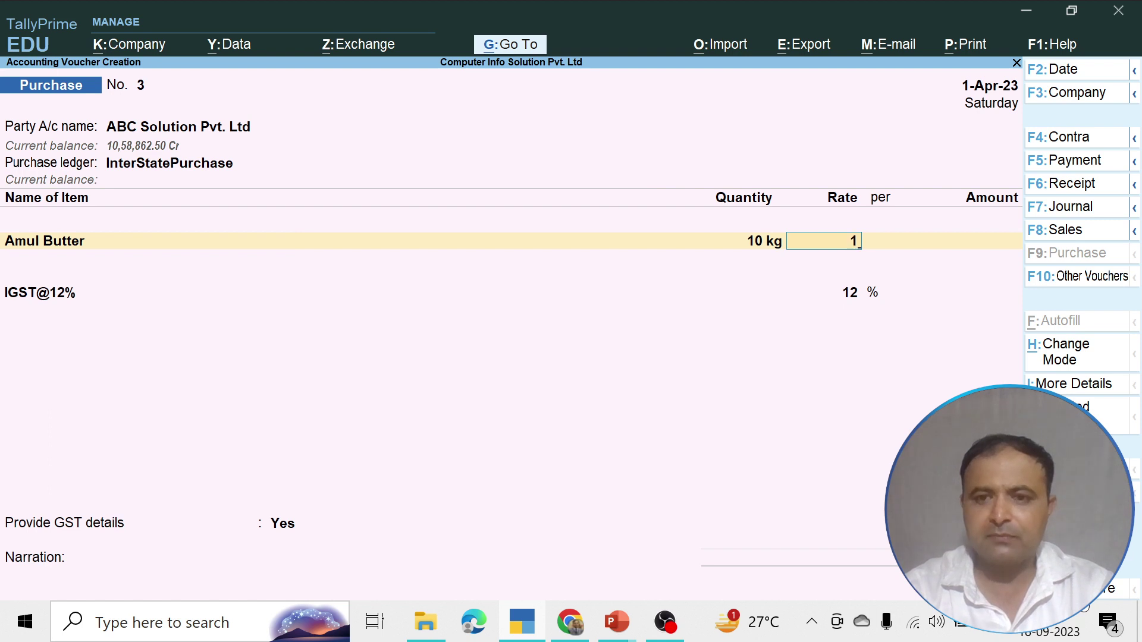
pyautogui.write('500')
pyautogui.press('Return')
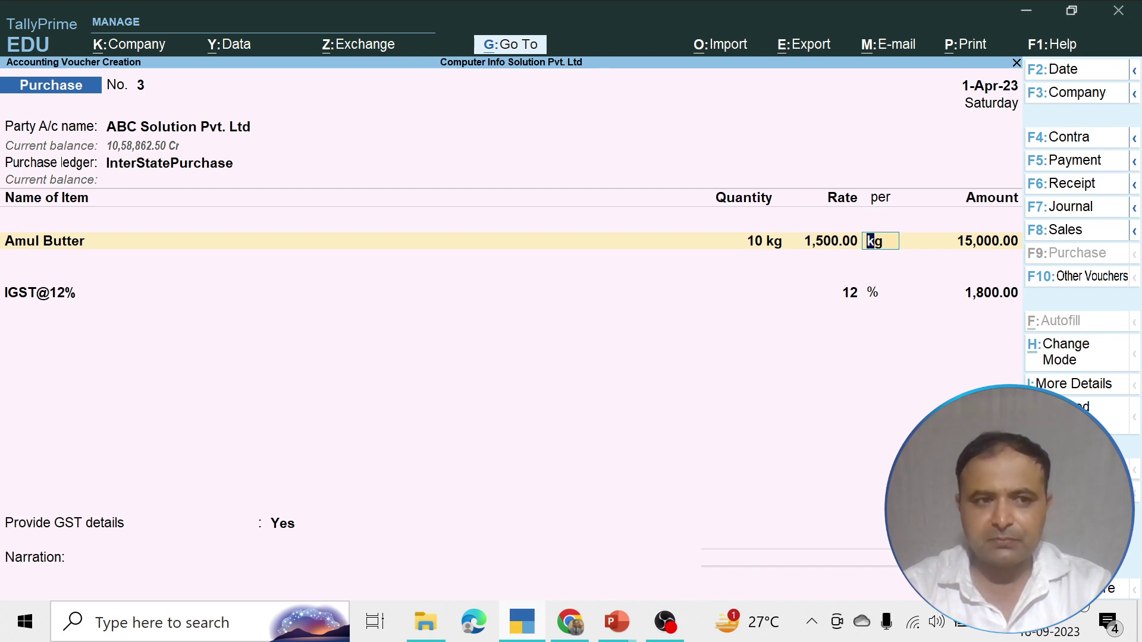
pyautogui.press('Return')
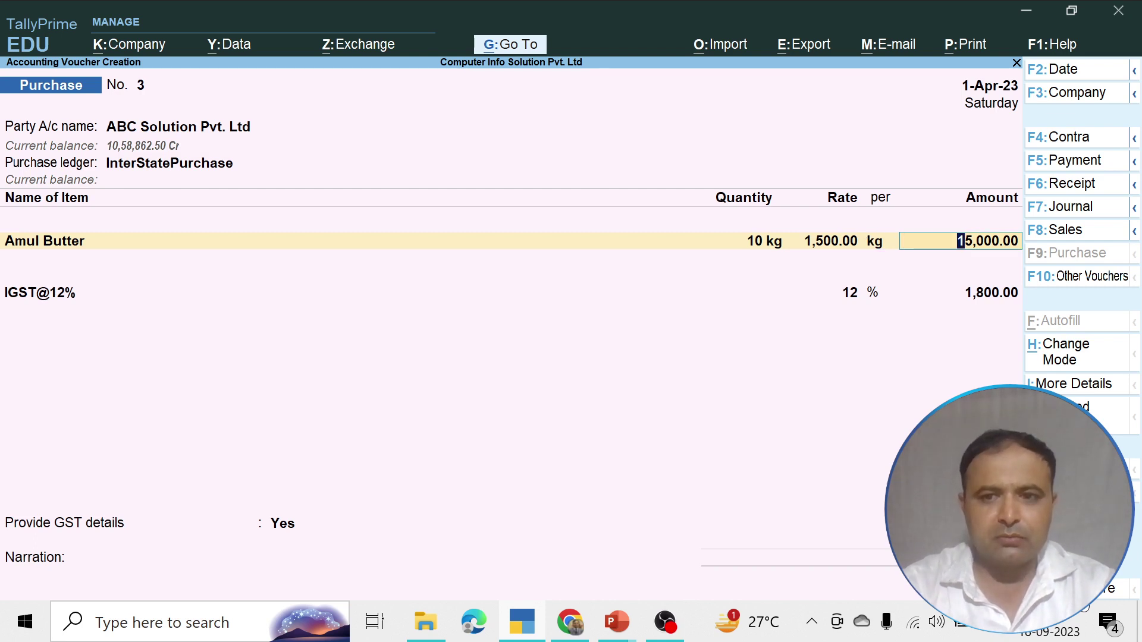
pyautogui.press('Return')
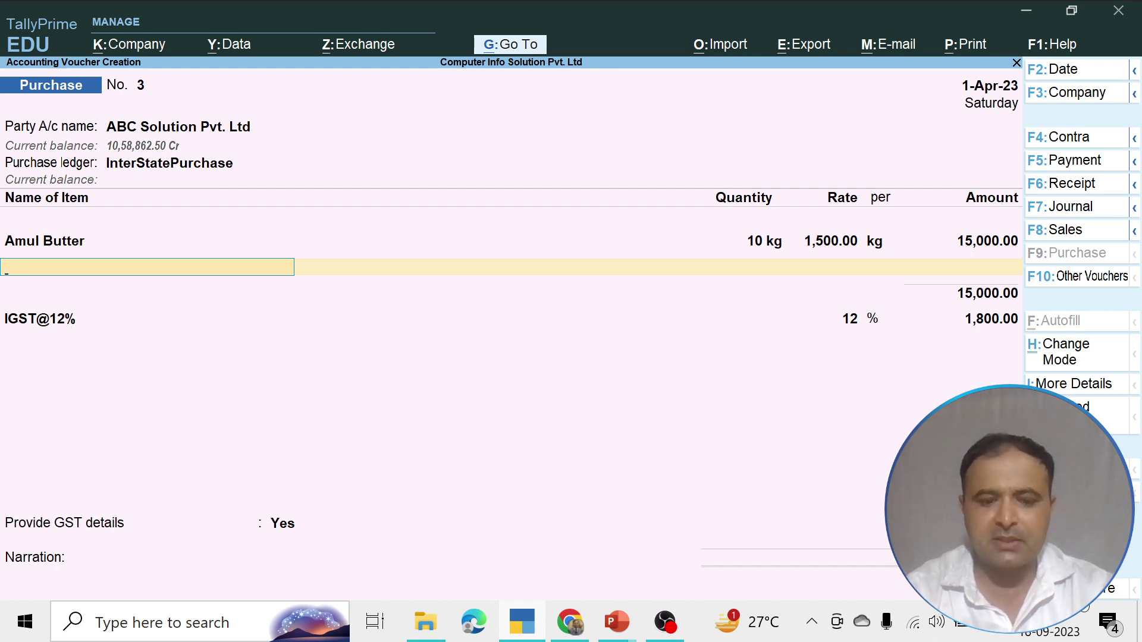
# Add Shanti Amla Hair Oil, 40 Pkt at 100.00, as the second item
pyautogui.write('S')
pyautogui.press('Return')
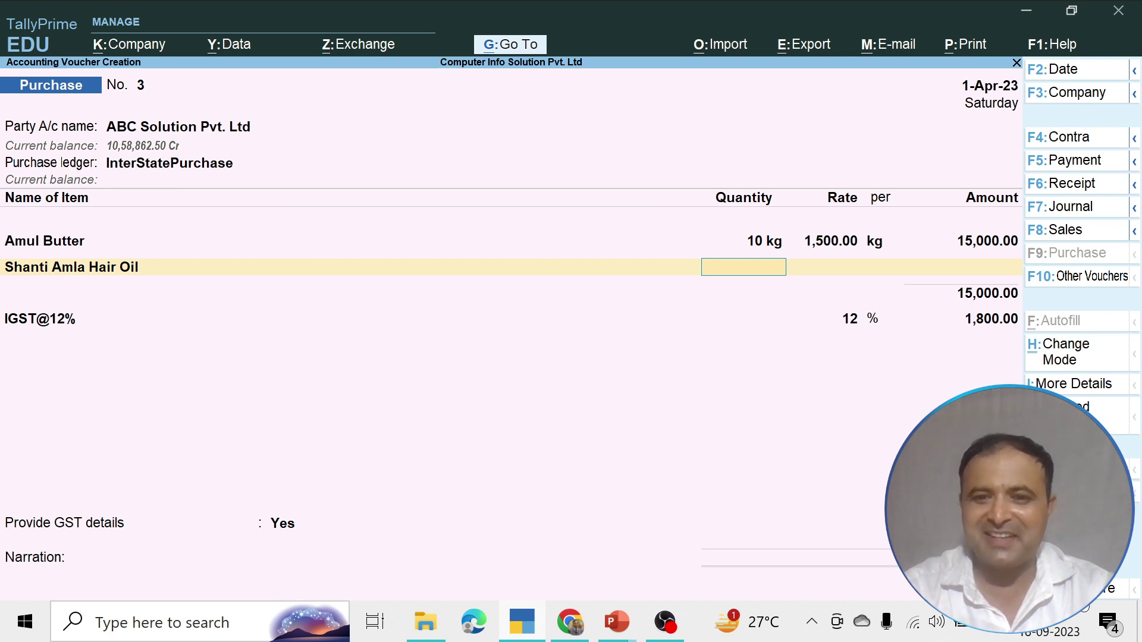
pyautogui.write('40')
pyautogui.press('Return')
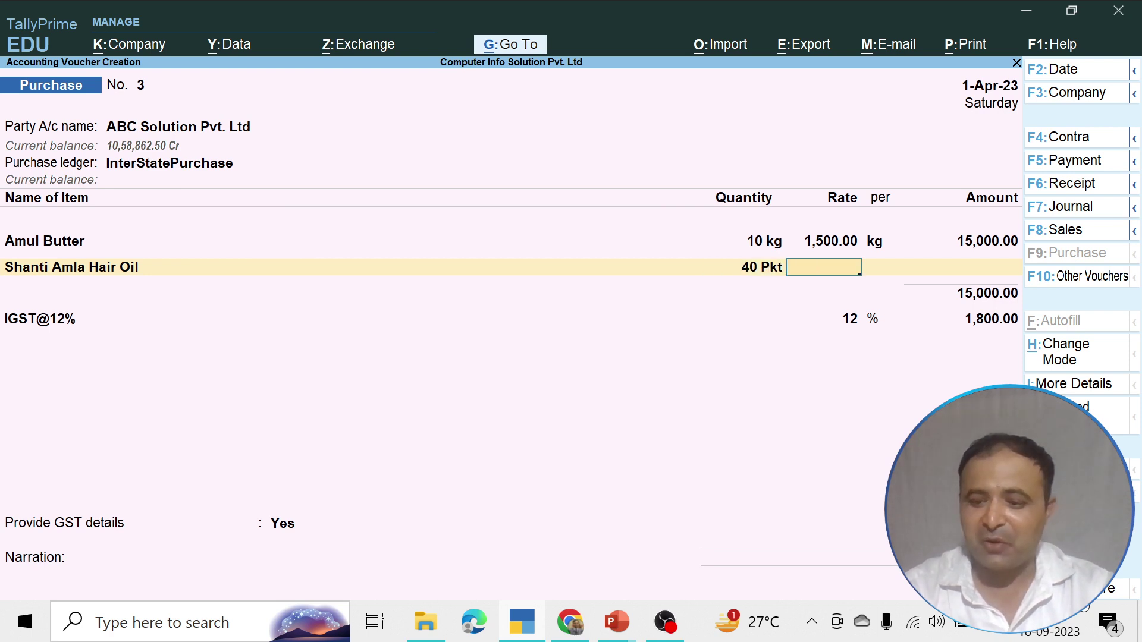
pyautogui.write('100')
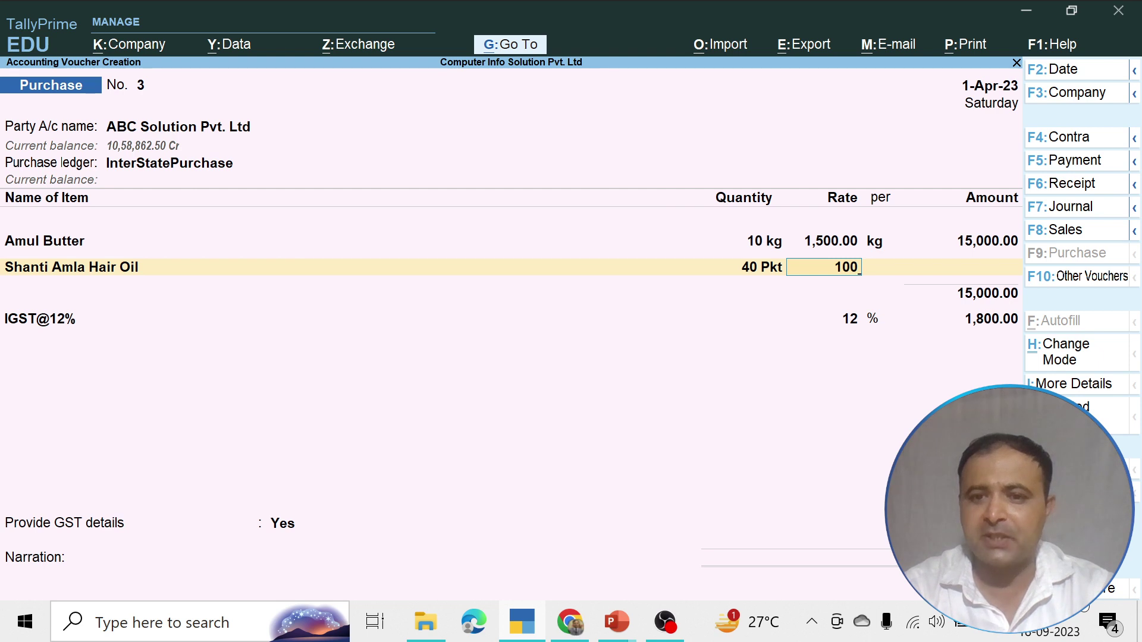
pyautogui.press('Return')
pyautogui.press('Return')
pyautogui.press('Return')
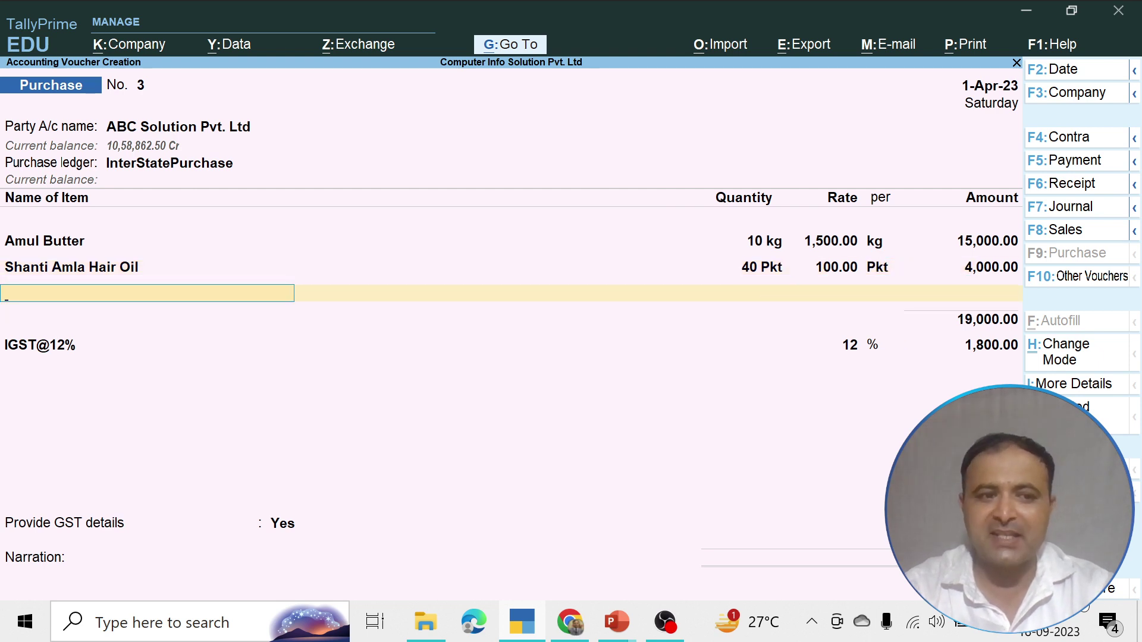
# Change the tax ledger line from IGST@12% to IGST@5%
pyautogui.press('Return')
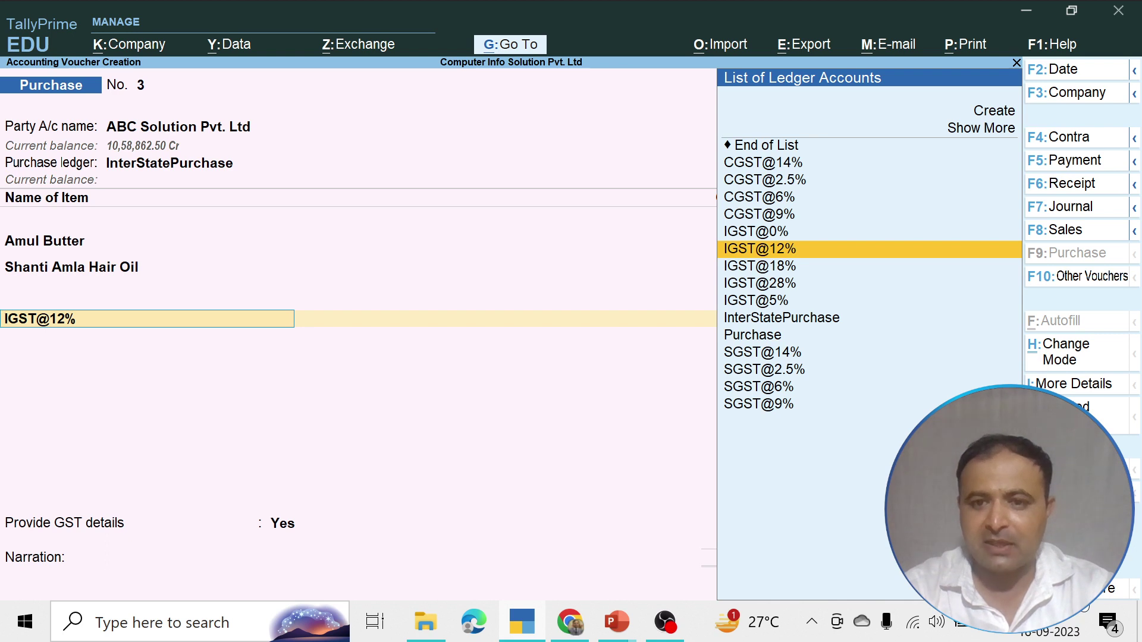
pyautogui.press('Down')
pyautogui.press('Down')
pyautogui.press('Down')
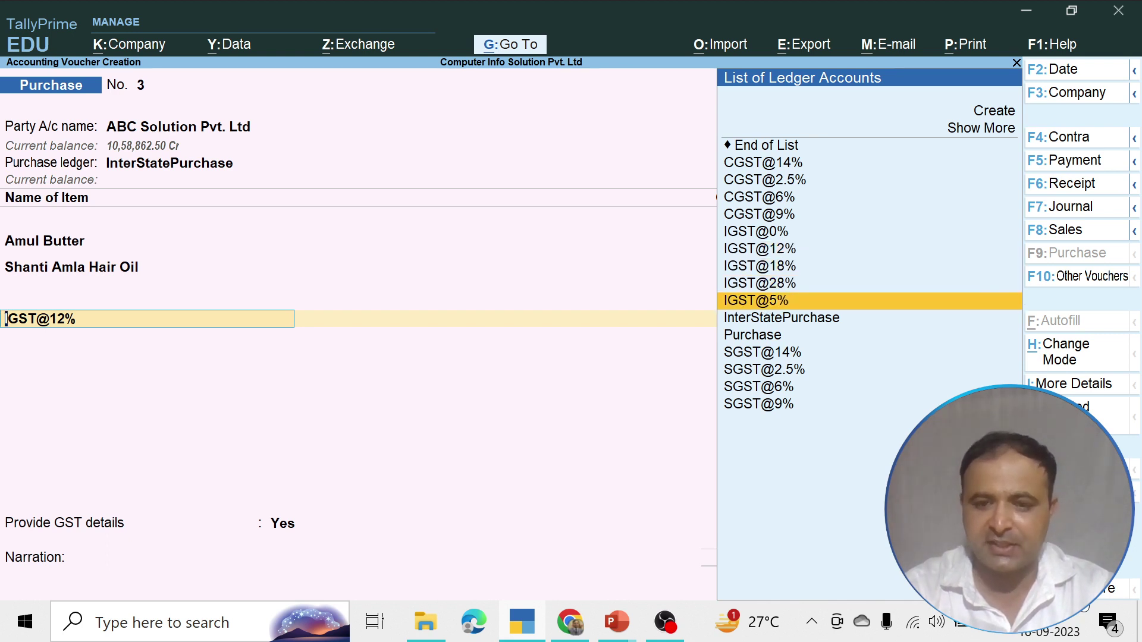
pyautogui.press('Return')
pyautogui.press('Return')
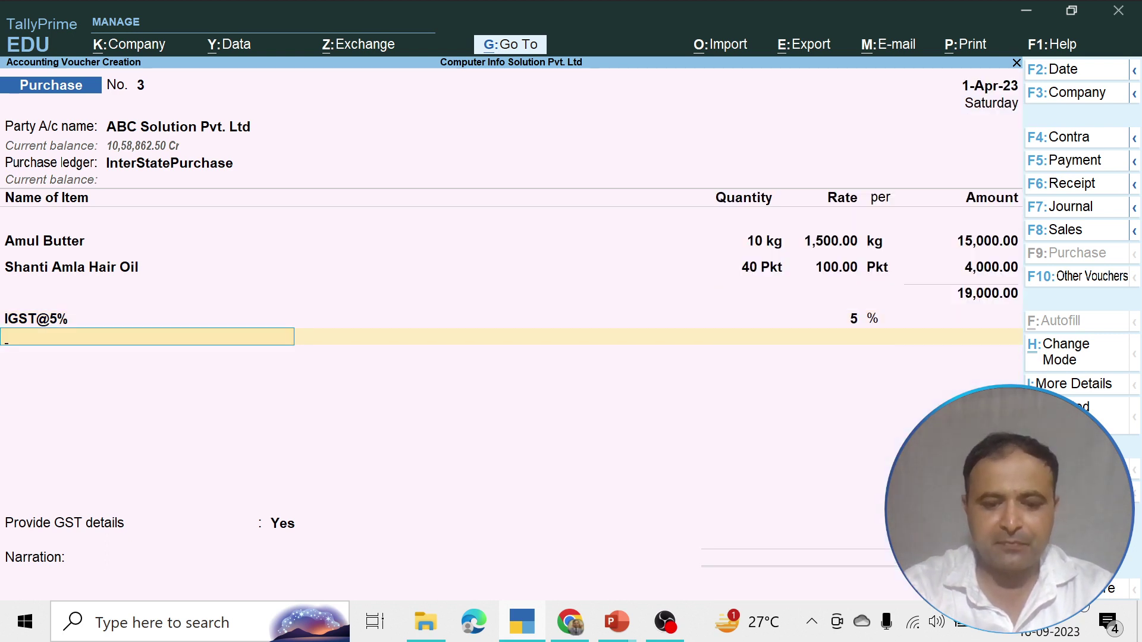
pyautogui.press('Down')
pyautogui.press('Down')
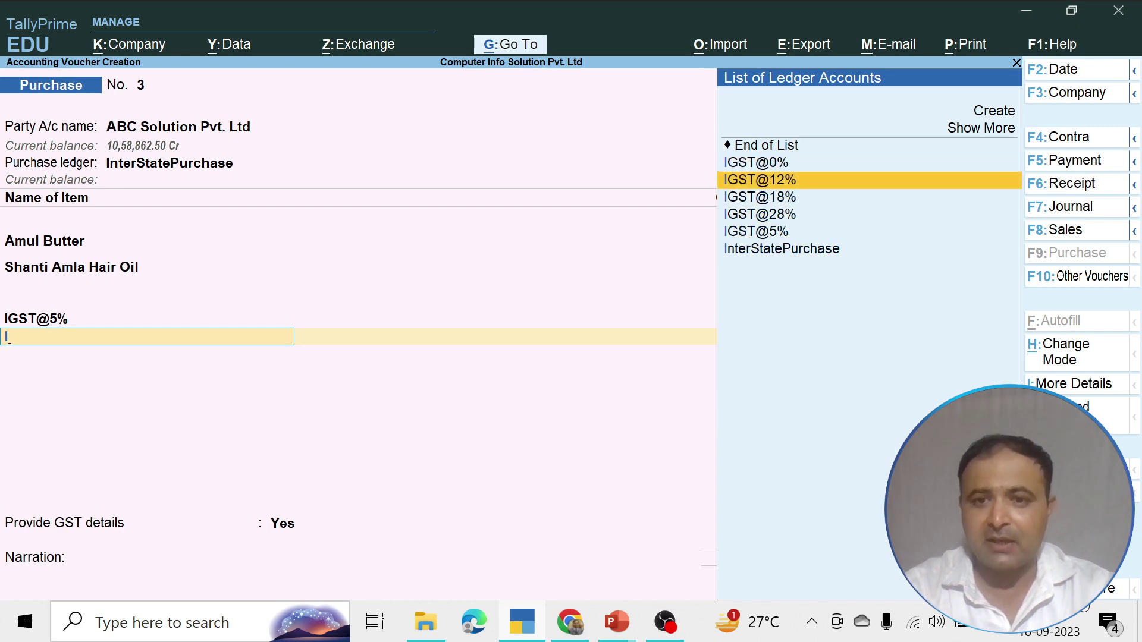
# Set IGST@0% as the first tax ledger and add an IGST@5% line below it
pyautogui.write('I')
pyautogui.press('BackSpace')
pyautogui.press('BackSpace')
pyautogui.press('BackSpace')
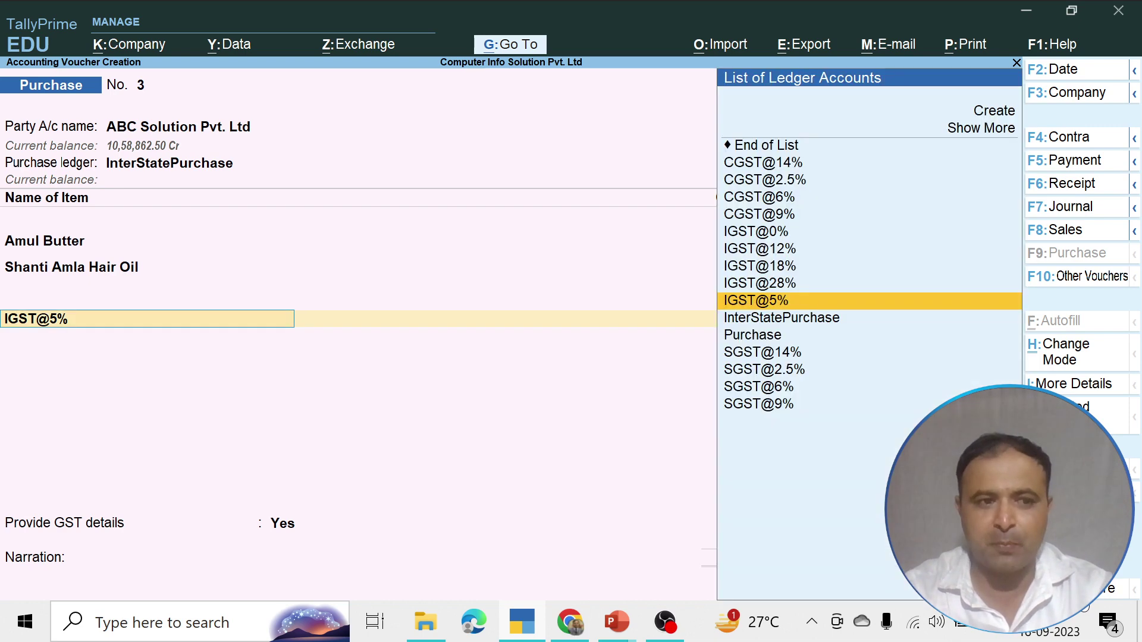
pyautogui.press('Up')
pyautogui.press('Up')
pyautogui.press('Up')
pyautogui.press('Up')
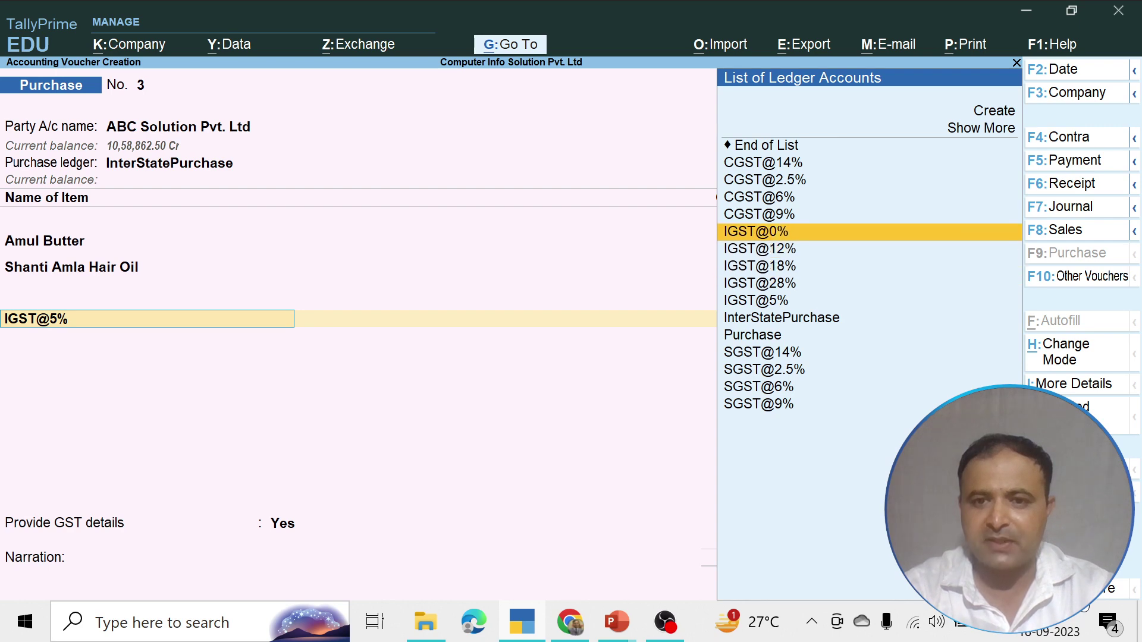
pyautogui.press('Return')
pyautogui.press('Return')
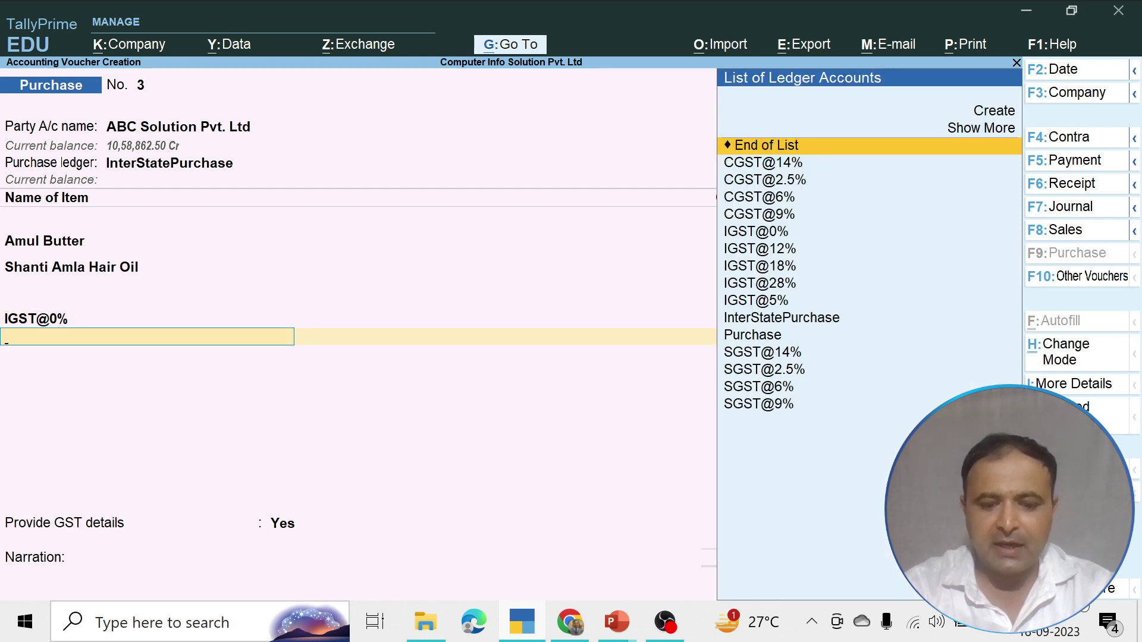
pyautogui.write('I')
pyautogui.press('Down')
pyautogui.press('Down')
pyautogui.press('Down')
pyautogui.press('Down')
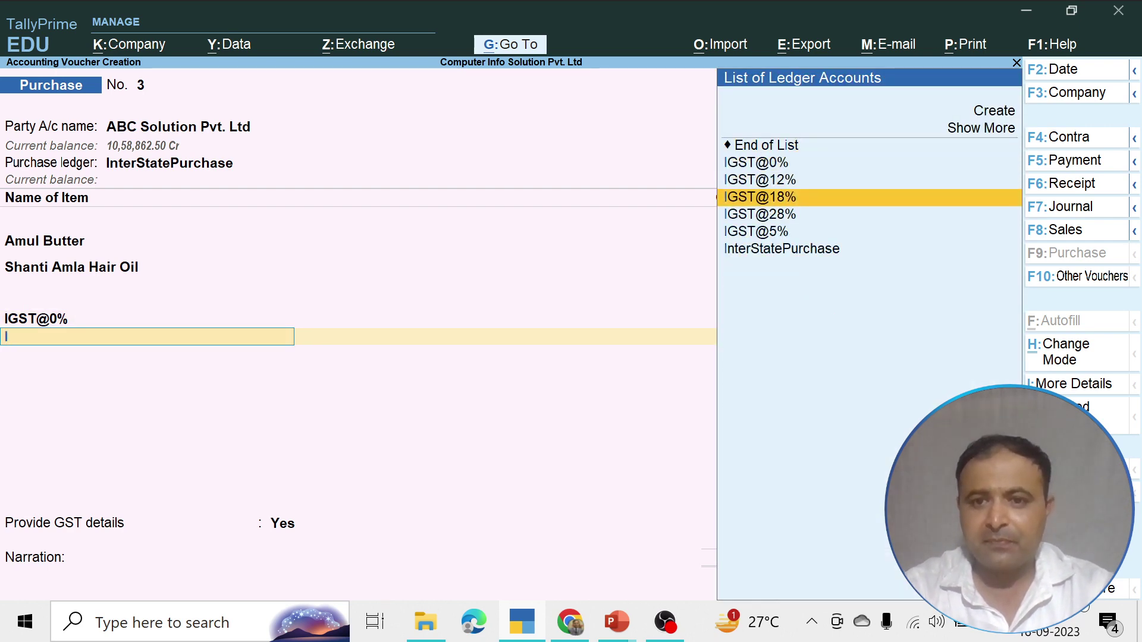
pyautogui.press('Return')
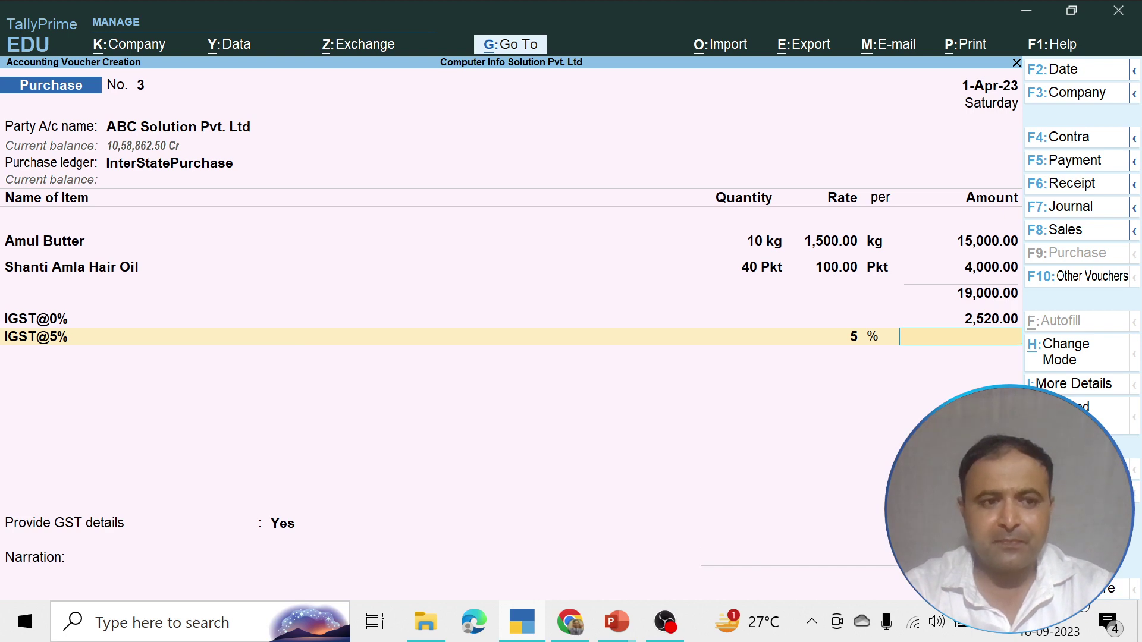
pyautogui.press('Return')
# Add IGST@12% (1,800.00), IGST@18% (720.00) and IGST@28% tax ledger lines
pyautogui.write('I')
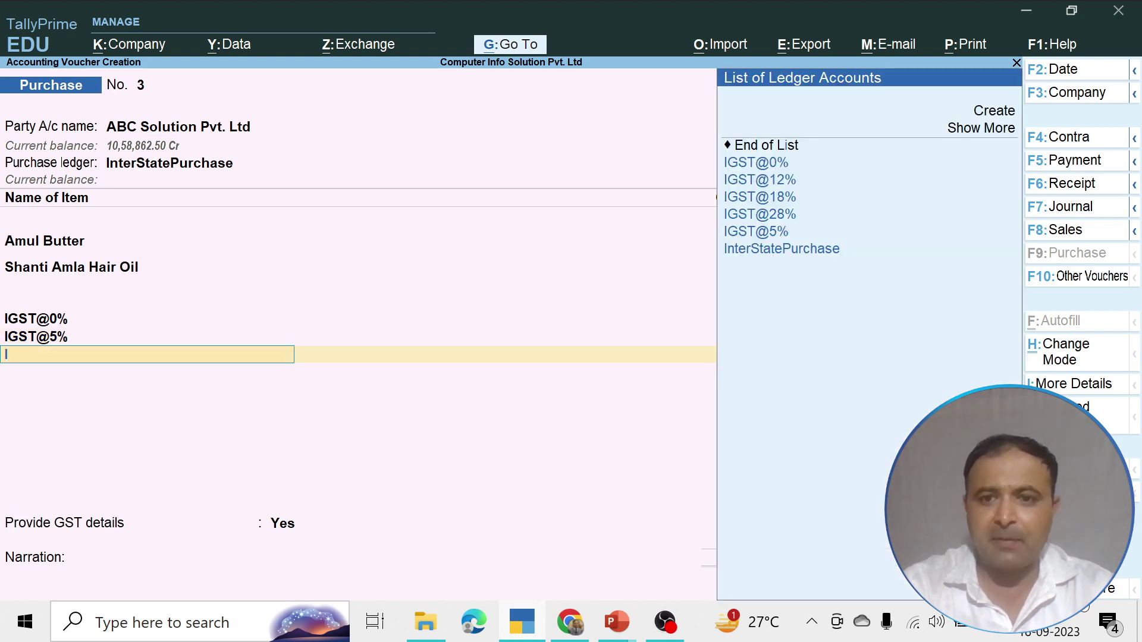
pyautogui.press('Down')
pyautogui.press('Return')
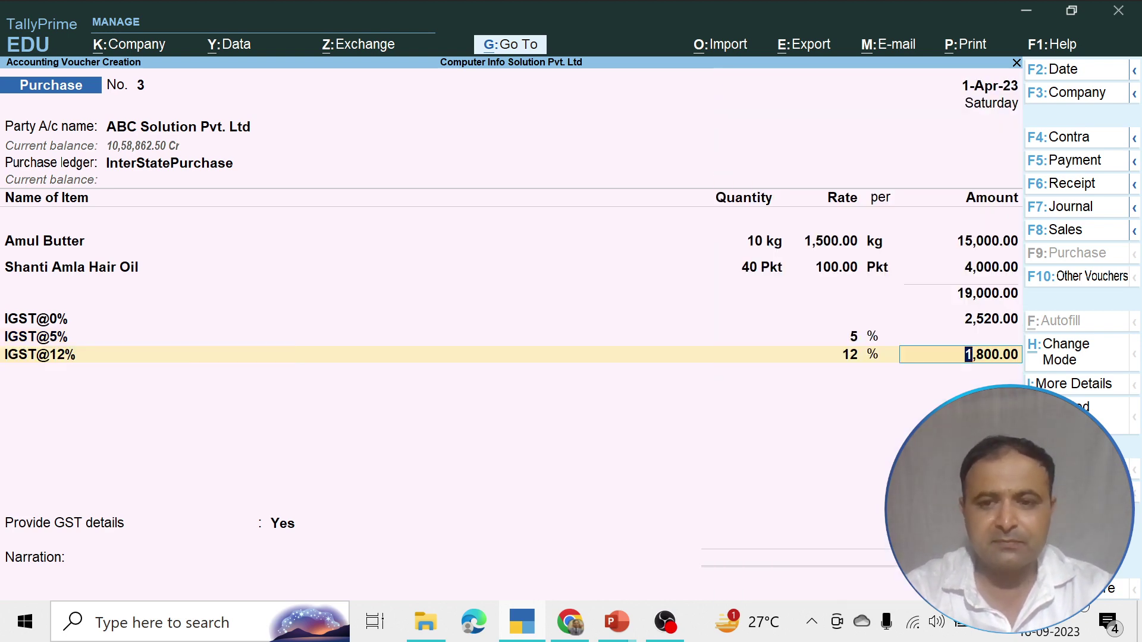
pyautogui.press('Return')
pyautogui.write('I')
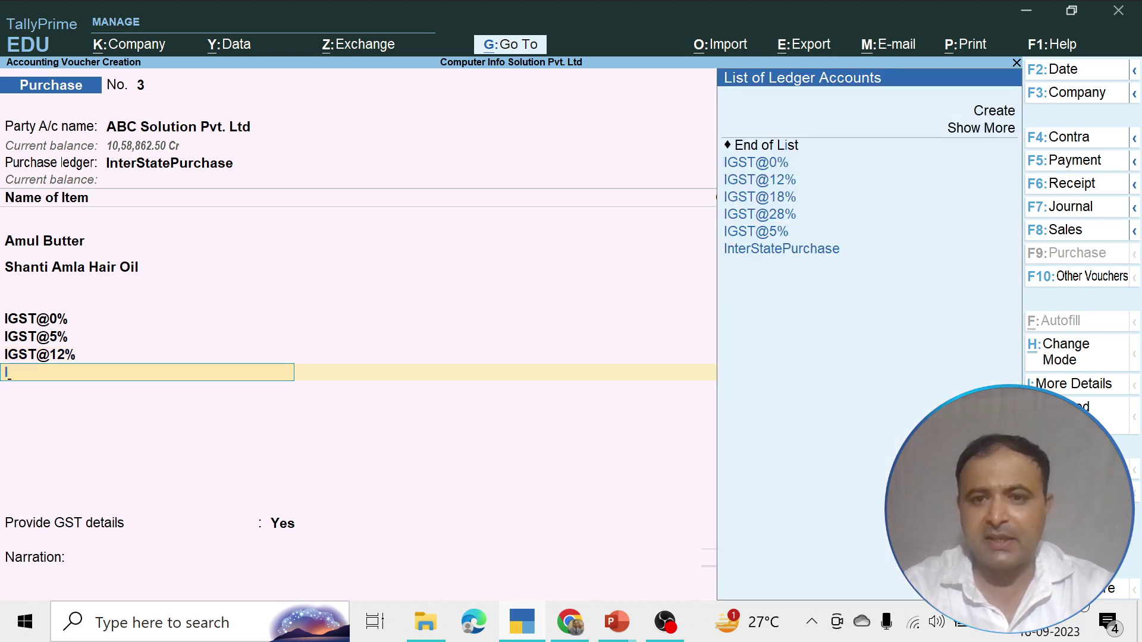
pyautogui.press('Down')
pyautogui.press('Down')
pyautogui.press('Return')
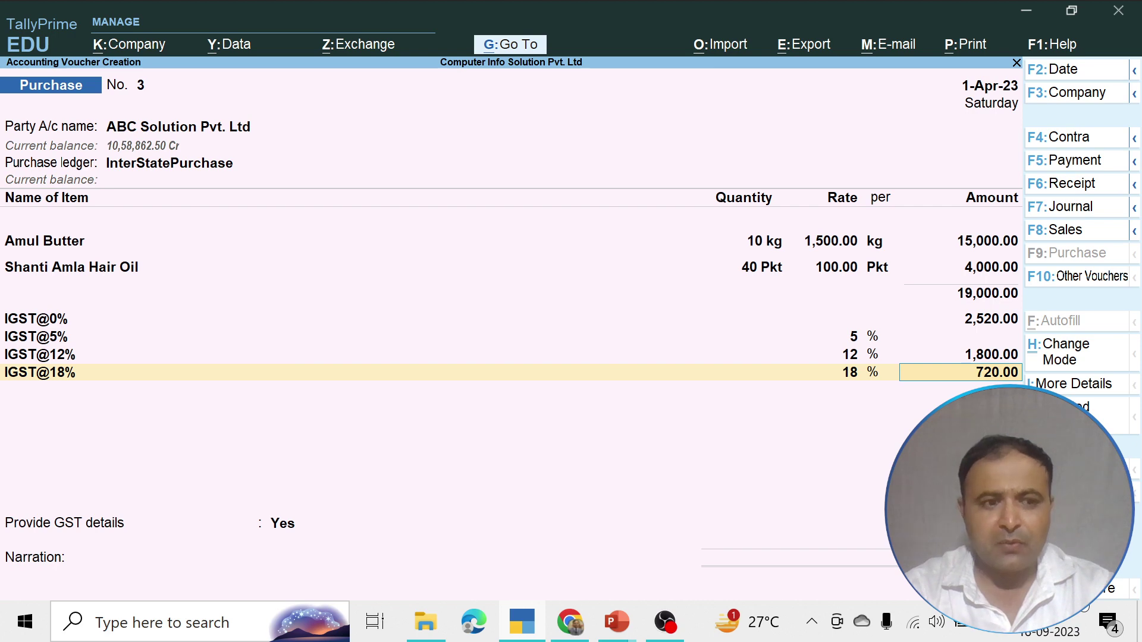
pyautogui.press('Return')
pyautogui.write('I')
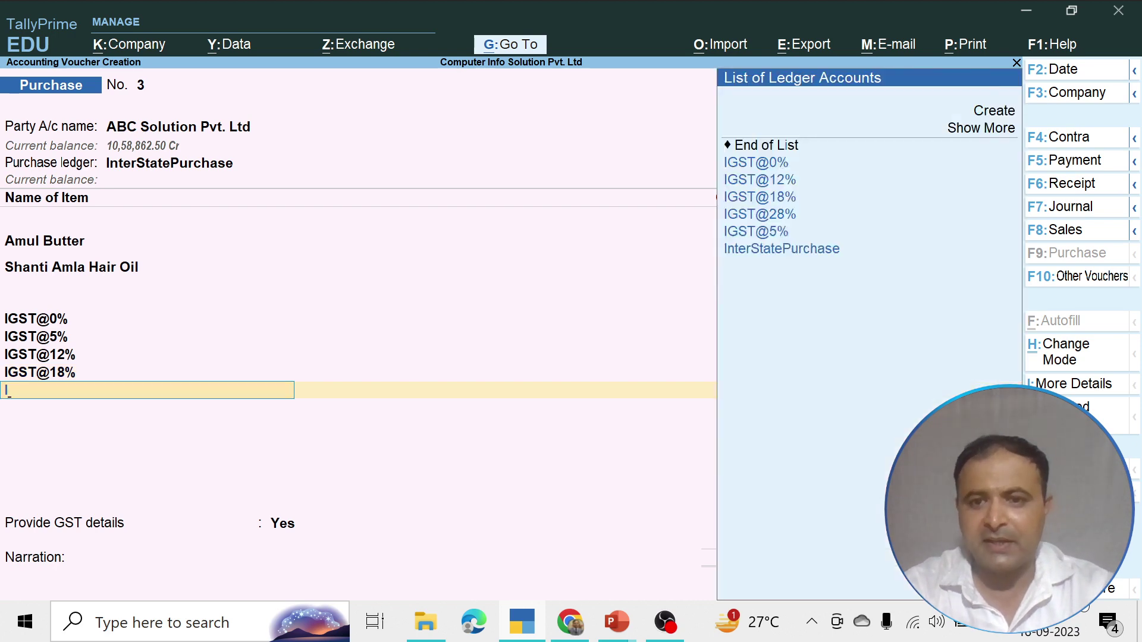
pyautogui.press('Down')
pyautogui.press('Down')
pyautogui.press('Down')
pyautogui.press('Return')
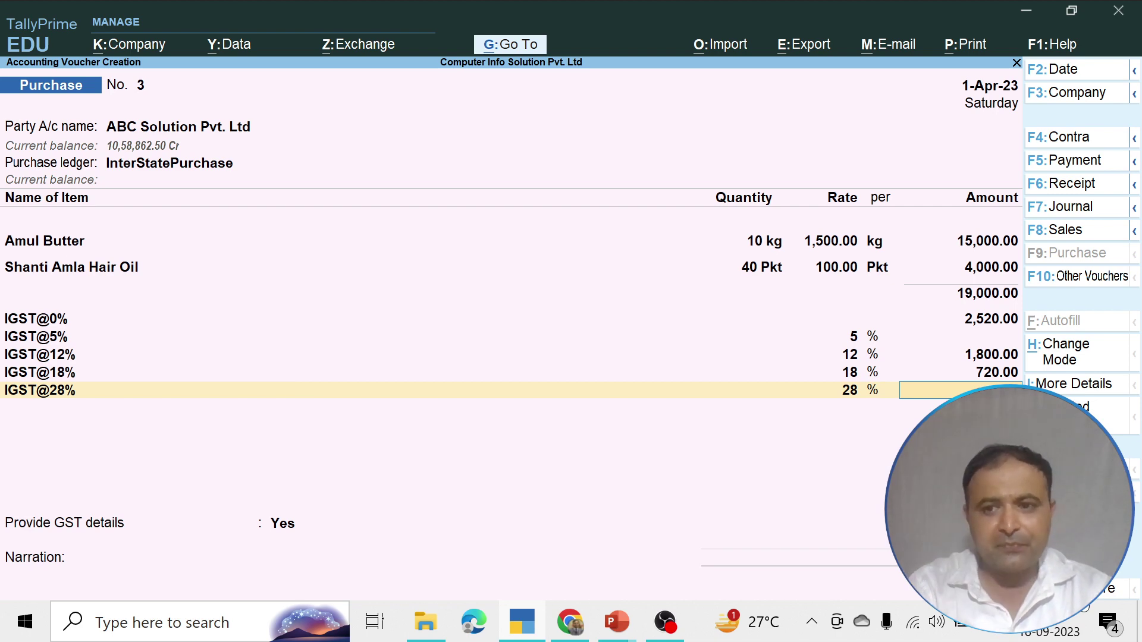
pyautogui.press('Up')
pyautogui.press('Up')
pyautogui.press('Up')
pyautogui.press('Up')
pyautogui.press('Up')
pyautogui.press('Up')
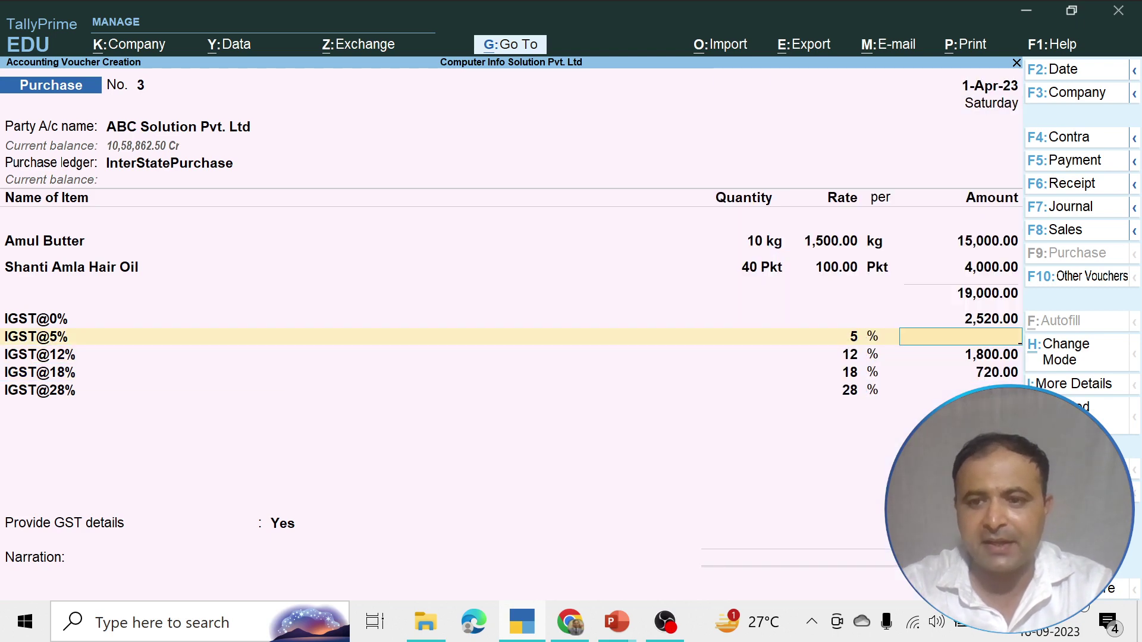
# Open a new item row below Shanti Amla Hair Oil and choose Tata Tea
pyautogui.press('Up')
pyautogui.press('Up')
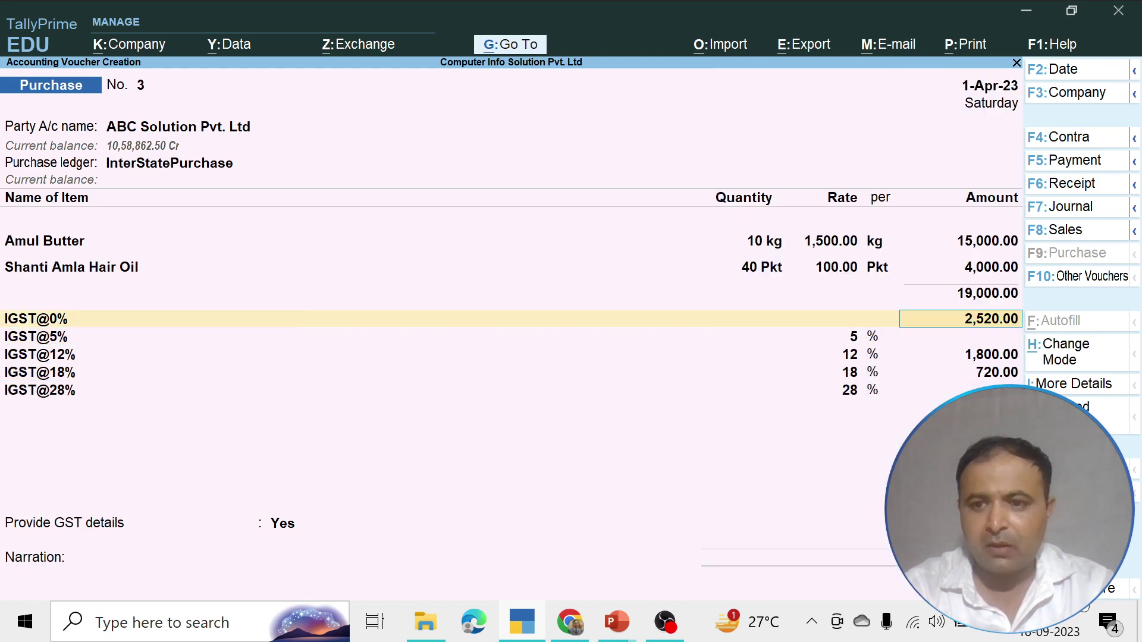
pyautogui.press('Up')
pyautogui.press('Up')
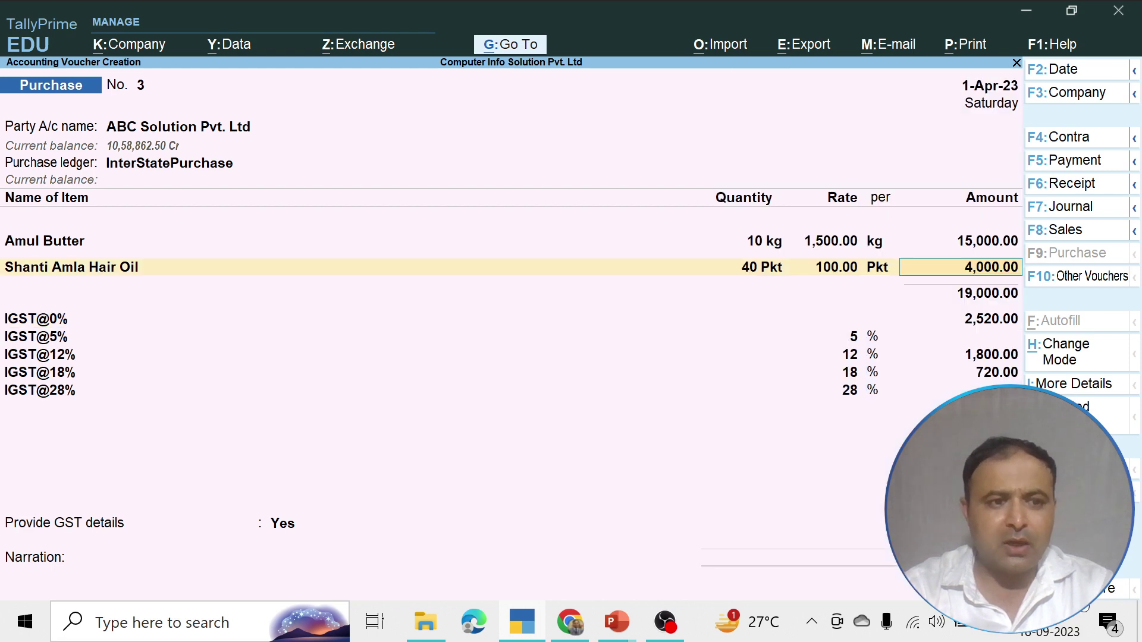
pyautogui.press('Return')
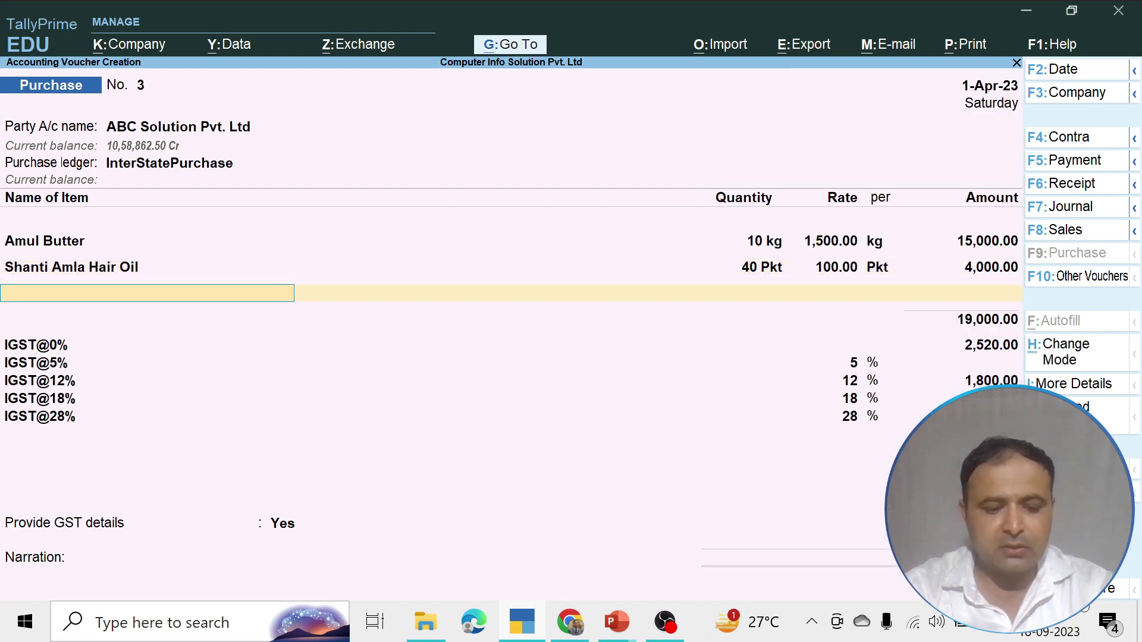
pyautogui.write('S')
pyautogui.press('BackSpace')
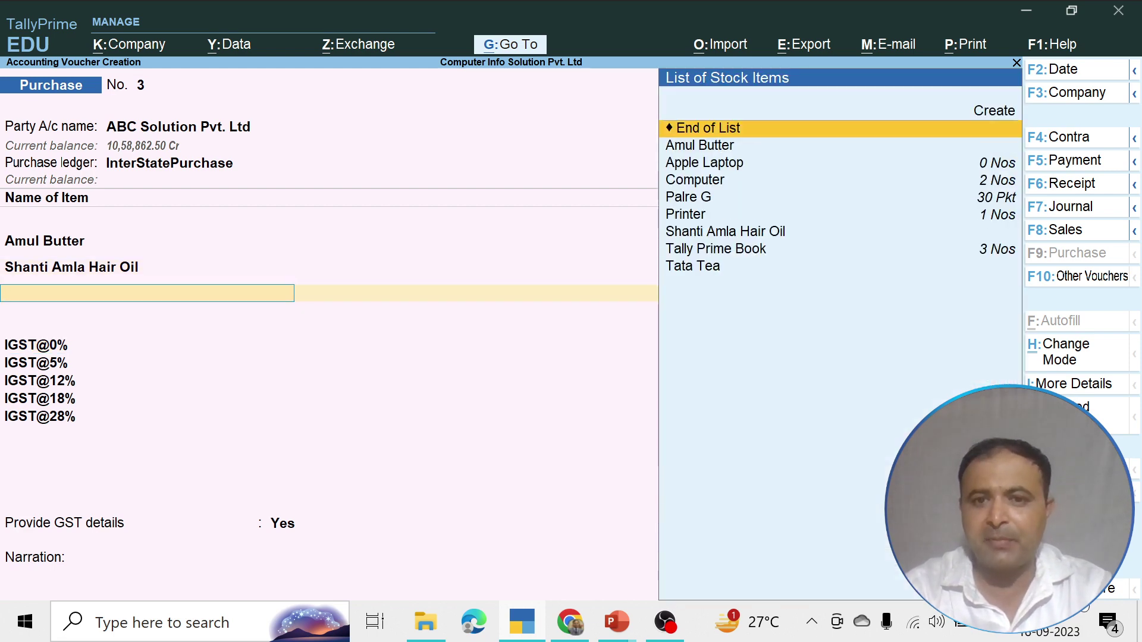
pyautogui.press('Down')
pyautogui.press('Down')
pyautogui.press('Down')
pyautogui.press('Down')
pyautogui.press('Down')
pyautogui.press('Down')
pyautogui.press('Down')
pyautogui.press('Down')
pyautogui.press('Return')
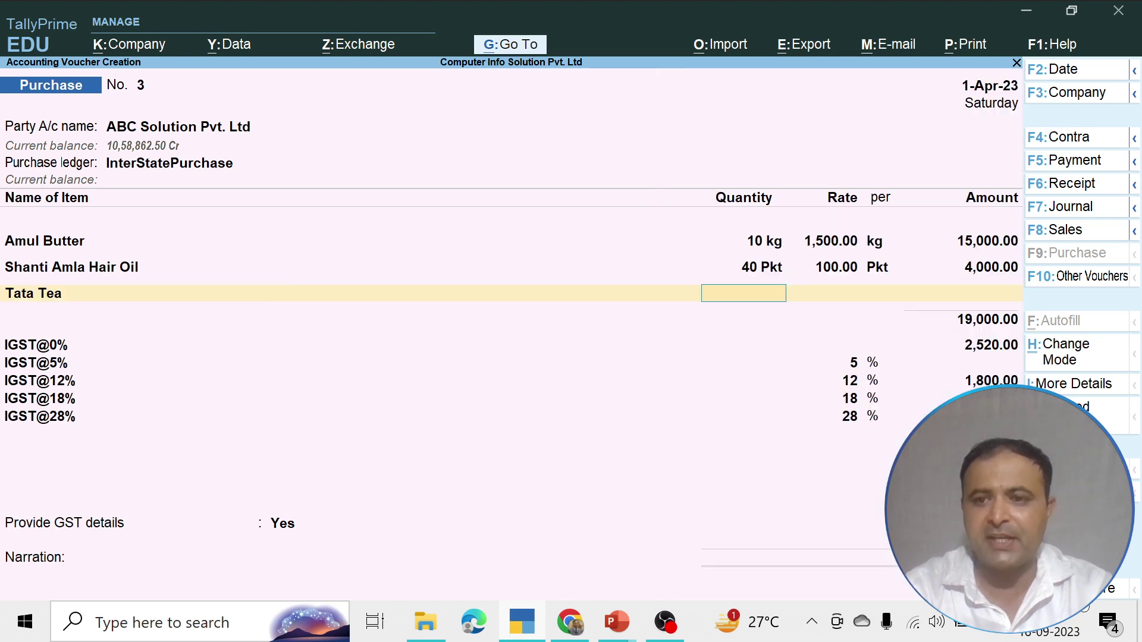
# Enter Tata Tea as 10 Pkt at 400.00, giving 4,000.00
pyautogui.write('10')
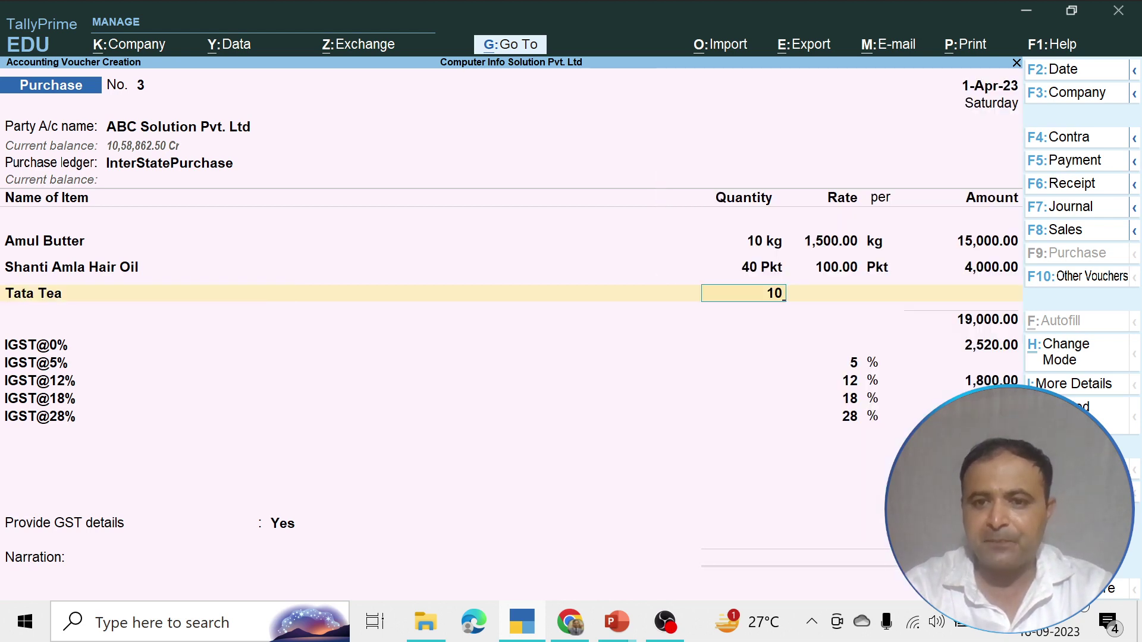
pyautogui.press('Return')
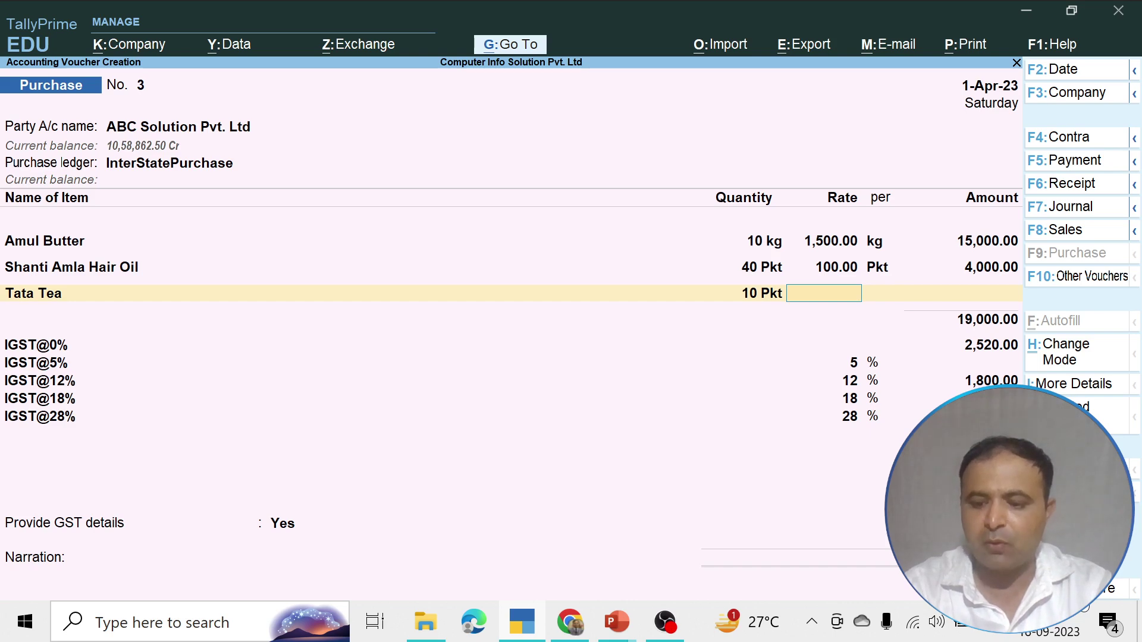
pyautogui.write('400')
pyautogui.press('Return')
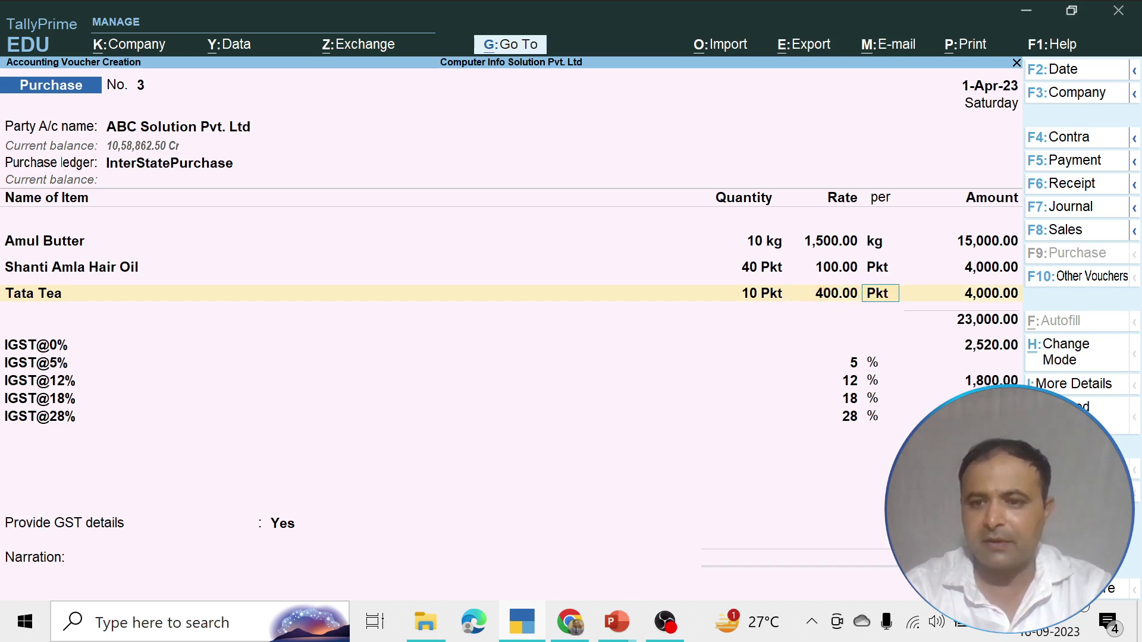
pyautogui.press('Return')
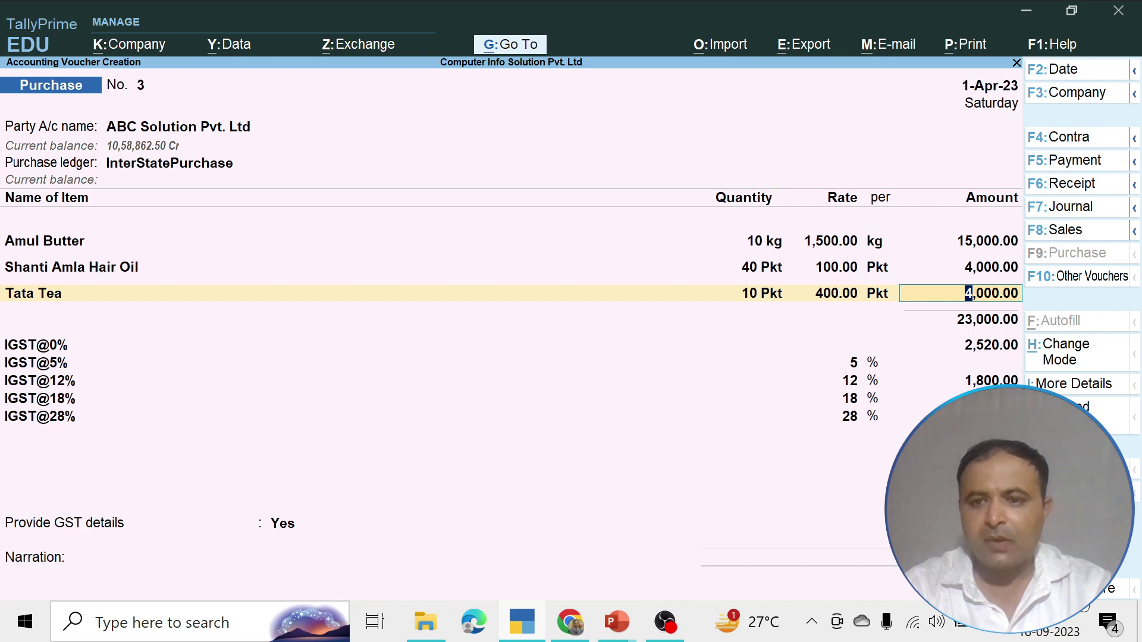
pyautogui.press('Return')
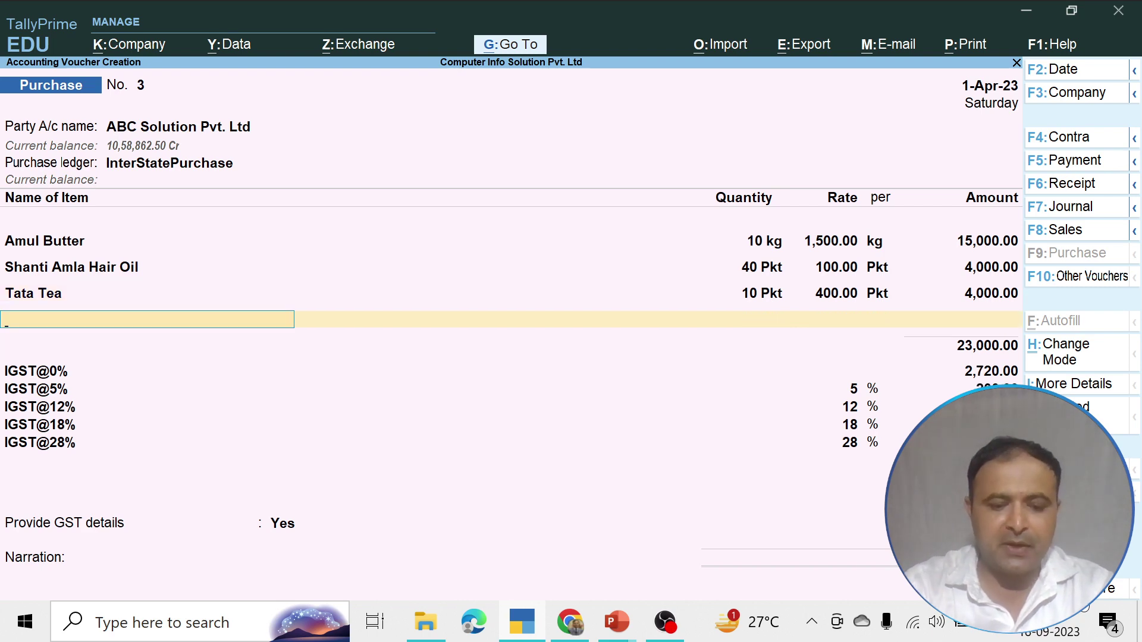
# From the fourth item row's List of Stock Items, choose Create to start a new stock item
pyautogui.write('A')
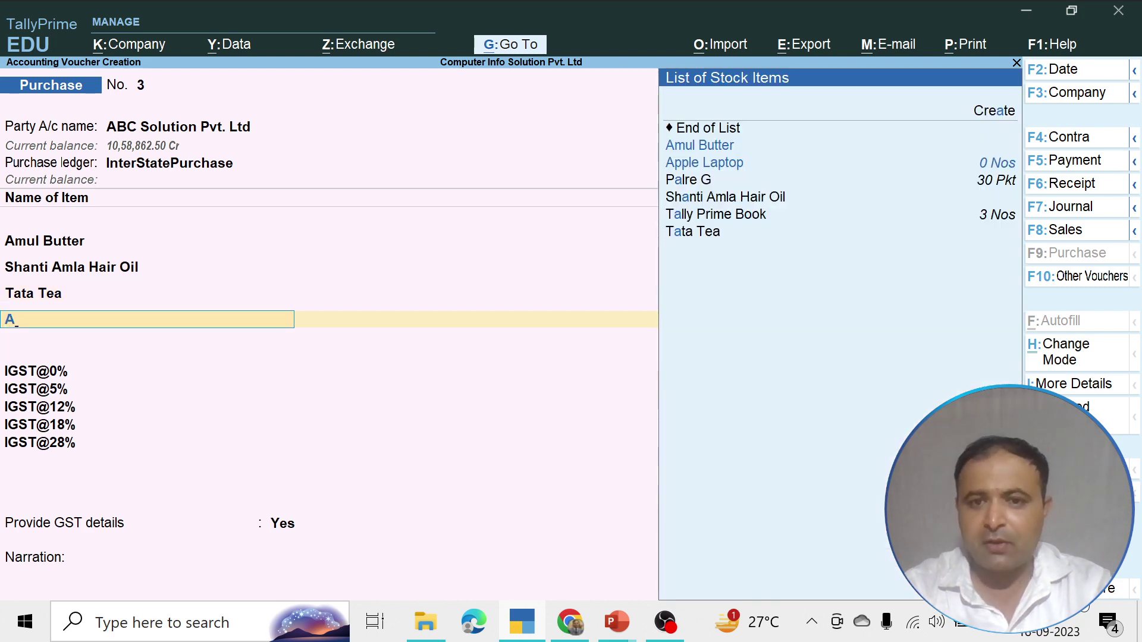
pyautogui.press('BackSpace')
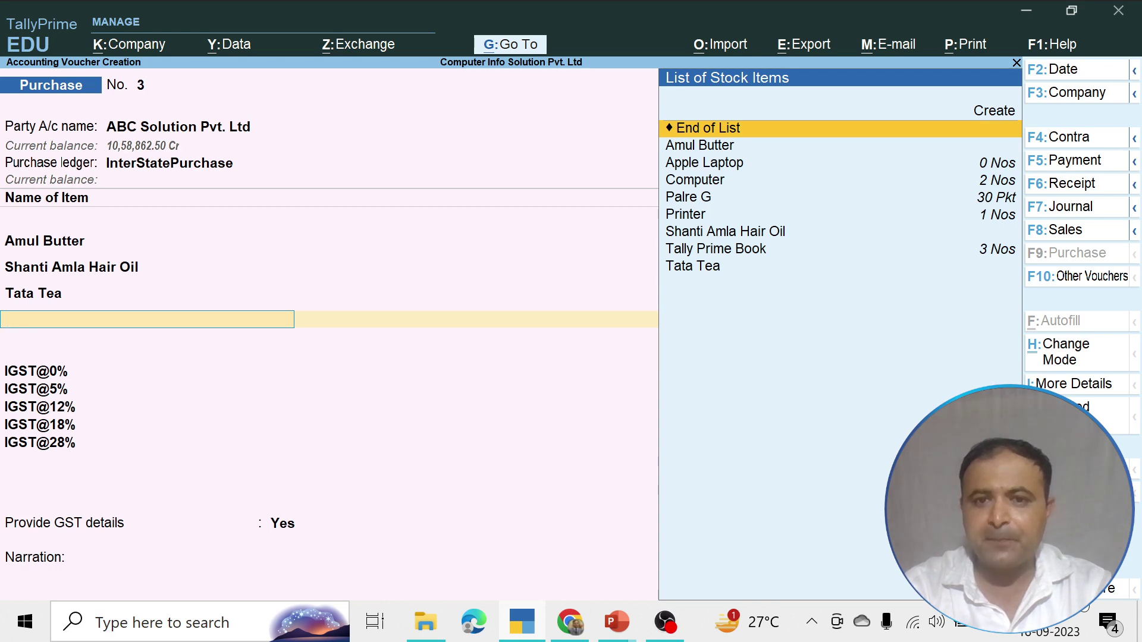
pyautogui.press('Down')
pyautogui.press('Down')
pyautogui.press('Down')
pyautogui.press('Down')
pyautogui.press('Down')
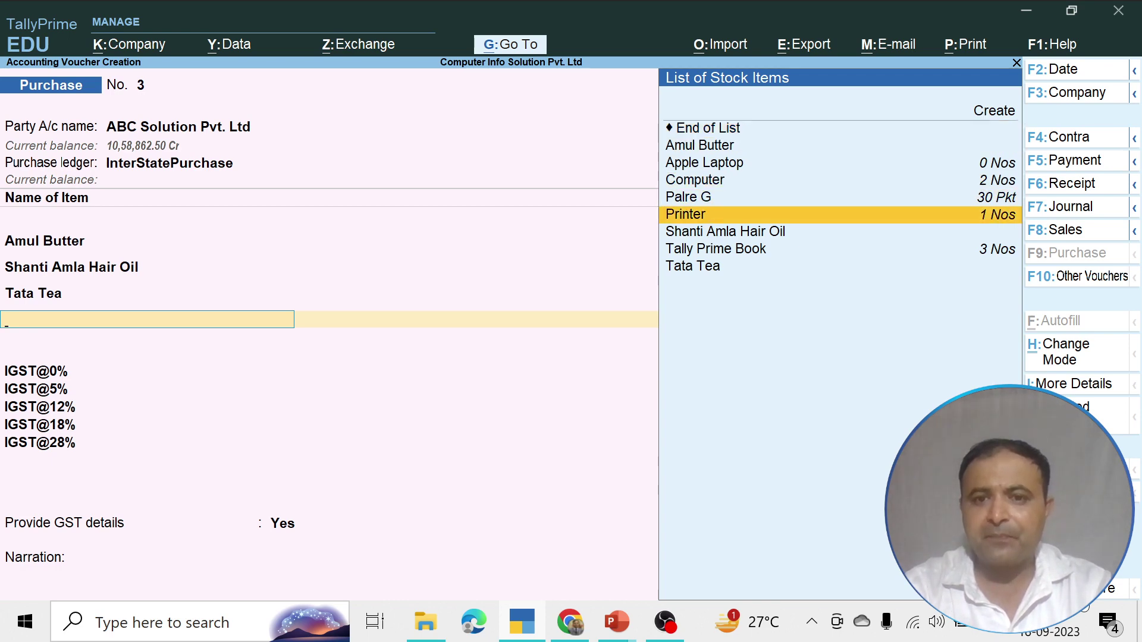
pyautogui.press('Up')
pyautogui.press('Up')
pyautogui.press('Up')
pyautogui.press('Up')
pyautogui.press('Down')
pyautogui.press('Down')
pyautogui.press('Down')
pyautogui.press('Down')
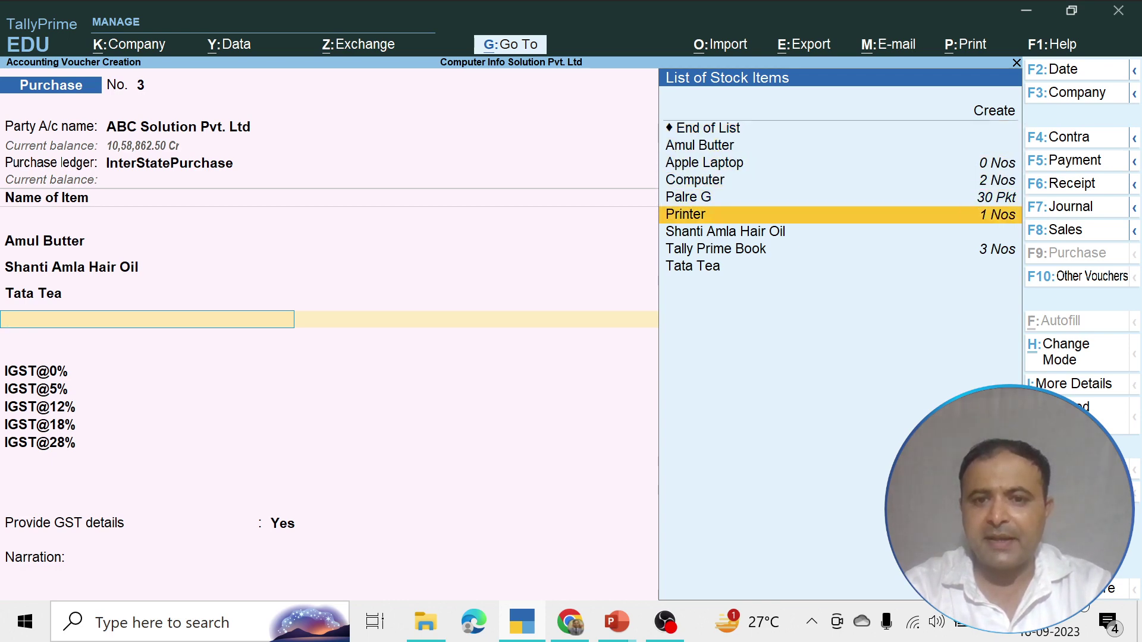
pyautogui.press('Down')
pyautogui.press('Down')
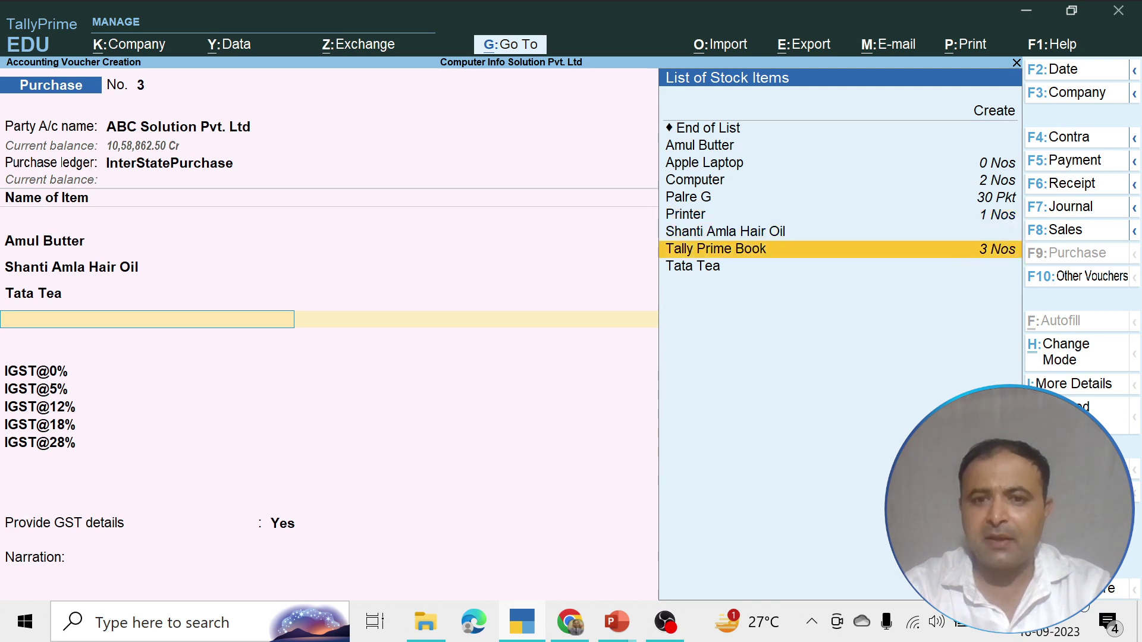
pyautogui.press('Down')
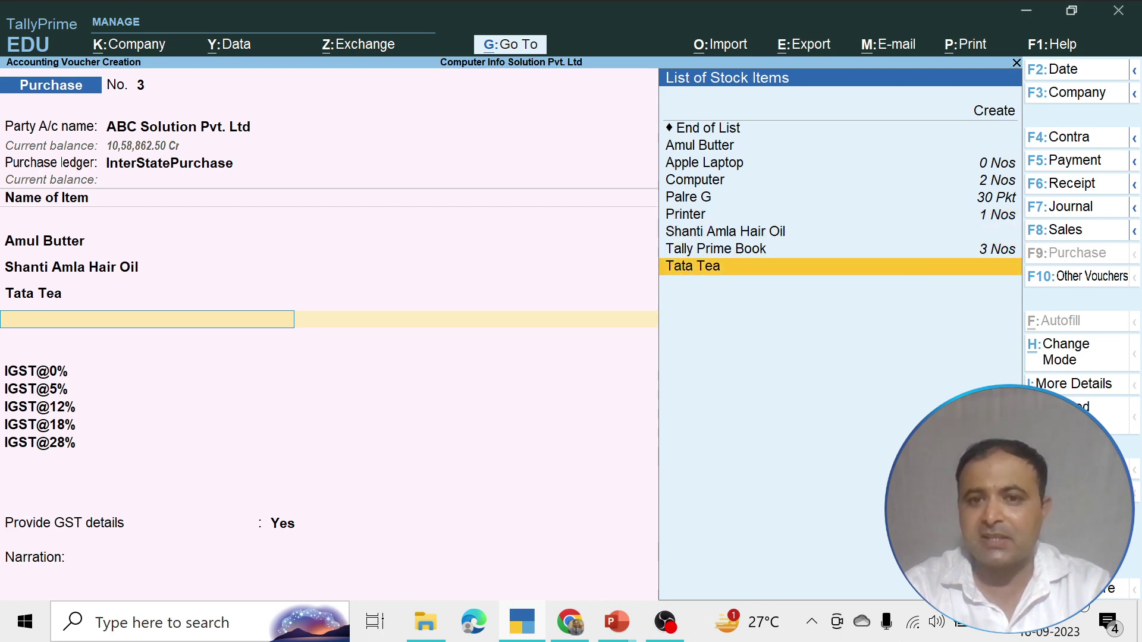
pyautogui.press('Up')
pyautogui.press('Up')
pyautogui.press('Up')
pyautogui.press('Up')
pyautogui.press('Up')
pyautogui.press('Up')
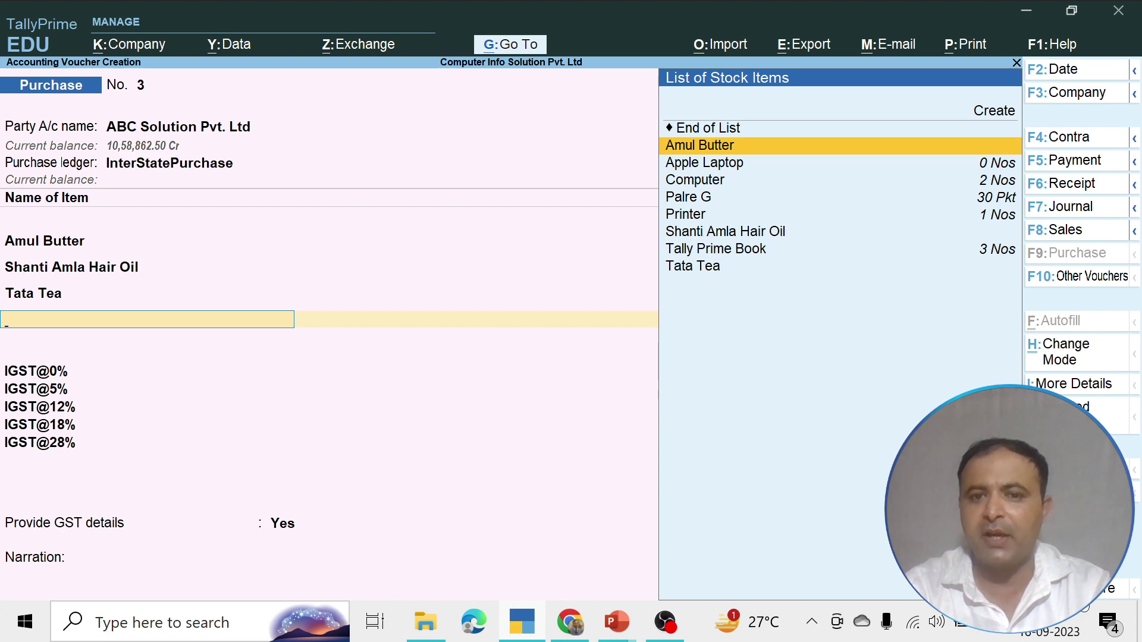
pyautogui.press('Up')
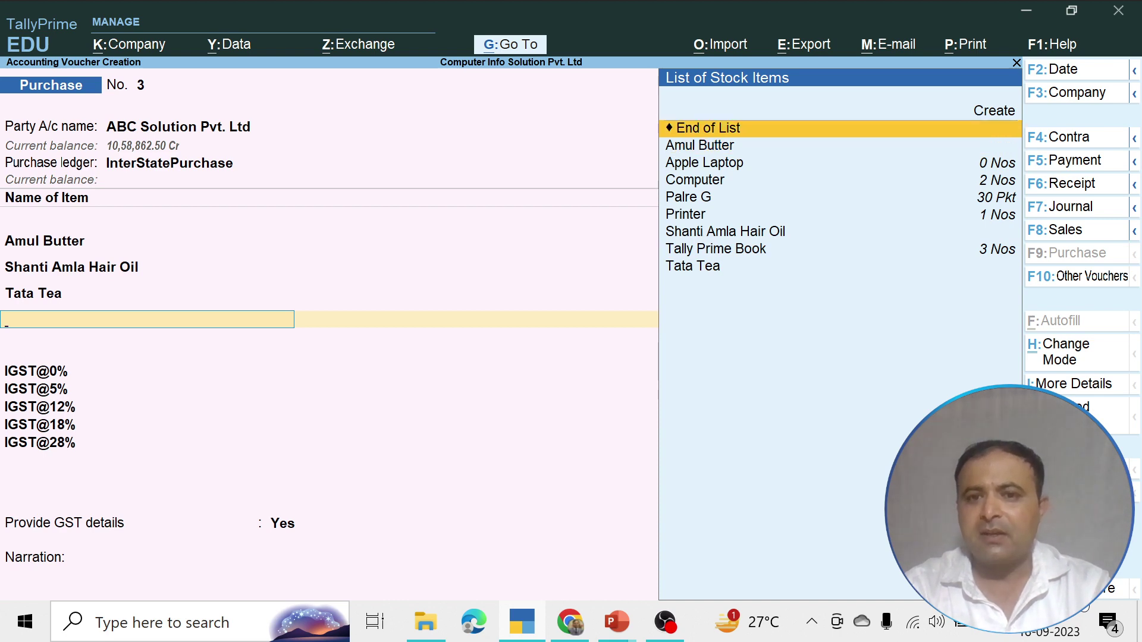
pyautogui.press('Up')
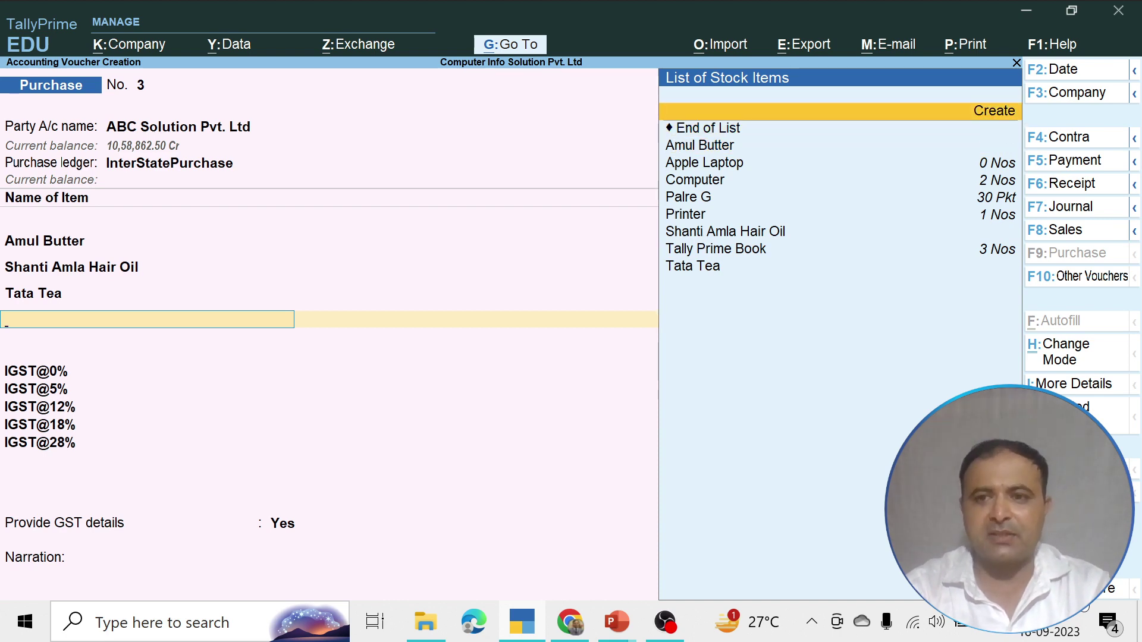
pyautogui.press('Return')
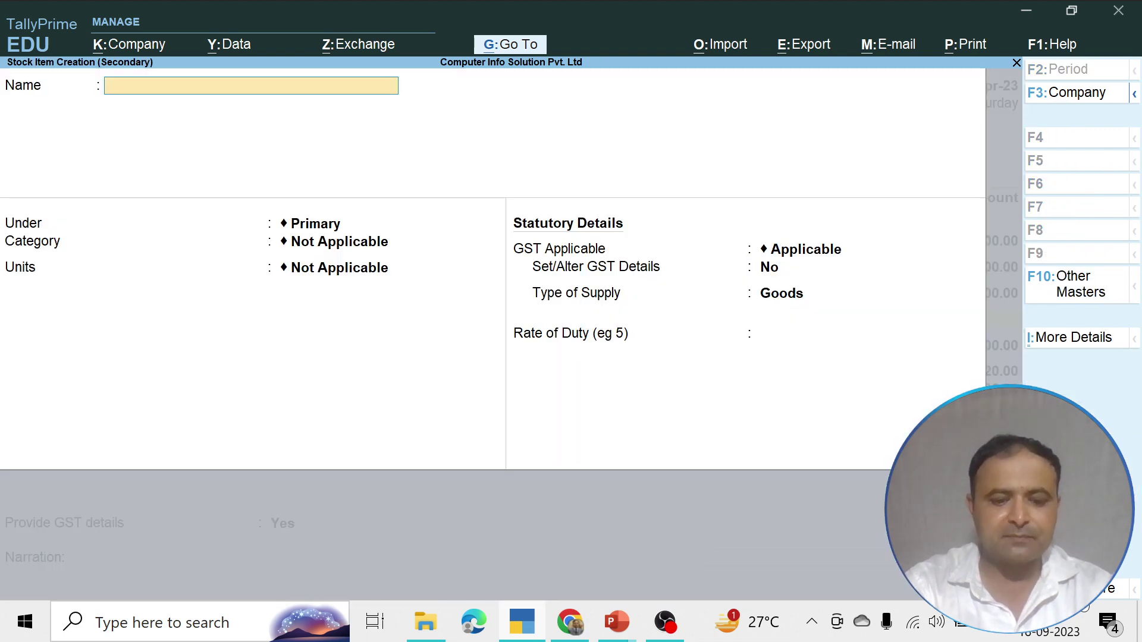
# Create stock item 'AC 5 Start' under Air Conditioner, unit Nos, Goods, rate of duty 0
pyautogui.write('A')
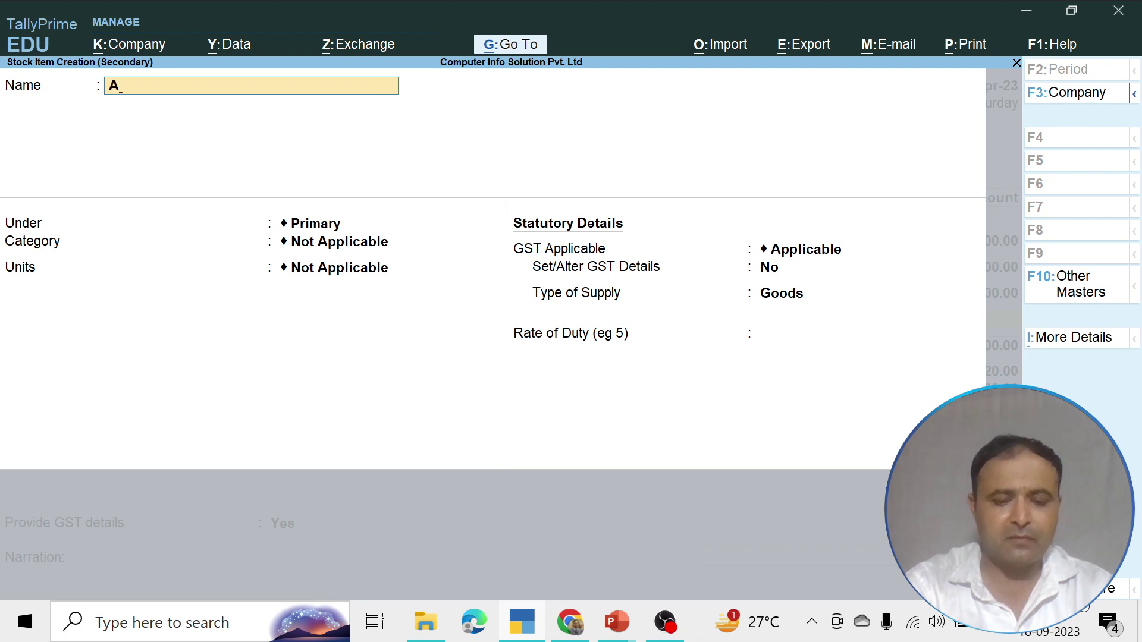
pyautogui.write('C')
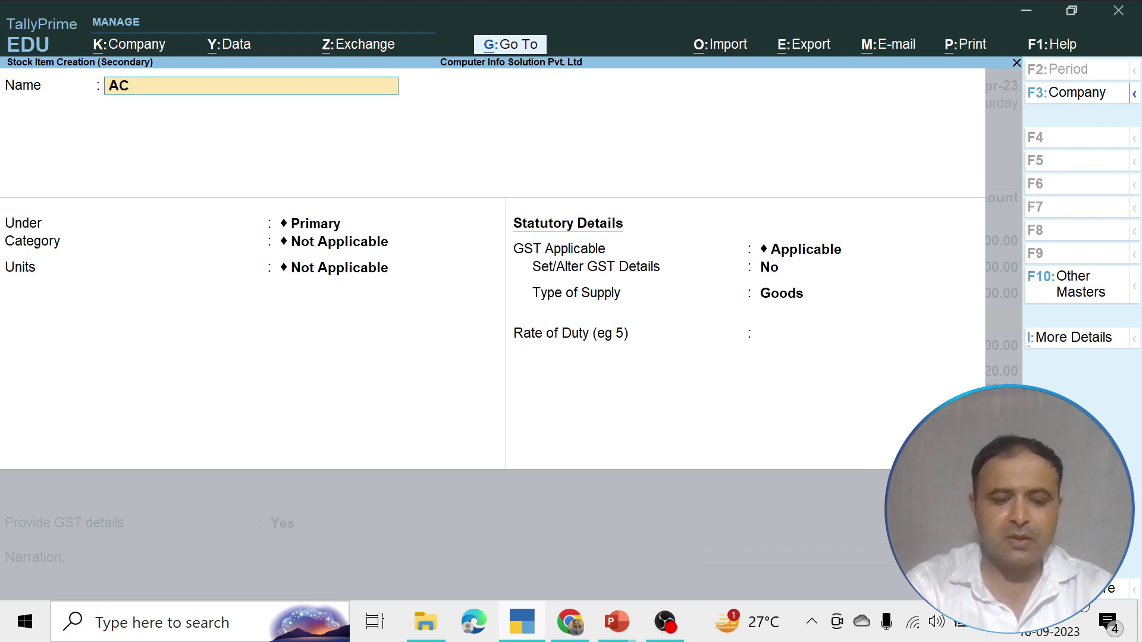
pyautogui.write(' 5 Start')
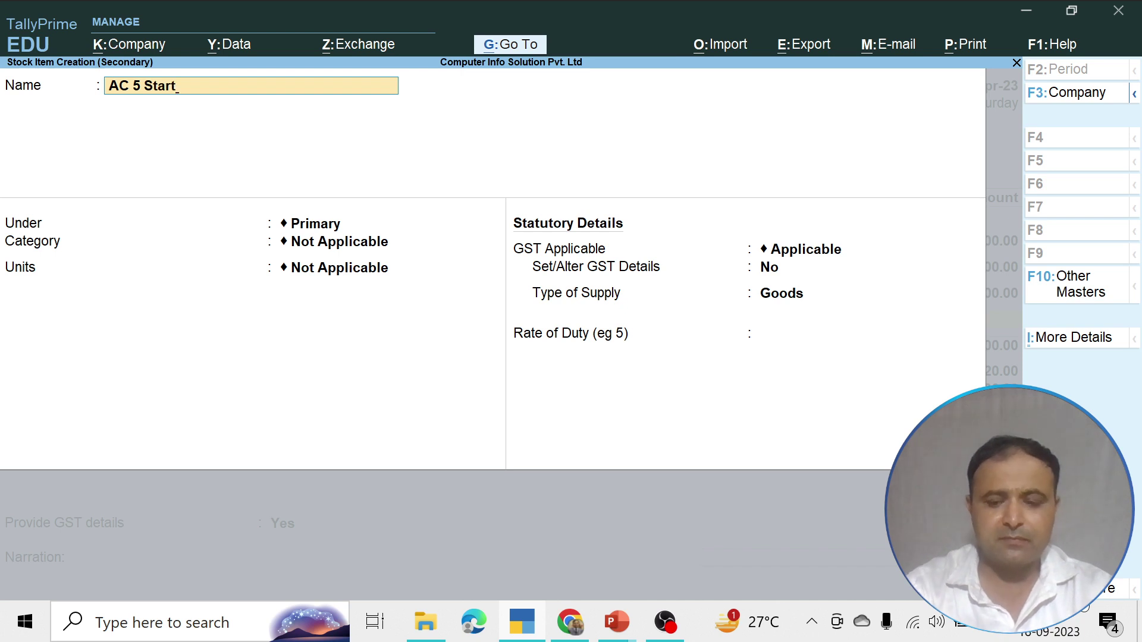
pyautogui.press('Return')
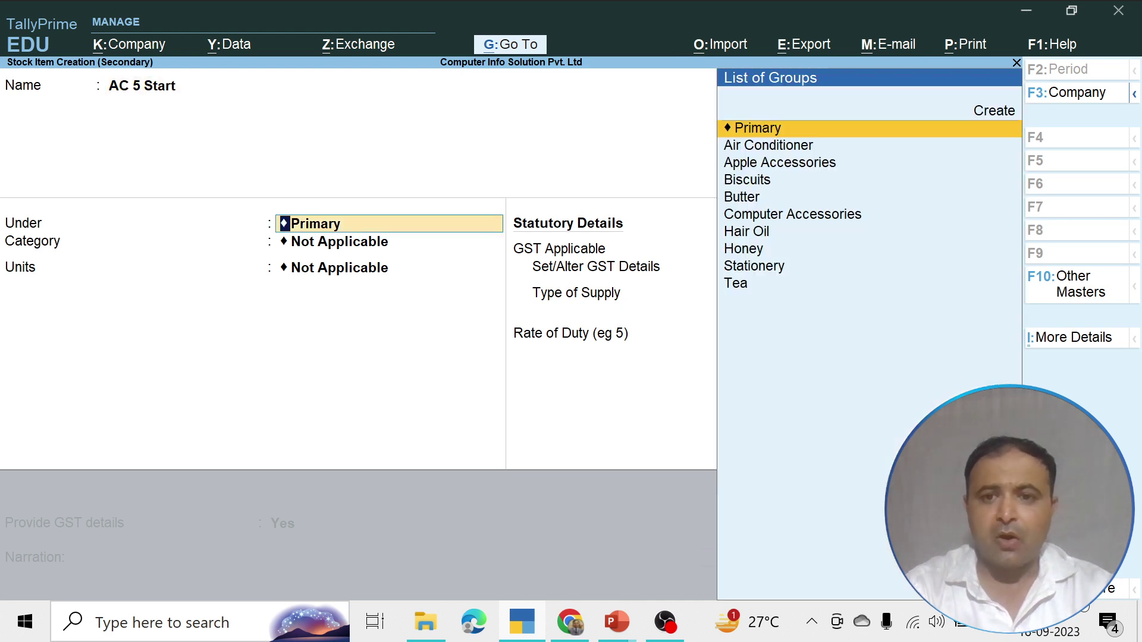
pyautogui.press('Down')
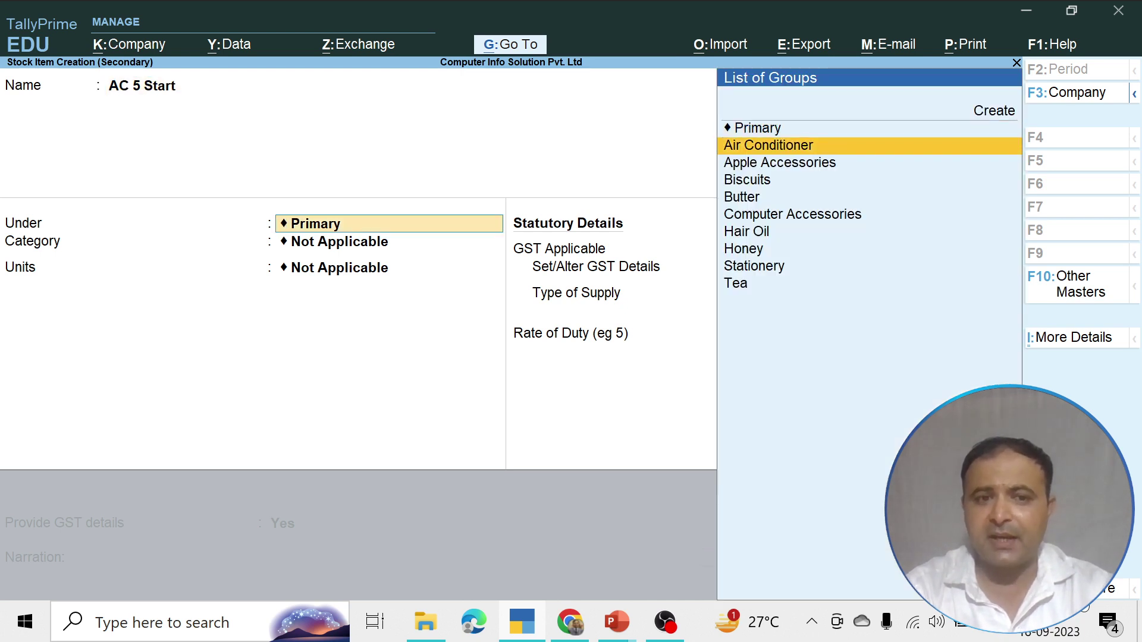
pyautogui.press('Return')
pyautogui.press('Return')
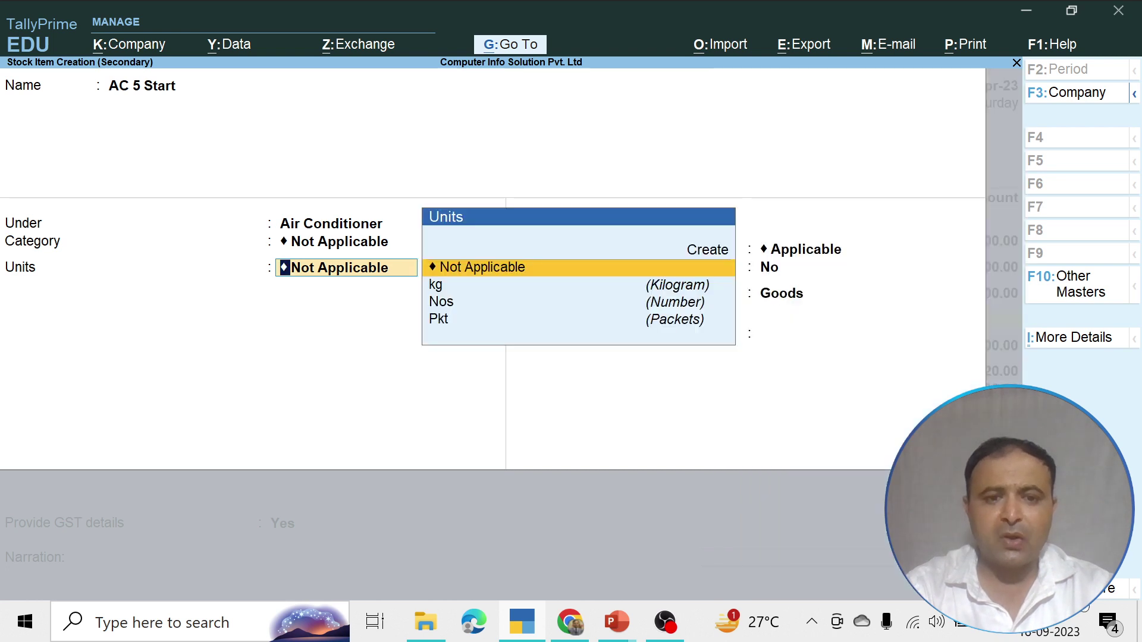
pyautogui.press('Down')
pyautogui.press('Down')
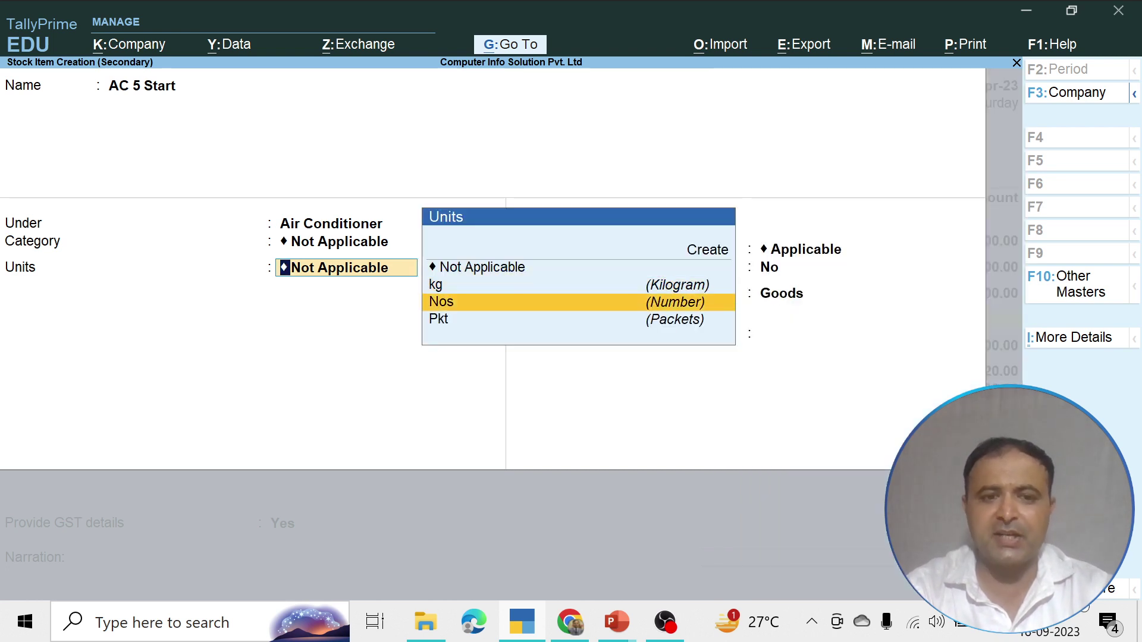
pyautogui.press('Return')
pyautogui.press('Return')
pyautogui.press('Return')
pyautogui.press('Return')
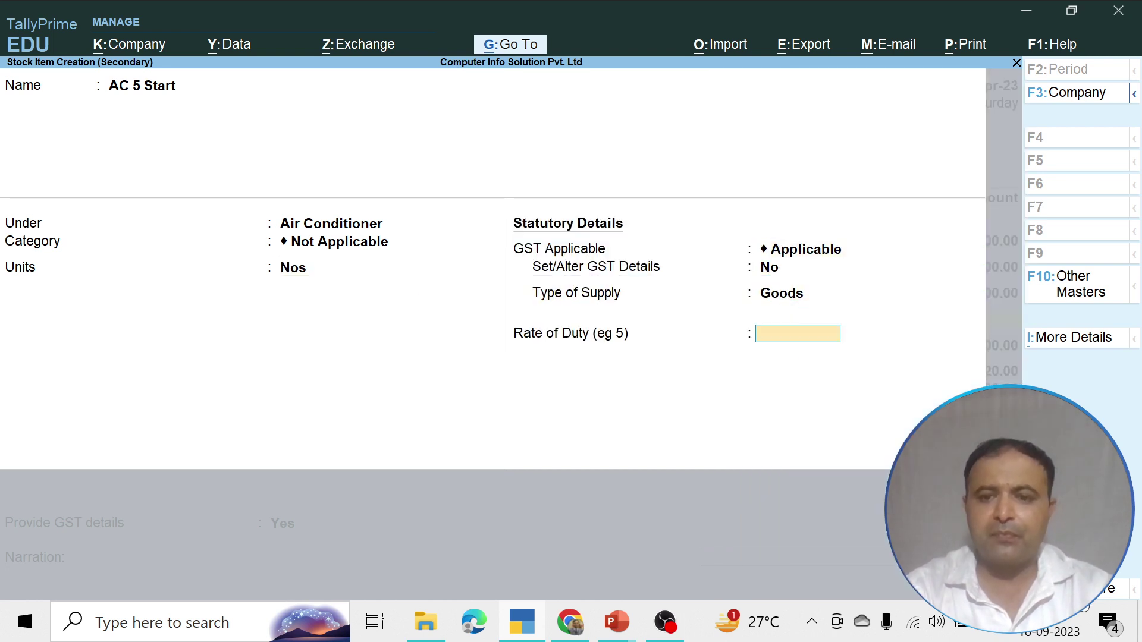
pyautogui.press('Return')
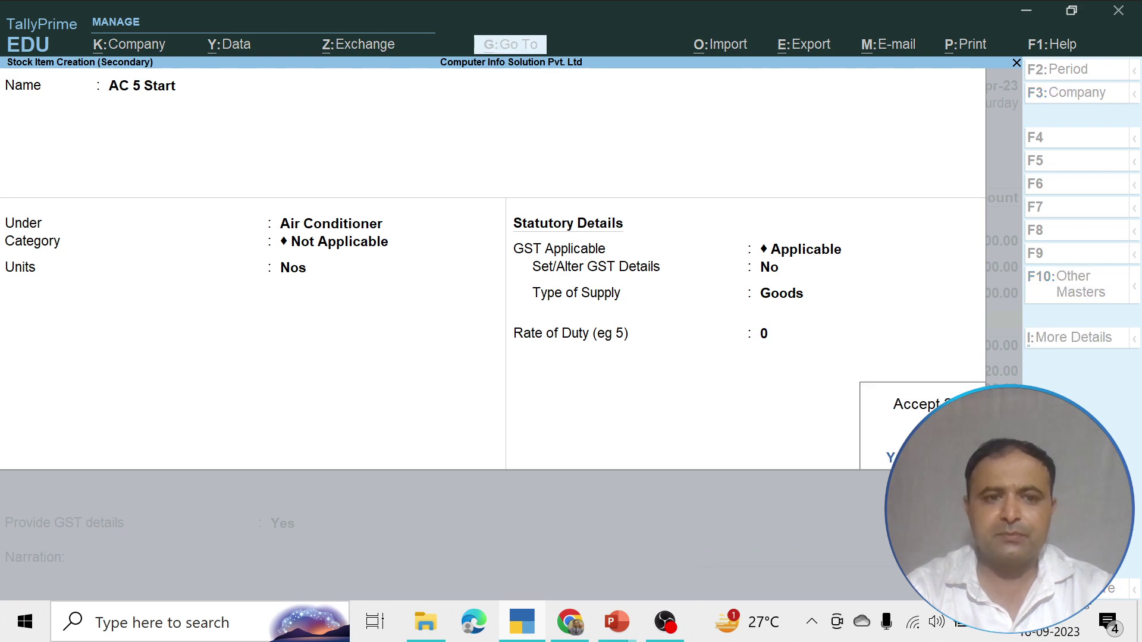
pyautogui.press('Return')
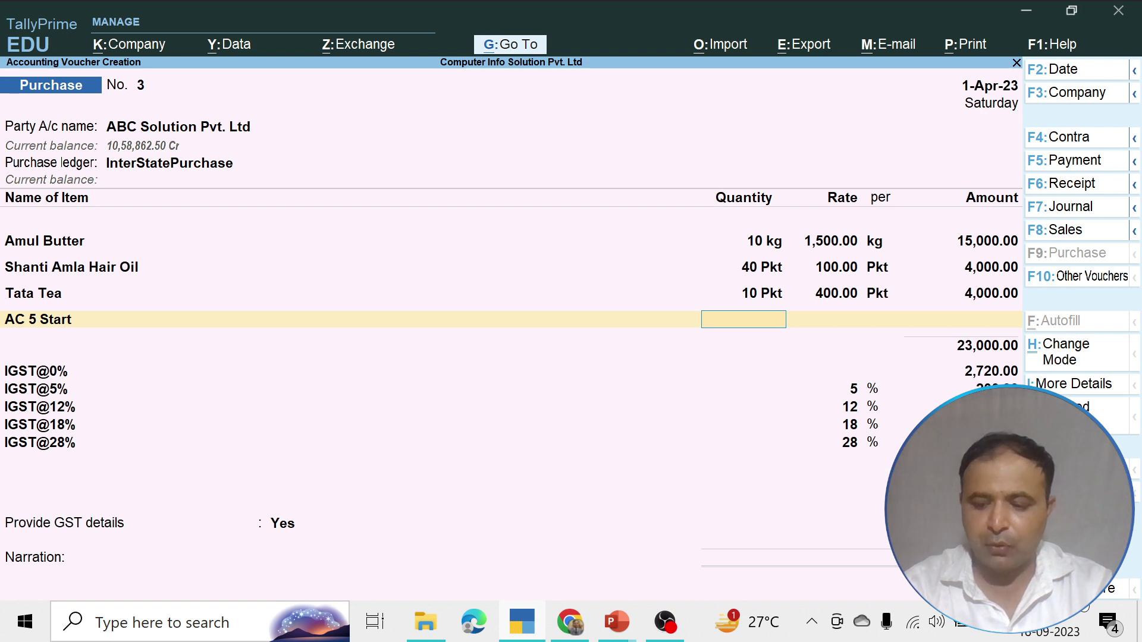
# Enter AC 5 Start as 2 Nos at 40,000.00 each, amounting to 80,000.00
pyautogui.write('2')
pyautogui.press('Return')
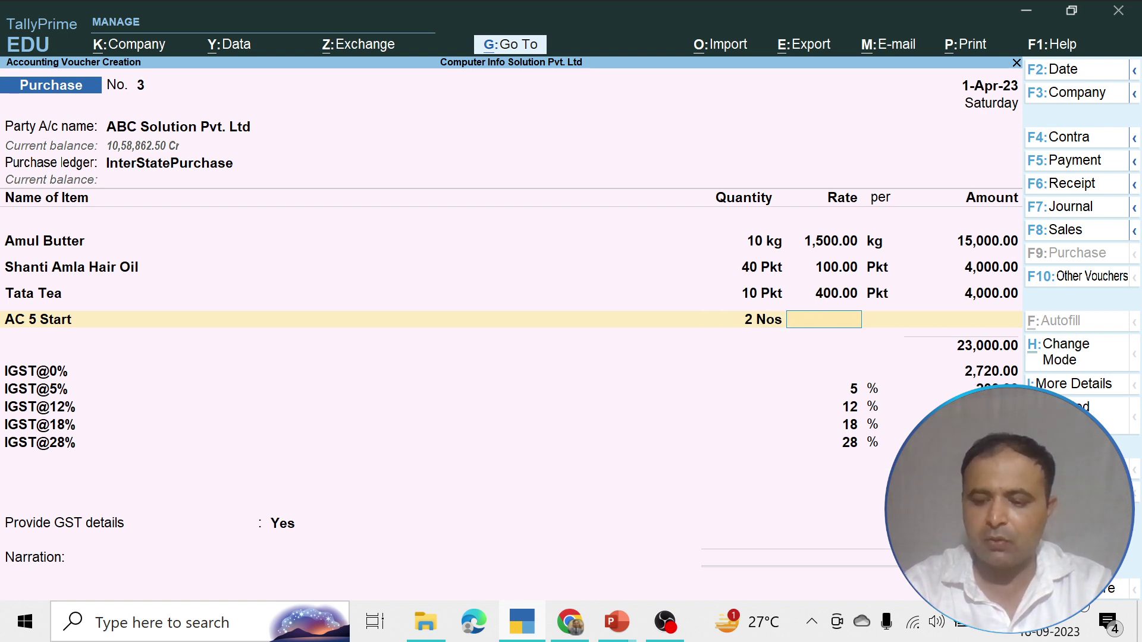
pyautogui.write('40000')
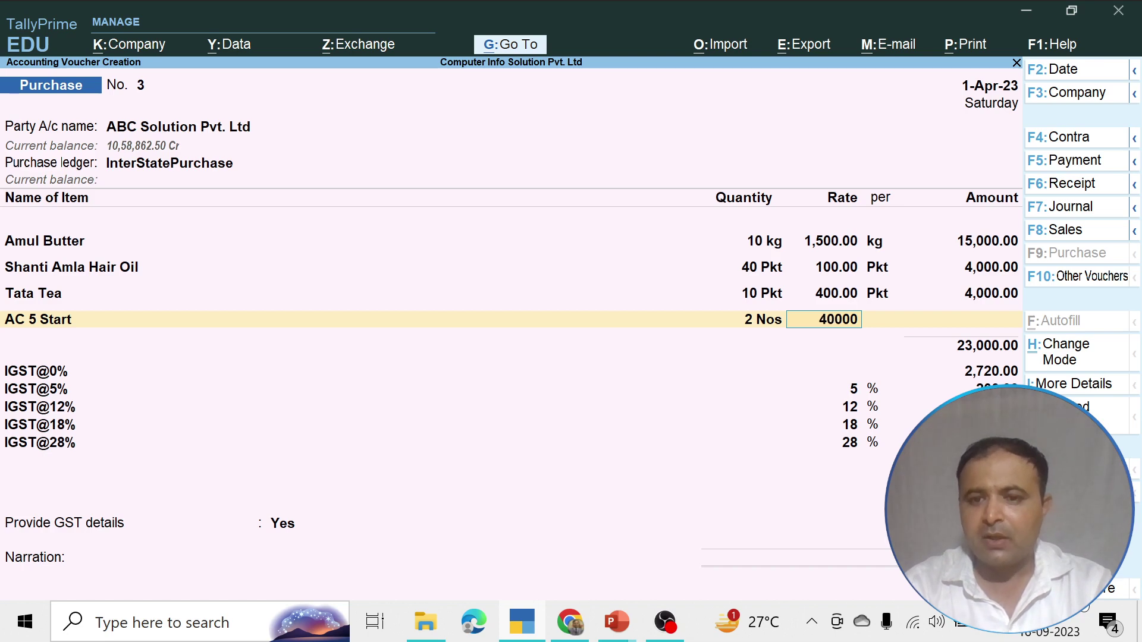
pyautogui.press('Return')
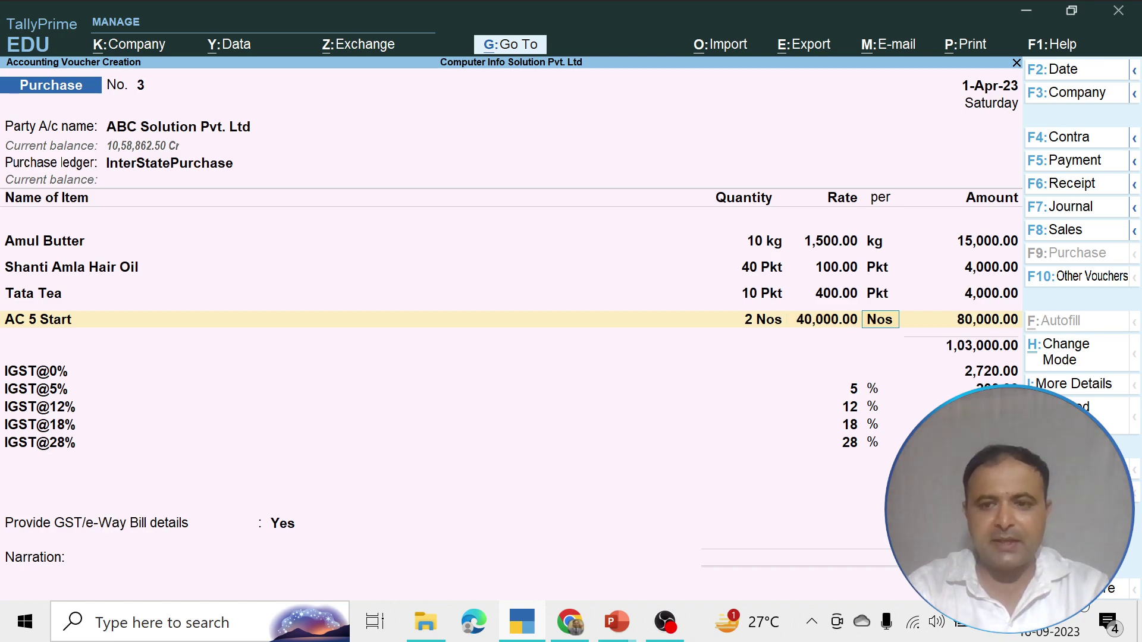
pyautogui.press('Return')
pyautogui.press('Return')
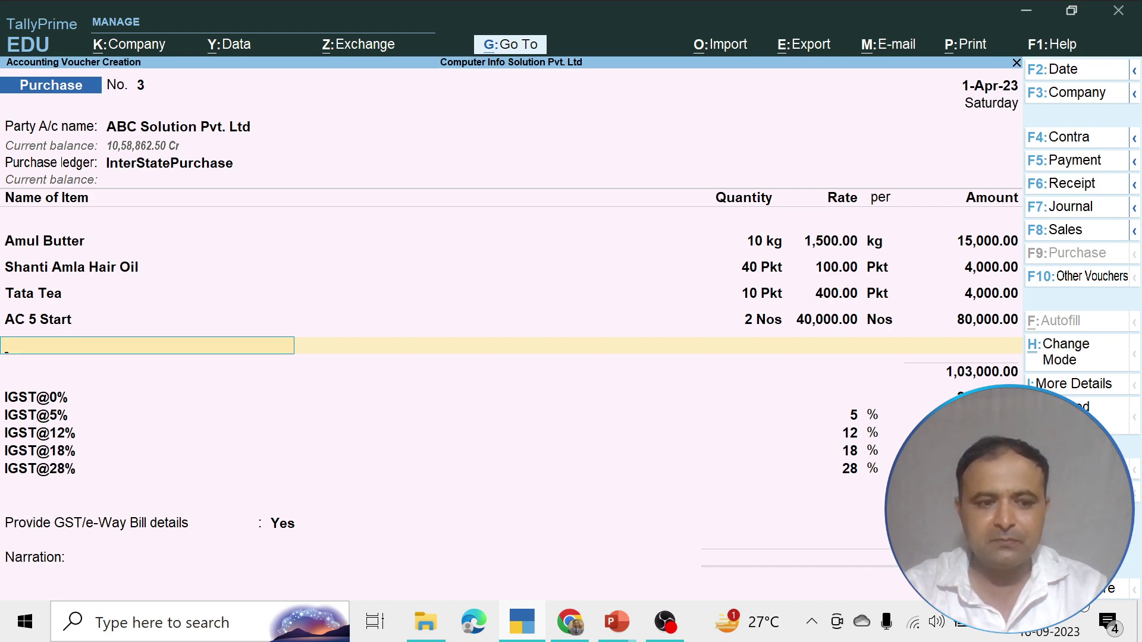
# End item entry and accept the IGST@0% through IGST@28% lines, IGST@0% showing 25,120.00
pyautogui.write('A')
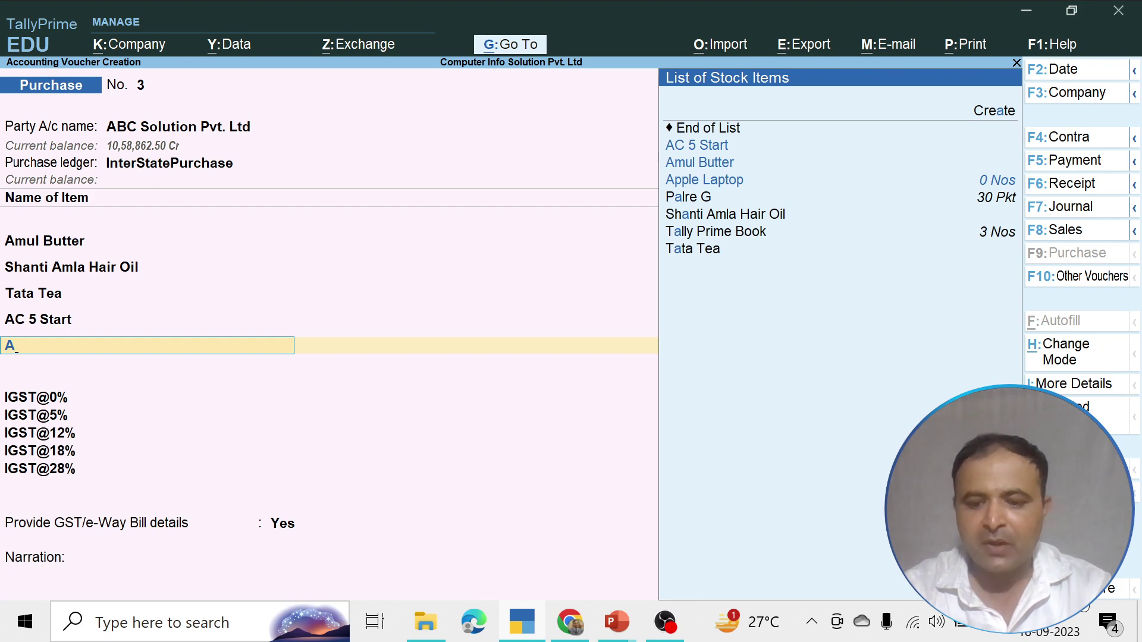
pyautogui.press('BackSpace')
pyautogui.press('Return')
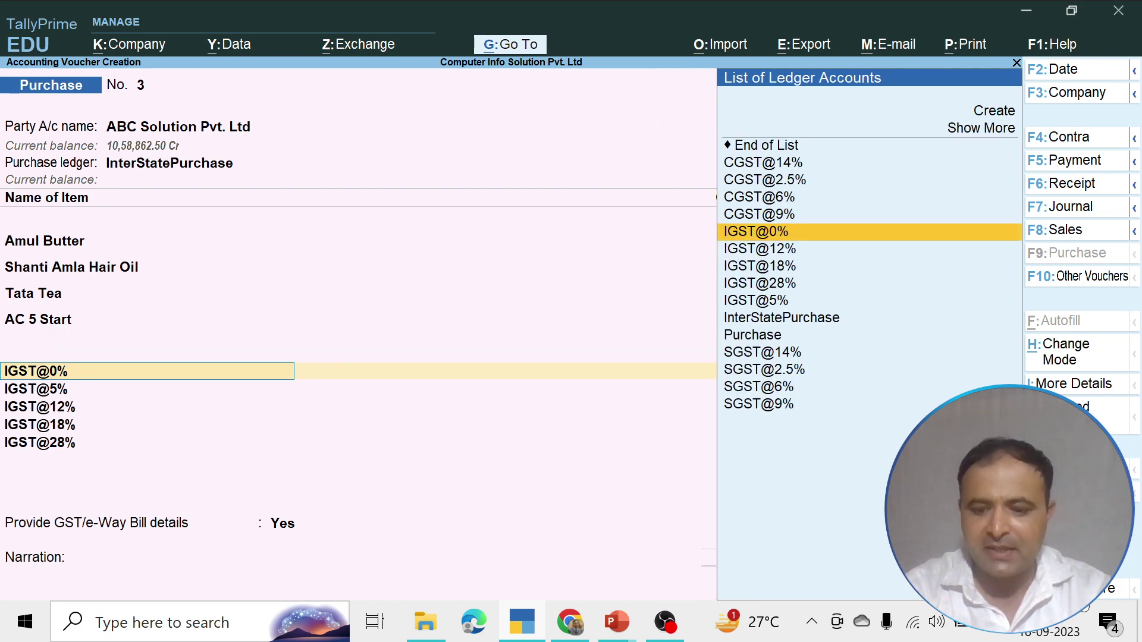
pyautogui.press('Up')
pyautogui.press('Up')
pyautogui.press('Up')
pyautogui.press('Up')
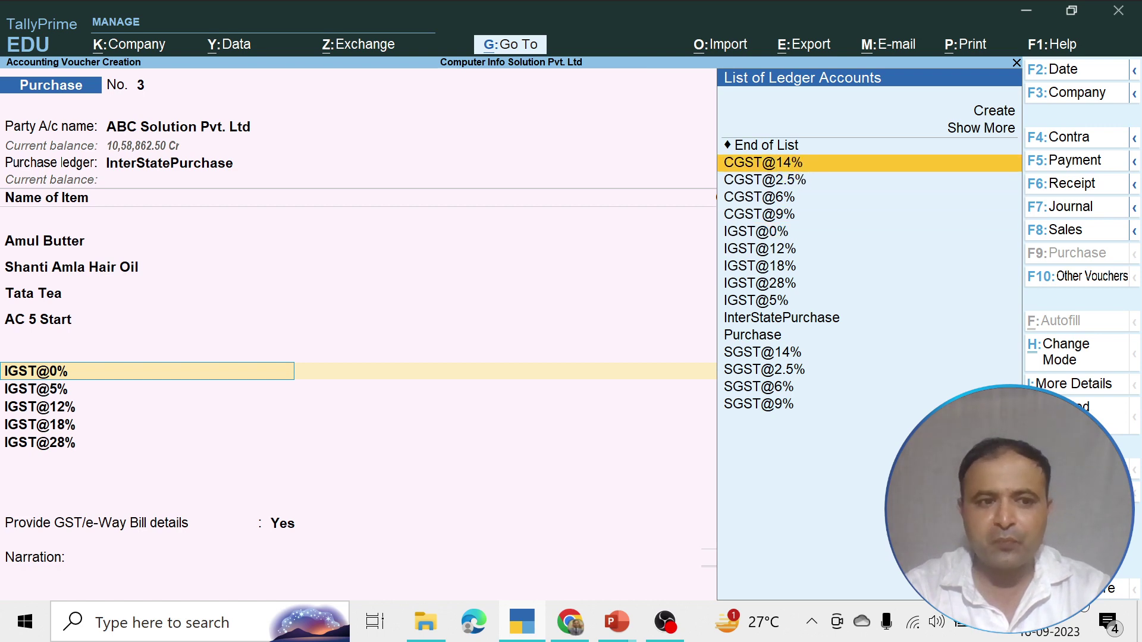
pyautogui.press('Down')
pyautogui.press('Down')
pyautogui.press('Down')
pyautogui.press('Down')
pyautogui.press('Return')
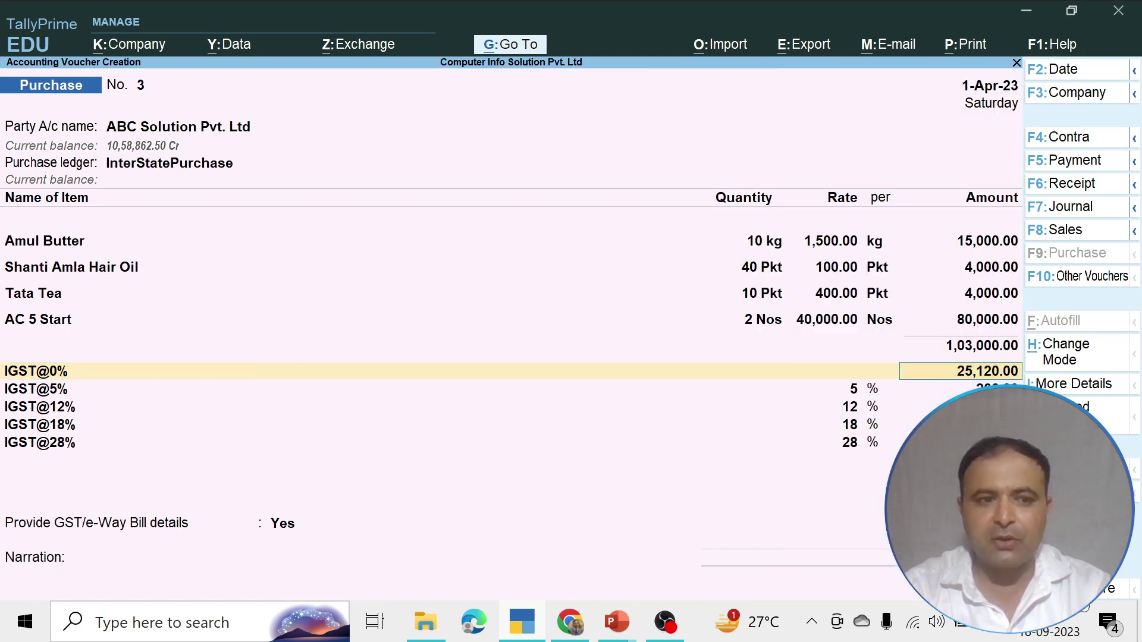
pyautogui.press('Return')
pyautogui.press('Return')
pyautogui.press('Return')
pyautogui.press('Return')
pyautogui.press('Return')
pyautogui.press('Return')
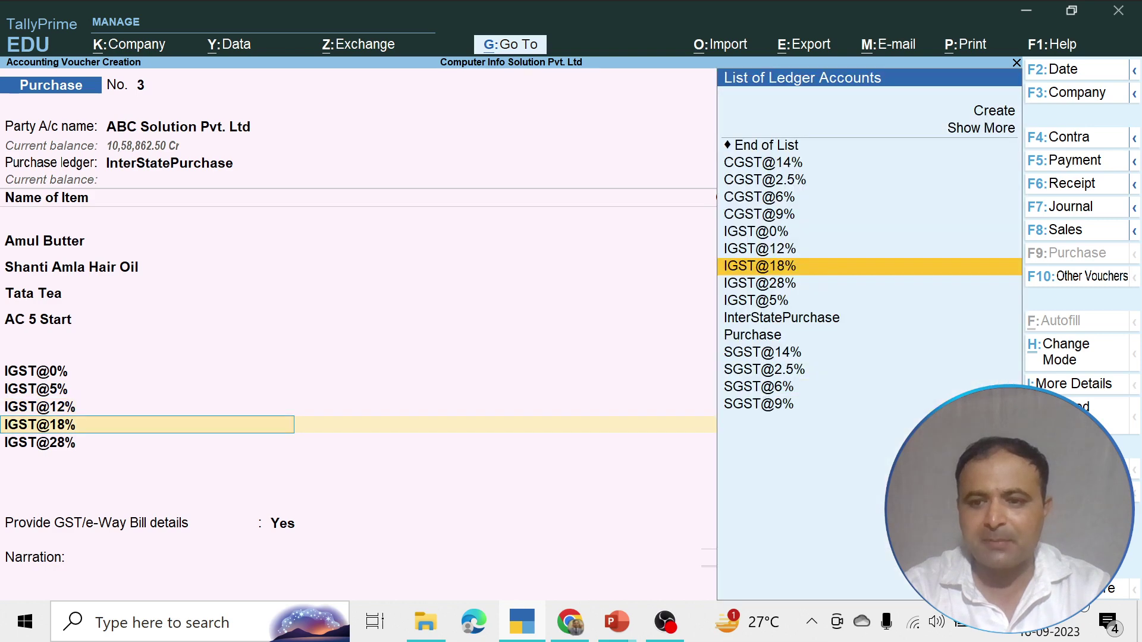
pyautogui.press('Return')
pyautogui.press('Return')
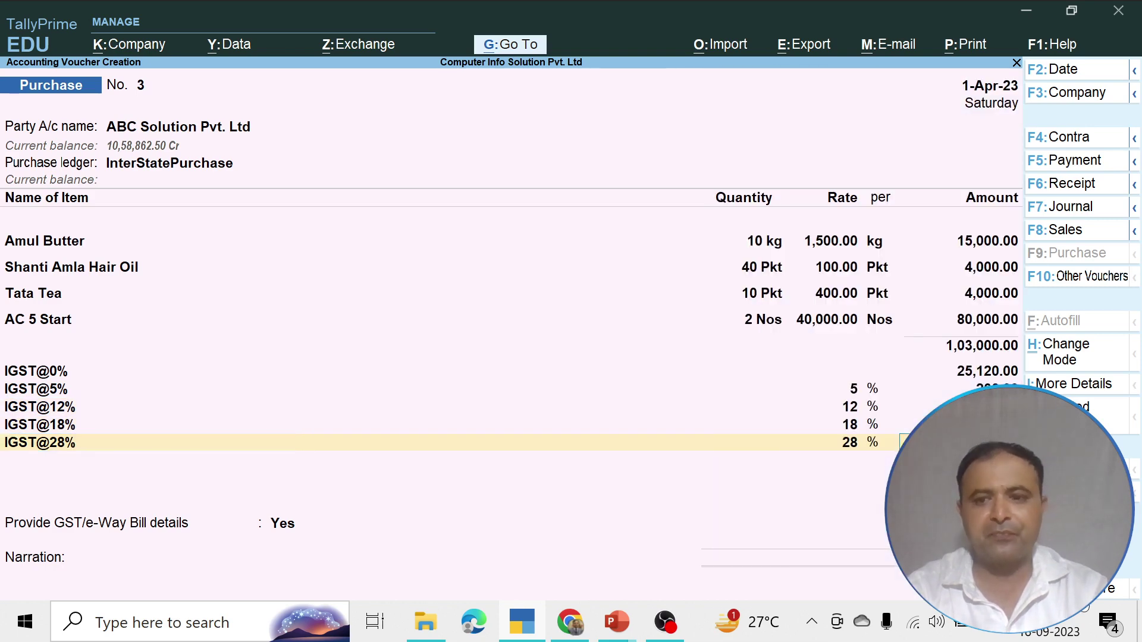
pyautogui.press('Return')
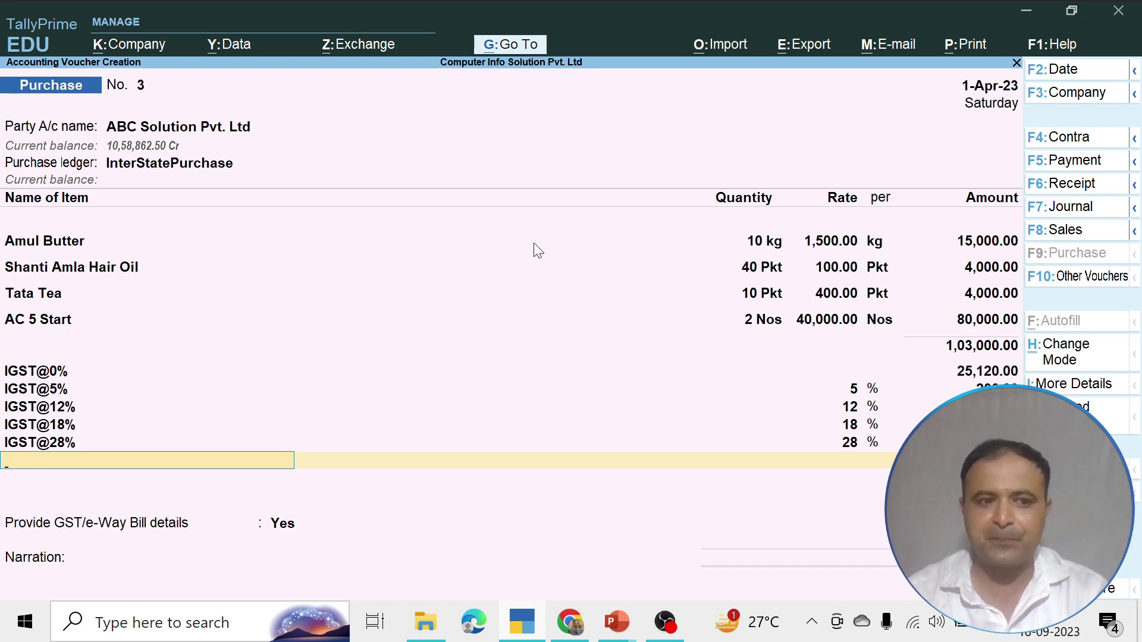
# Preview the current voucher's invoice totalling ₹1,53,240.00 with zoom, then close the preview
pyautogui.click(971, 48)
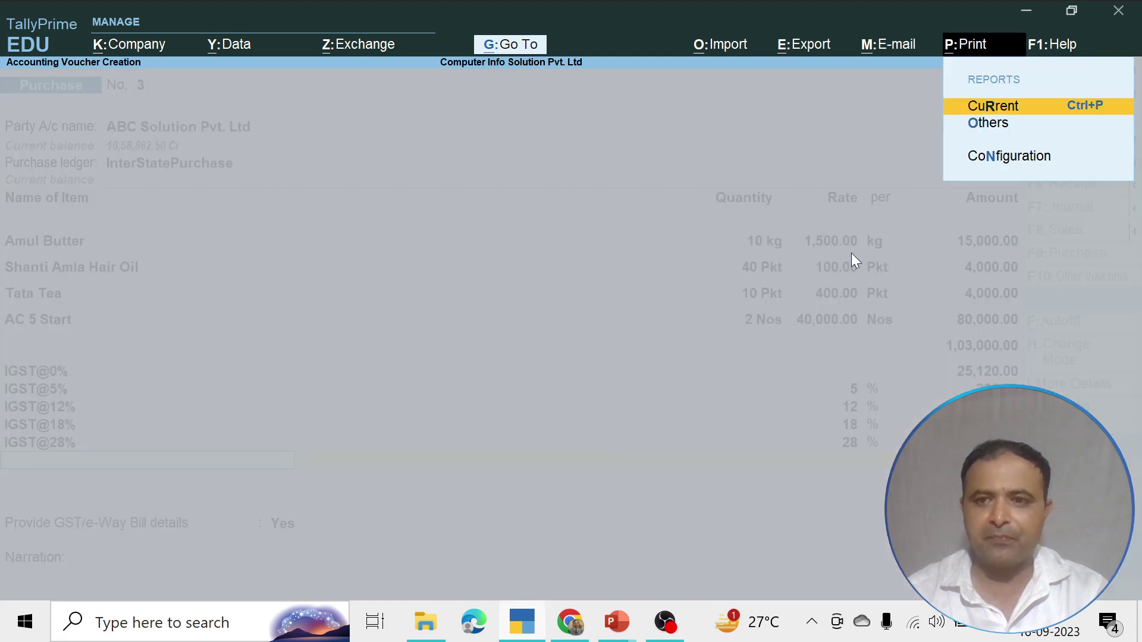
pyautogui.click(996, 108)
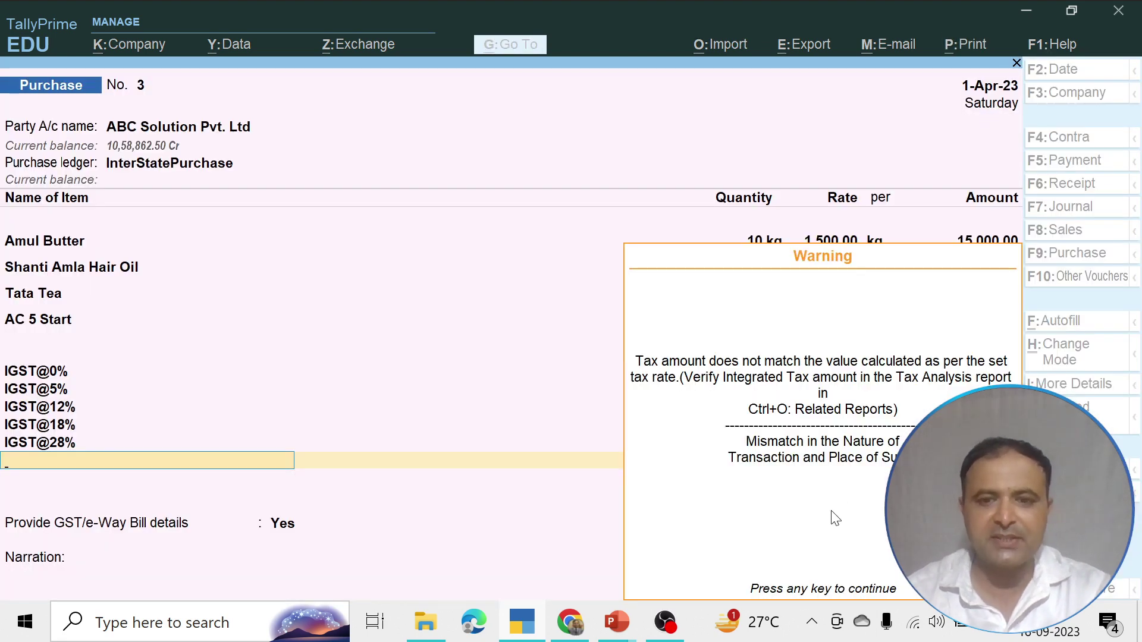
pyautogui.press('Return')
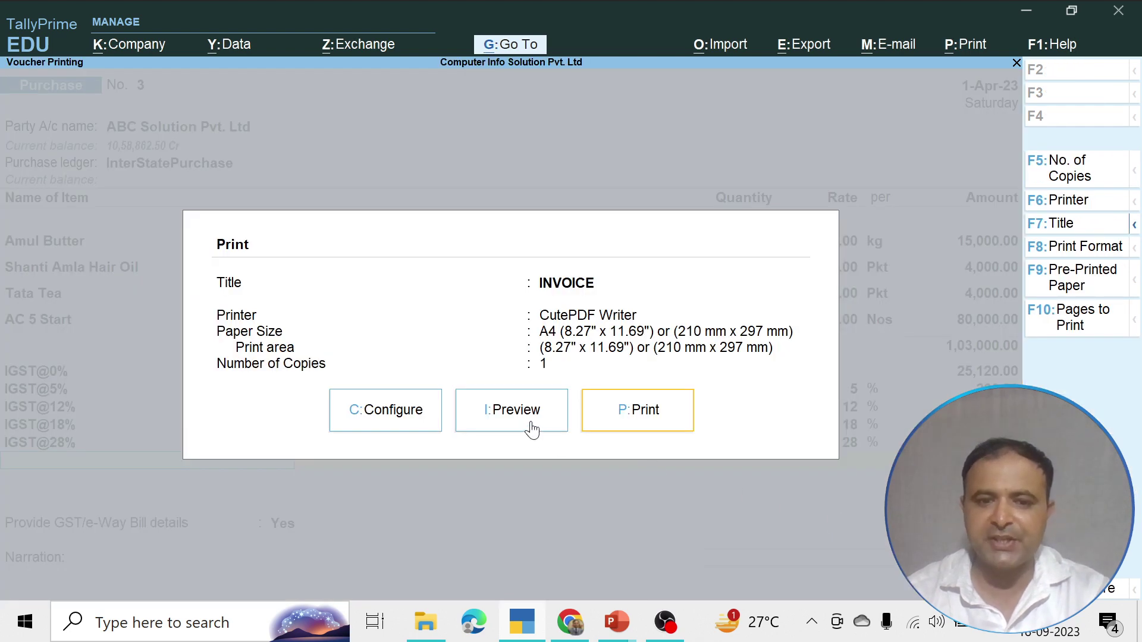
pyautogui.click(532, 424)
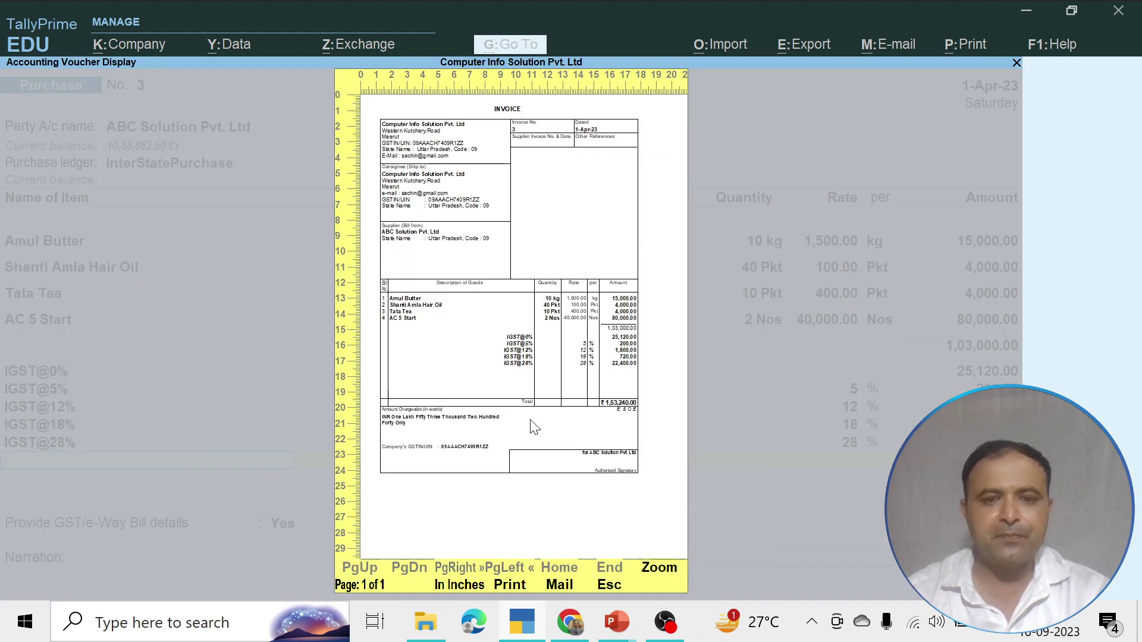
pyautogui.click(659, 567)
pyautogui.scroll(-5, 553, 470)
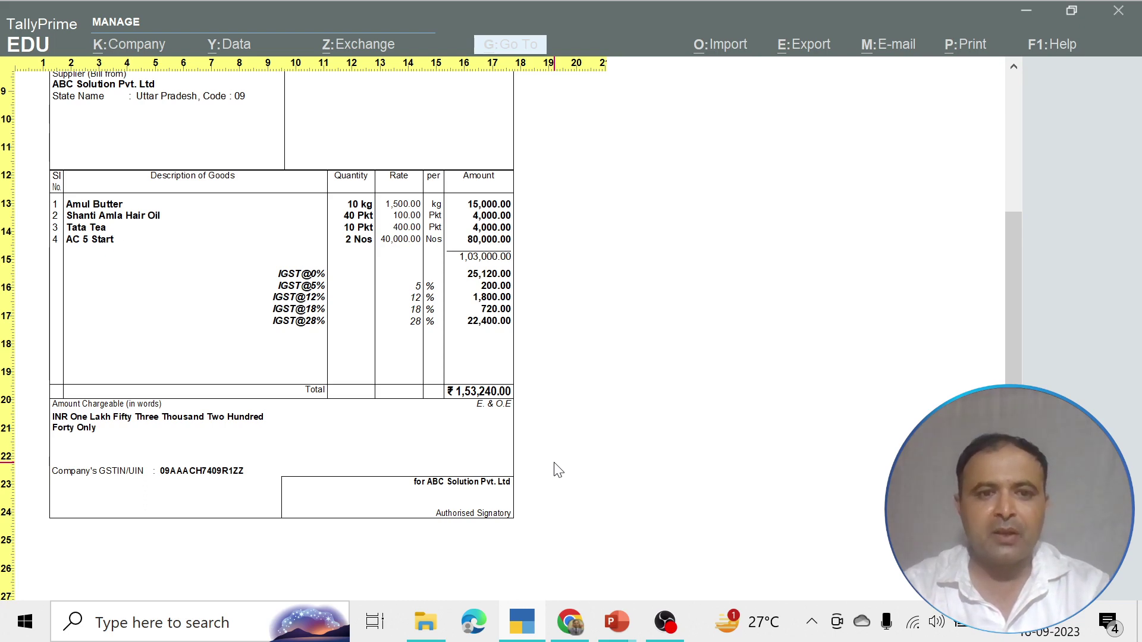
pyautogui.click(557, 470)
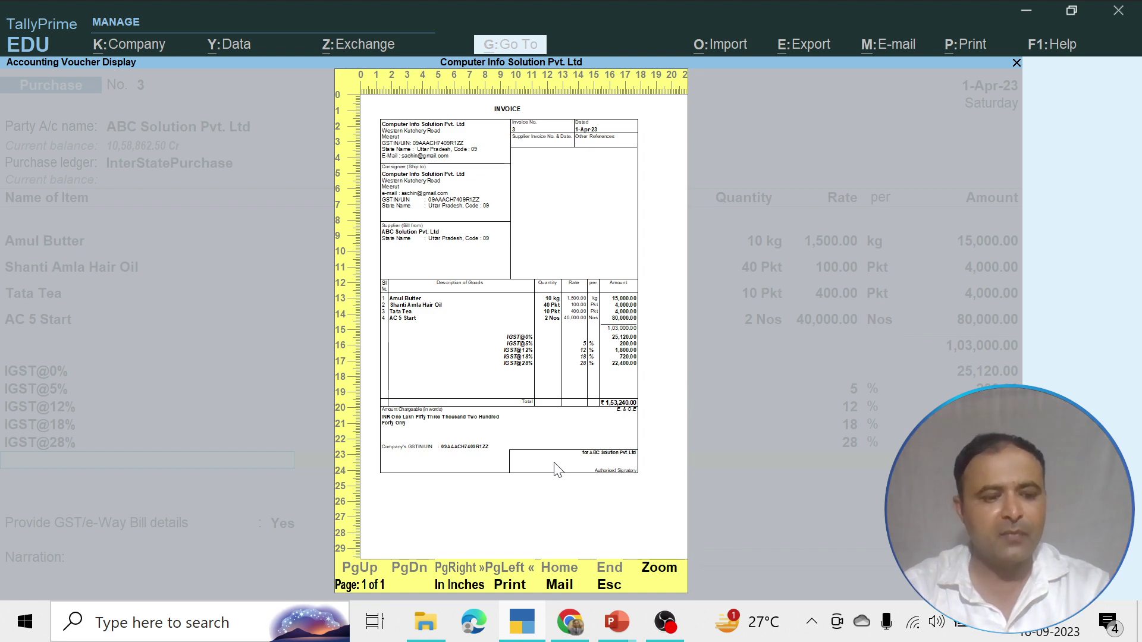
pyautogui.press('Escape')
pyautogui.press('Escape')
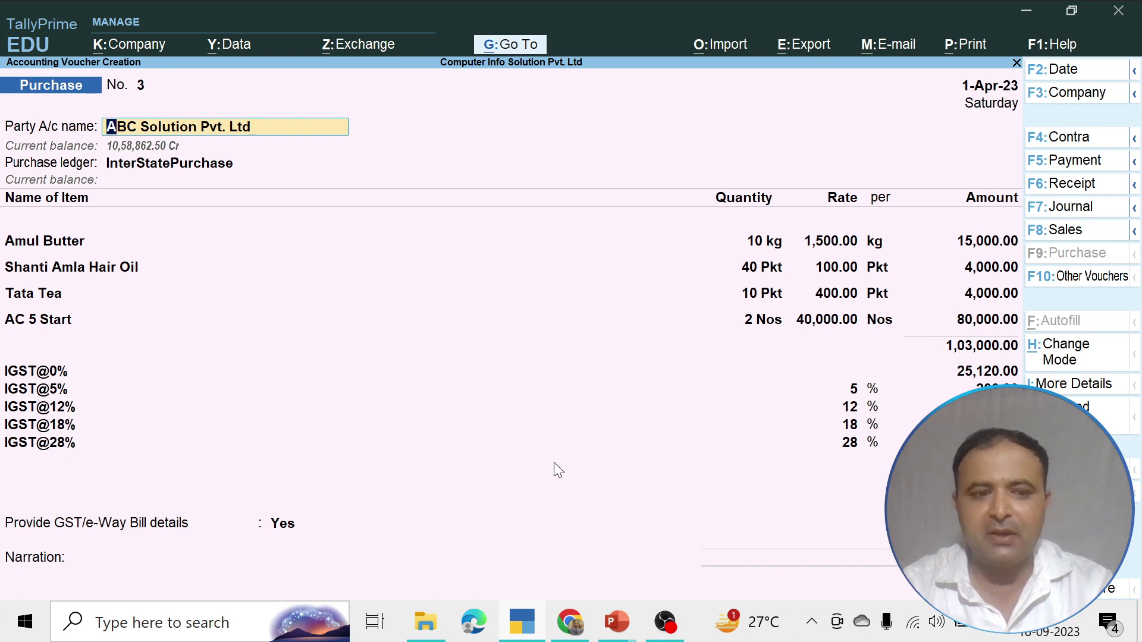
# Move through the purchase voucher and set GST/e-Way Bill details to No
pyautogui.press('Return')
pyautogui.press('Return')
pyautogui.press('Return')
pyautogui.press('Return')
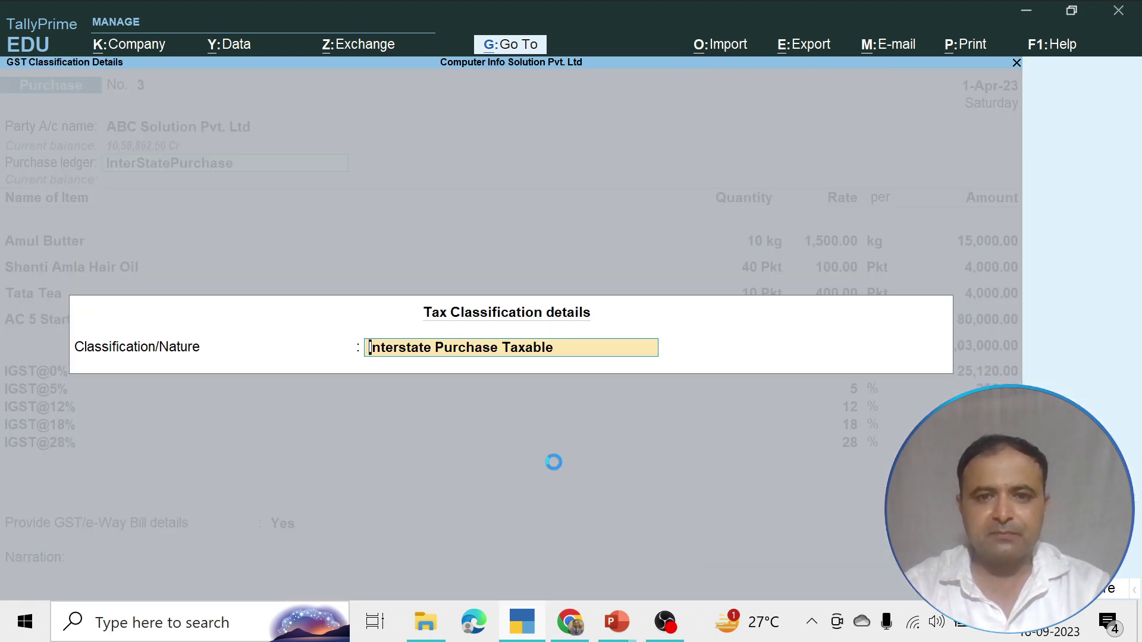
pyautogui.press('Return')
pyautogui.press('Return')
pyautogui.press('Return')
pyautogui.press('Return')
pyautogui.press('Return')
pyautogui.press('Return')
pyautogui.press('Return')
pyautogui.press('Return')
pyautogui.press('Return')
pyautogui.press('Return')
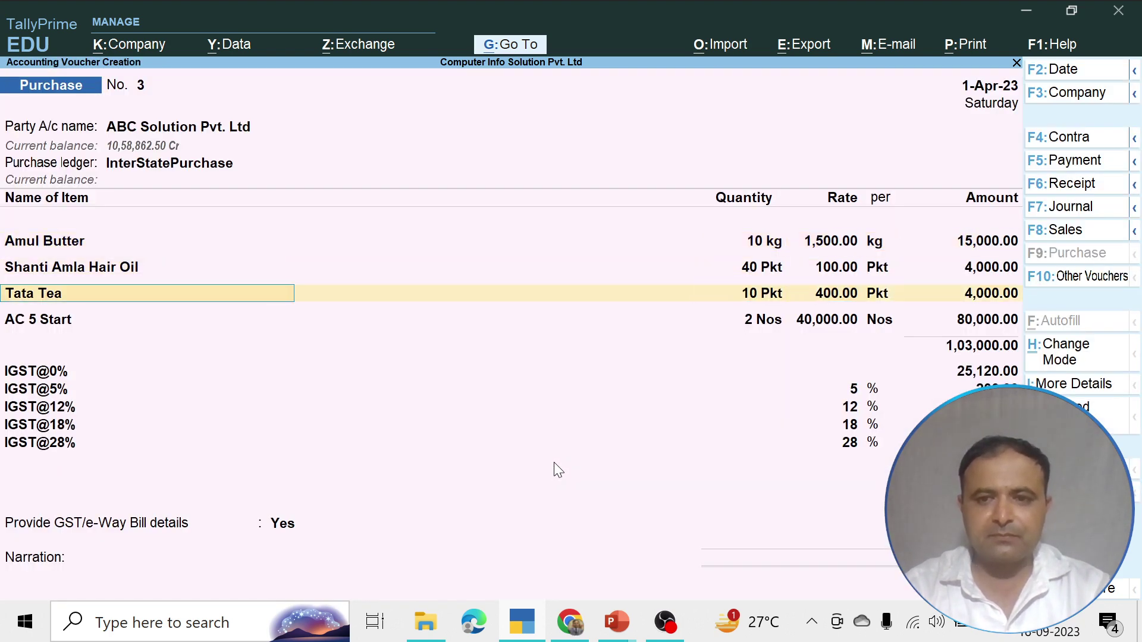
pyautogui.press('Return')
pyautogui.press('Return')
pyautogui.press('Return')
pyautogui.press('Return')
pyautogui.press('Return')
pyautogui.press('Return')
pyautogui.press('Return')
pyautogui.press('Return')
pyautogui.press('Return')
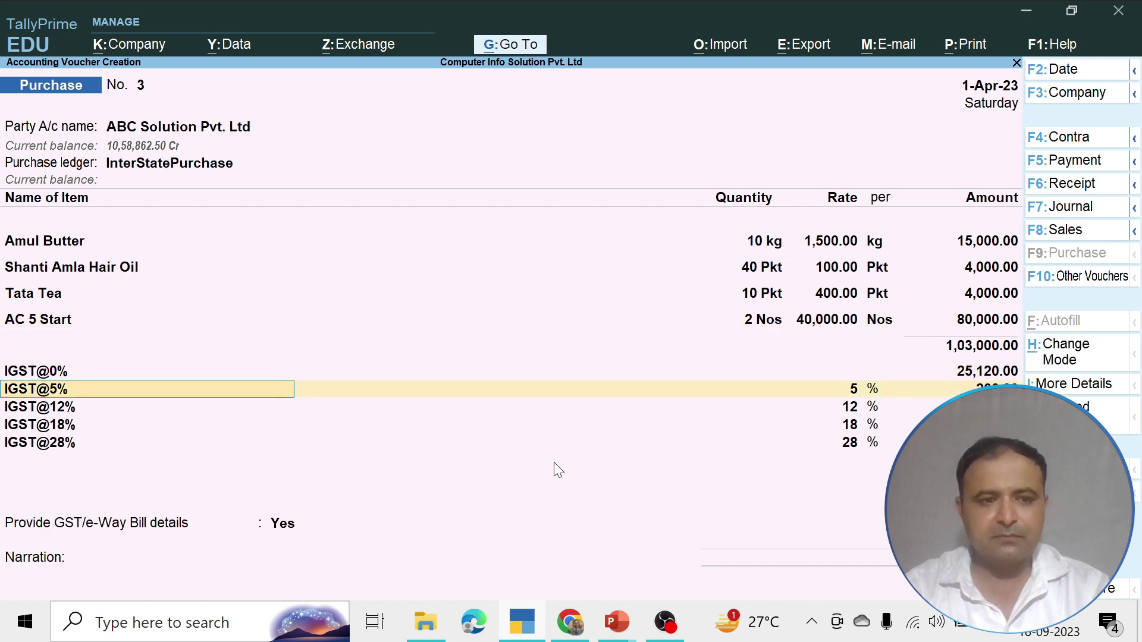
pyautogui.press('Return')
pyautogui.press('Return')
pyautogui.press('Return')
pyautogui.press('Return')
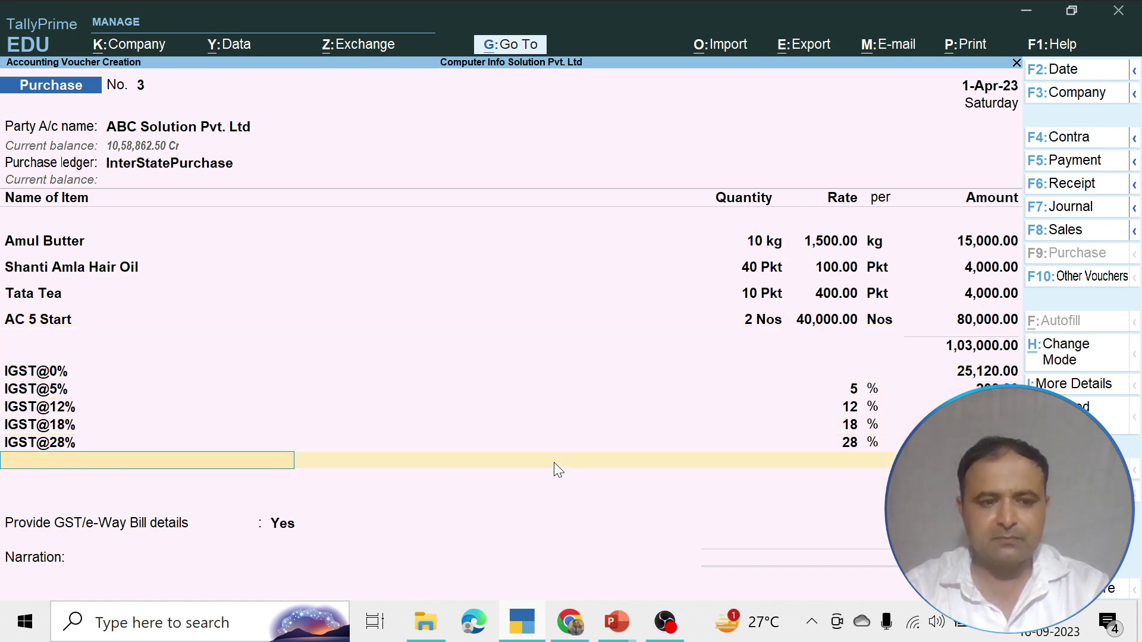
pyautogui.press('Up')
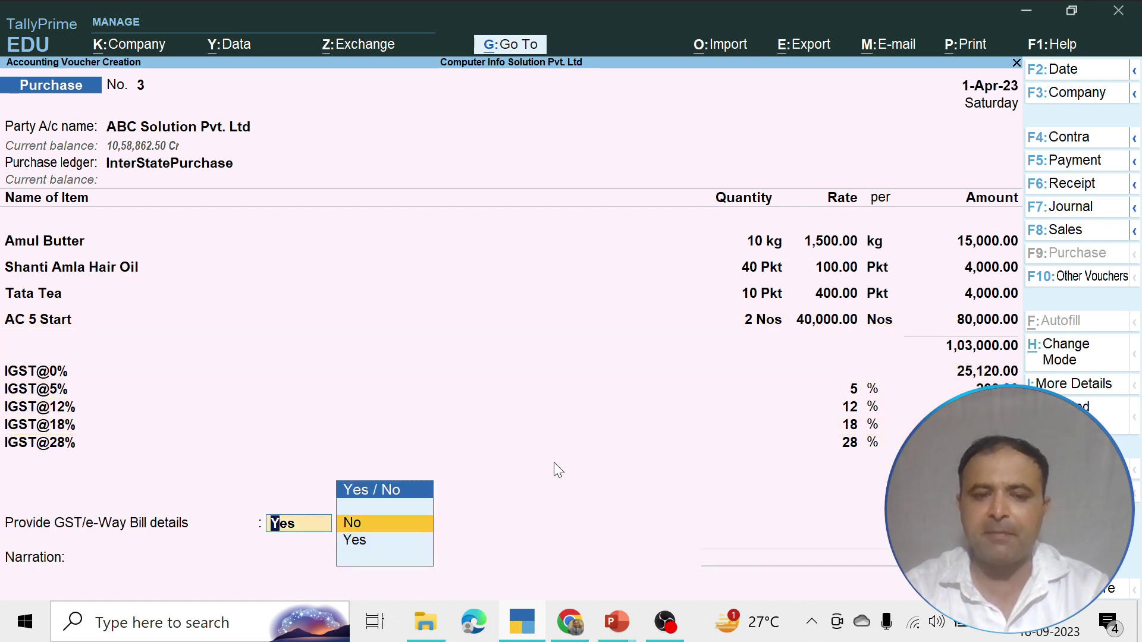
pyautogui.press('Return')
# Add a New Ref bill named 3, dismiss the tax mismatch warning and save voucher No. 3
pyautogui.press('Return')
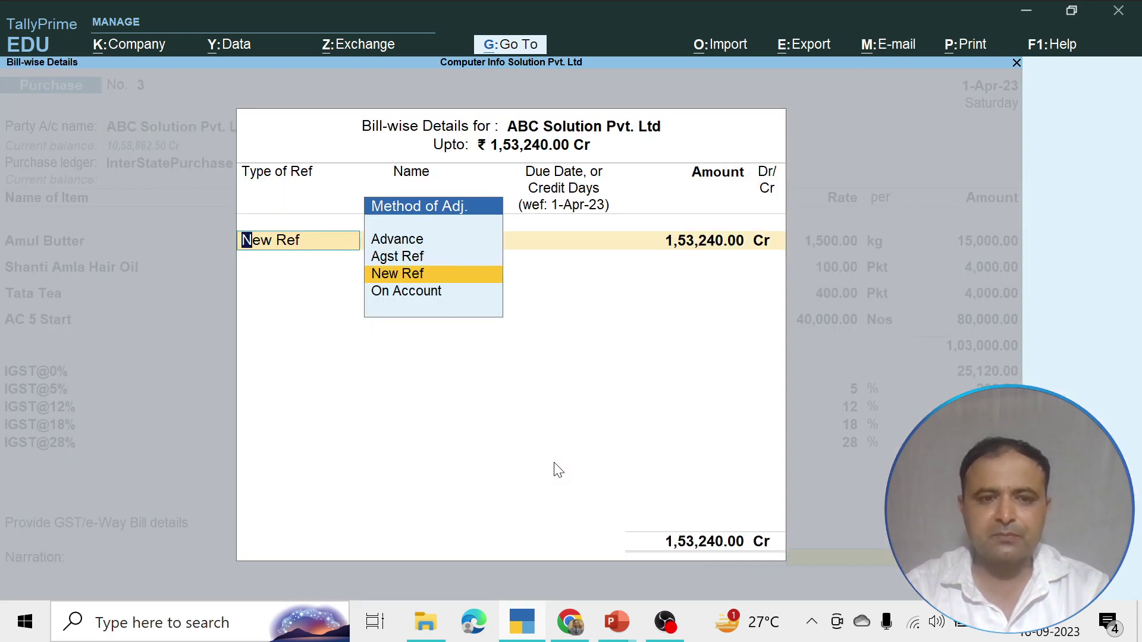
pyautogui.press('Return')
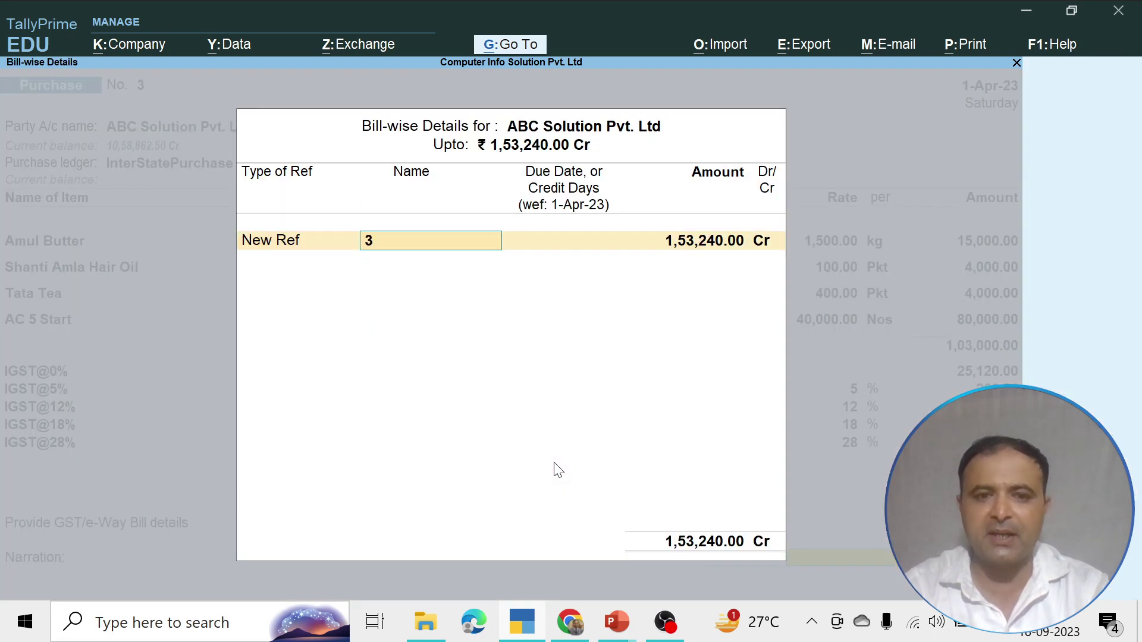
pyautogui.press('Return')
pyautogui.press('Return')
pyautogui.press('Return')
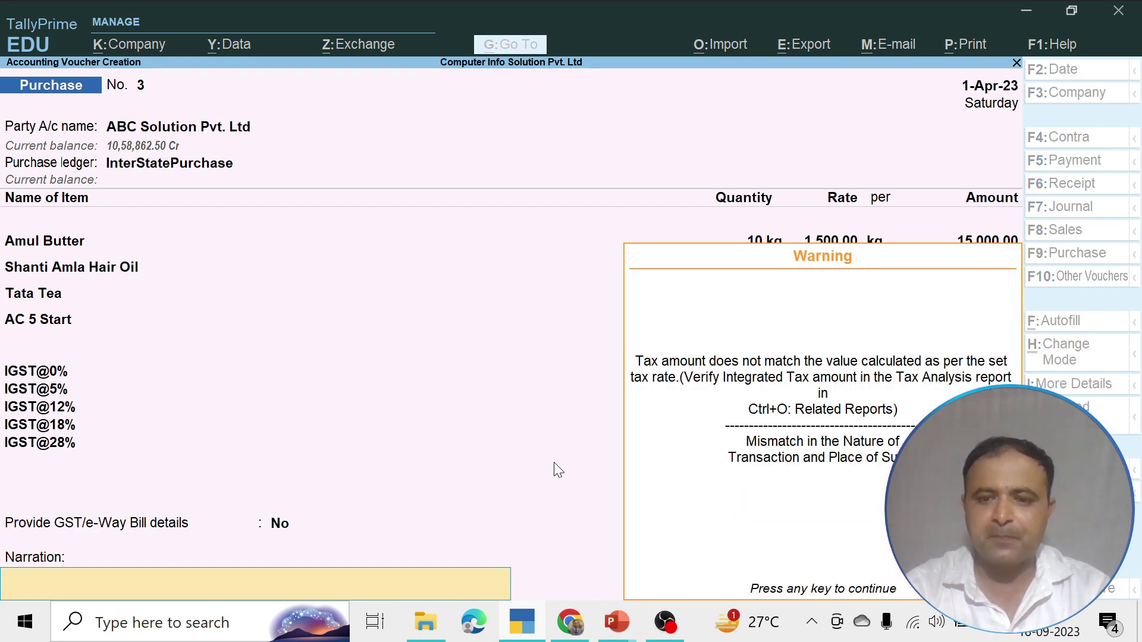
pyautogui.press('Return')
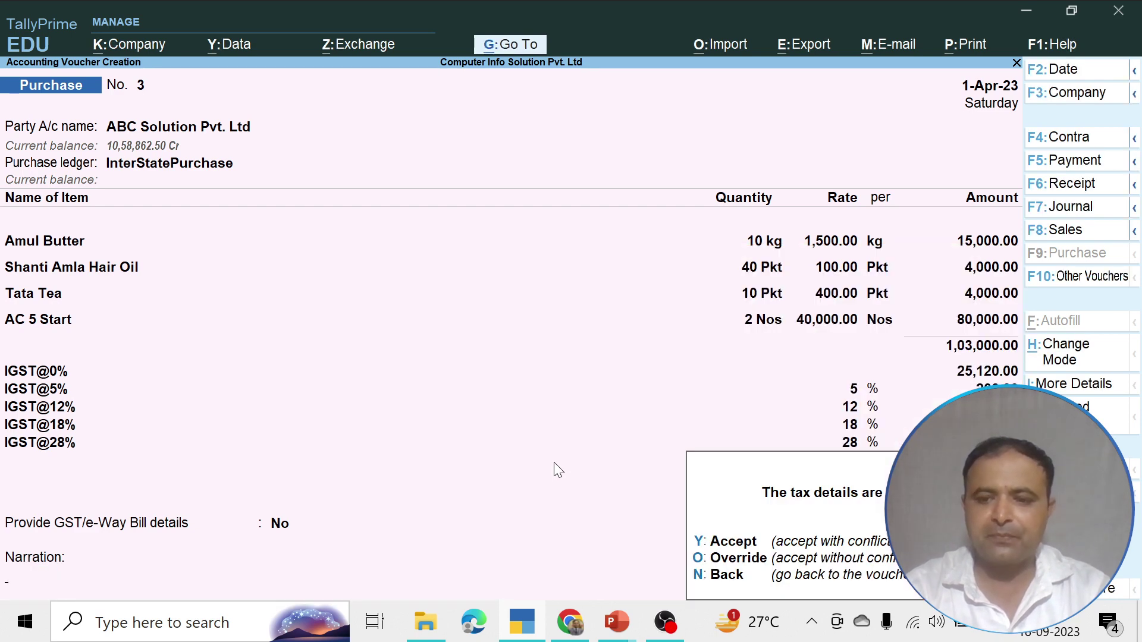
pyautogui.press('y')
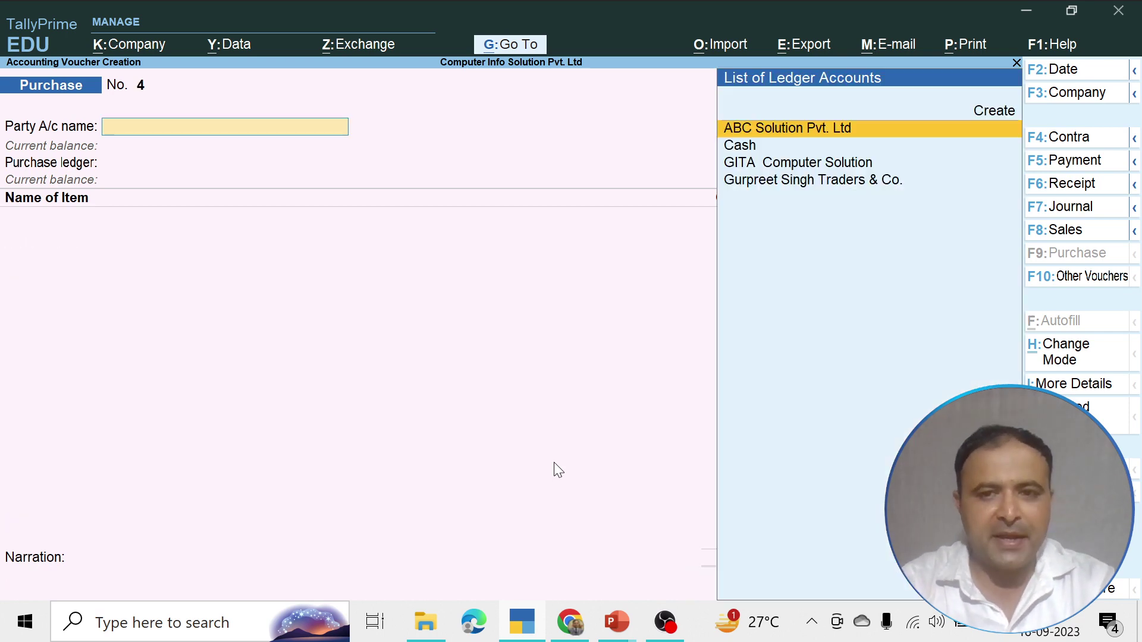
# Leave the empty purchase voucher and switch voucher entry to Sales voucher No. 3
pyautogui.press('Escape')
pyautogui.press('Escape')
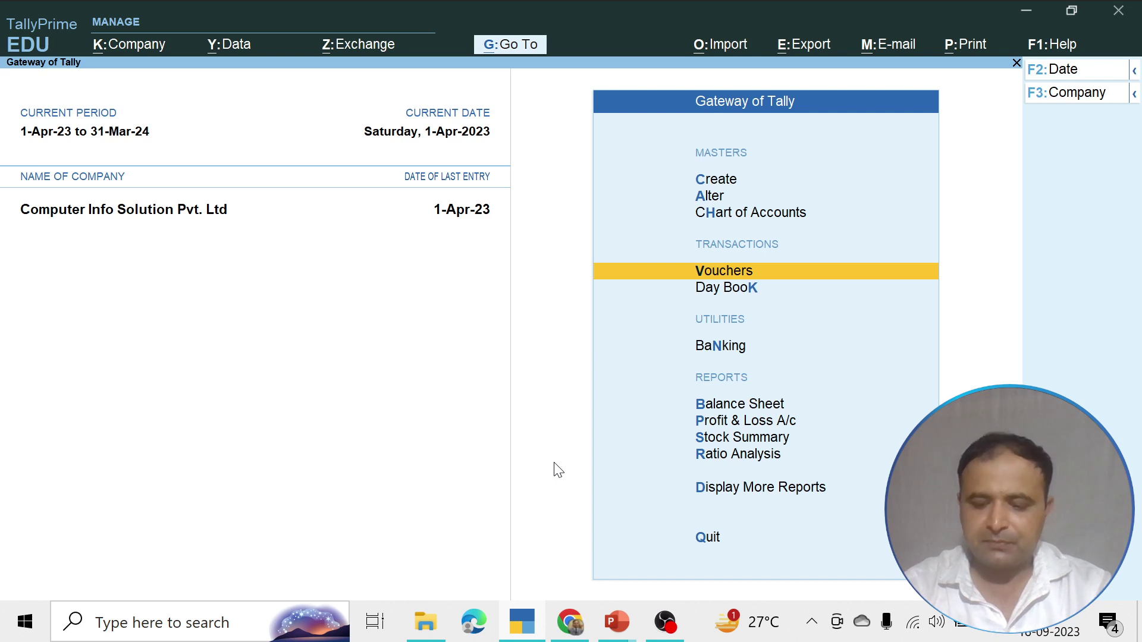
pyautogui.press('Return')
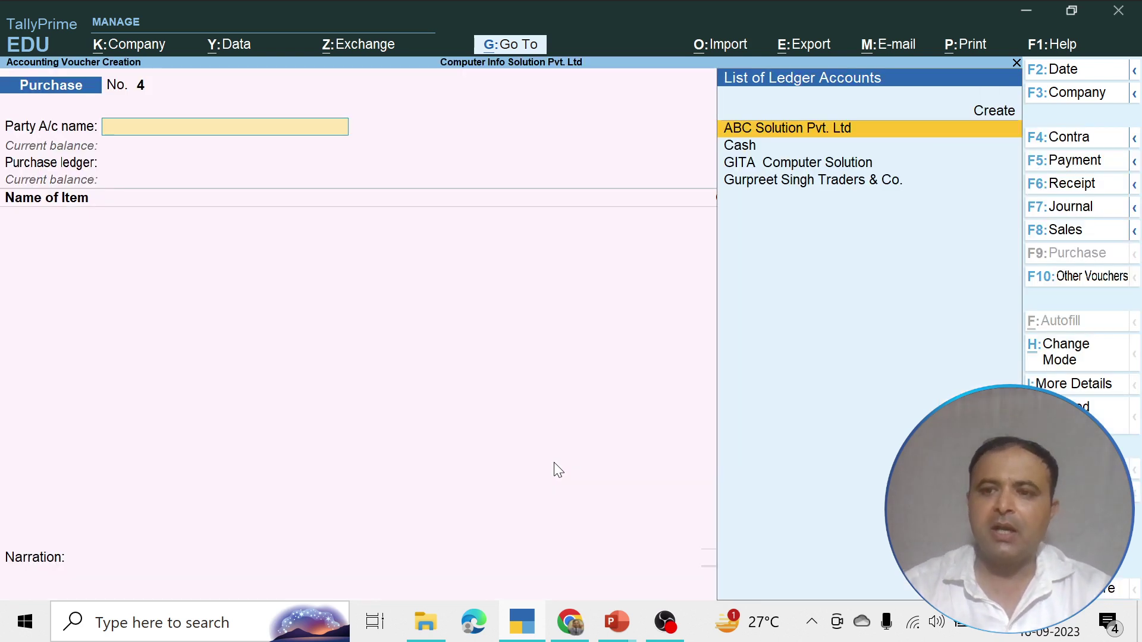
pyautogui.click(1076, 233)
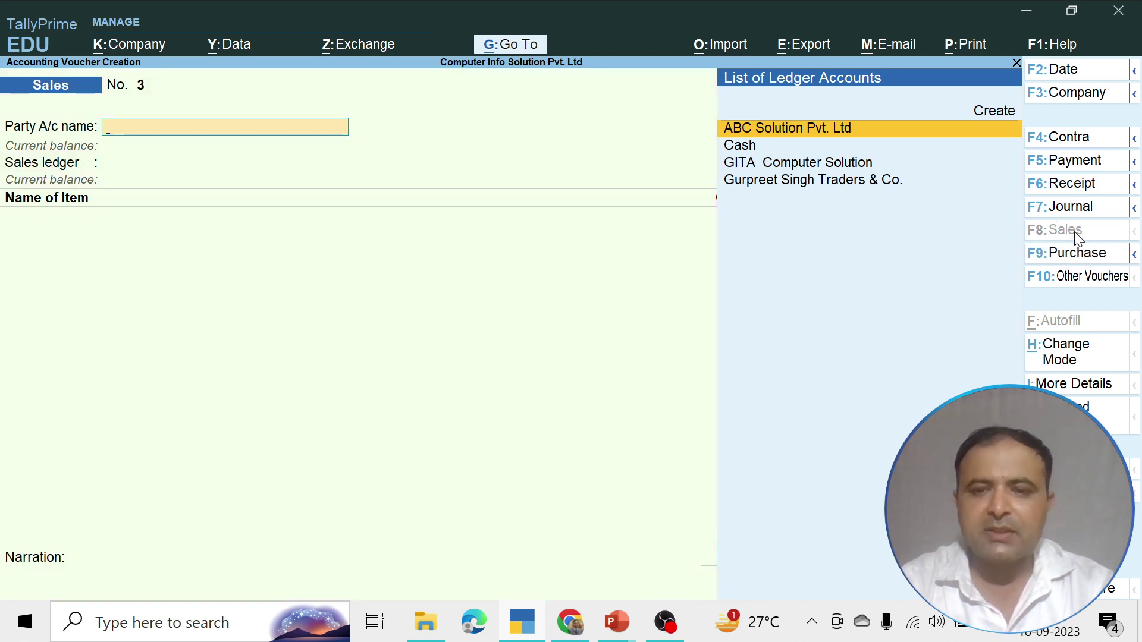
# Browse the party ledger list and start creating a new party ledger
pyautogui.press('Down')
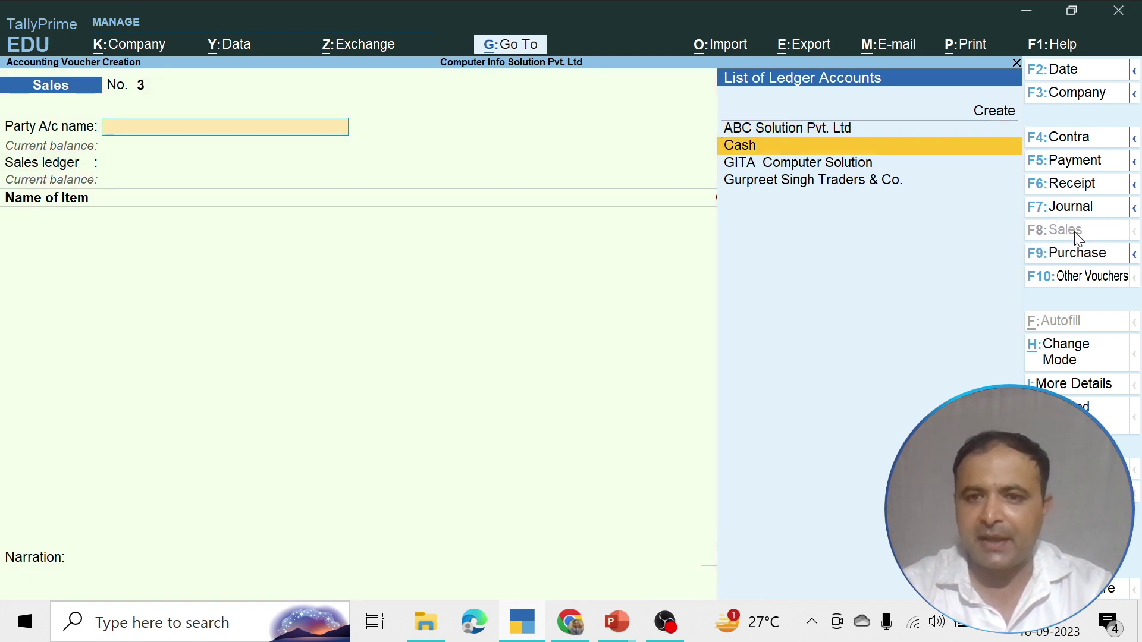
pyautogui.press('Down')
pyautogui.press('Down')
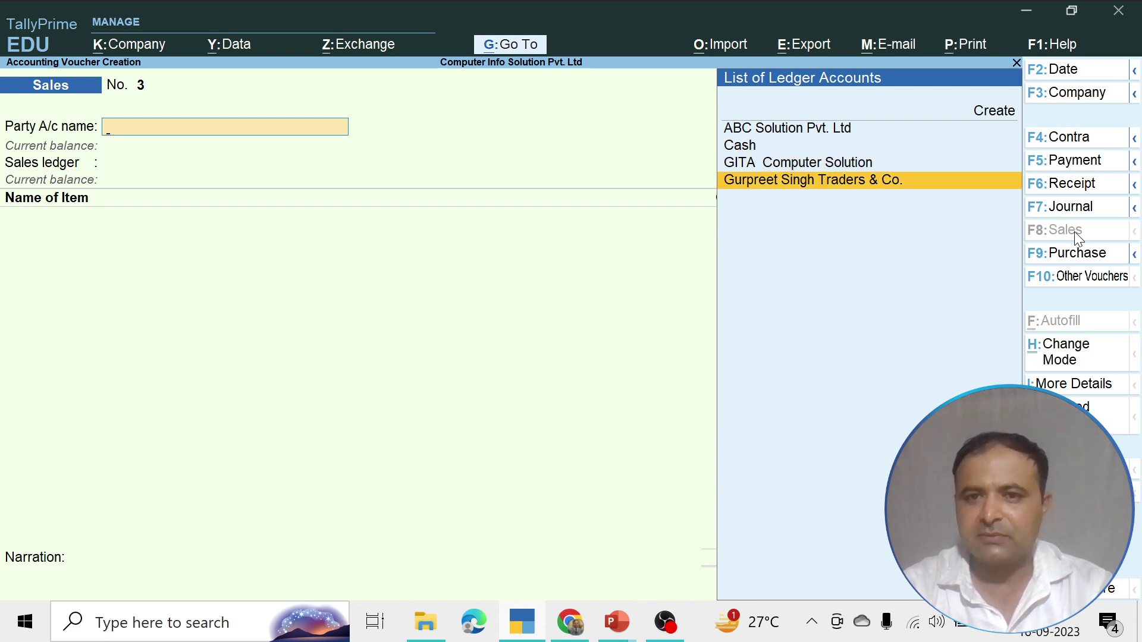
pyautogui.press('Up')
pyautogui.press('Up')
pyautogui.press('Up')
pyautogui.press('Up')
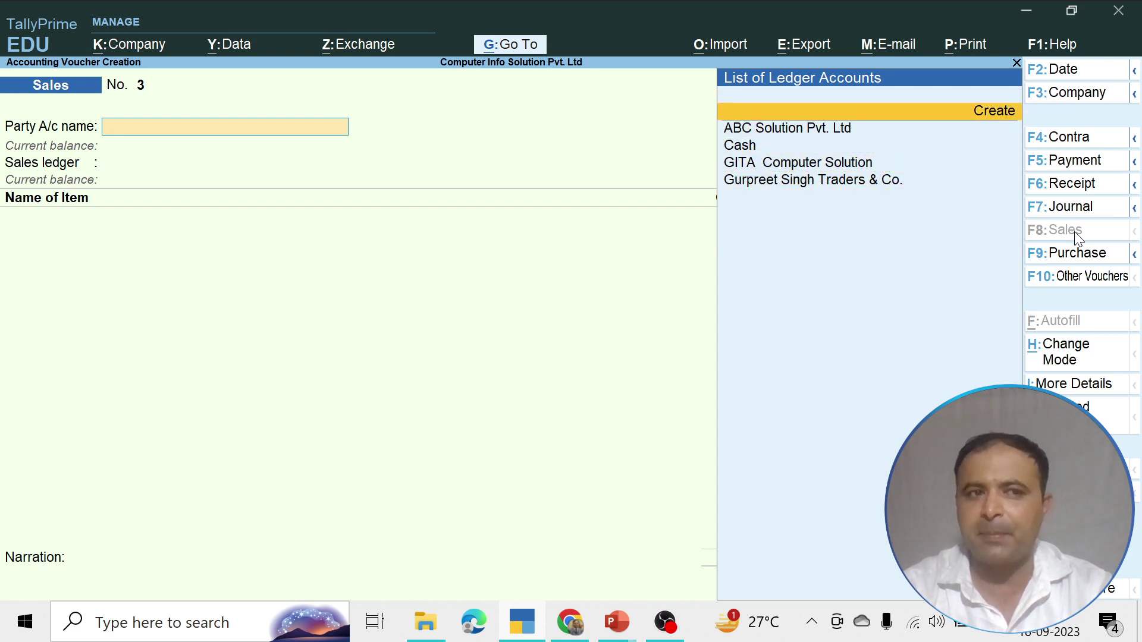
pyautogui.press('Return')
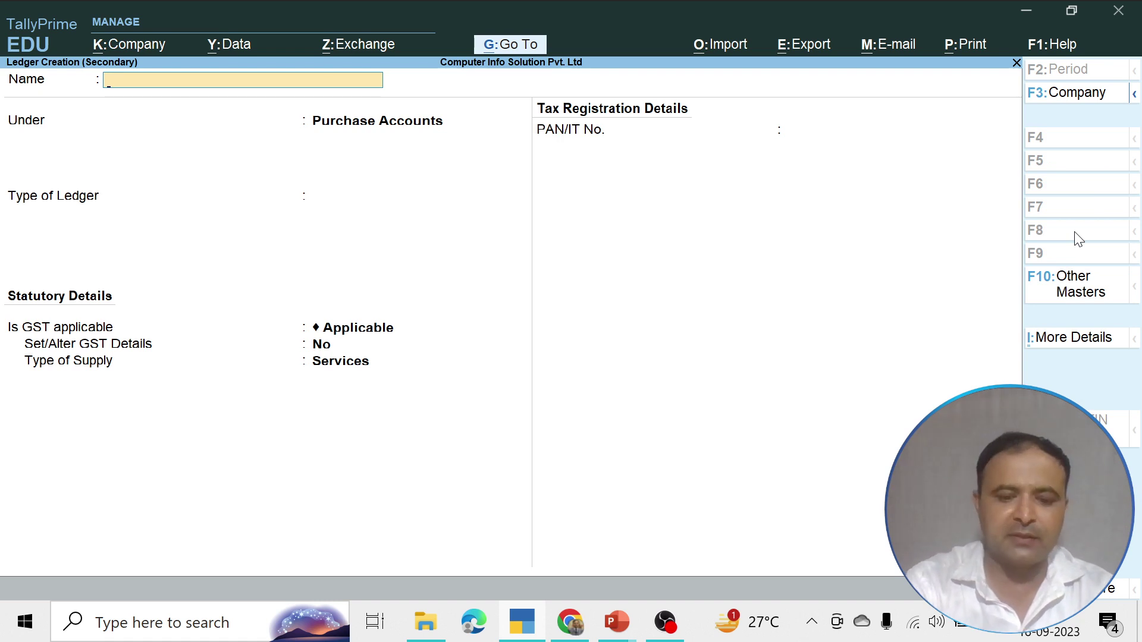
# Name the new ledger Hari Om Co., put it under Sundry Debtors and keep bill-by-bill balances
pyautogui.write('Ha')
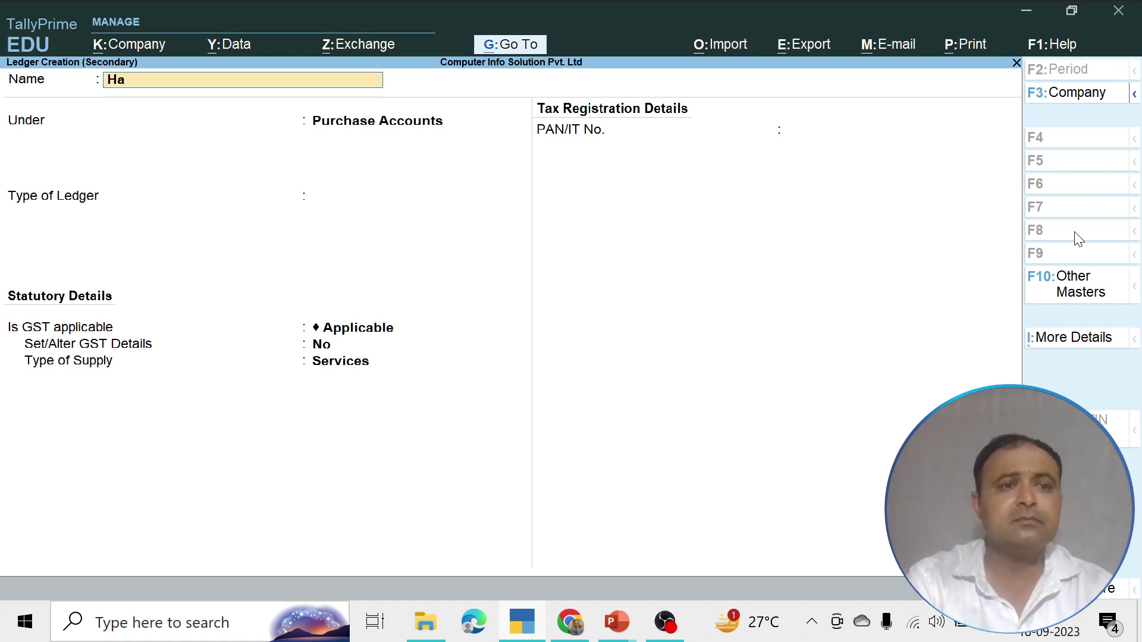
pyautogui.write('ri Om')
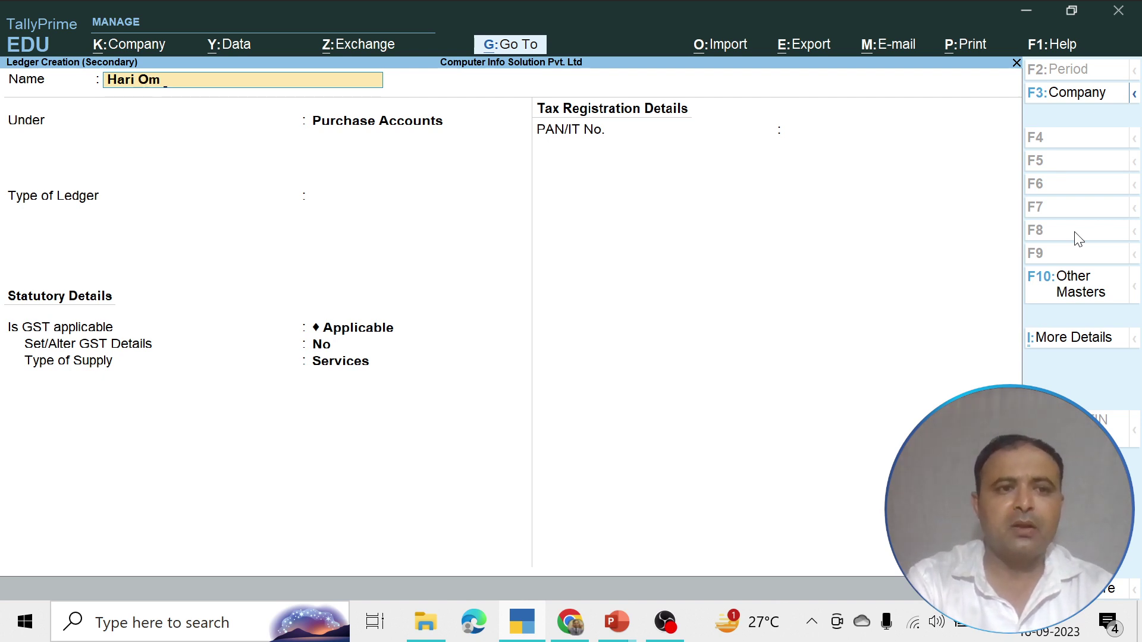
pyautogui.write('C')
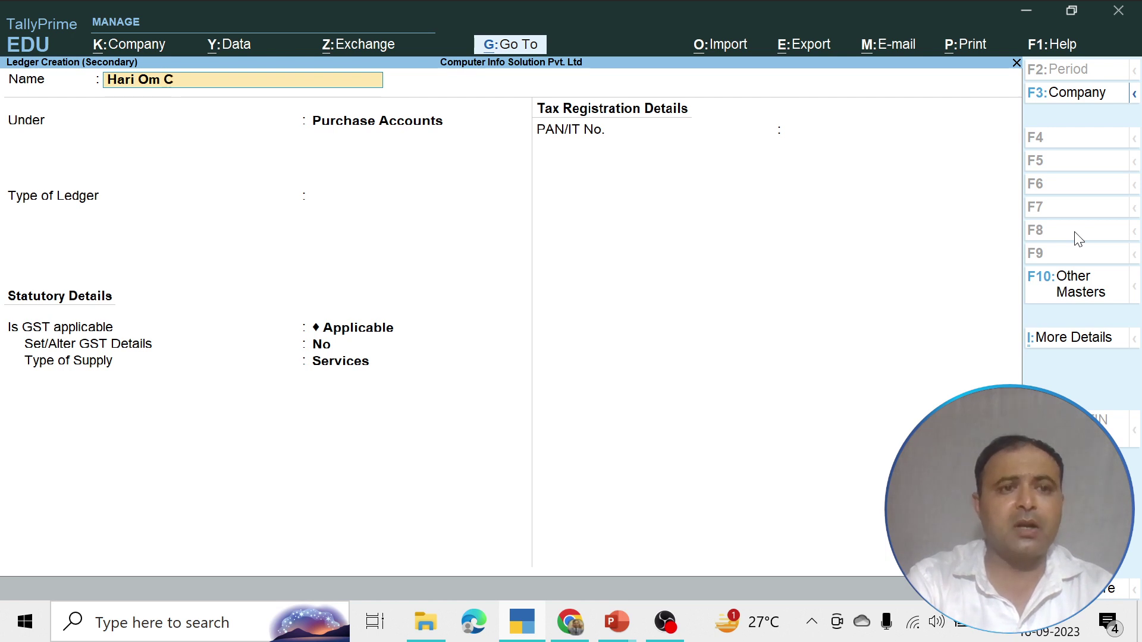
pyautogui.write('o.')
pyautogui.press('Return')
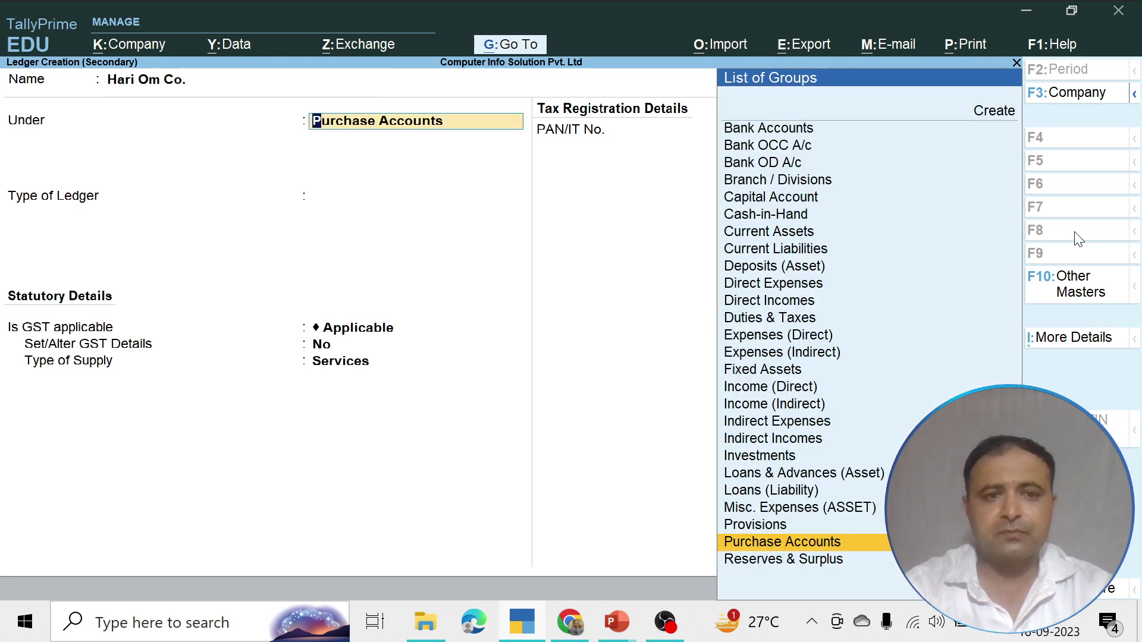
pyautogui.write('S')
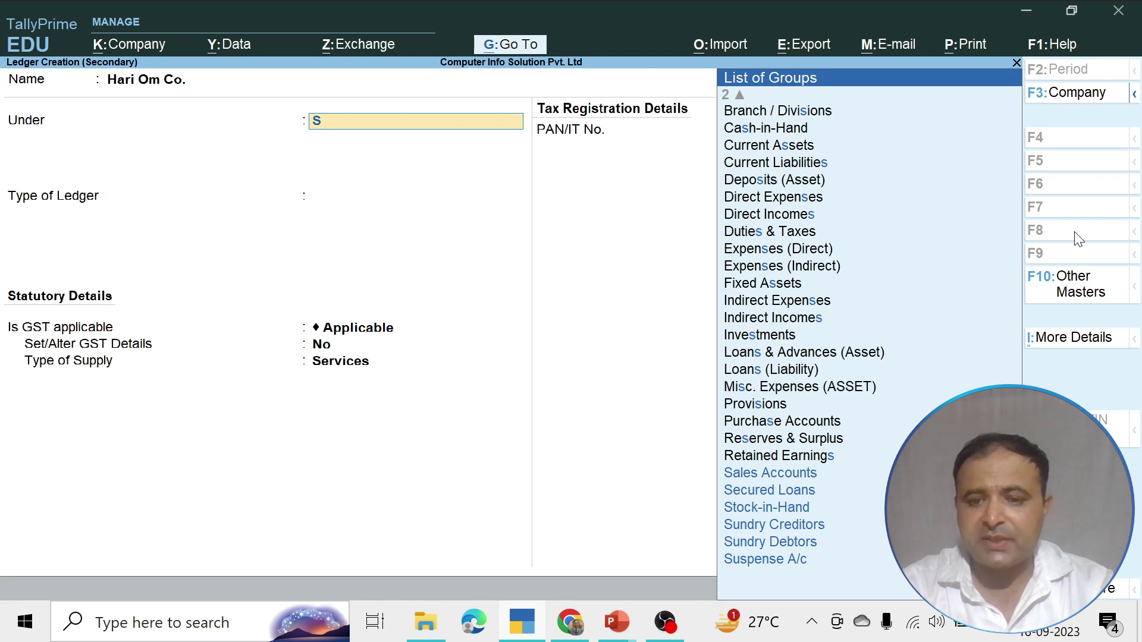
pyautogui.press('Down')
pyautogui.press('Down')
pyautogui.press('Down')
pyautogui.press('Down')
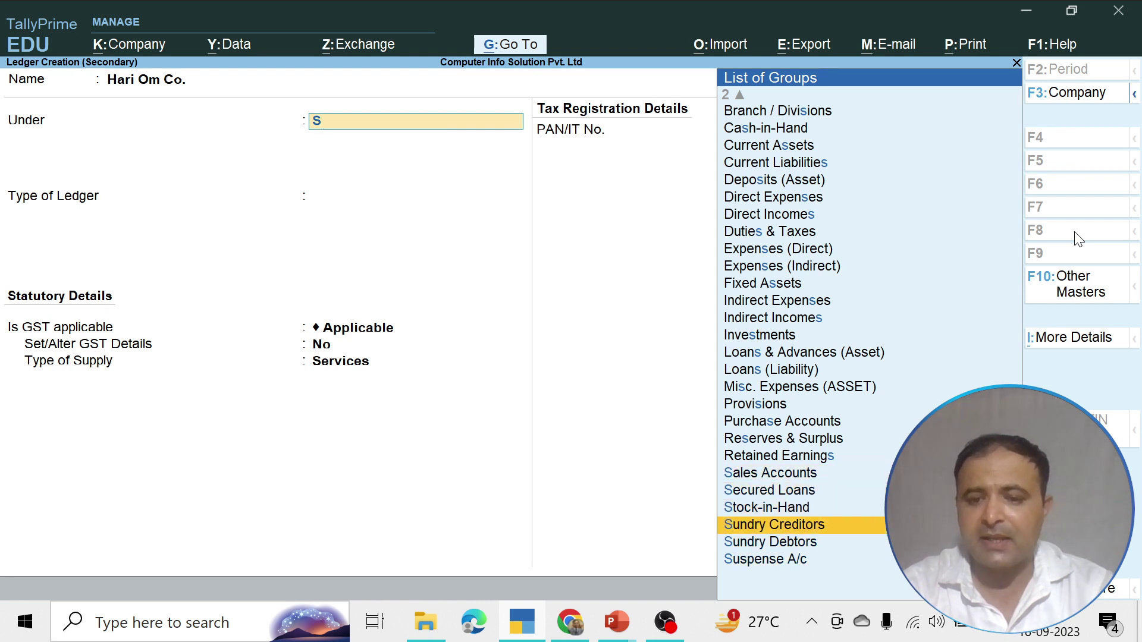
pyautogui.press('Return')
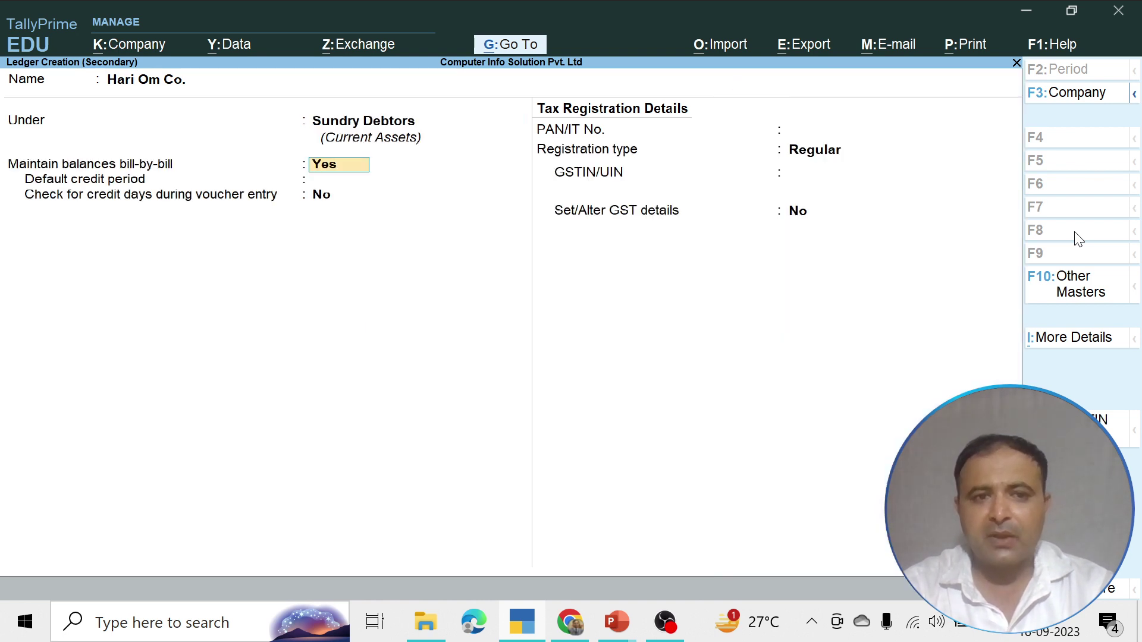
pyautogui.press('Return')
pyautogui.press('Return')
pyautogui.press('Return')
pyautogui.press('Return')
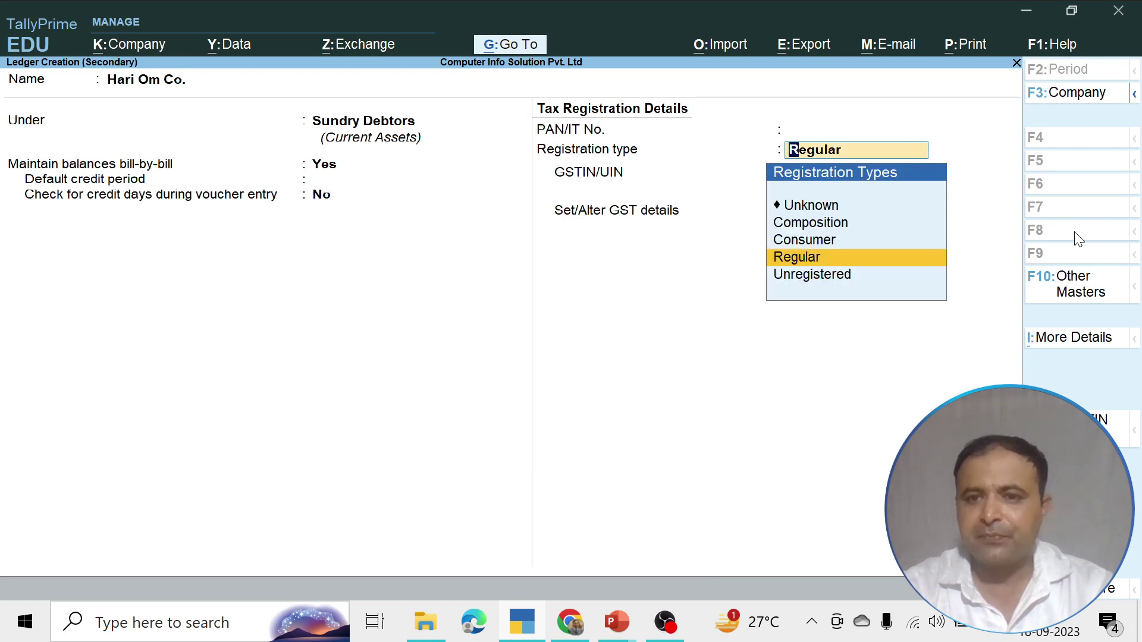
# Set registration type to Composition, enter the party's GSTIN, and leave Set/Alter GST details at No
pyautogui.press('Up')
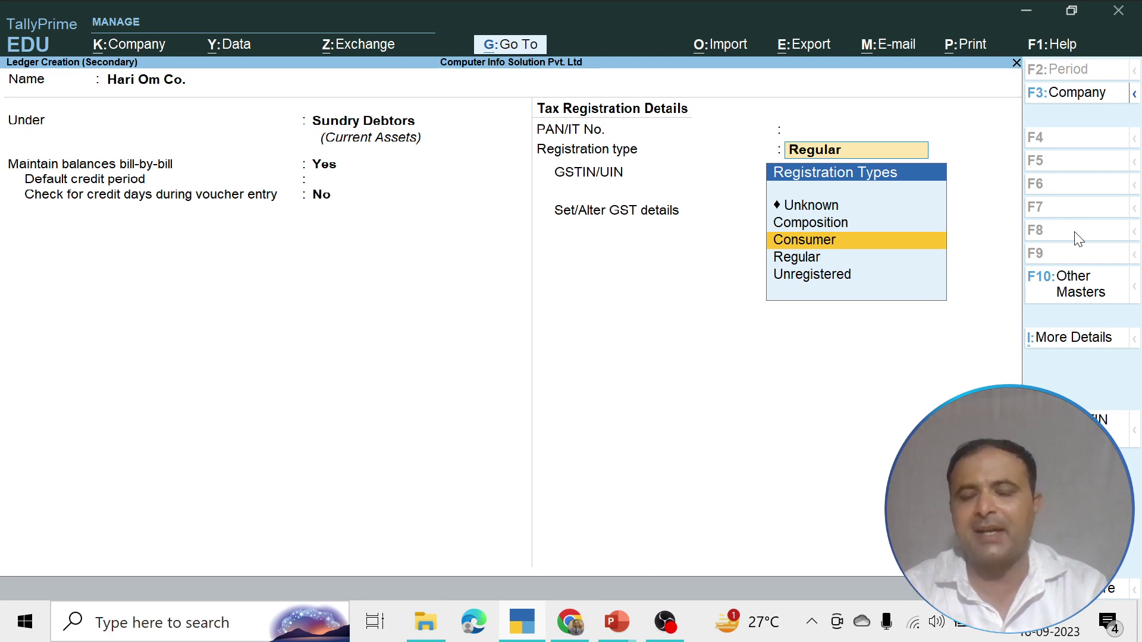
pyautogui.press('Up')
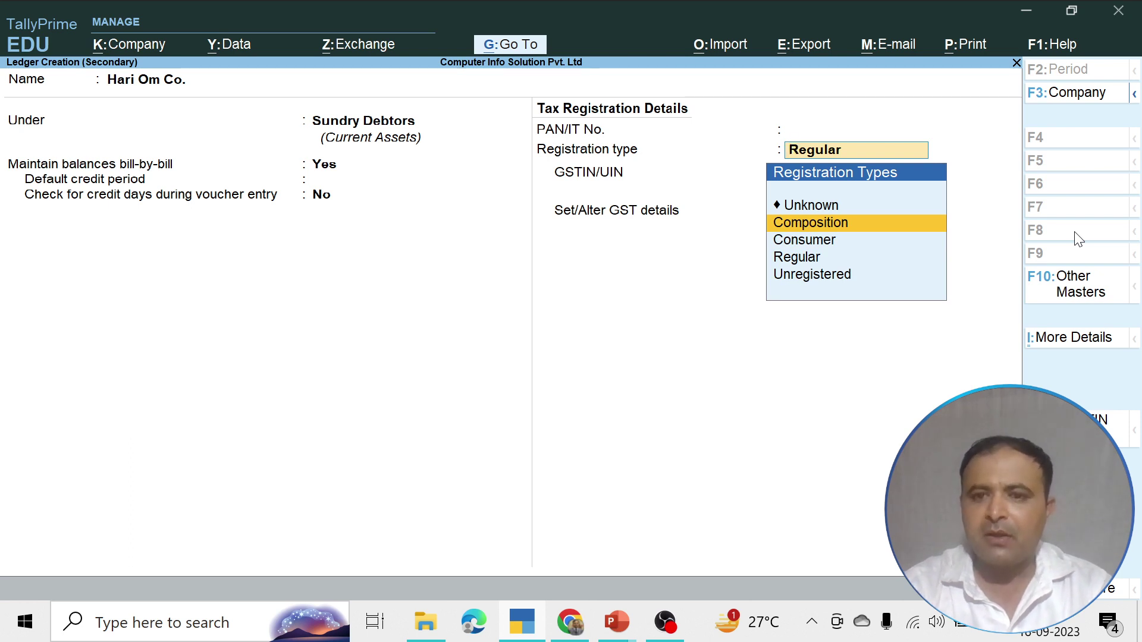
pyautogui.press('Down')
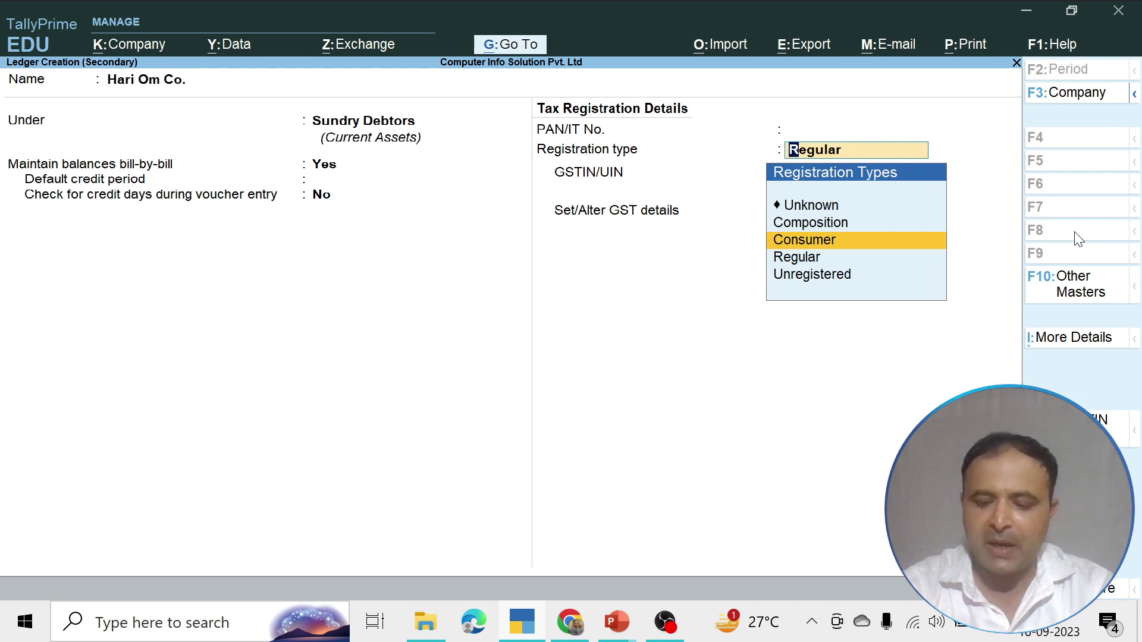
pyautogui.press('Up')
pyautogui.press('Return')
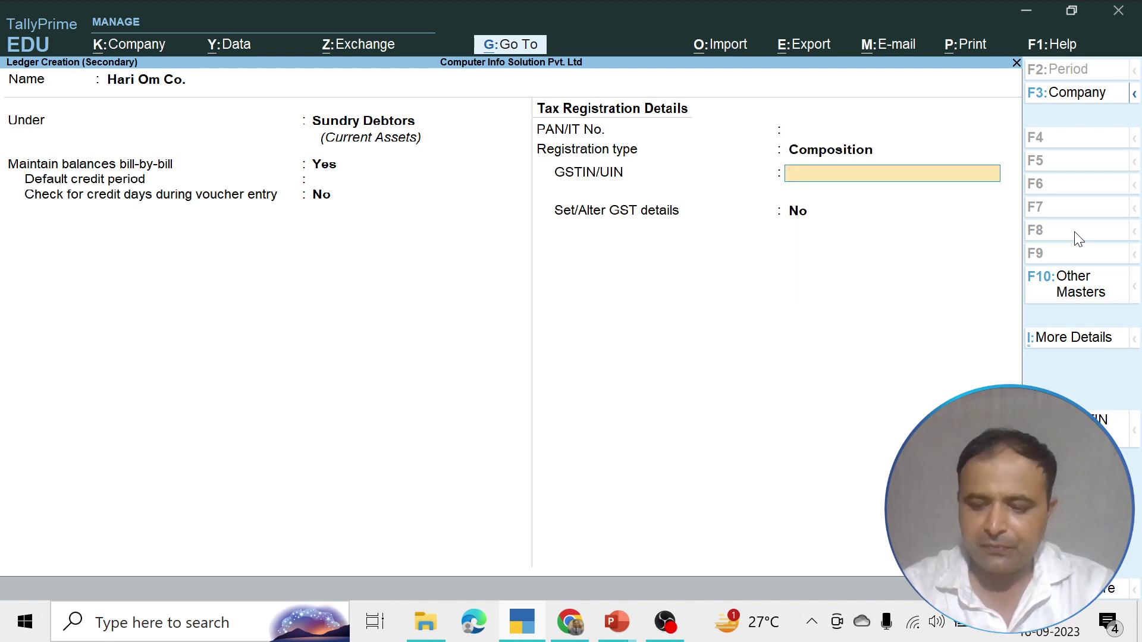
pyautogui.write('07')
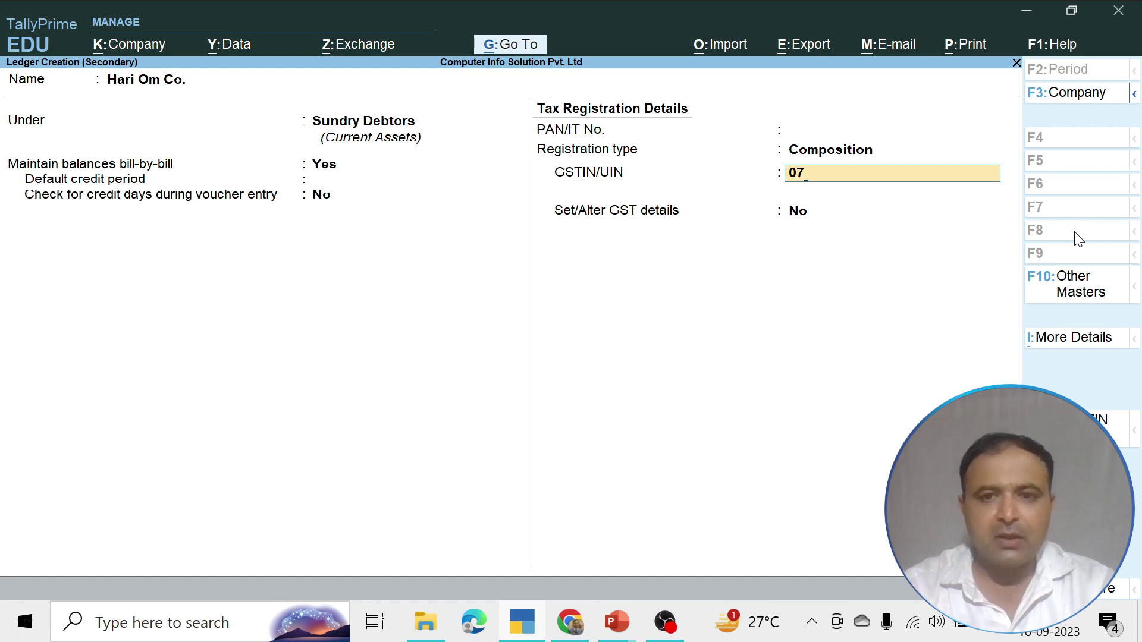
pyautogui.write('Q')
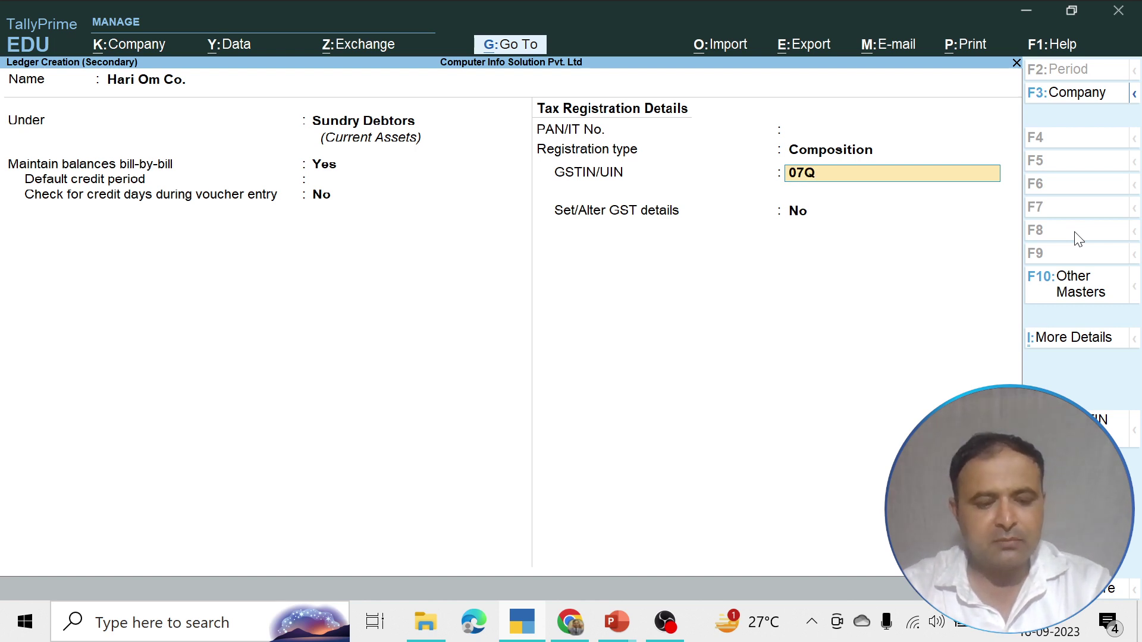
pyautogui.write('WERT')
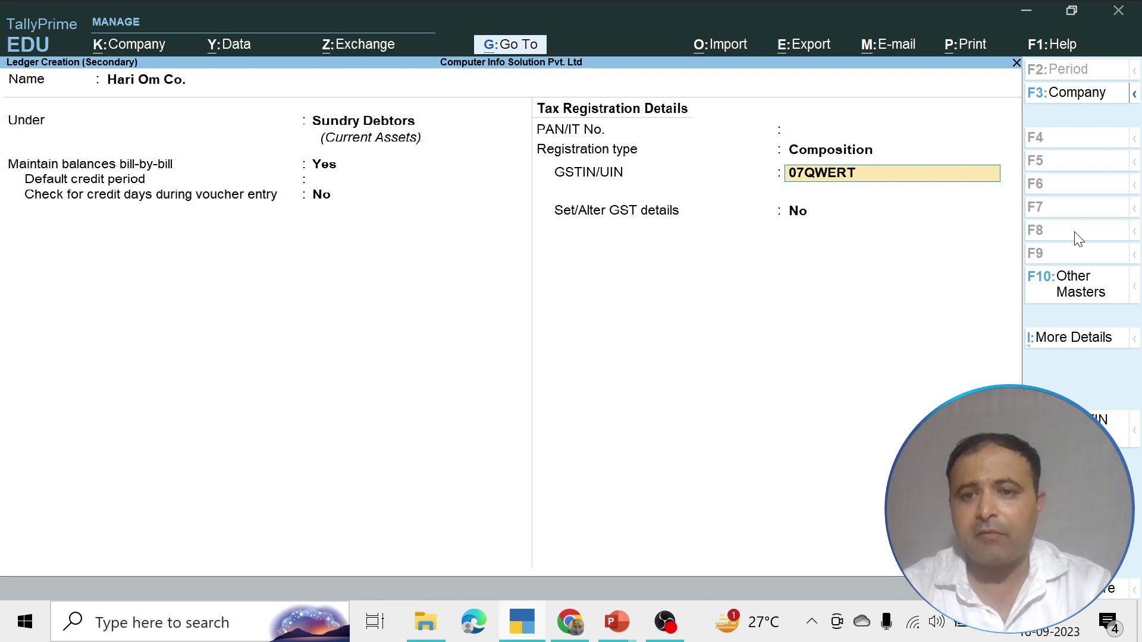
pyautogui.write('1254')
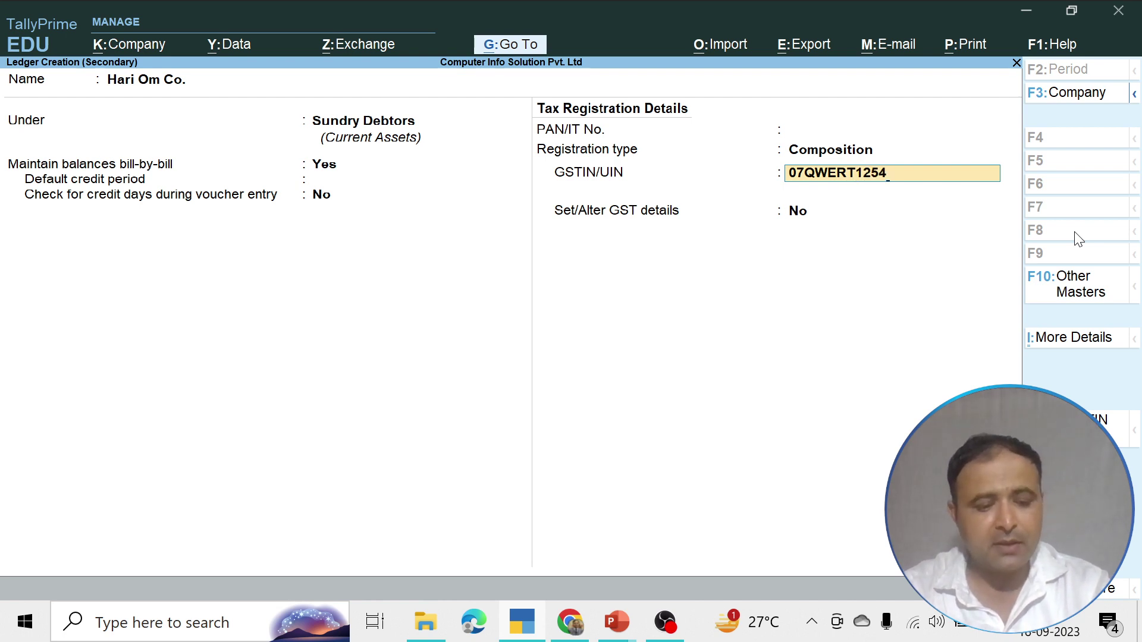
pyautogui.write('A1Z')
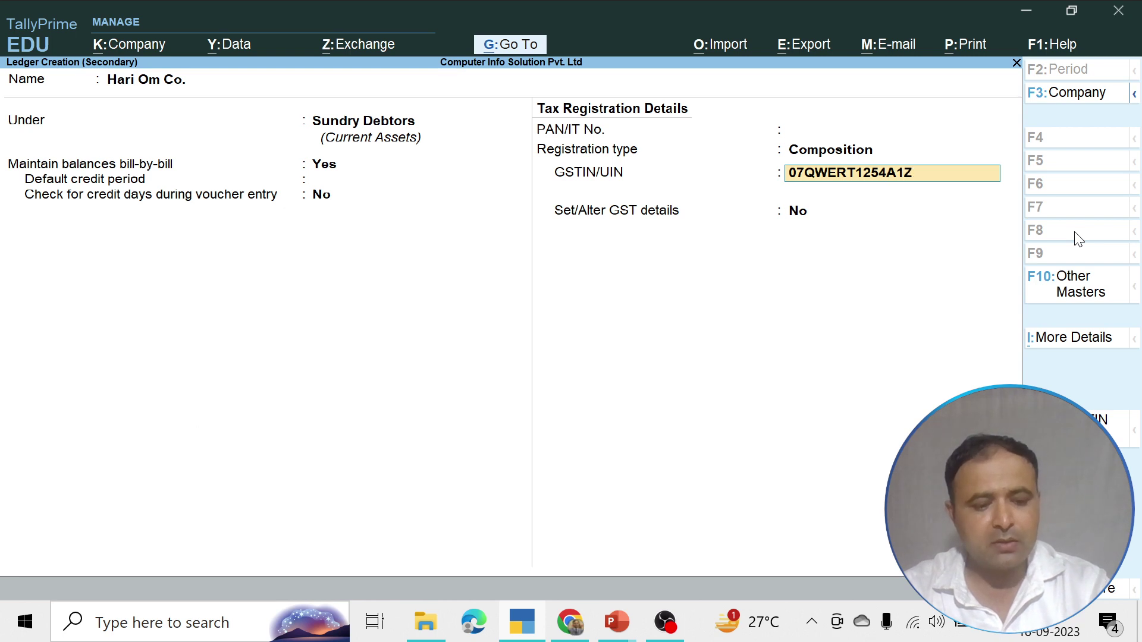
pyautogui.write('5')
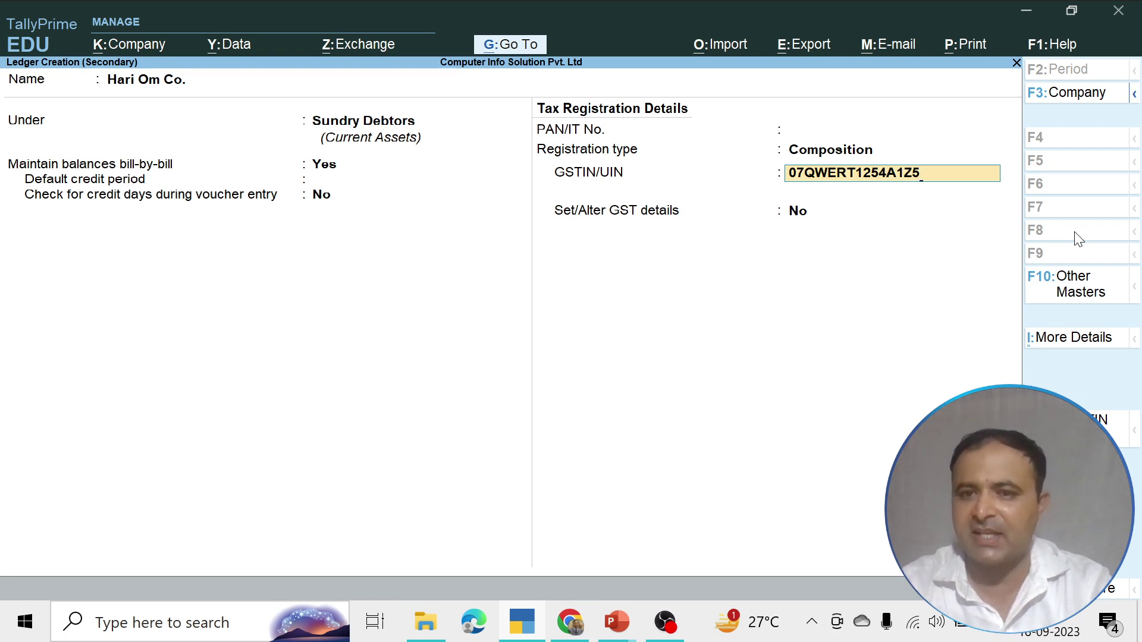
pyautogui.press('Return')
pyautogui.press('Return')
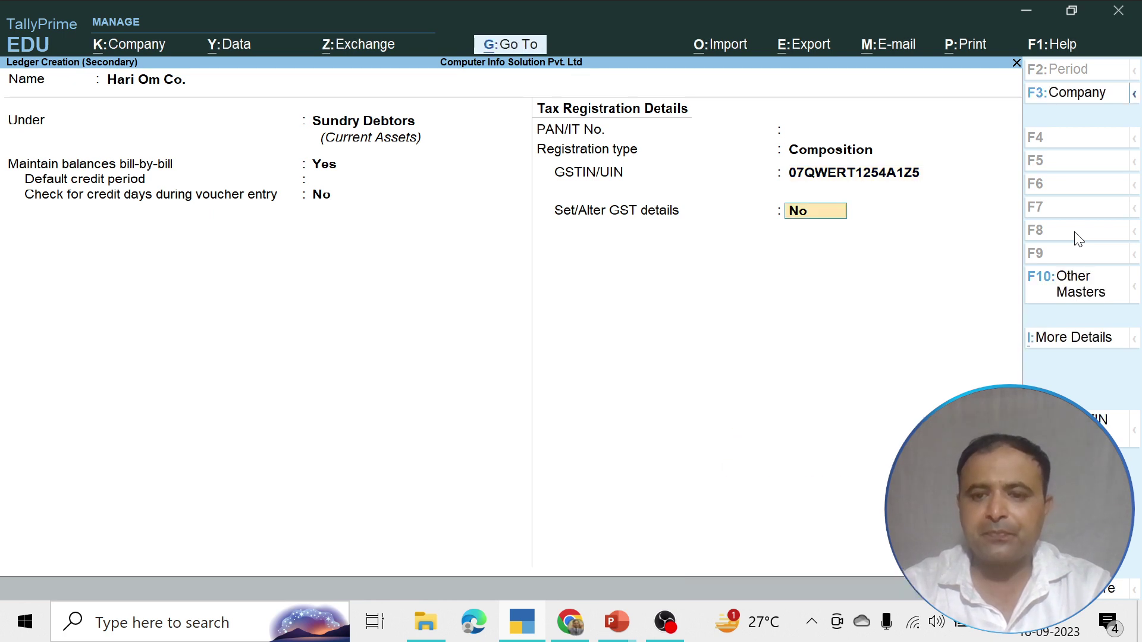
pyautogui.press('Return')
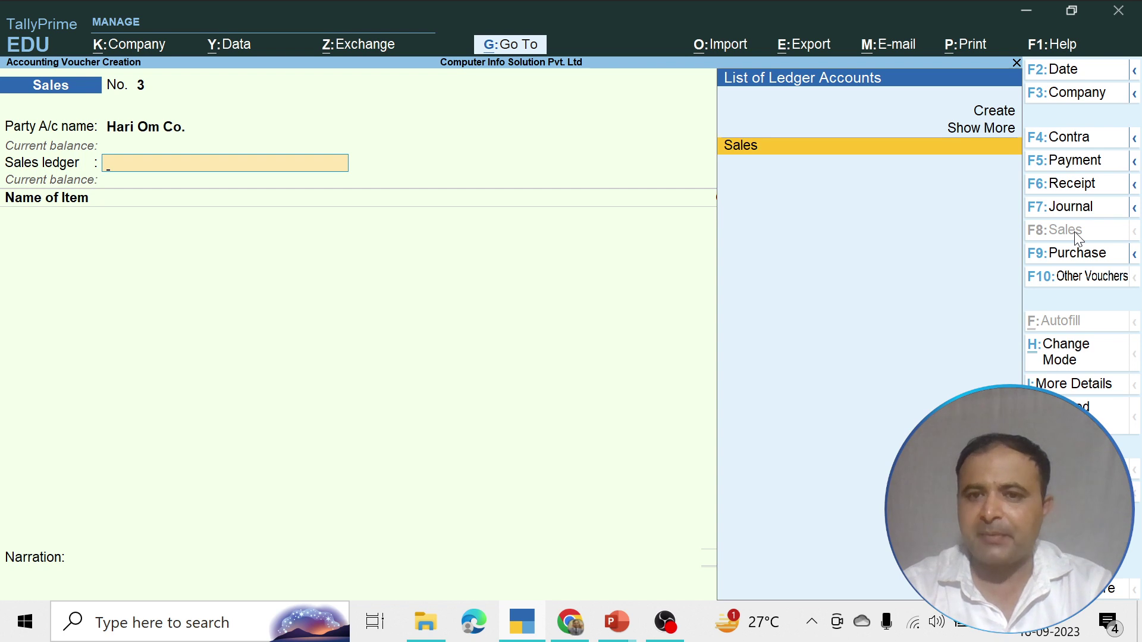
# Choose Sales as the sales ledger and set nature to Interstate Sales Taxable
pyautogui.press('Return')
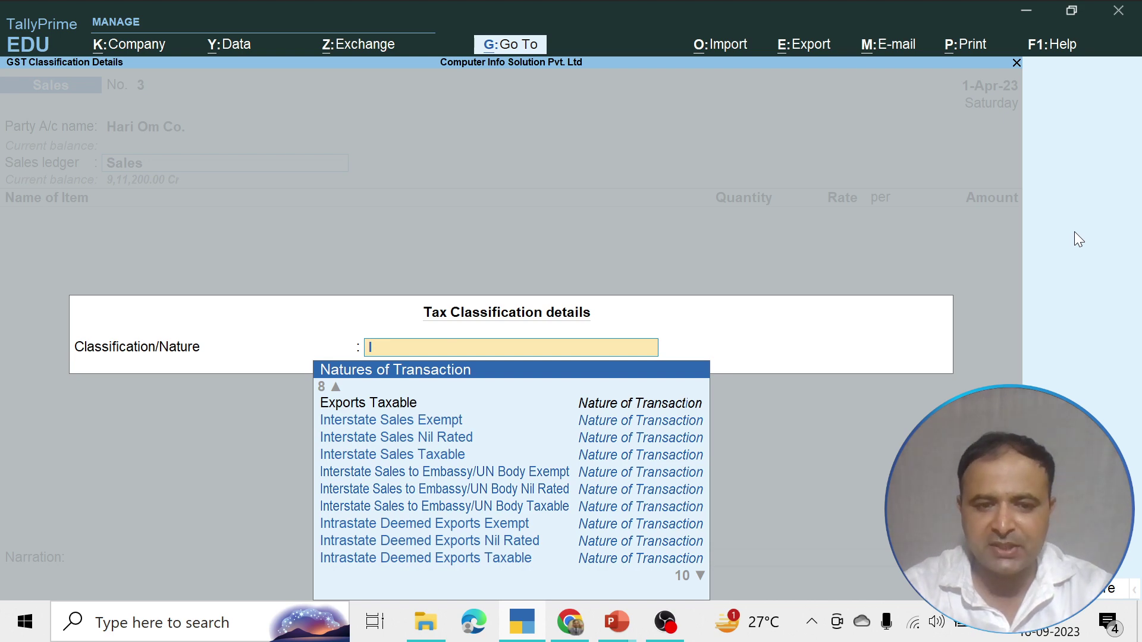
pyautogui.press('Down')
pyautogui.press('Down')
pyautogui.press('Down')
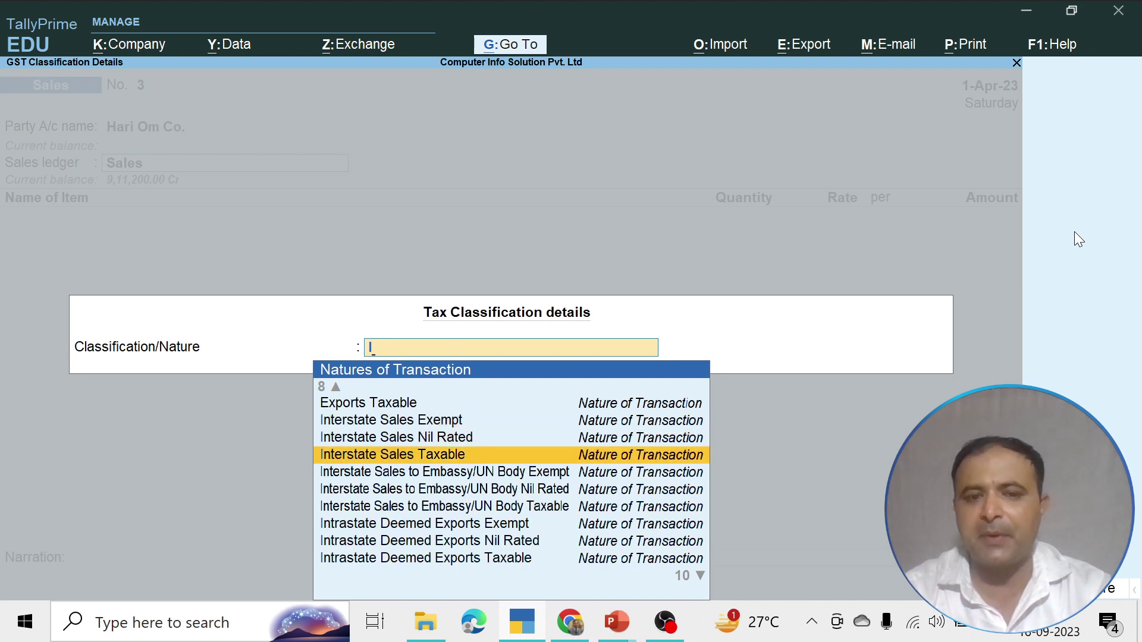
pyautogui.press('Return')
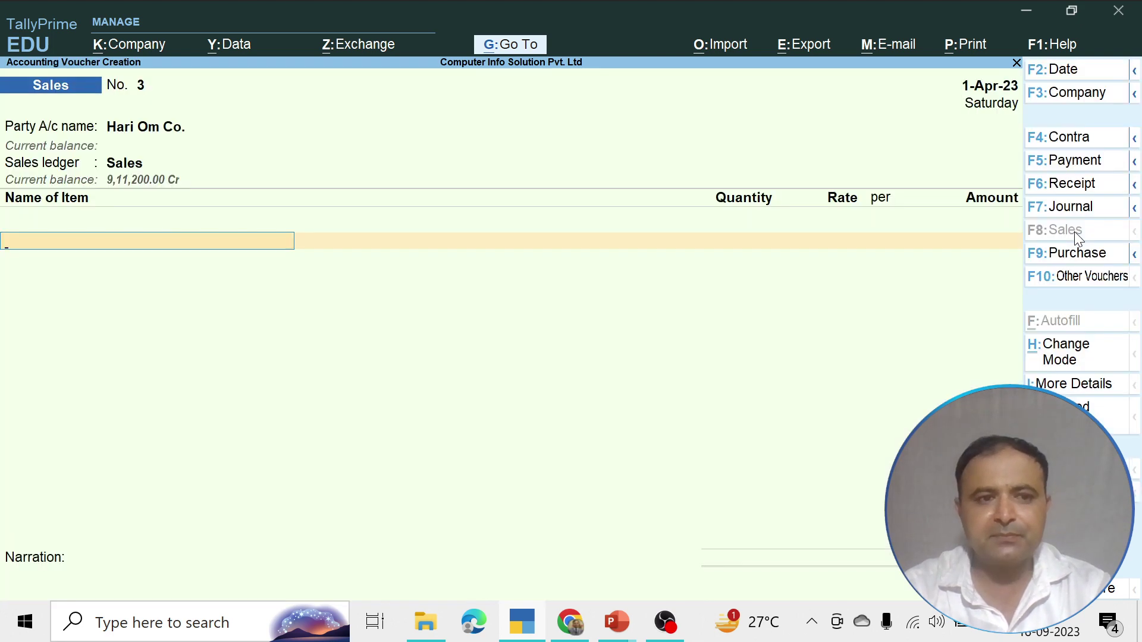
# Add Tata Tea as the first item: 2 Pkt at 500.00 per Pkt
pyautogui.write('s')
pyautogui.press('BackSpace')
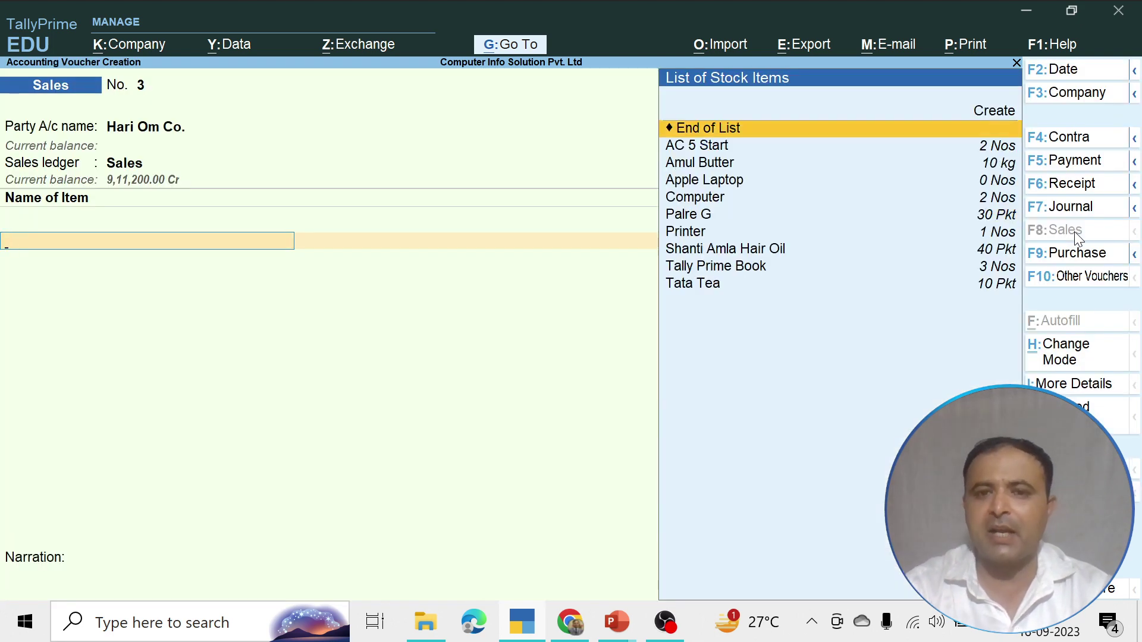
pyautogui.press('Down')
pyautogui.press('Down')
pyautogui.press('Down')
pyautogui.press('Down')
pyautogui.press('Down')
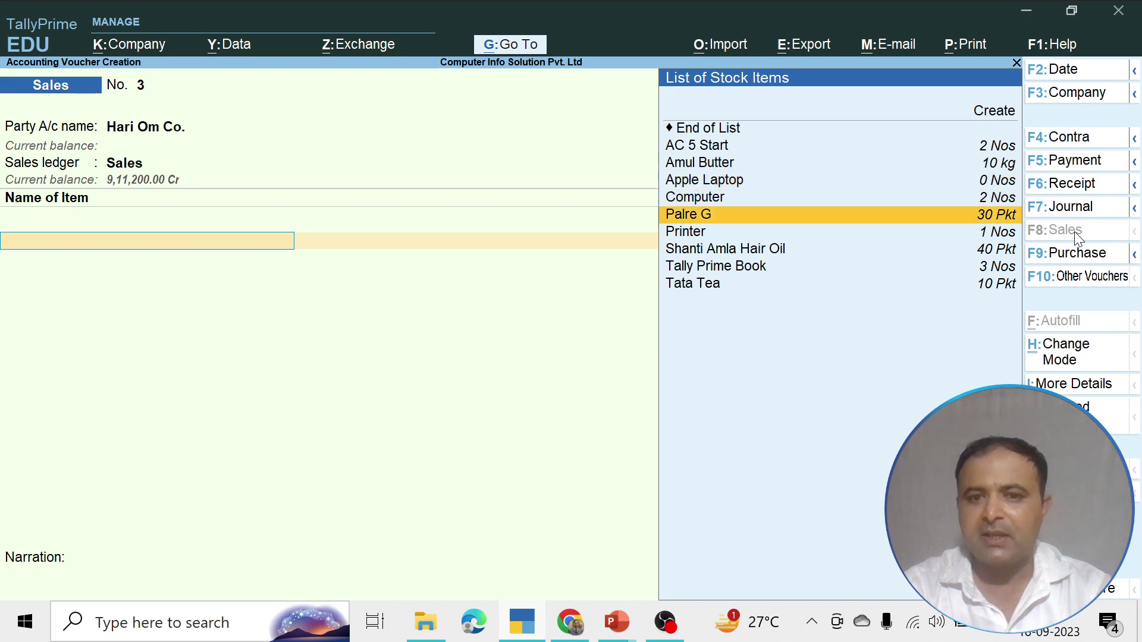
pyautogui.press('Down')
pyautogui.press('Down')
pyautogui.press('Down')
pyautogui.press('Down')
pyautogui.press('Return')
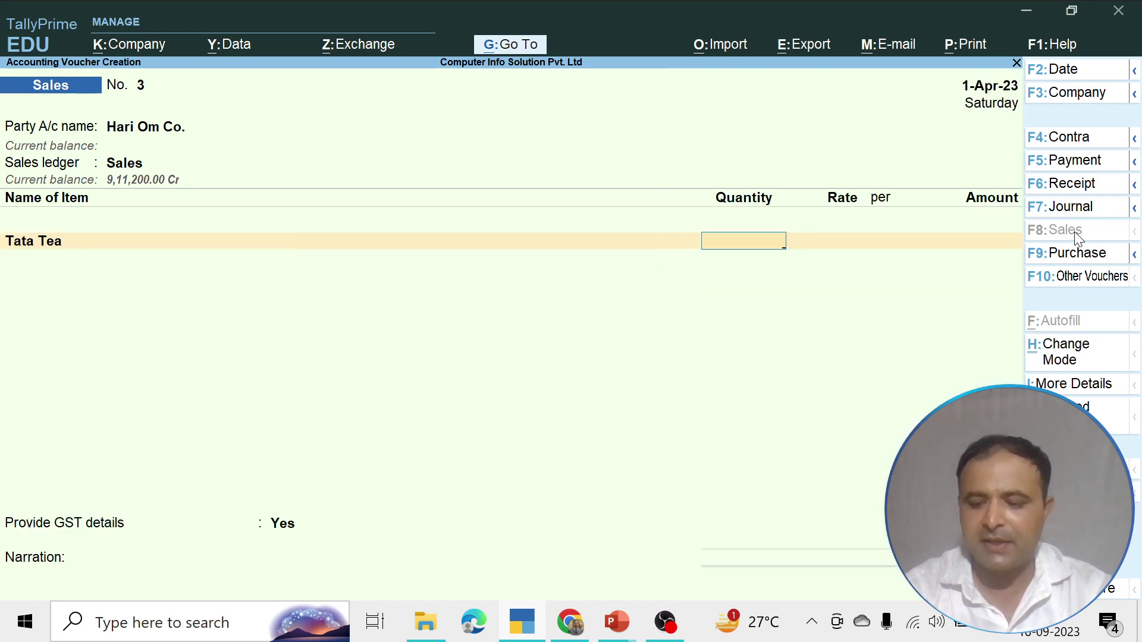
pyautogui.write('2')
pyautogui.press('Return')
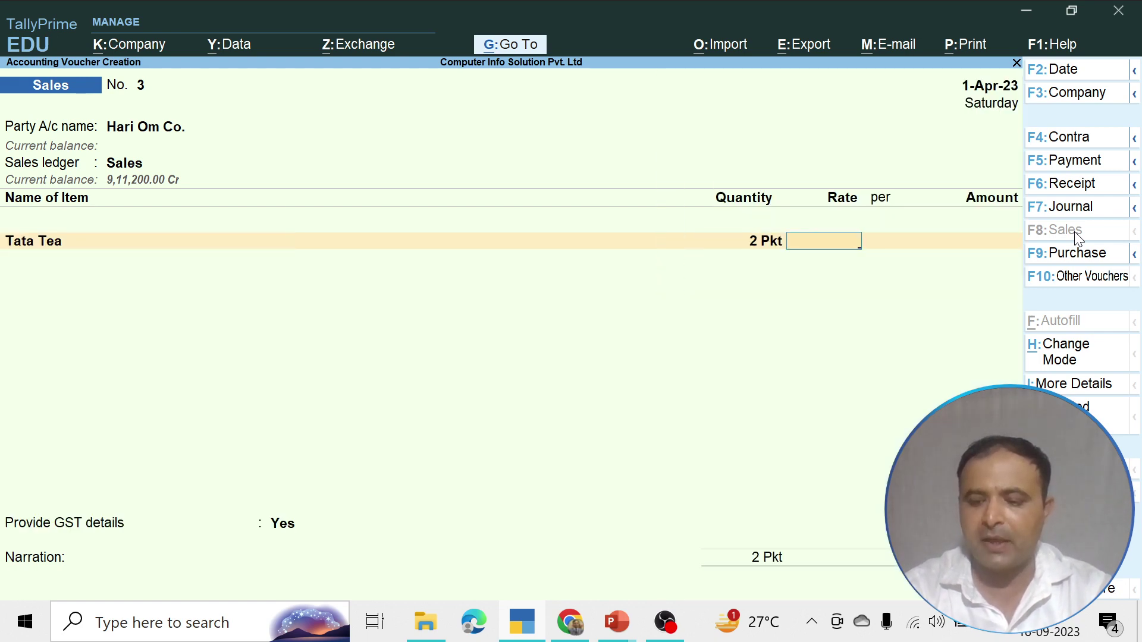
pyautogui.write('500')
pyautogui.press('Return')
pyautogui.press('Return')
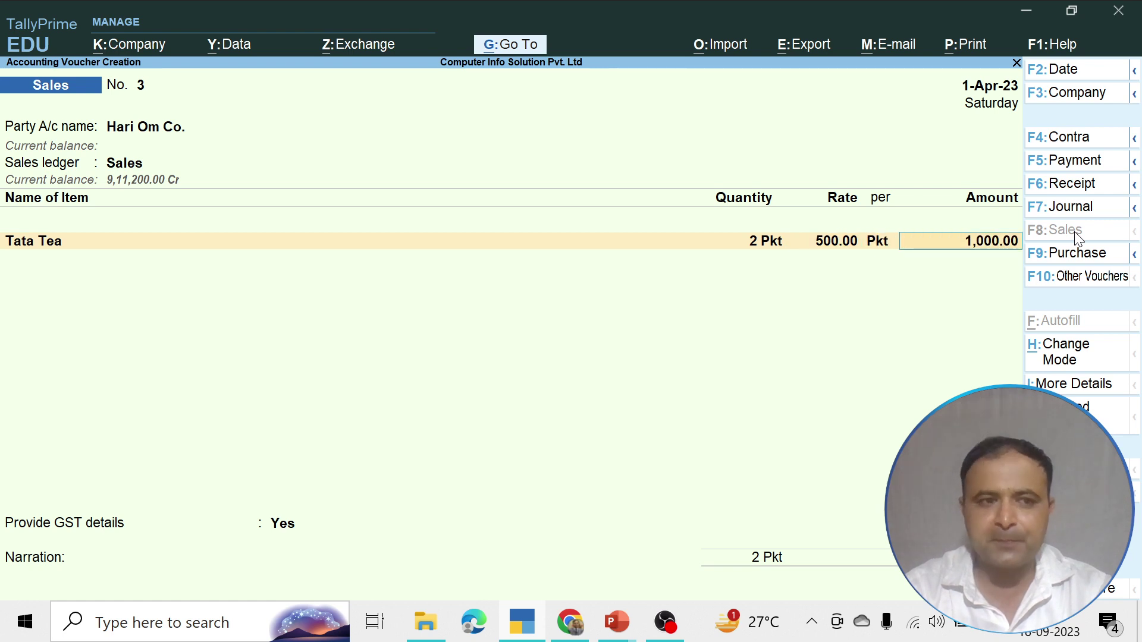
pyautogui.press('Return')
# Add Amul Butter as the second item: 1 kg at 2,000.00
pyautogui.write('S')
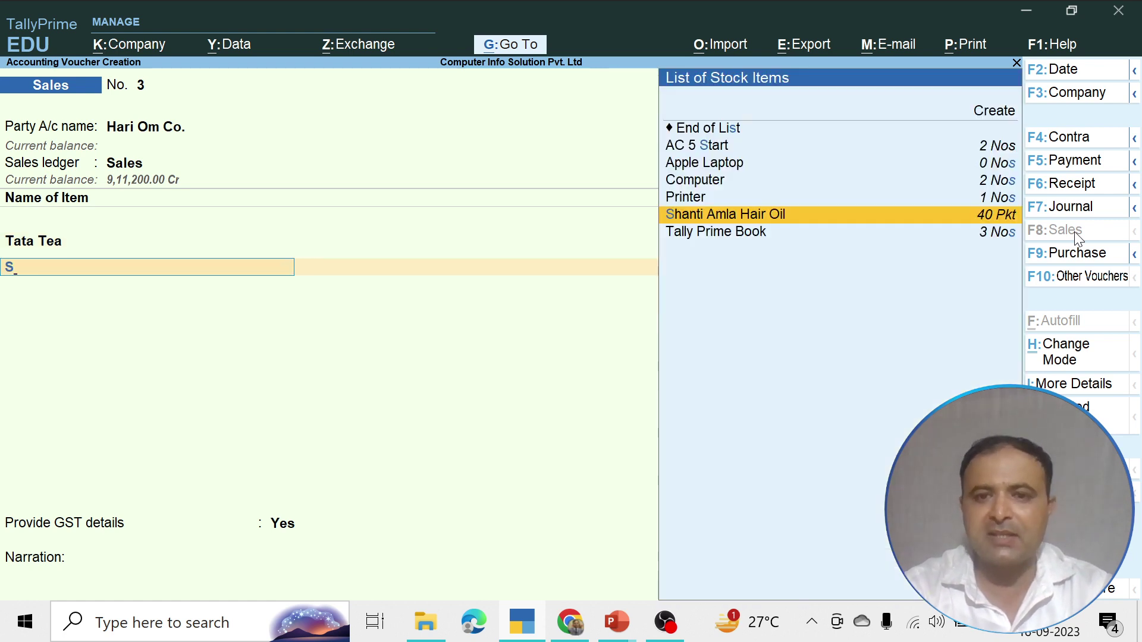
pyautogui.press('BackSpace')
pyautogui.press('Down')
pyautogui.press('Down')
pyautogui.press('Return')
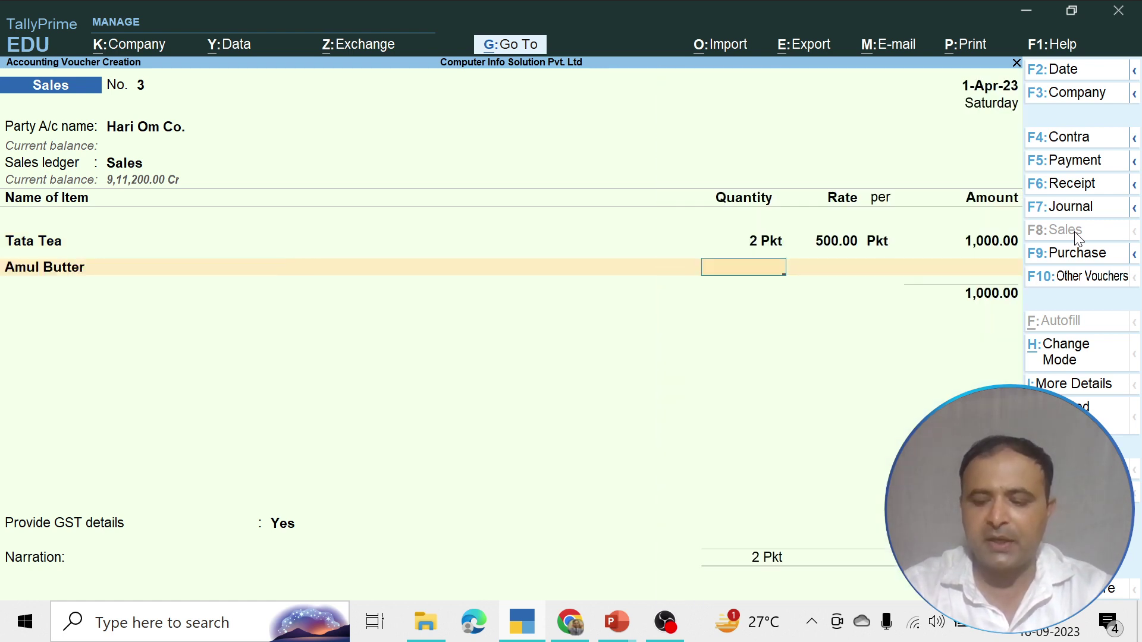
pyautogui.write('1')
pyautogui.press('Return')
pyautogui.write('2,0')
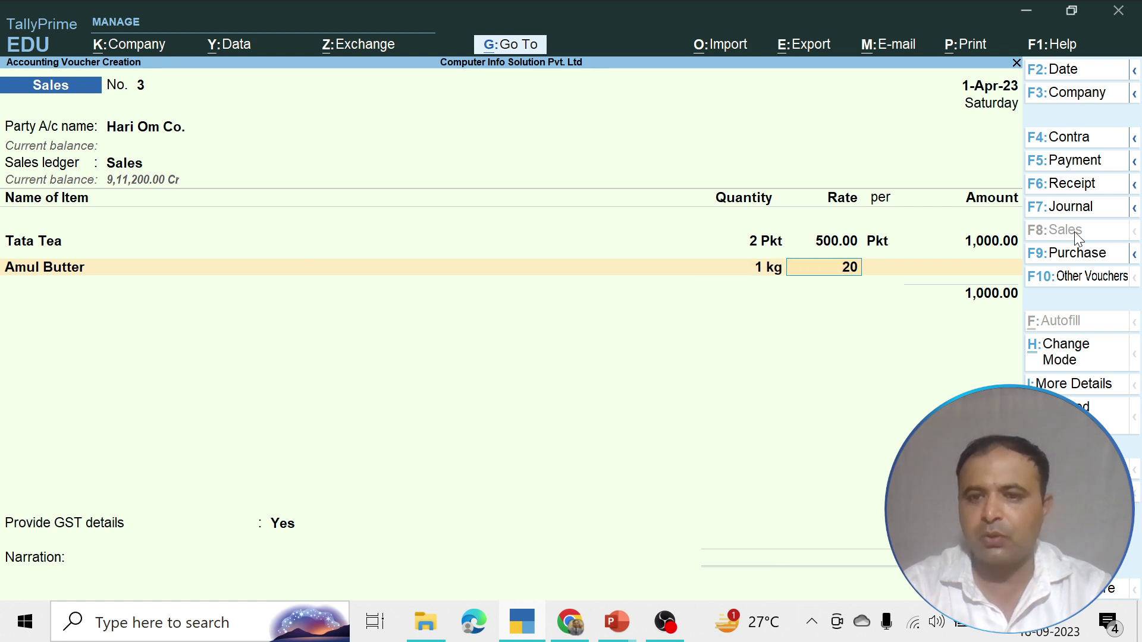
pyautogui.write('00')
pyautogui.press('Return')
pyautogui.press('Return')
pyautogui.press('Return')
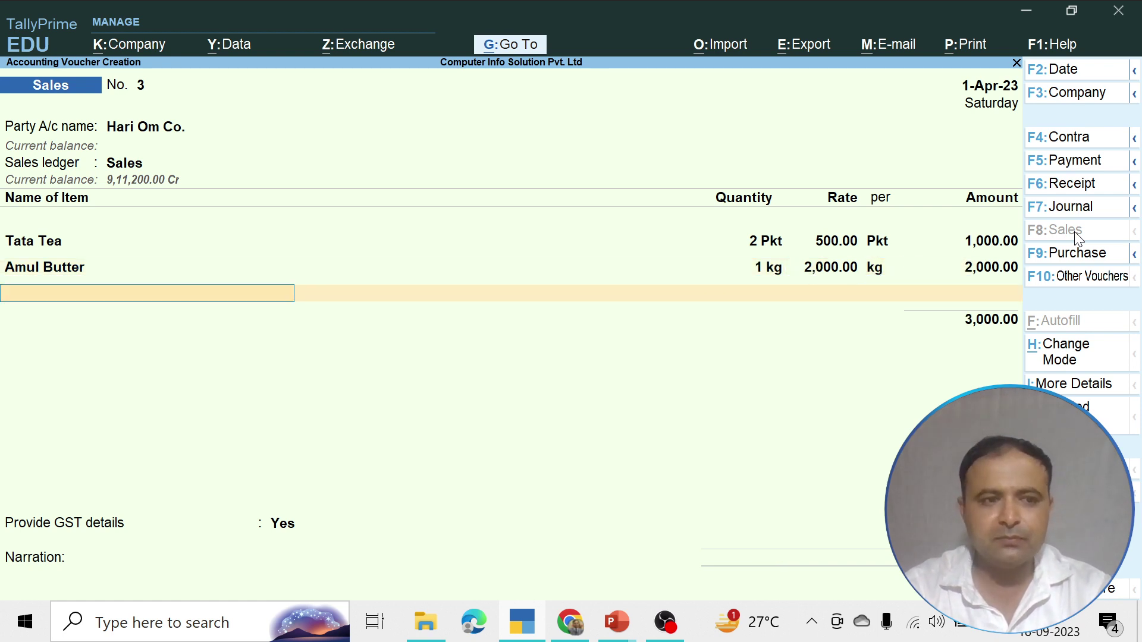
# Add Shanti Amla Hair Oil as the third item: 4 Pkt at 200.00
pyautogui.write('S')
pyautogui.press('BackSpace')
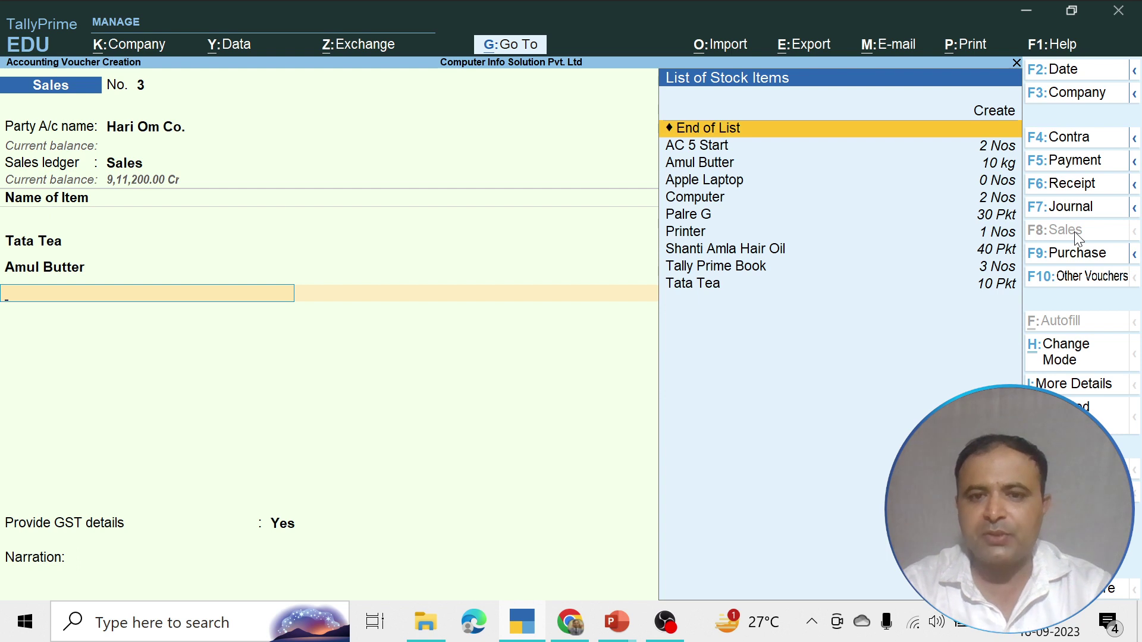
pyautogui.press('Down')
pyautogui.press('Down')
pyautogui.press('Down')
pyautogui.press('Down')
pyautogui.press('Down')
pyautogui.press('Down')
pyautogui.press('Down')
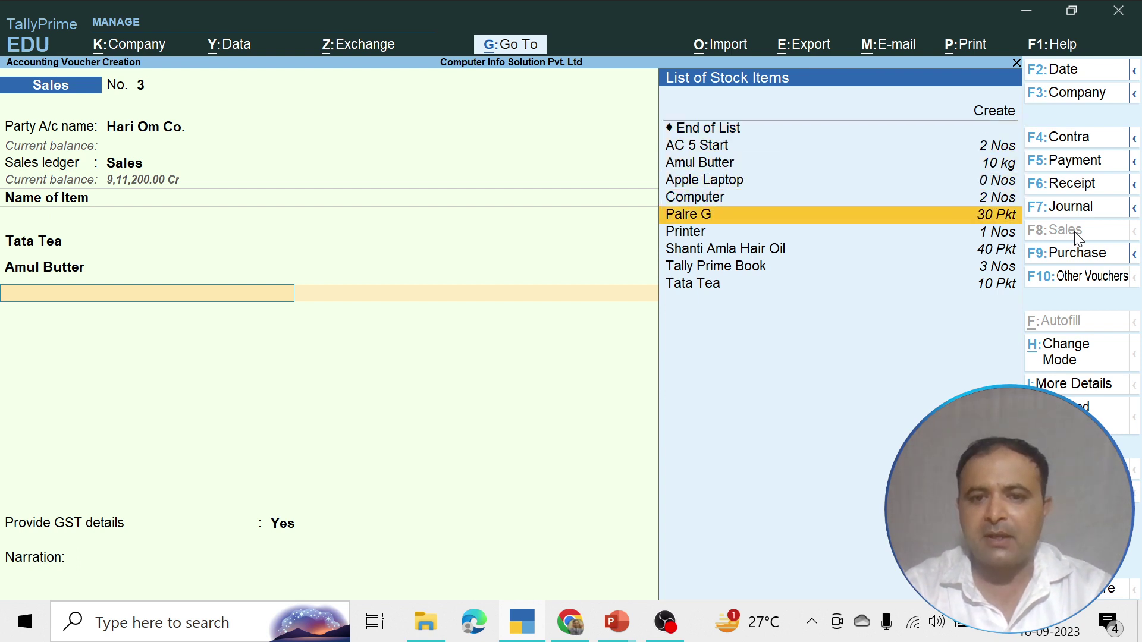
pyautogui.press('Return')
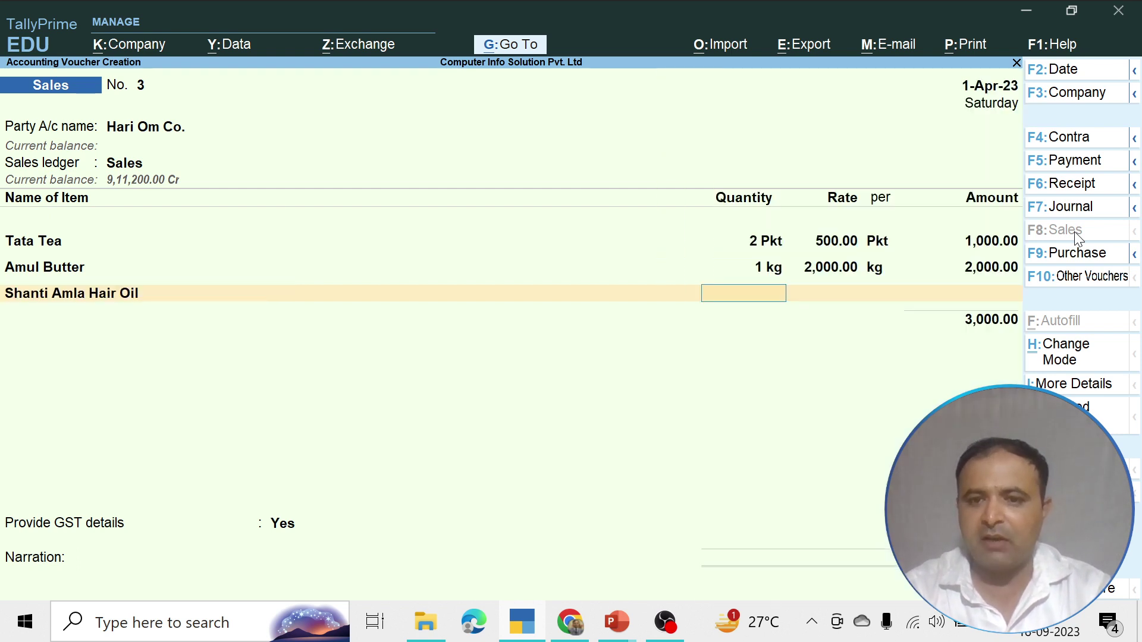
pyautogui.write('4')
pyautogui.press('Return')
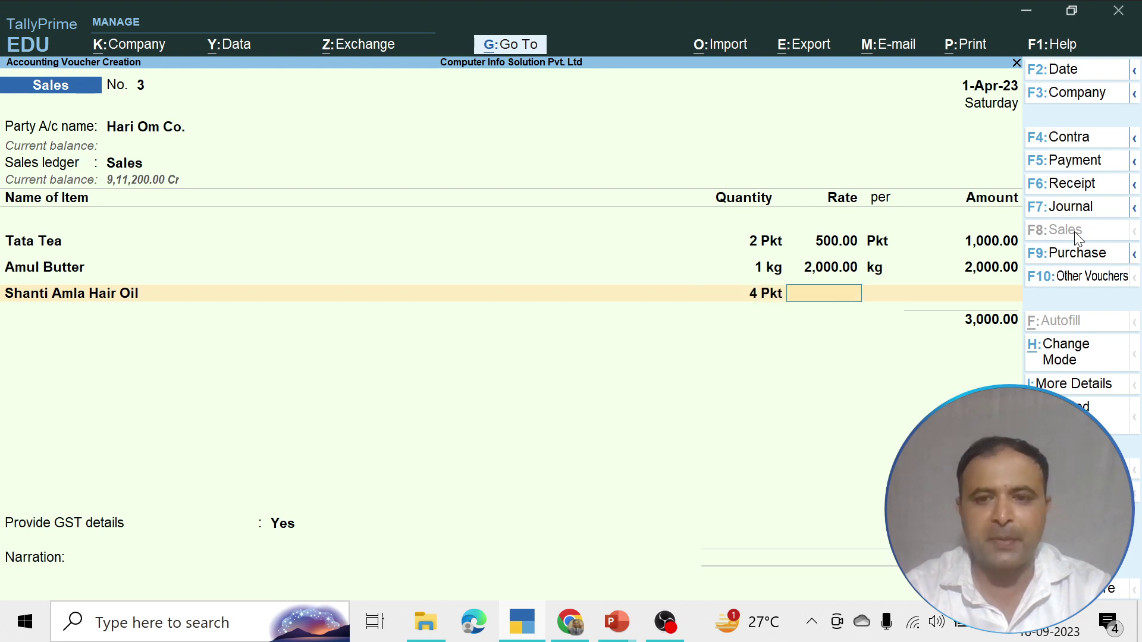
pyautogui.write('2000')
pyautogui.press('BackSpace')
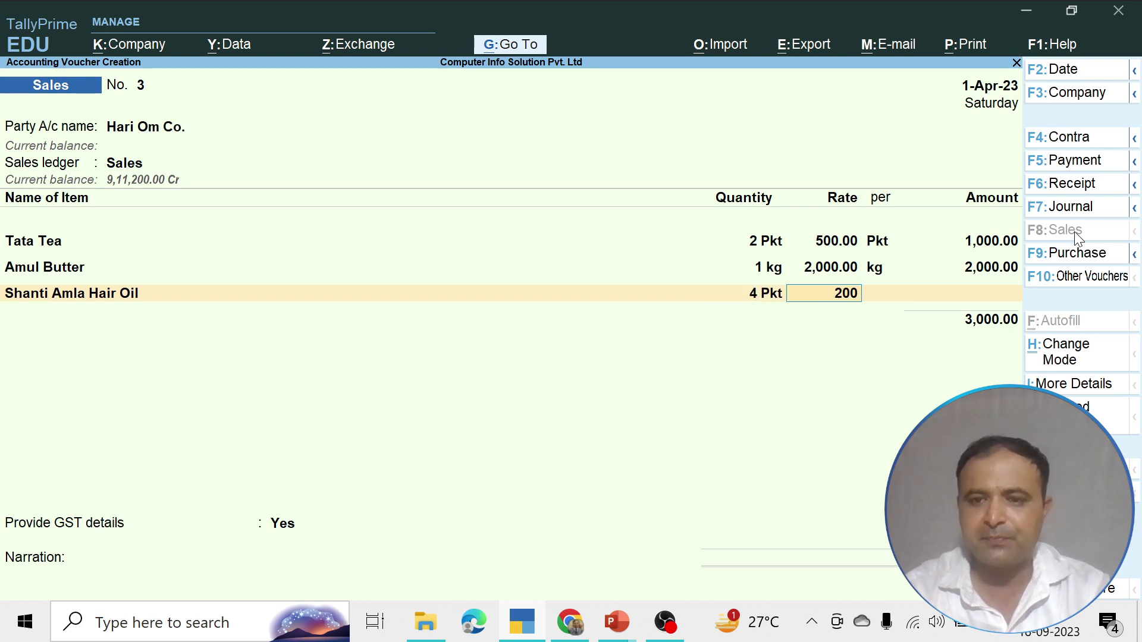
pyautogui.press('Return')
pyautogui.press('Return')
pyautogui.press('Return')
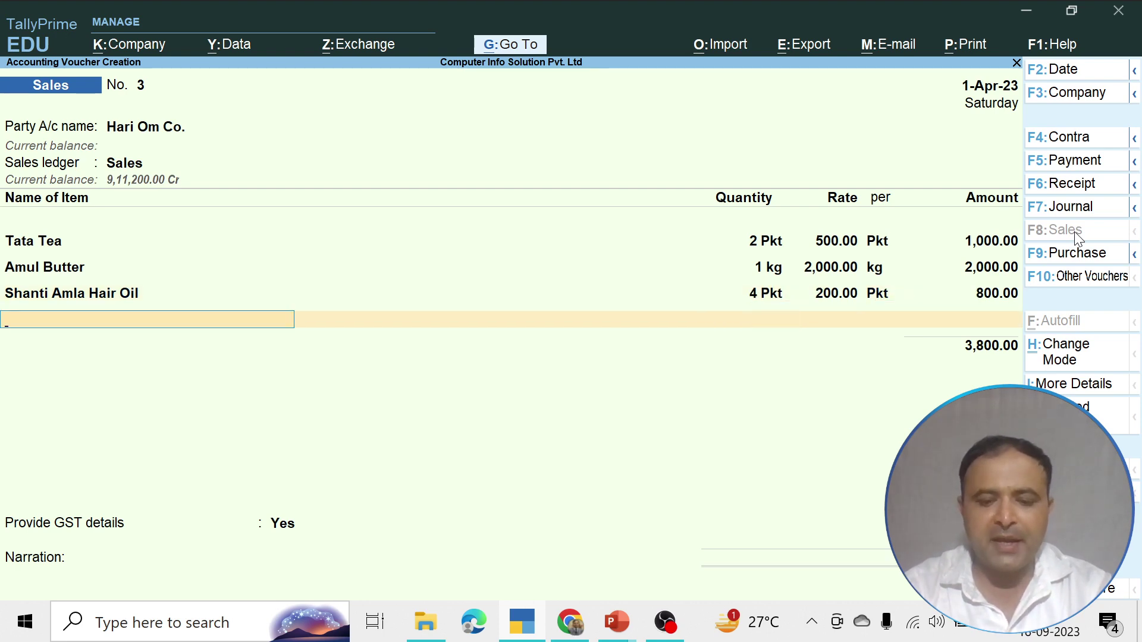
# Add AC 5 Start as the fourth item: 1 Nos at 50,000.00, bringing the total to 53,800.00
pyautogui.write('A')
pyautogui.press('Down')
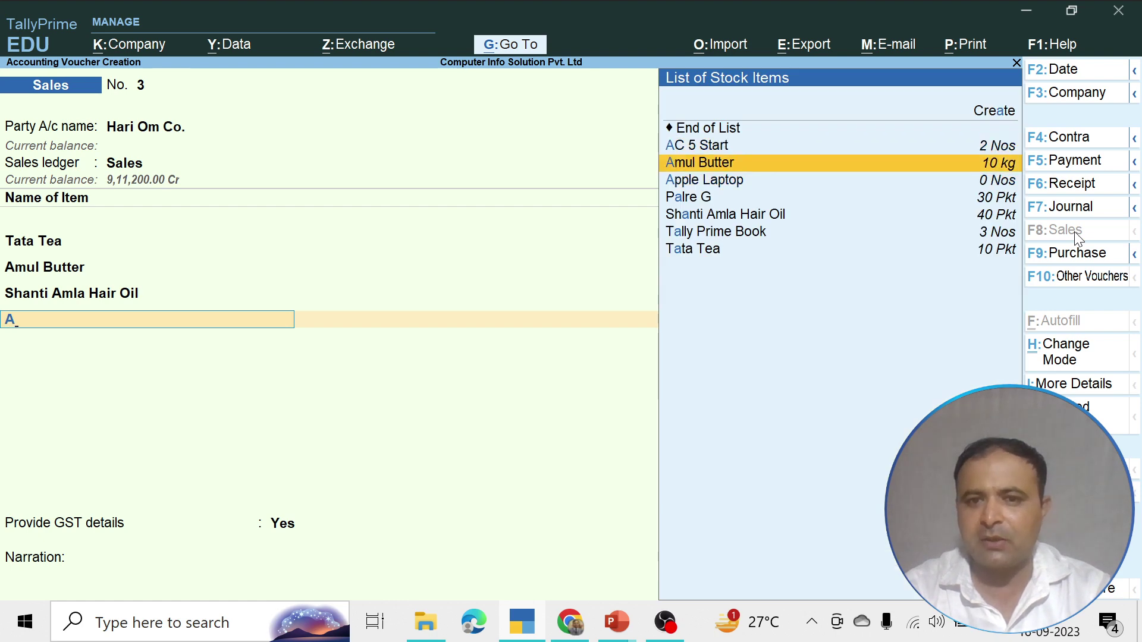
pyautogui.press('Down')
pyautogui.press('Down')
pyautogui.press('Down')
pyautogui.press('Down')
pyautogui.press('Up')
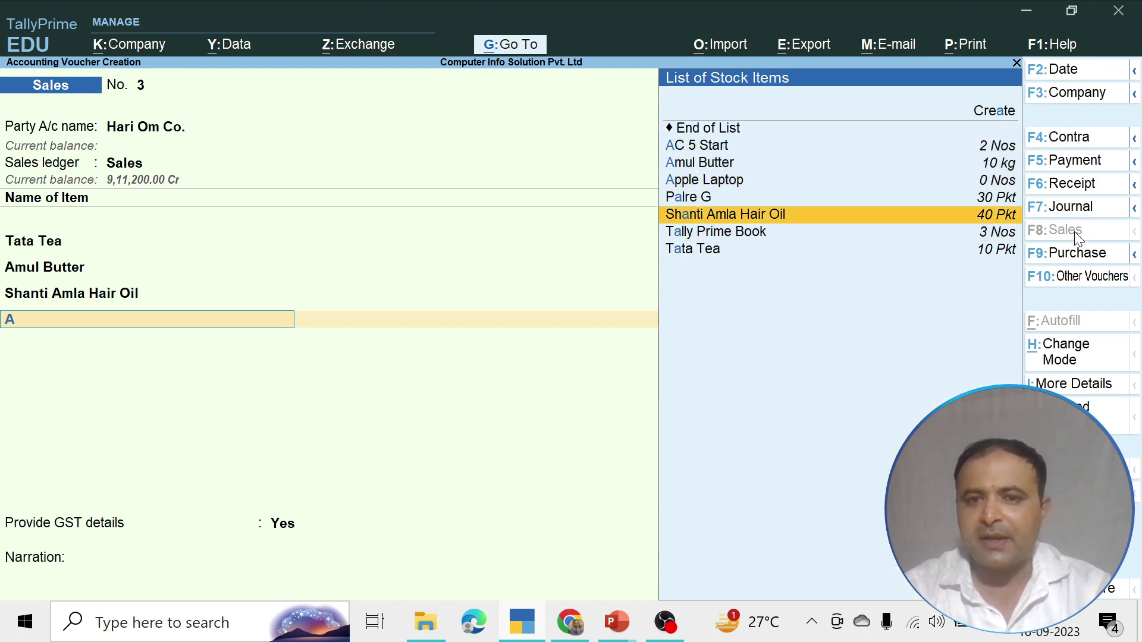
pyautogui.press('Up')
pyautogui.press('Up')
pyautogui.press('Down')
pyautogui.press('Down')
pyautogui.press('Down')
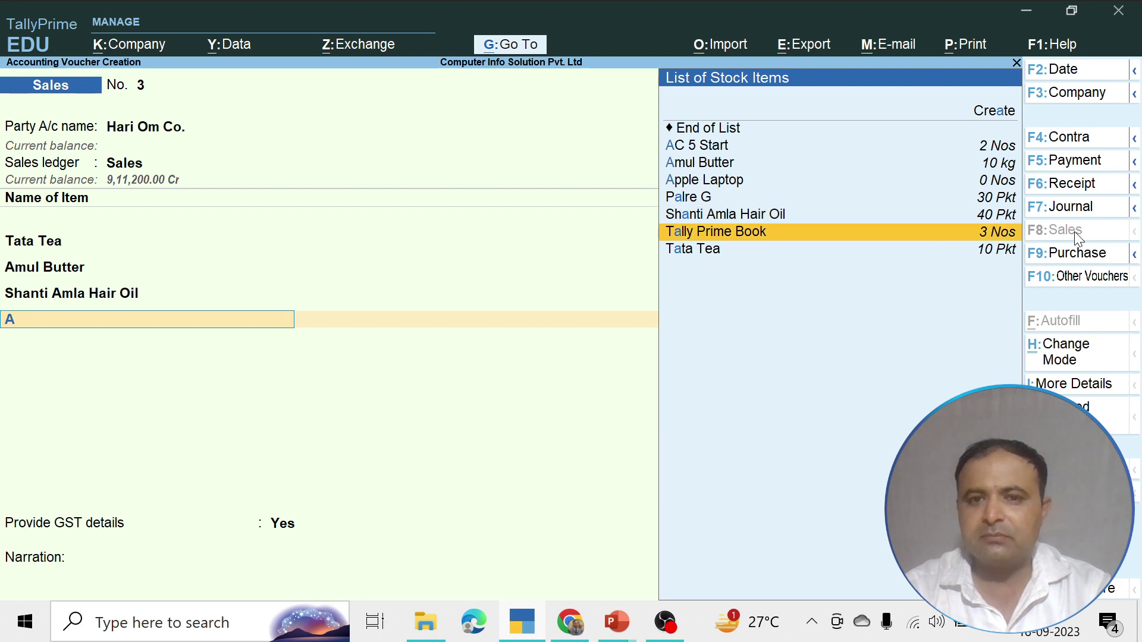
pyautogui.press('Up')
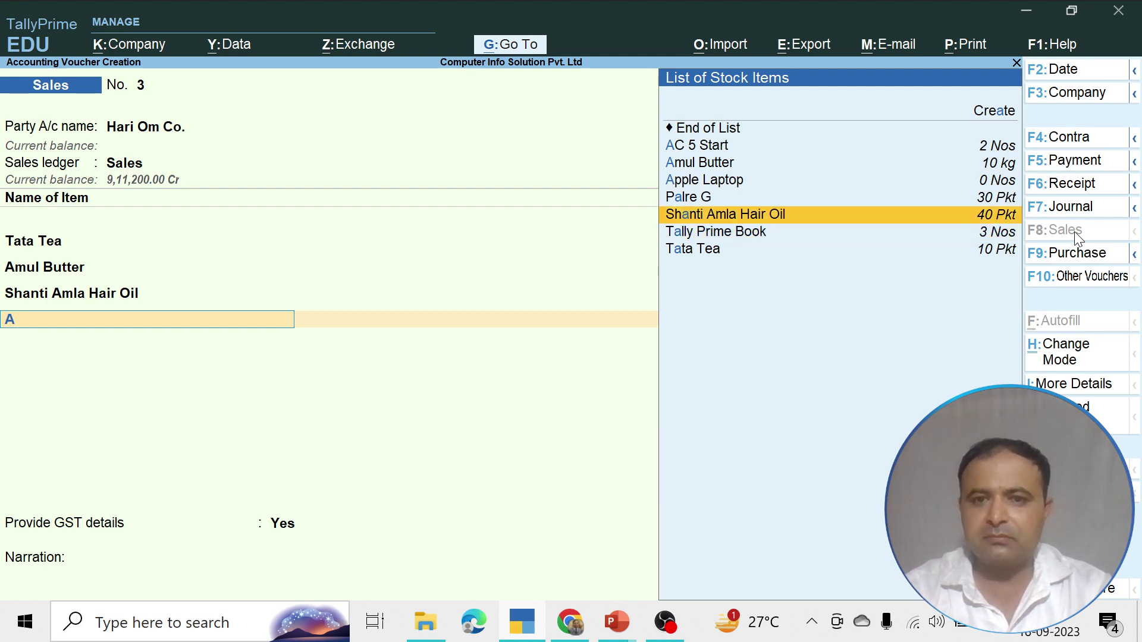
pyautogui.press('BackSpace')
pyautogui.press('Down')
pyautogui.press('Return')
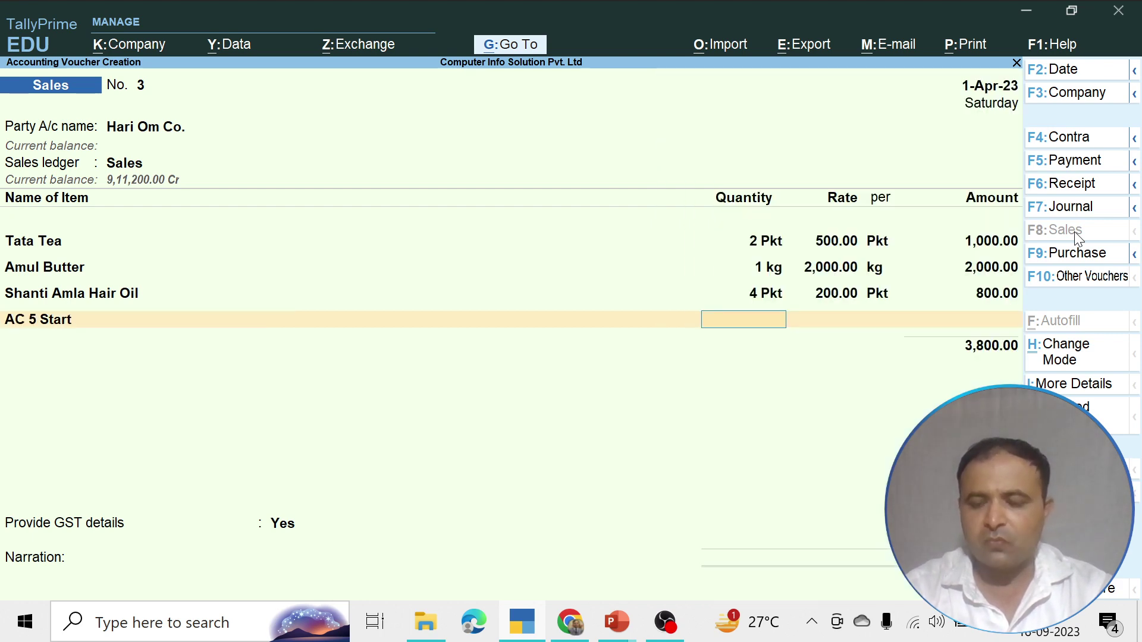
pyautogui.write('1')
pyautogui.press('Return')
pyautogui.write('50000')
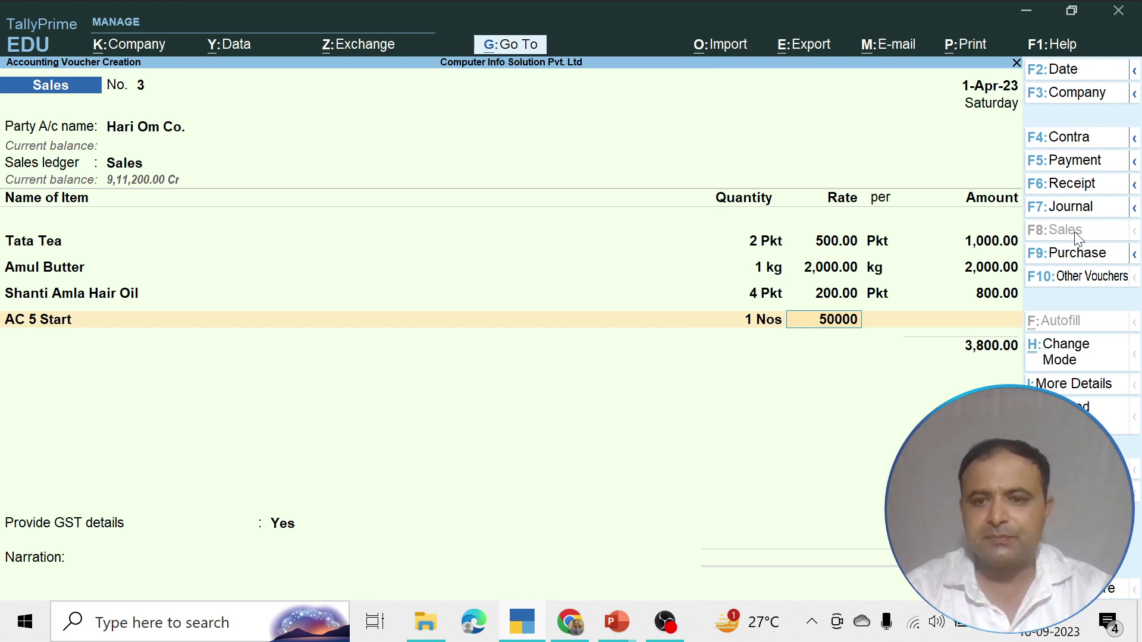
pyautogui.press('Return')
pyautogui.press('Return')
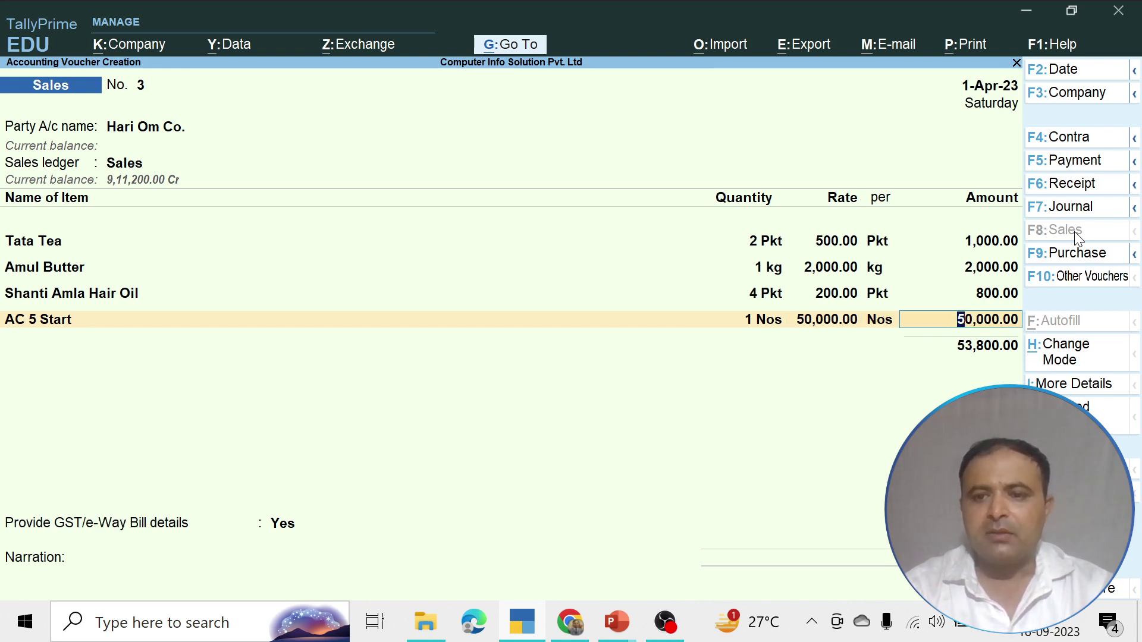
pyautogui.press('Return')
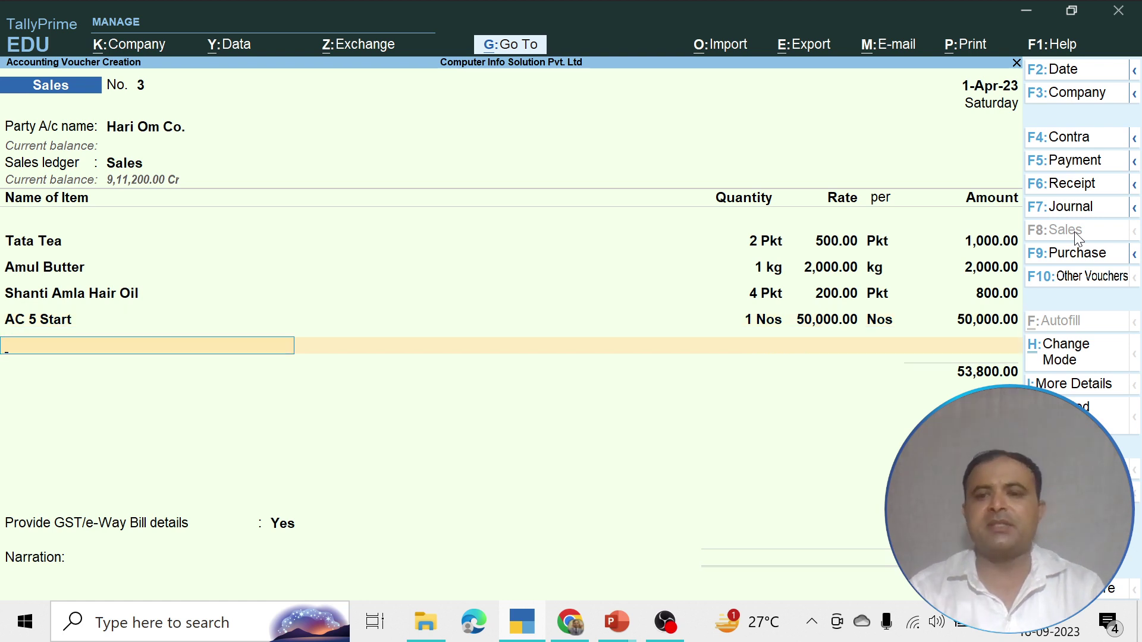
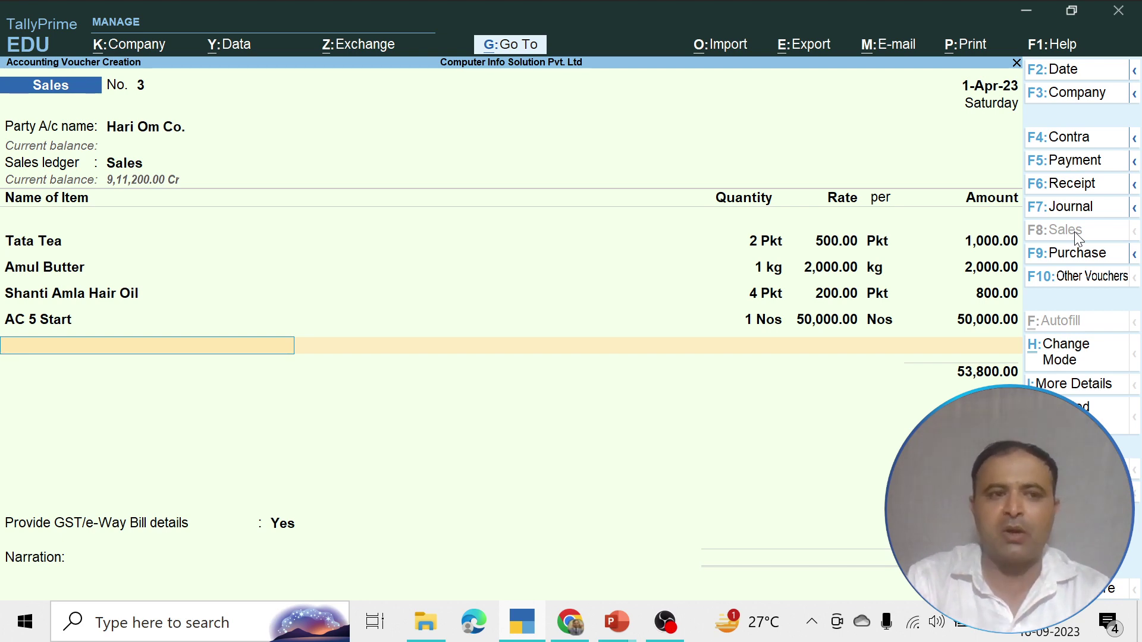
# Delete the AC 5 Start line and end item entry, leaving three items totalling 3,800.00
pyautogui.press('BackSpace')
pyautogui.press('BackSpace')
pyautogui.press('BackSpace')
pyautogui.press('BackSpace')
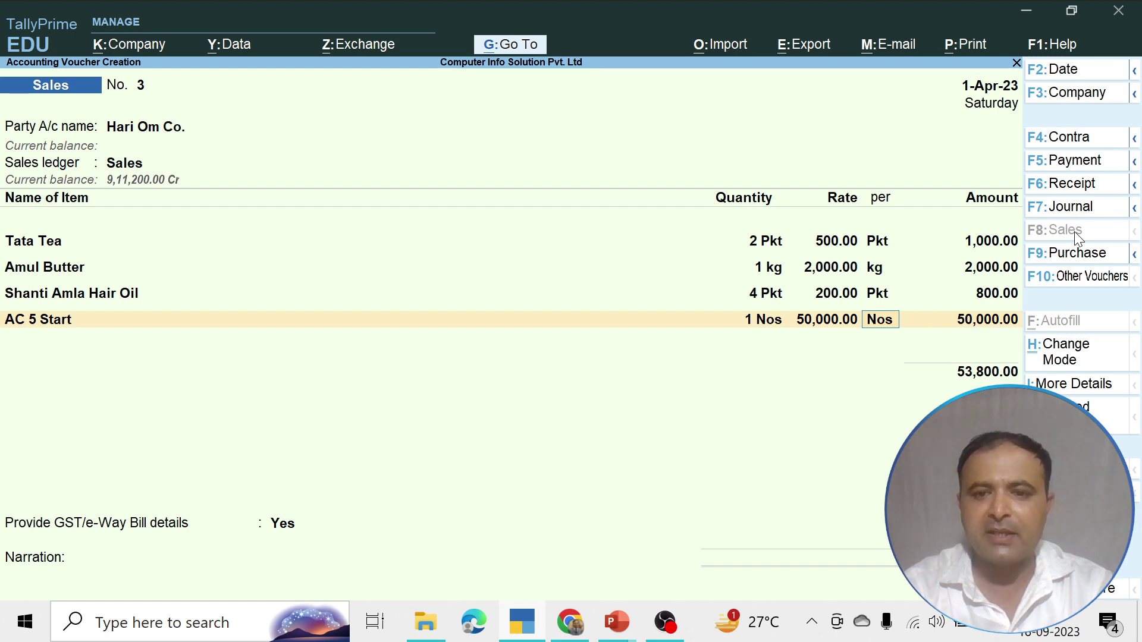
pyautogui.press('BackSpace')
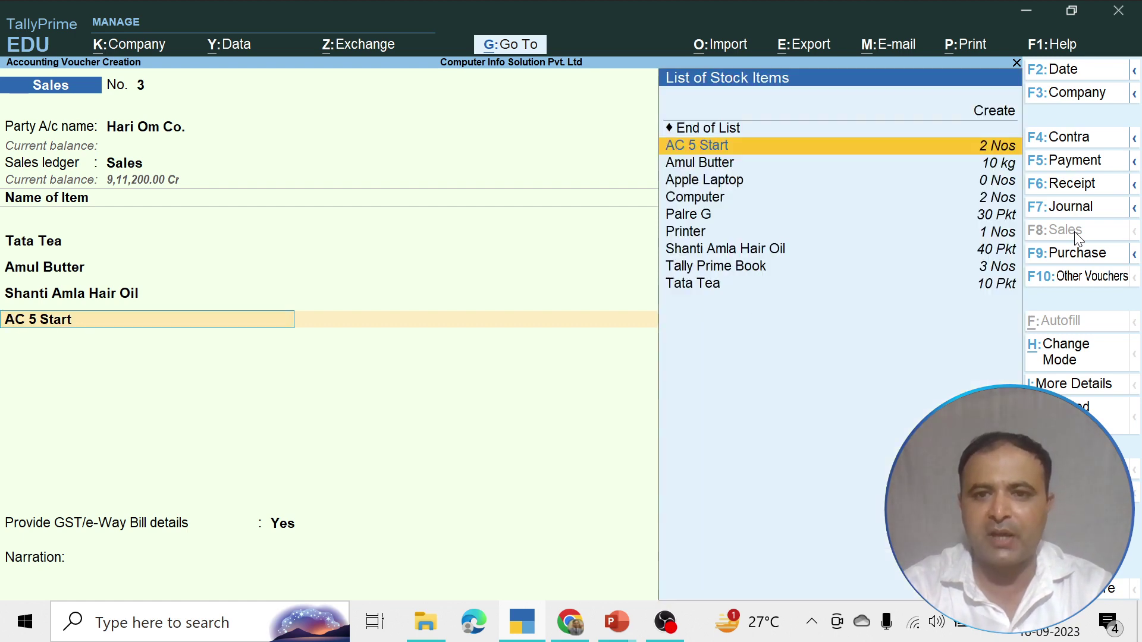
pyautogui.press('BackSpace')
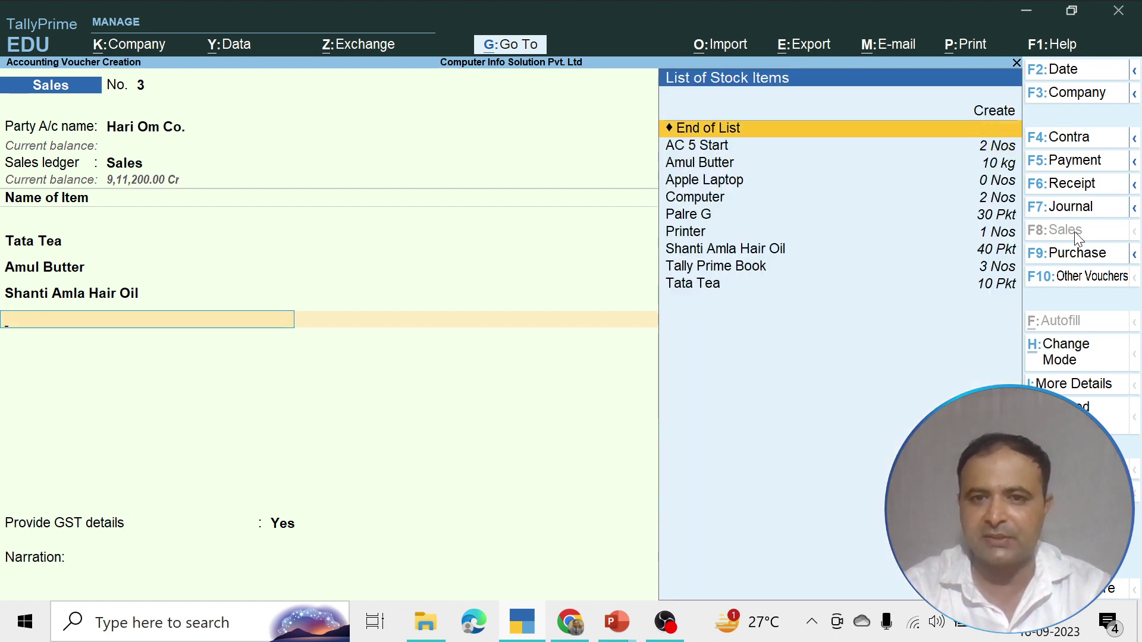
pyautogui.press('Return')
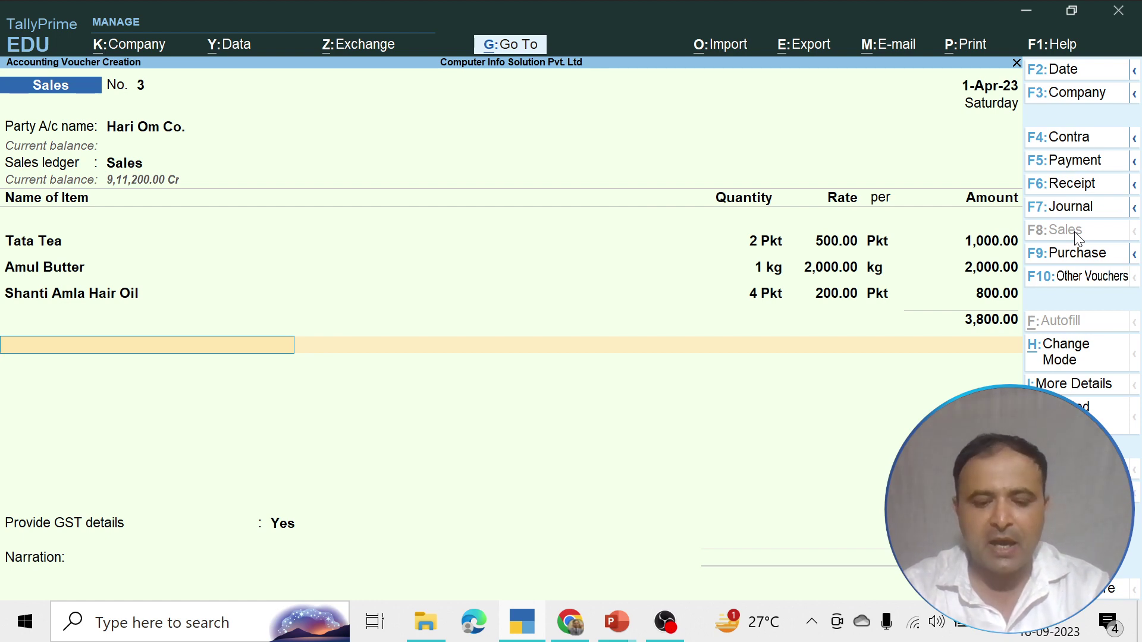
# Add IGST@0% and IGST@5% tax lines below the 3,800.00 item total
pyautogui.write('I')
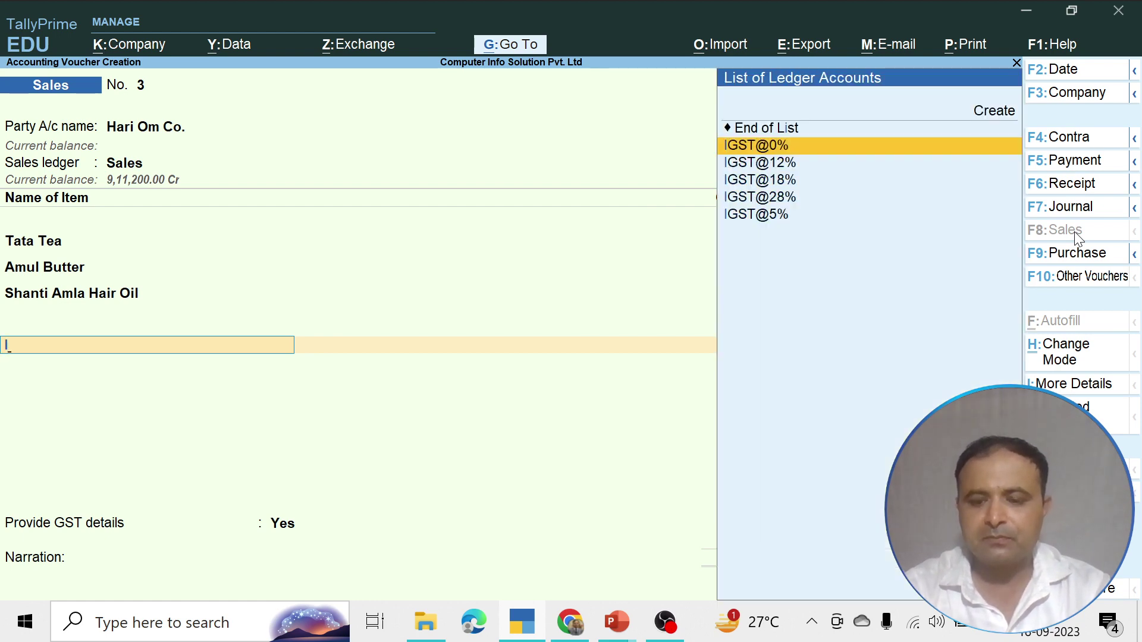
pyautogui.press('Return')
pyautogui.press('Return')
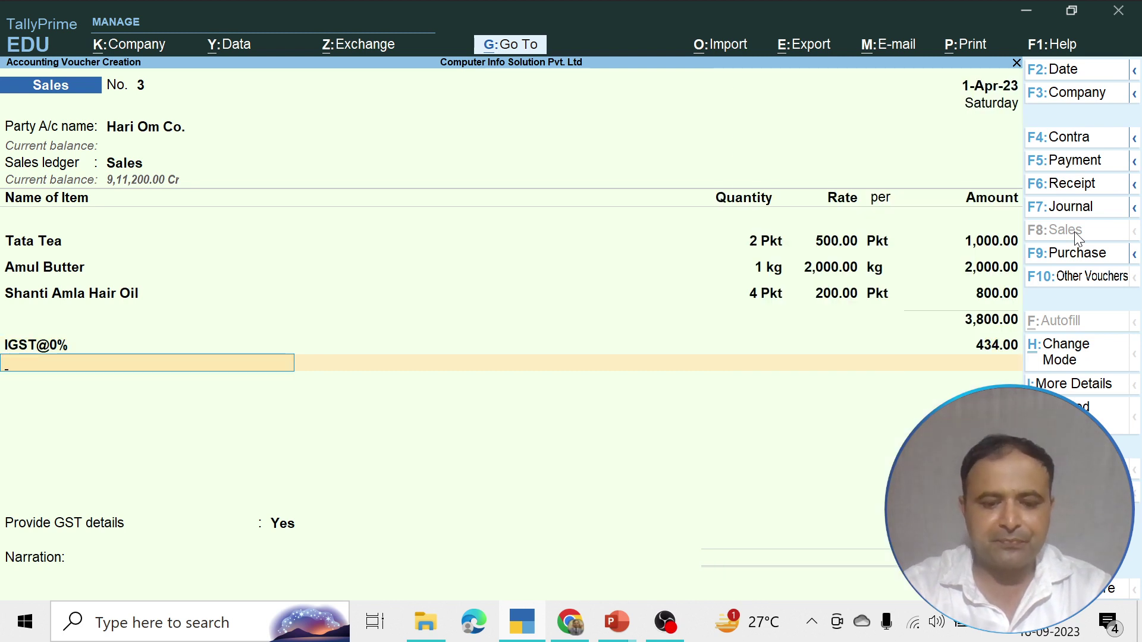
pyautogui.write('I')
pyautogui.press('Down')
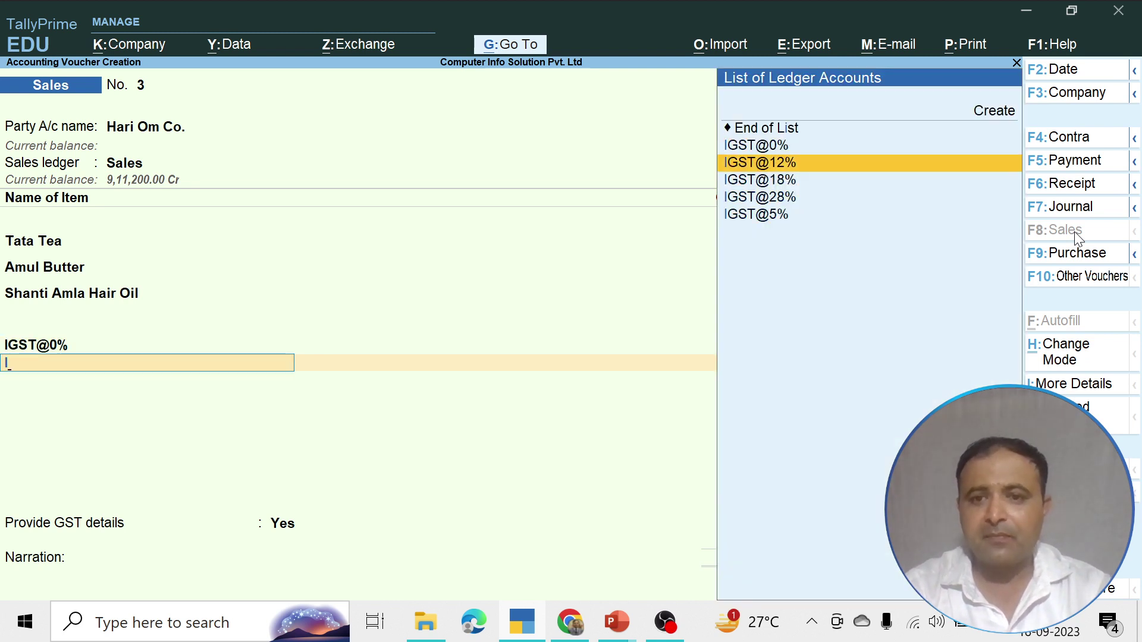
pyautogui.press('Down')
pyautogui.press('Down')
pyautogui.press('Down')
pyautogui.press('Return')
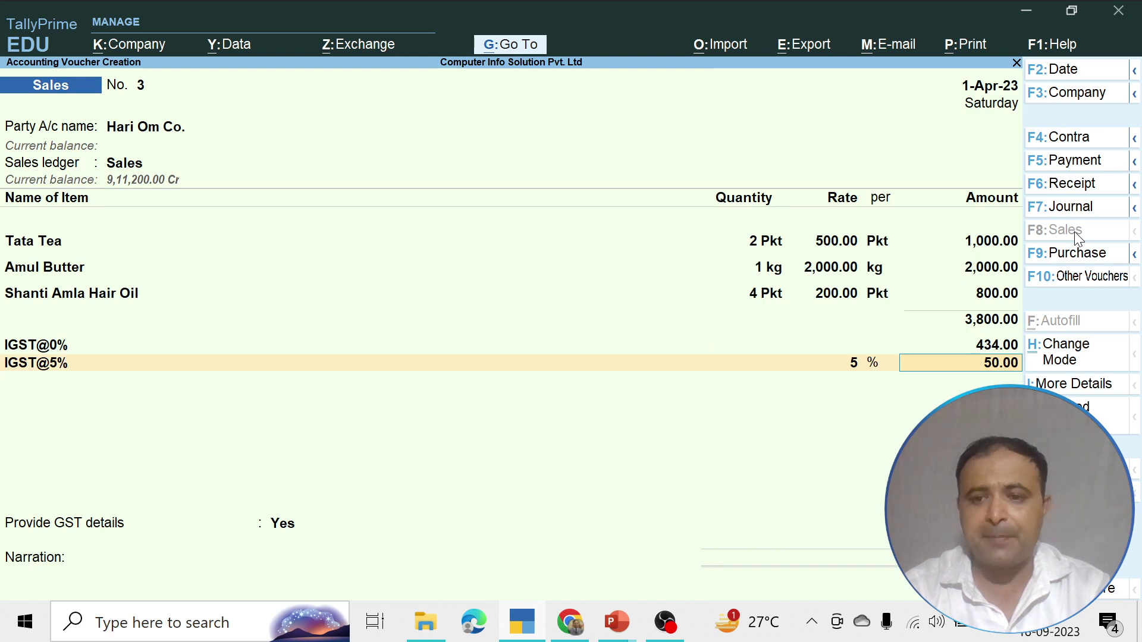
pyautogui.press('Return')
# Add IGST@12% (240.00) and IGST@18% tax lines, rechecking the tax amounts
pyautogui.write('I')
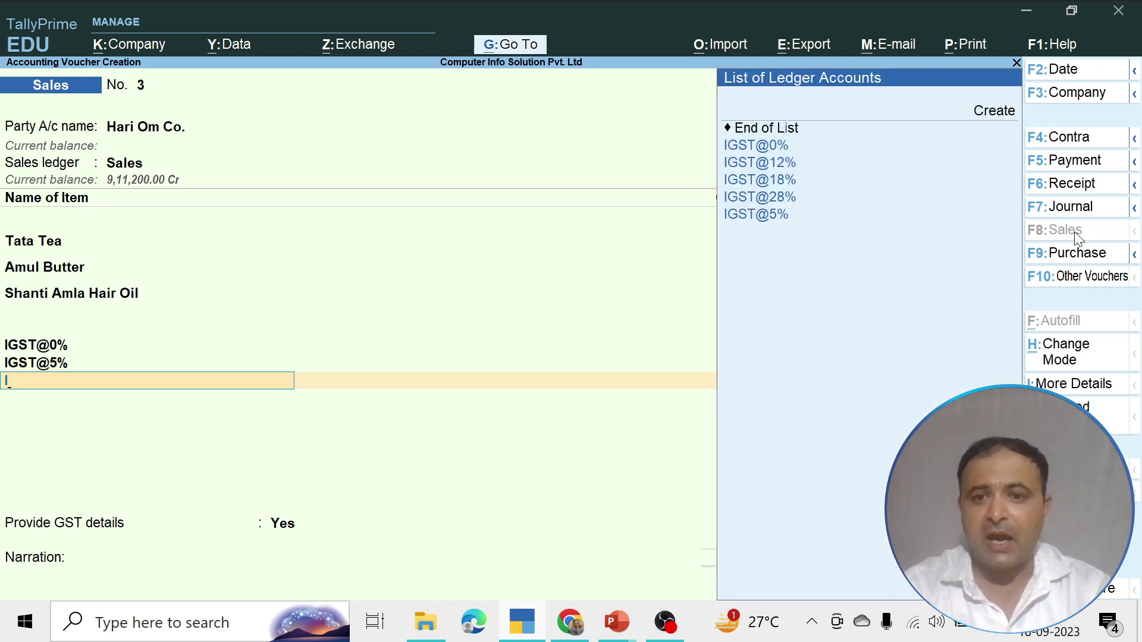
pyautogui.press('Down')
pyautogui.press('Return')
pyautogui.press('Return')
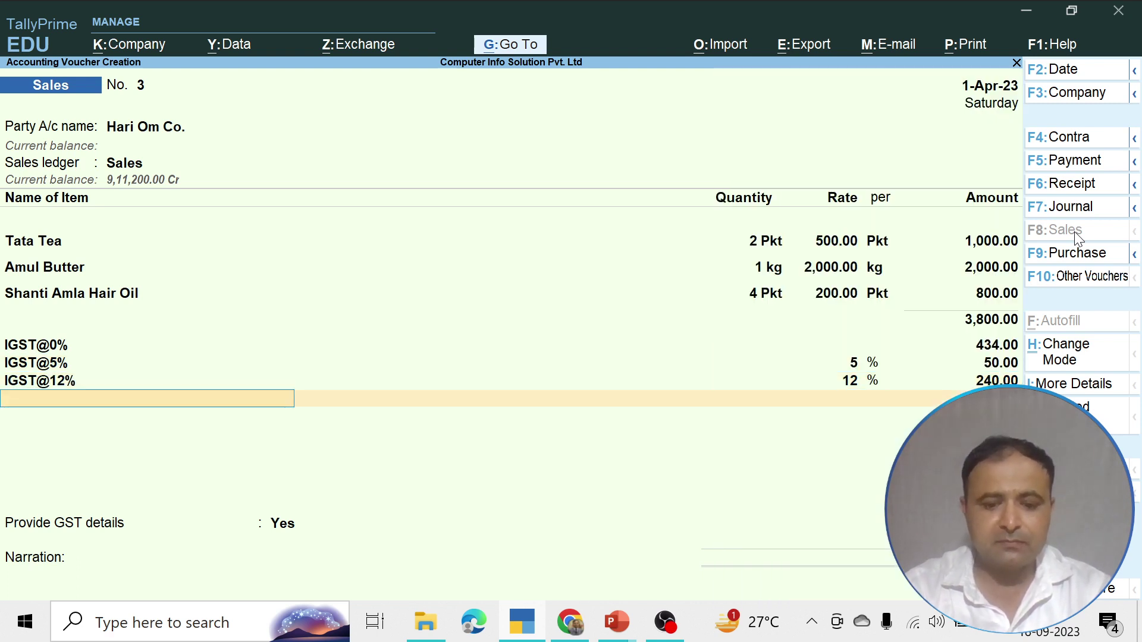
pyautogui.write('I')
pyautogui.press('Down')
pyautogui.press('Down')
pyautogui.press('Down')
pyautogui.press('Return')
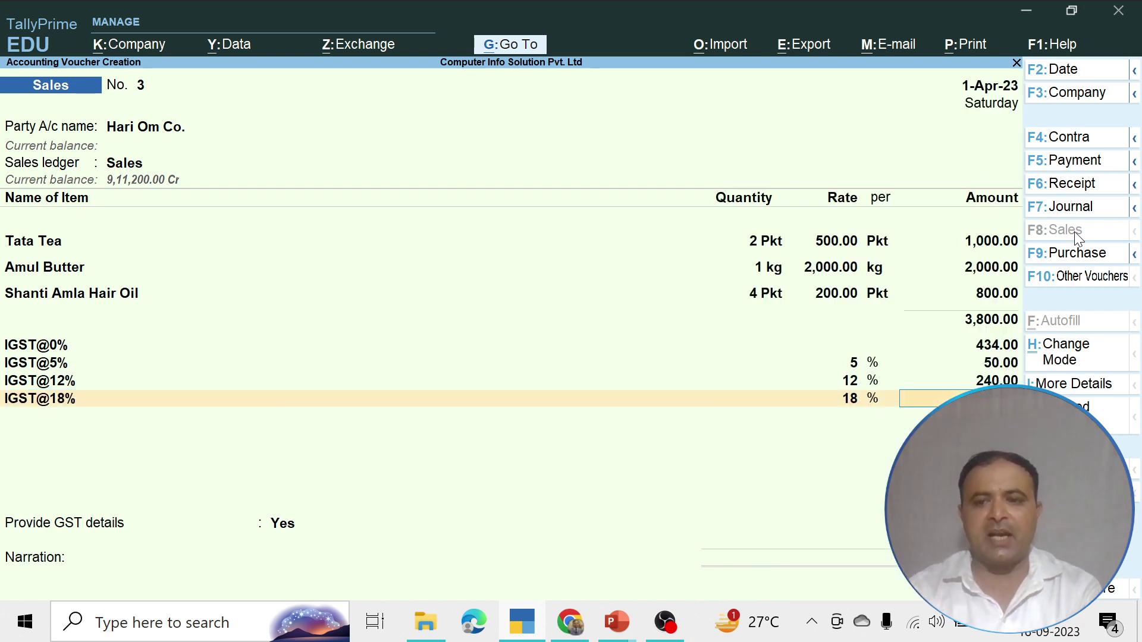
pyautogui.press('Up')
pyautogui.press('Up')
pyautogui.press('Up')
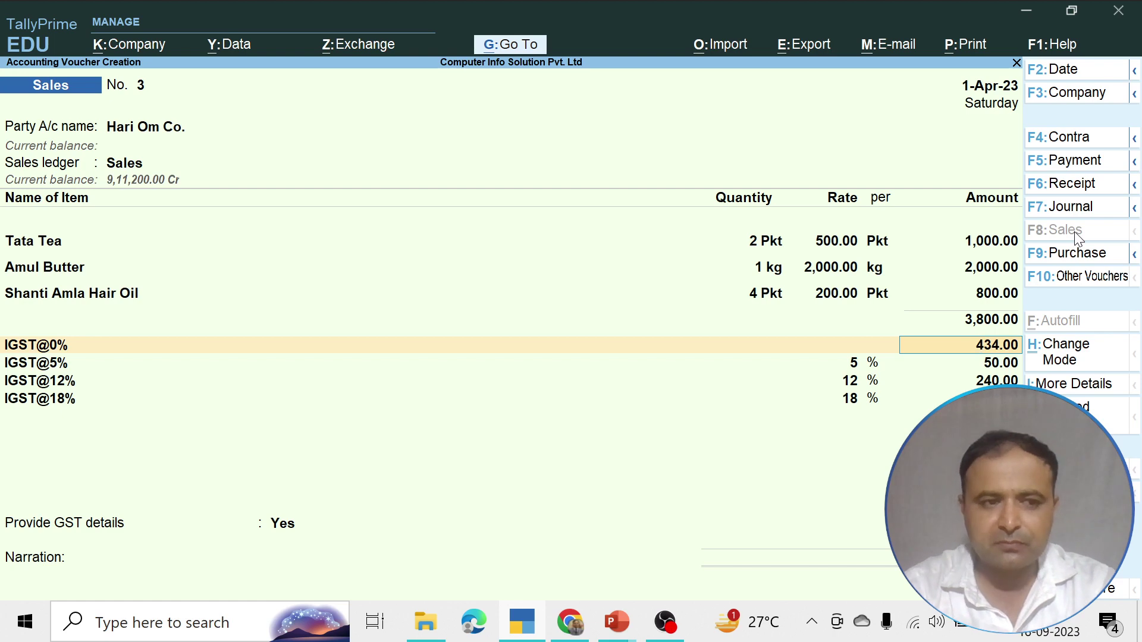
pyautogui.press('BackSpace')
pyautogui.press('BackSpace')
pyautogui.press('BackSpace')
pyautogui.press('BackSpace')
pyautogui.press('Return')
pyautogui.press('Return')
pyautogui.press('Return')
pyautogui.press('Return')
pyautogui.press('Return')
pyautogui.press('Return')
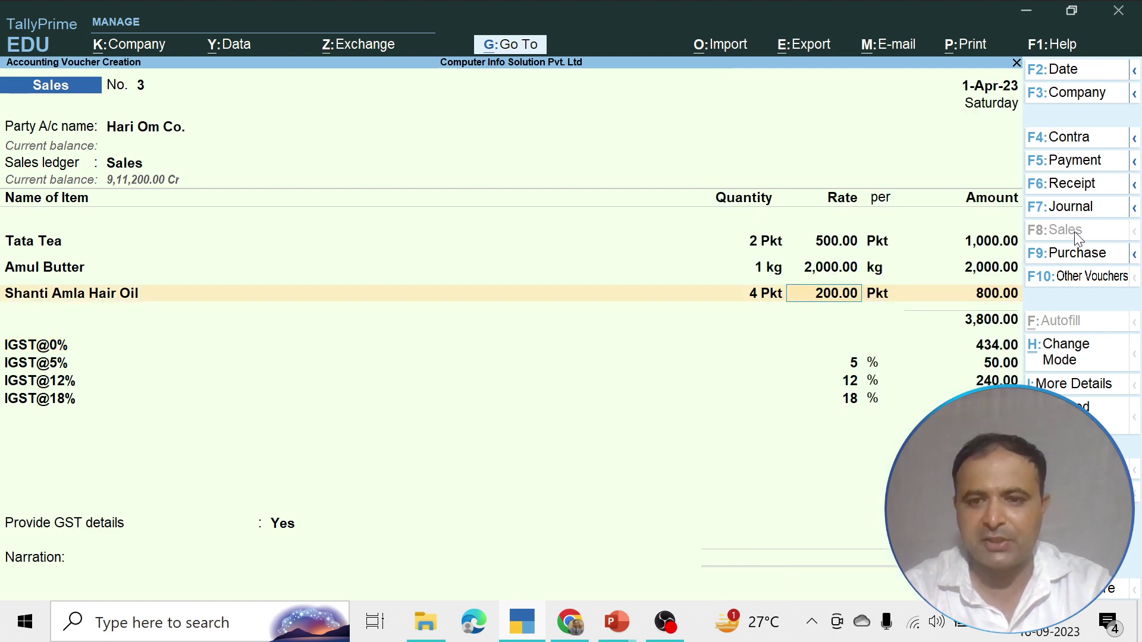
pyautogui.press('Return')
pyautogui.press('Return')
pyautogui.press('Return')
pyautogui.press('Return')
pyautogui.press('Return')
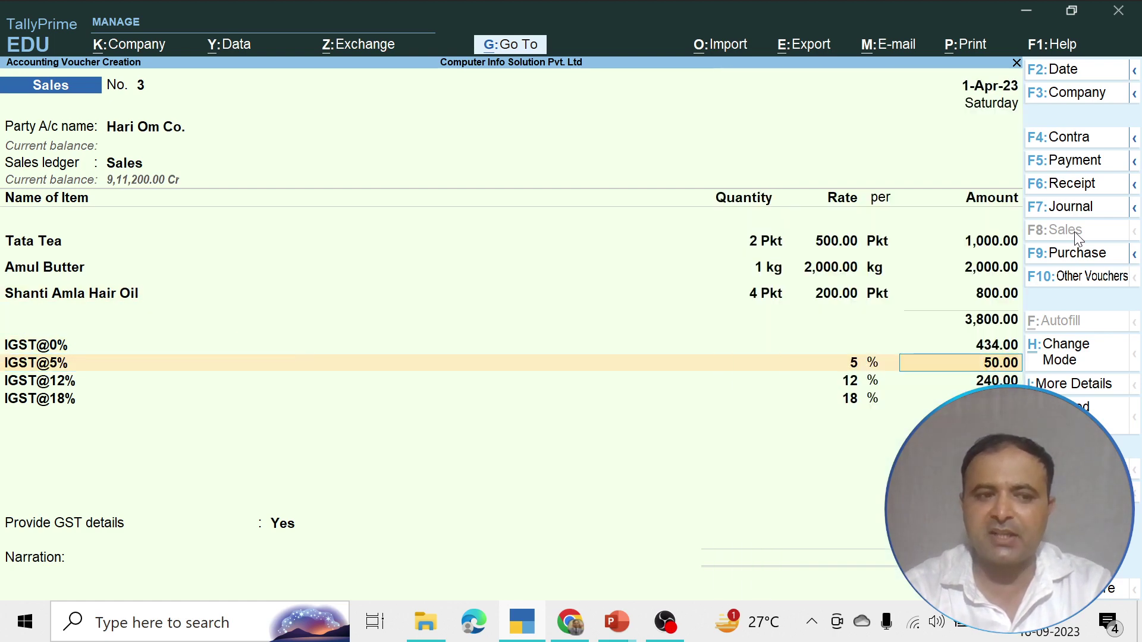
pyautogui.press('Return')
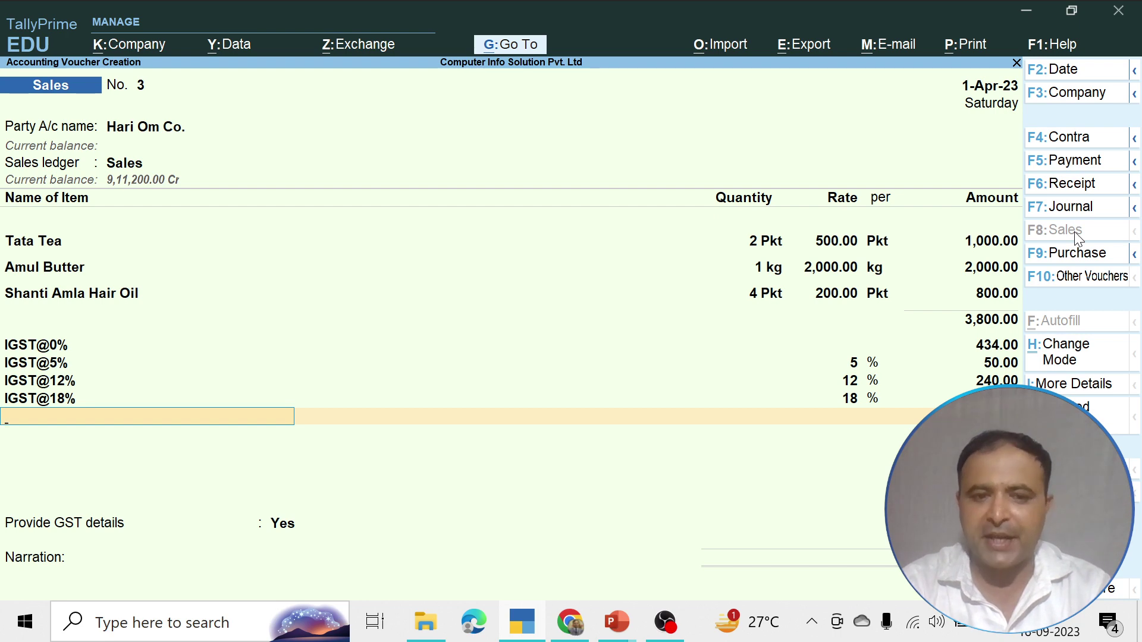
# Set Provide GST details to No on sales voucher 3
pyautogui.press('Return')
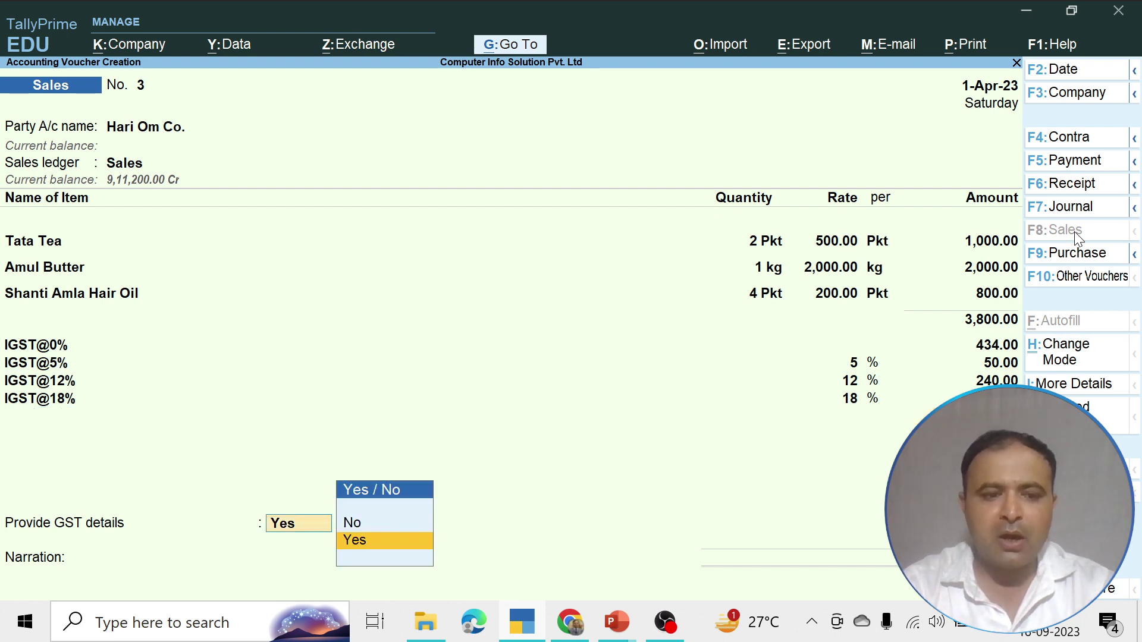
pyautogui.press('Up')
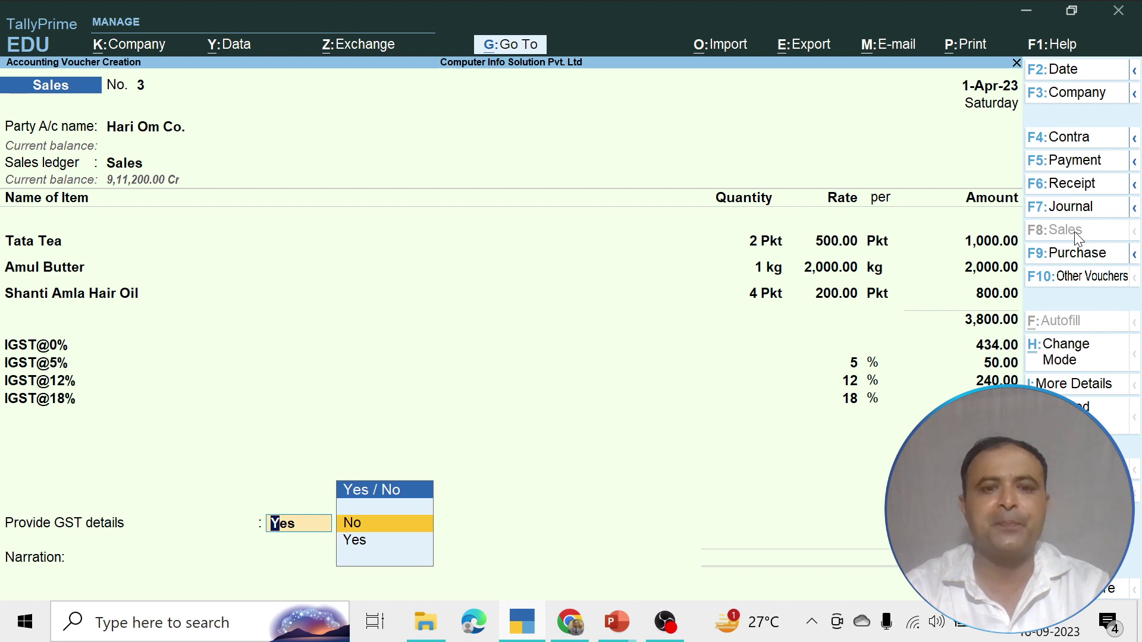
pyautogui.press('Return')
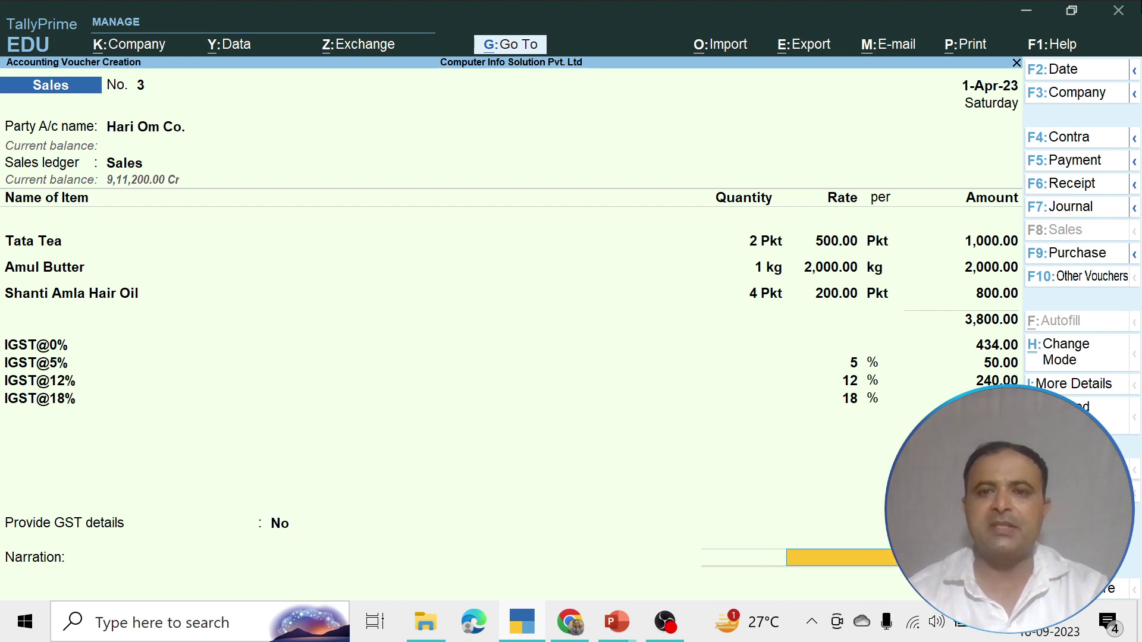
# Preview voucher 3's Tax Invoice for Hari Om Co. totalling ₹4,668.00, then close the preview
pyautogui.click(968, 44)
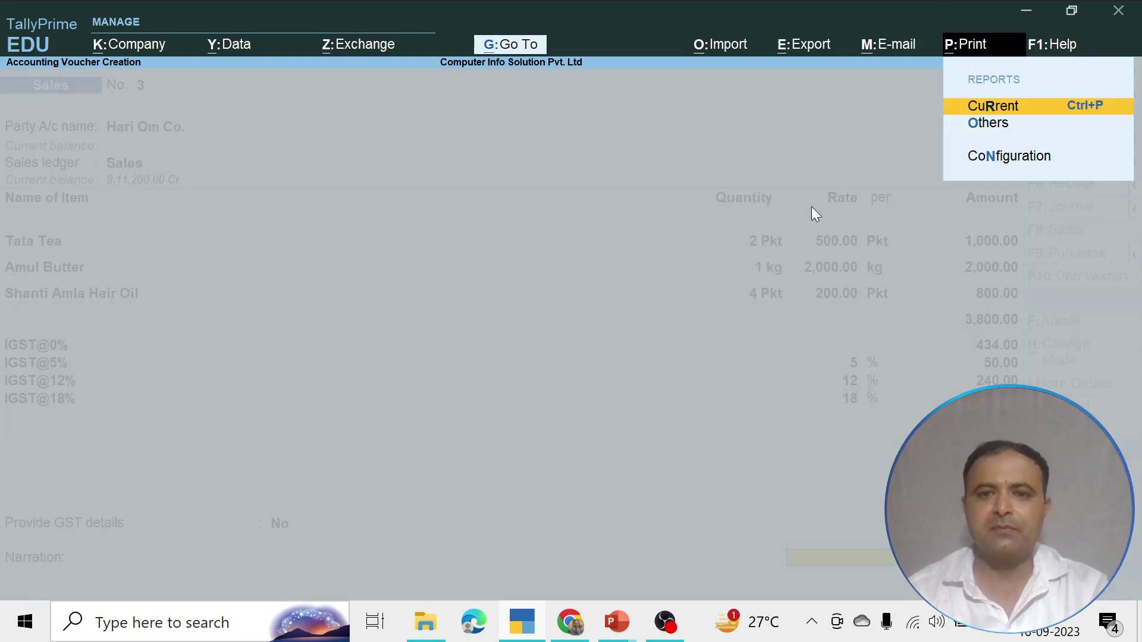
pyautogui.click(1009, 110)
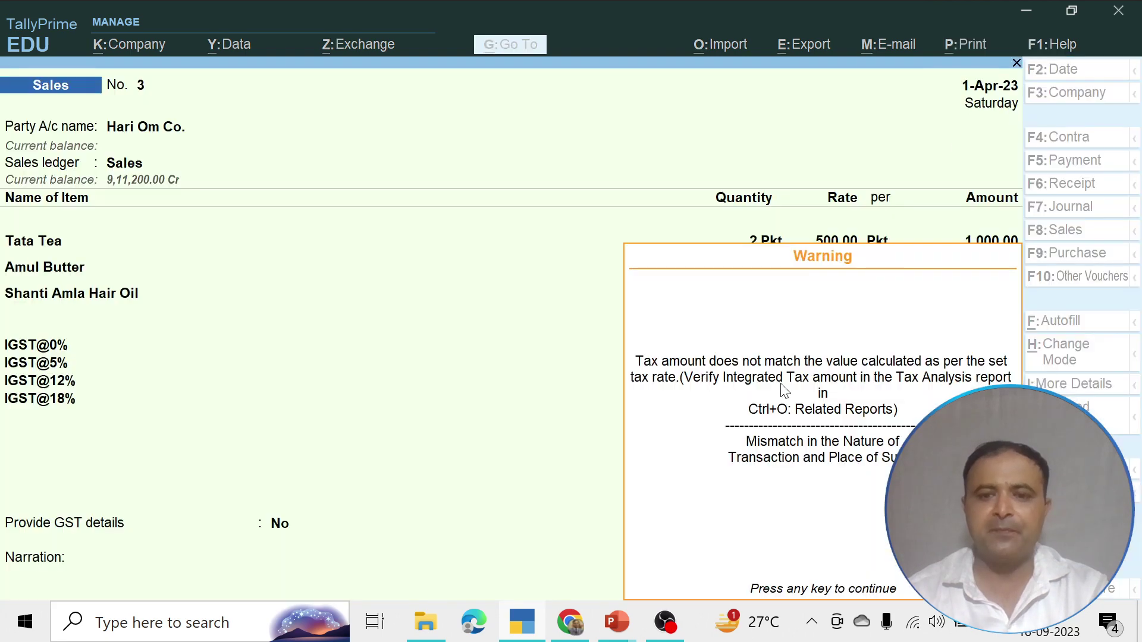
pyautogui.press('Return')
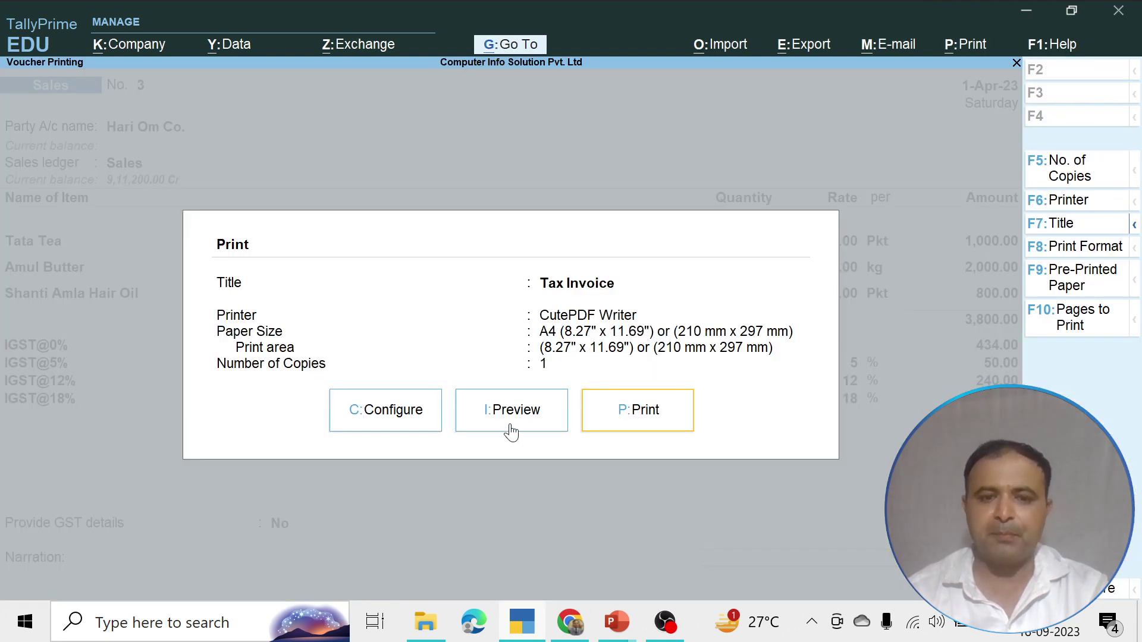
pyautogui.click(509, 426)
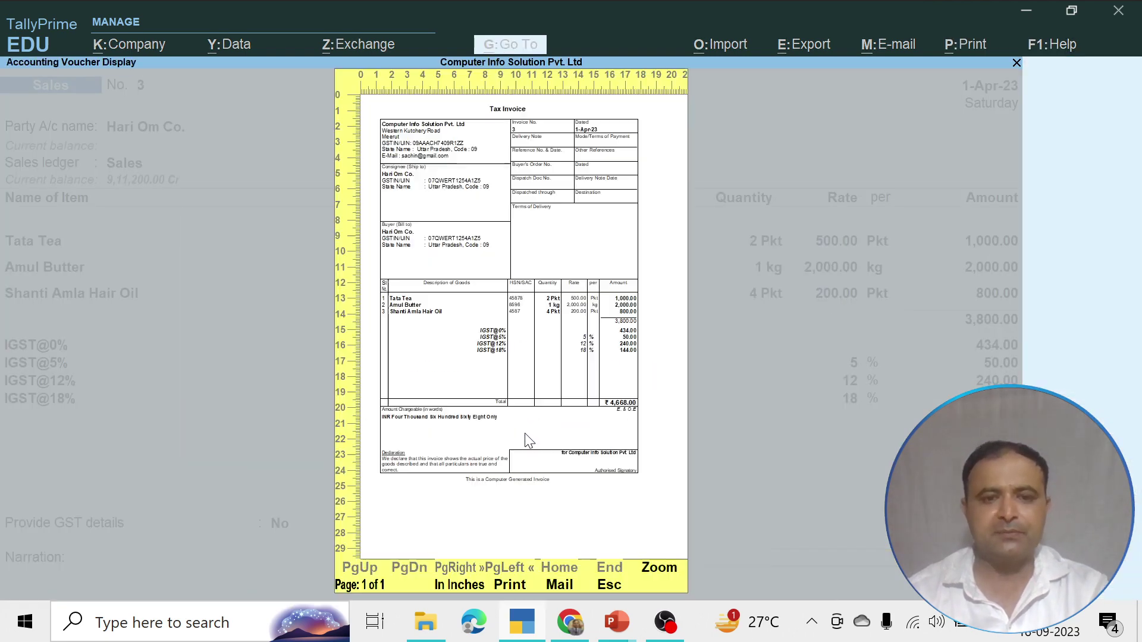
pyautogui.click(659, 574)
pyautogui.scroll(-5, 558, 454)
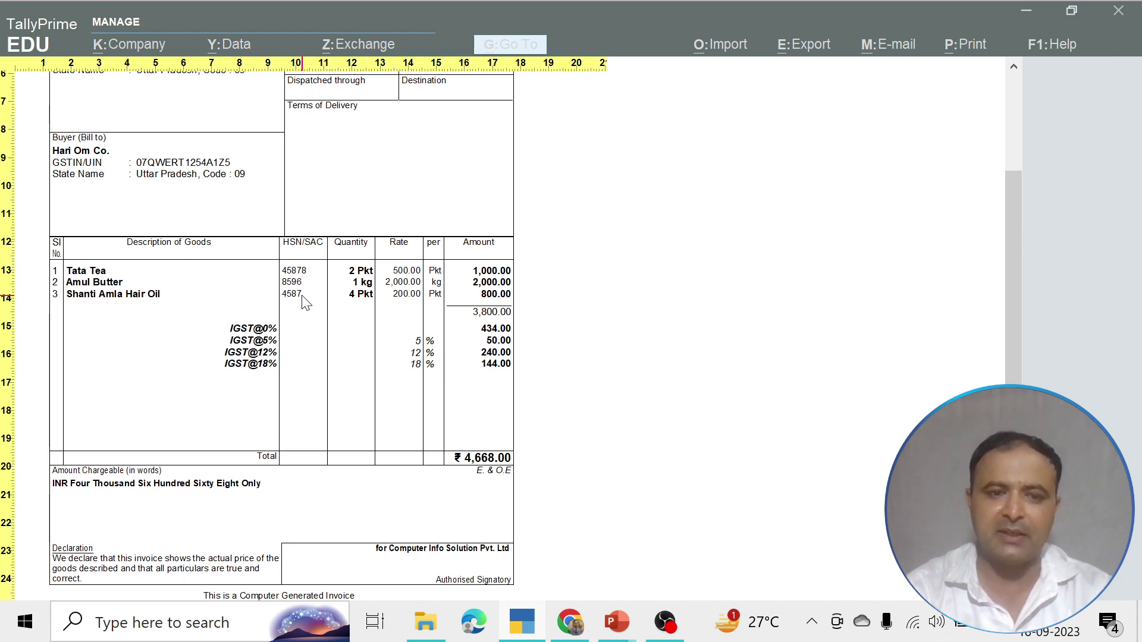
pyautogui.click(304, 302)
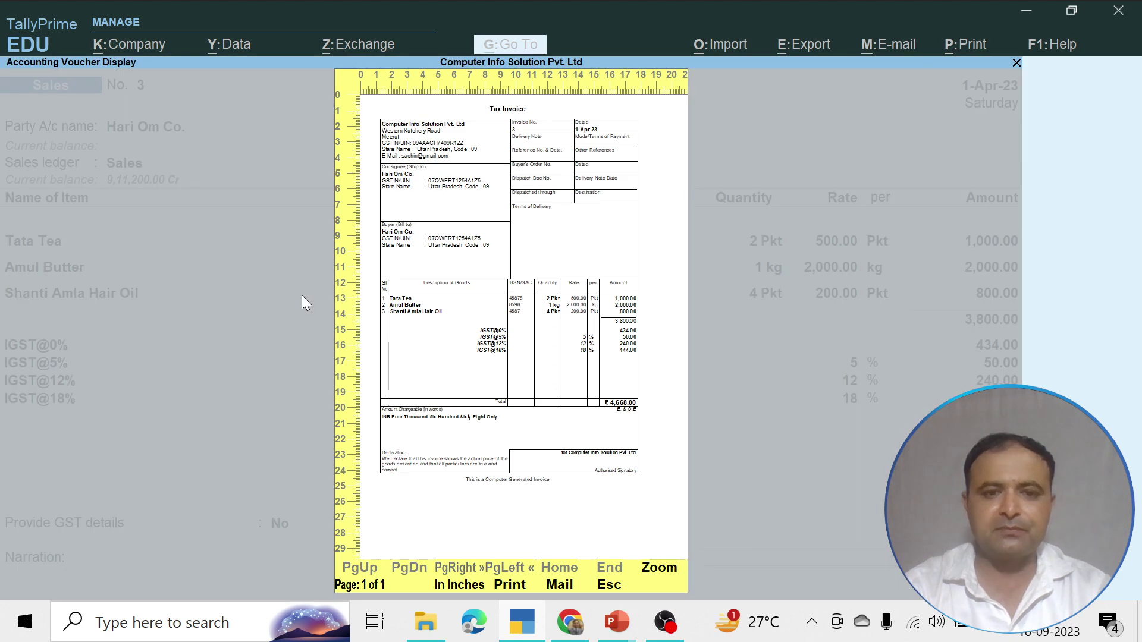
pyautogui.press('Escape')
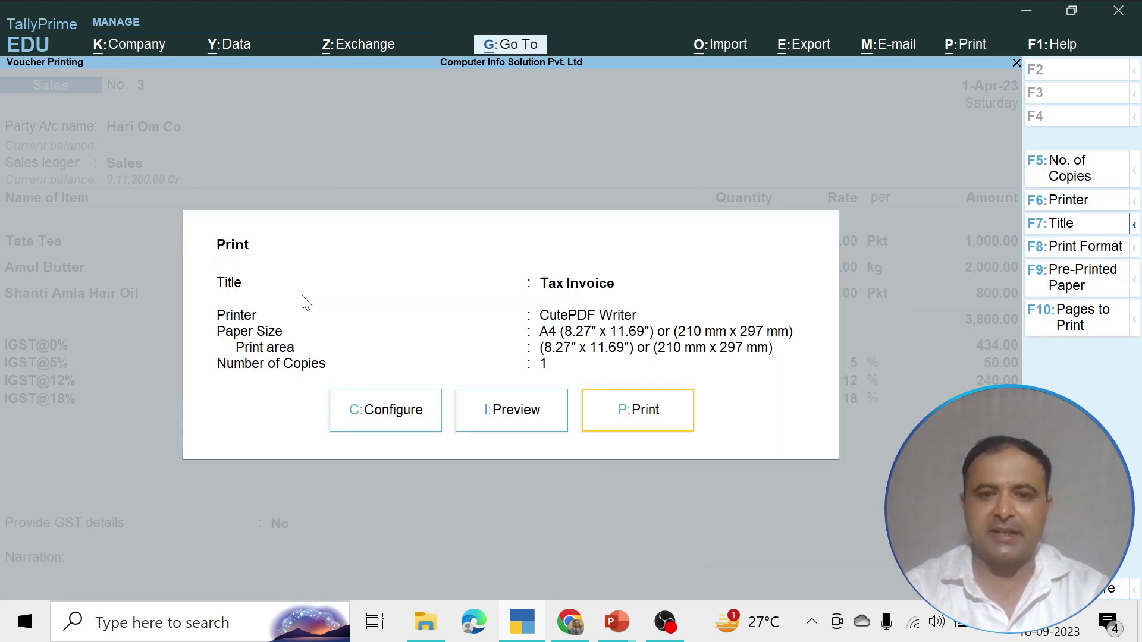
pyautogui.press('Escape')
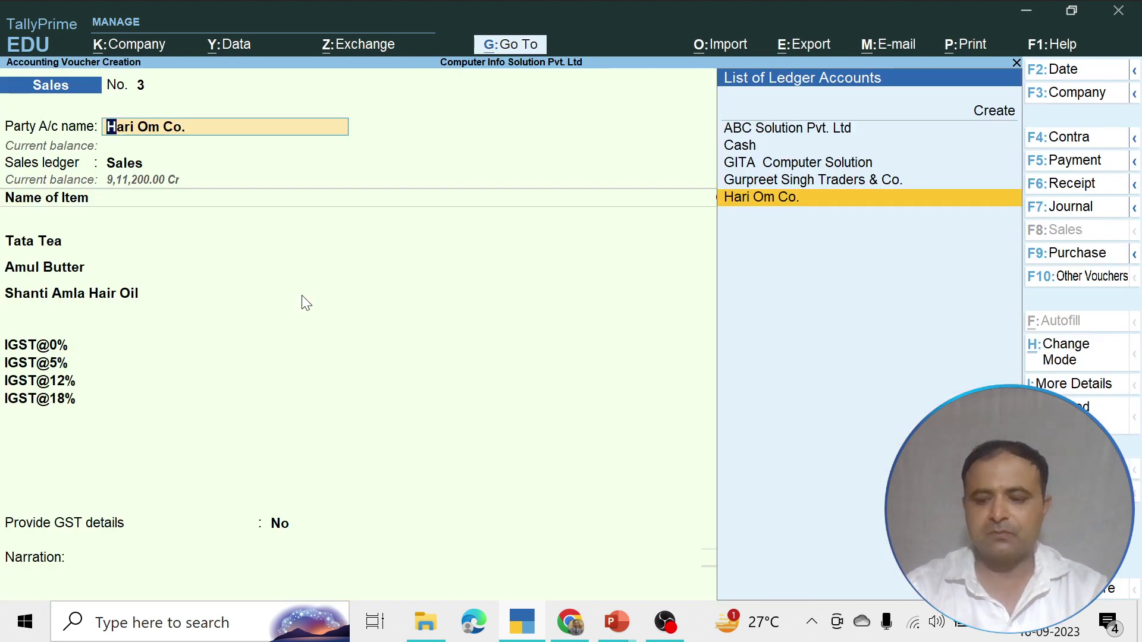
# Save sales voucher 3 with Ctrl+A, accepting its tax details, to reach blank voucher 4
pyautogui.press('Return')
pyautogui.press('Return')
pyautogui.press('Return')
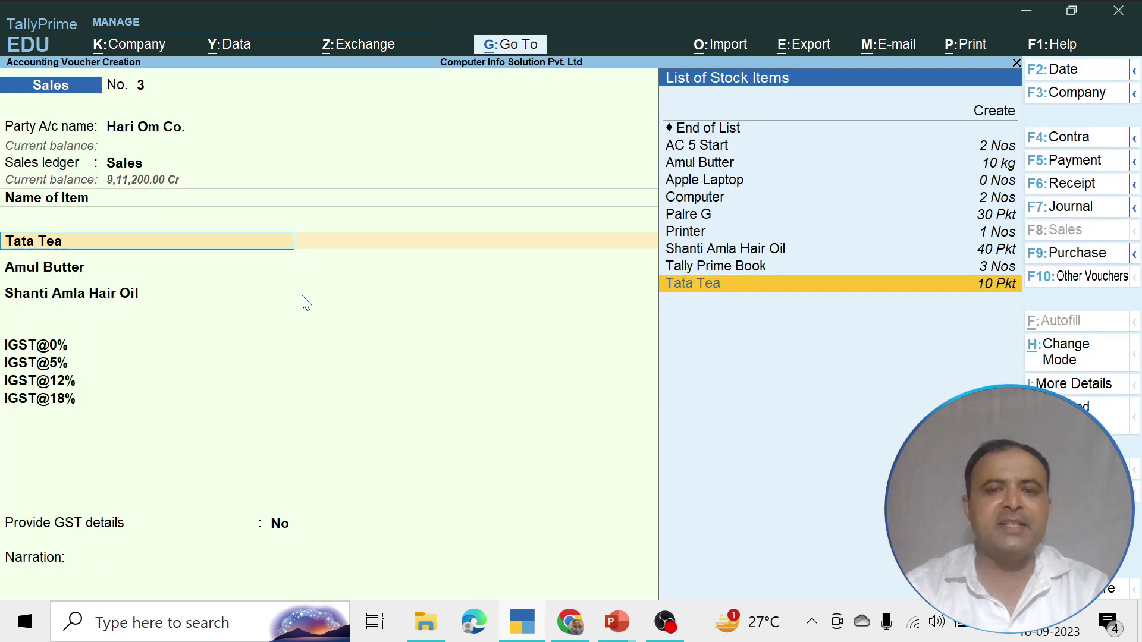
pyautogui.press('Return')
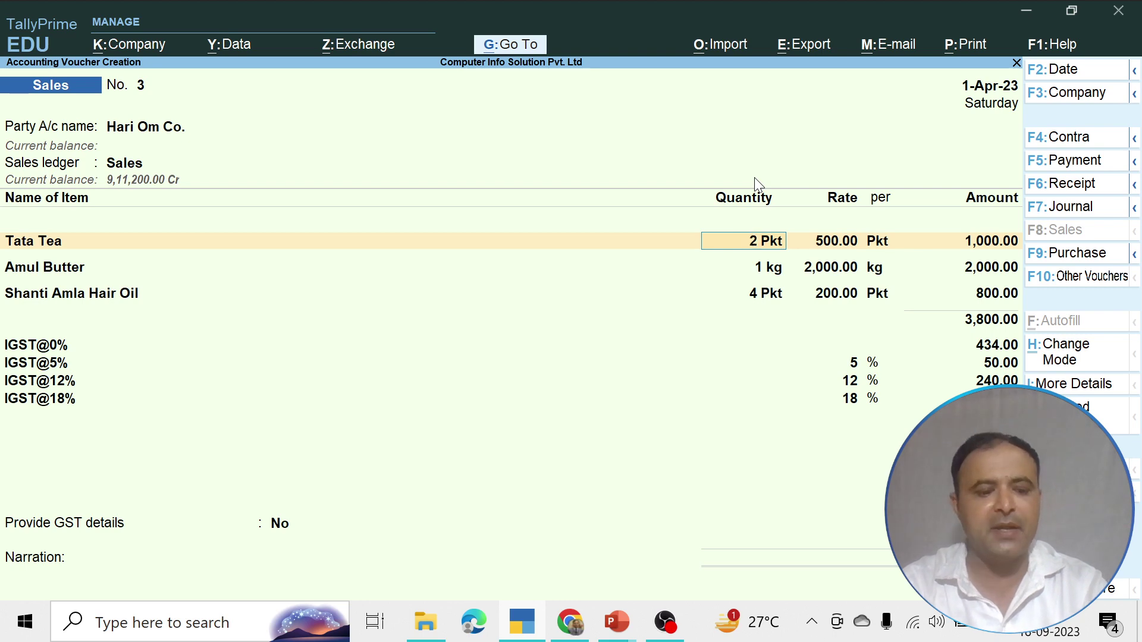
pyautogui.press('ctrl')
pyautogui.hotkey('ctrl', 'a')
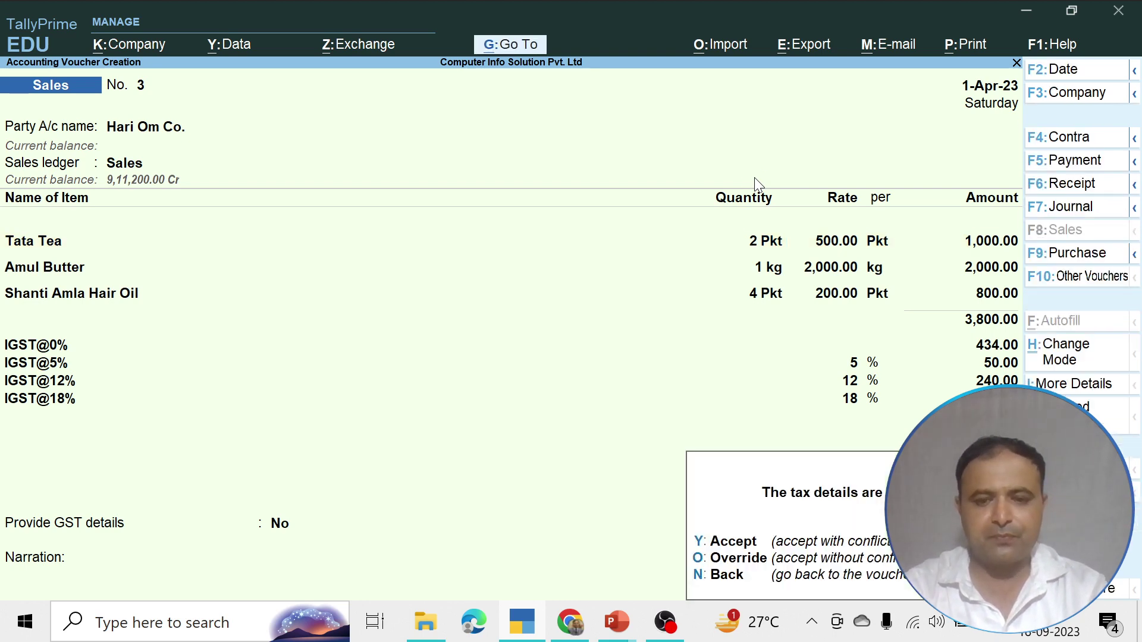
pyautogui.press('y')
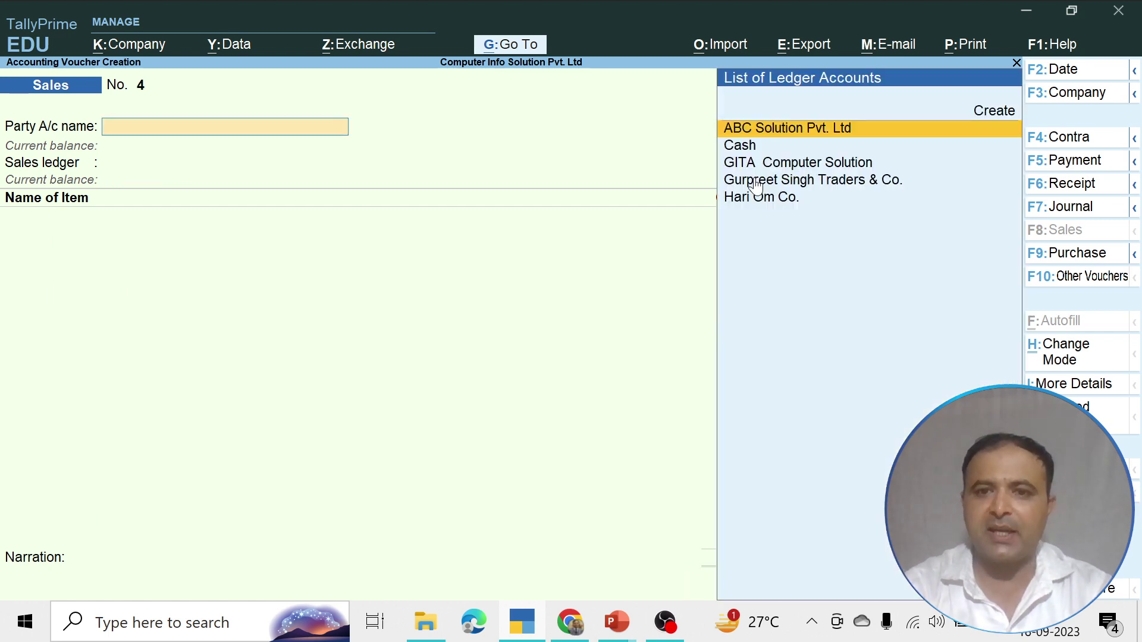
# Bill ABC Solution Pvt. Ltd as Interstate Sales Taxable for 2 Nos AC 5 Start at 50,000
pyautogui.press('Return')
pyautogui.press('Return')
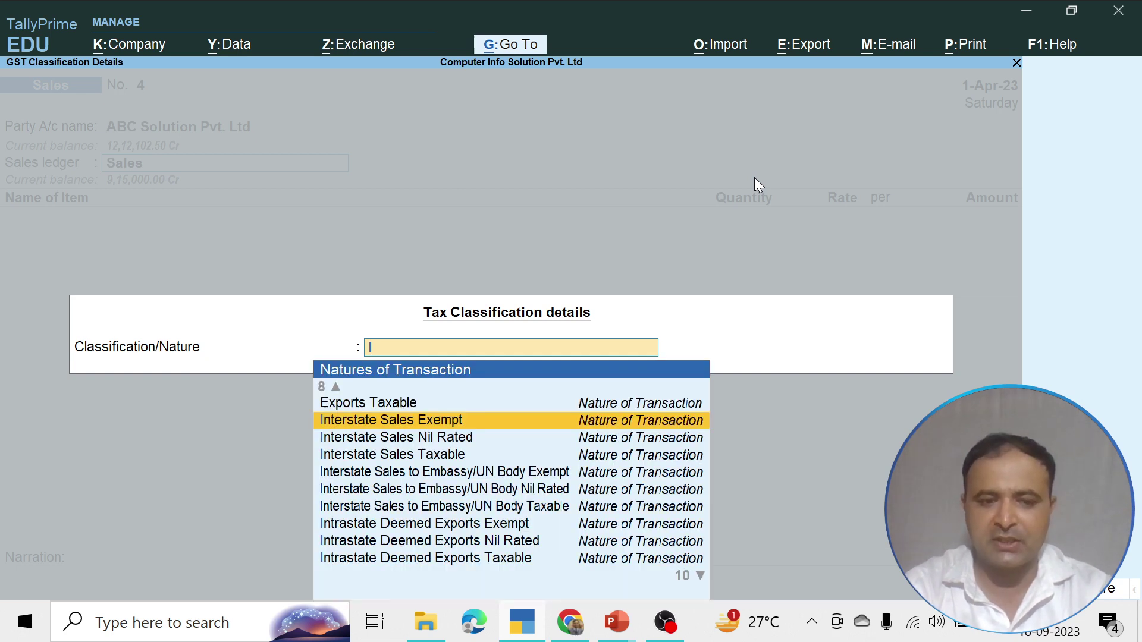
pyautogui.press('Down')
pyautogui.press('Up')
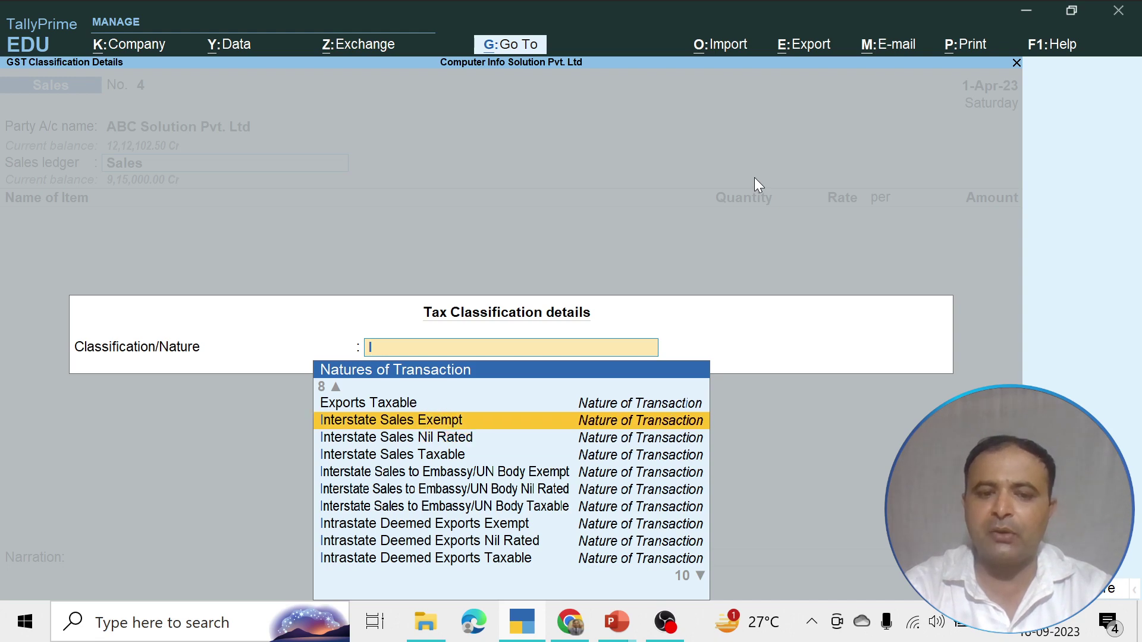
pyautogui.press('Down')
pyautogui.press('Down')
pyautogui.press('Return')
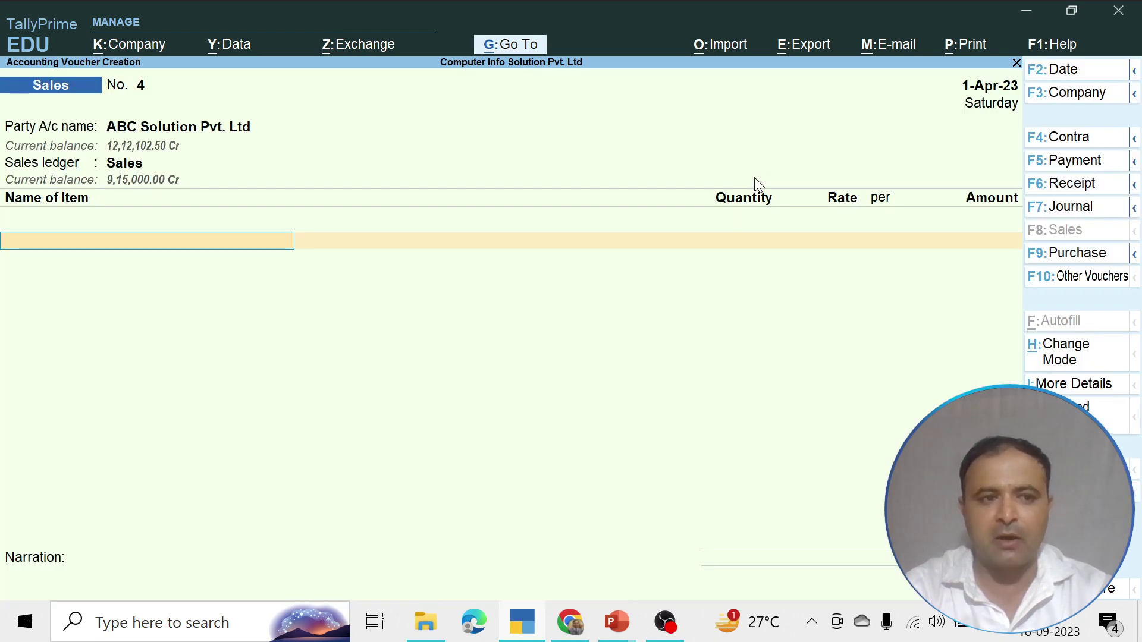
pyautogui.write('A')
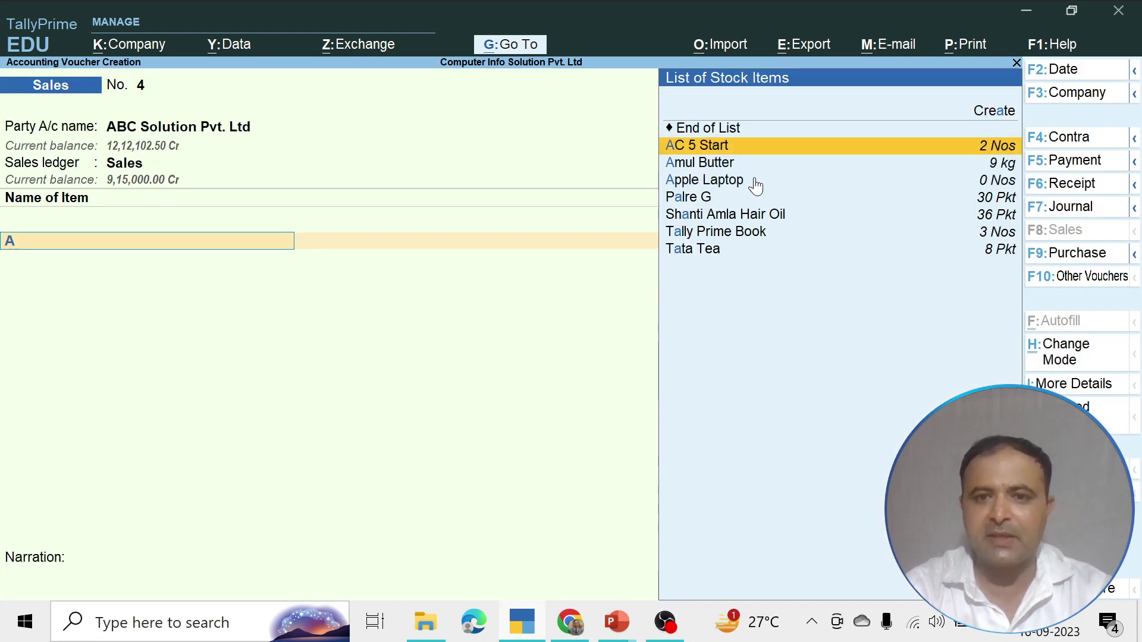
pyautogui.press('Return')
pyautogui.write('2')
pyautogui.press('Return')
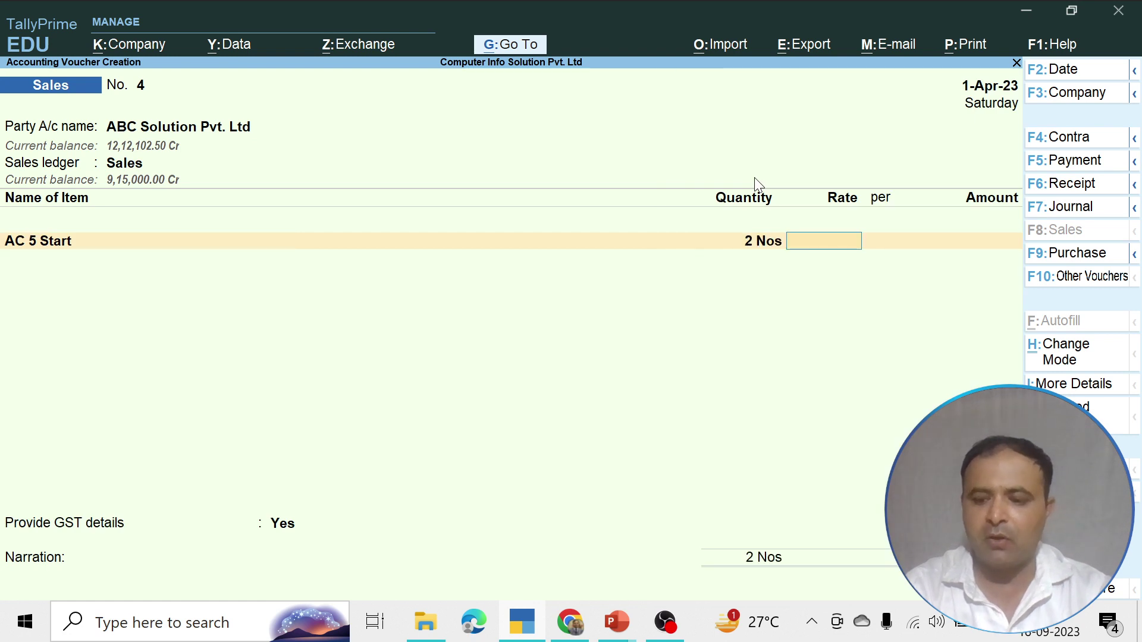
pyautogui.write('50,000')
pyautogui.press('Return')
pyautogui.press('Return')
pyautogui.press('Return')
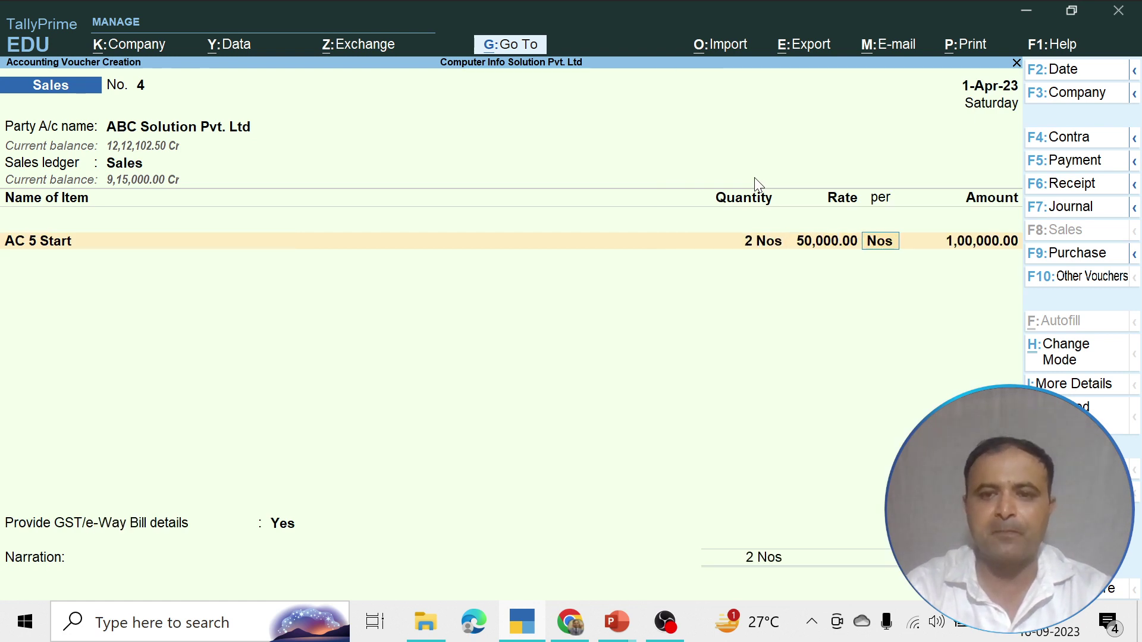
# Add IGST@28% (28,000.00), set GST details to No, and accept New Ref 4 for 1,28,000.00 Dr
pyautogui.press('Return')
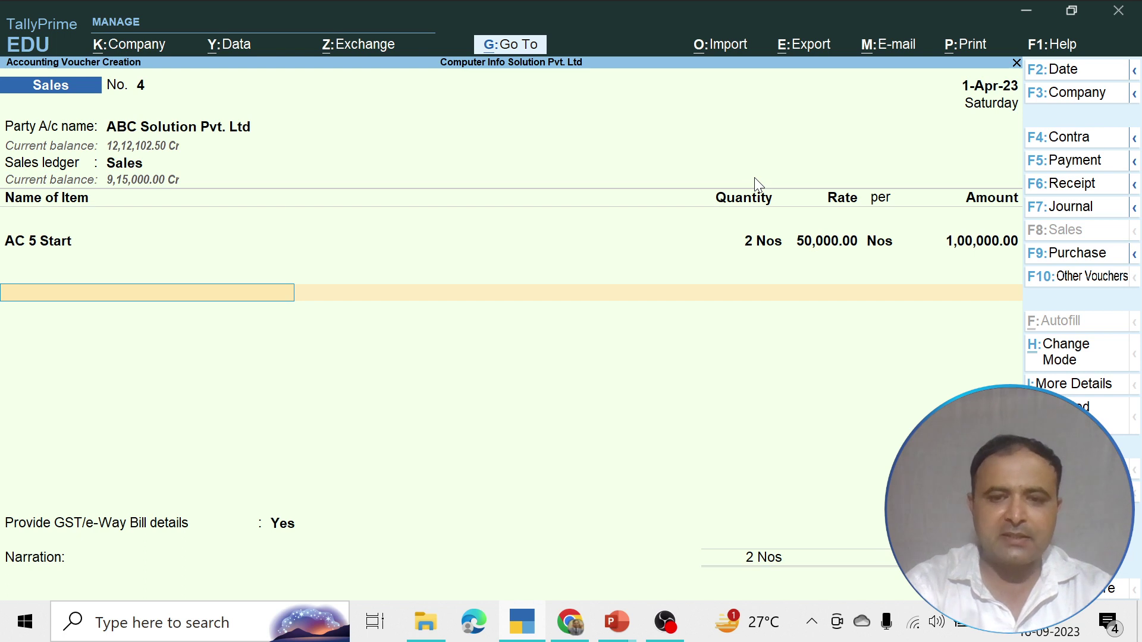
pyautogui.press('Down')
pyautogui.press('Down')
pyautogui.press('Down')
pyautogui.press('Down')
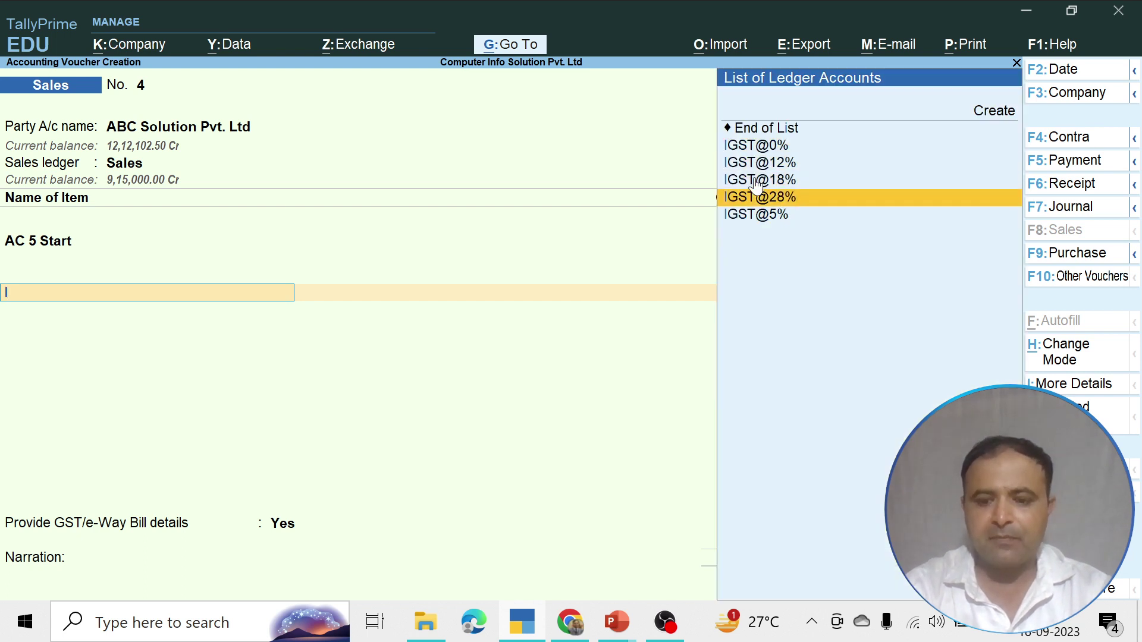
pyautogui.press('Return')
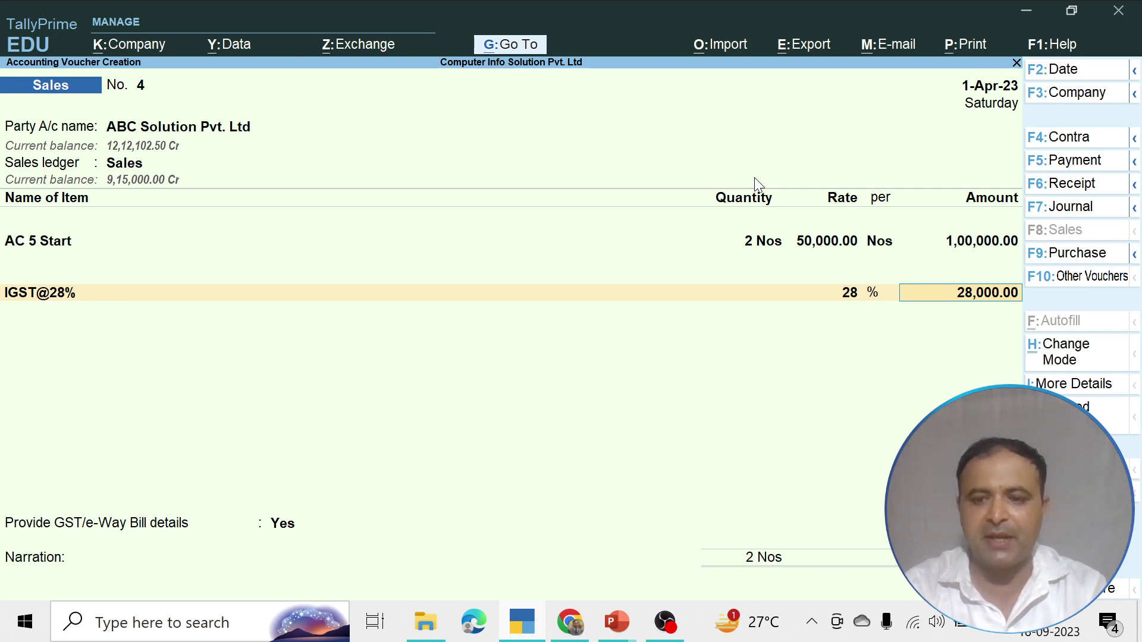
pyautogui.press('Return')
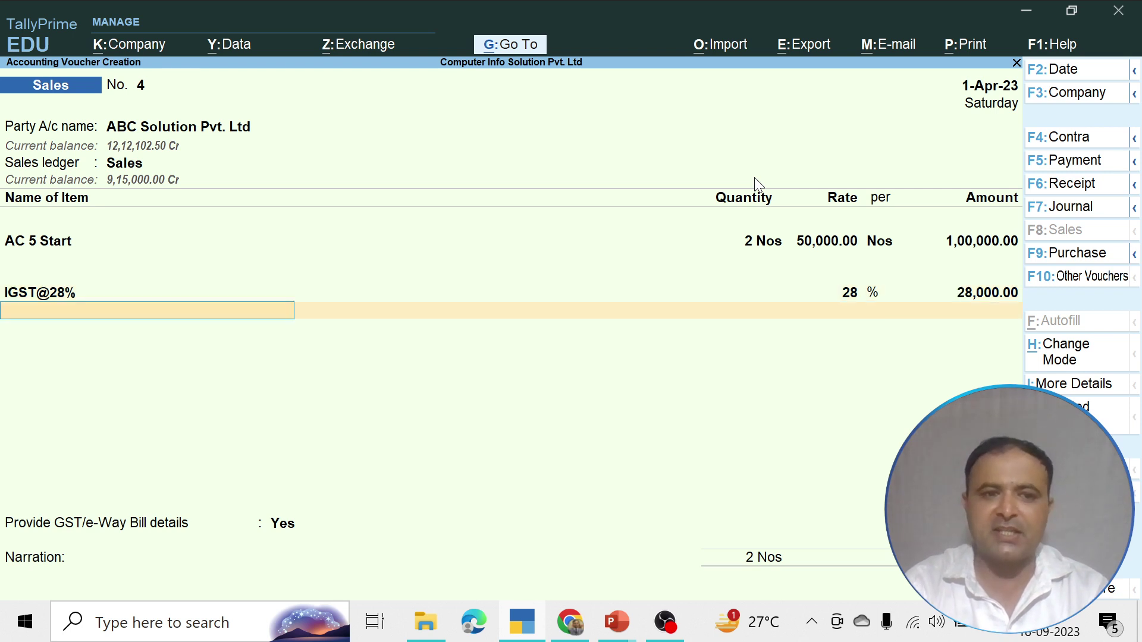
pyautogui.press('Return')
pyautogui.press('Up')
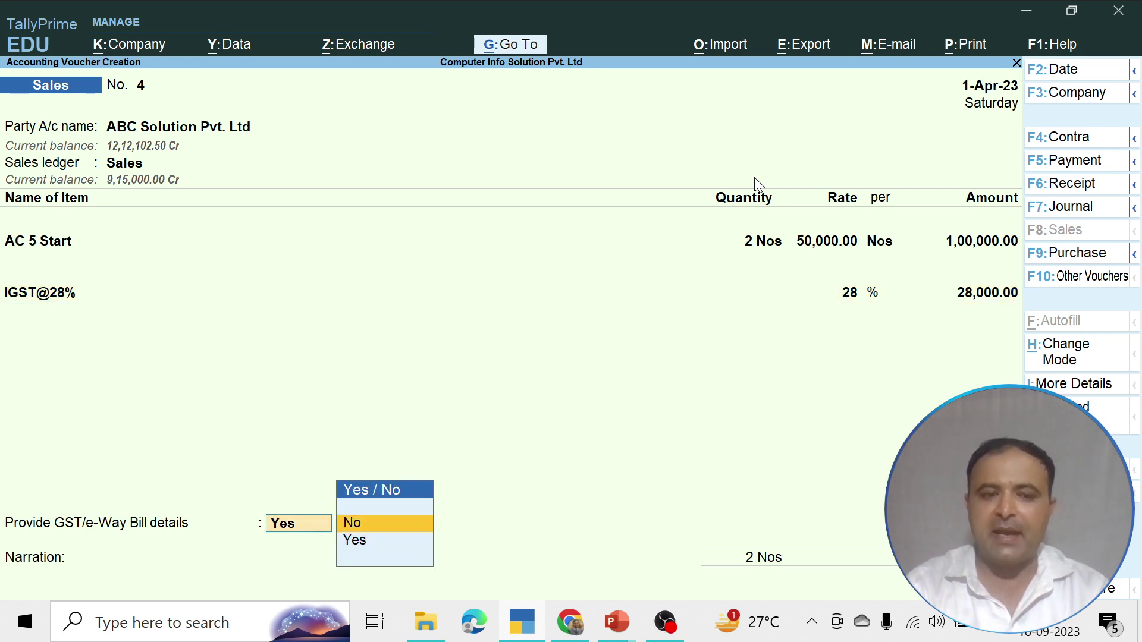
pyautogui.press('Return')
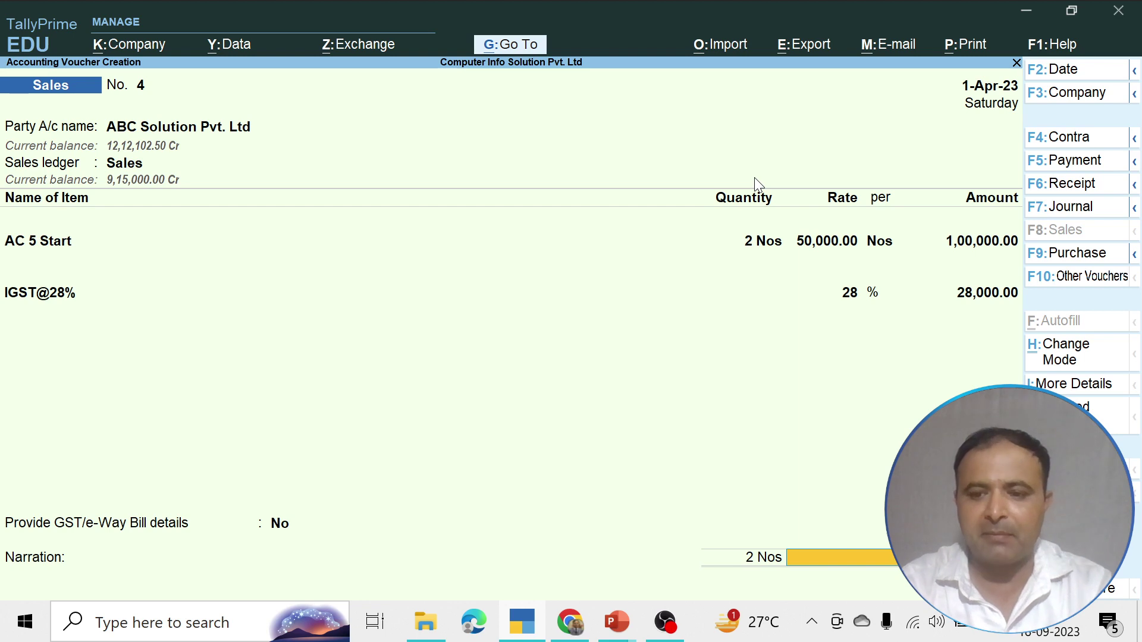
pyautogui.press('Return')
pyautogui.press('Return')
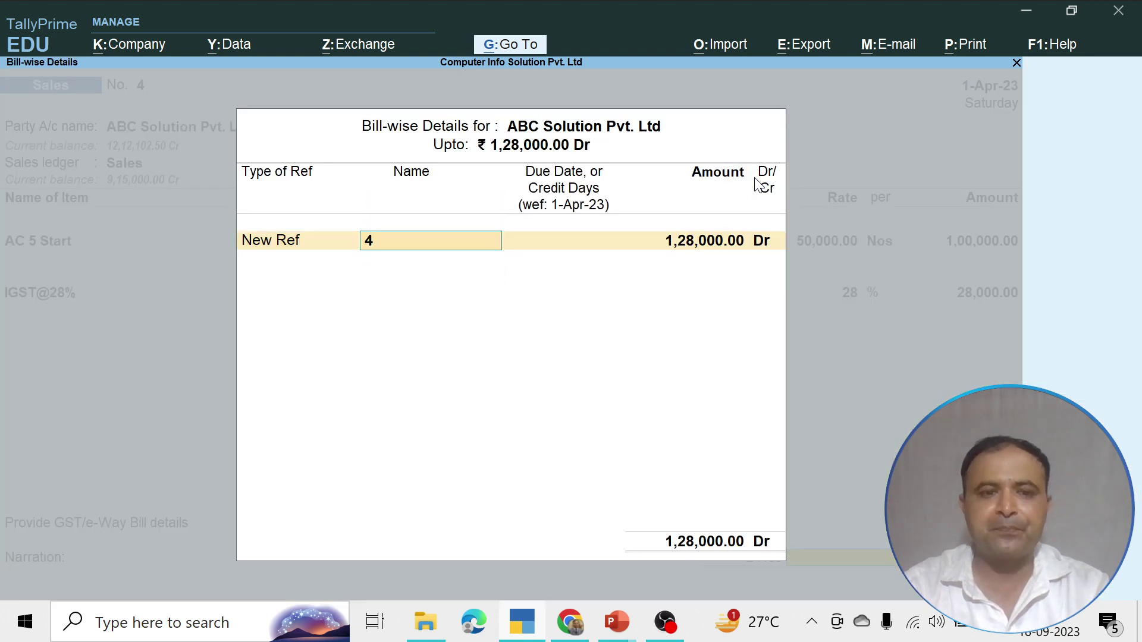
pyautogui.press('Return')
pyautogui.press('Return')
pyautogui.press('Return')
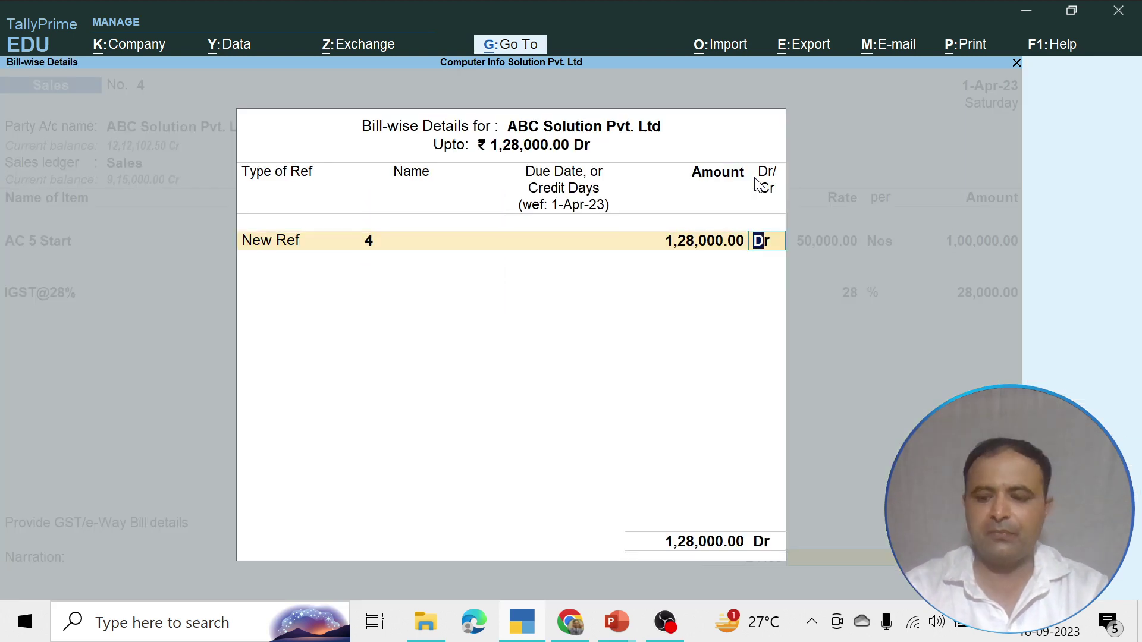
pyautogui.press('Return')
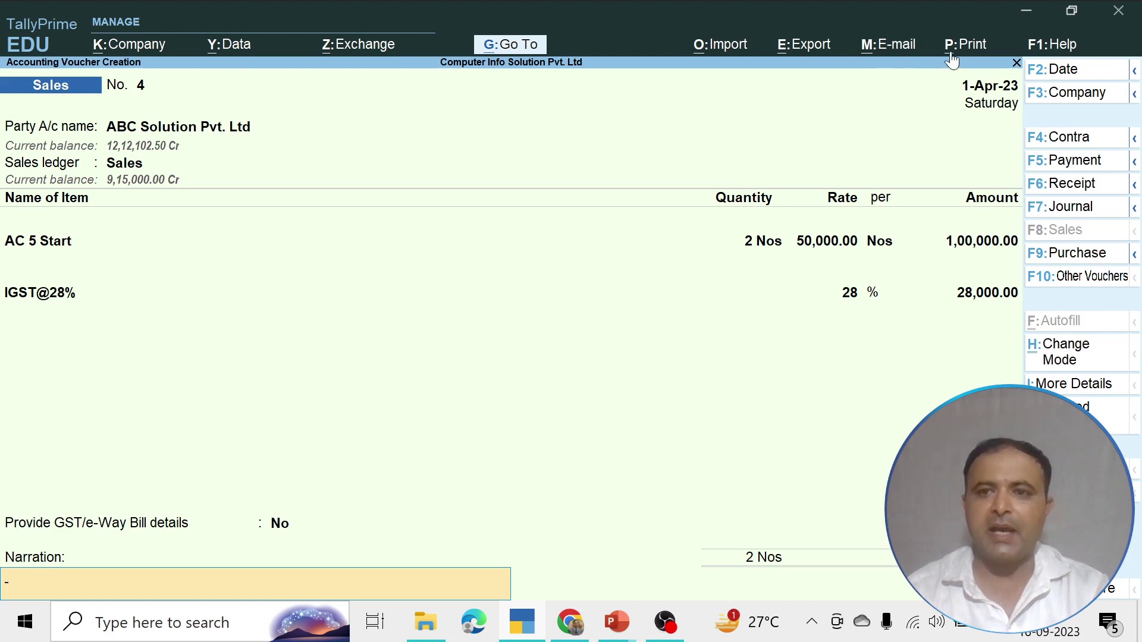
# Preview voucher 4's Tax Invoice enlarged and scroll down to the ₹1,28,000.00 total and declaration
pyautogui.click(963, 45)
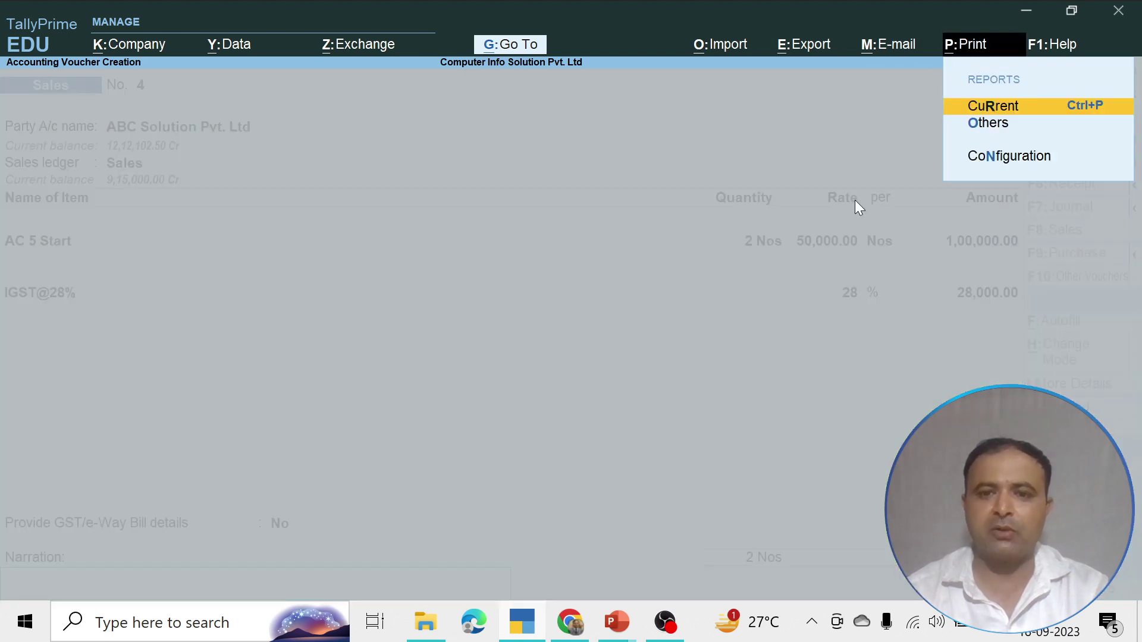
pyautogui.click(1021, 107)
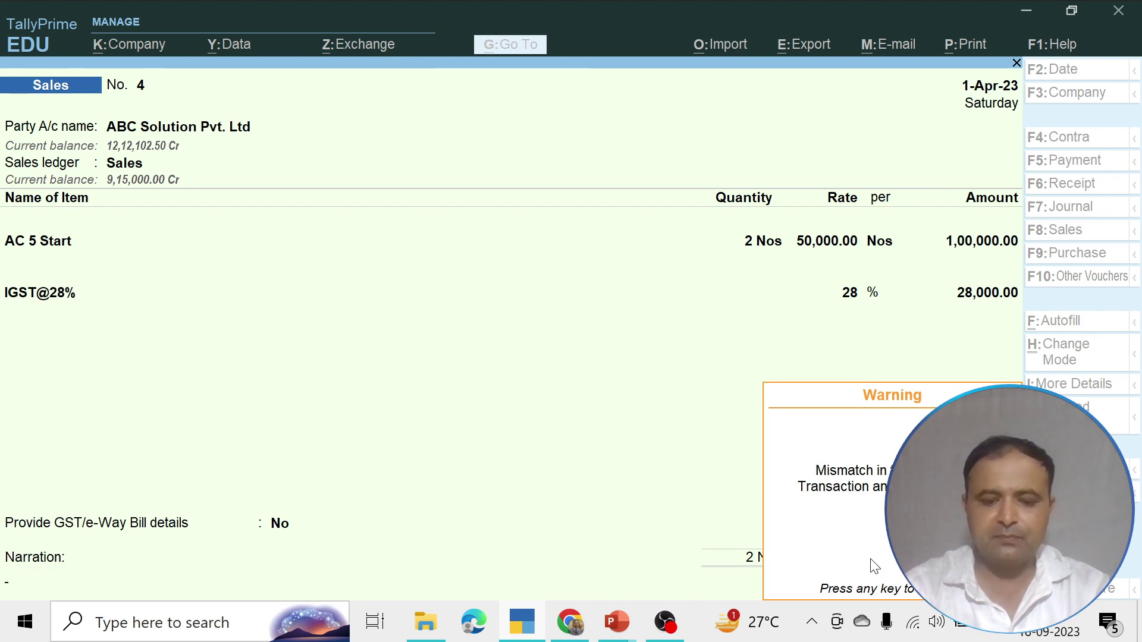
pyautogui.press('Return')
pyautogui.press('i')
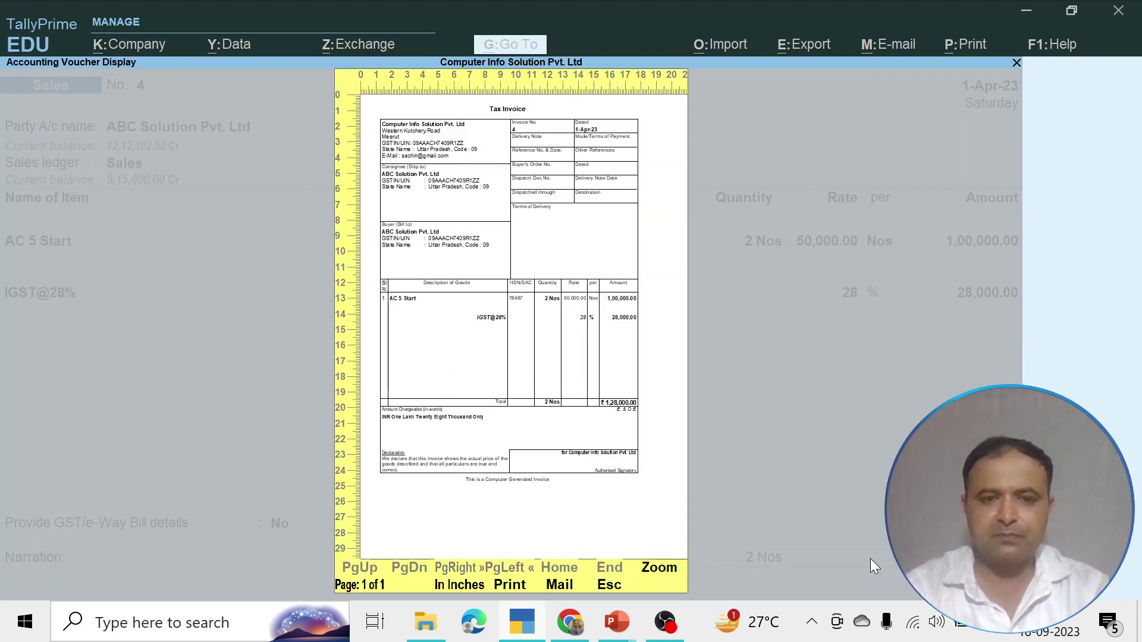
pyautogui.press('Return')
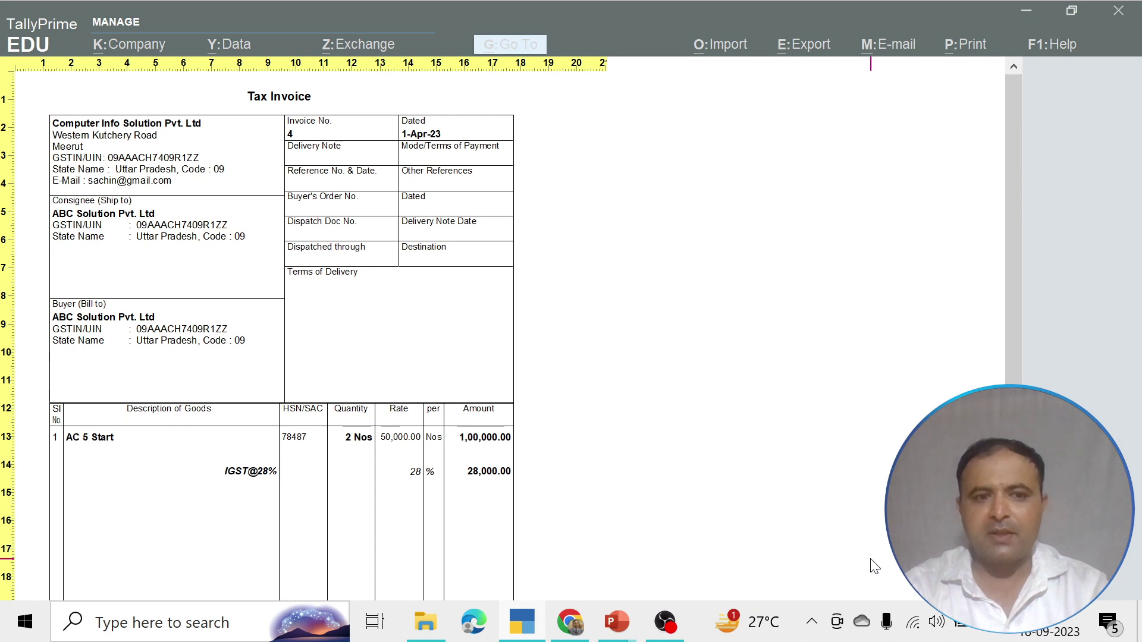
pyautogui.scroll(-3, 874, 567)
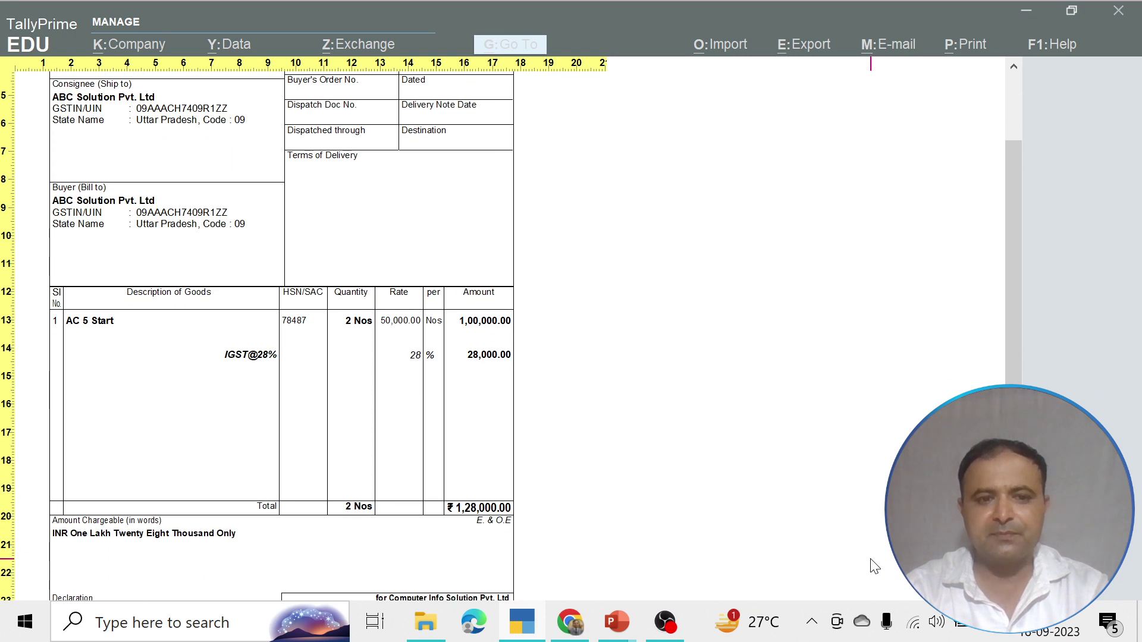
pyautogui.scroll(-2, 875, 567)
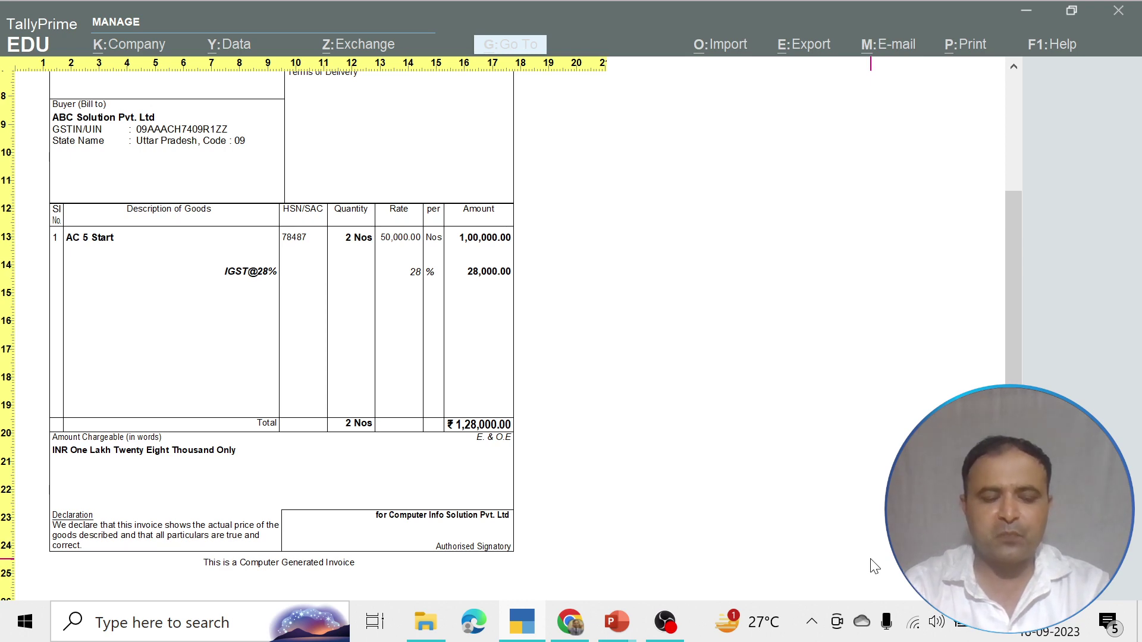
# Close the preview and save voucher 4, accepting tax details and declining the e-Way Bill
pyautogui.press('Escape')
pyautogui.press('Escape')
pyautogui.press('Escape')
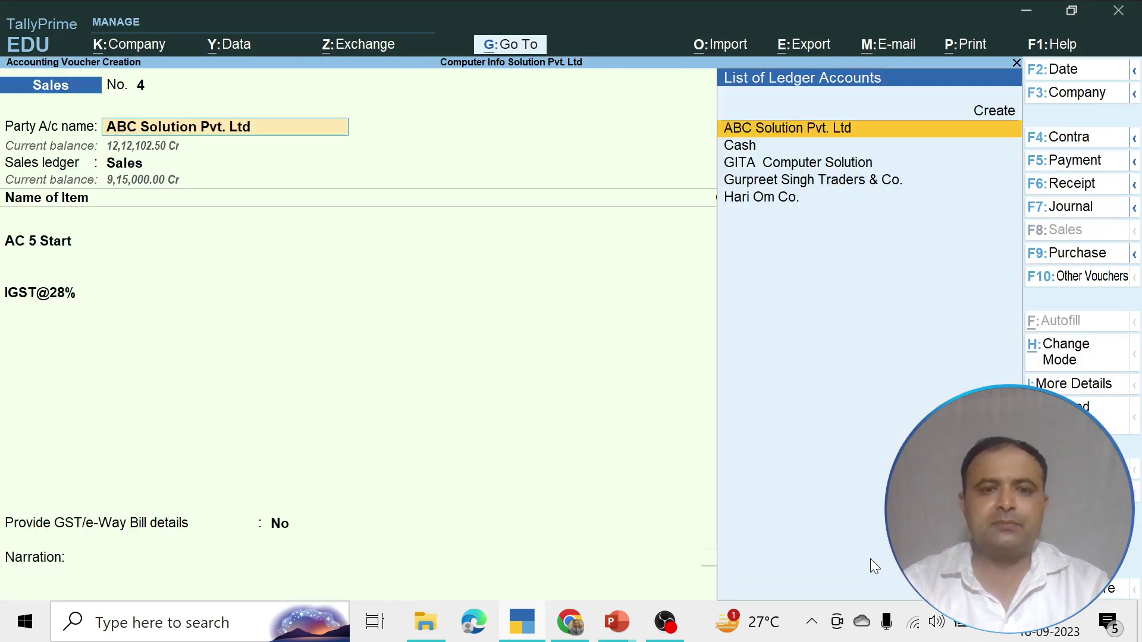
pyautogui.press('Escape')
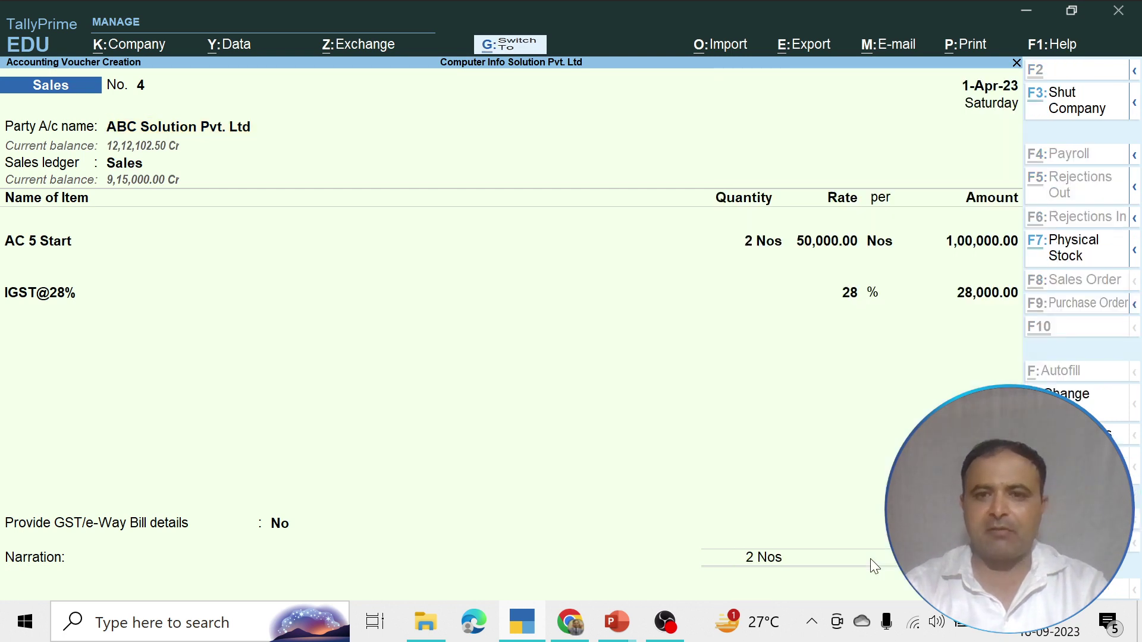
pyautogui.hotkey('ctrl', 'a')
pyautogui.press('y')
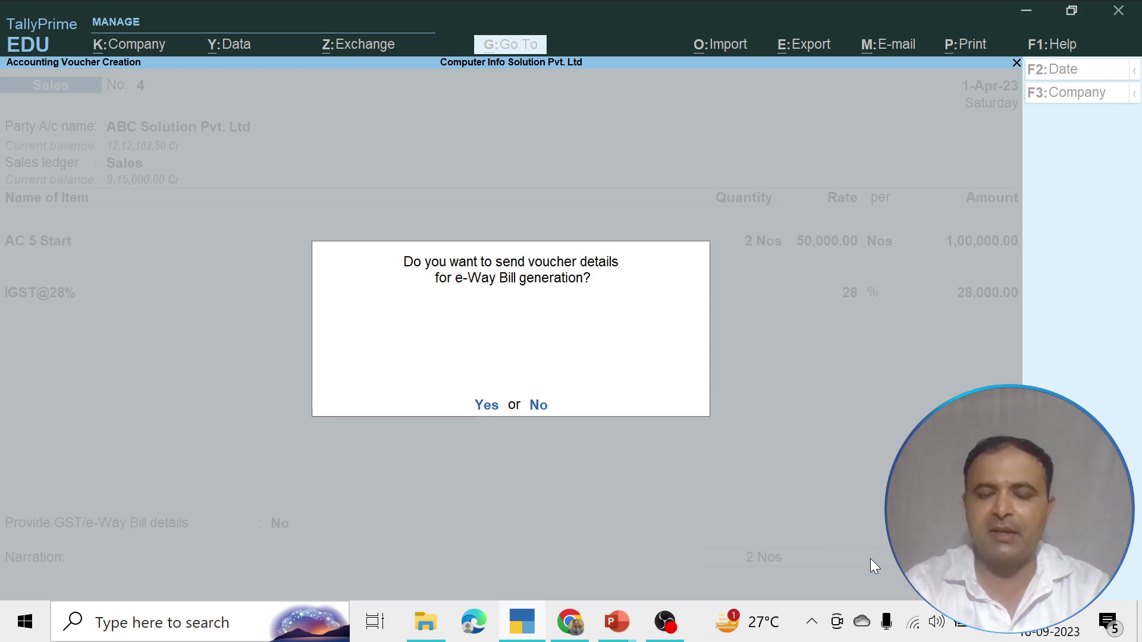
pyautogui.press('n')
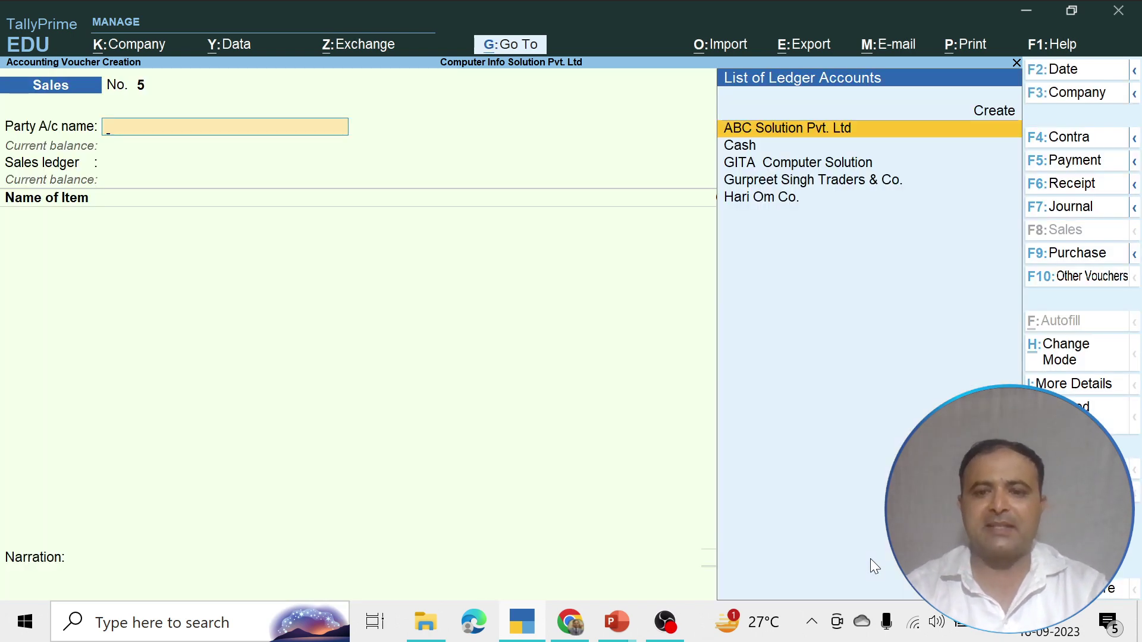
pyautogui.press('Escape')
pyautogui.press('Escape')
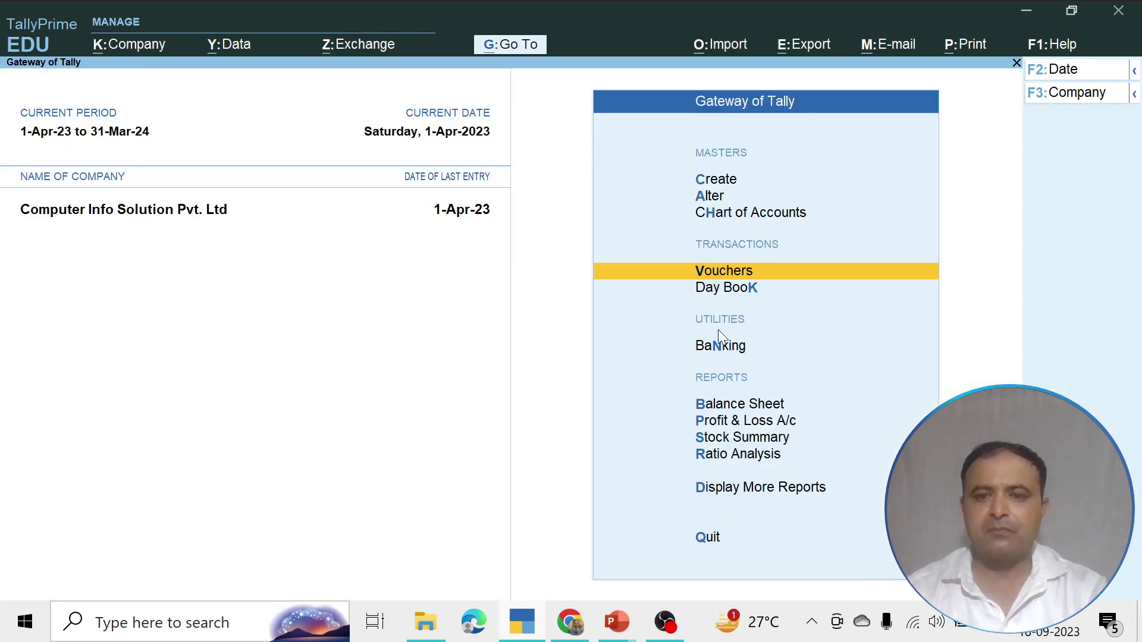
# Open the 1-Apr-23 Day Book, review Purchase voucher 1, then open Sales voucher 4
pyautogui.click(721, 292)
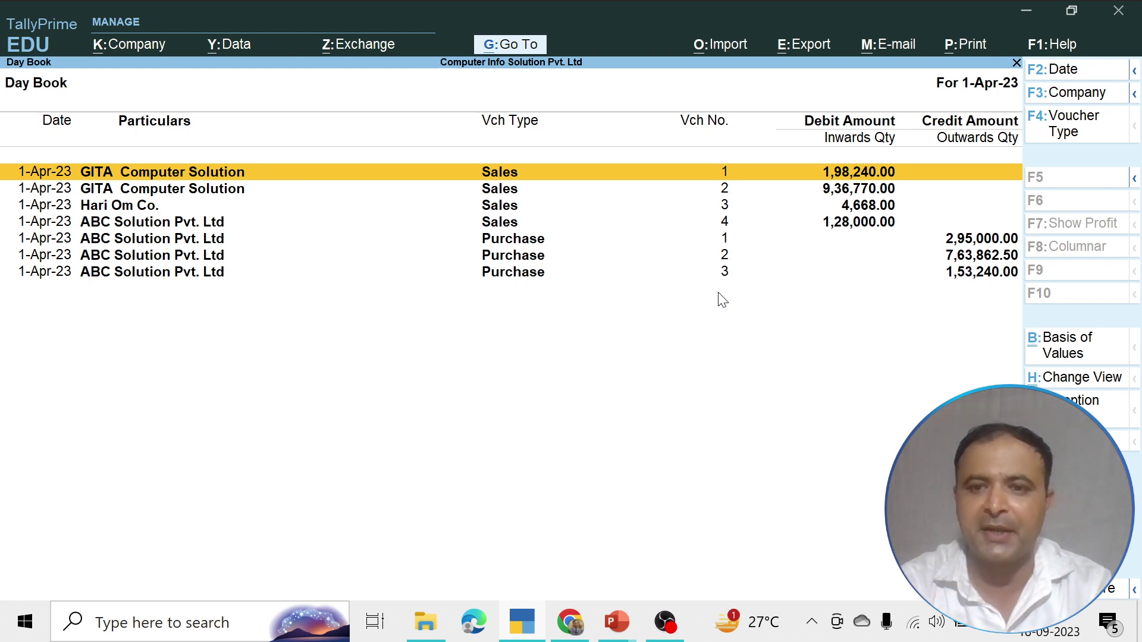
pyautogui.press('Down')
pyautogui.press('Down')
pyautogui.press('Down')
pyautogui.press('Down')
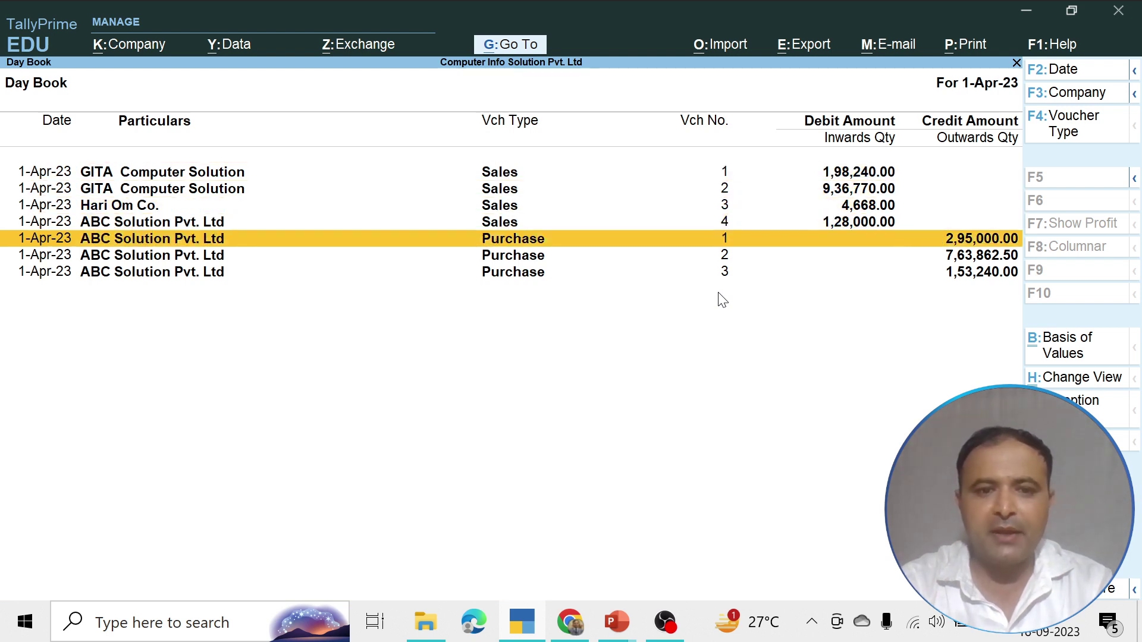
pyautogui.press('Return')
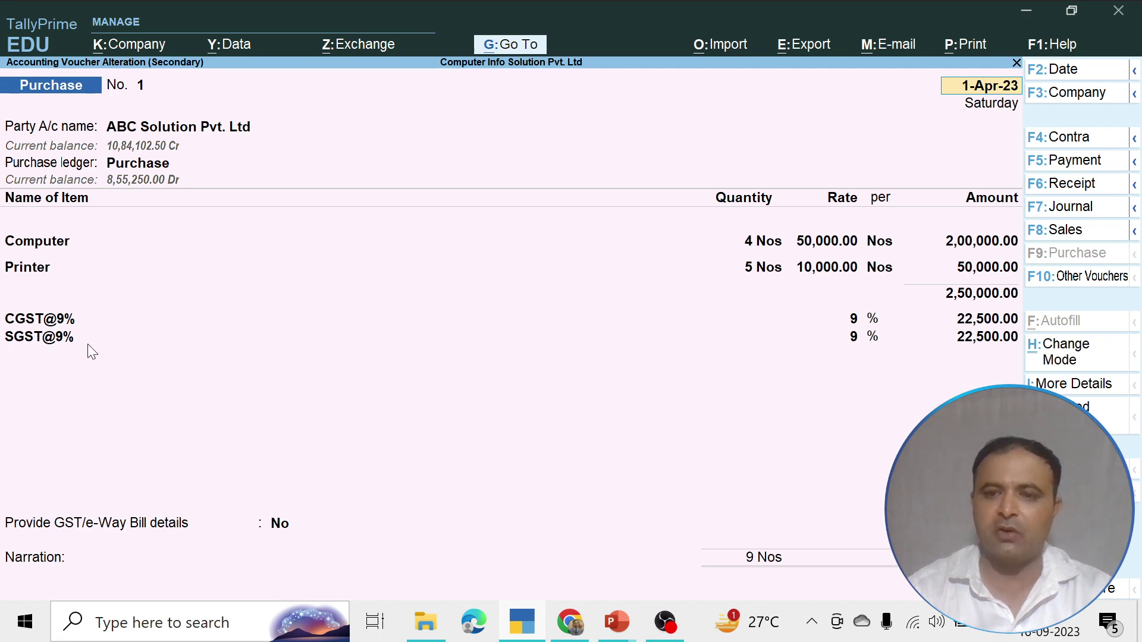
pyautogui.press('BackSpace')
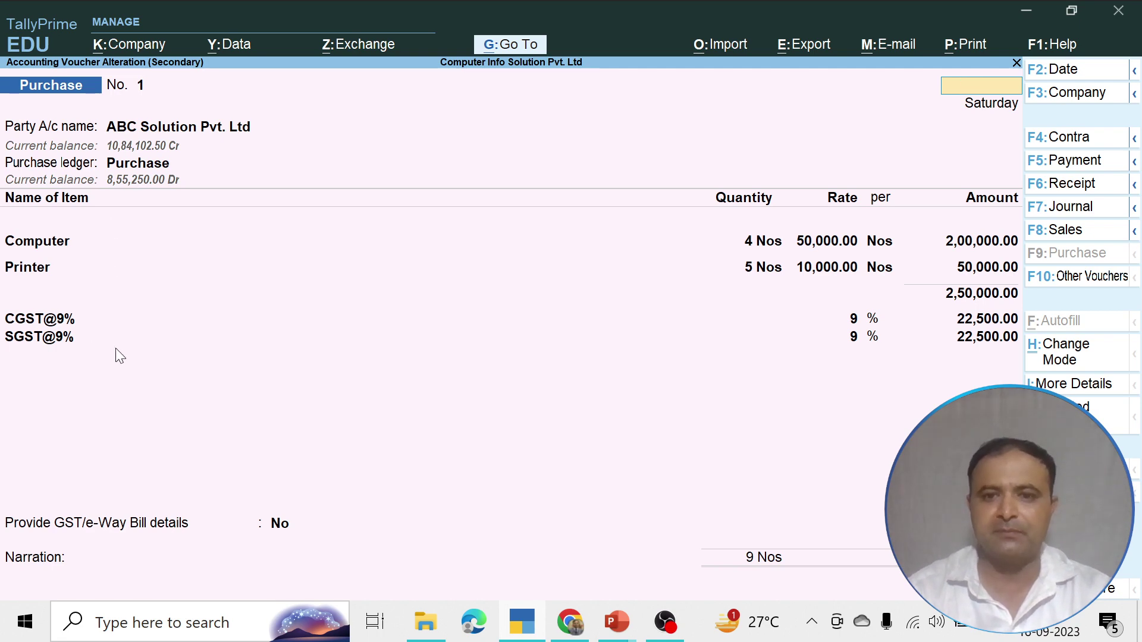
pyautogui.press('Escape')
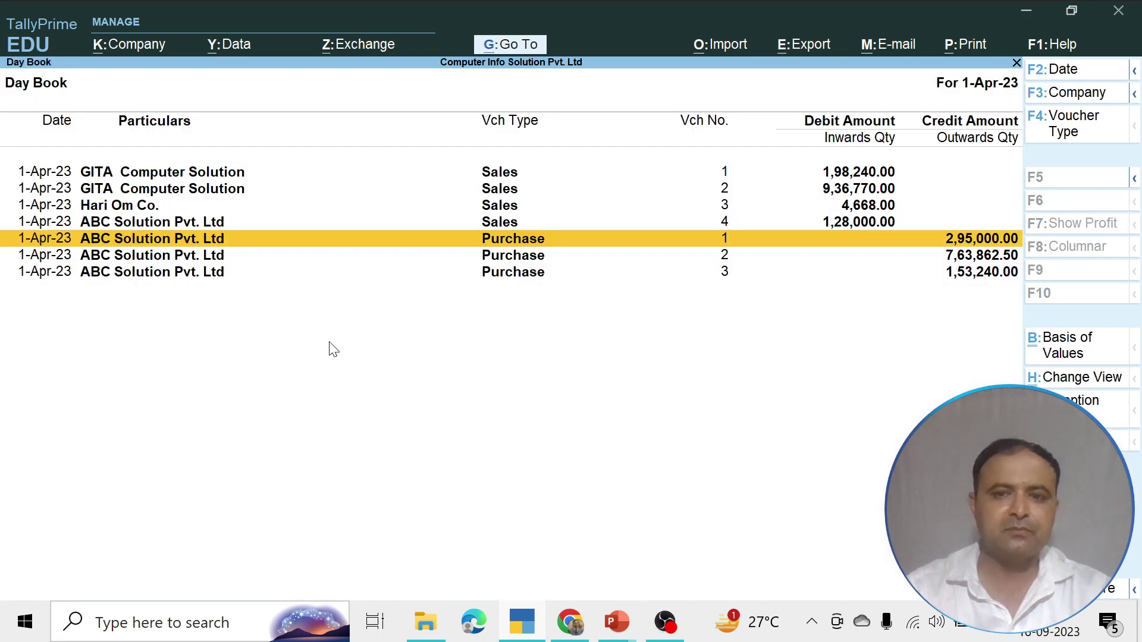
pyautogui.press('Down')
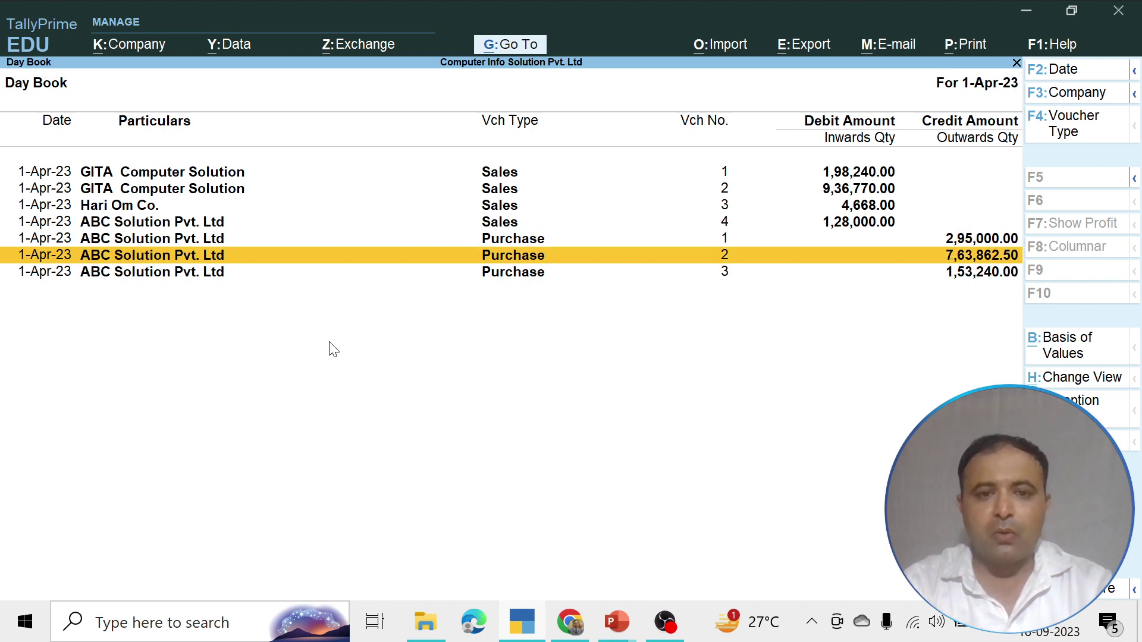
pyautogui.press('Up')
pyautogui.press('Up')
pyautogui.press('Return')
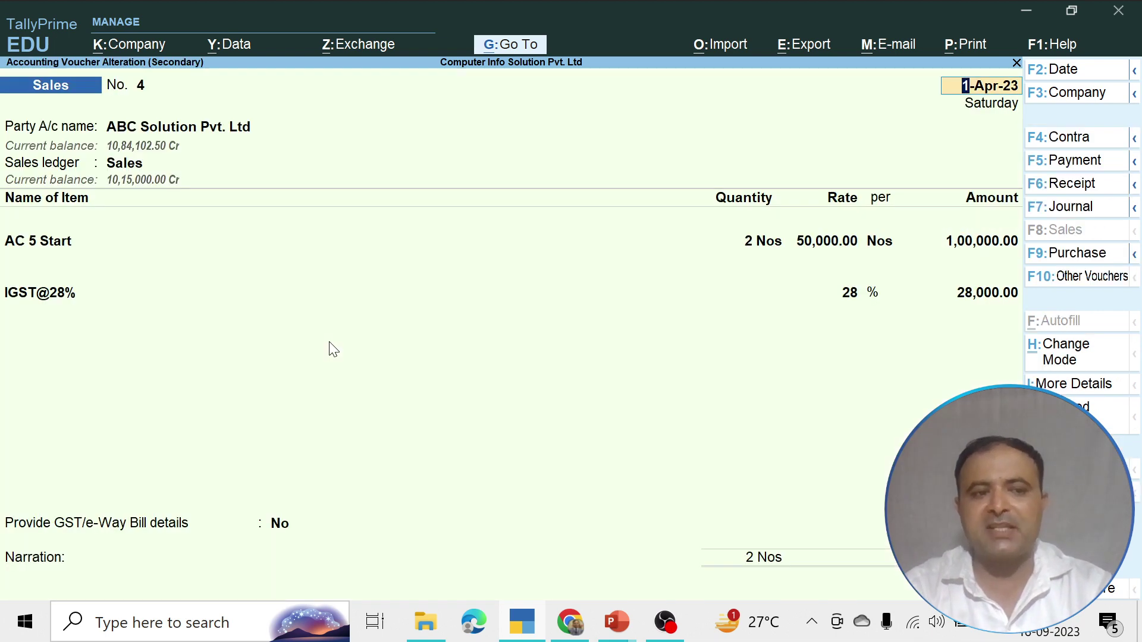
# Review Sales voucher 2 for GITA Computer Solution, quit it, then open Sales voucher 3
pyautogui.press('Escape')
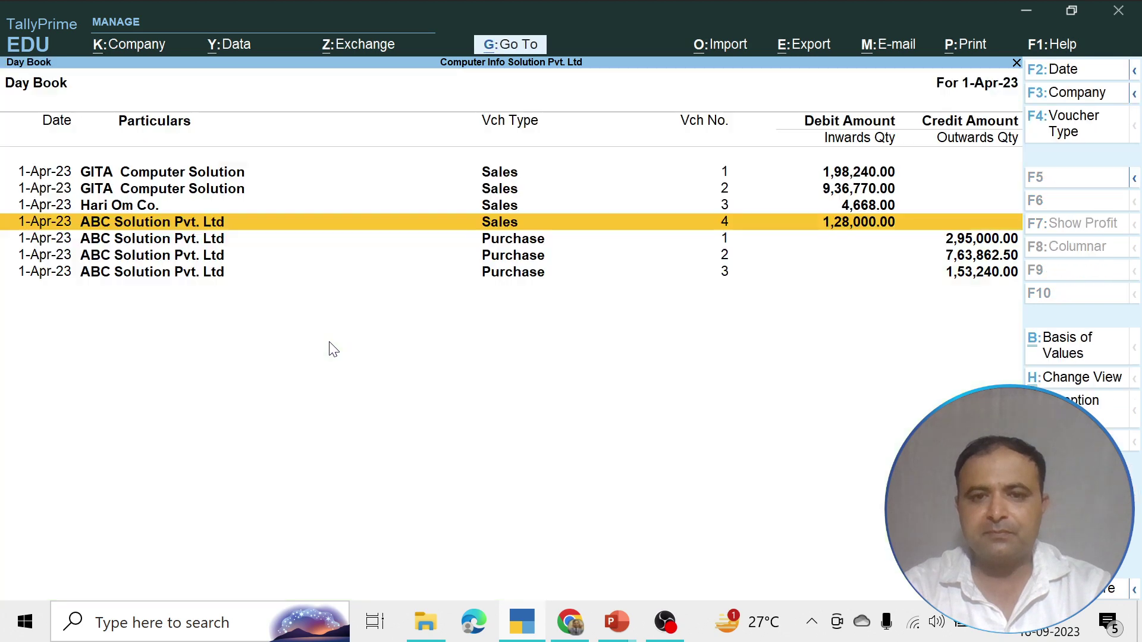
pyautogui.press('Up')
pyautogui.press('Up')
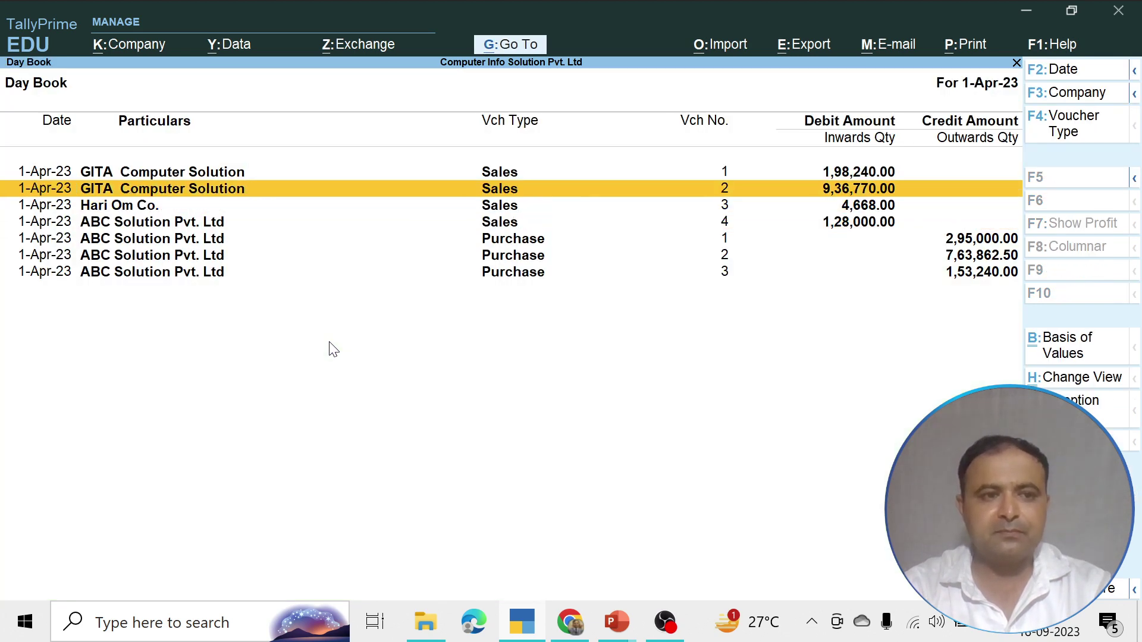
pyautogui.press('Return')
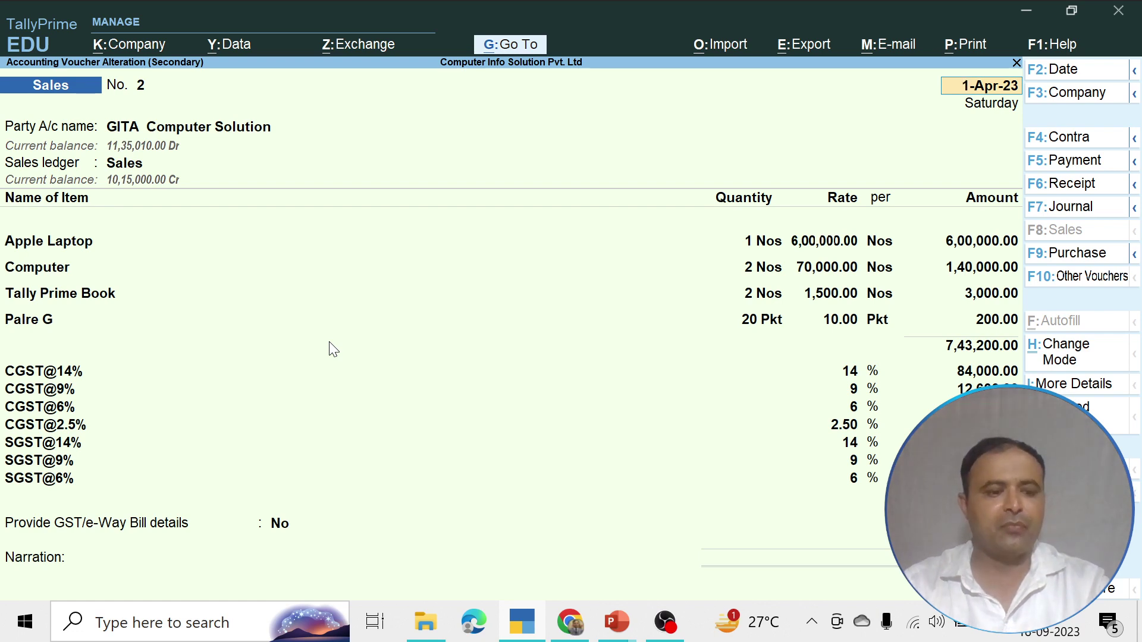
pyautogui.press('Escape')
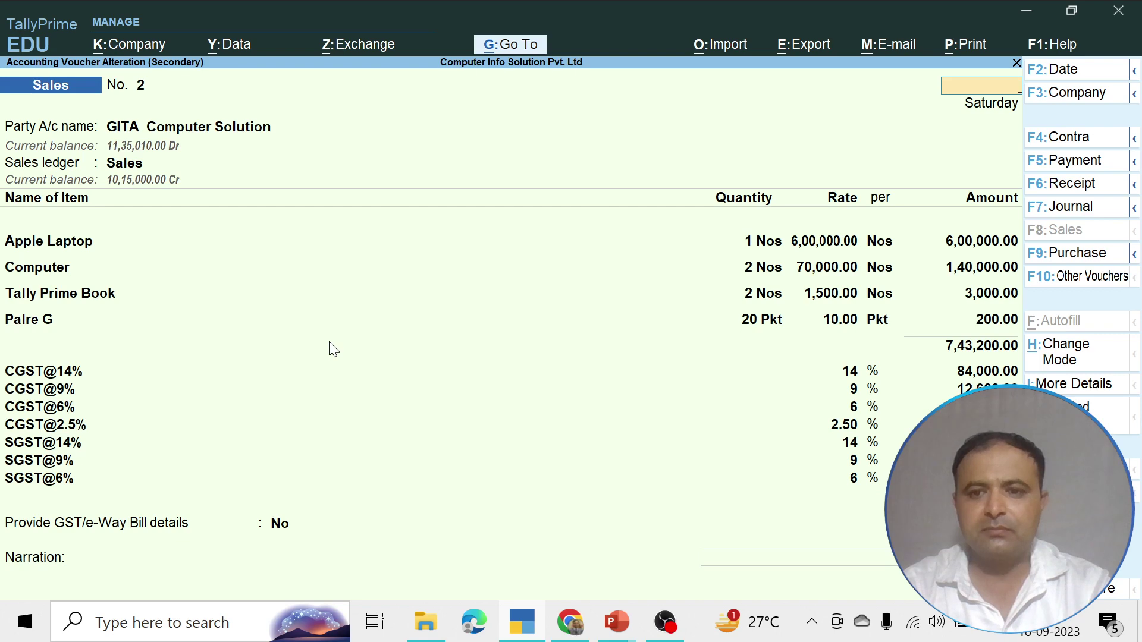
pyautogui.press('Escape')
pyautogui.press('y')
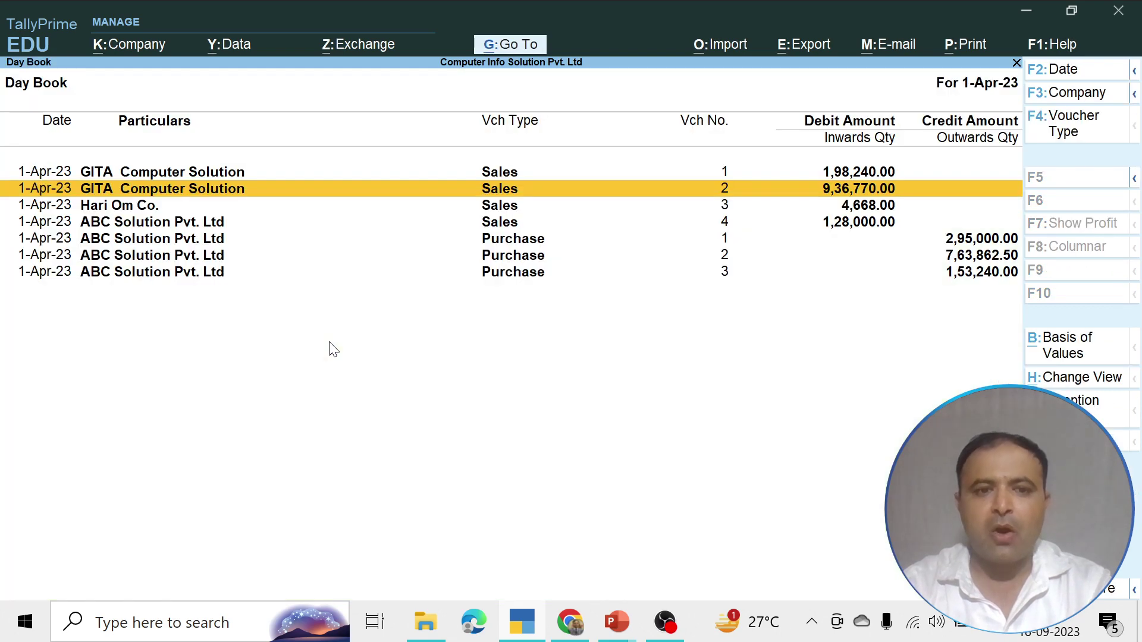
pyautogui.press('Down')
pyautogui.press('Down')
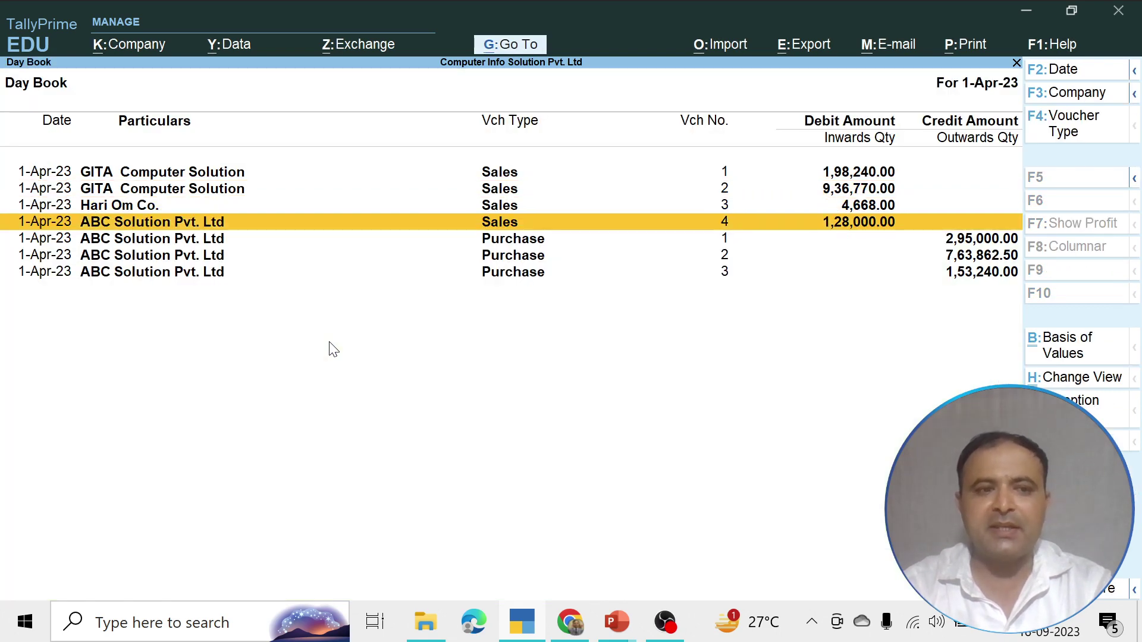
pyautogui.press('Up')
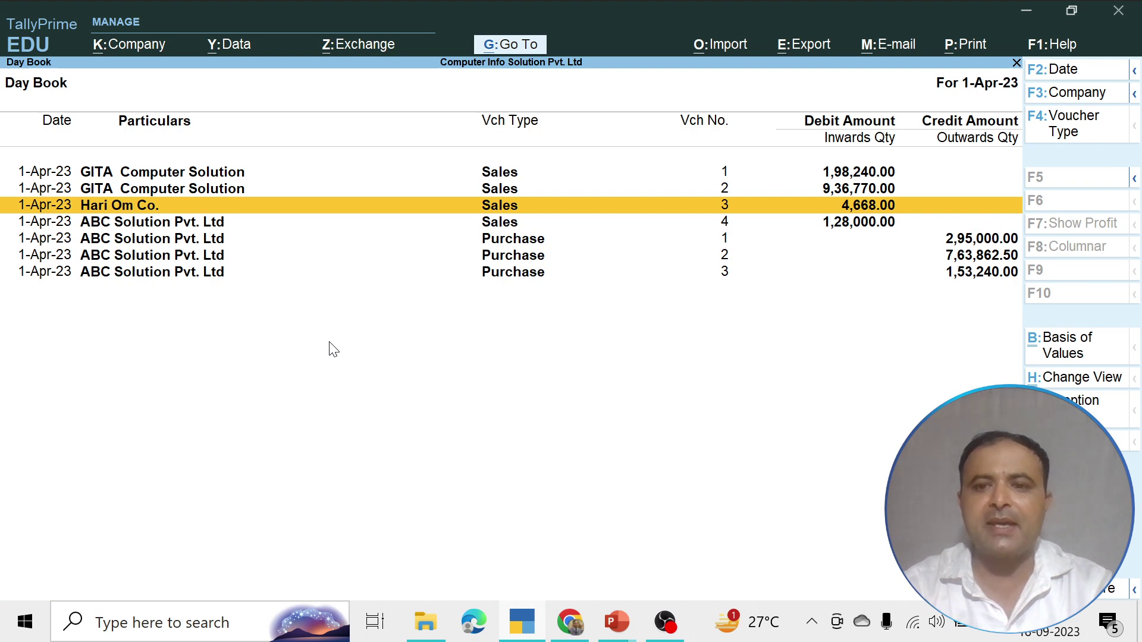
pyautogui.press('Return')
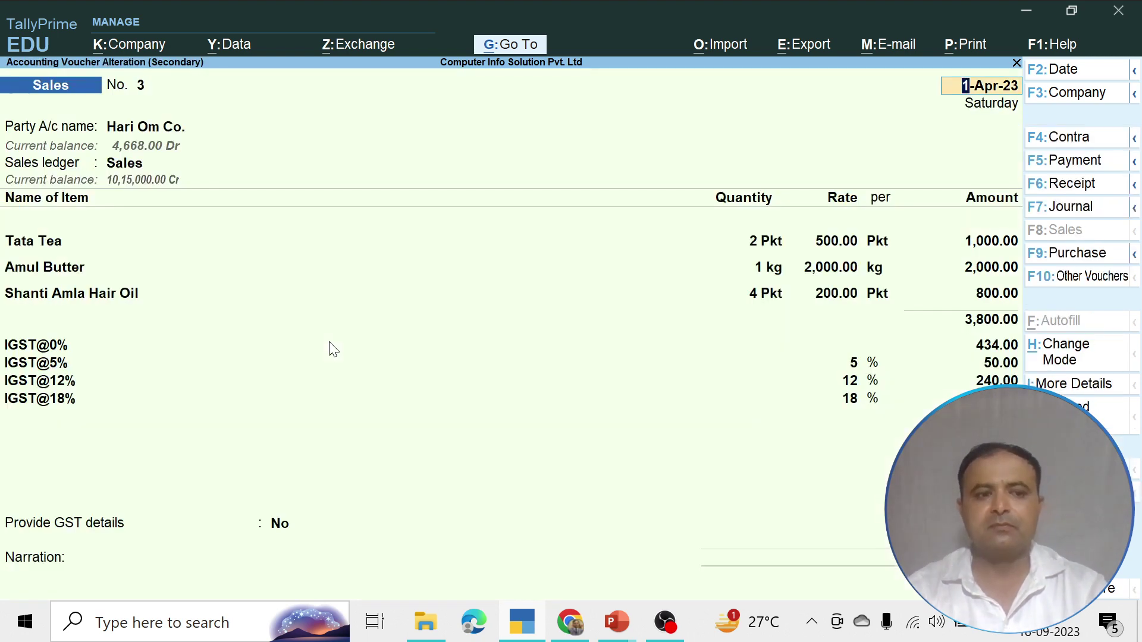